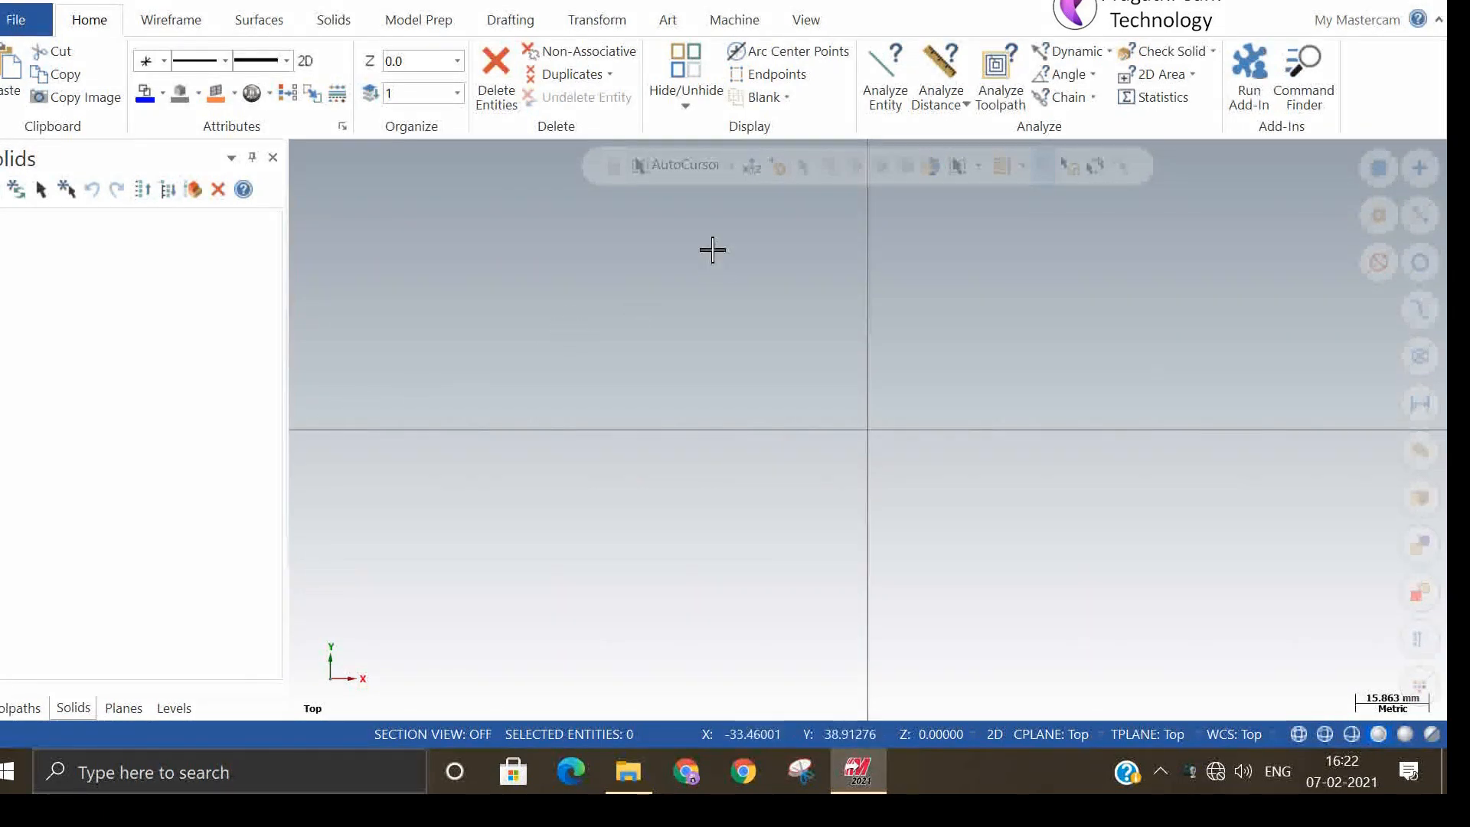
- Draw a circle centred on the origin with the Circle Center Point command
left_click(811, 23)
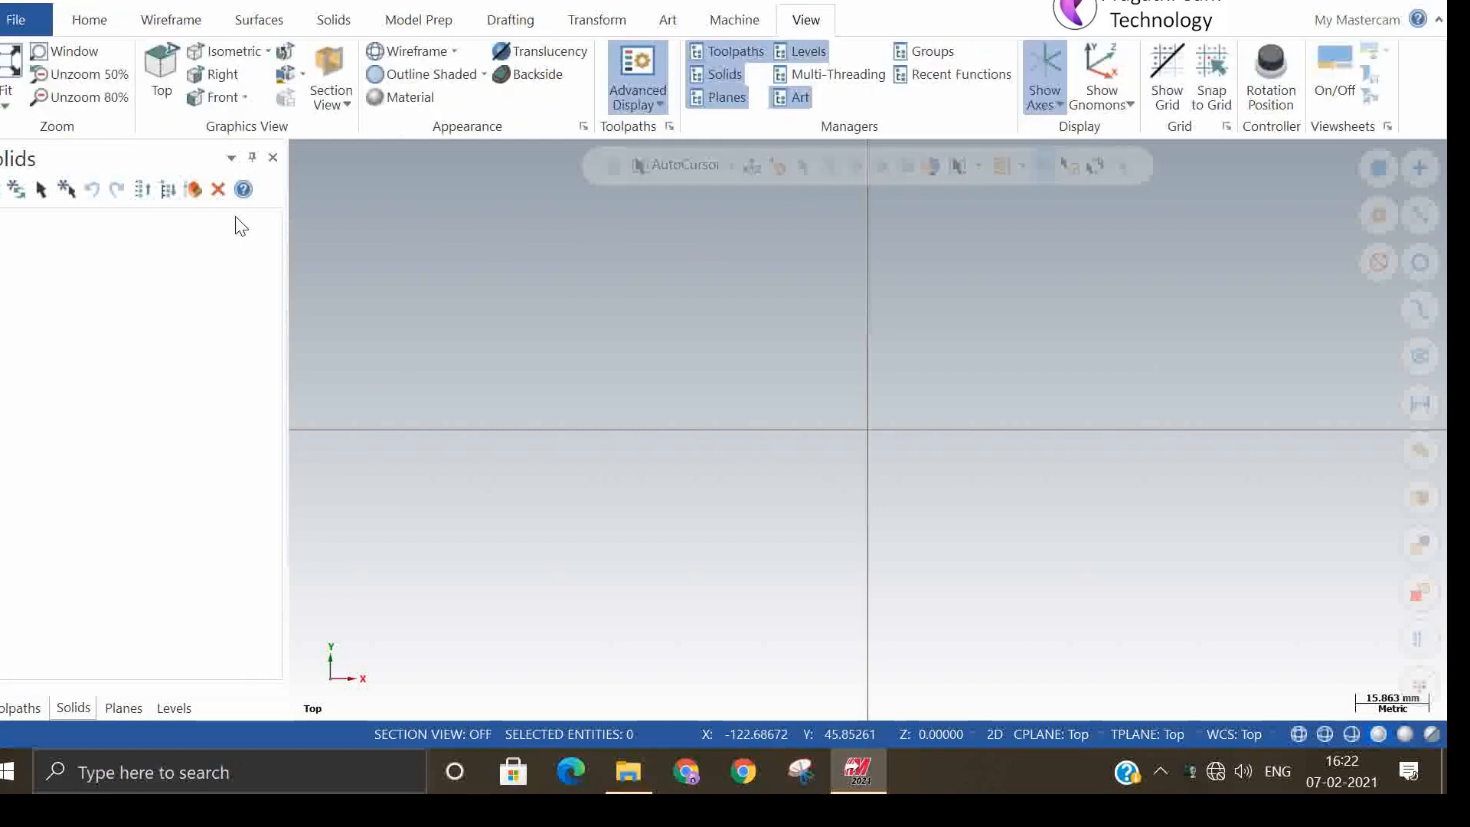
left_click(193, 23)
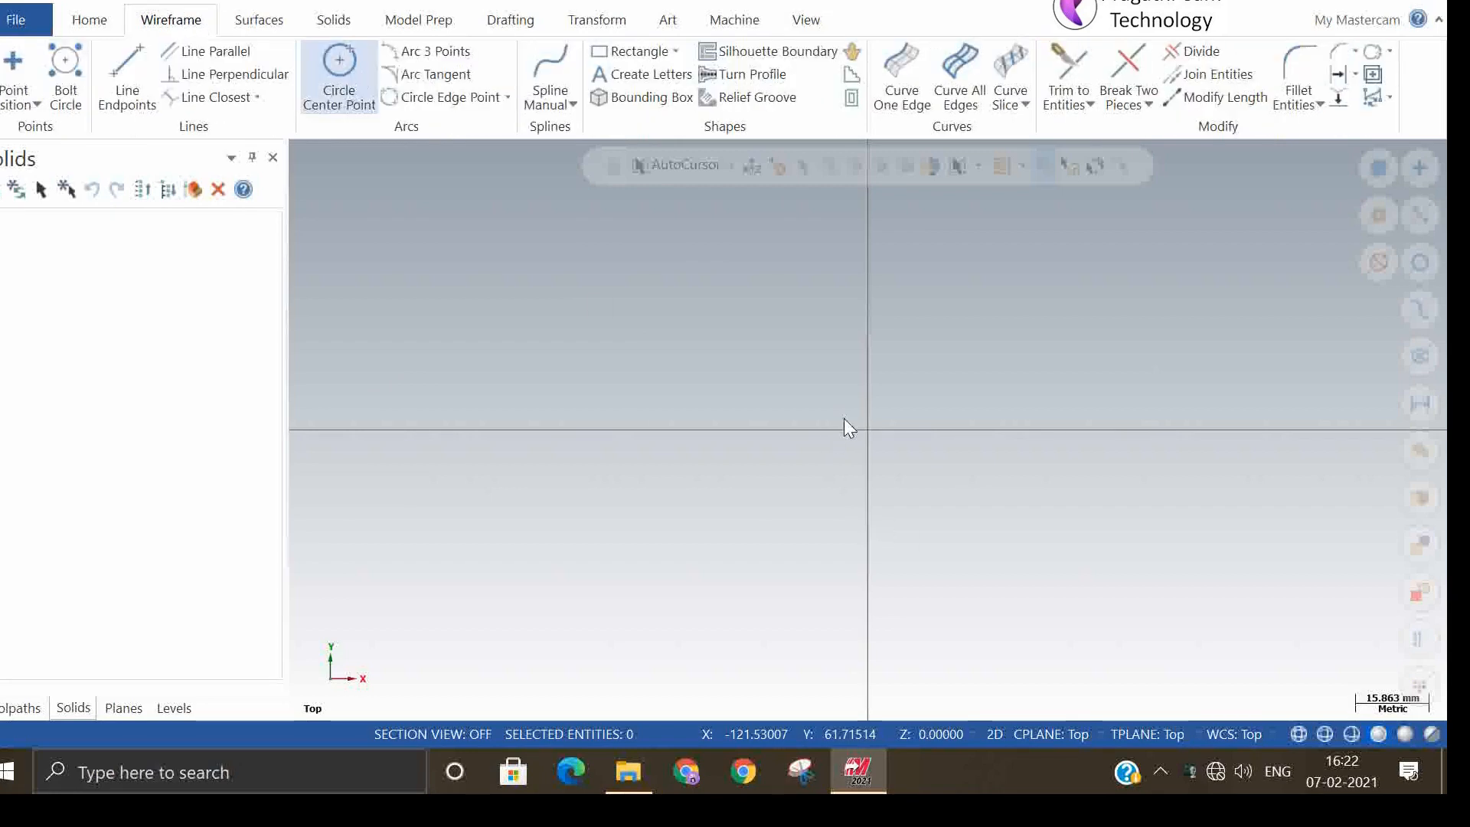
left_click(873, 436)
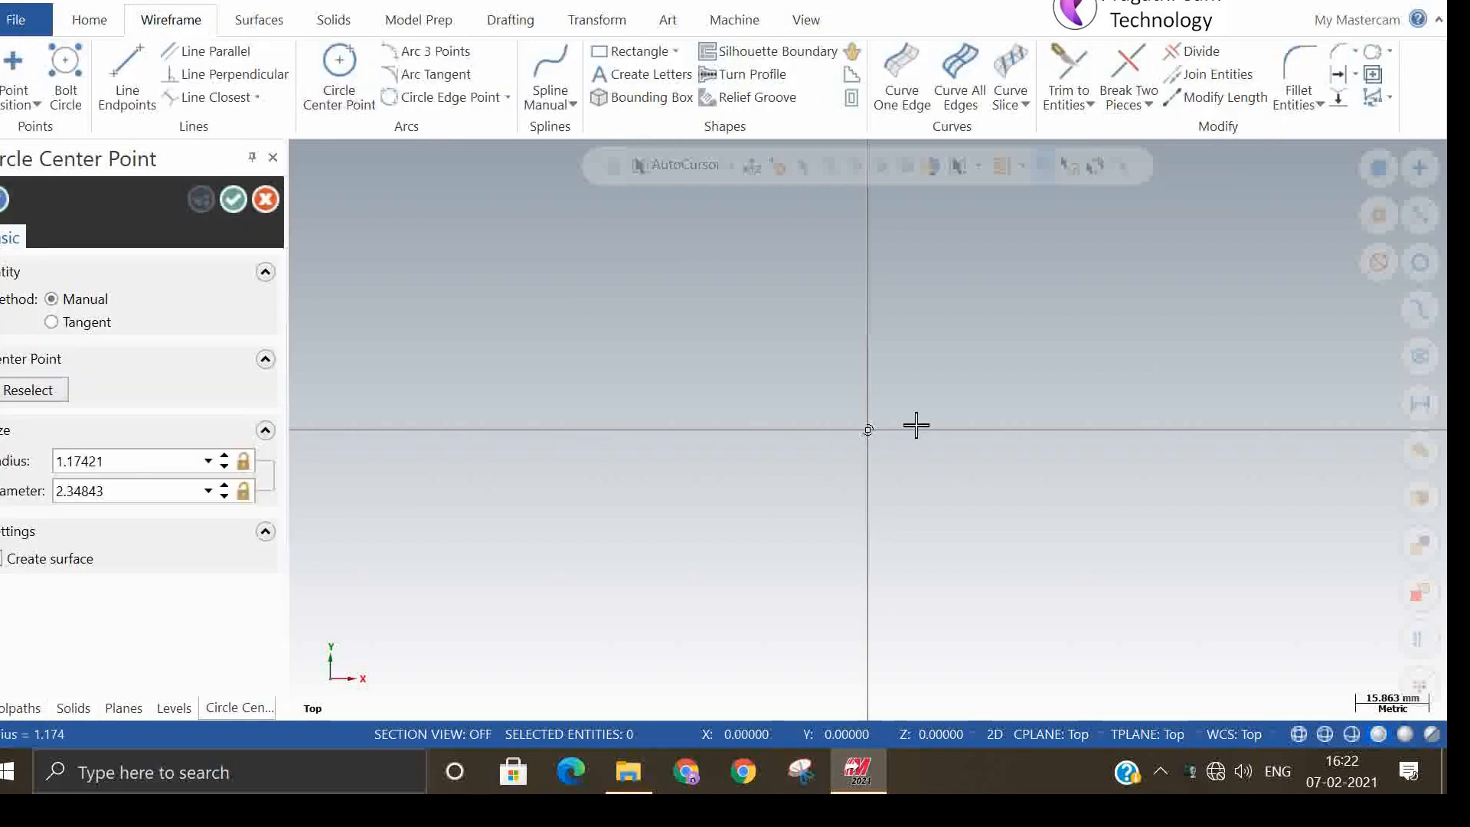
left_click(962, 410)
left_click(233, 199)
- Switch to the isometric view and fit the circle to the graphics window
right_click(549, 278)
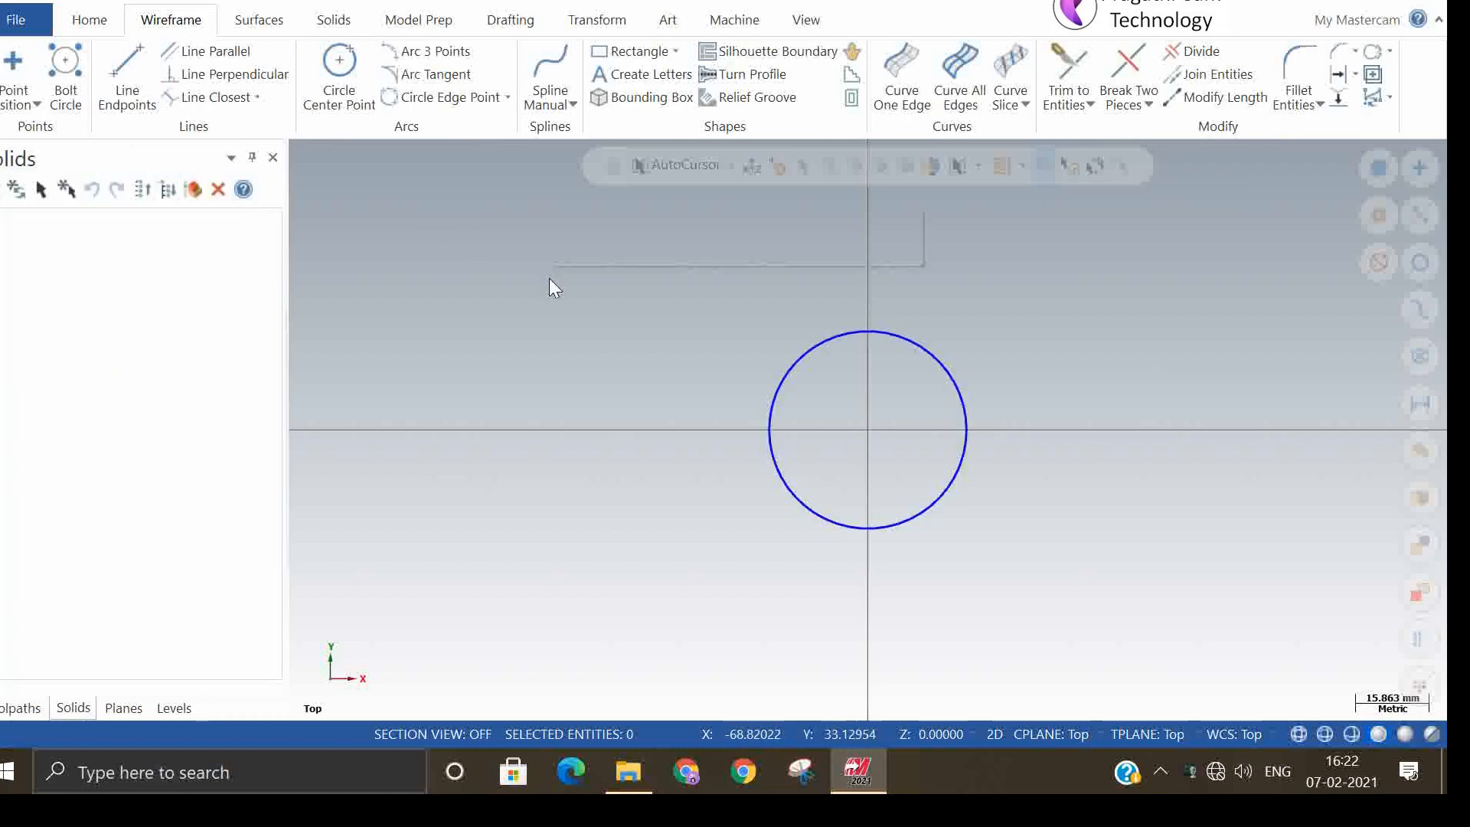
left_click(617, 476)
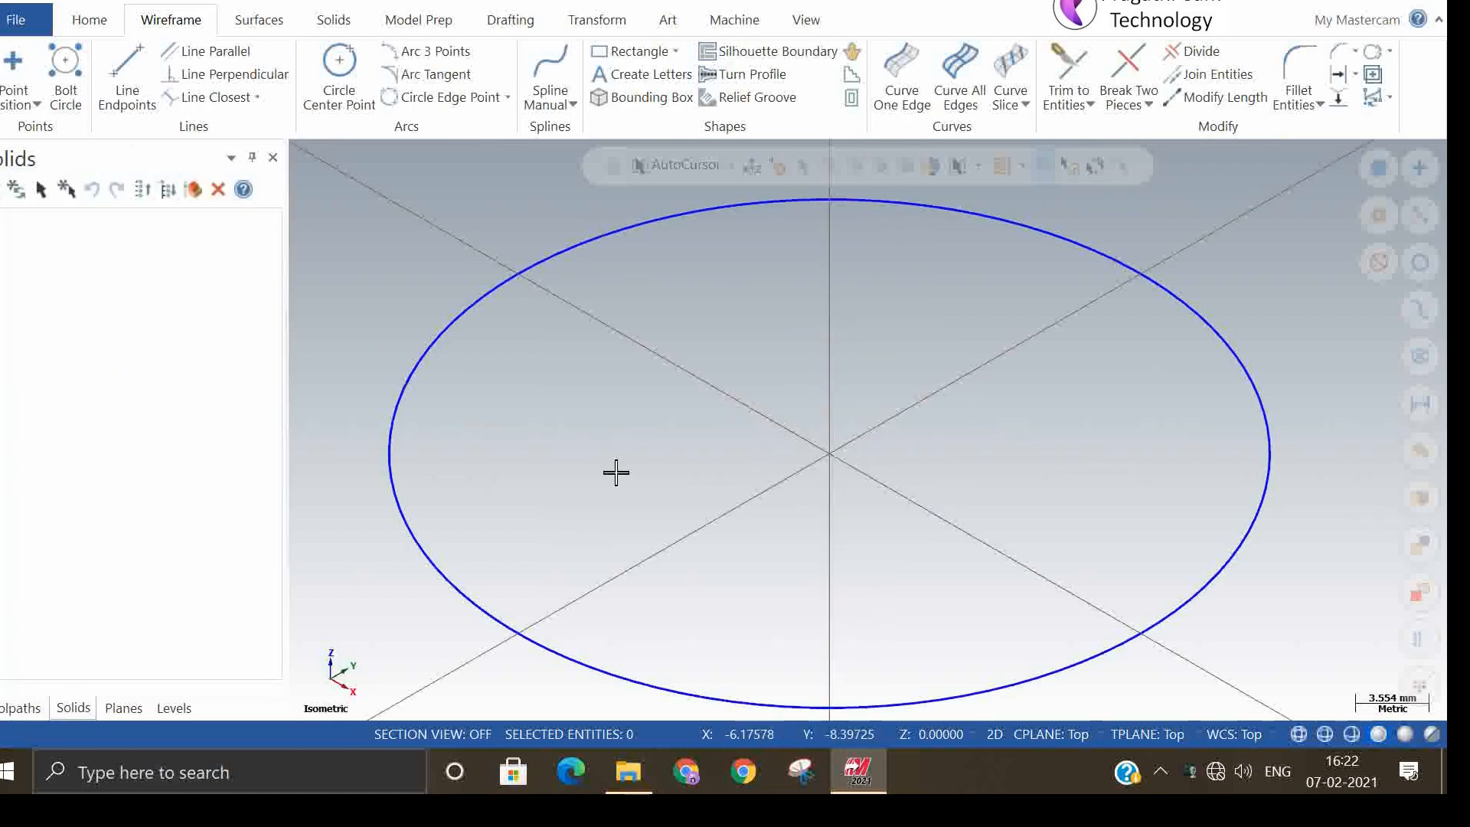
scroll(712, 469, "down", 3)
scroll(1043, 532, "down", 5)
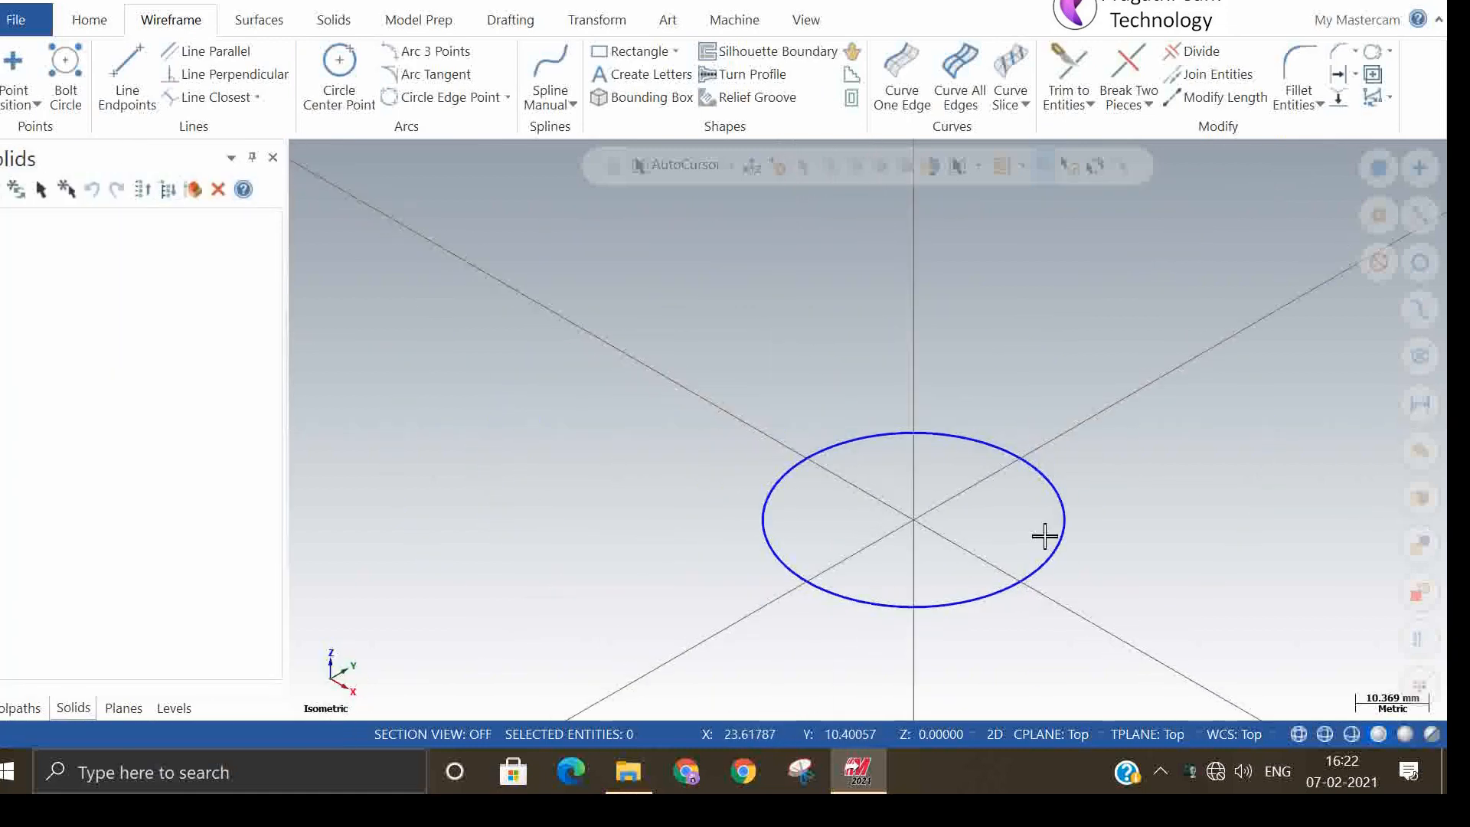
scroll(935, 519, "down", 4)
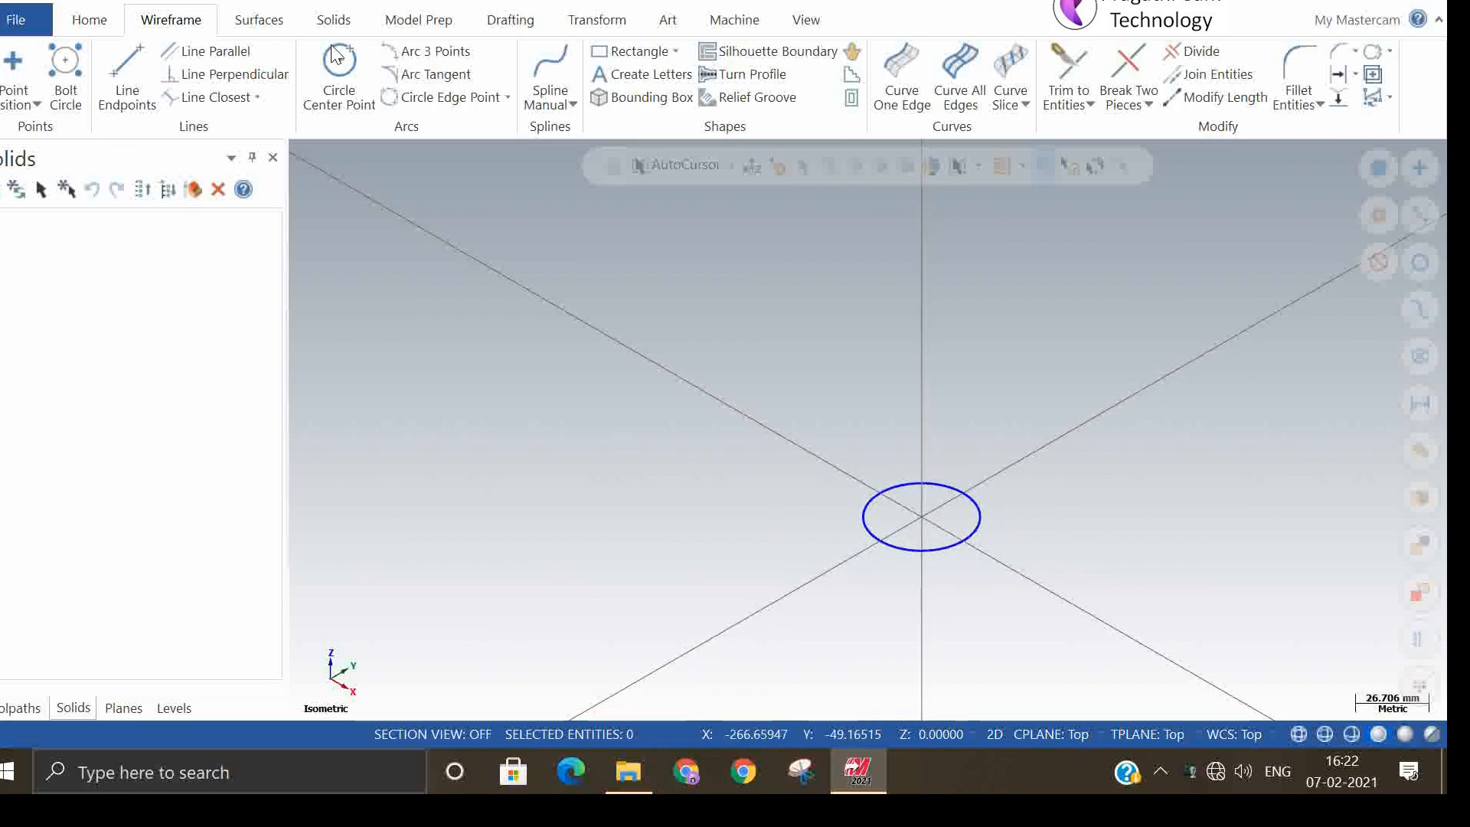
left_click(805, 19)
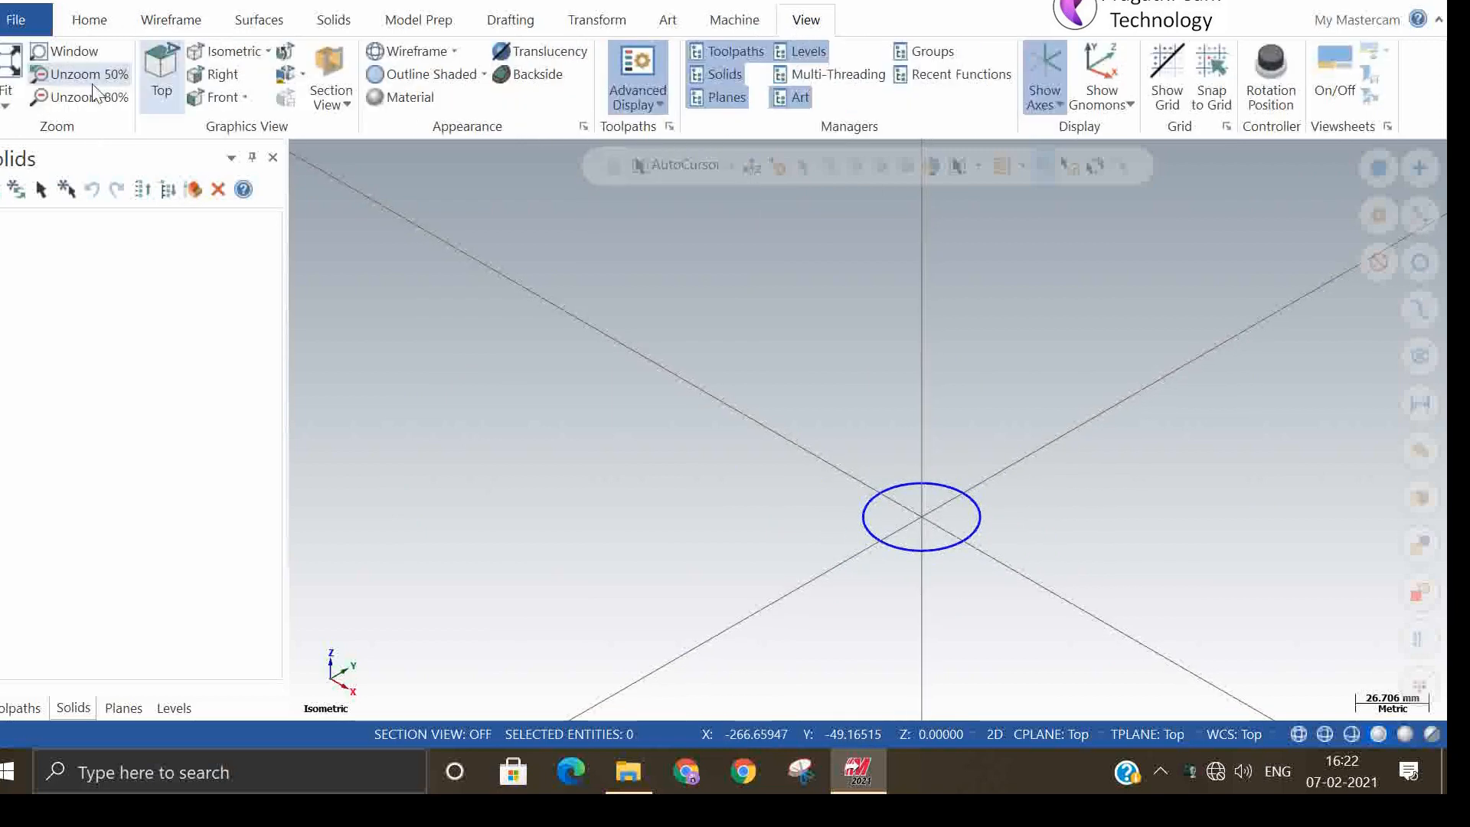
left_click(6, 91)
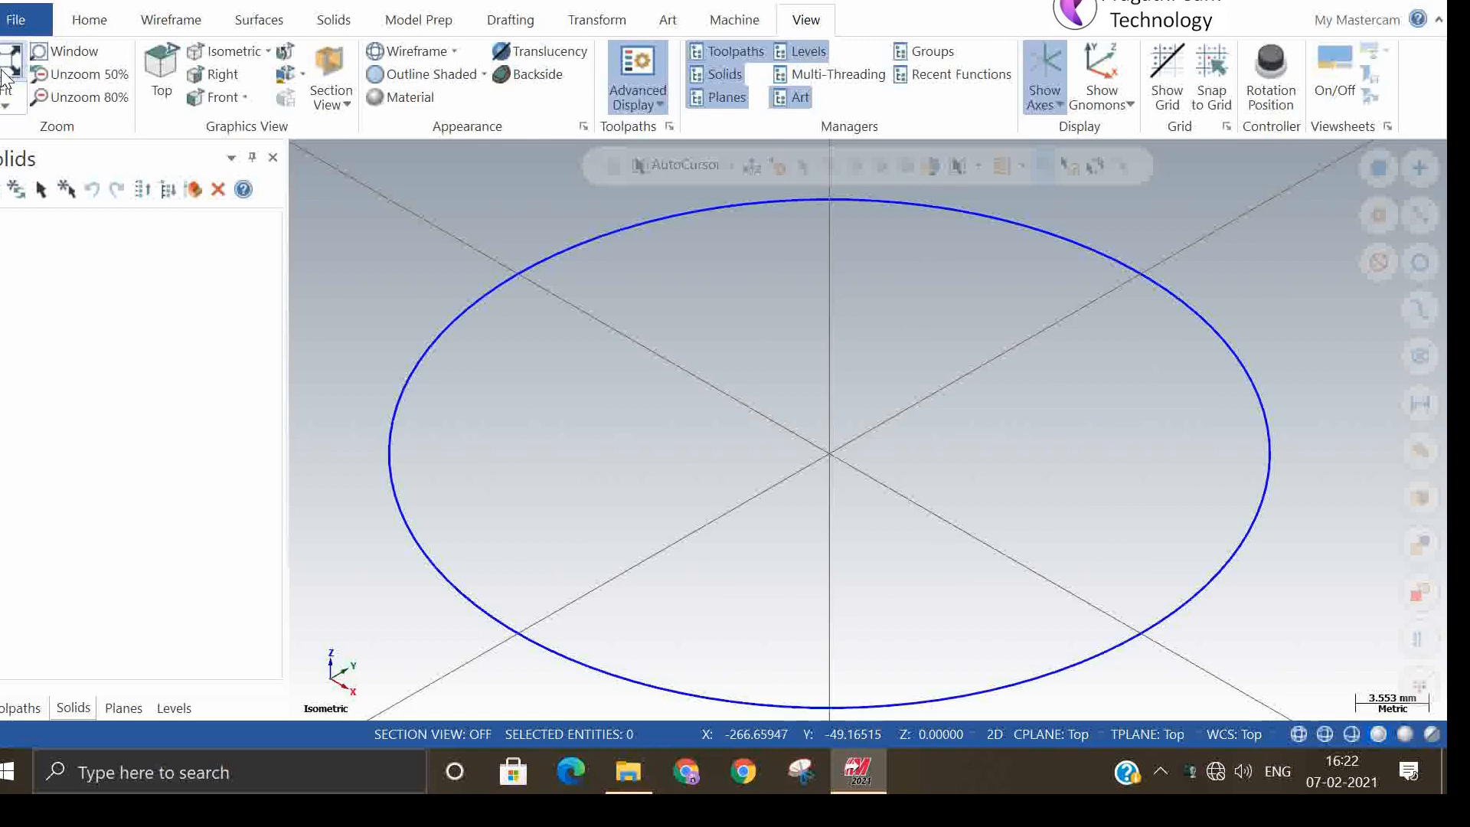
left_click(9, 108)
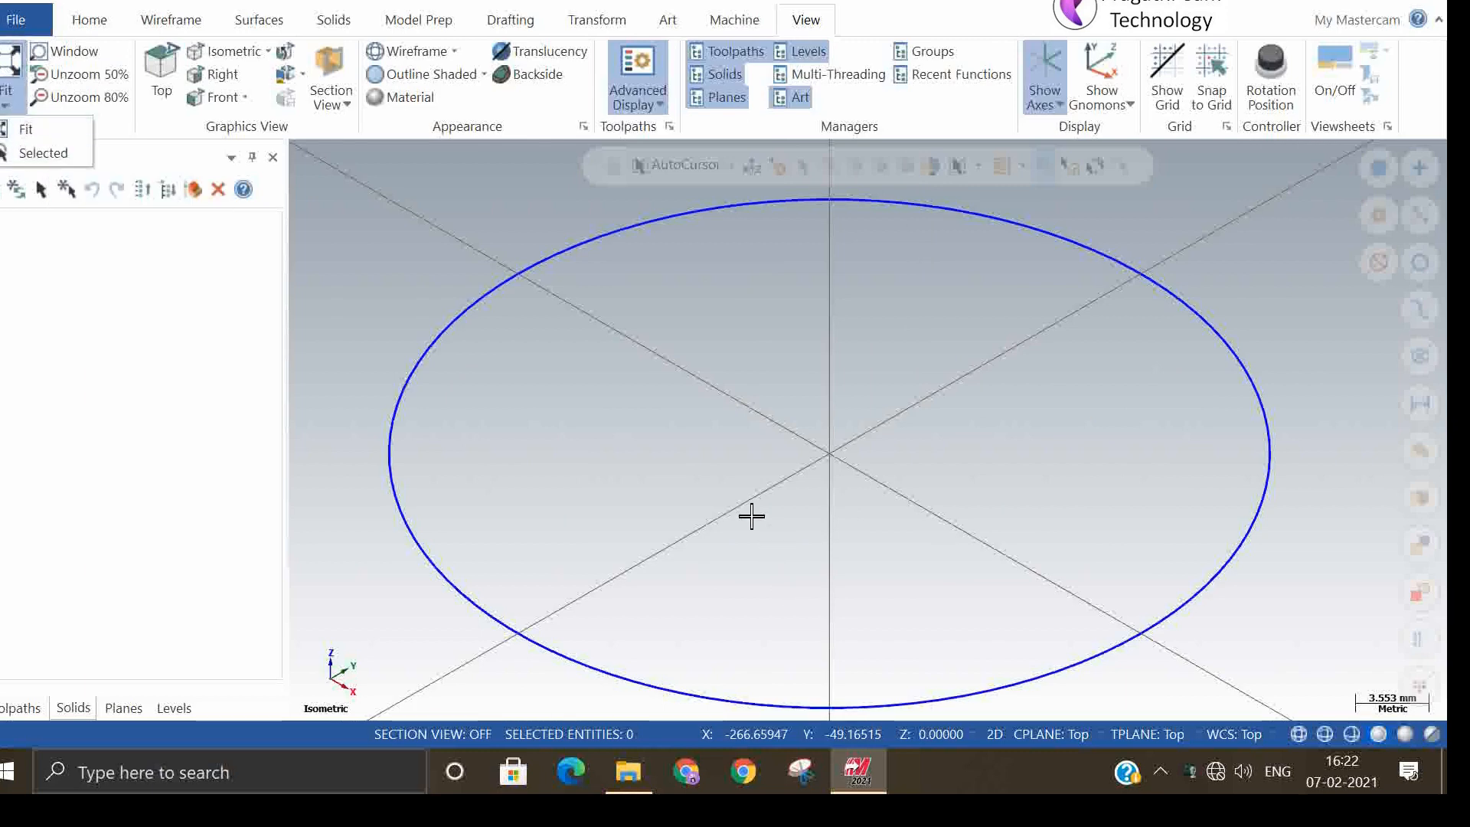
left_click(675, 480)
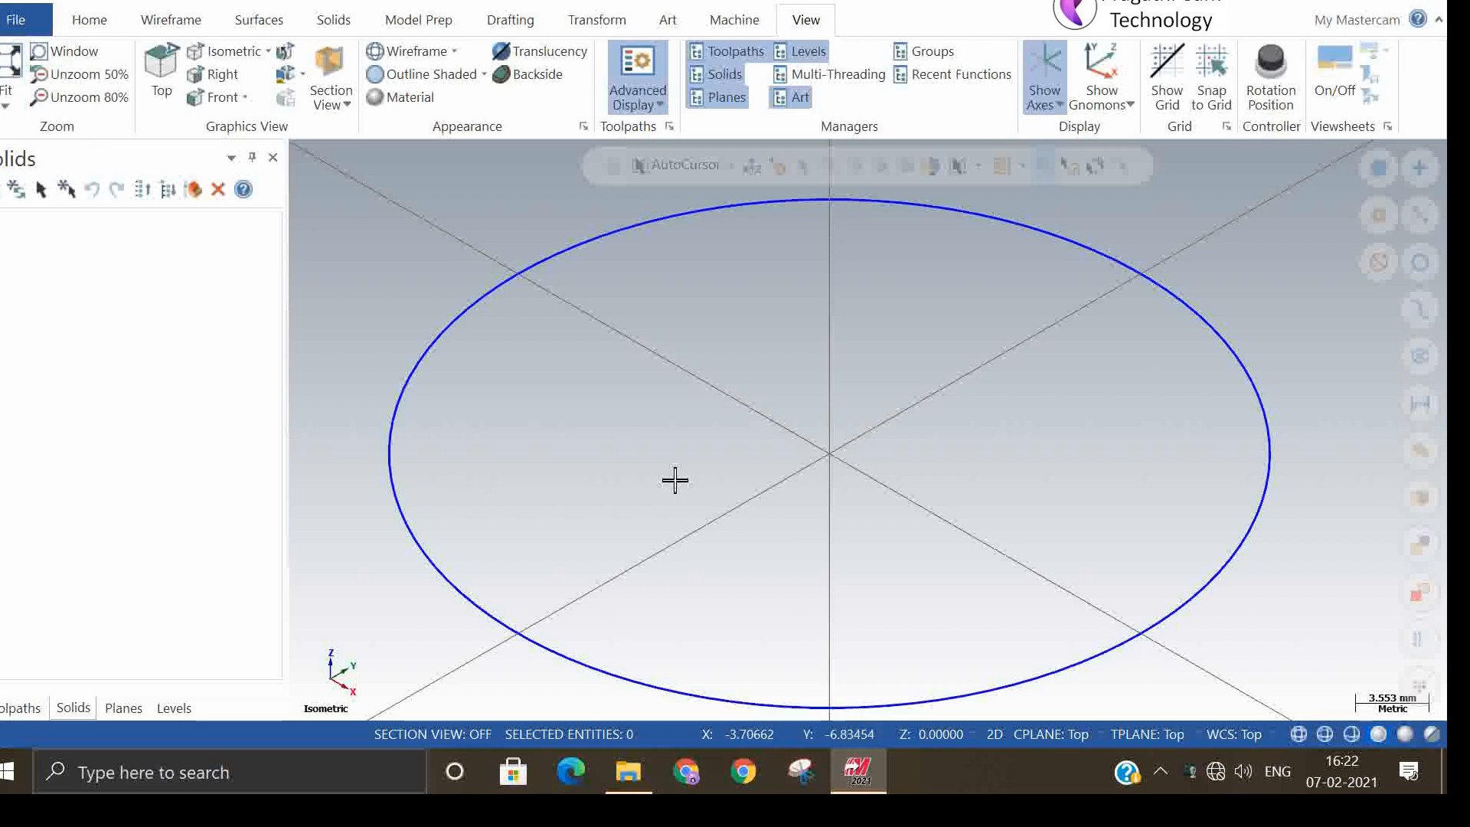
scroll(675, 480, "down", 8)
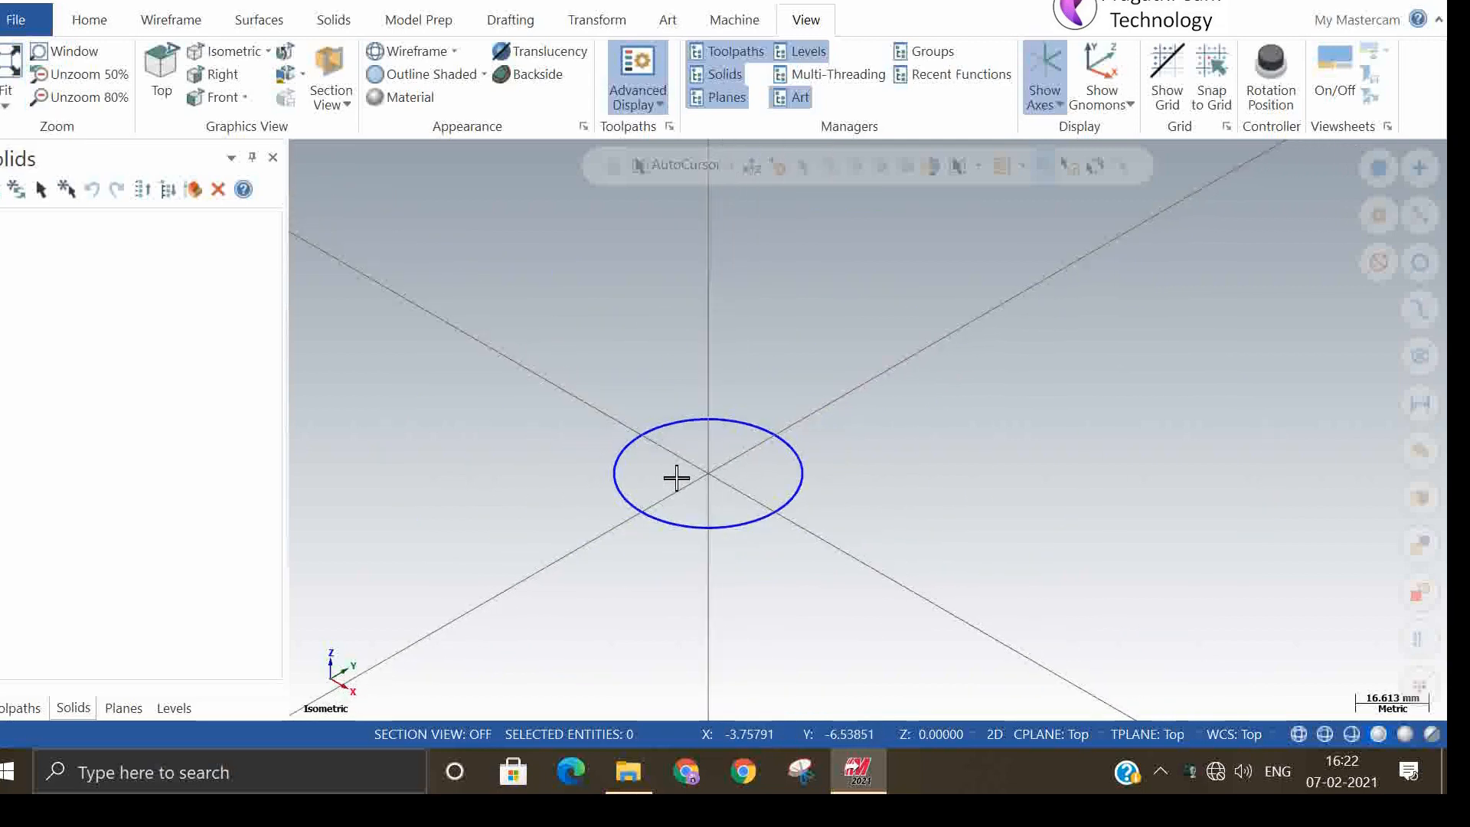
right_click(838, 421)
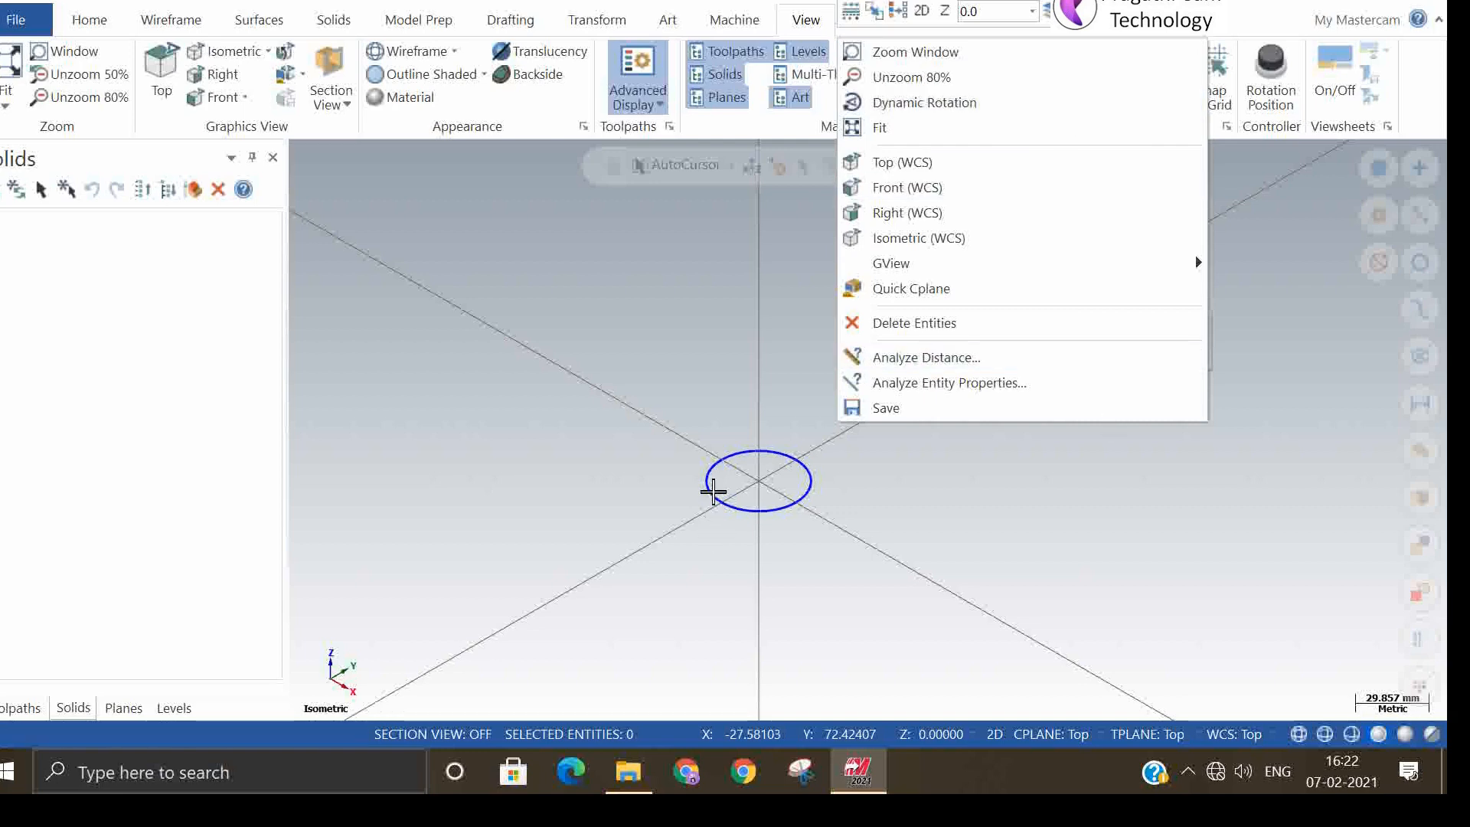
left_click(615, 289)
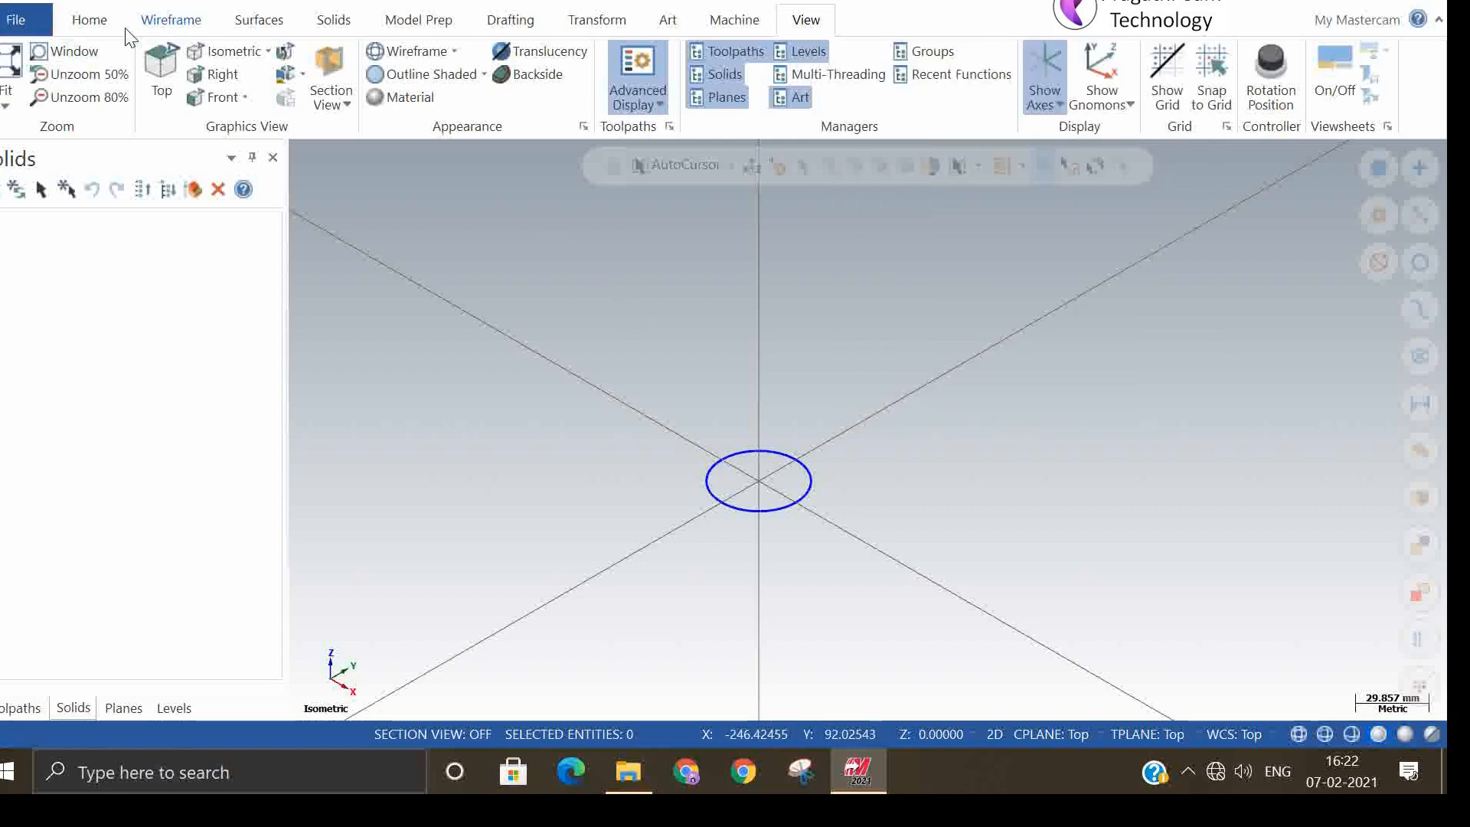
- Sketch a line about 50 mm long at angle 0, behind the circle and crossing the Y axis
left_click(170, 21)
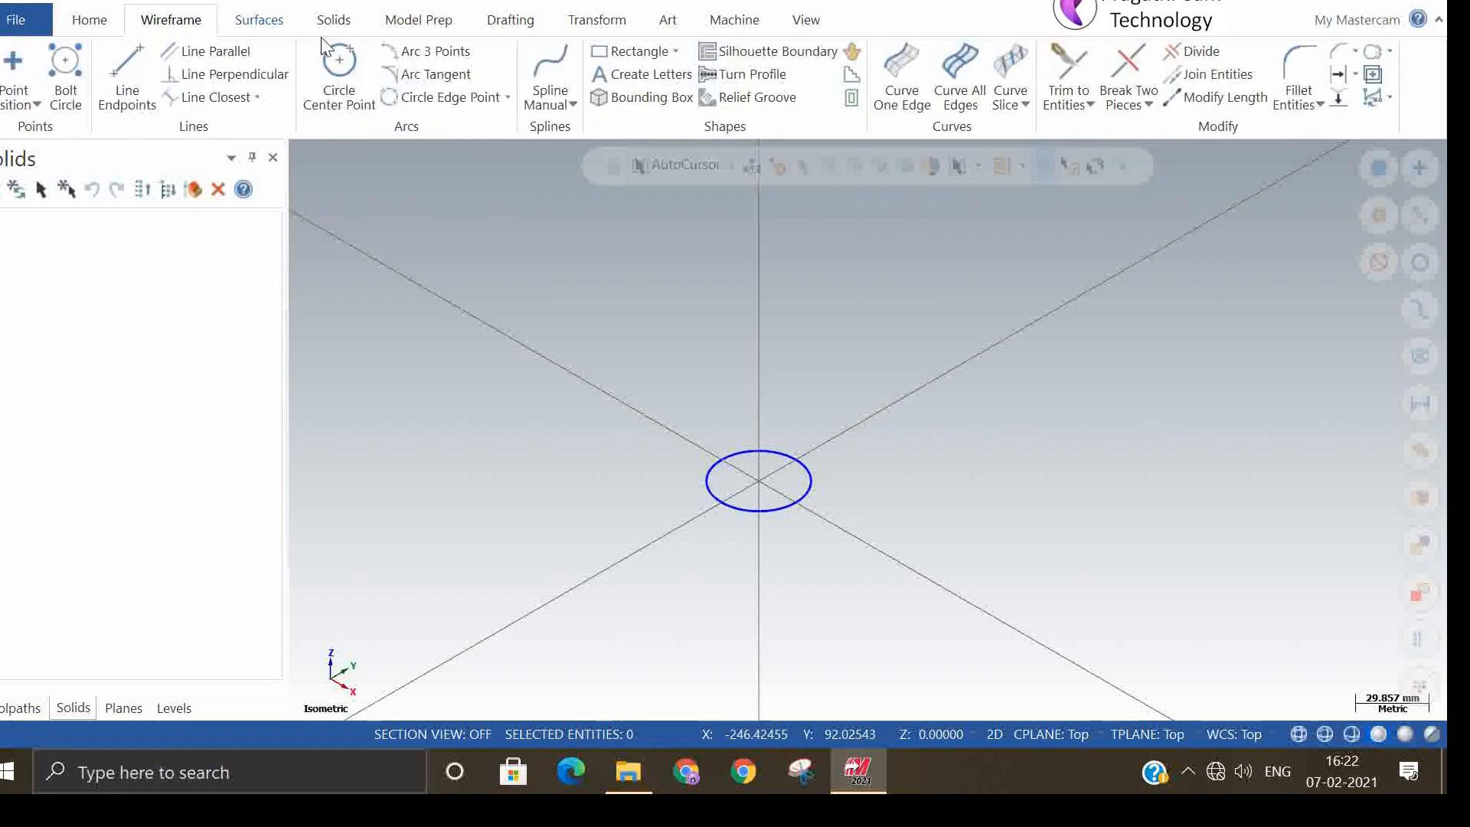
left_click(121, 58)
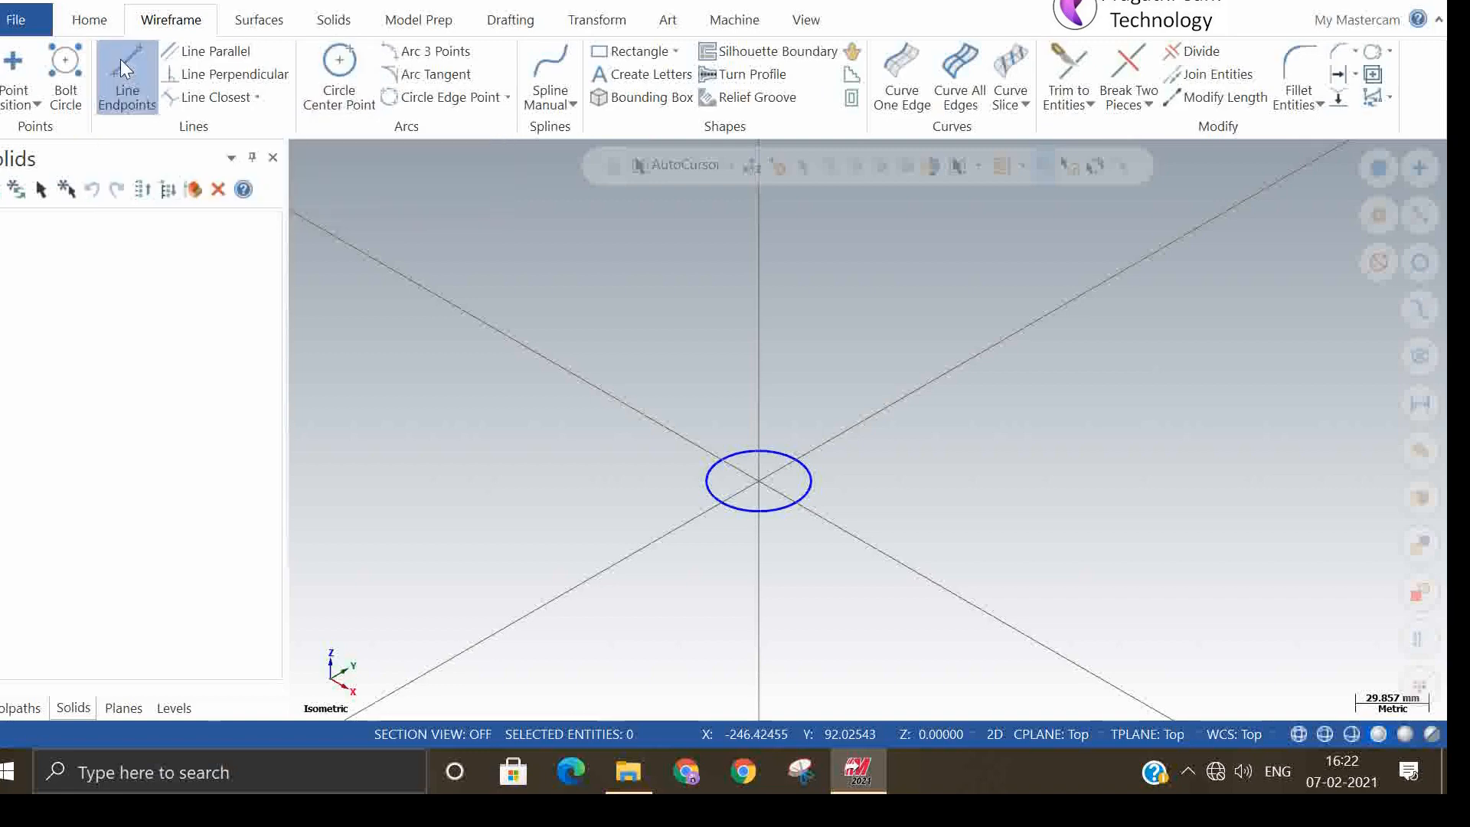
left_click(829, 367)
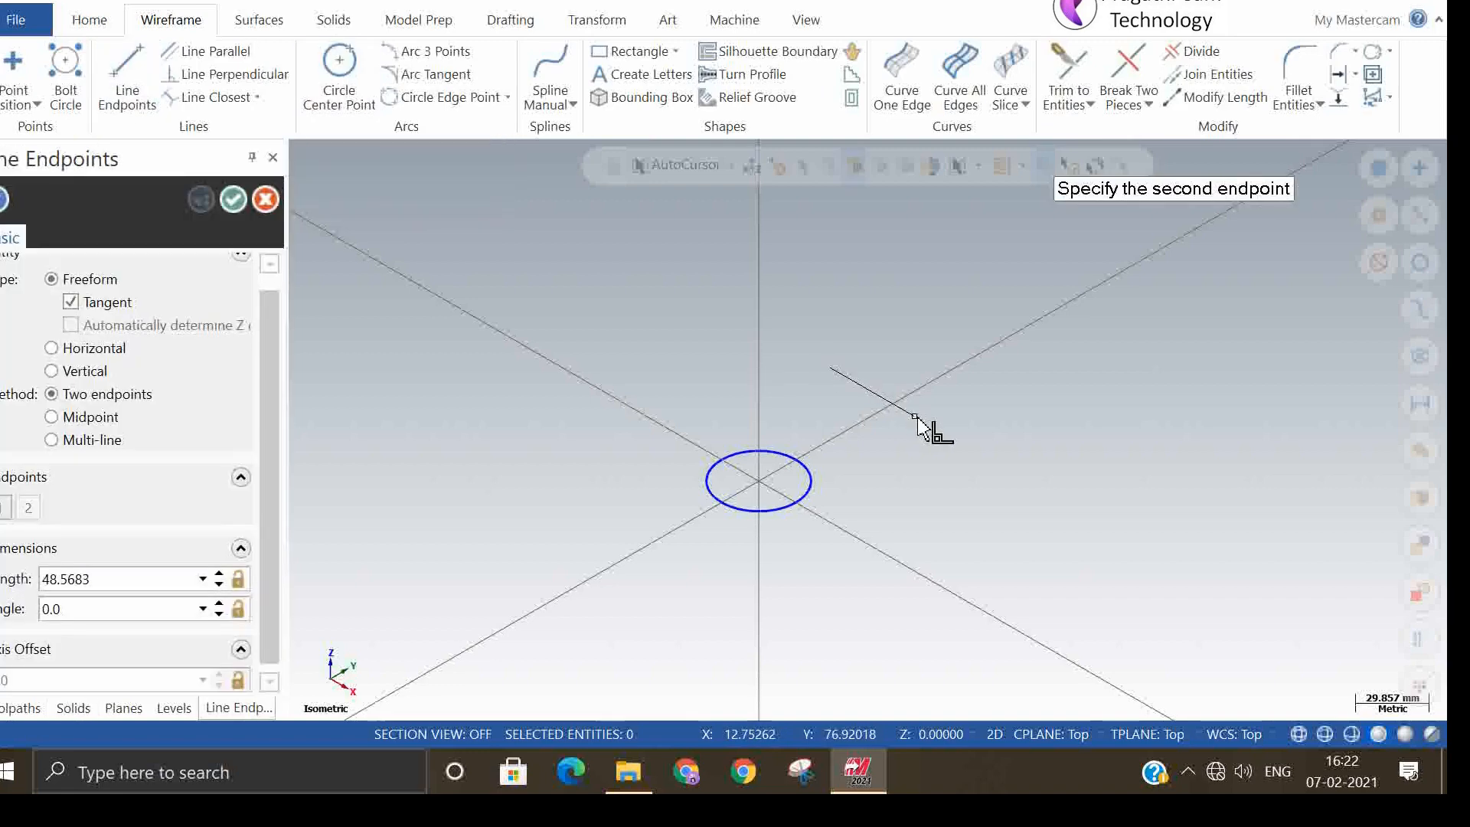
left_click(919, 419)
left_click(350, 84)
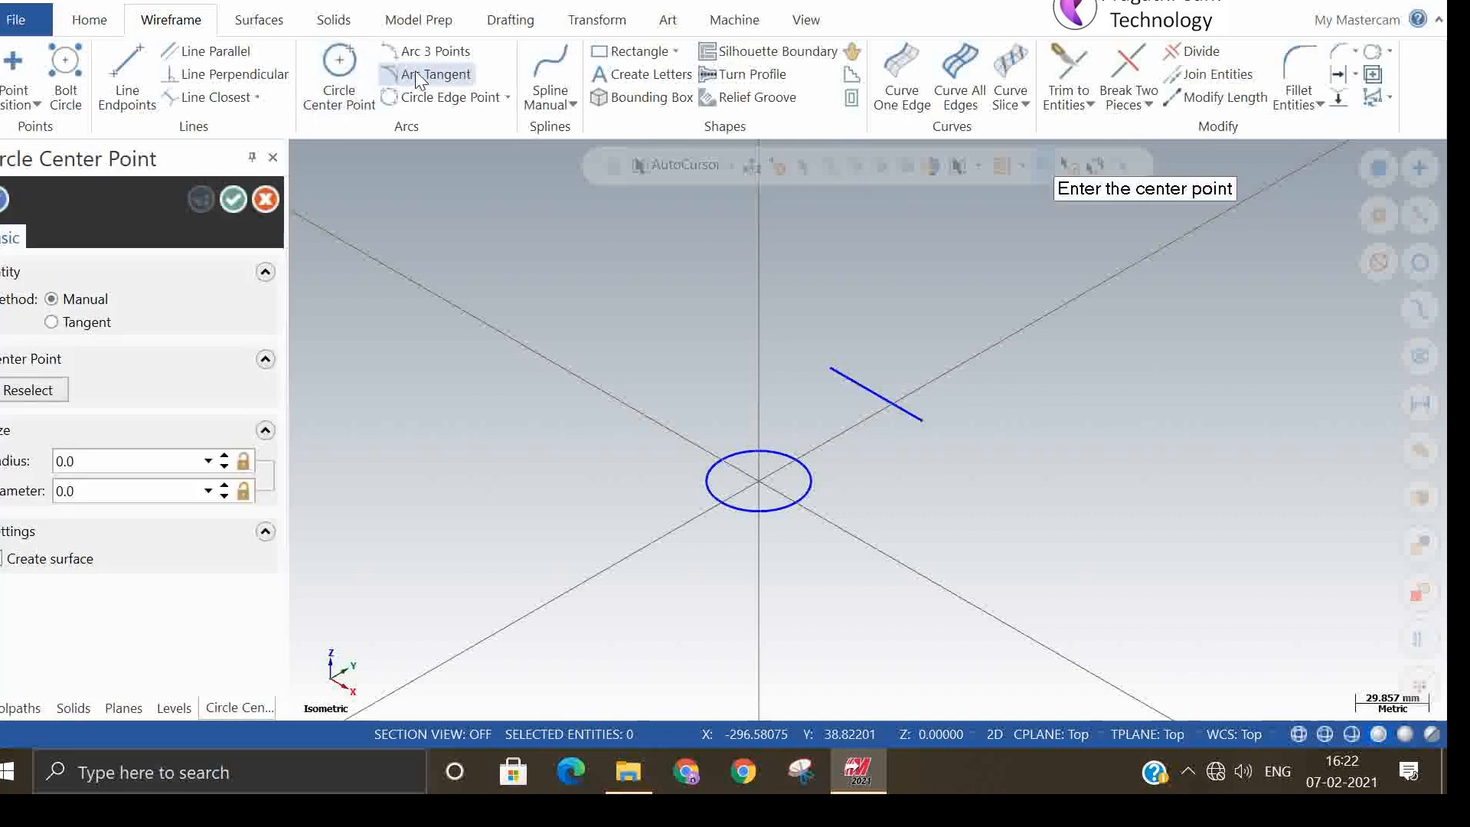
key("Escape")
- Draw a closed manual spline through three points beside the circle, finishing at its start point
left_click(608, 463)
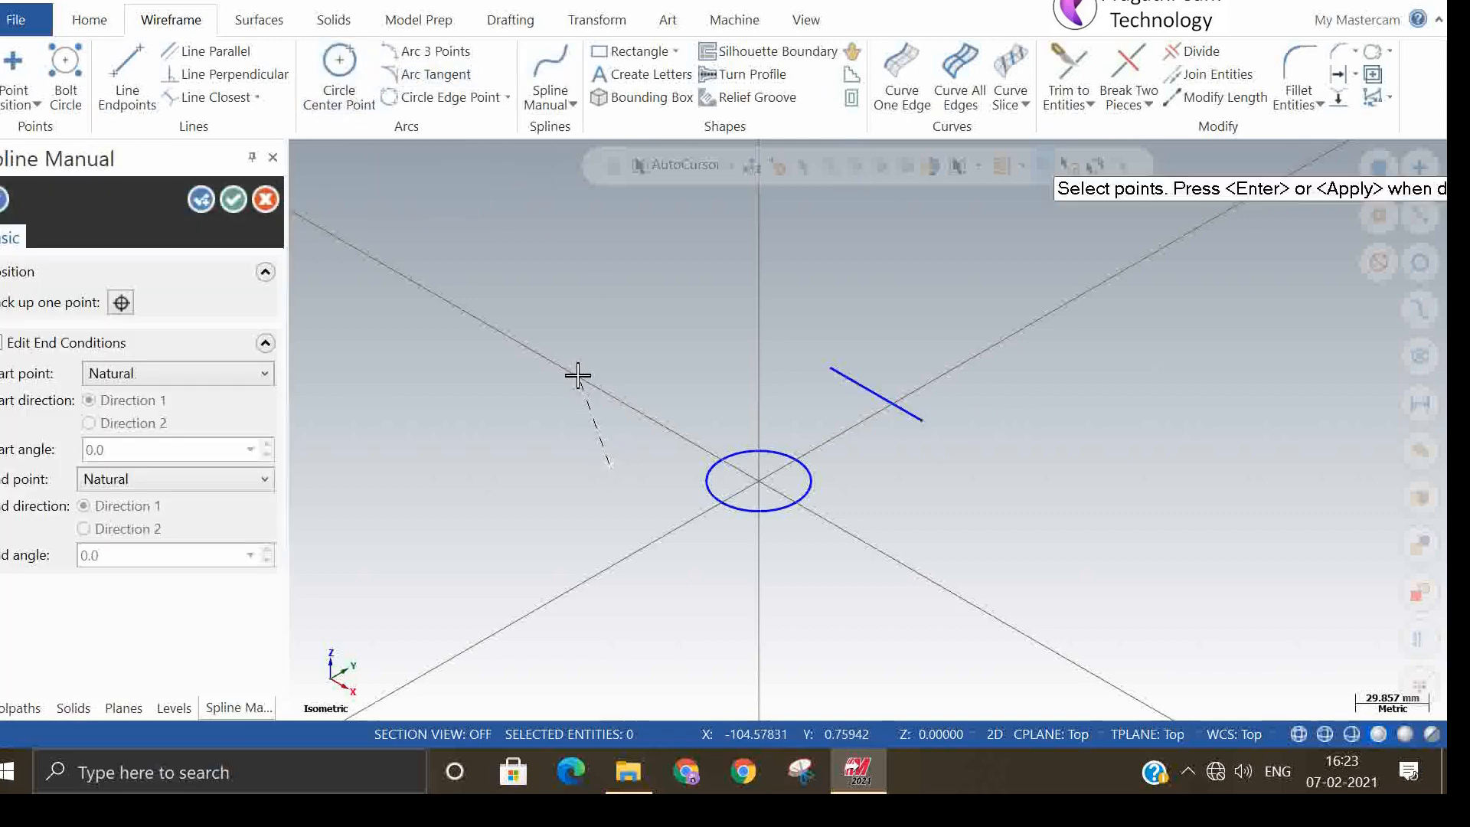
left_click(578, 373)
left_click(659, 385)
left_click(610, 463)
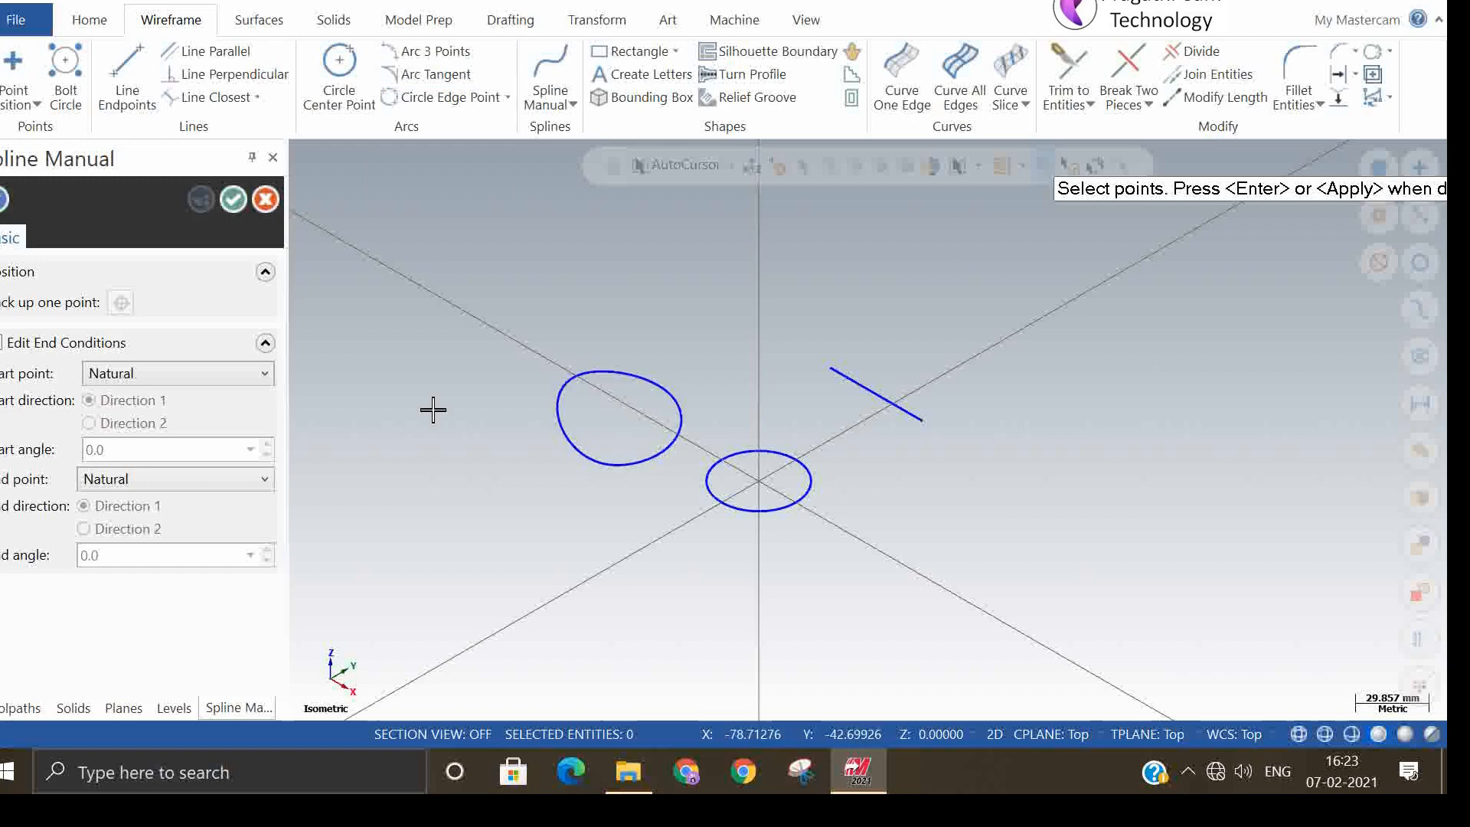
left_click(233, 201)
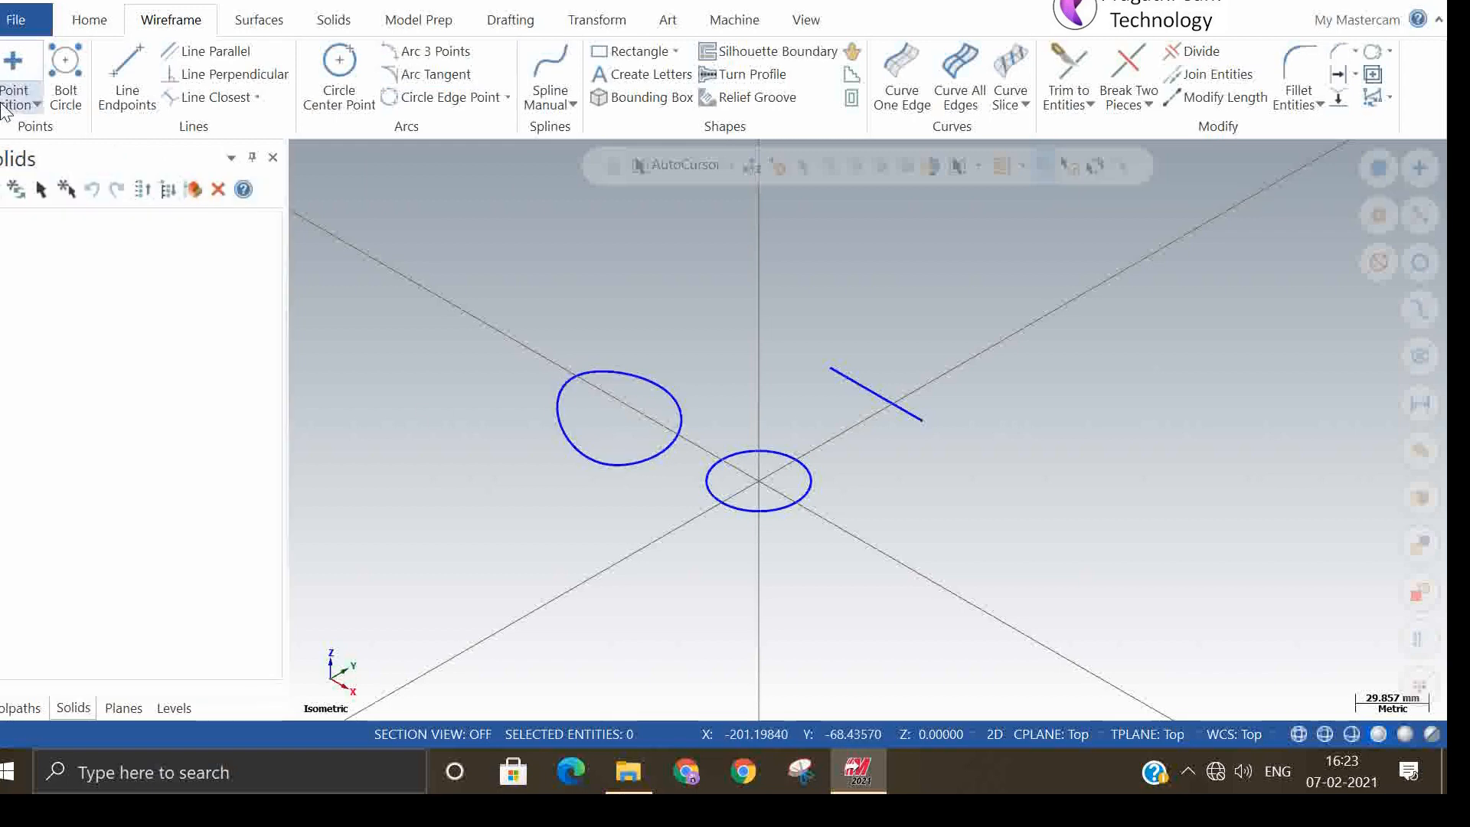
- Select the closed spline and fit the view to the selected entity only
left_click(806, 19)
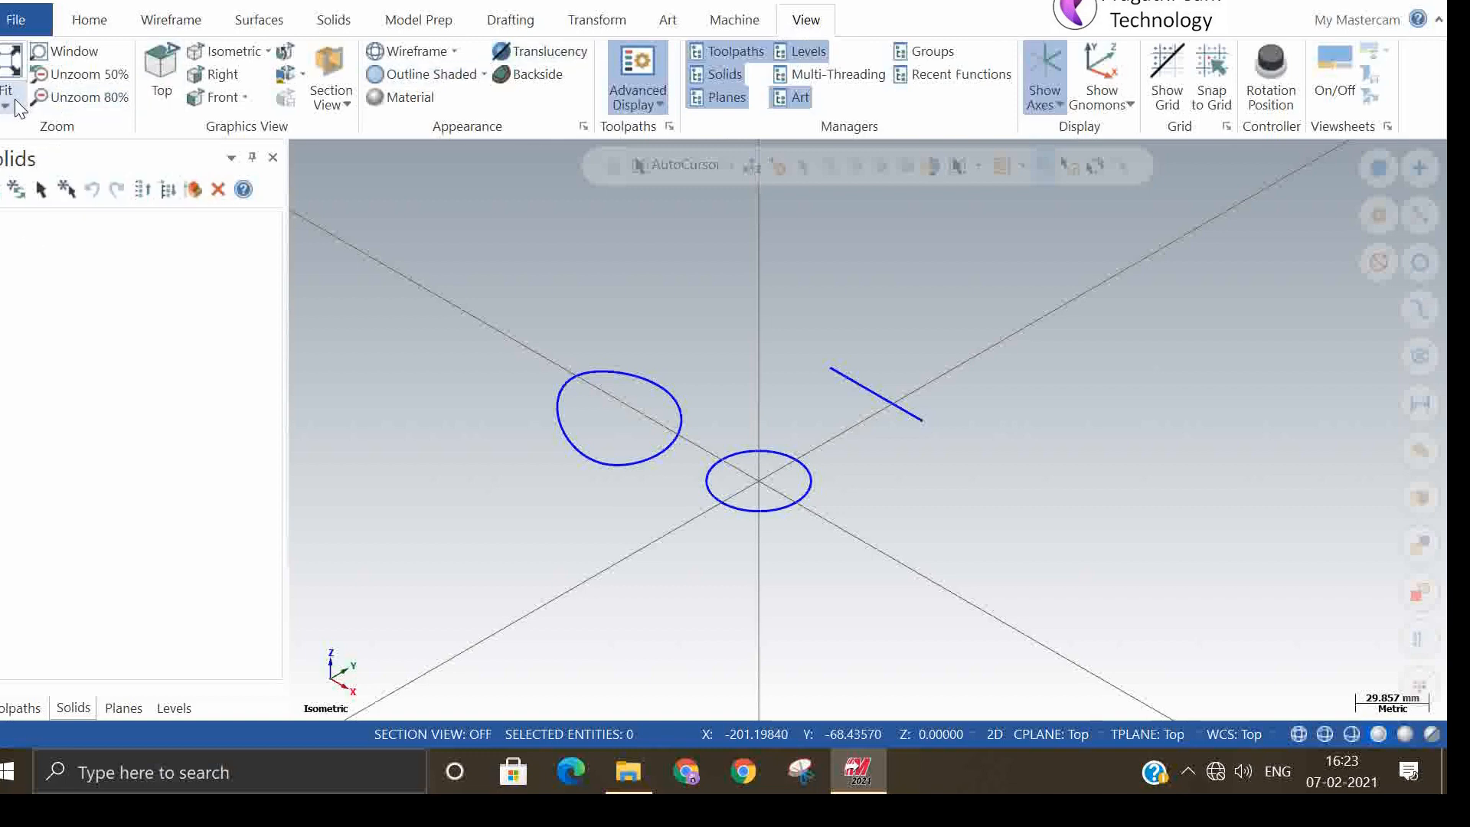
left_click(8, 103)
left_click(43, 153)
left_click_drag(524, 341, 693, 511)
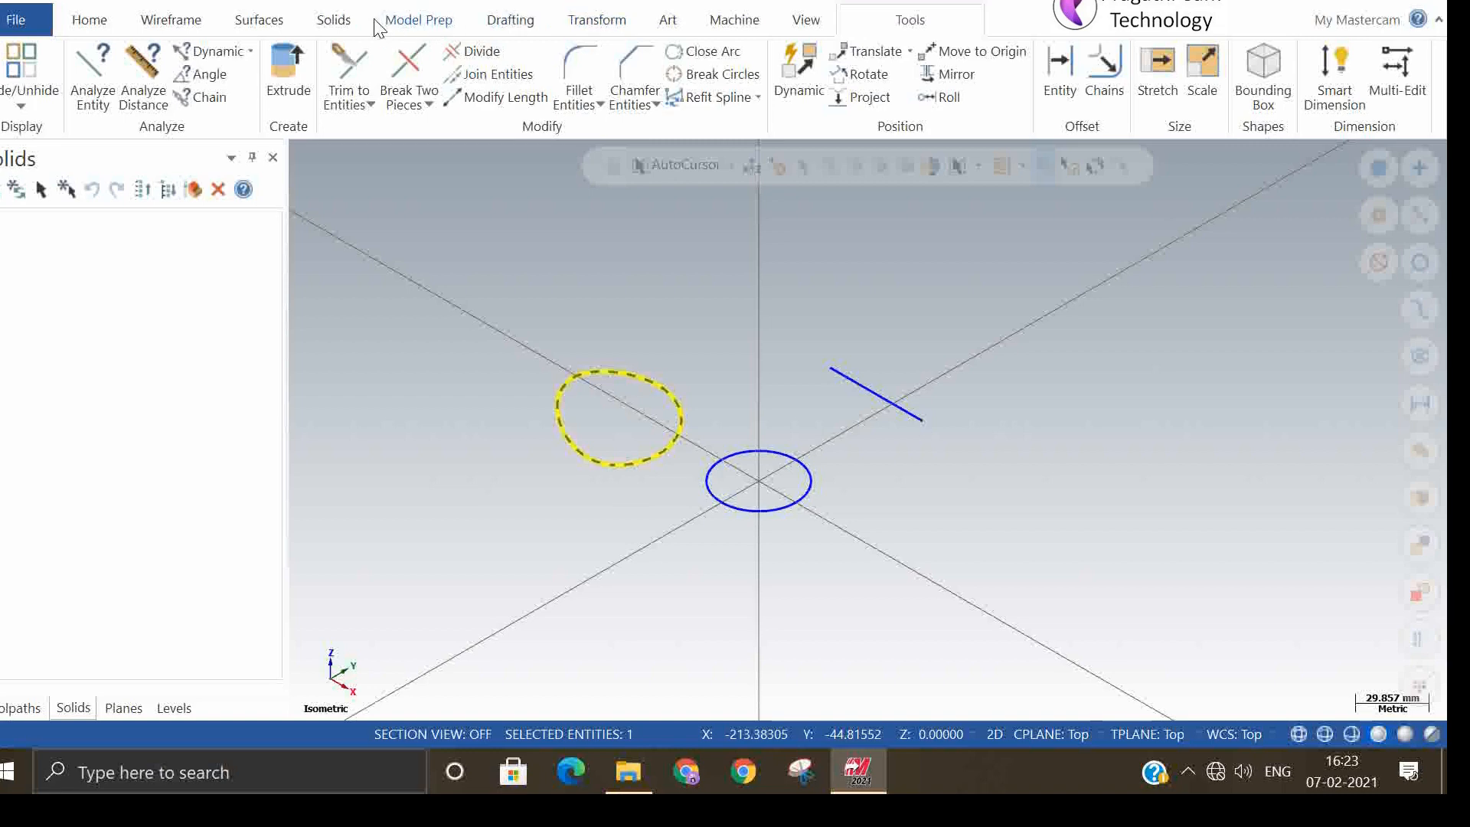
left_click(805, 22)
left_click(6, 103)
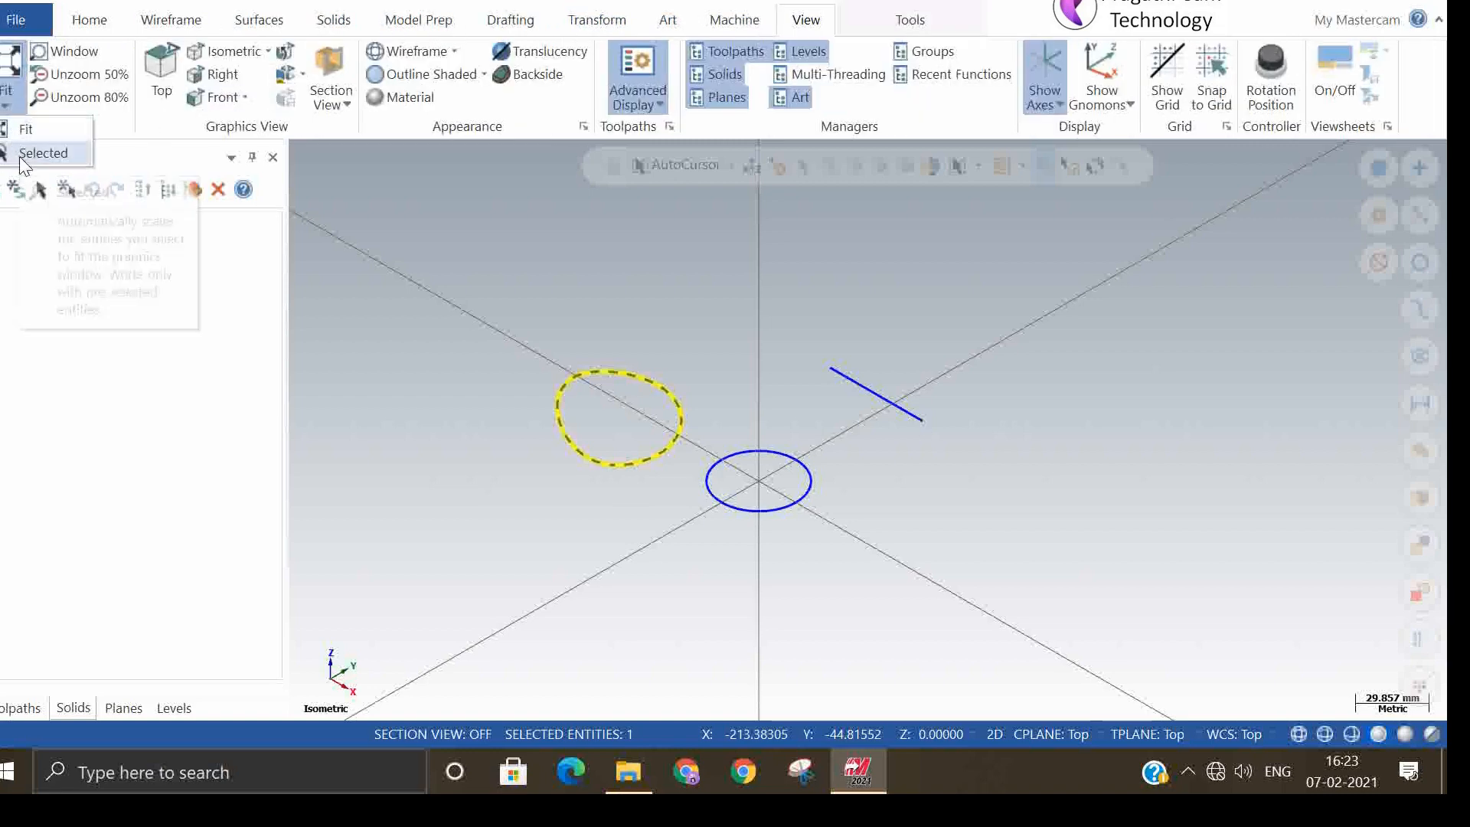
left_click(23, 157)
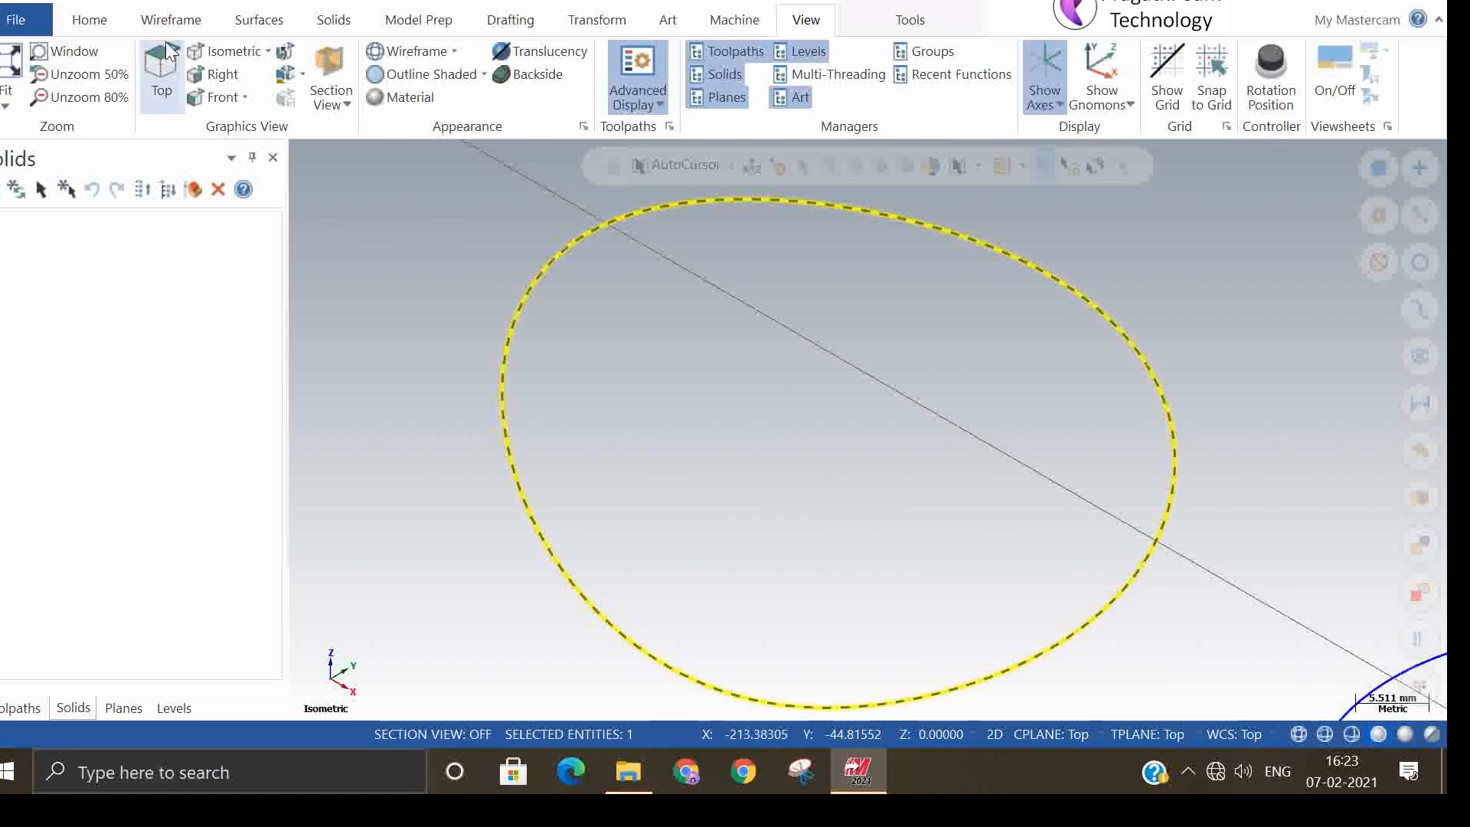
- Zoom in on the straight line with a zoom window around it
left_click(73, 51)
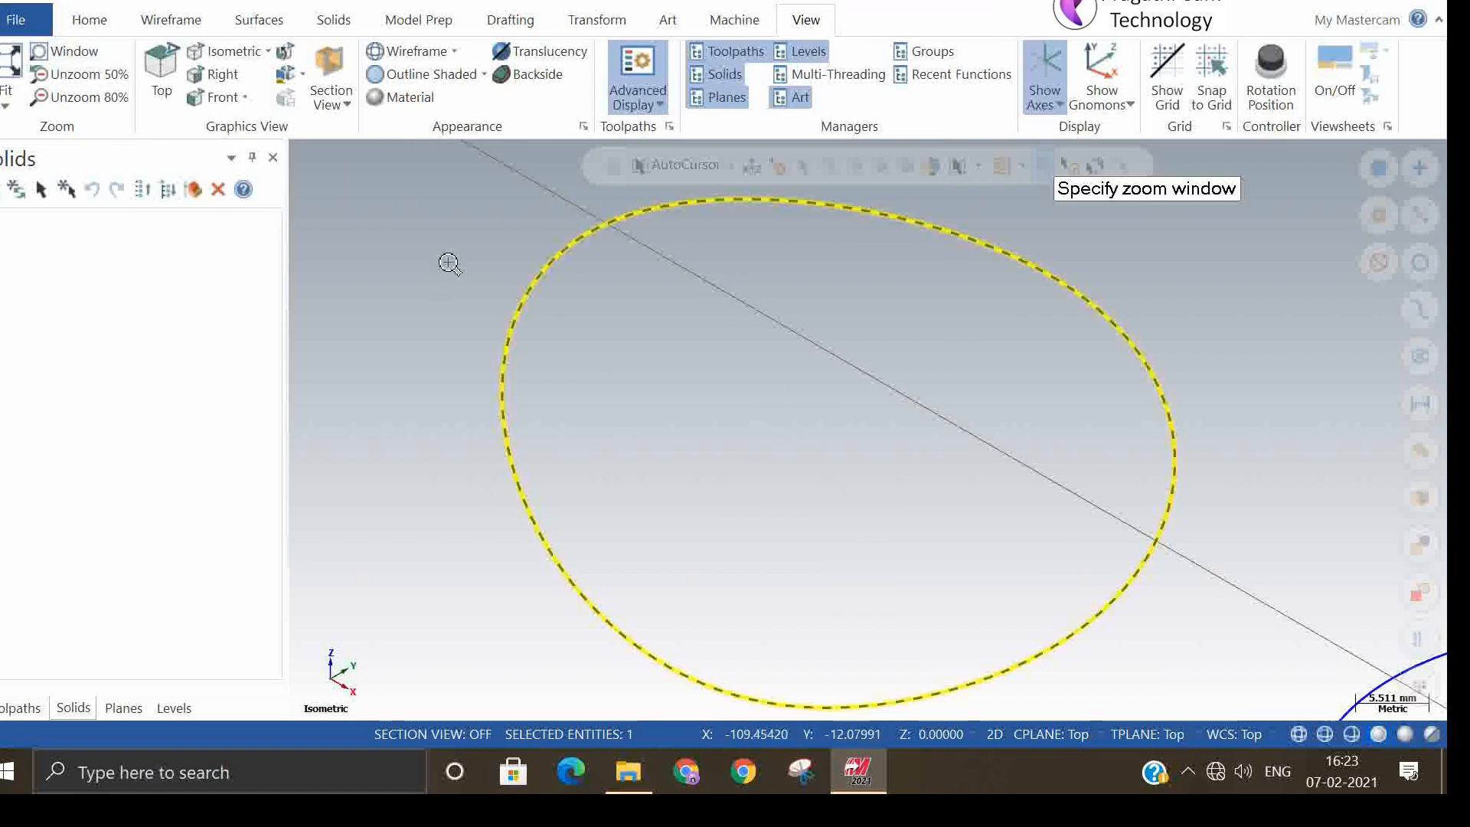
scroll(483, 305, "down", 3)
scroll(490, 302, "down", 3)
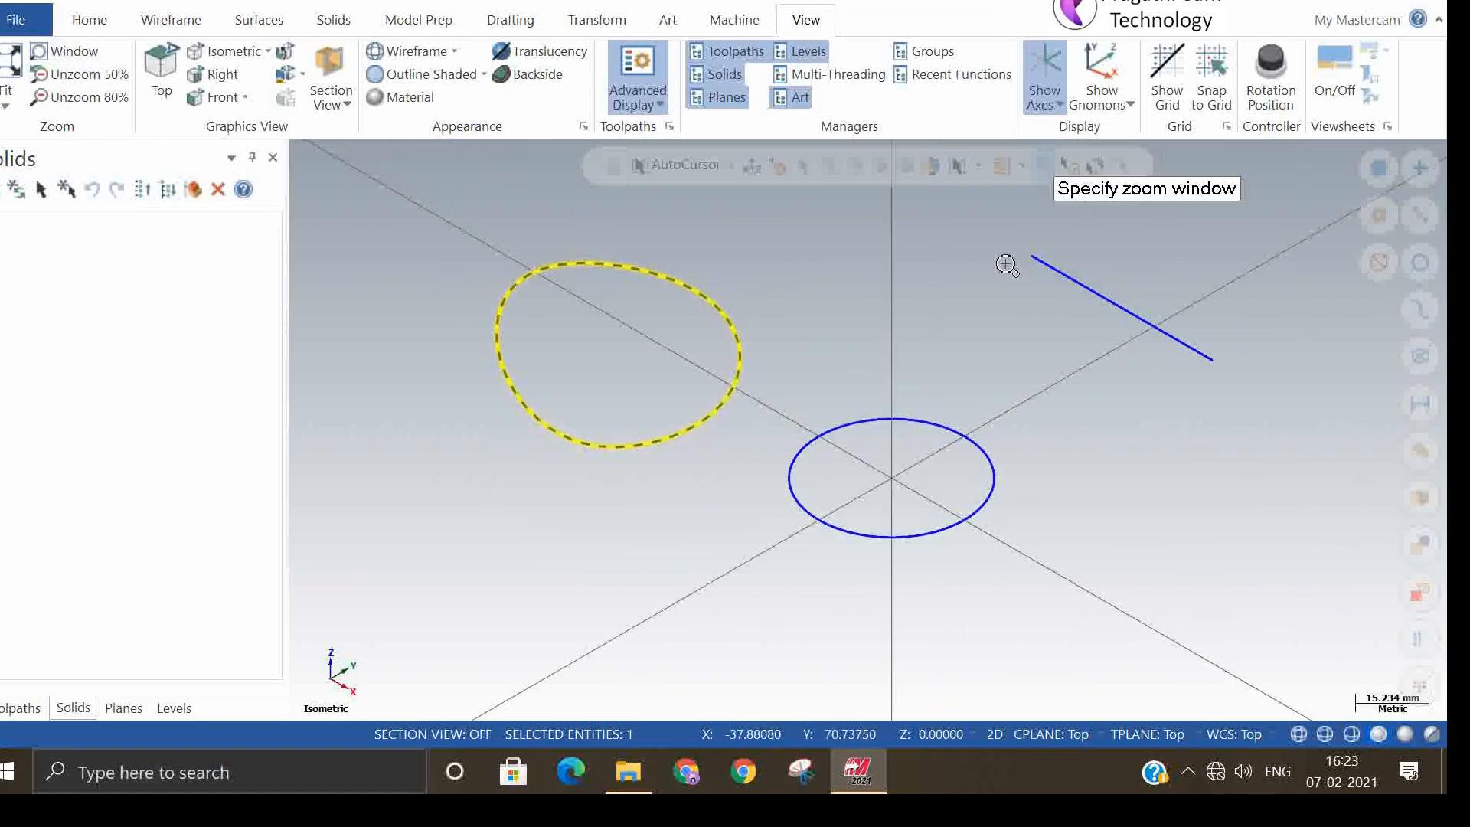
left_click_drag(990, 226, 1260, 420)
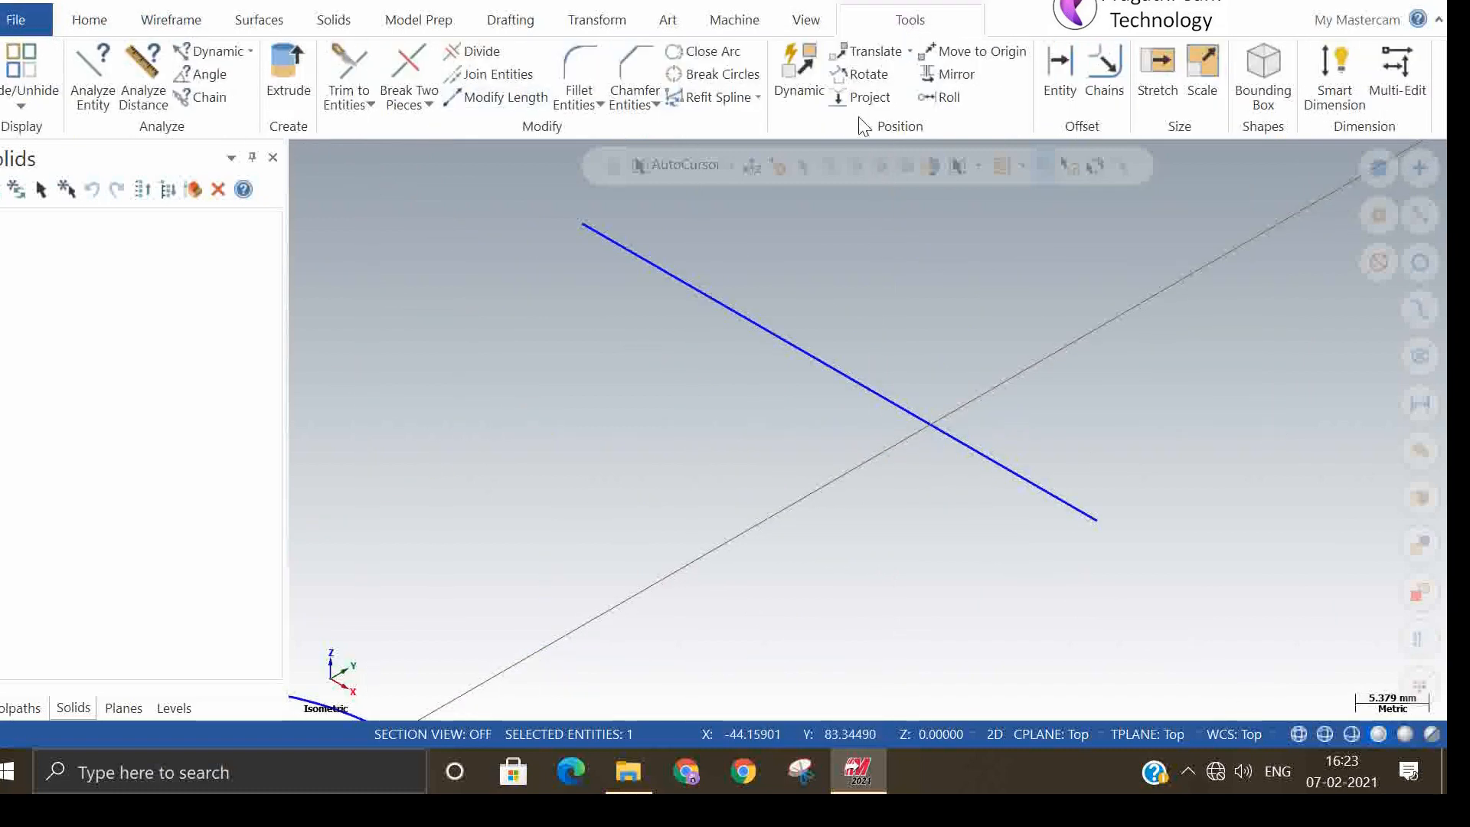
- Zoom the view out using both Unzoom 50% and Unzoom 80%
left_click(796, 20)
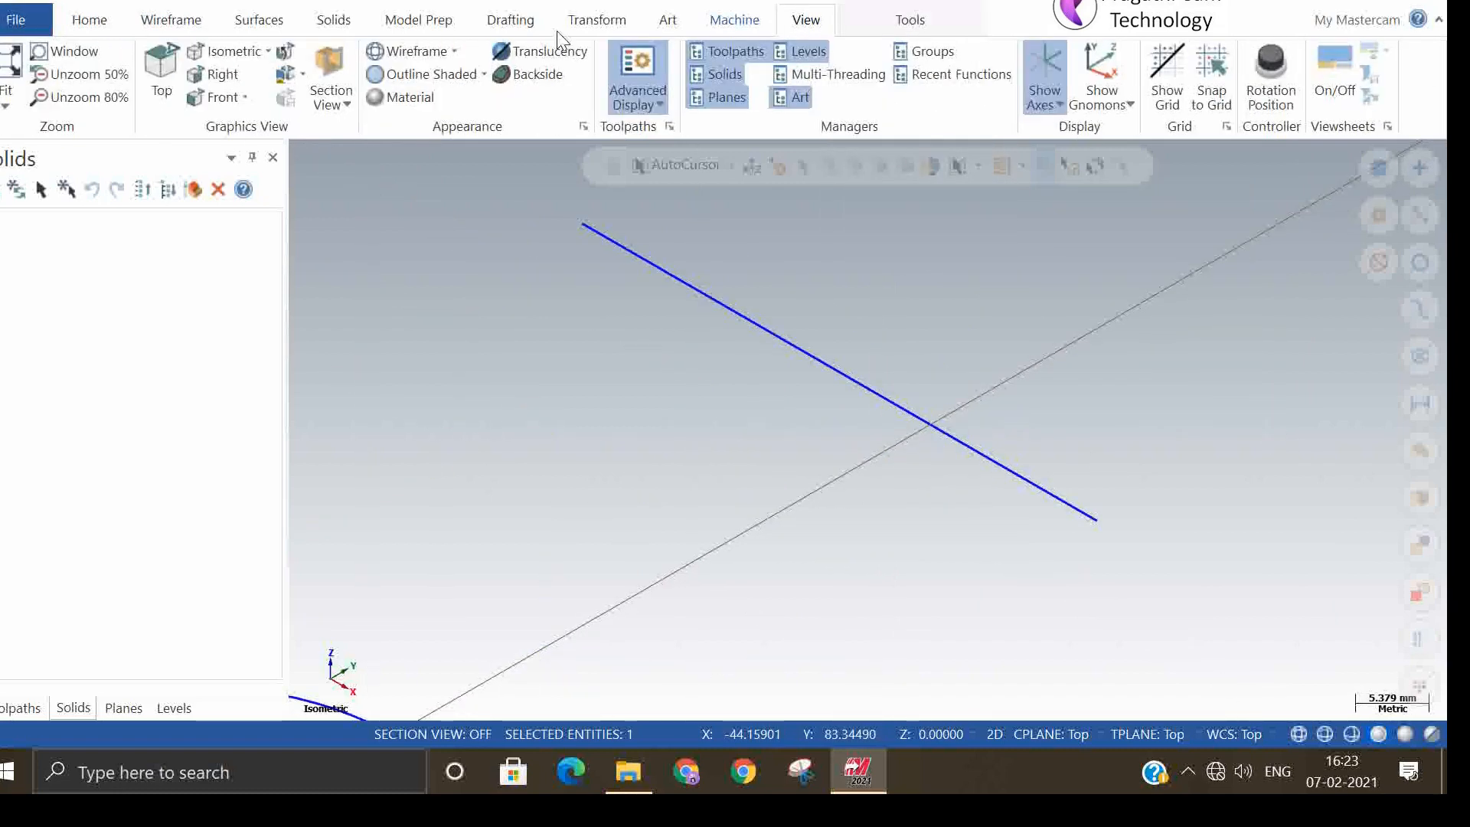
left_click(75, 75)
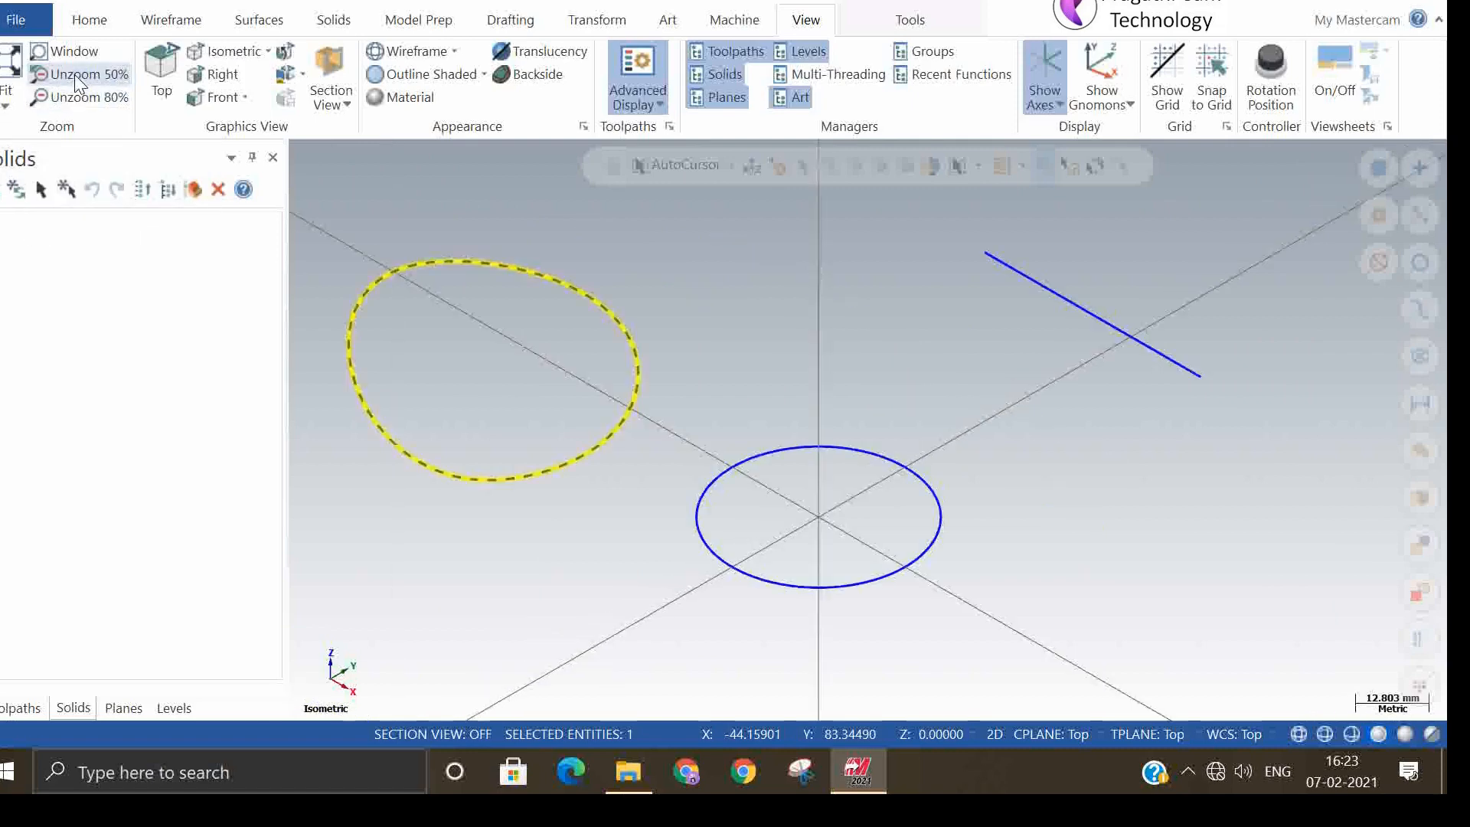
left_click(87, 100)
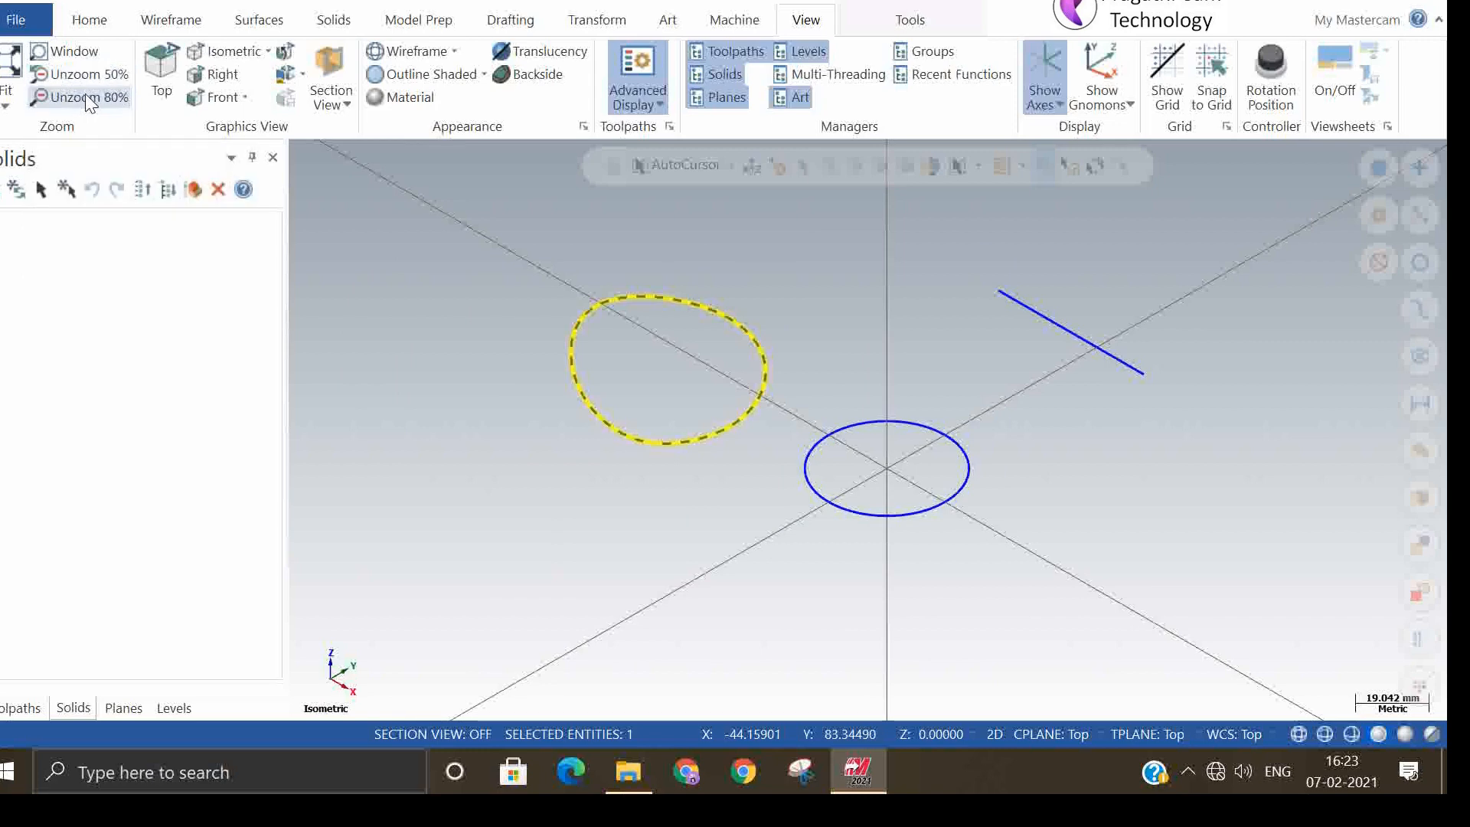
left_click(85, 93)
left_click(85, 80)
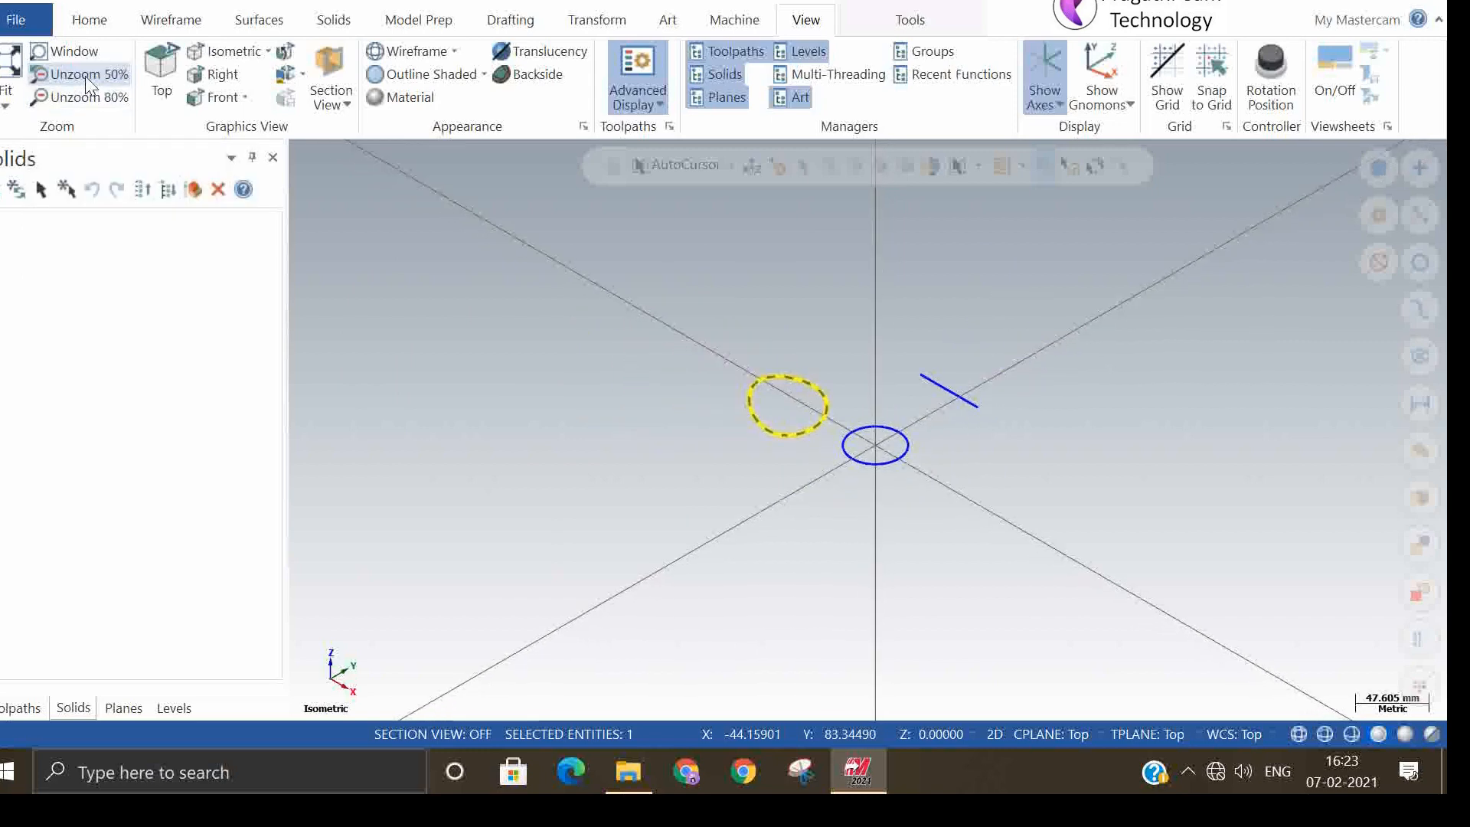
- Fit the circle, line and spline together in the view and leave the window zoom command
left_click(76, 52)
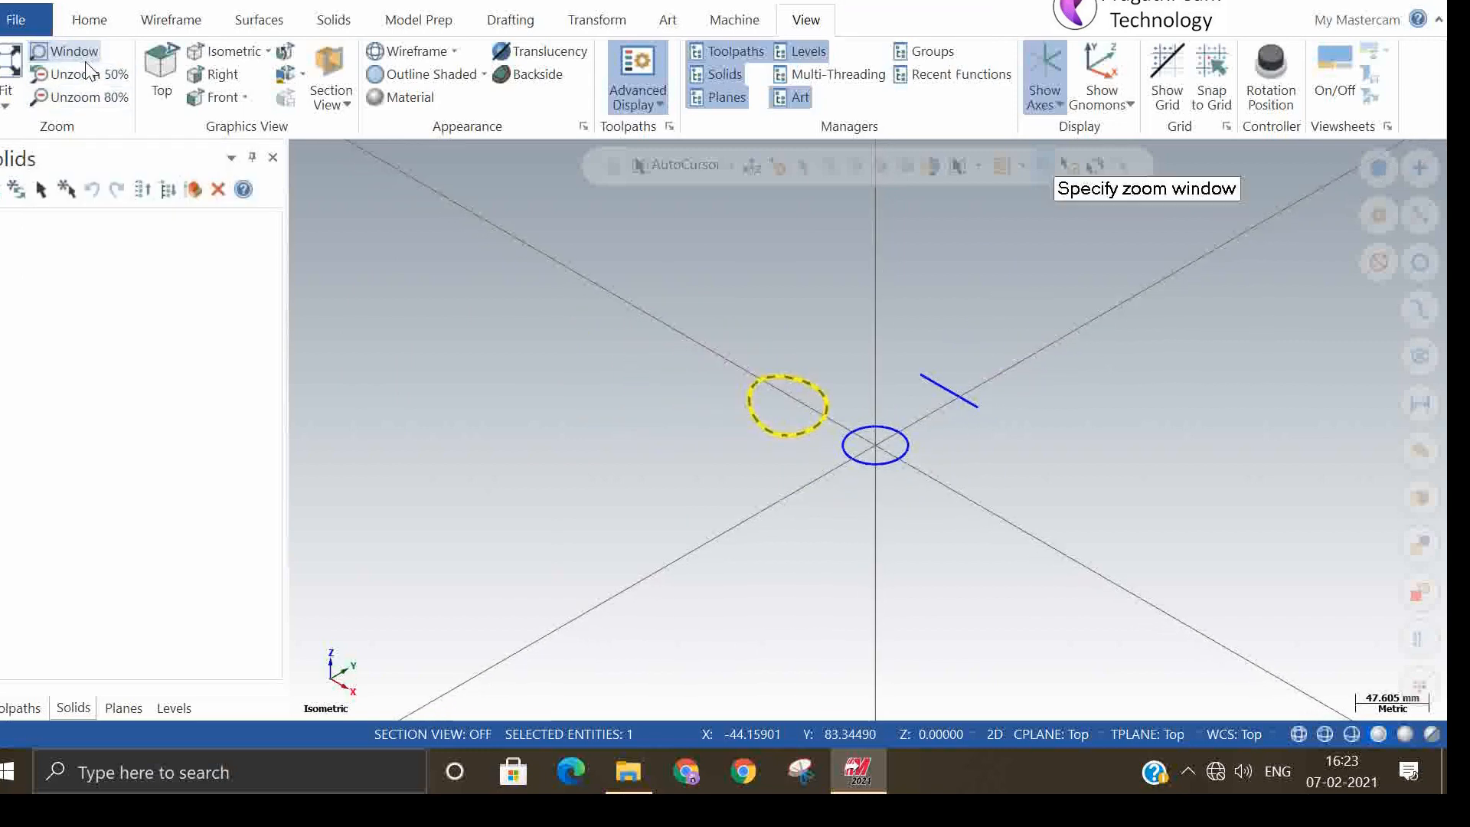
left_click(11, 77)
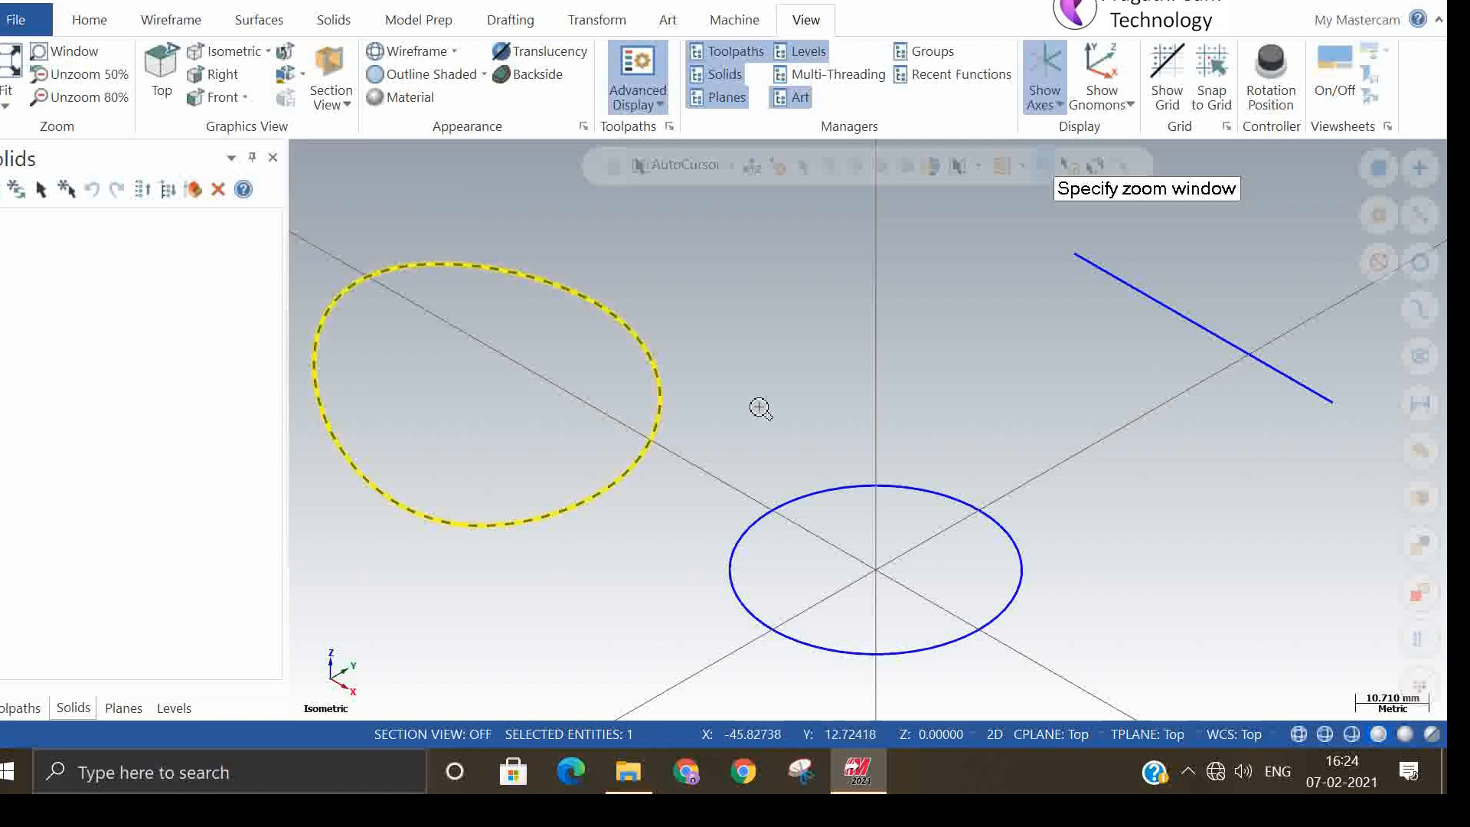
key("Escape")
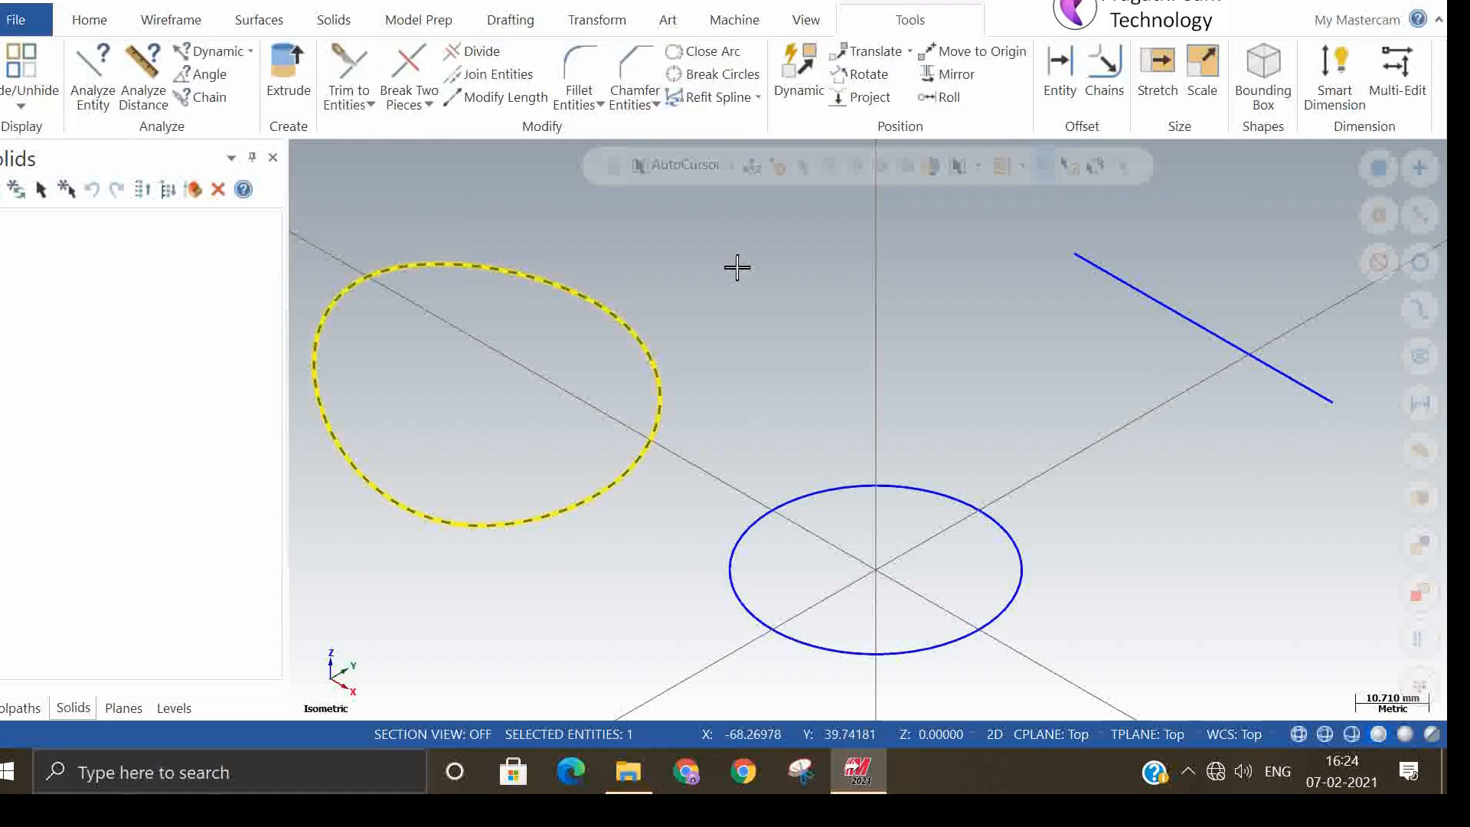
- Clear the spline selection and display the circle, line and spline in the Top view
key("Escape")
scroll(701, 320, "down", 2)
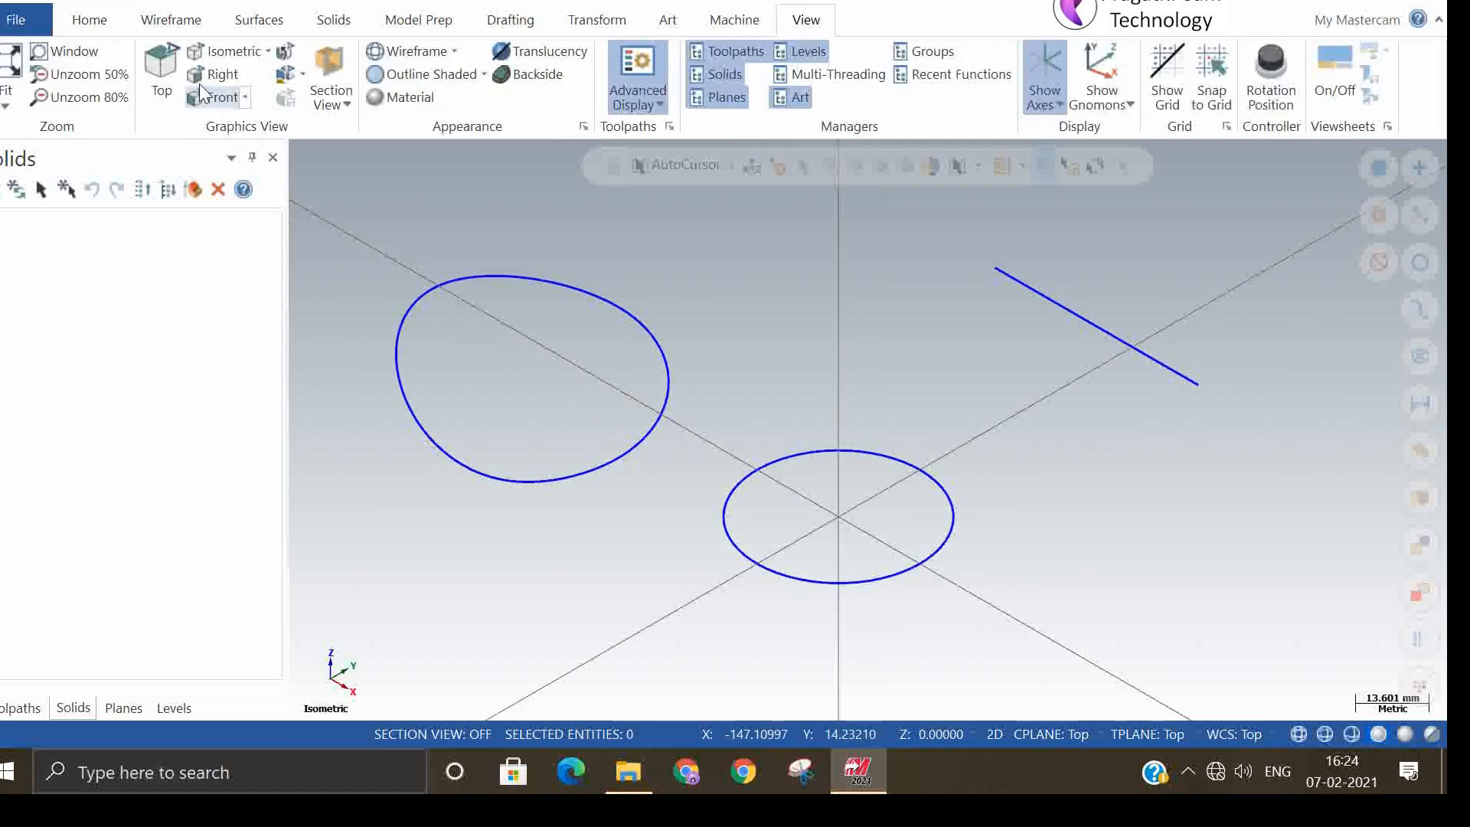
left_click(178, 56)
scroll(814, 440, "down", 3)
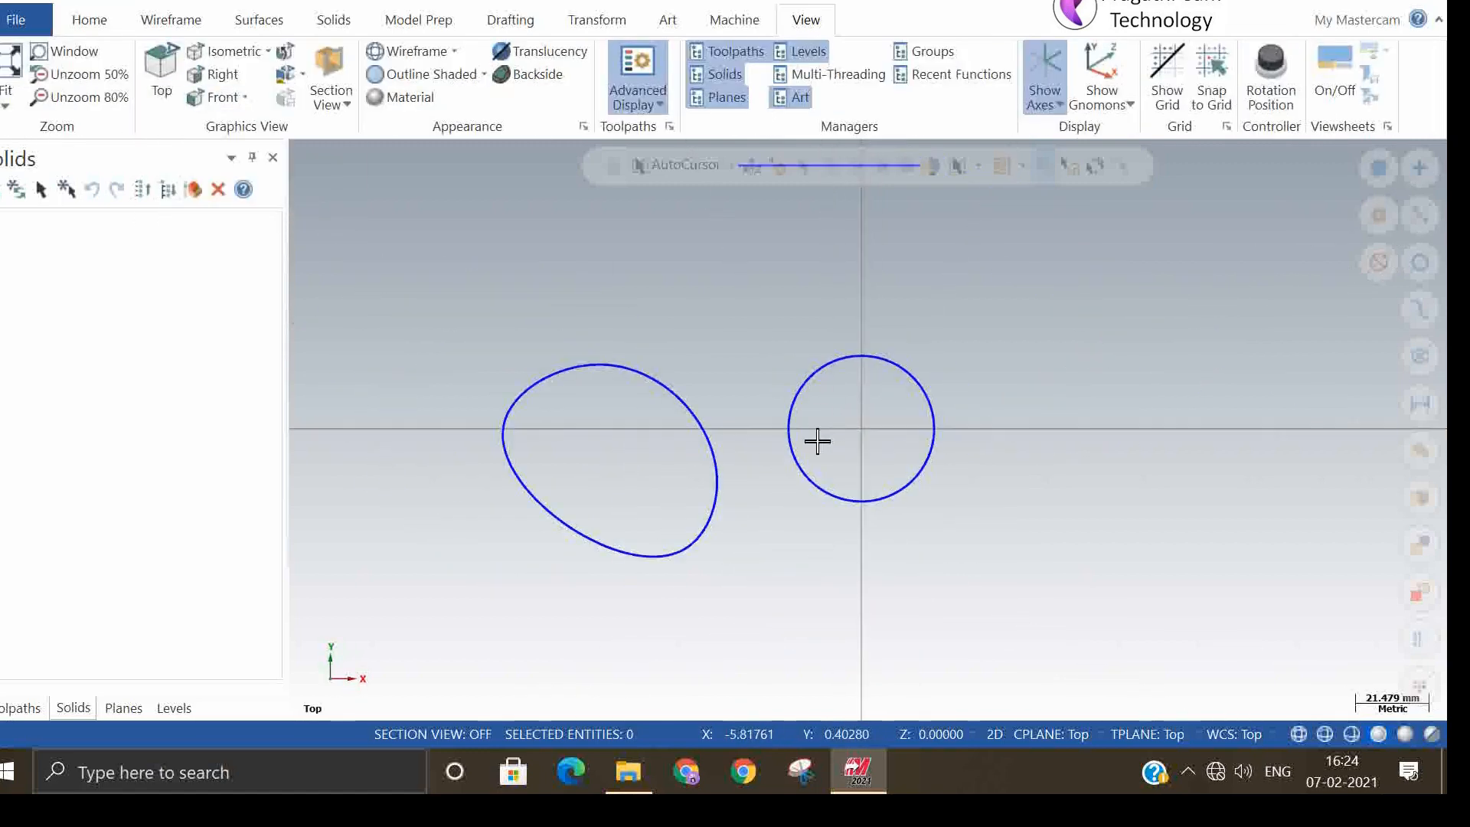
right_click(841, 233)
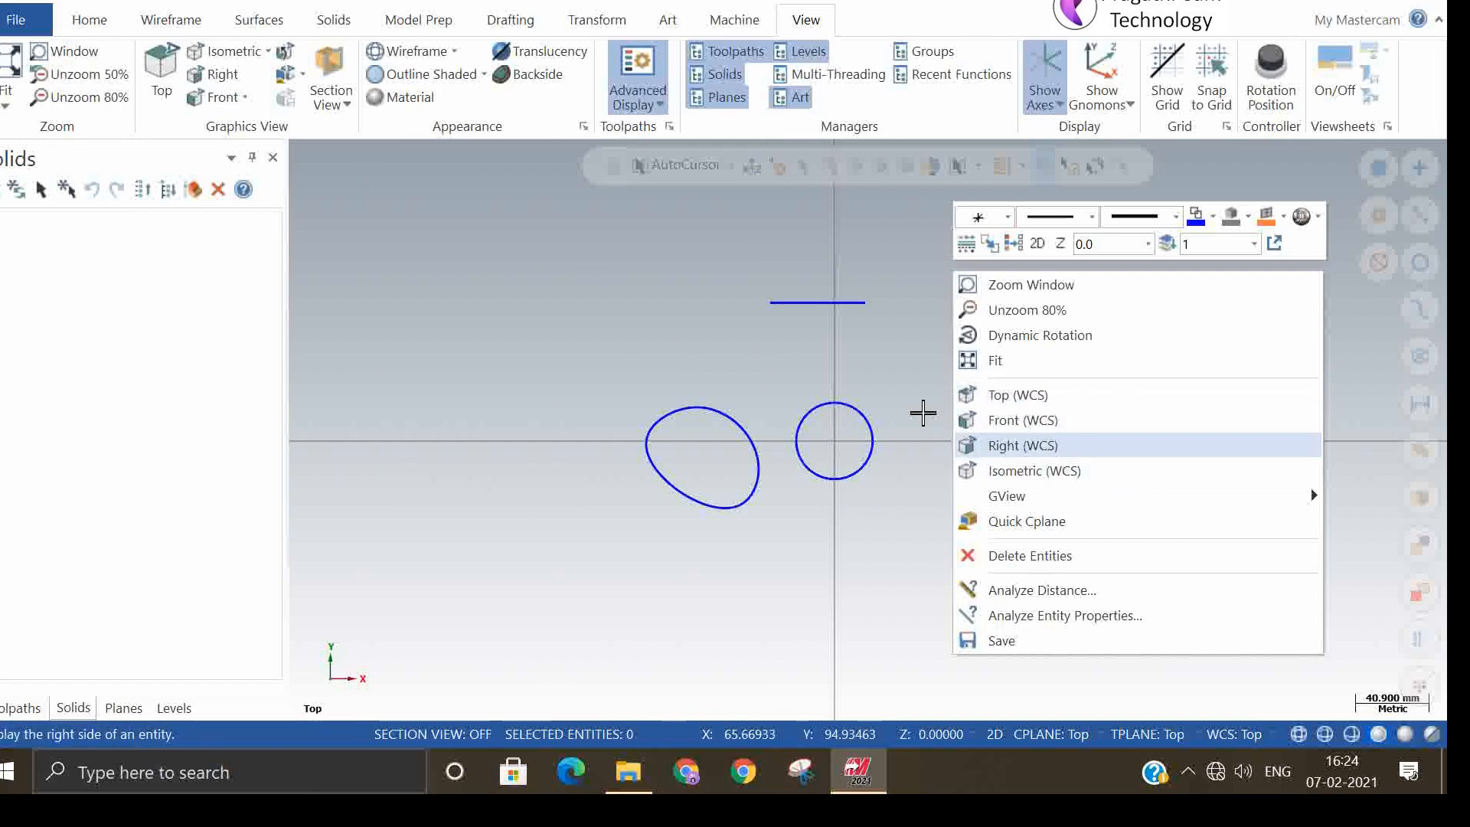
left_click(650, 260)
- Display the geometry in the Isometric, Right and Front views, and return to the Isometric view
left_click(237, 53)
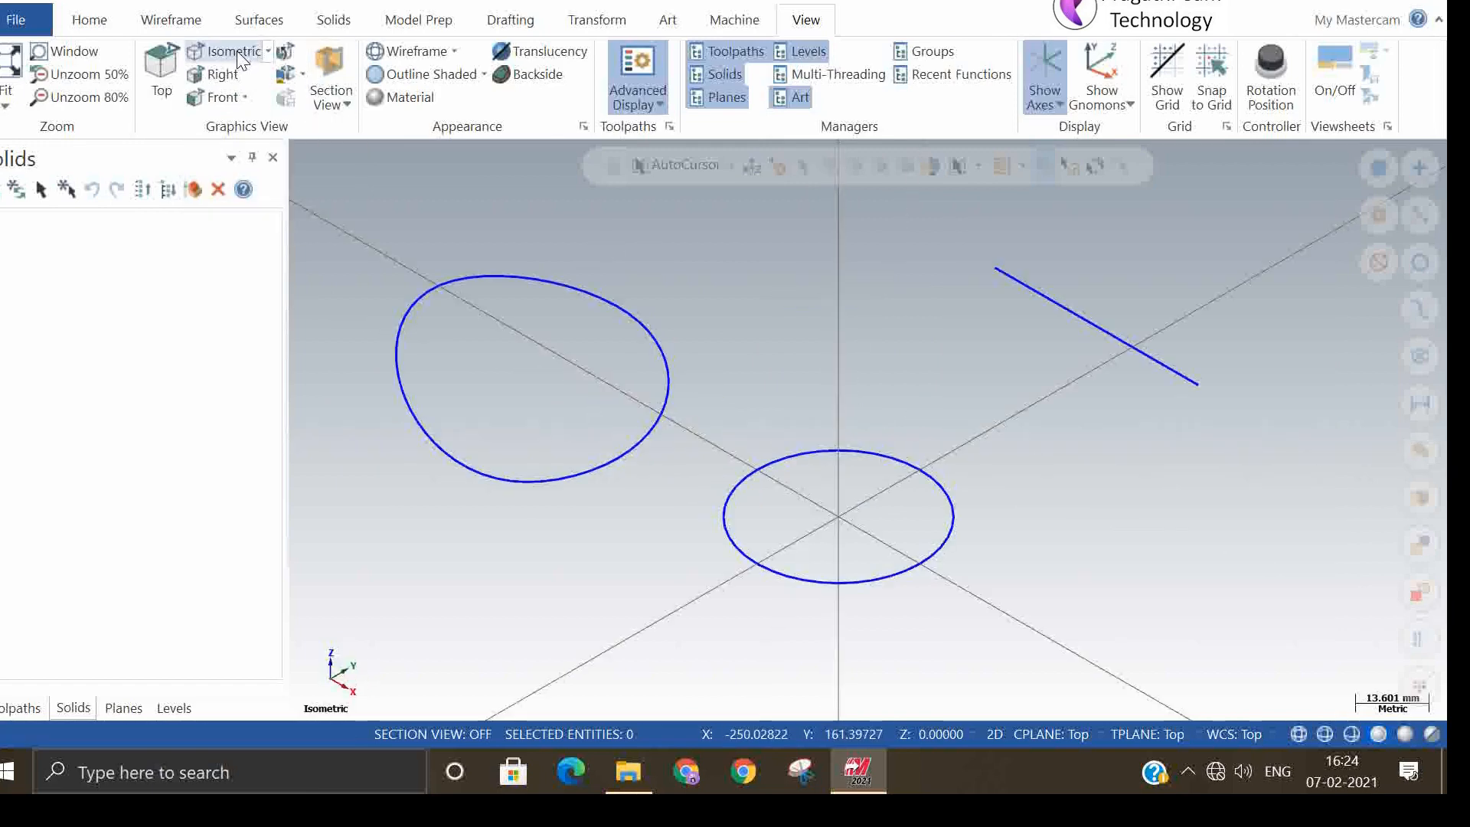
left_click(223, 78)
left_click(224, 103)
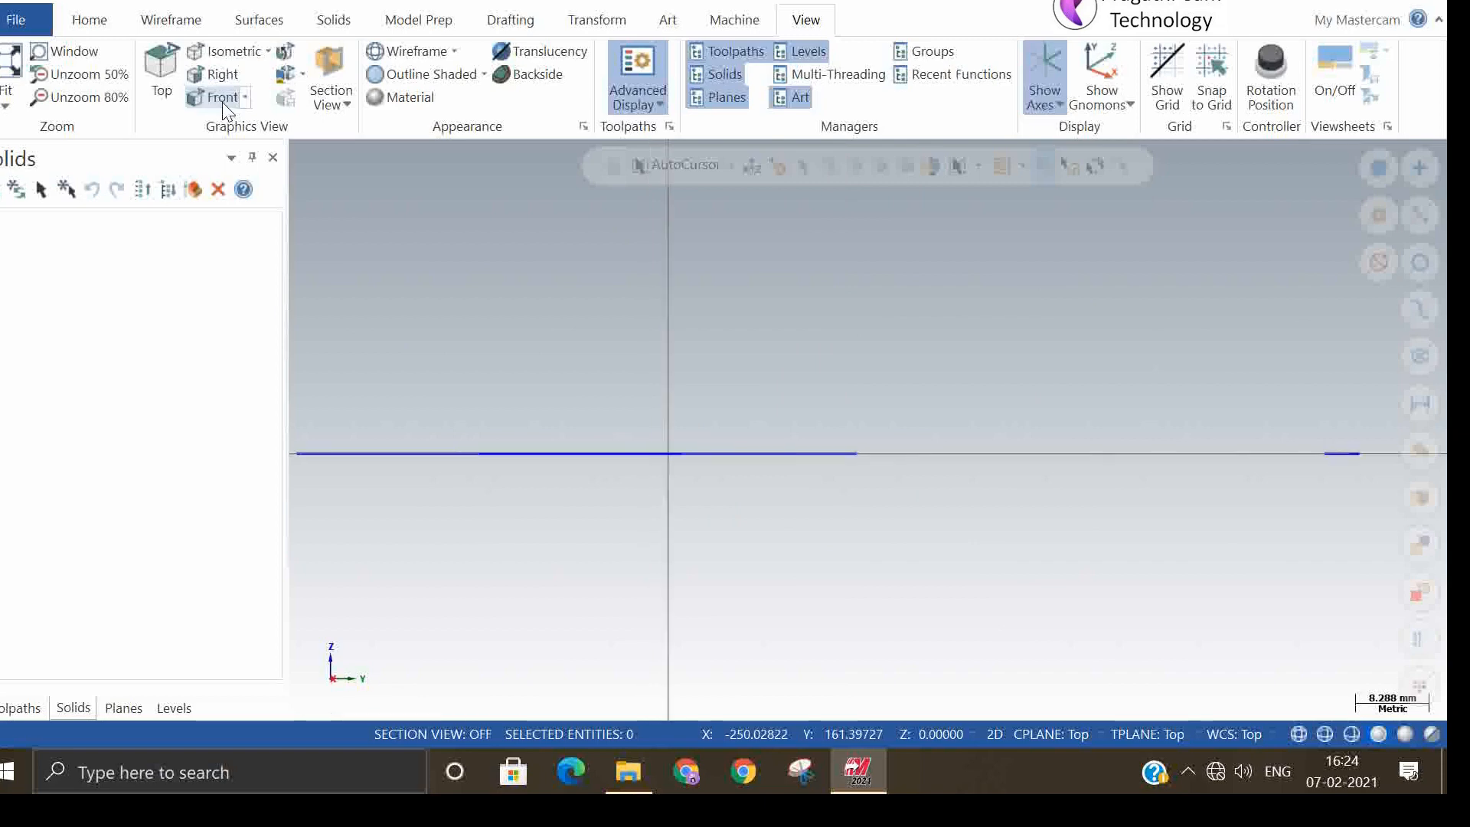
left_click(245, 97)
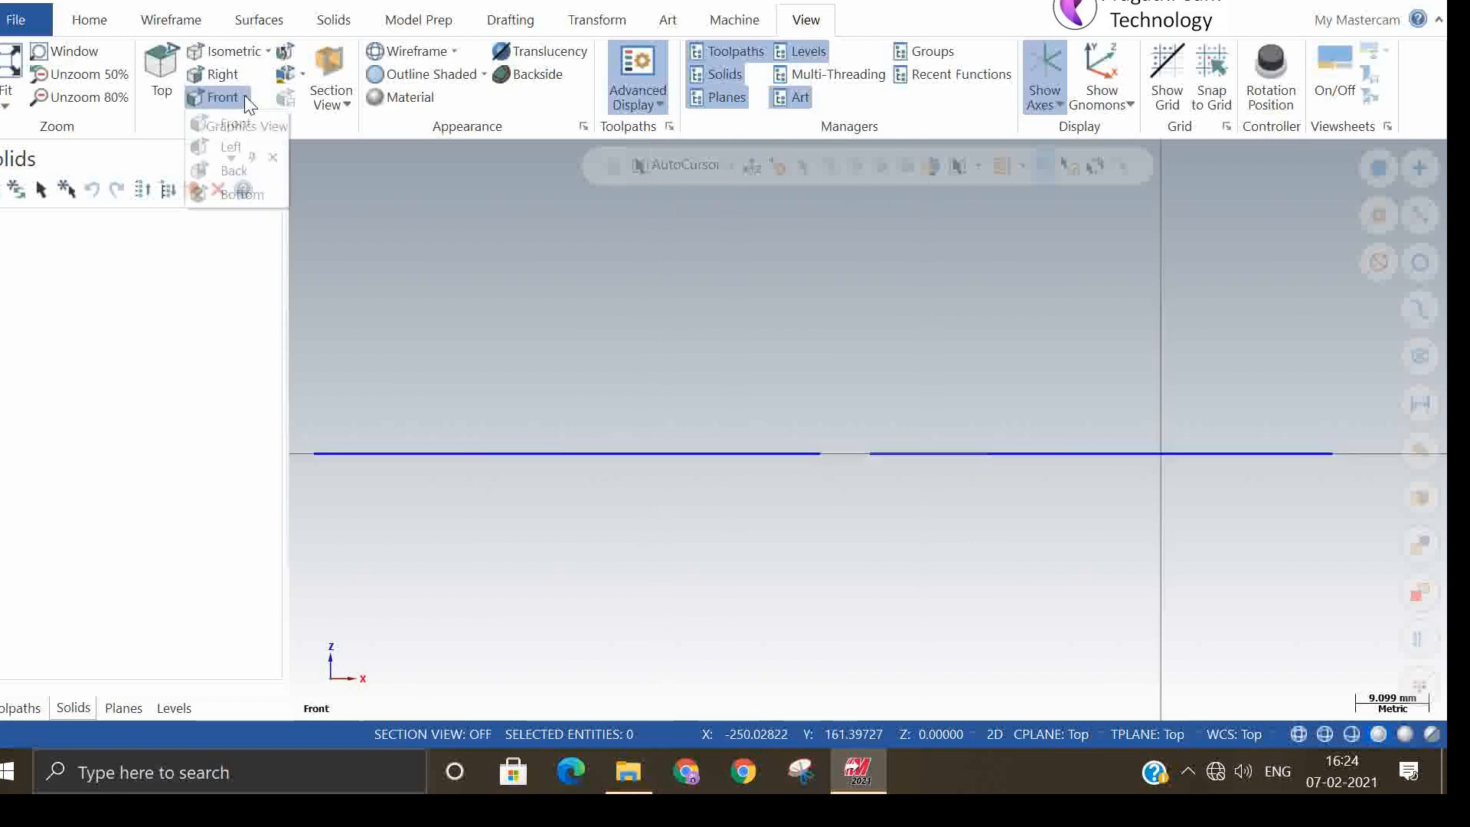
left_click(421, 250)
right_click(548, 266)
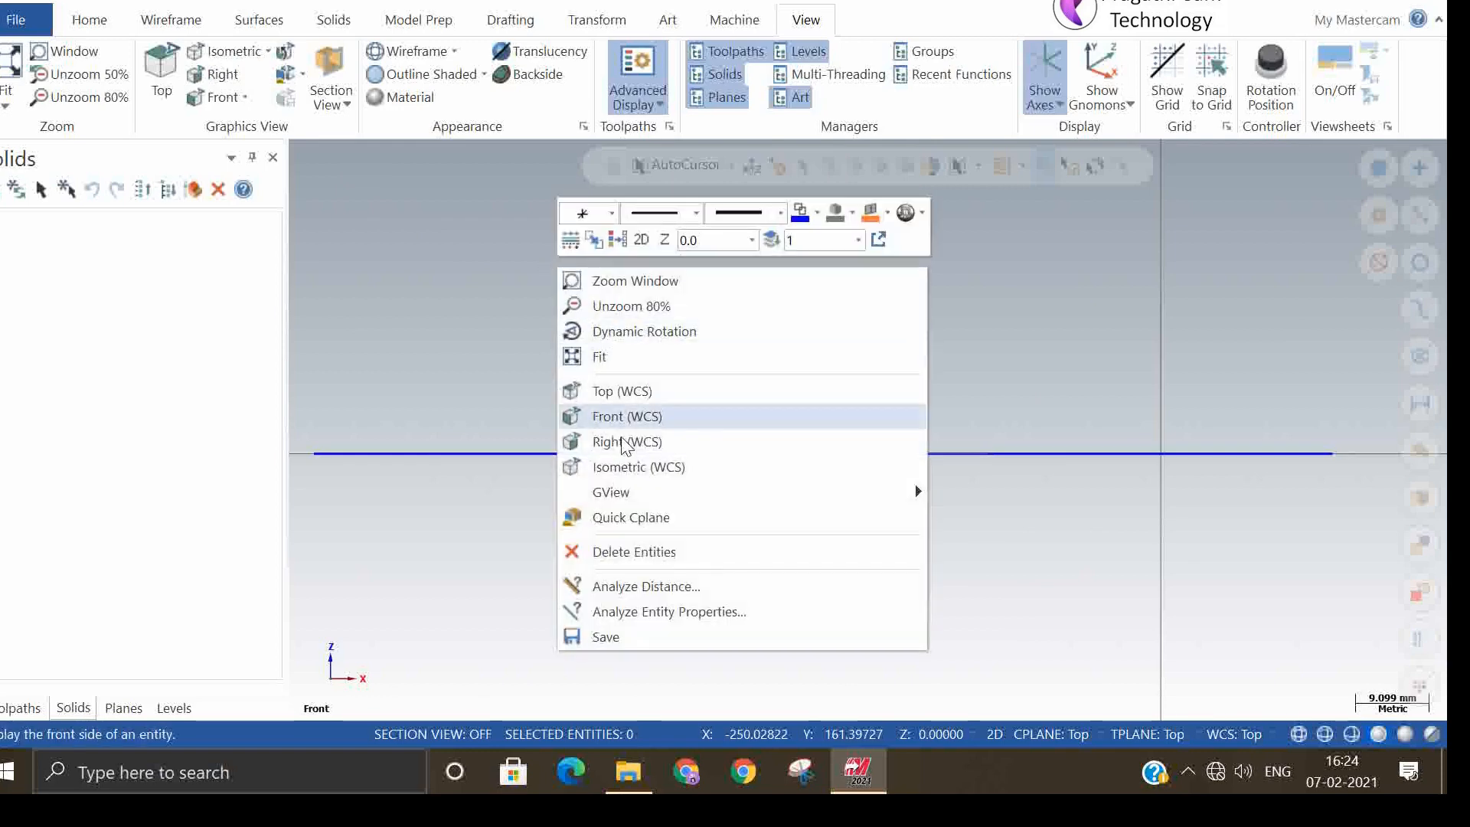
left_click(601, 468)
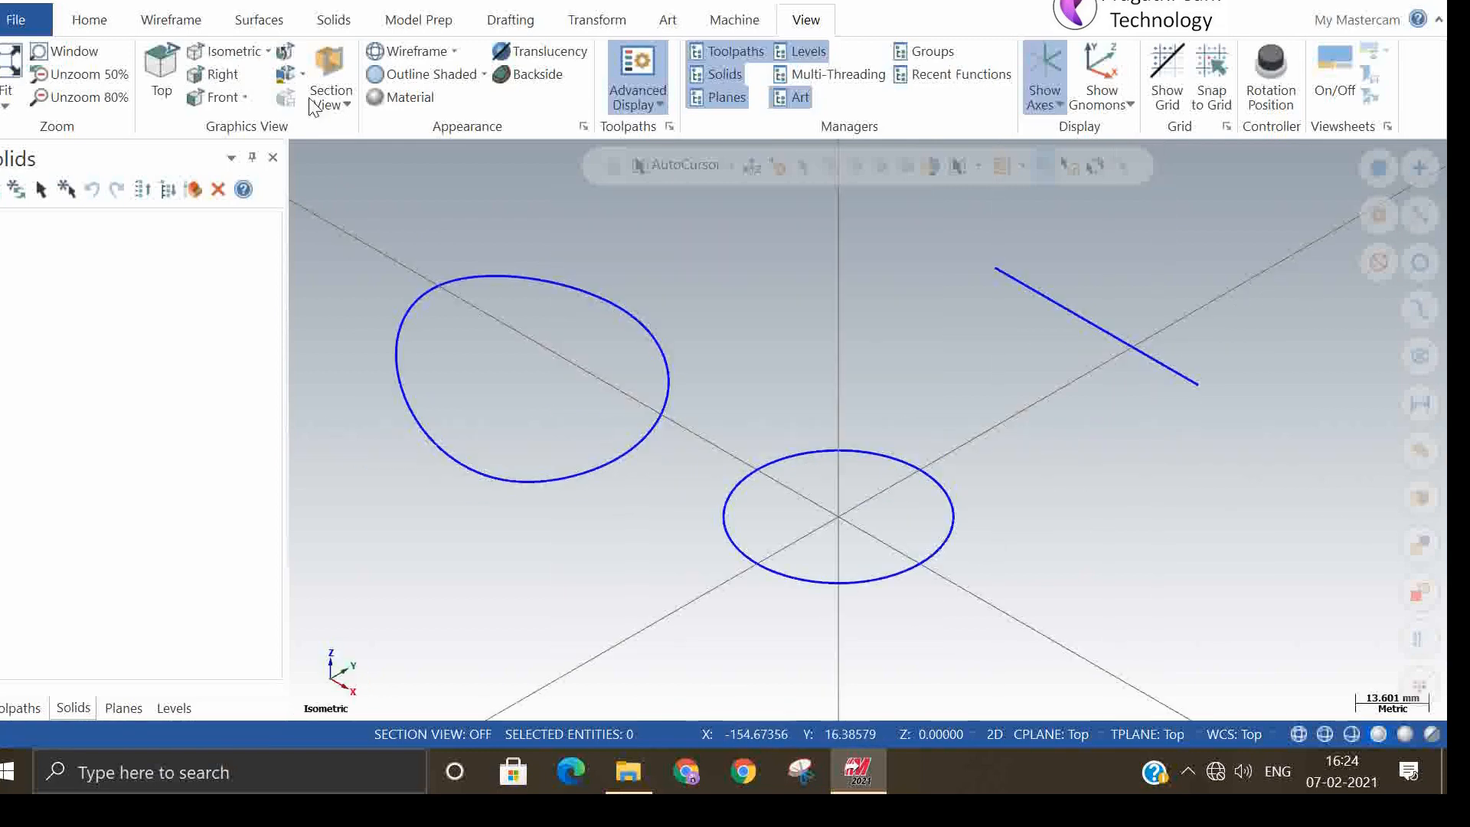
- Try to rotate the graphics view of the wireframe geometry by 25 degrees about X
left_click(288, 53)
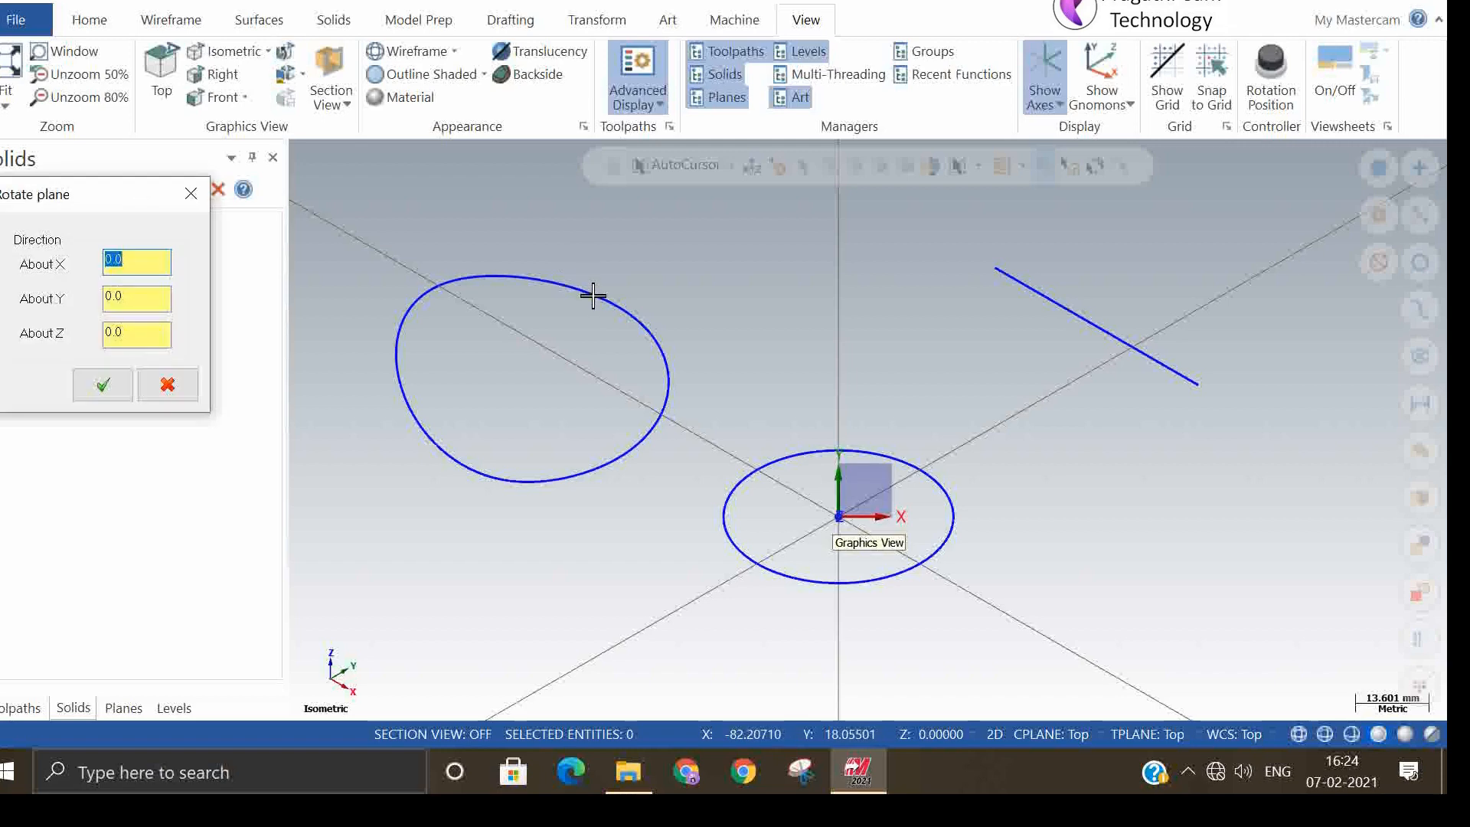
scroll(803, 400, "down", 1)
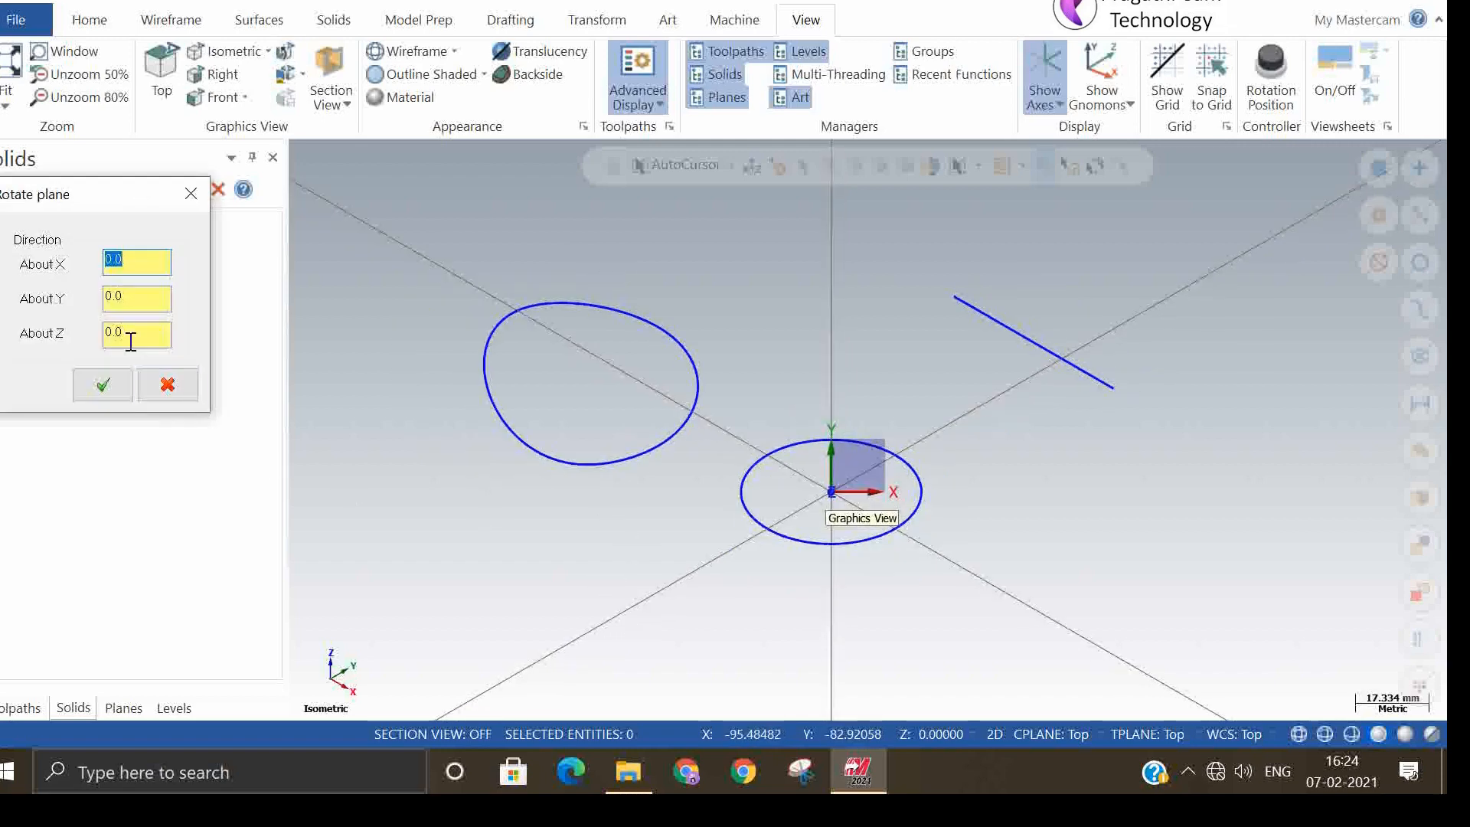
left_click(149, 265)
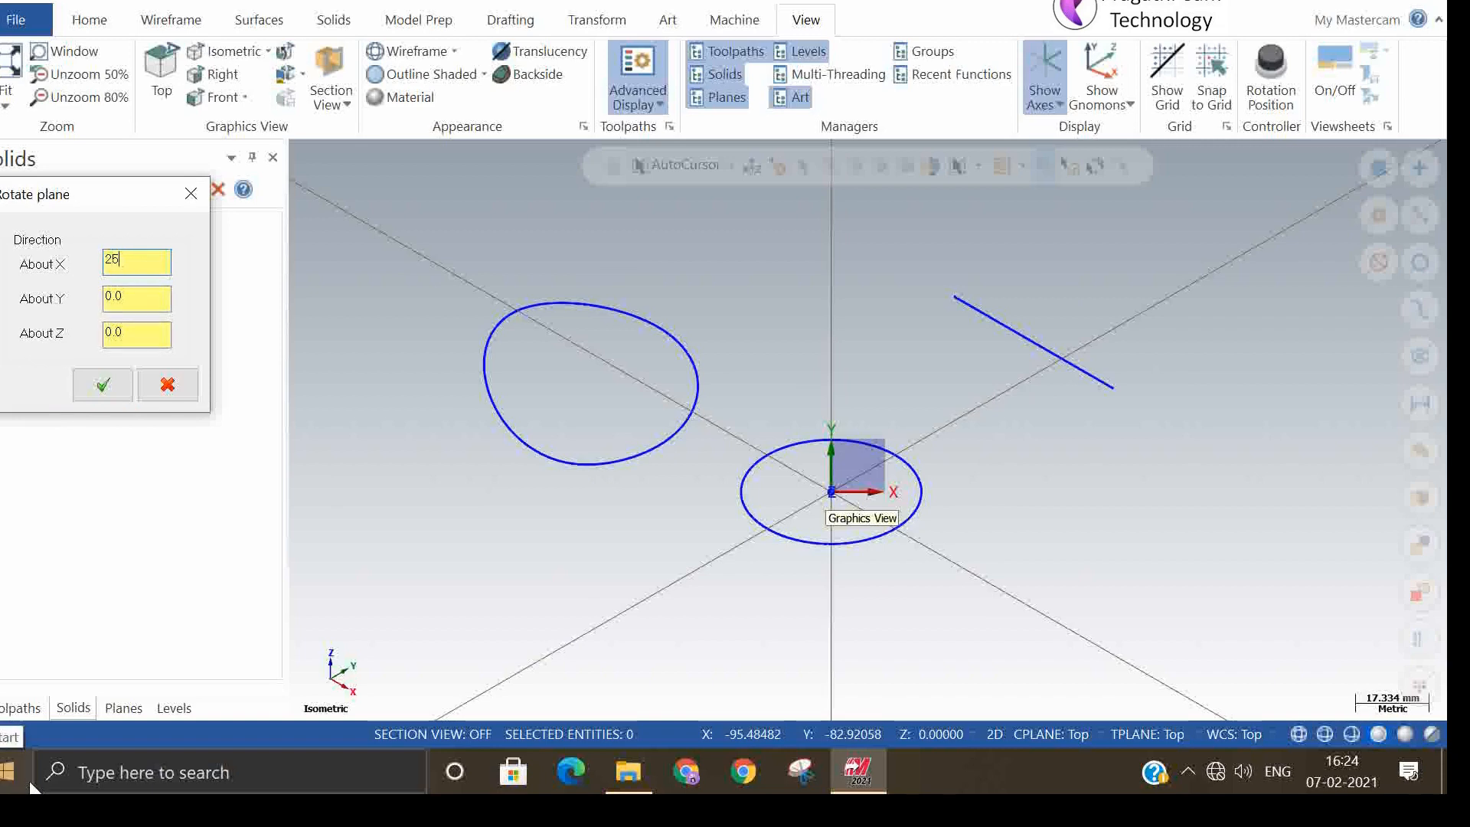
type("25")
key("Return")
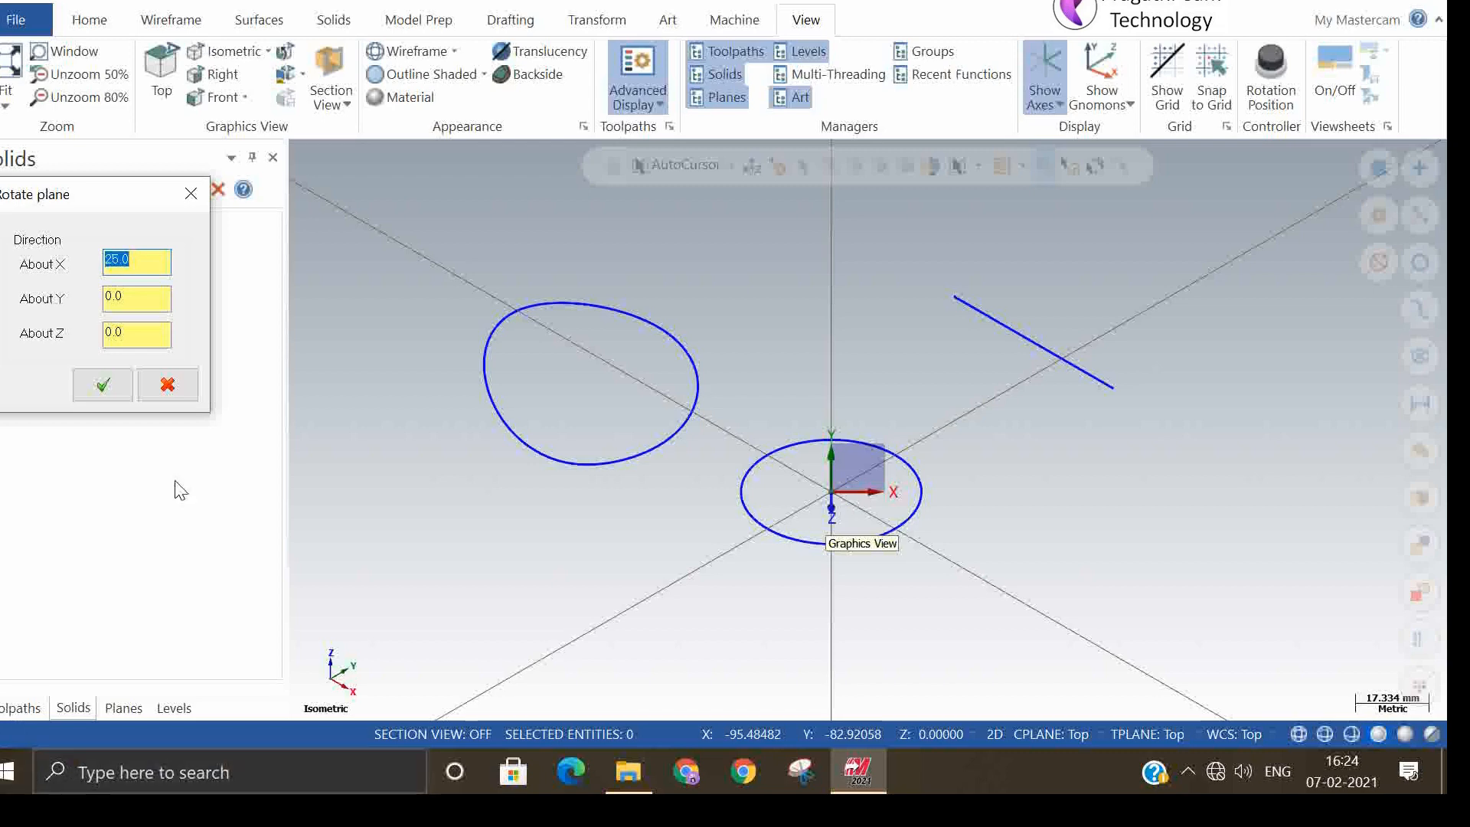
left_click(192, 395)
scroll(525, 545, "down", 2)
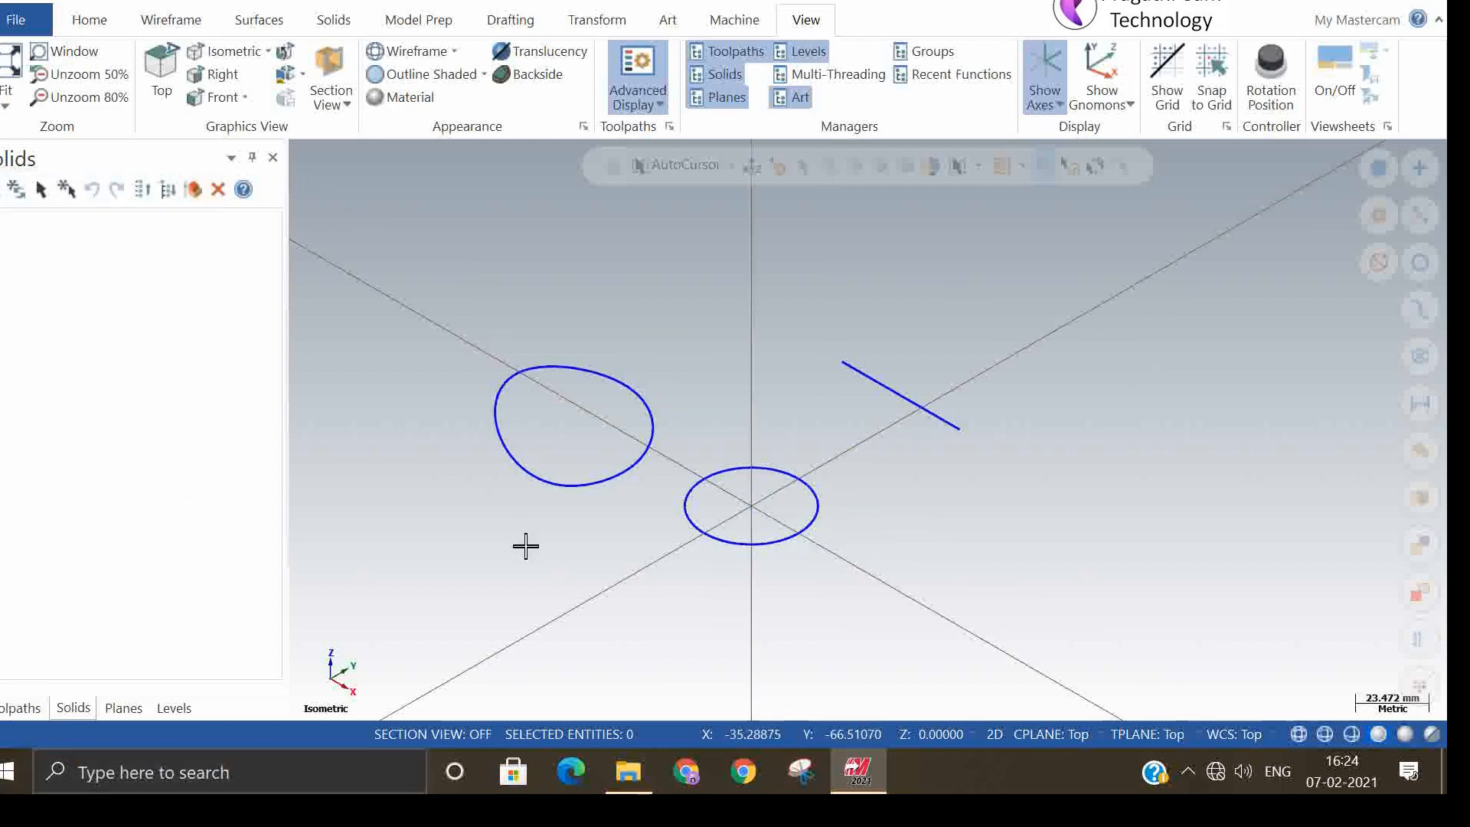
- Delete the closed spline and the straight line, keeping only the circle
left_click_drag(451, 272, 595, 502)
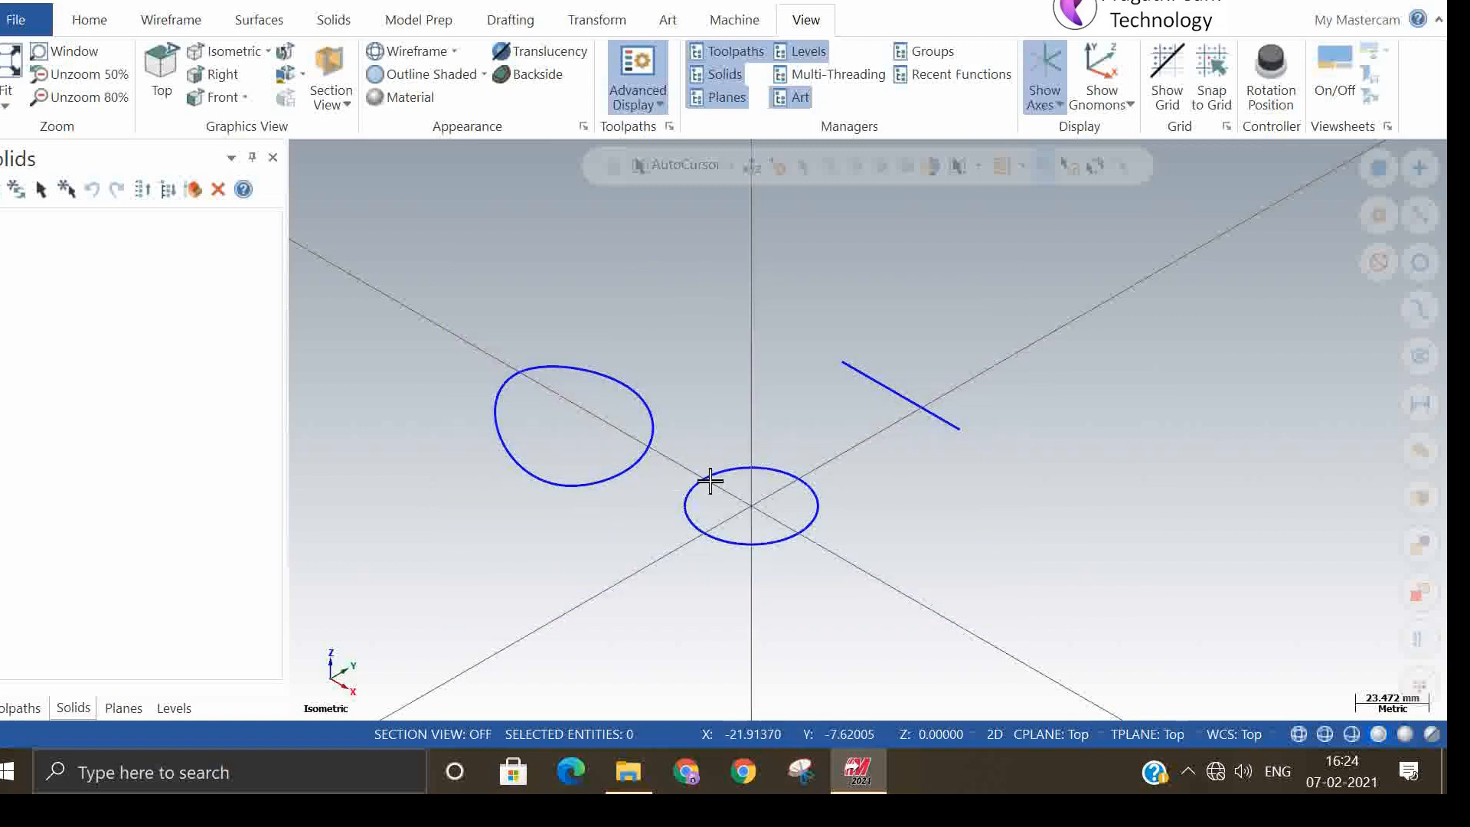
left_click(652, 454)
left_click(912, 401)
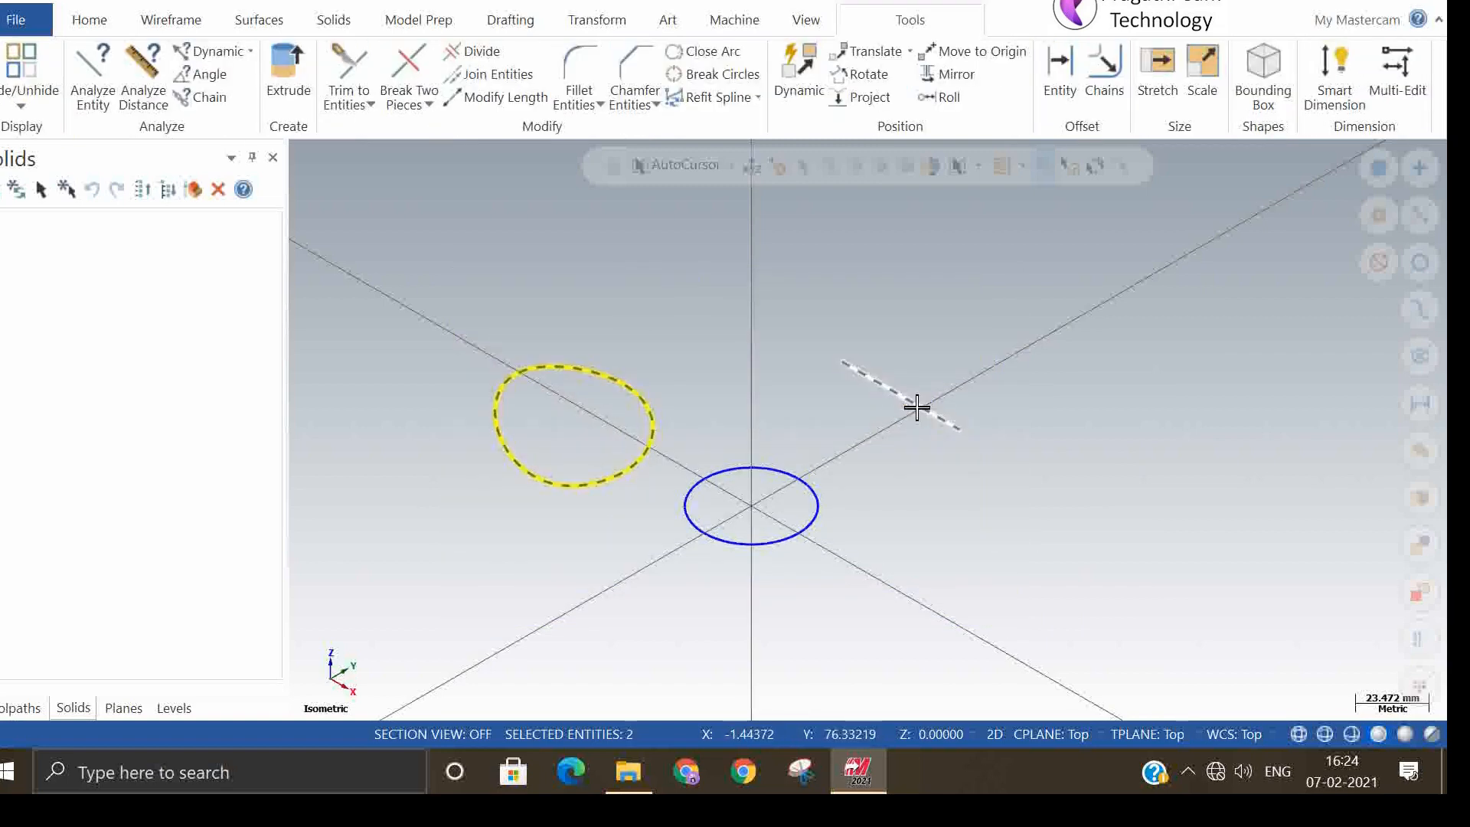
key("Delete")
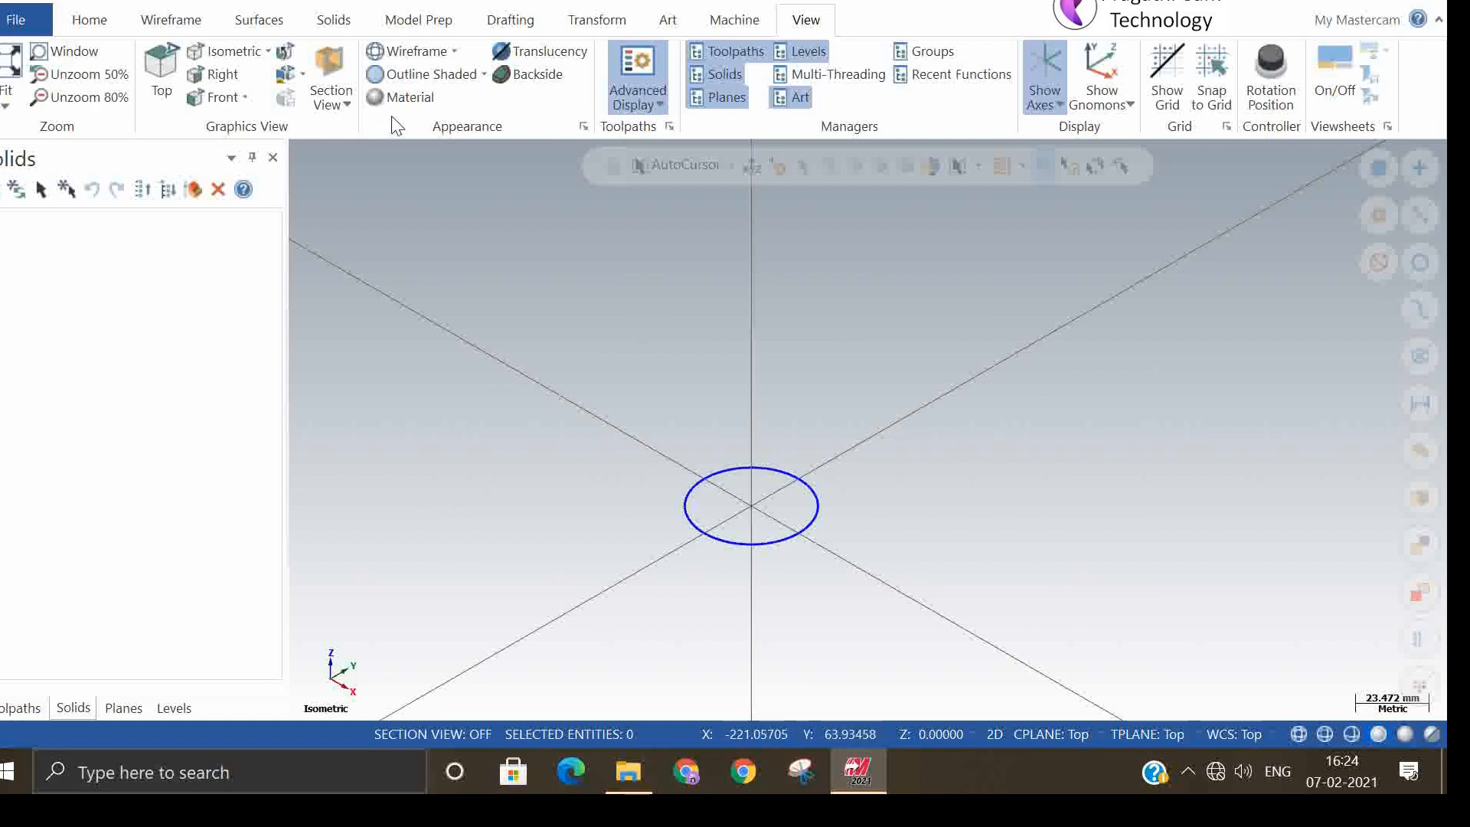
- Extrude the circle into a solid cylinder and display it in the Isometric view
left_click(336, 20)
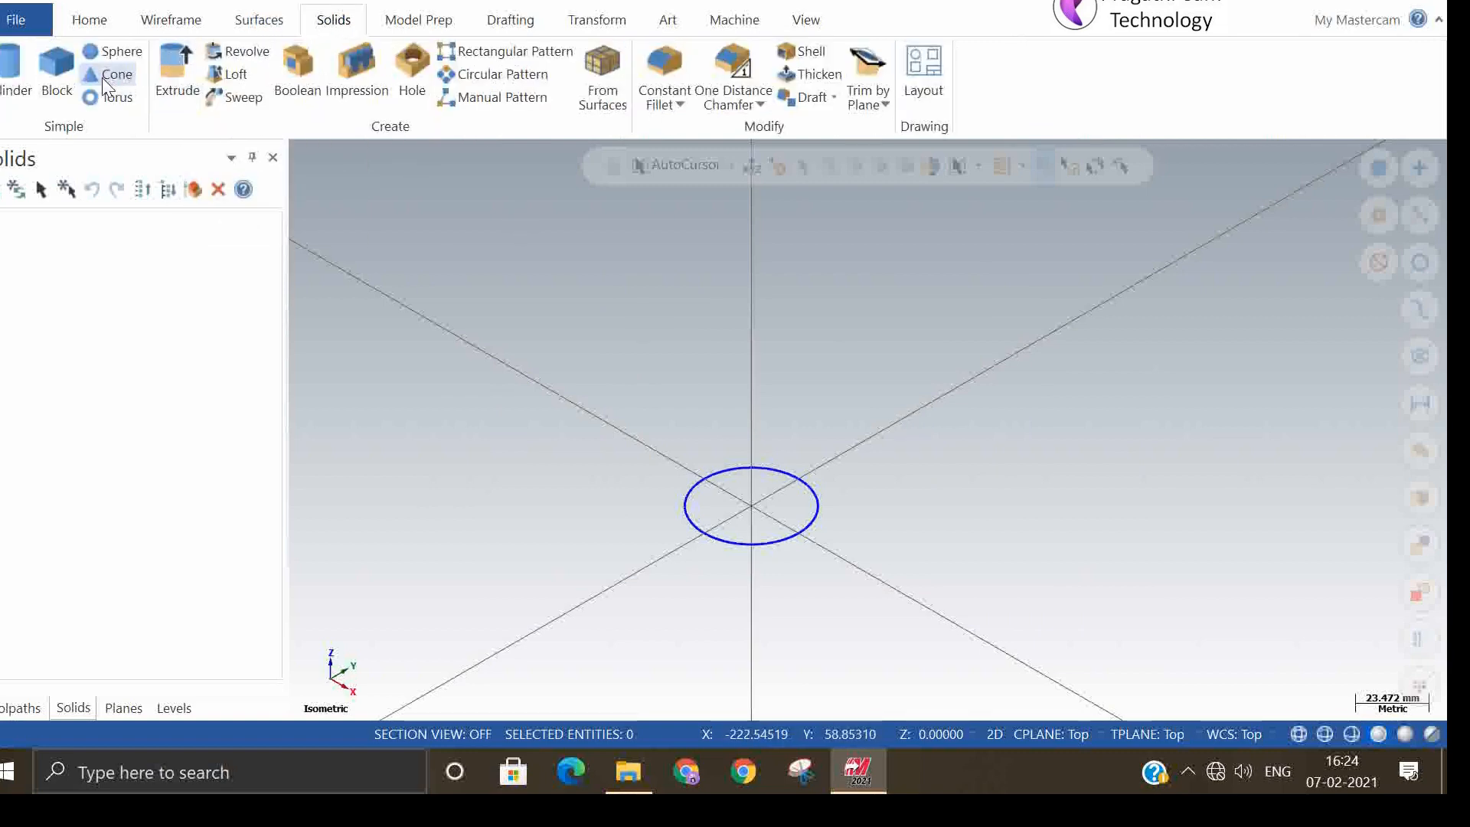
left_click(715, 538)
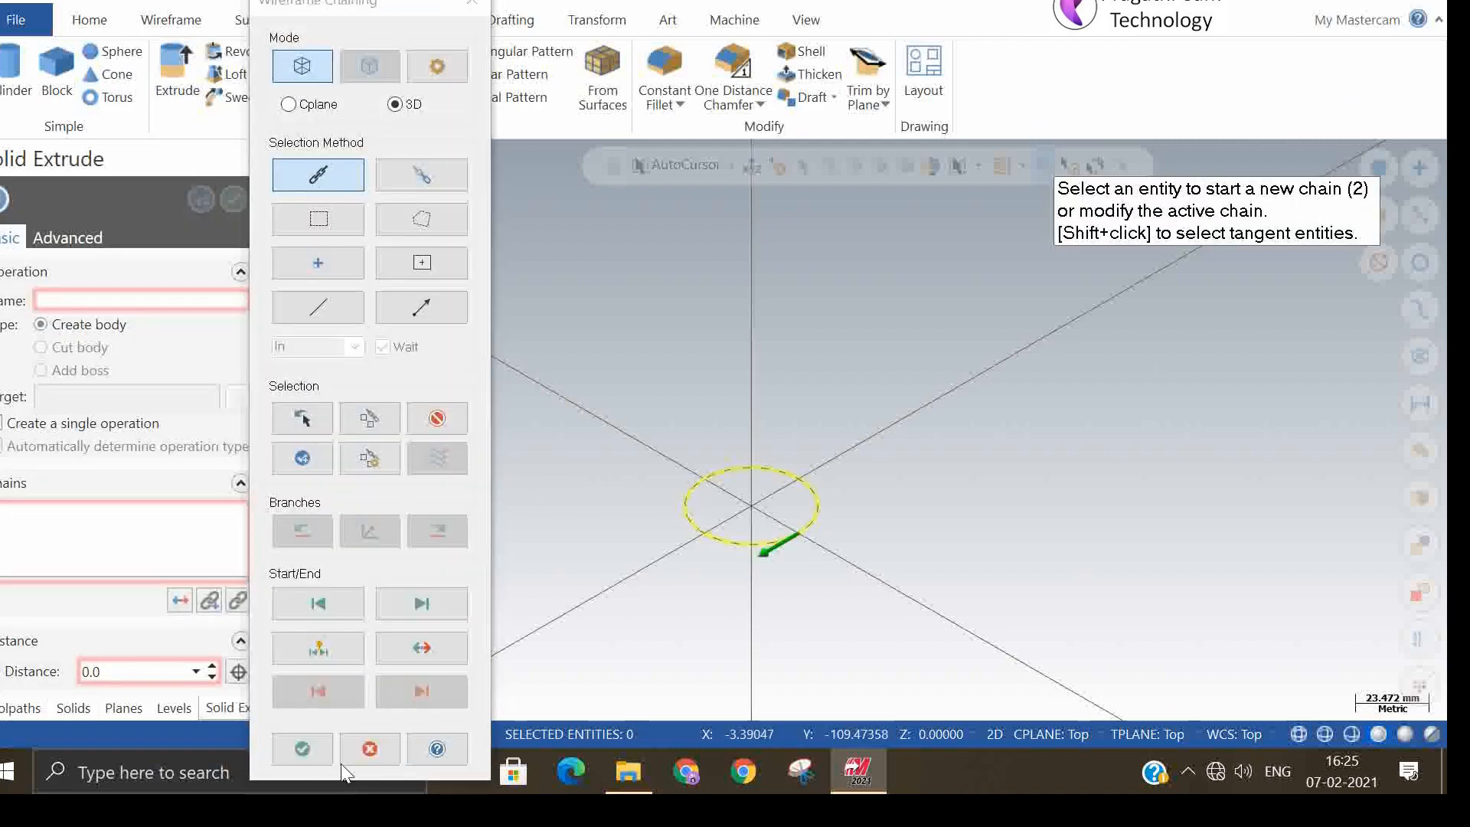
left_click(302, 748)
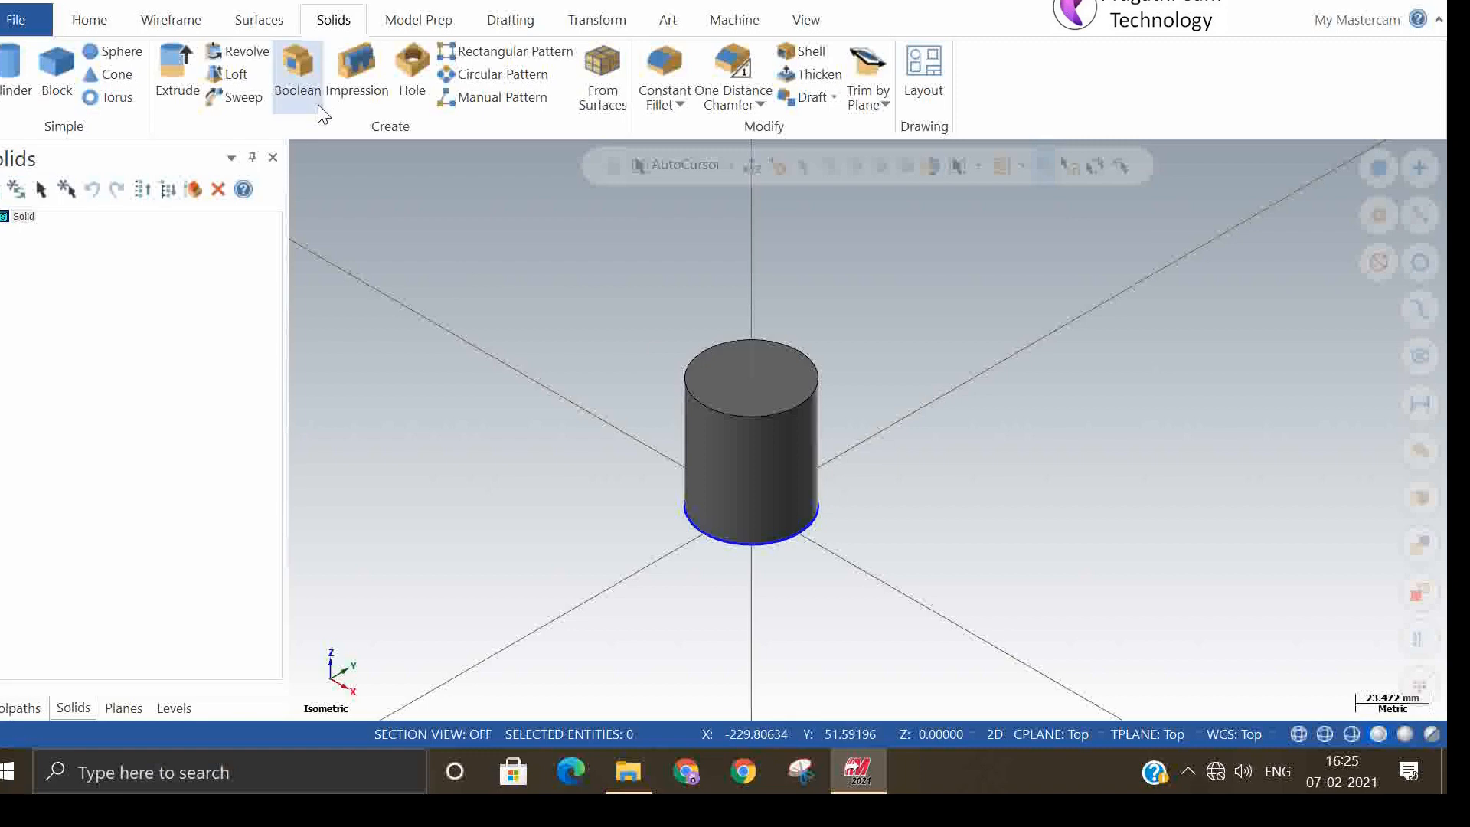
right_click(857, 331)
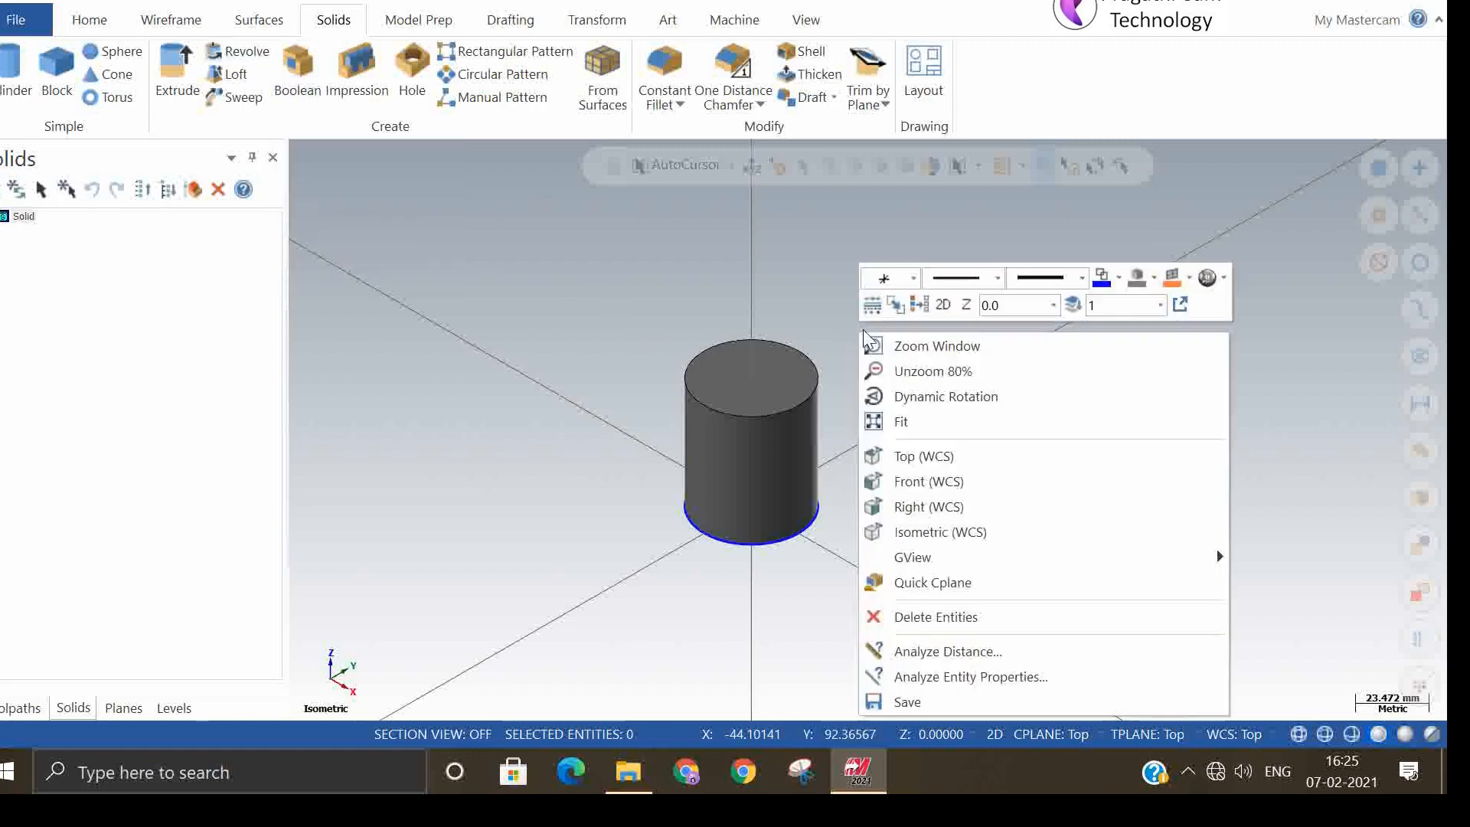
left_click(970, 532)
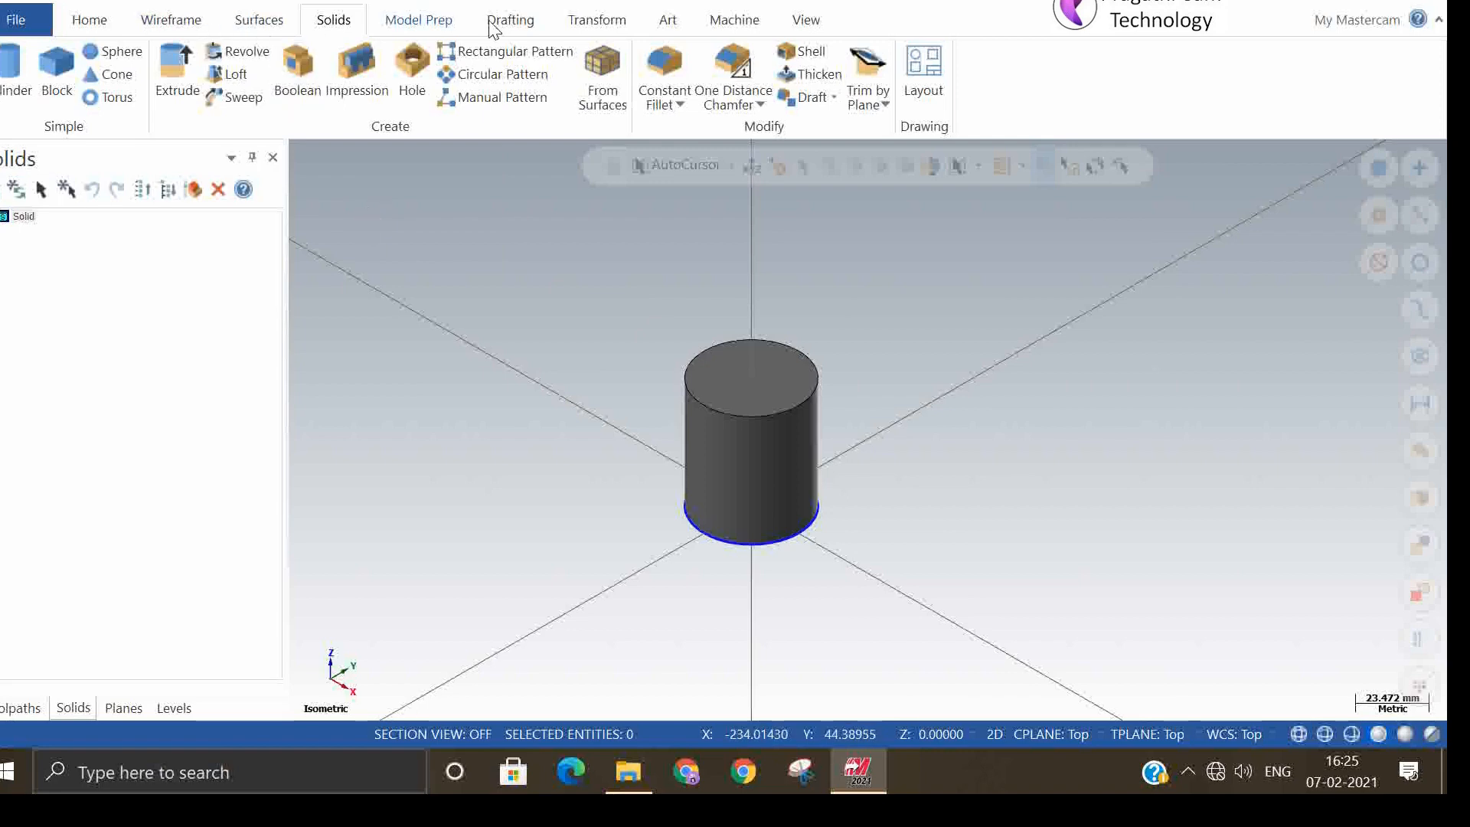
- Try to rotate the graphics view of the solid cylinder by 25 degrees about X
left_click(806, 21)
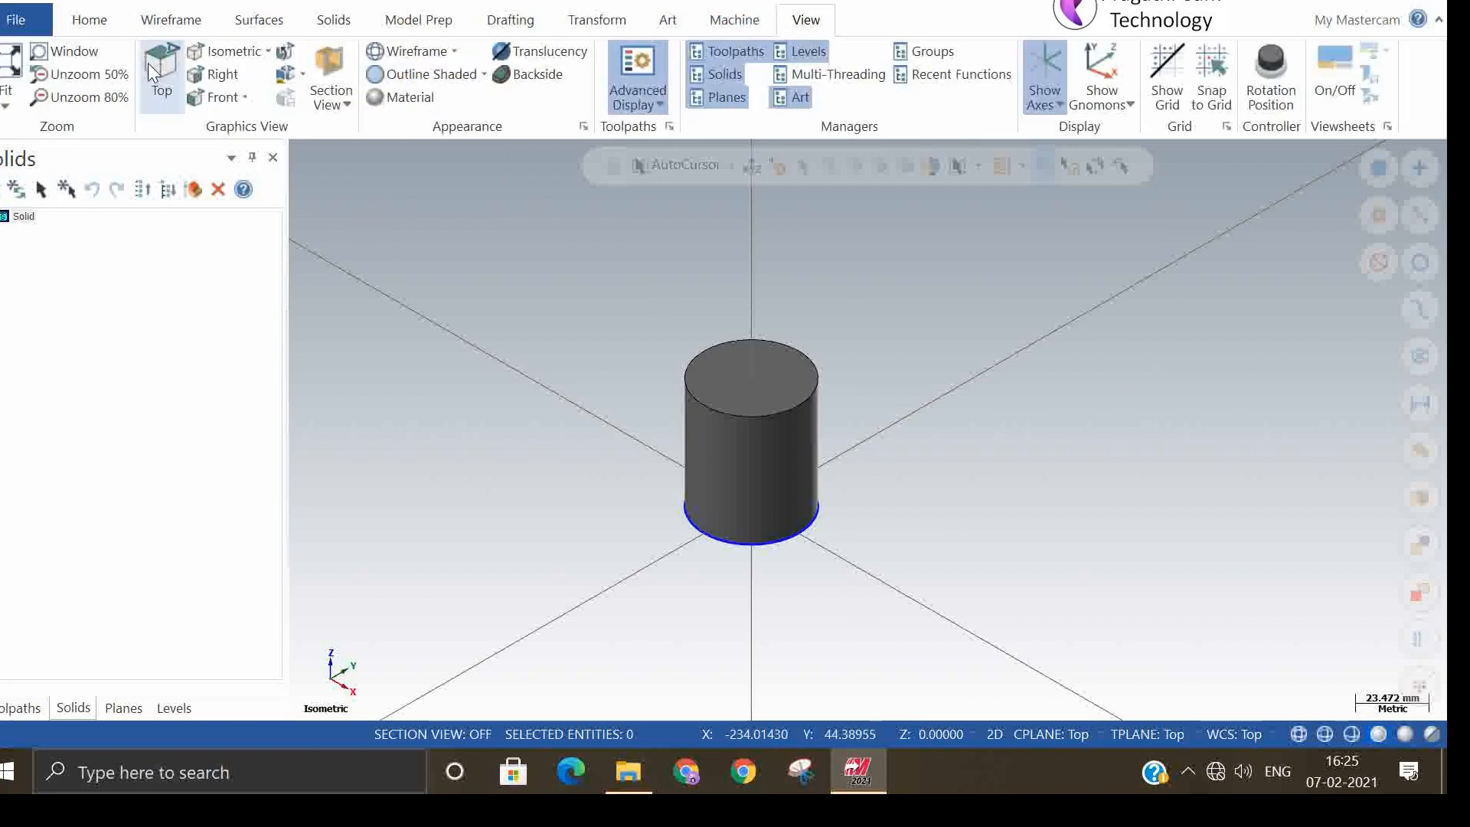
left_click(282, 52)
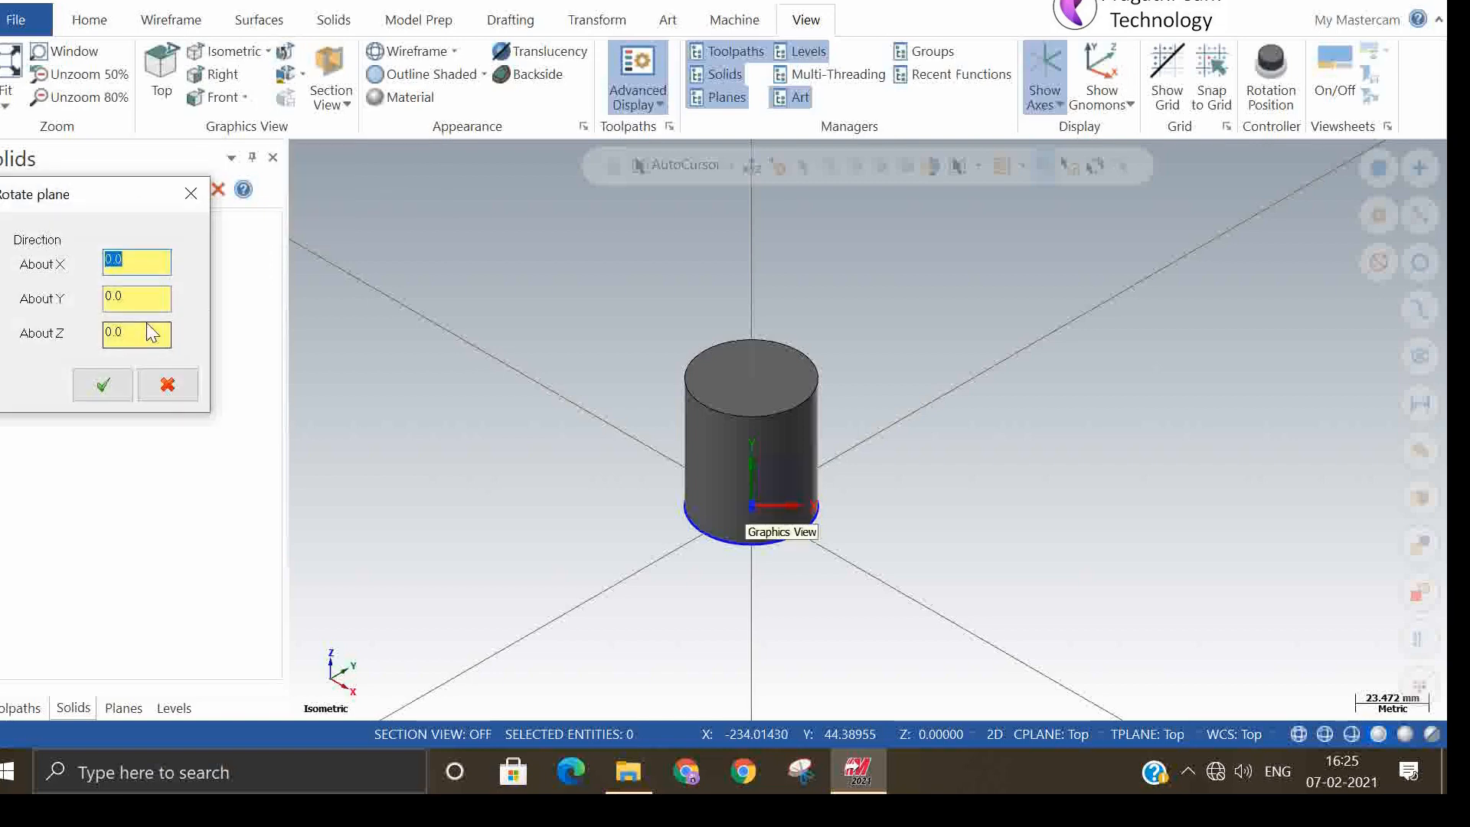
type("25")
key("Return")
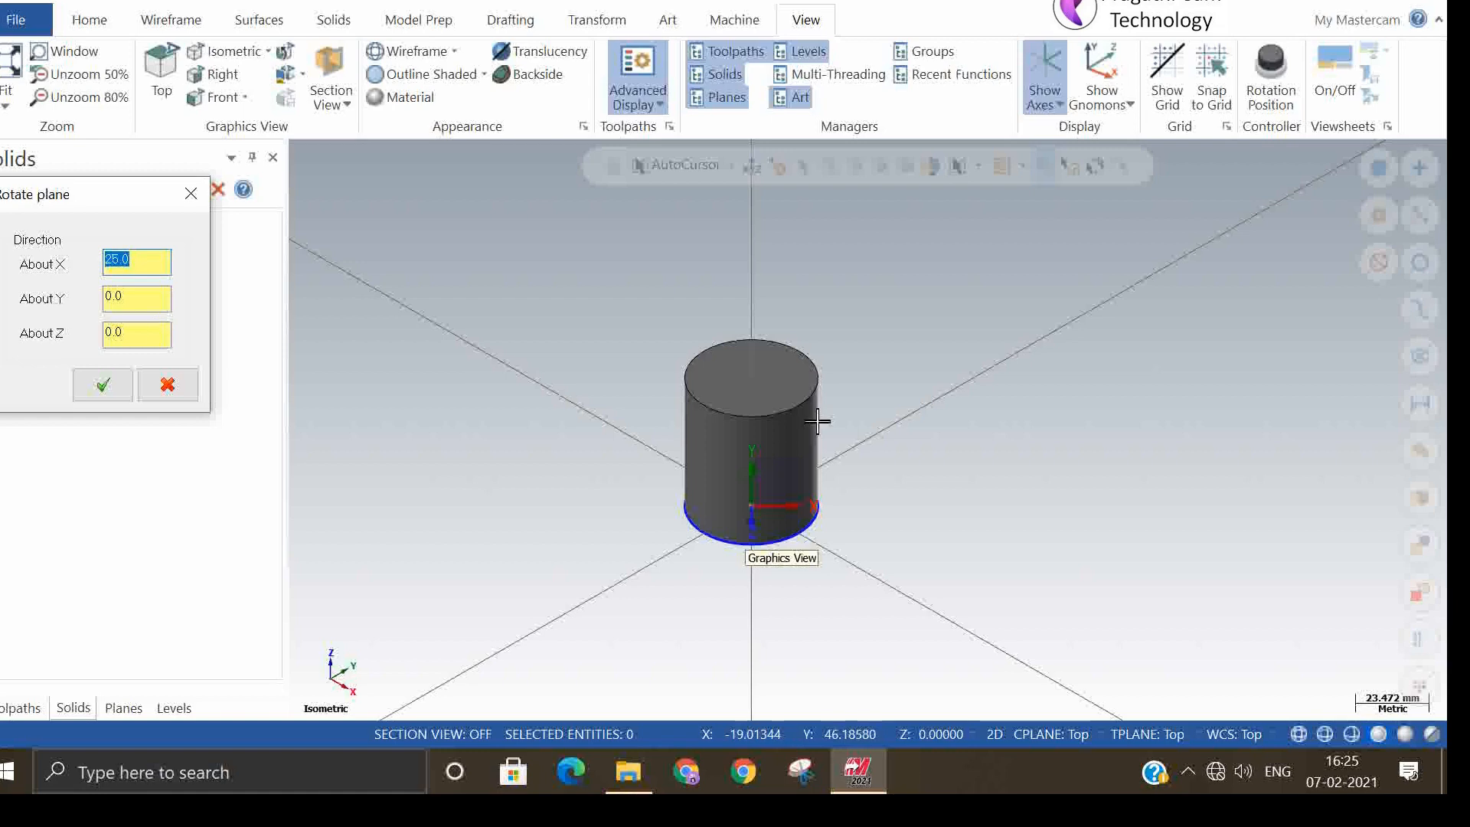
middle_click_drag(932, 508, 904, 543)
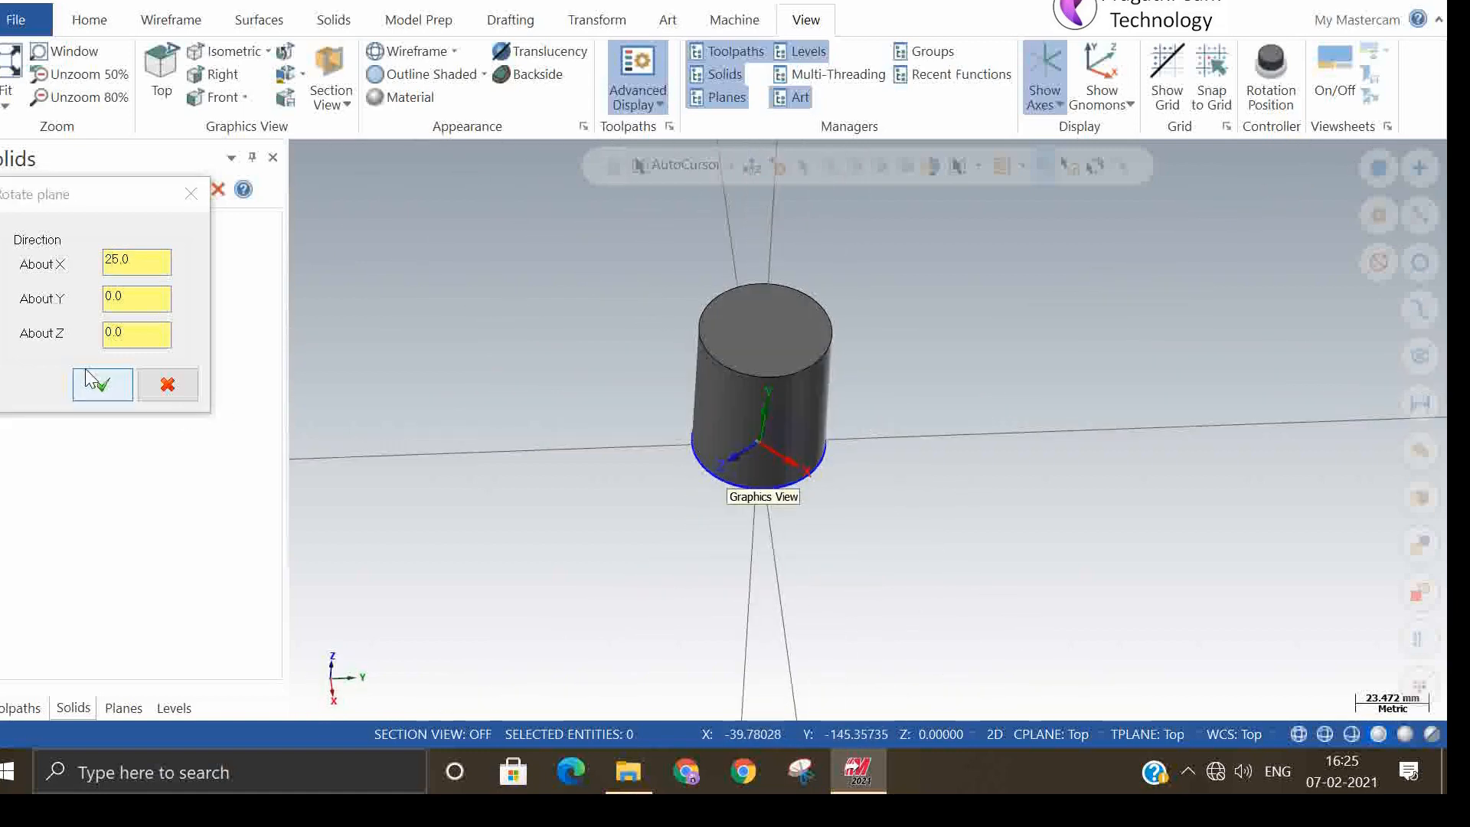
left_click(190, 193)
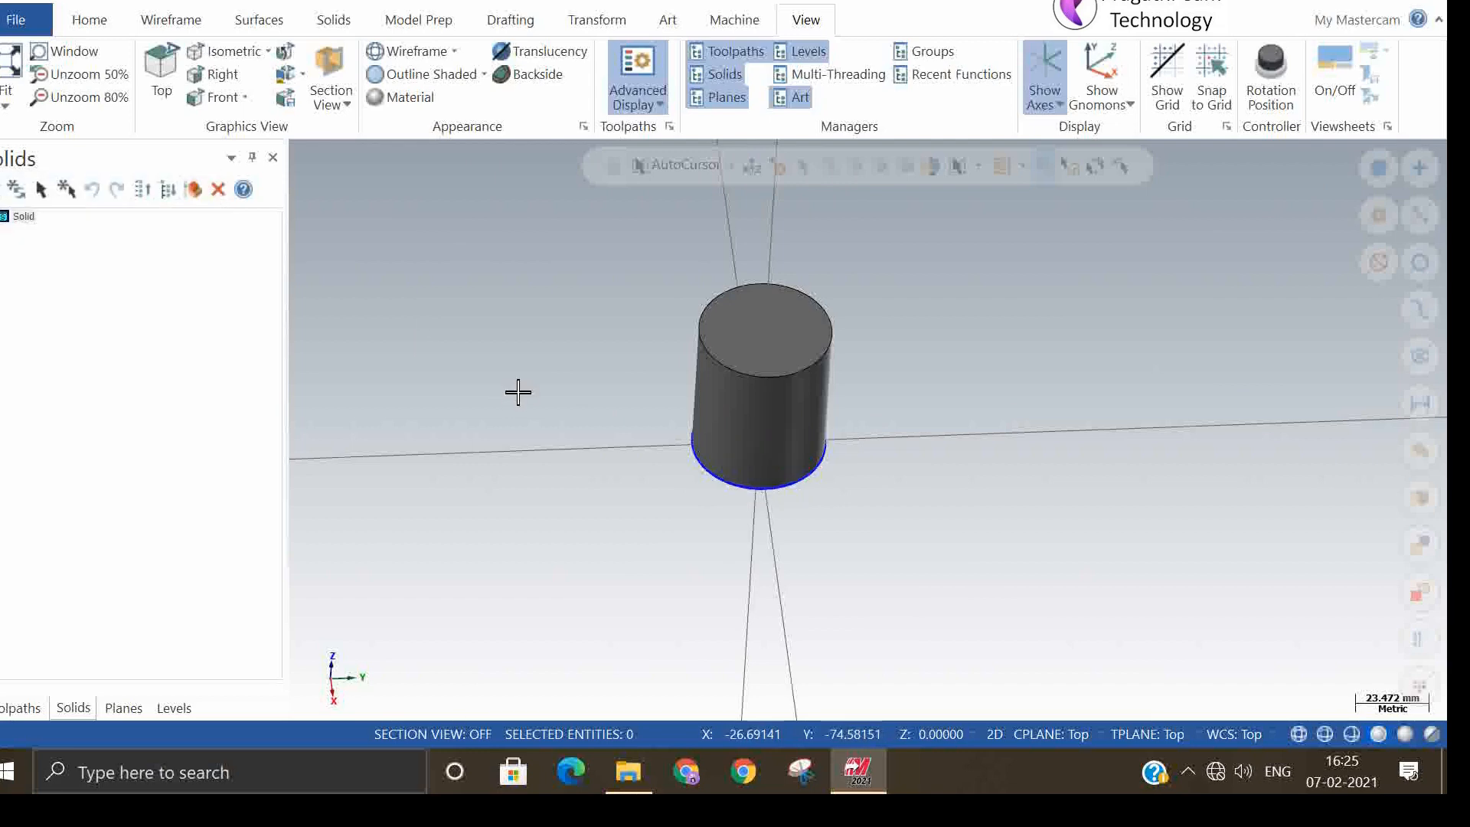
- Display the cylinder in the Top view and rotate the graphics view 25 degrees about Y
right_click(519, 417)
left_click(597, 161)
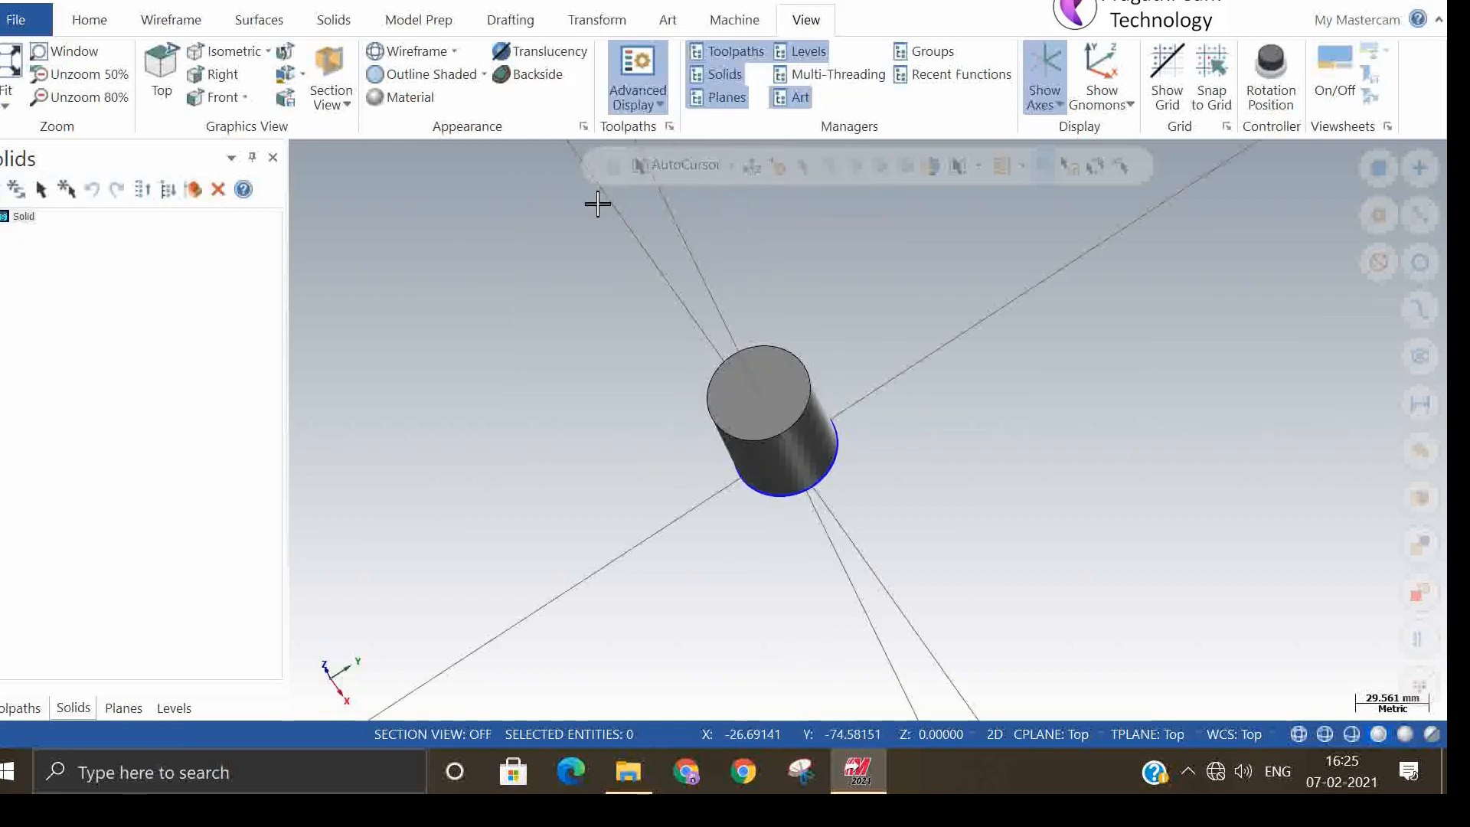
left_click(284, 52)
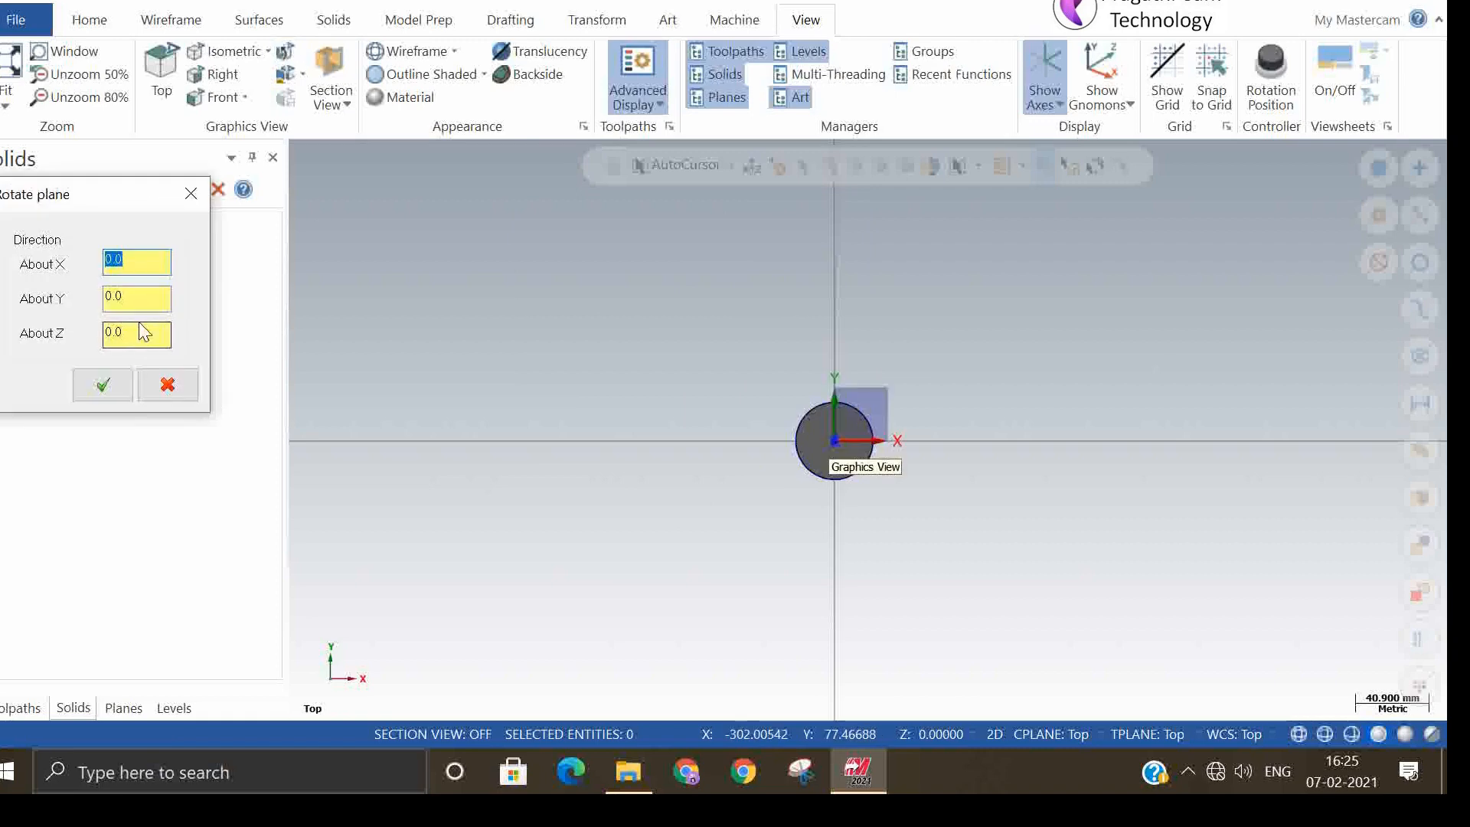
left_click(149, 298)
double_click(149, 298)
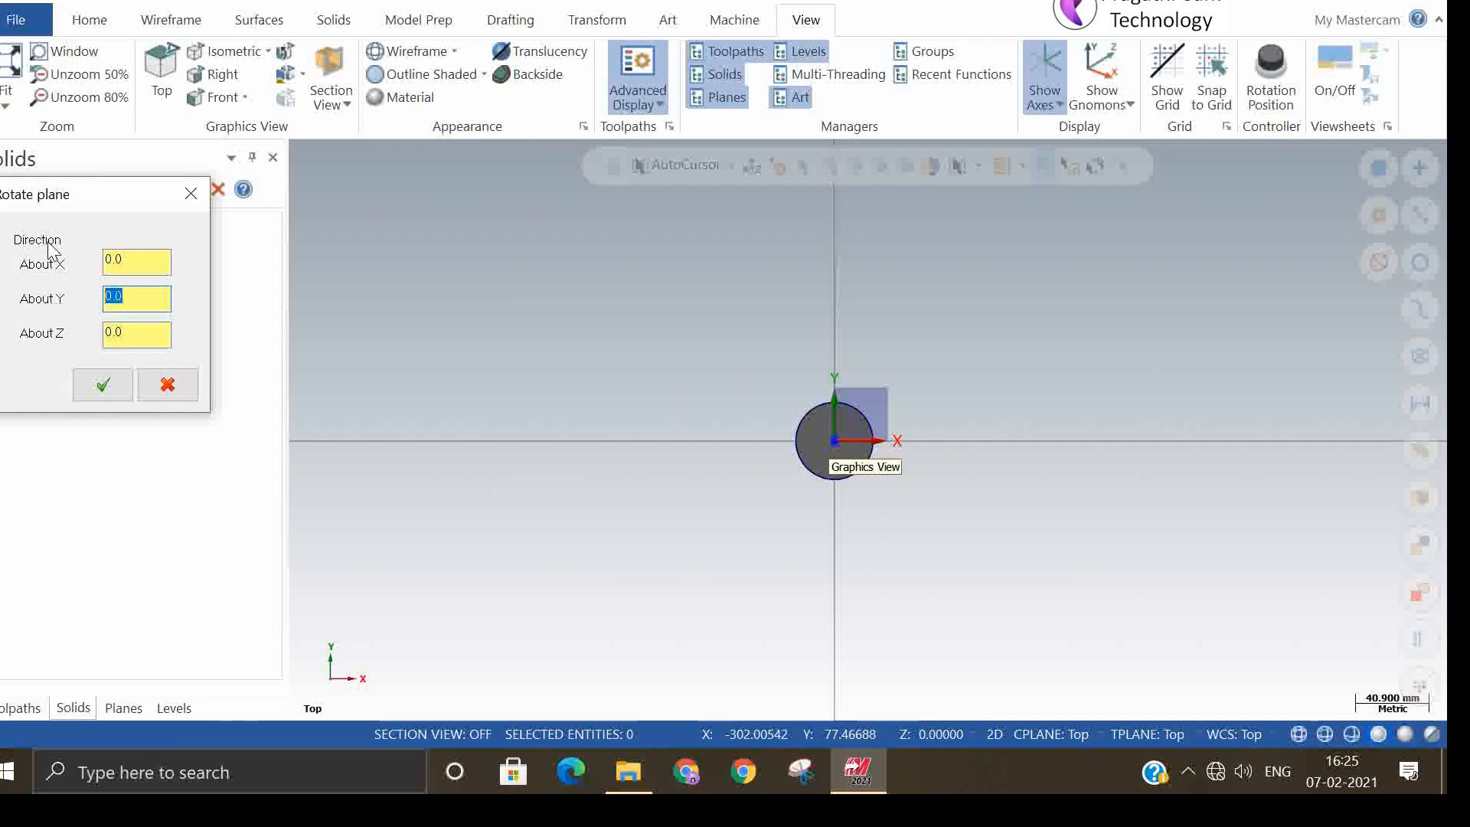
type("25")
key("Return")
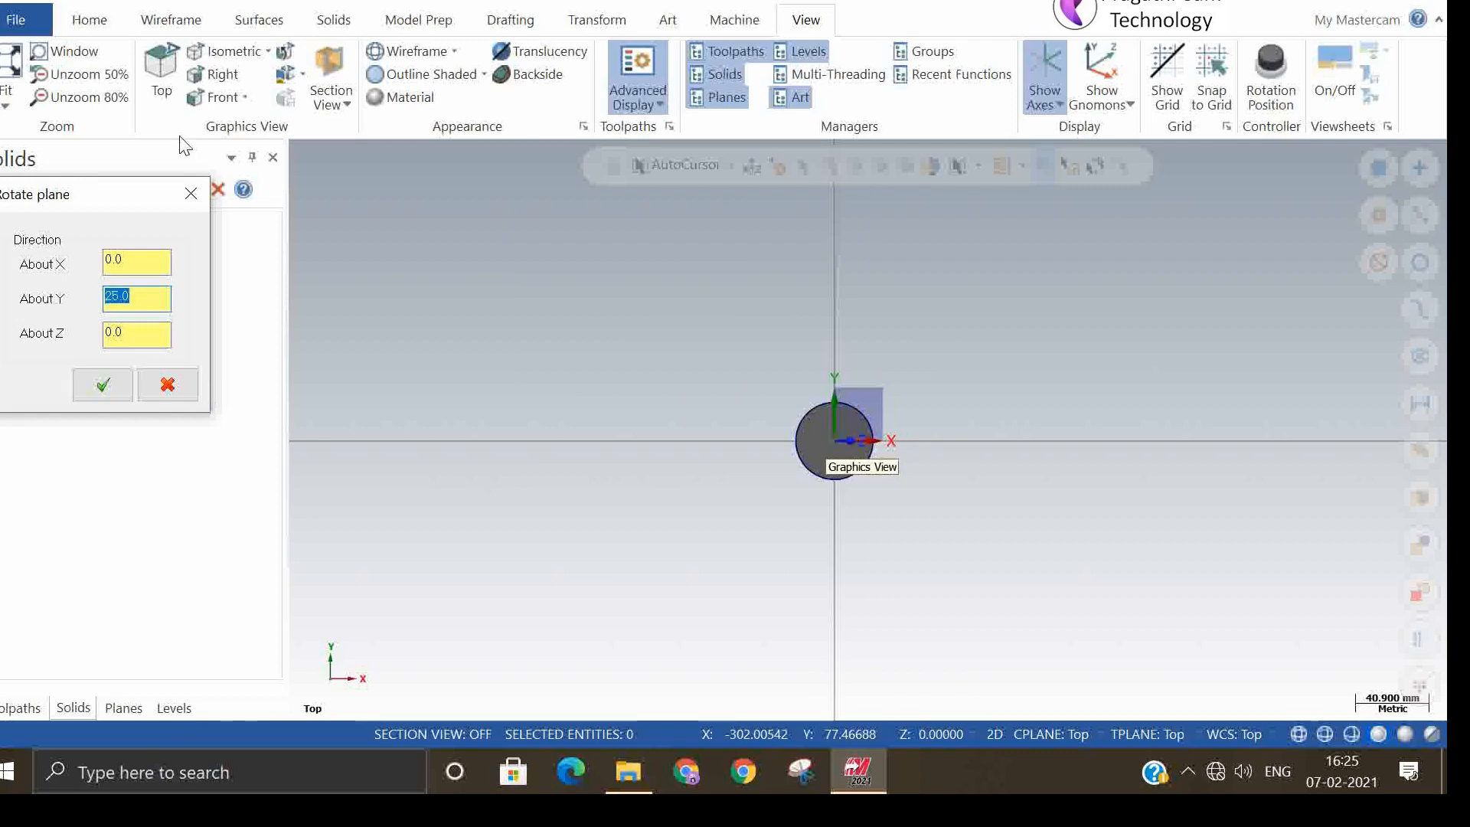
left_click(100, 385)
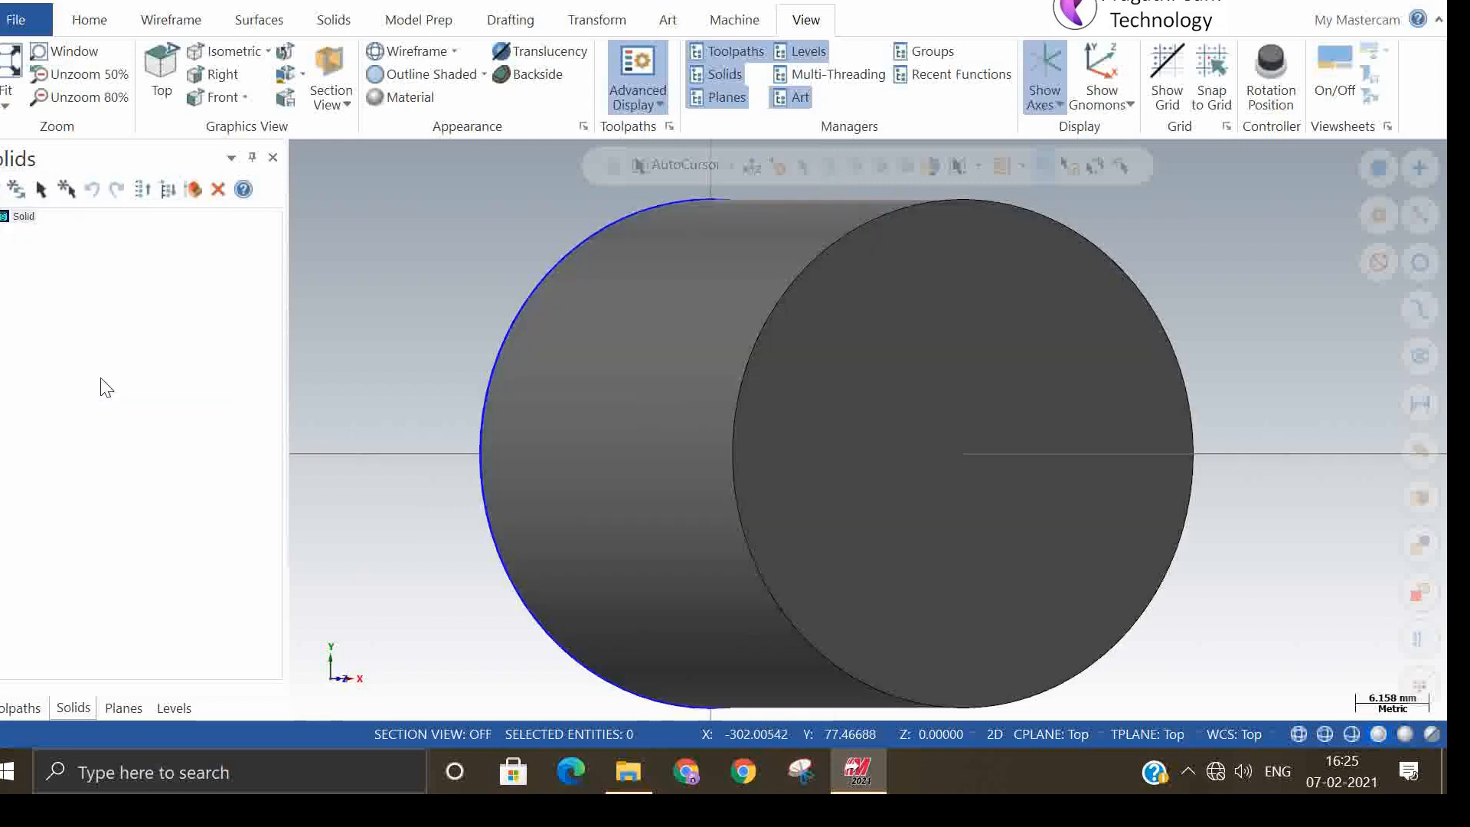
scroll(452, 398, "down", 4)
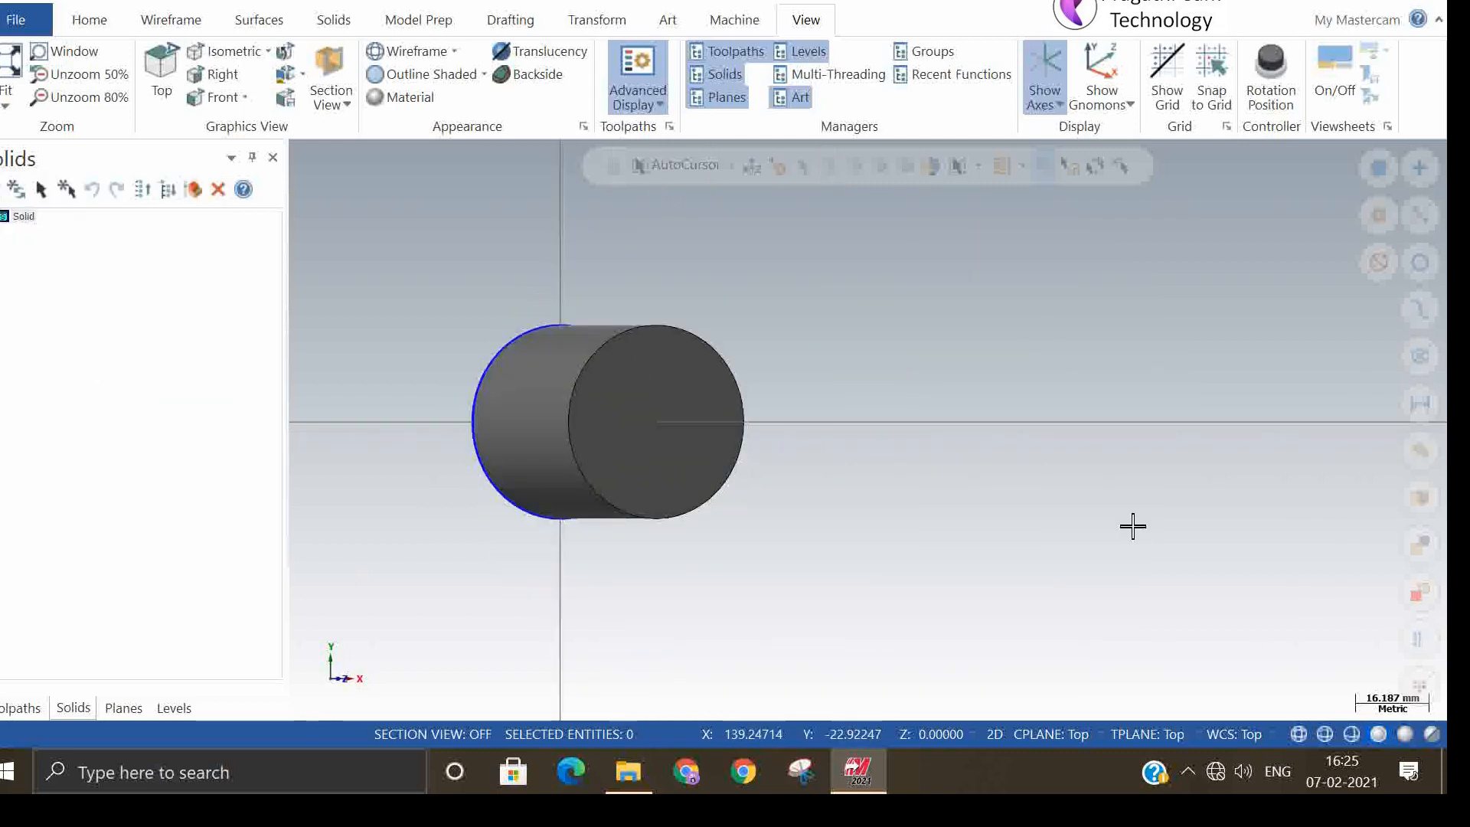
scroll(1142, 522, "down", 3)
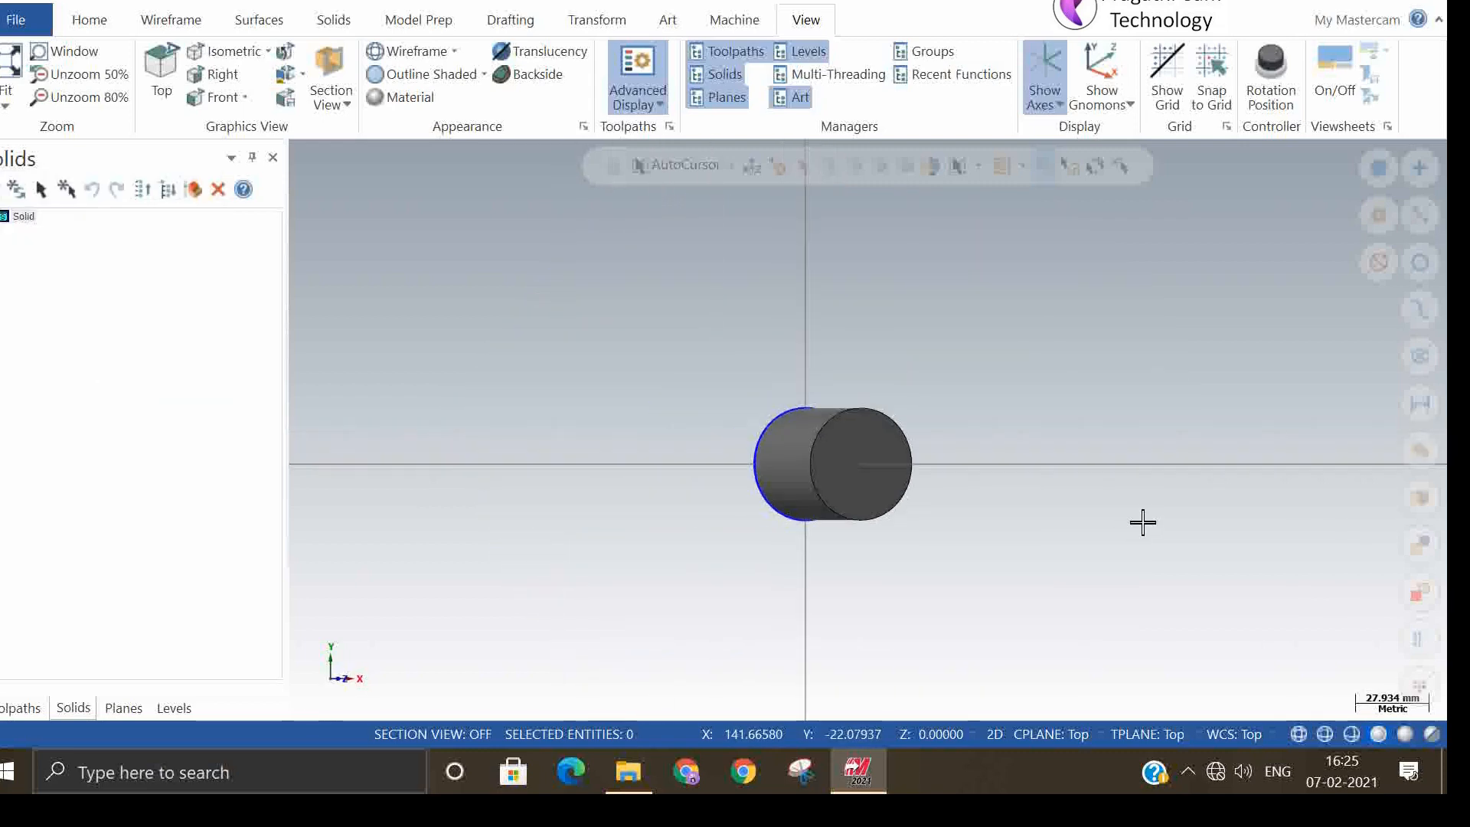
- Set the graphics view equal to the current Tplane
left_click(305, 74)
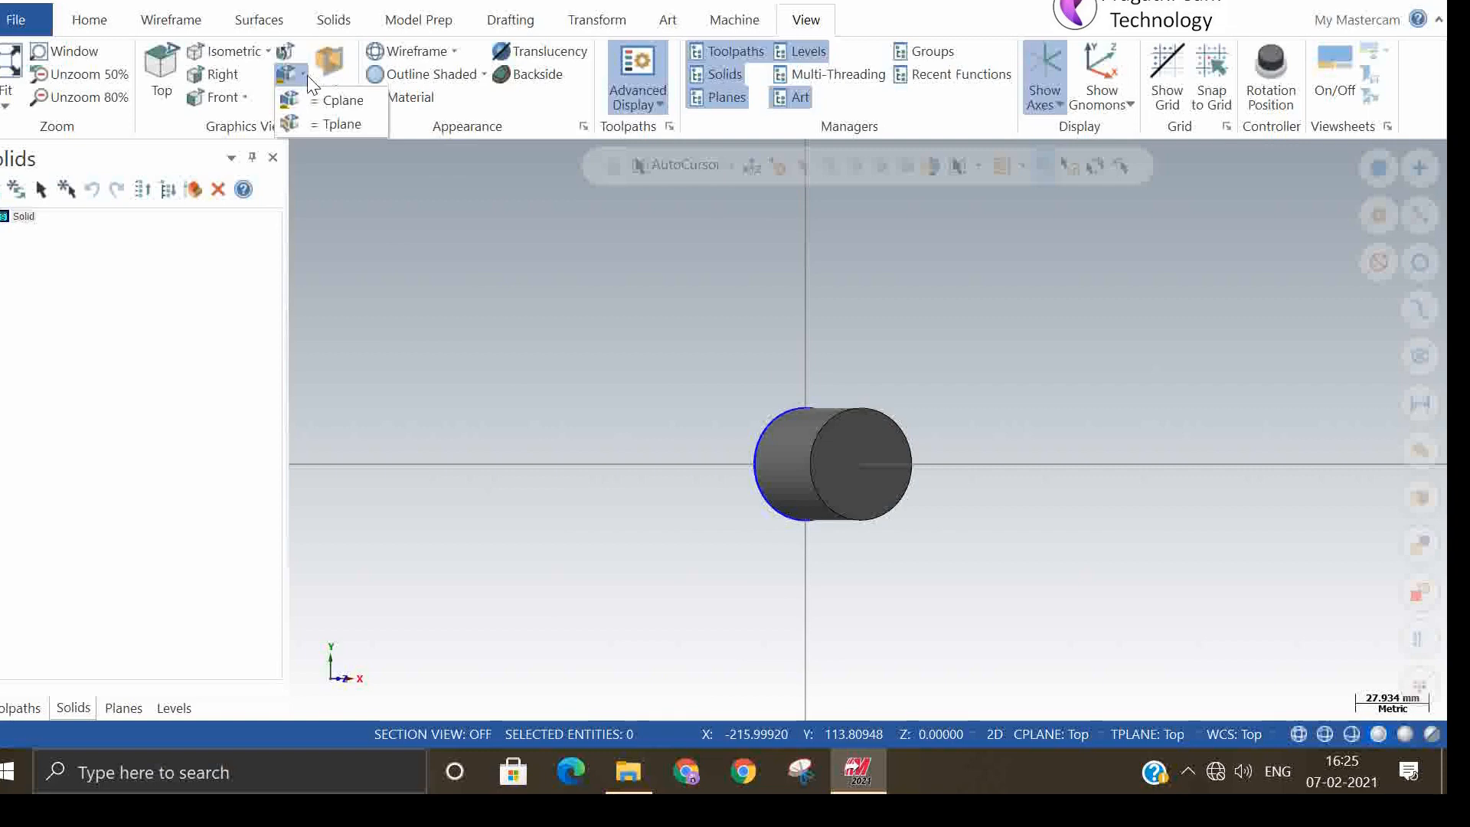
left_click(348, 124)
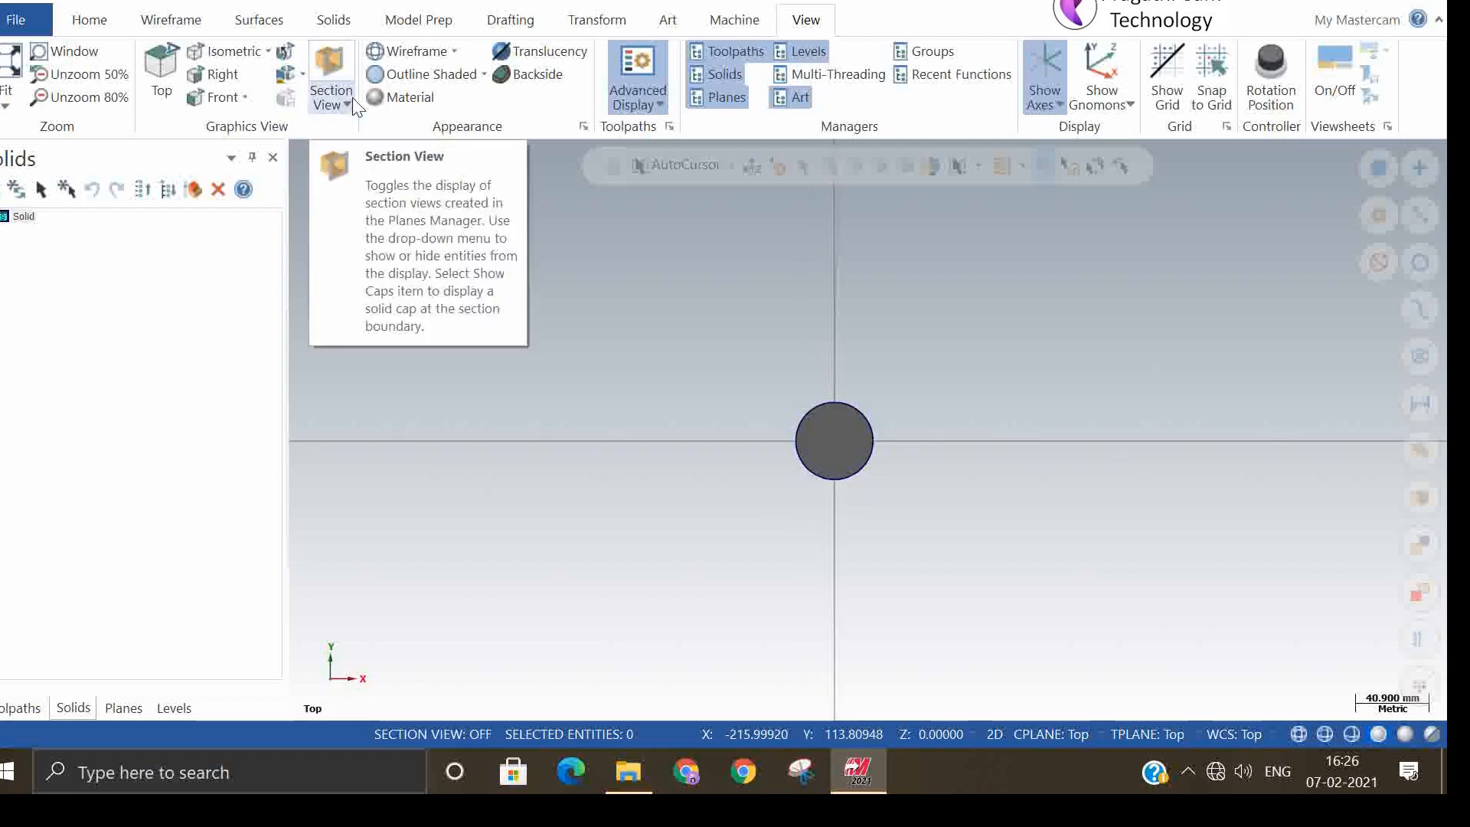
- Rotate the graphics view of the cylinder 25 degrees about Y from the Top view
left_click(301, 74)
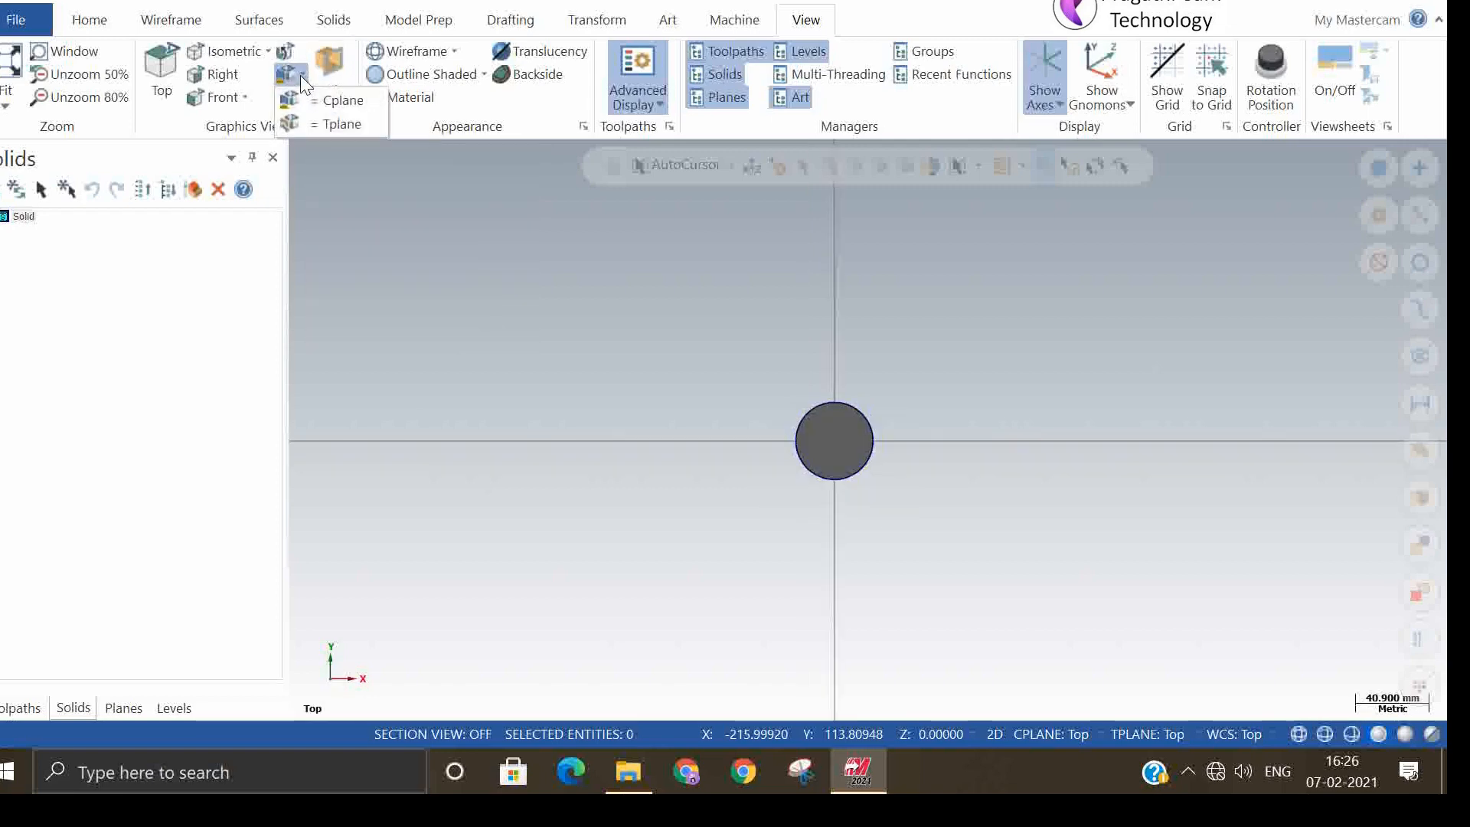
left_click(287, 53)
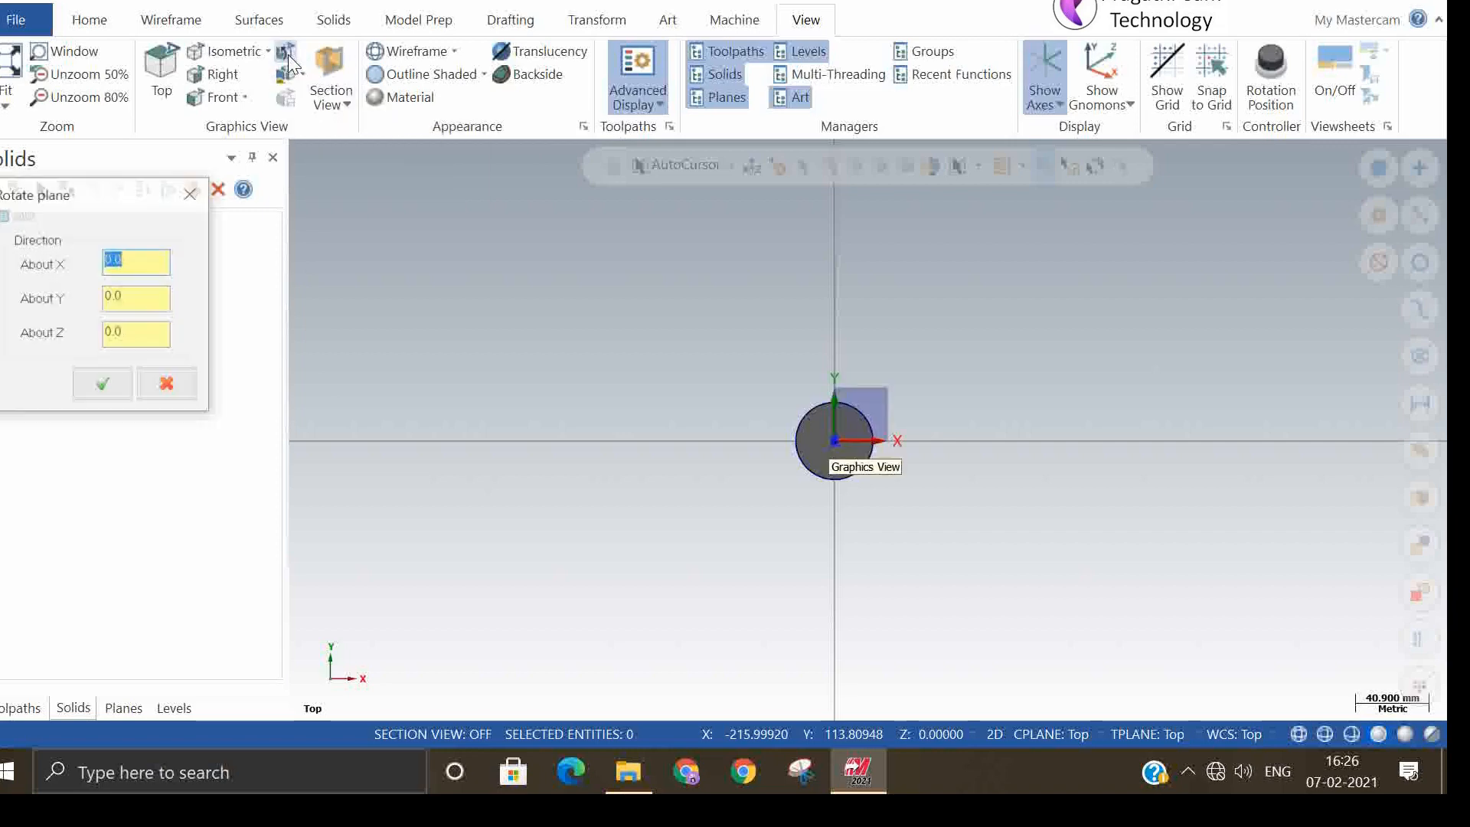
left_click(138, 300)
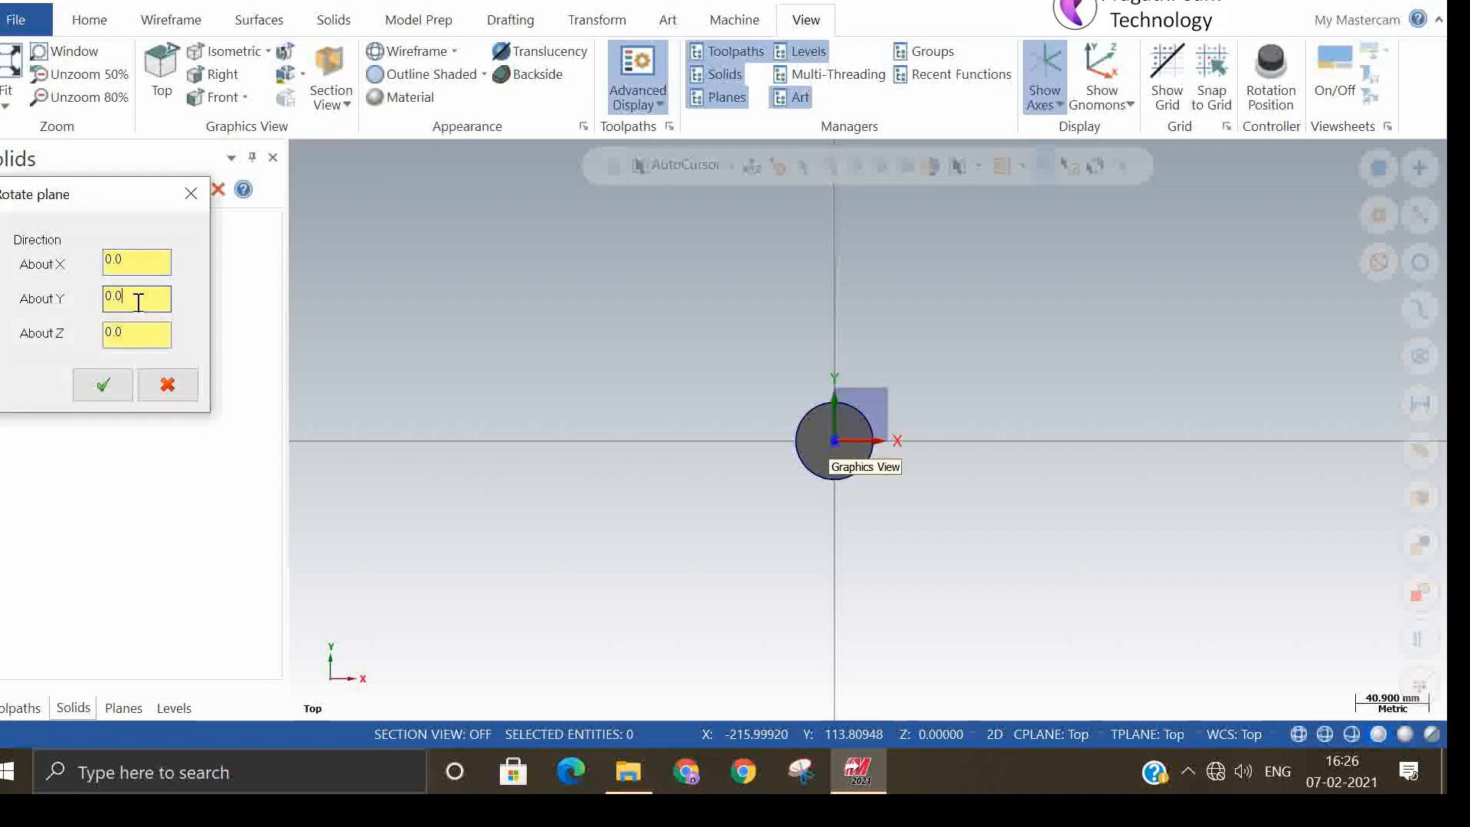
key("ctrl+a")
key("Return")
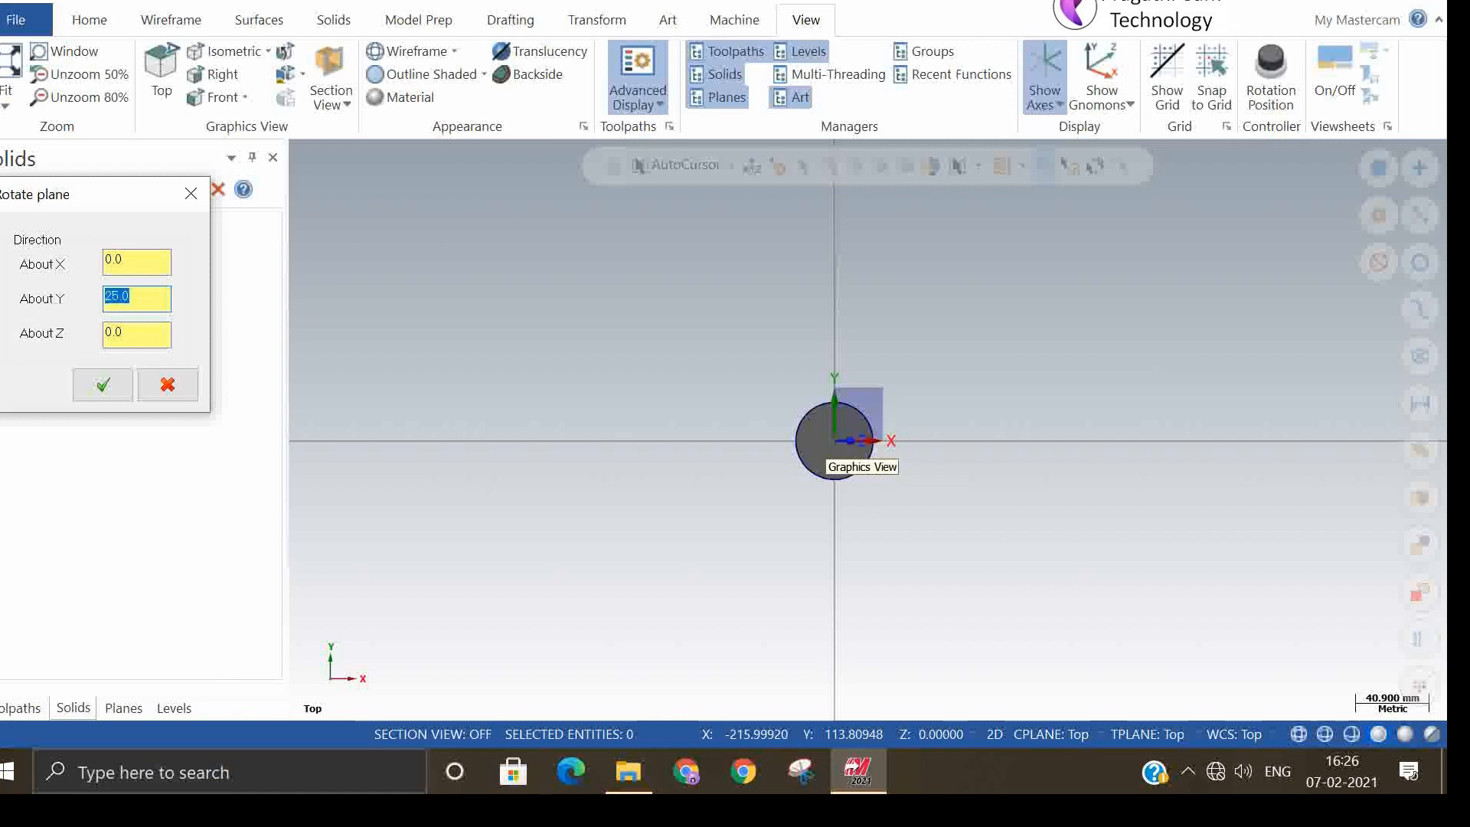
left_click(119, 388)
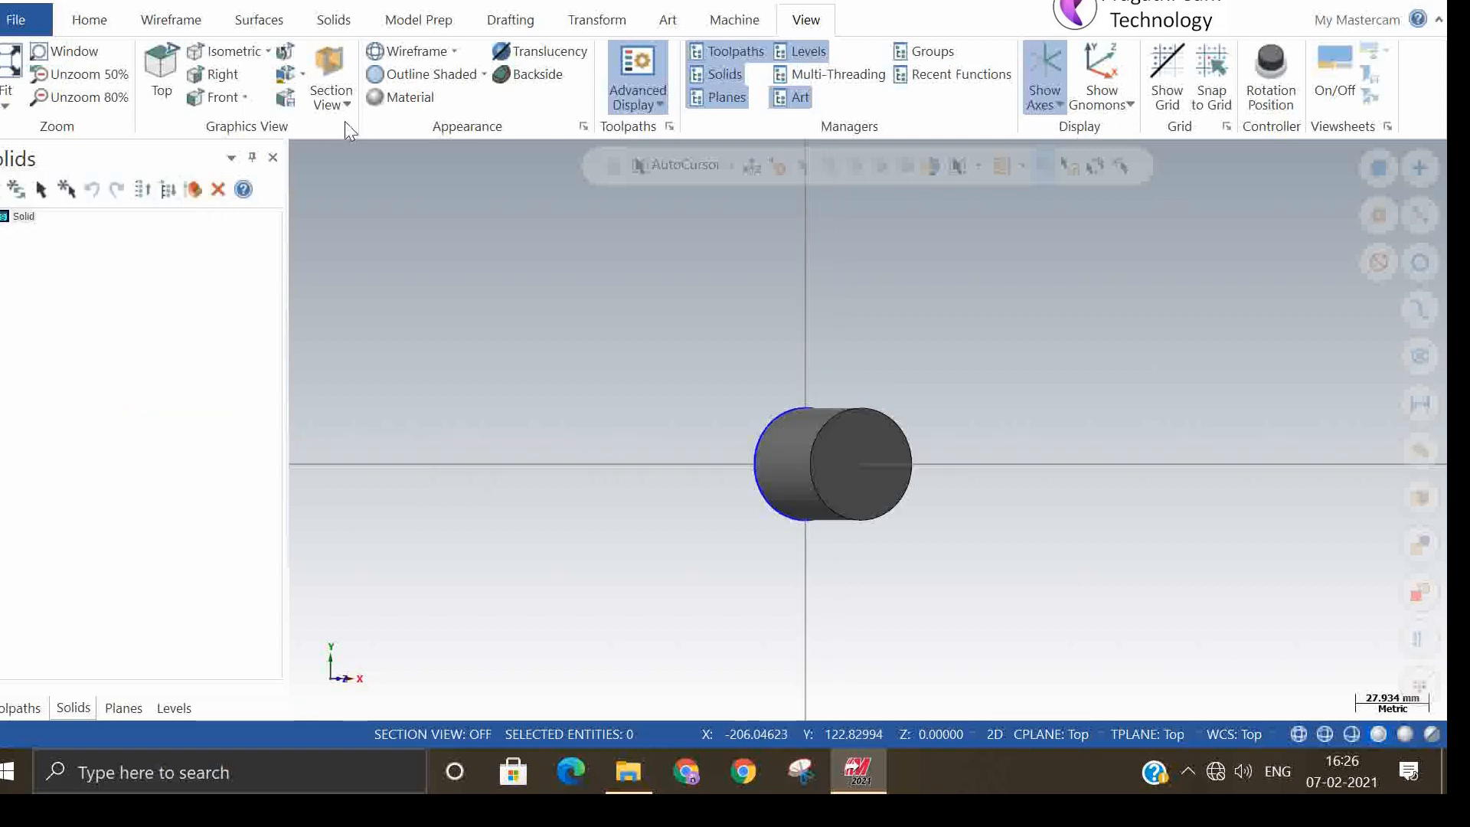
- Save the rotated graphics view as a new plane named "tilted view"
left_click(282, 99)
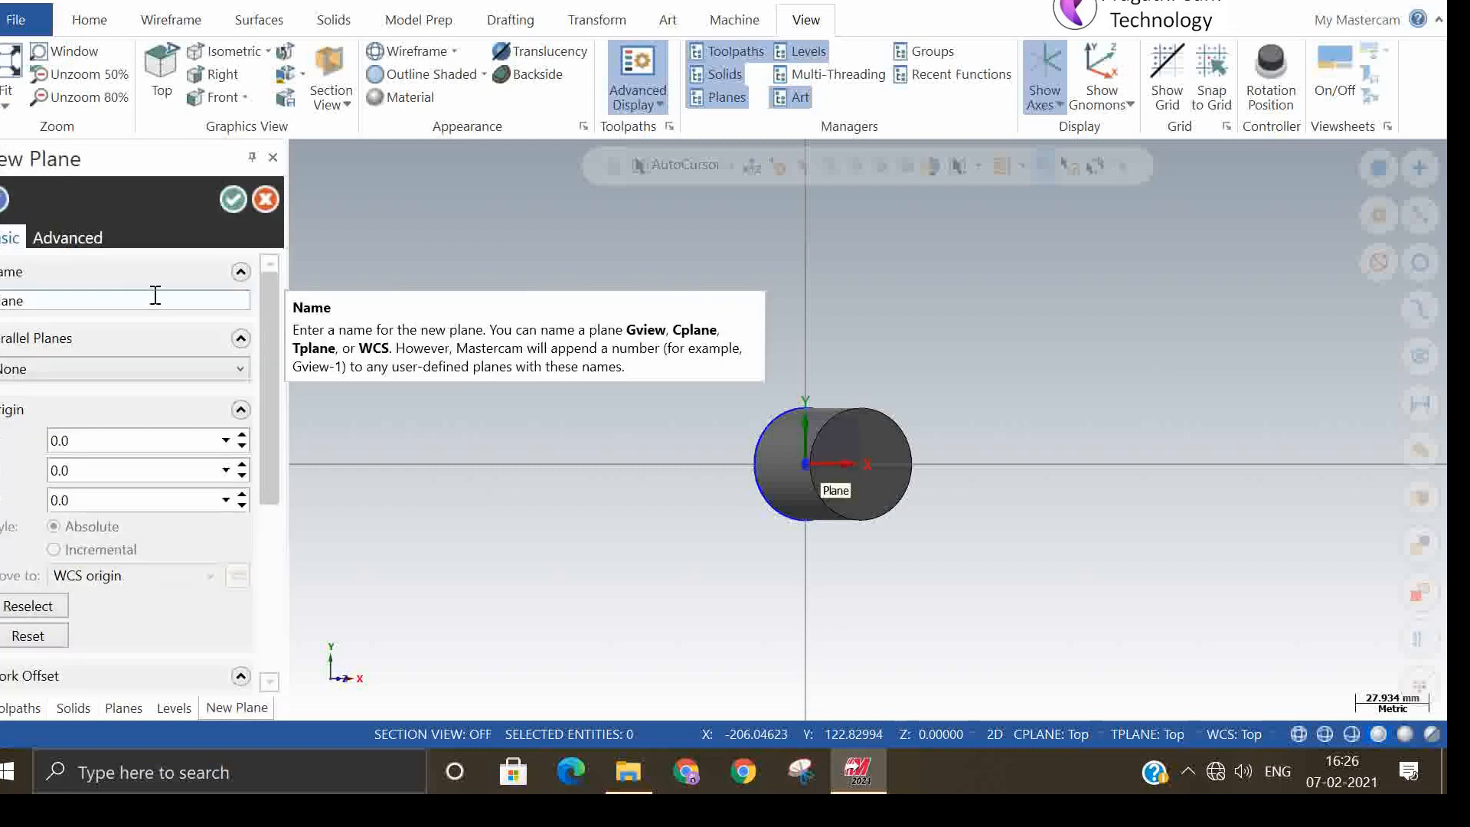
left_click_drag(111, 300, 2, 300)
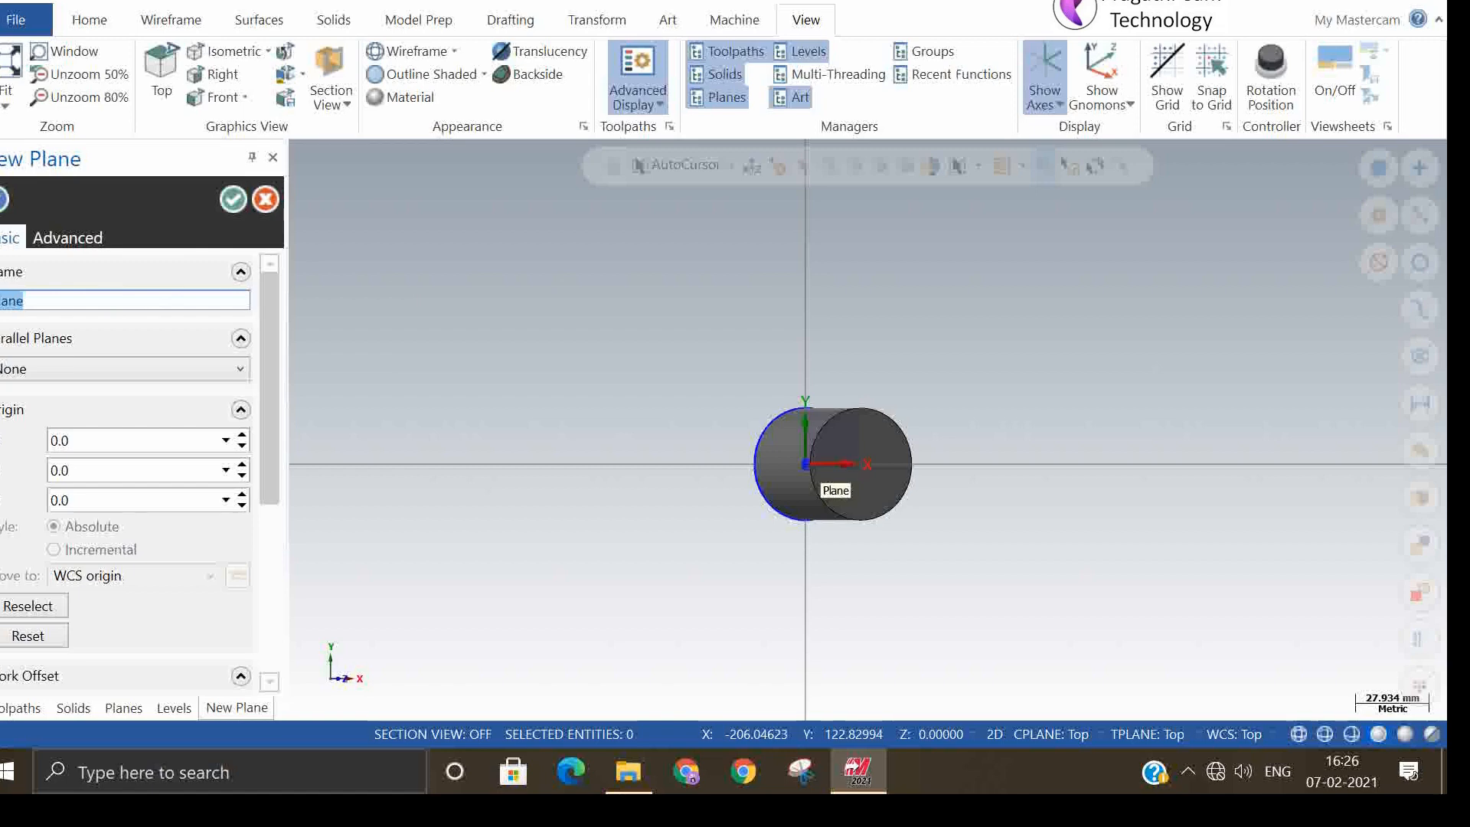
key("BackSpace")
type("ted view")
left_click(233, 197)
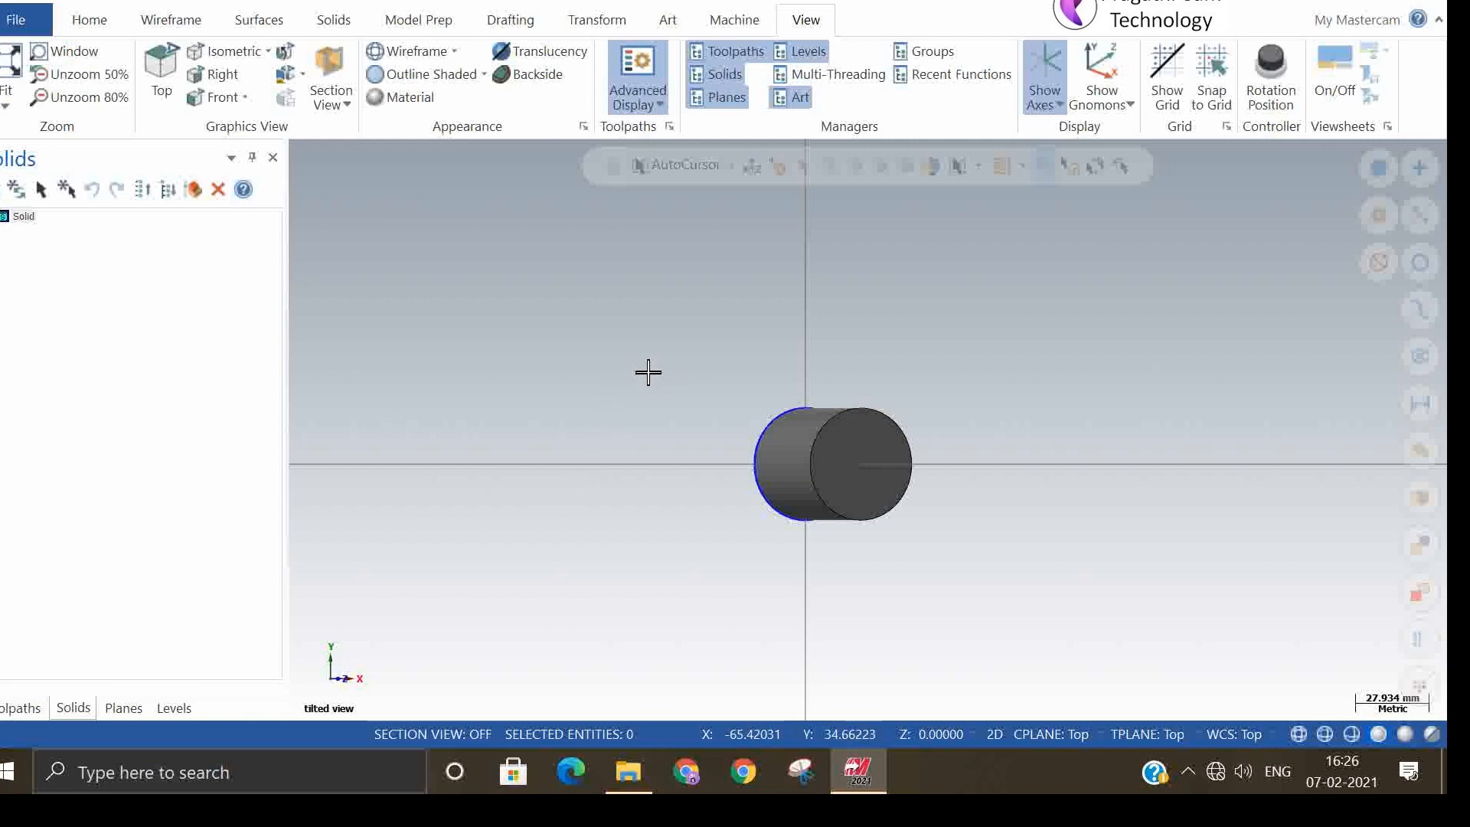
- Recall the saved named graphics view "tilted view"
left_click(300, 74)
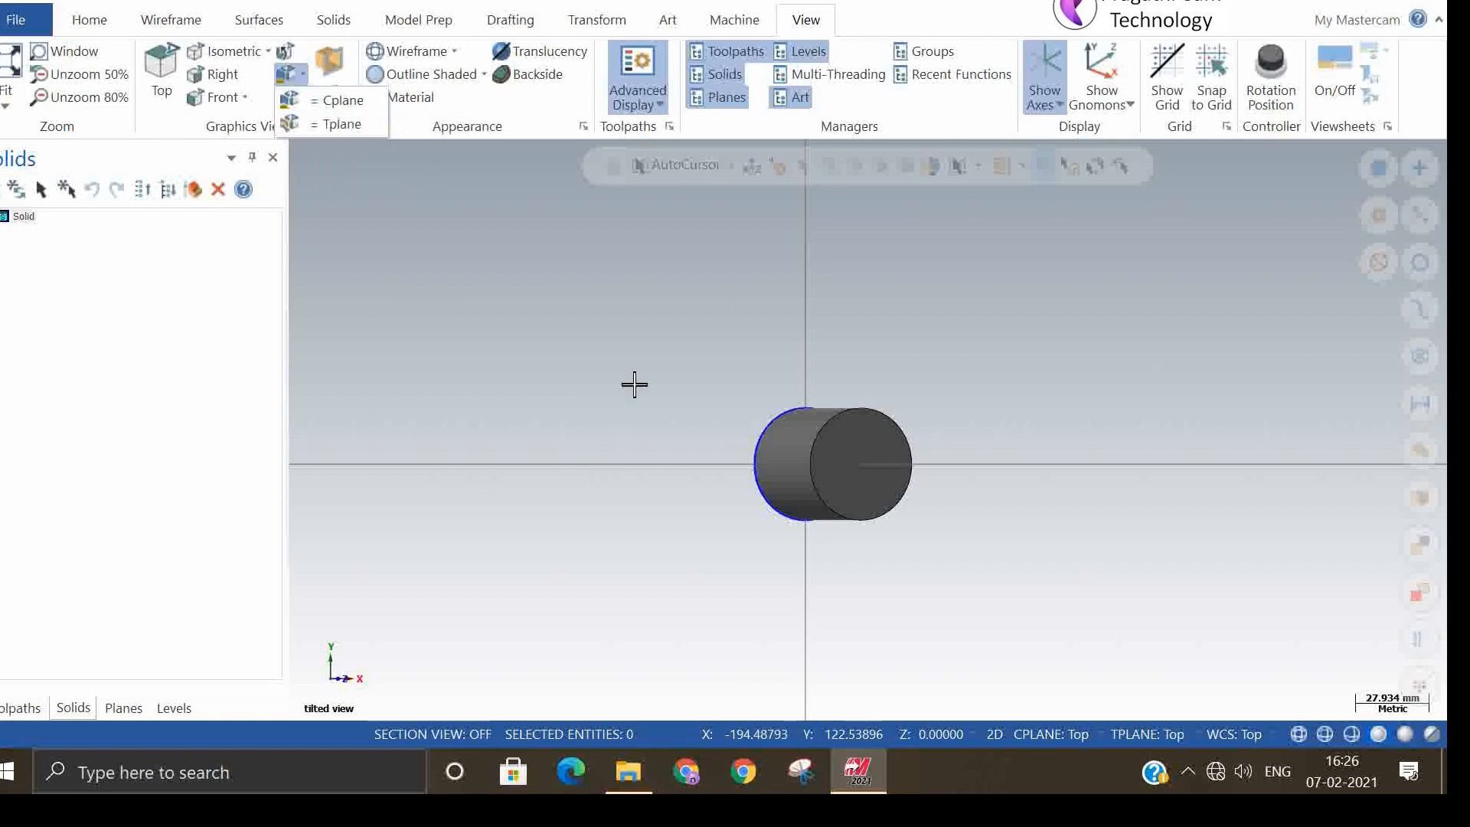
right_click(945, 433)
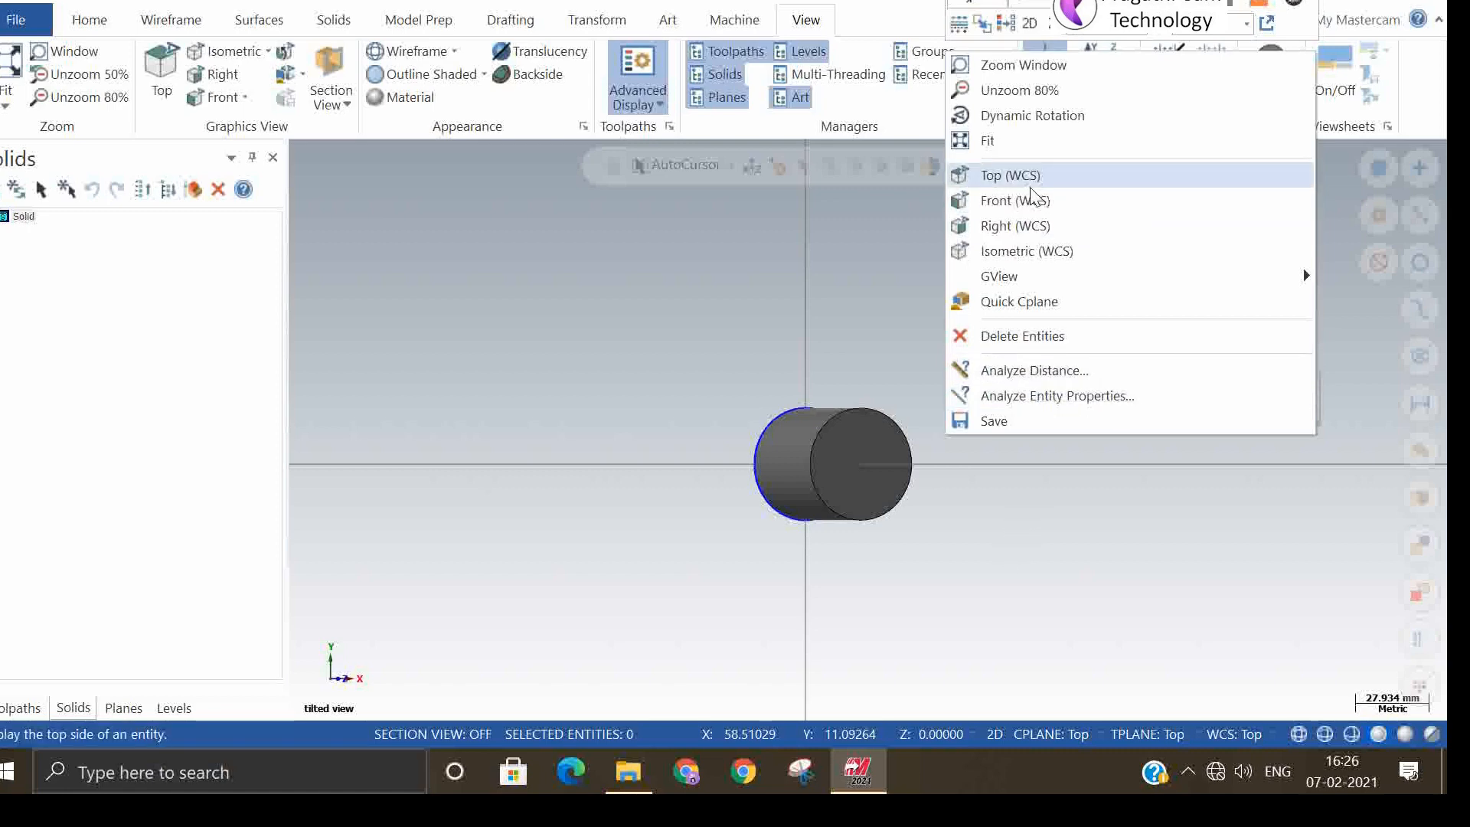
mouse_move(1041, 273)
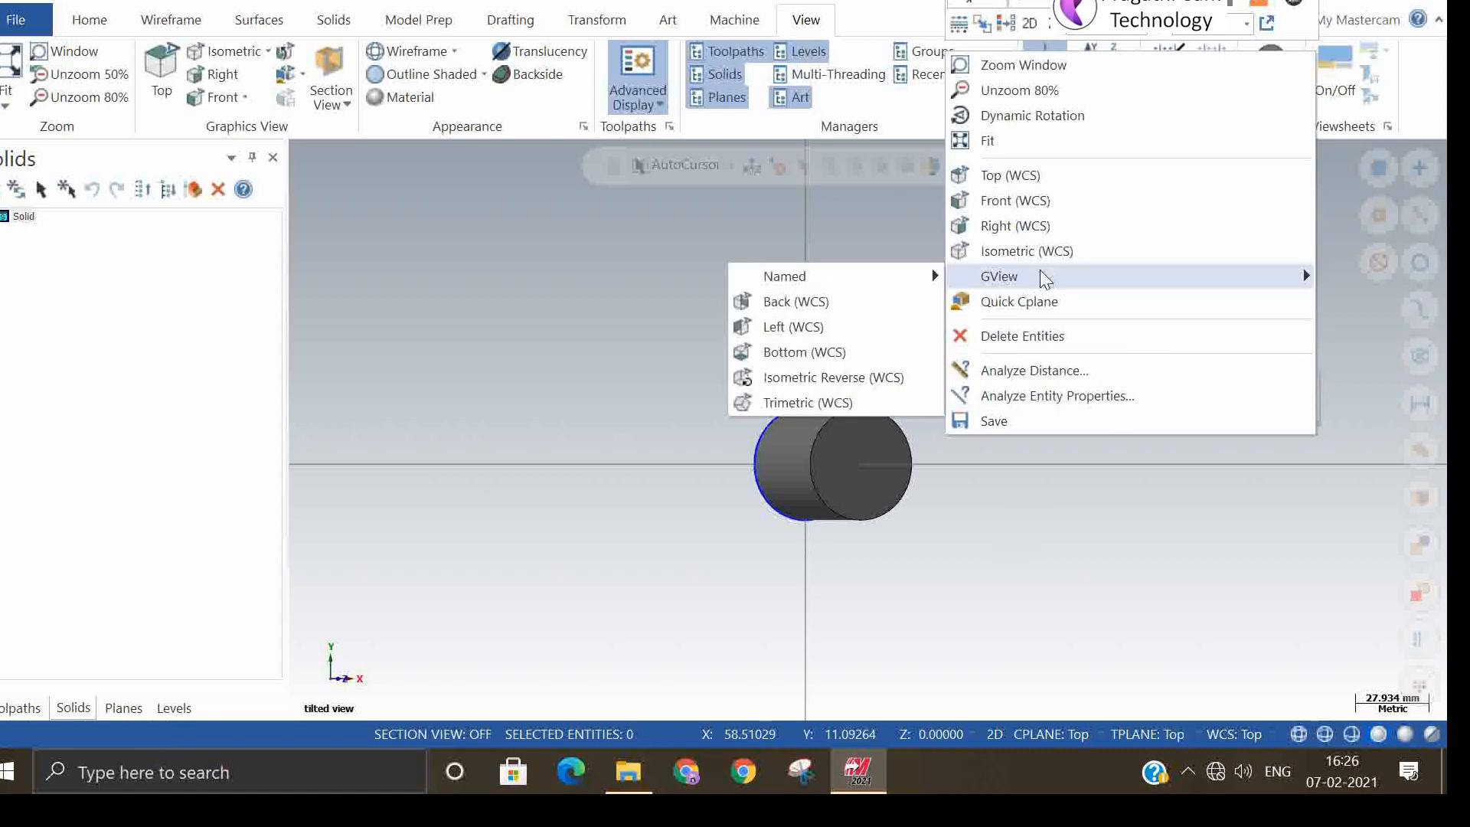
mouse_move(847, 285)
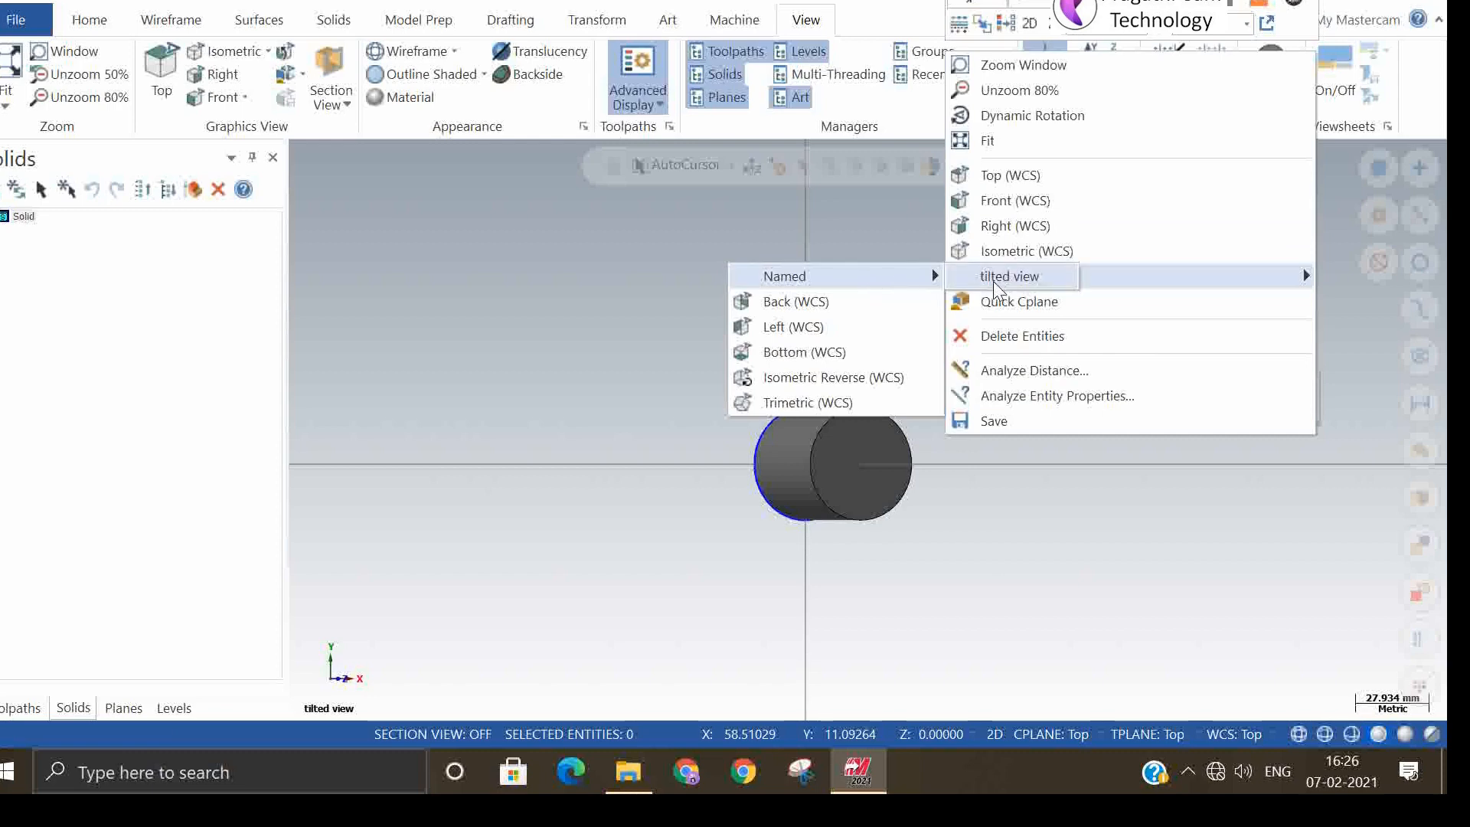
left_click(995, 278)
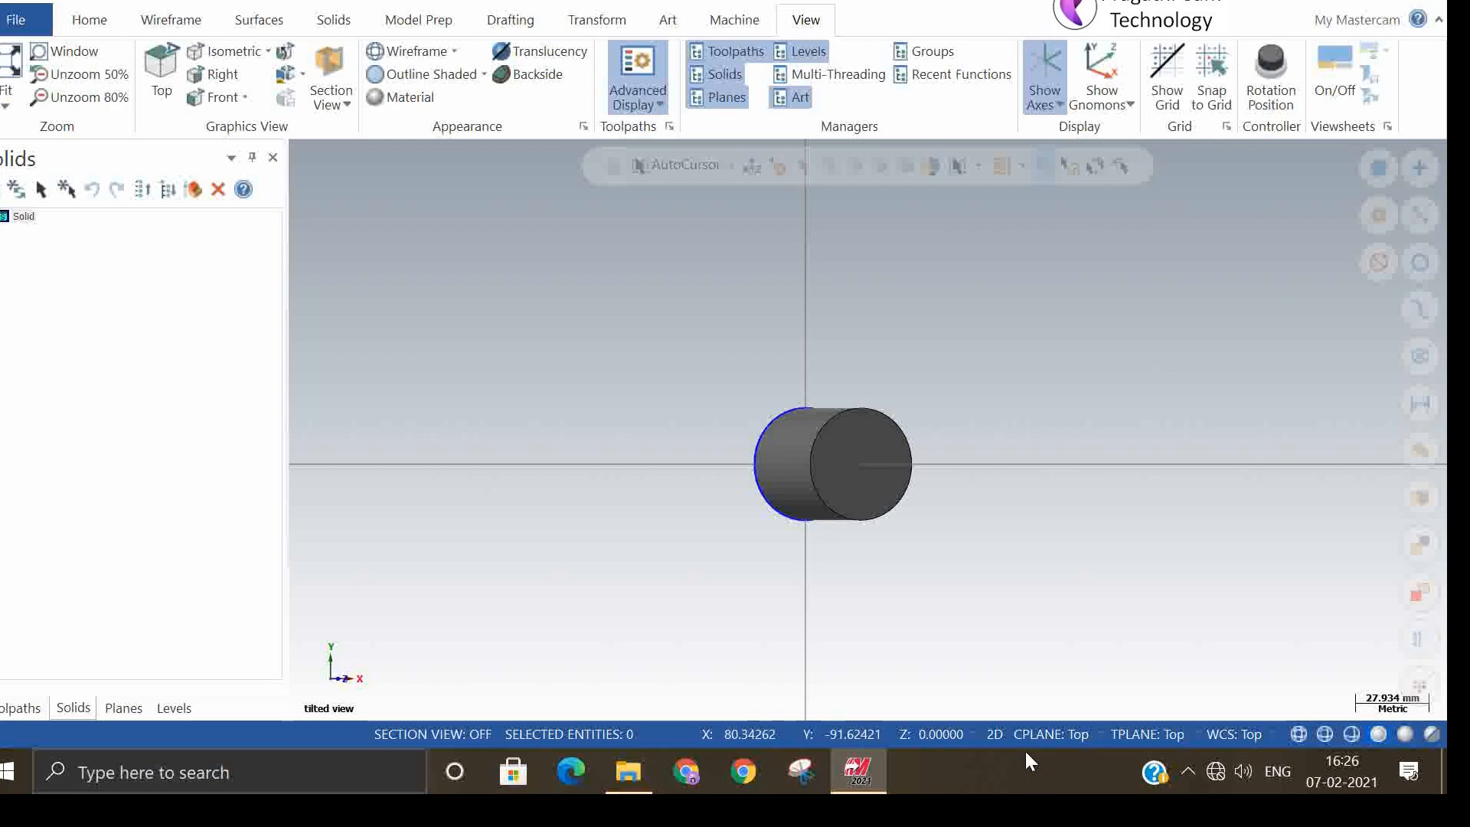
- Set the construction plane to the named plane "tilted view"
left_click(1038, 735)
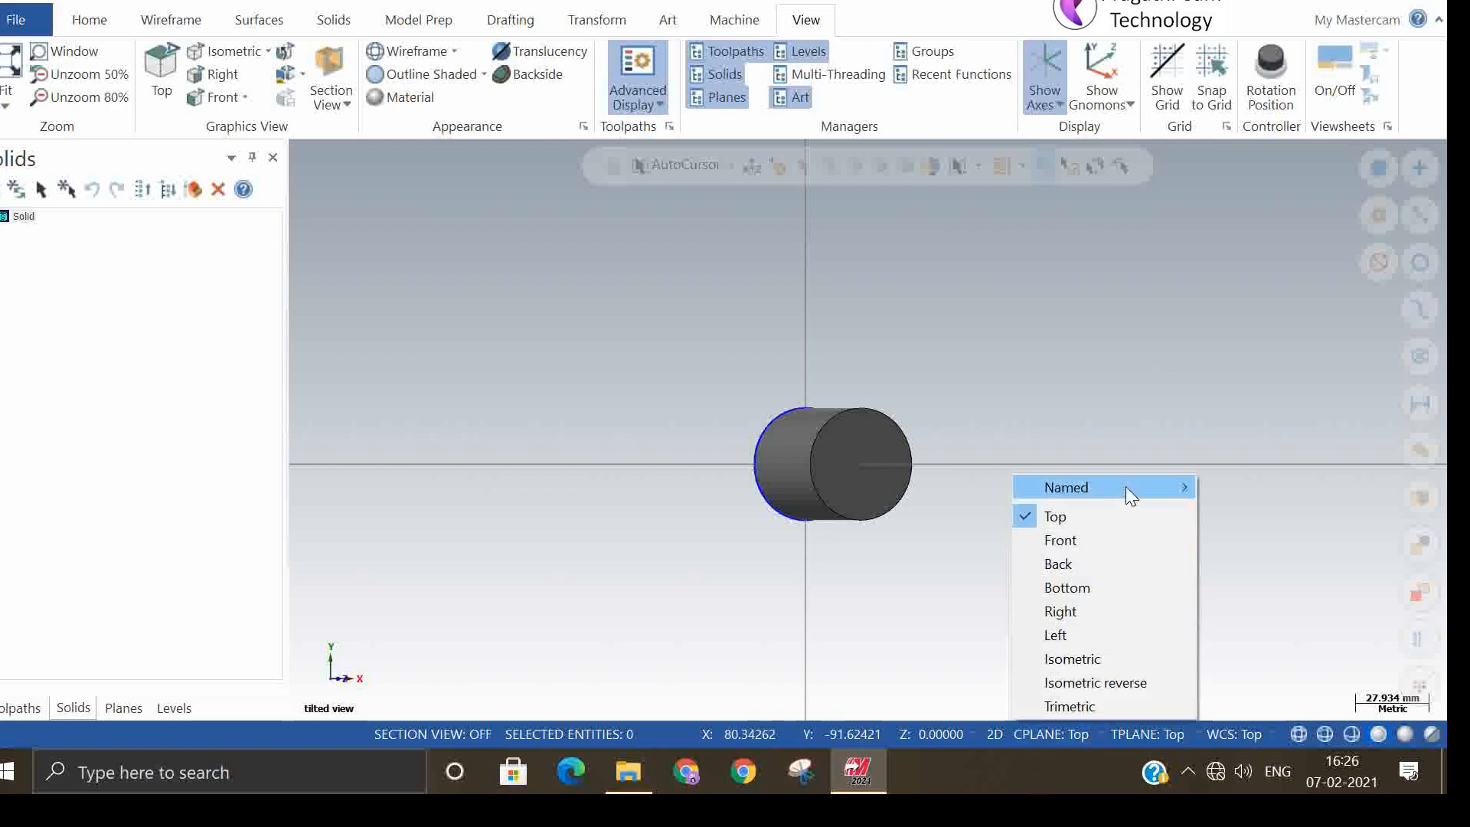
mouse_move(1125, 487)
left_click(1289, 486)
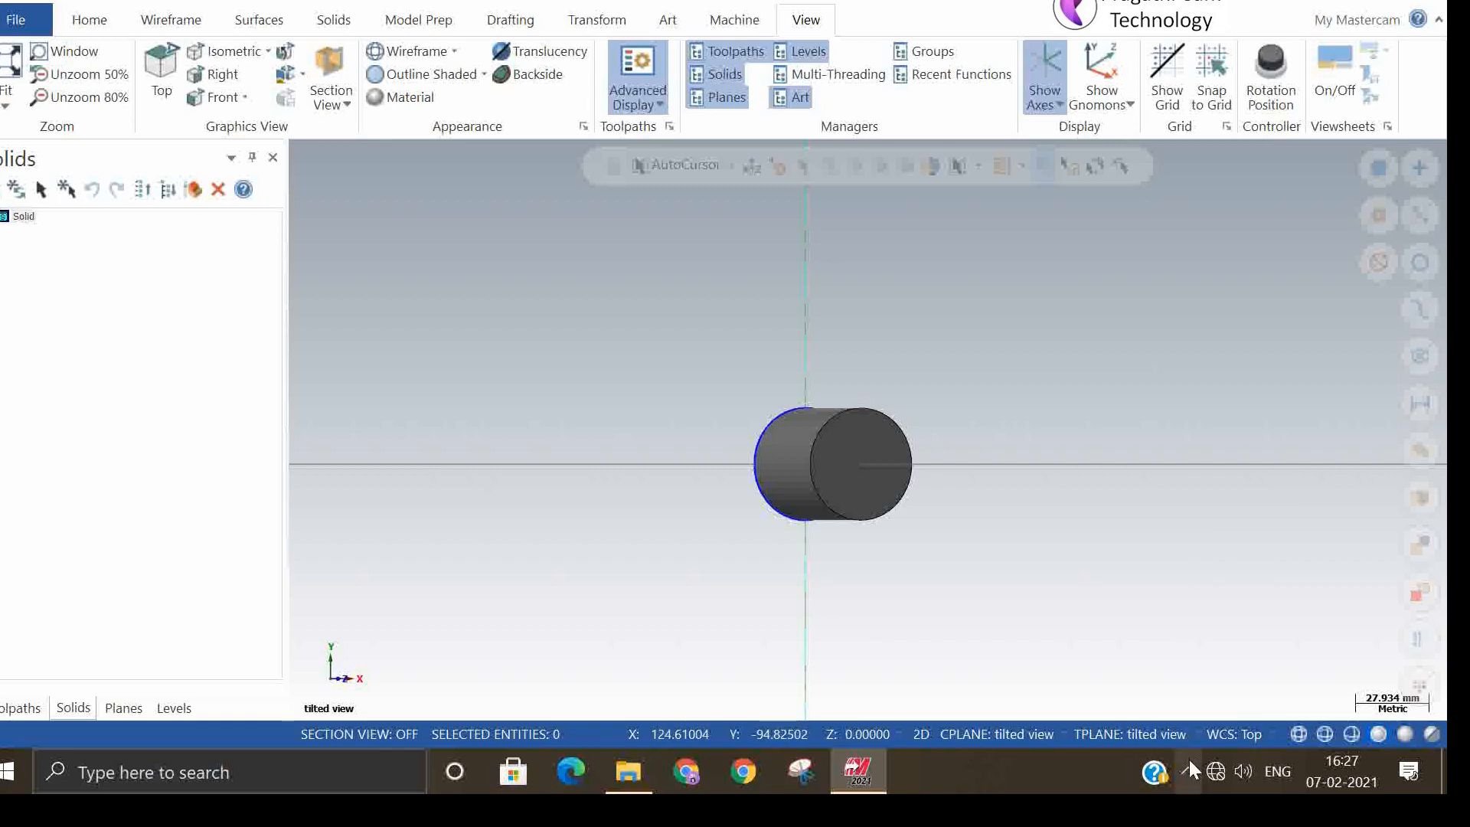
- Orbit the cylinder freely and set the graphics view equal to the current Cplane
mouse_move(650, 604)
middle_mouse_down()
mouse_move(659, 548)
mouse_move(578, 498)
mouse_move(561, 531)
mouse_move(613, 552)
mouse_move(650, 518)
middle_mouse_up()
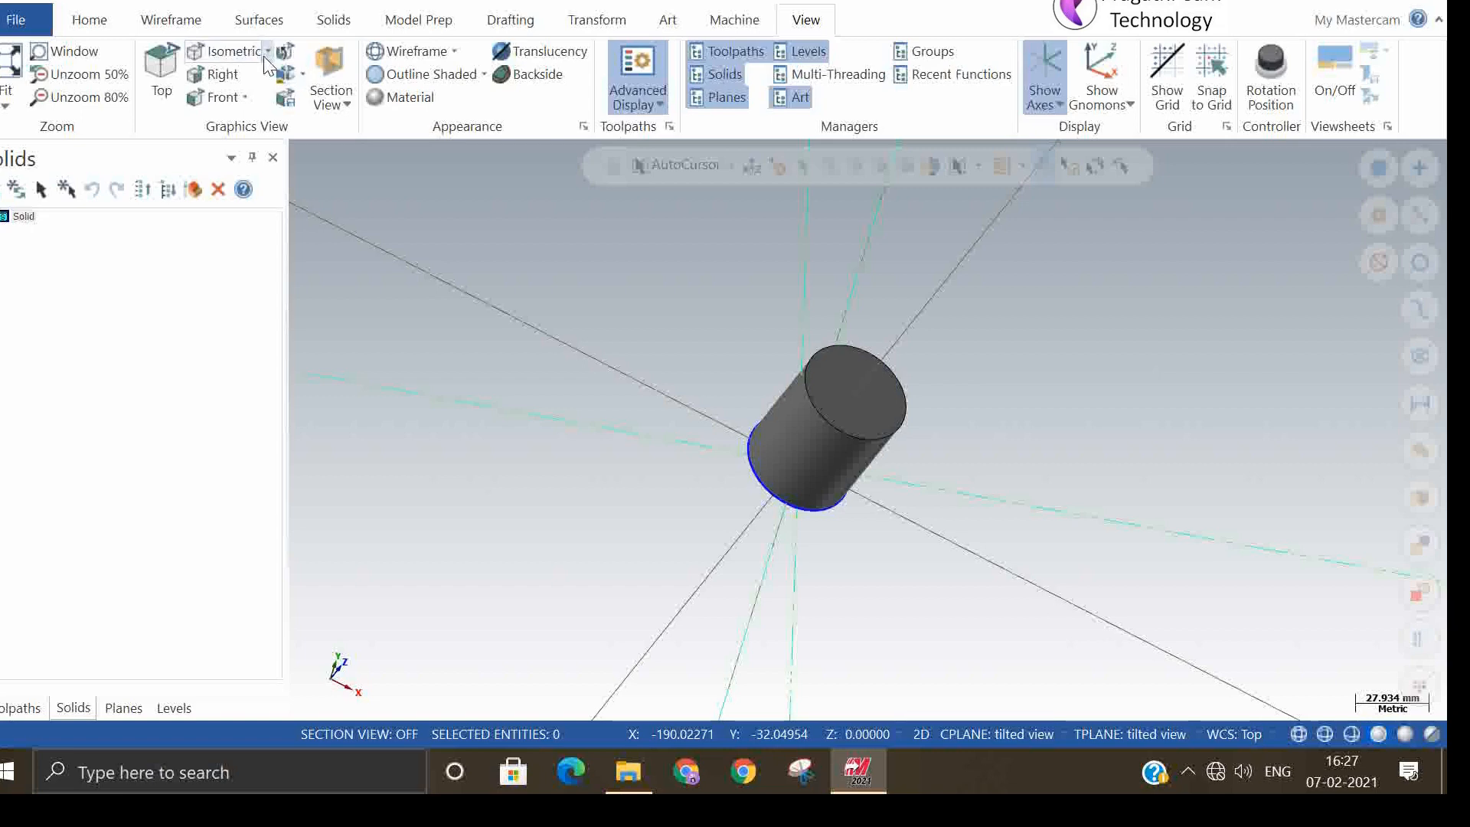
left_click(301, 73)
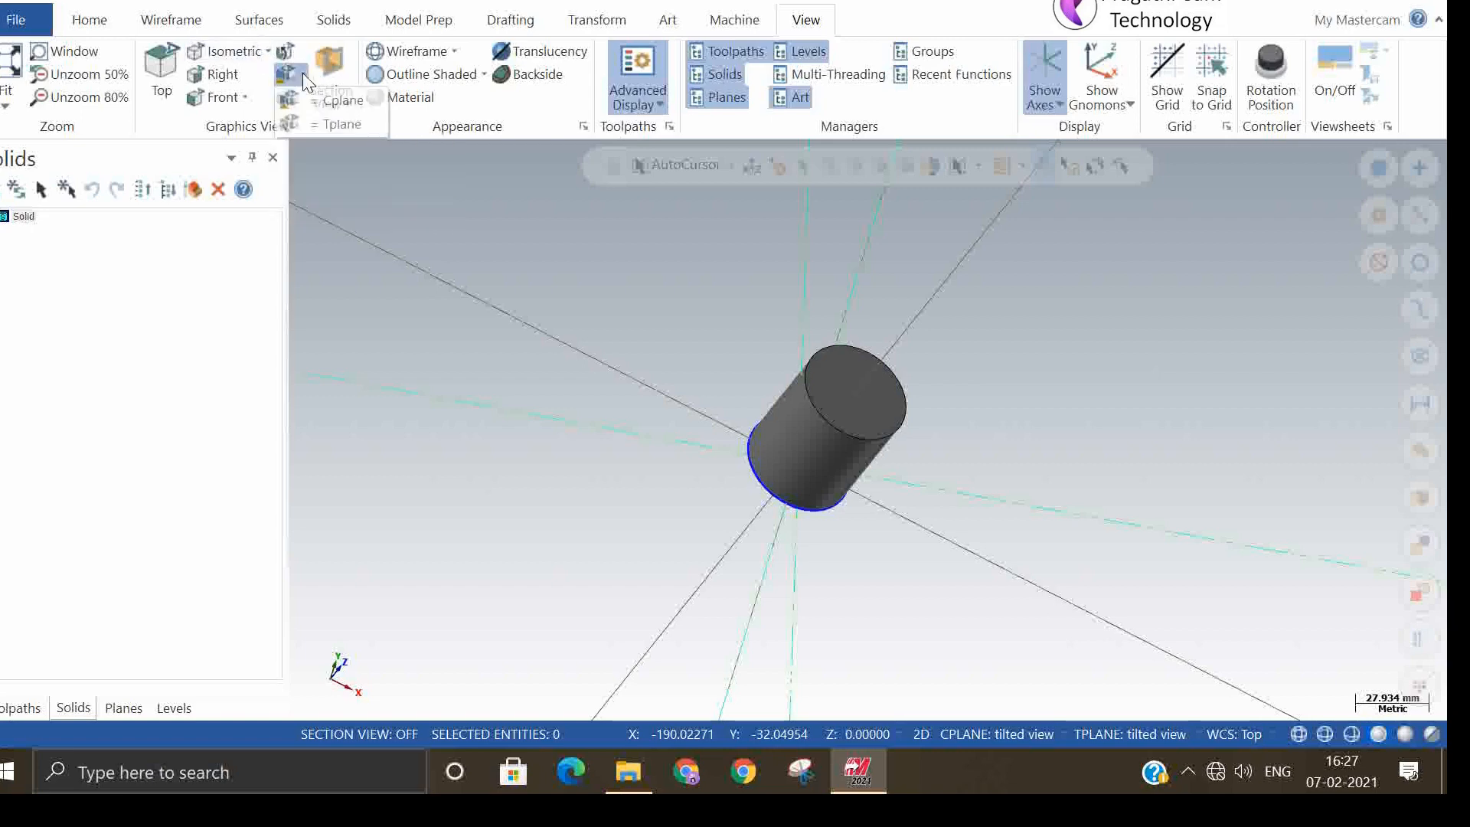
left_click(333, 109)
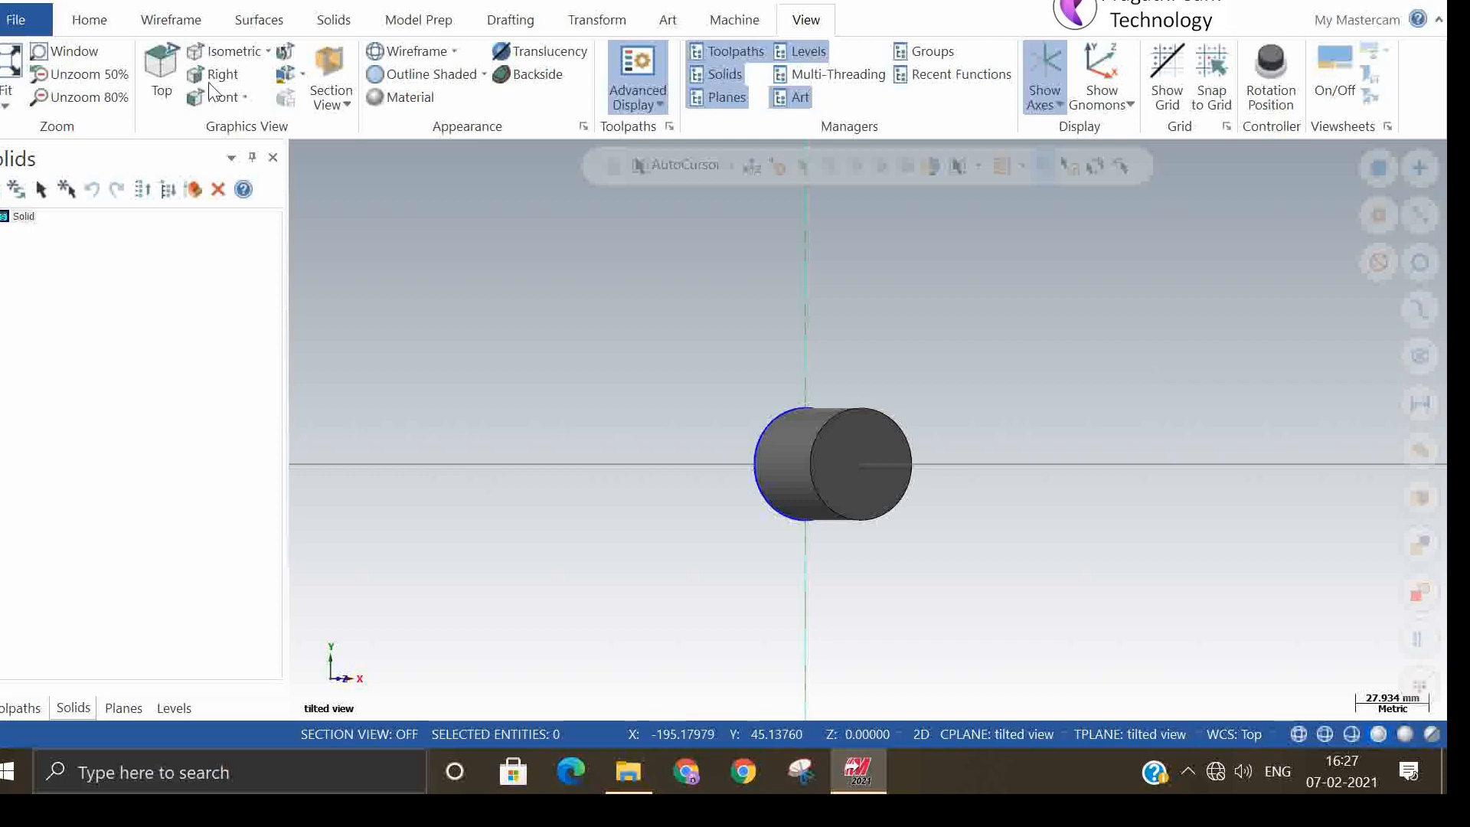
- Display the cylinder in the Isometric (WCS) view and set the construction plane to Top
right_click(668, 264)
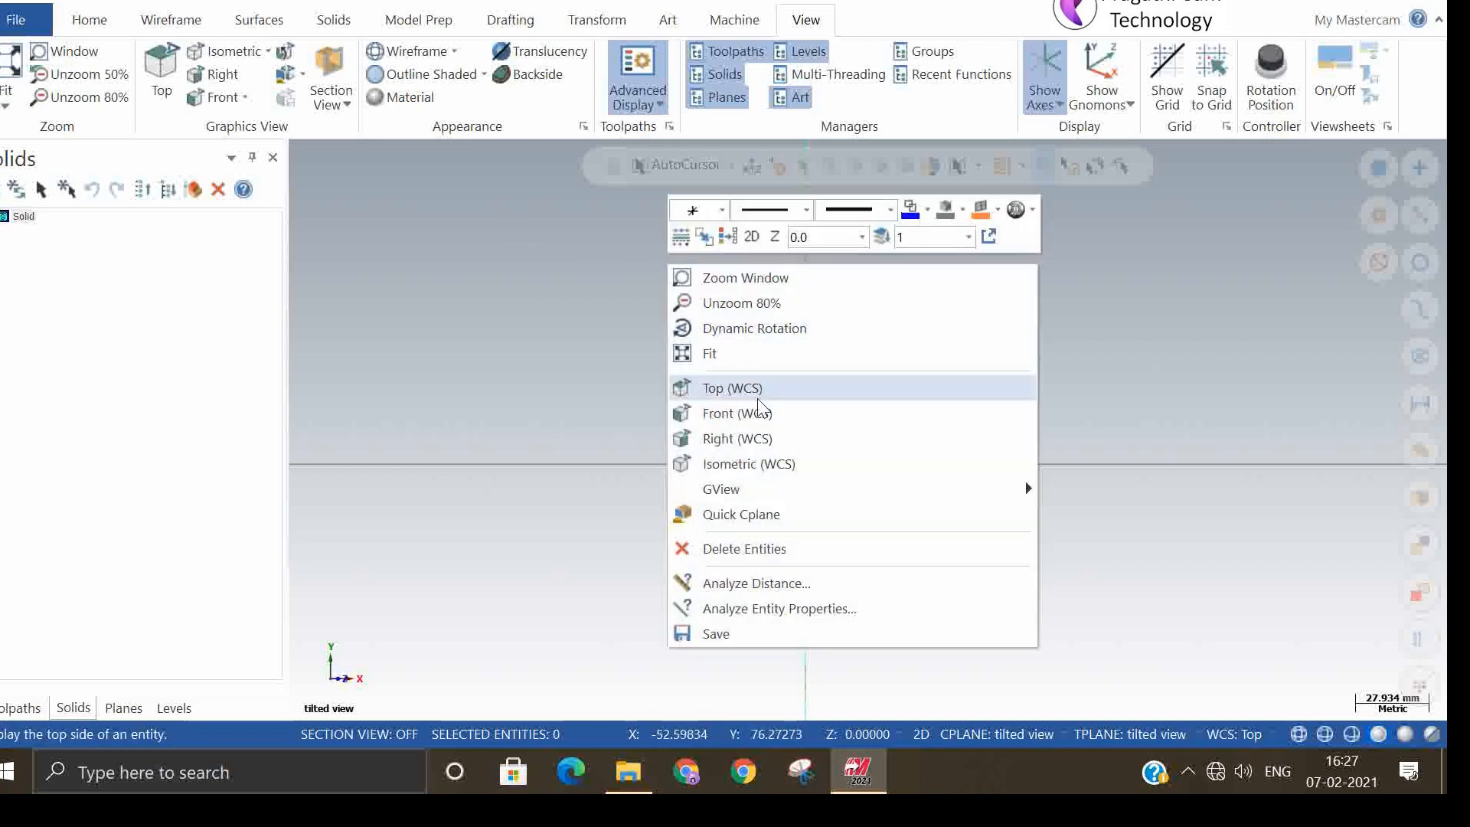
left_click(756, 464)
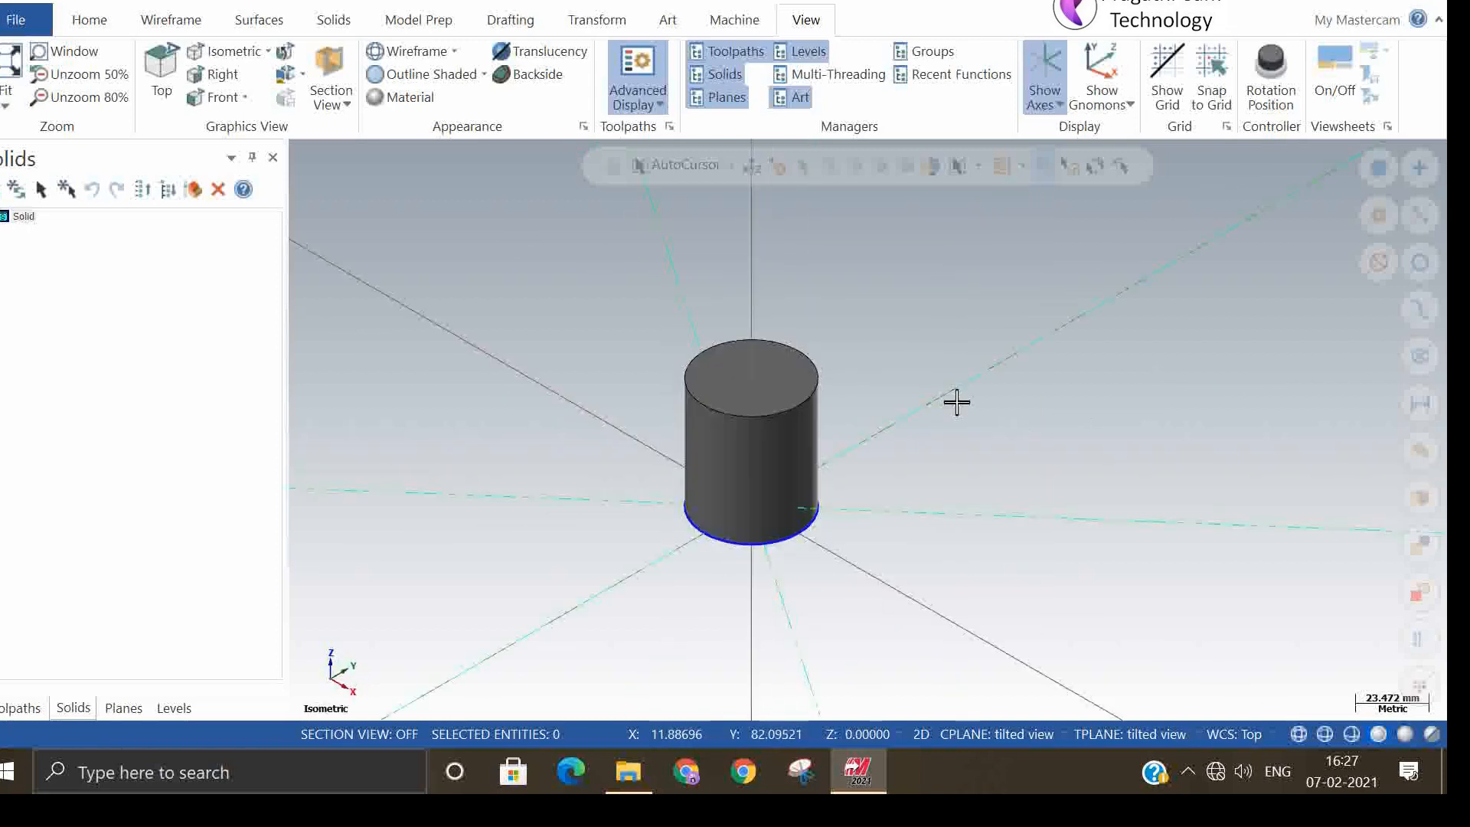
left_click(982, 735)
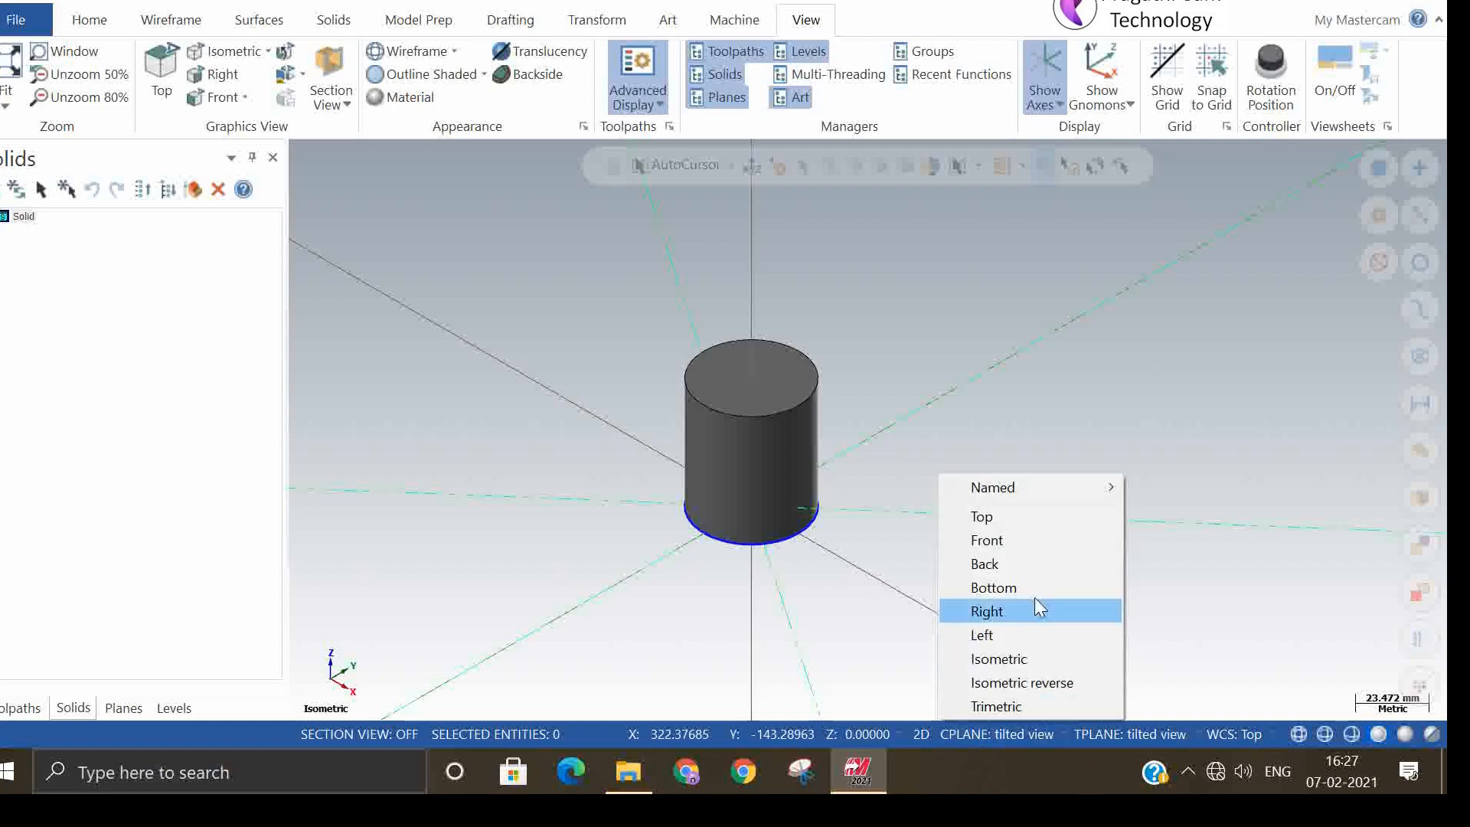
left_click(1028, 504)
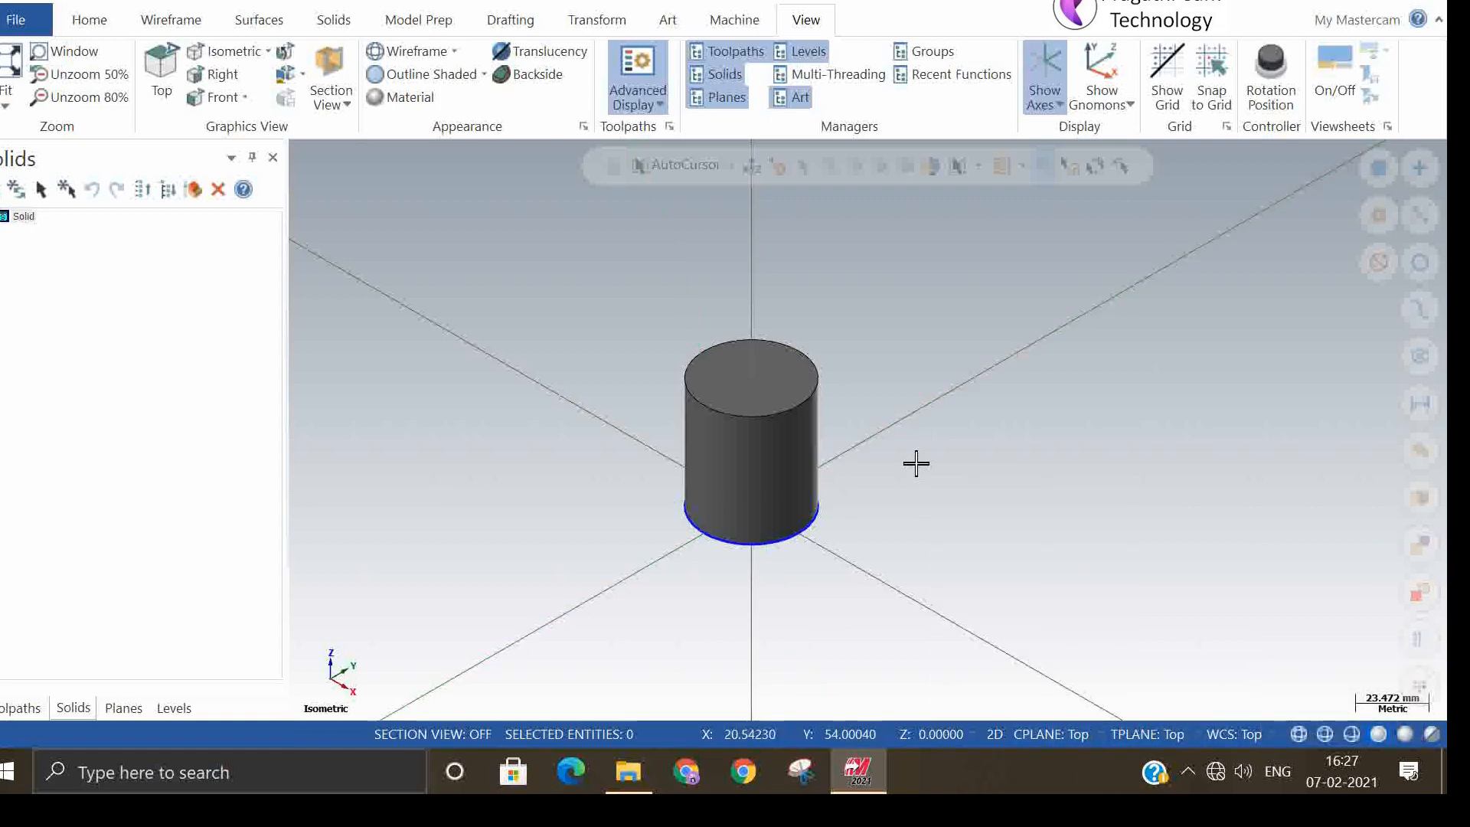
- Display the cylinder in Wireframe, and switch it to the Dimmed style for hidden lines
left_click(453, 49)
left_click(435, 75)
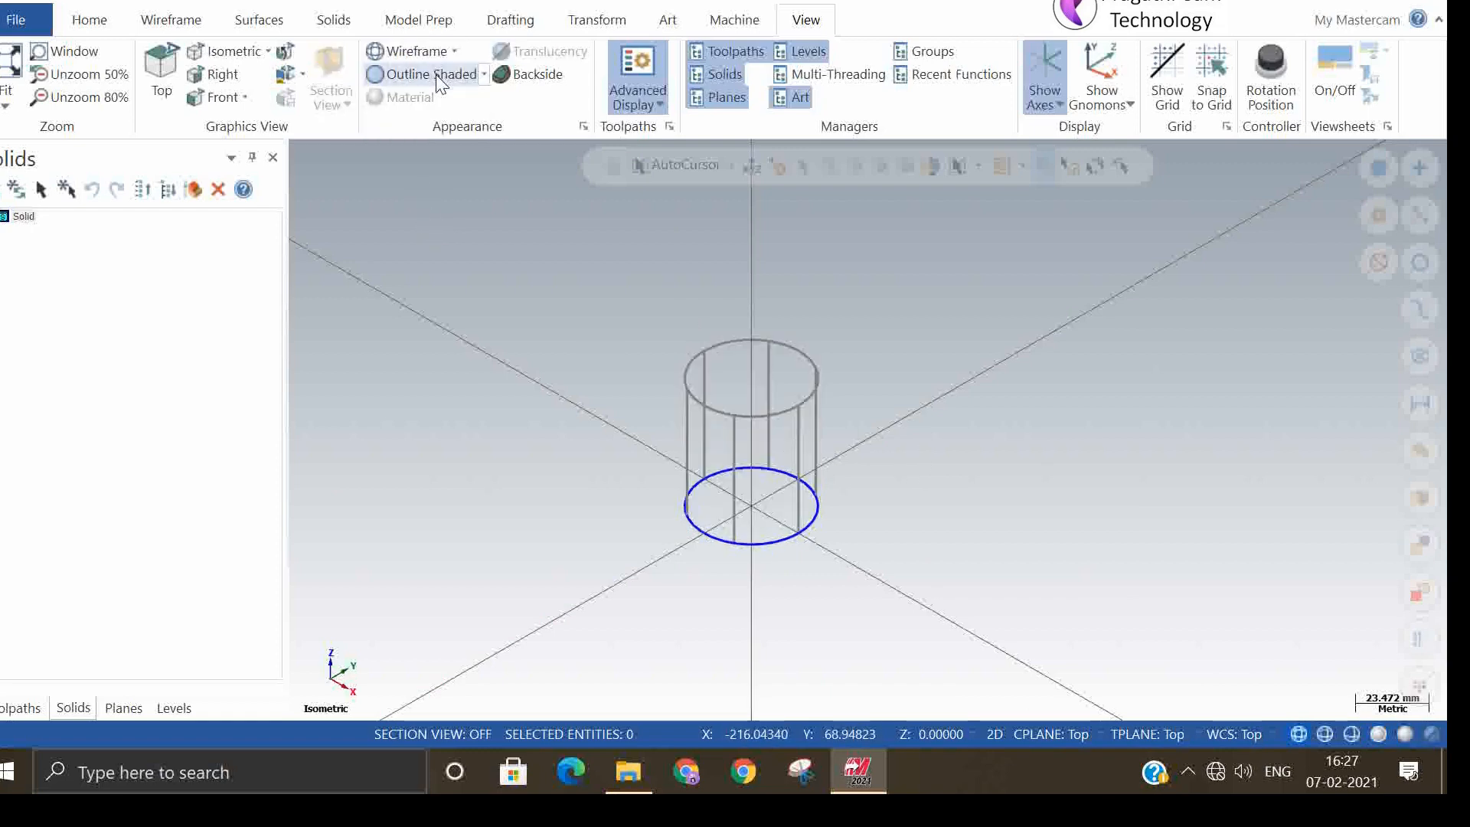
left_click(453, 50)
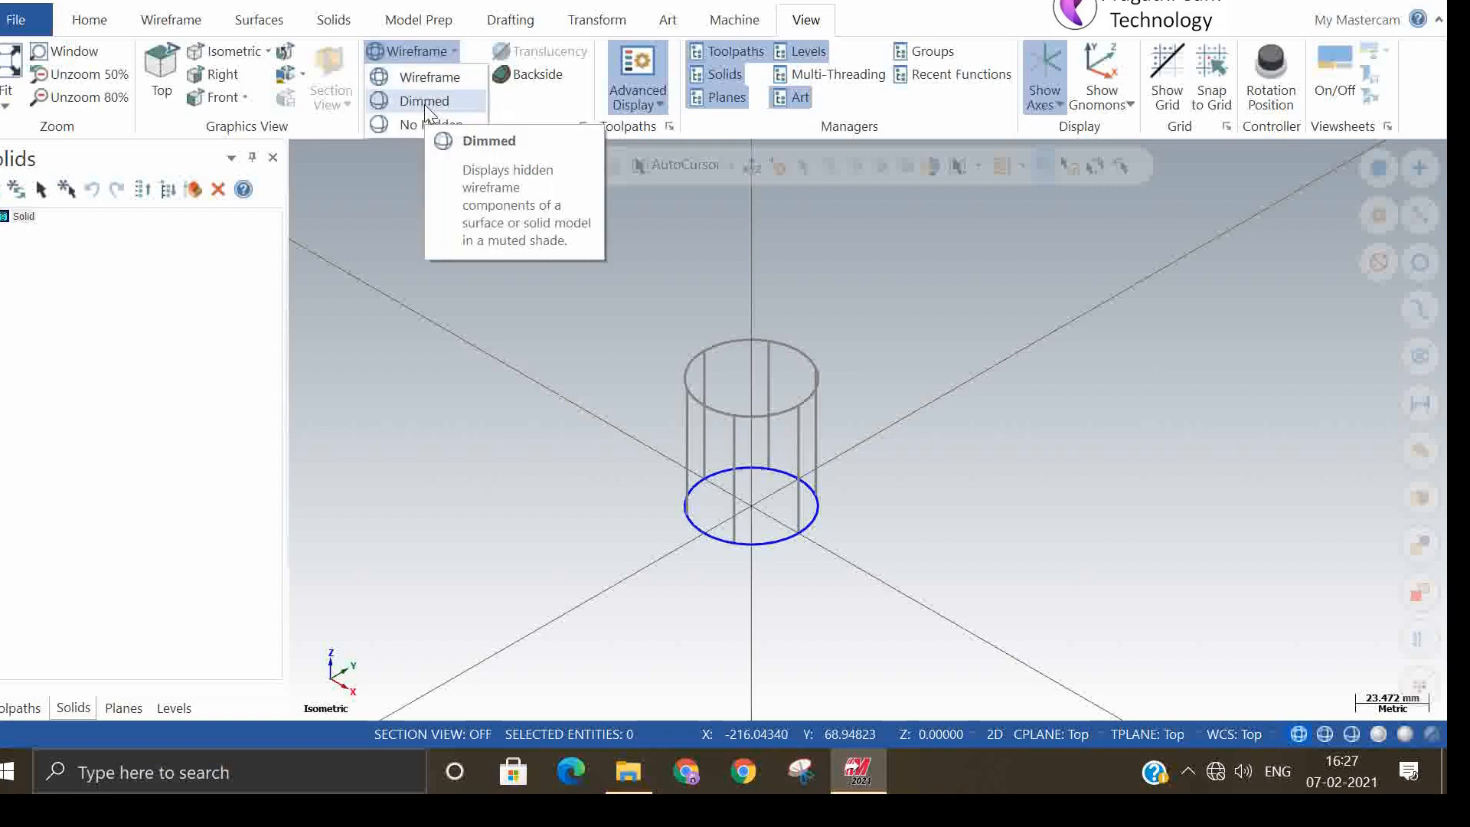
left_click(425, 102)
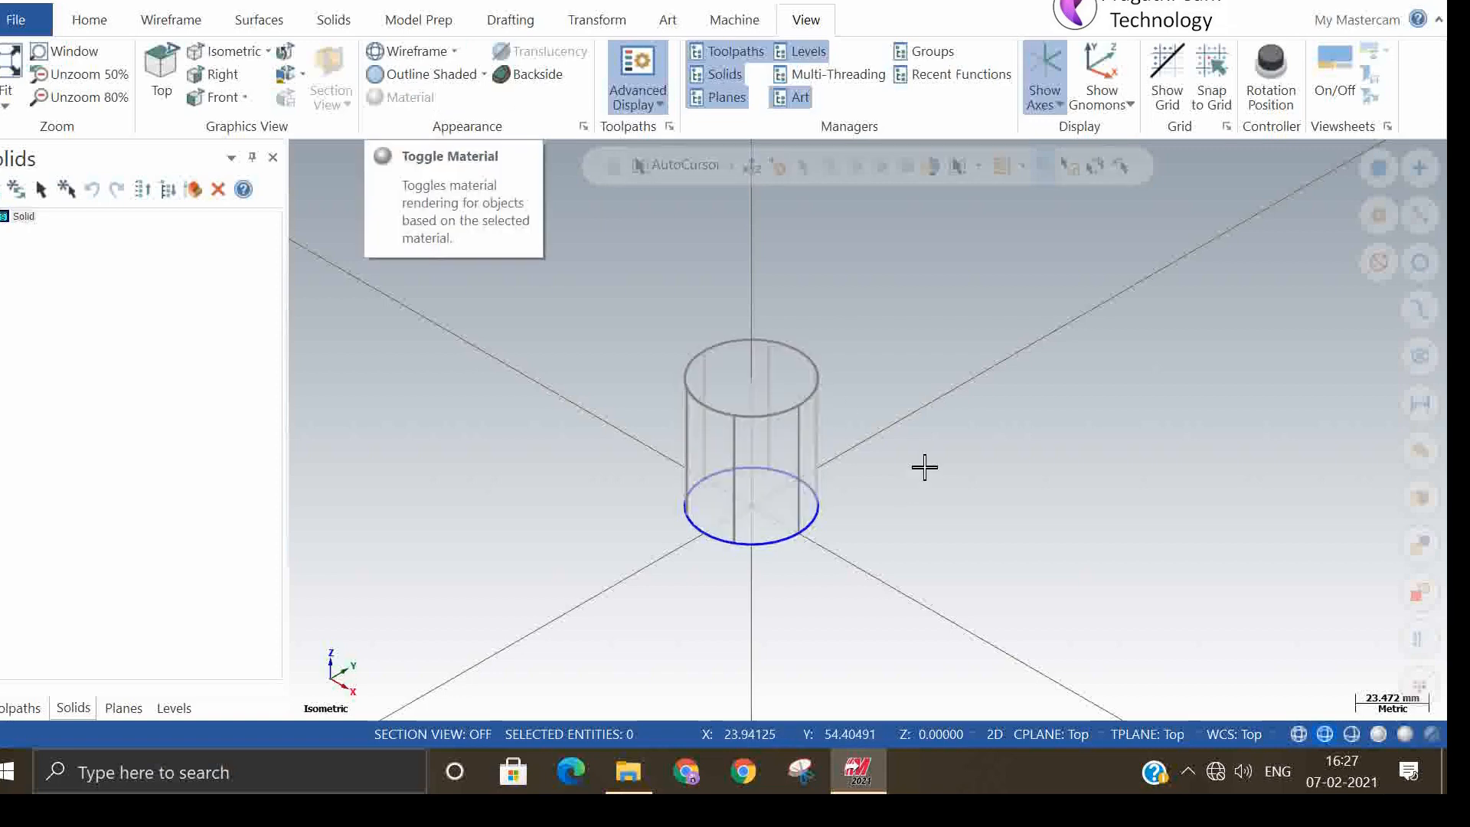
- Display the wireframe cylinder in the No Hidden style, and return it to full Wireframe
left_click(448, 49)
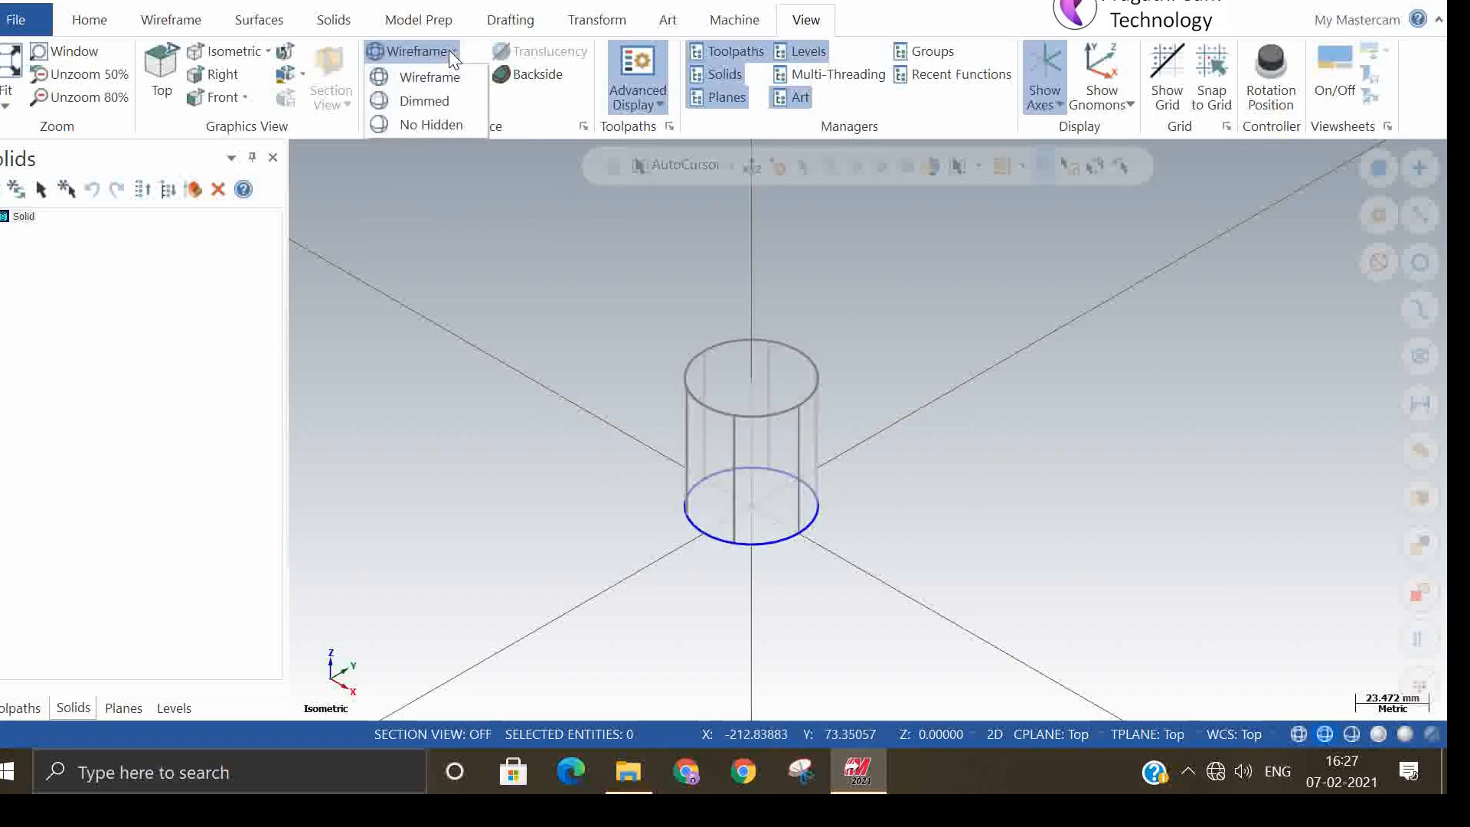
left_click(435, 127)
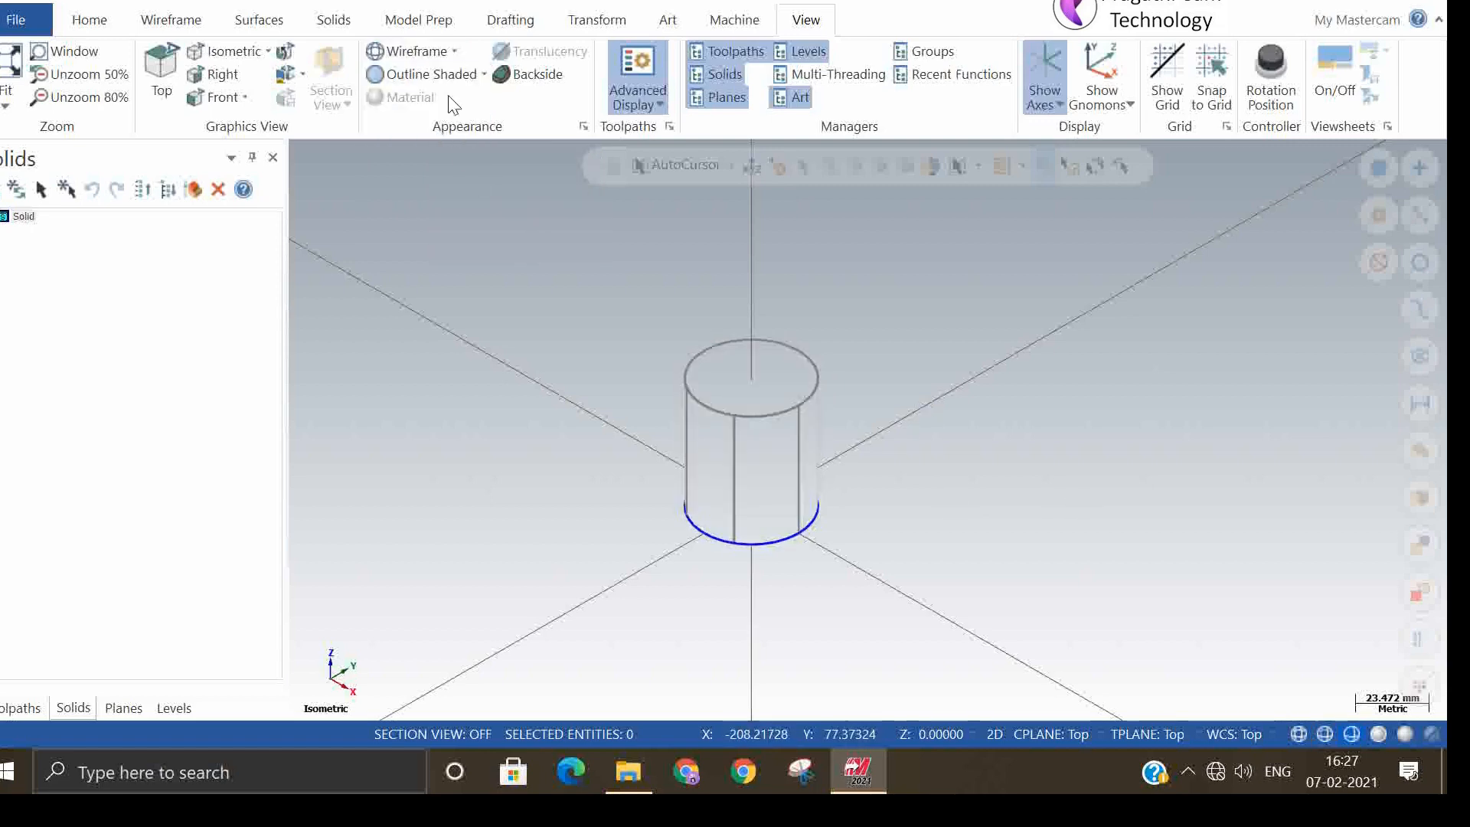
left_click(420, 52)
left_click(453, 51)
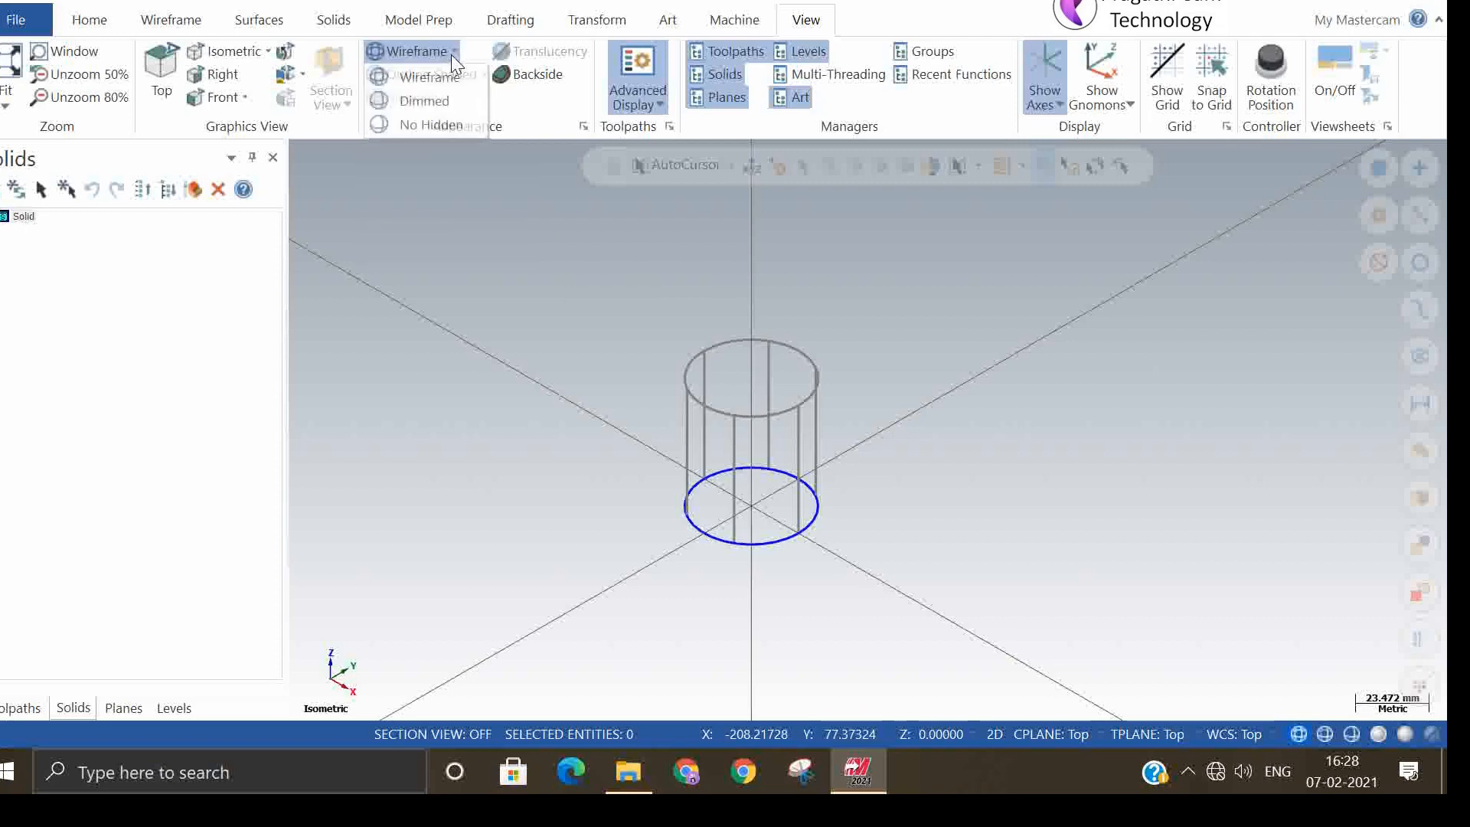
left_click(428, 60)
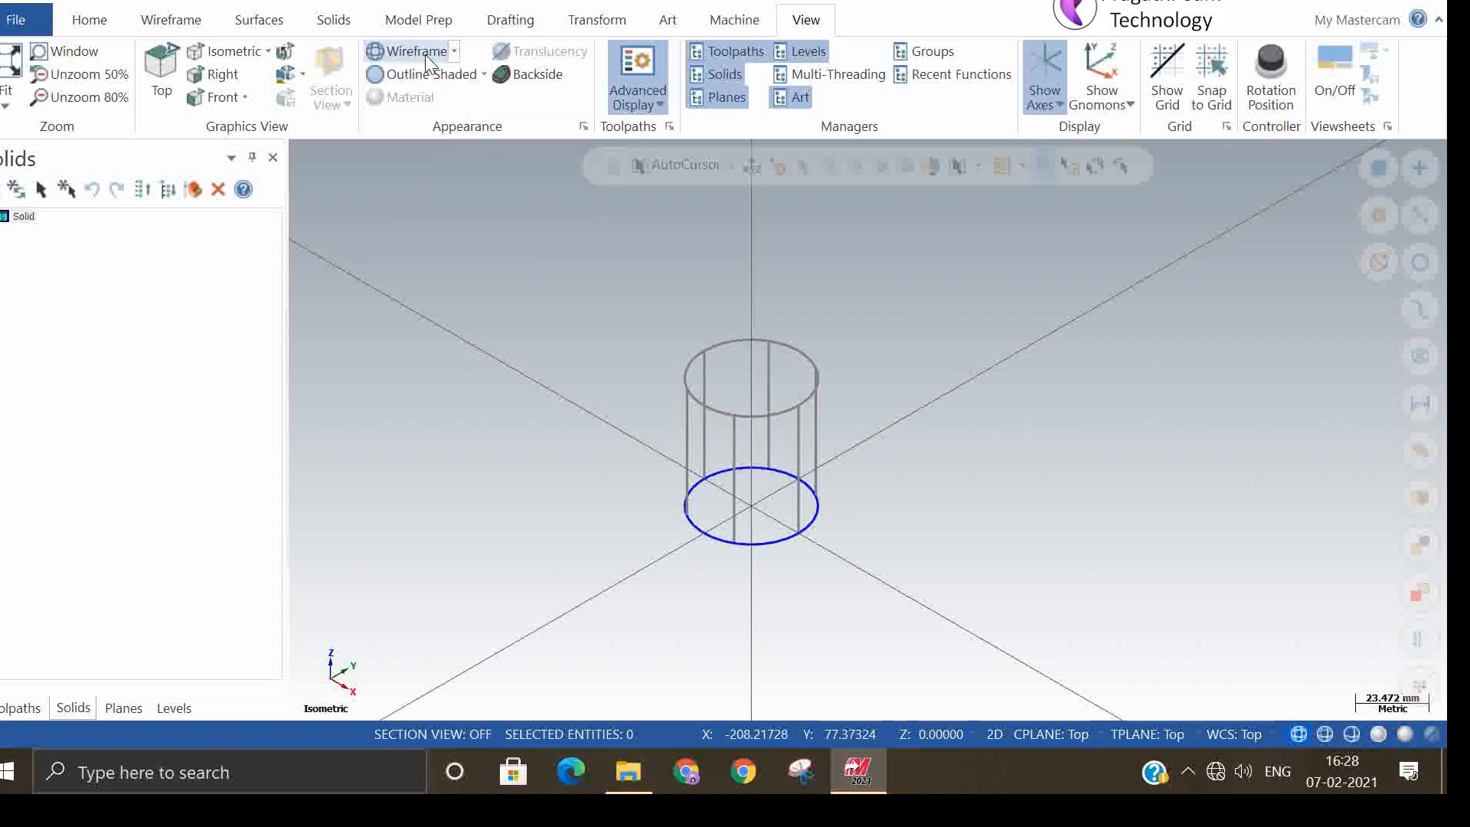
- Display the cylinder as Outline Shaded, and switch it to Shaded without edge outlines
left_click(453, 82)
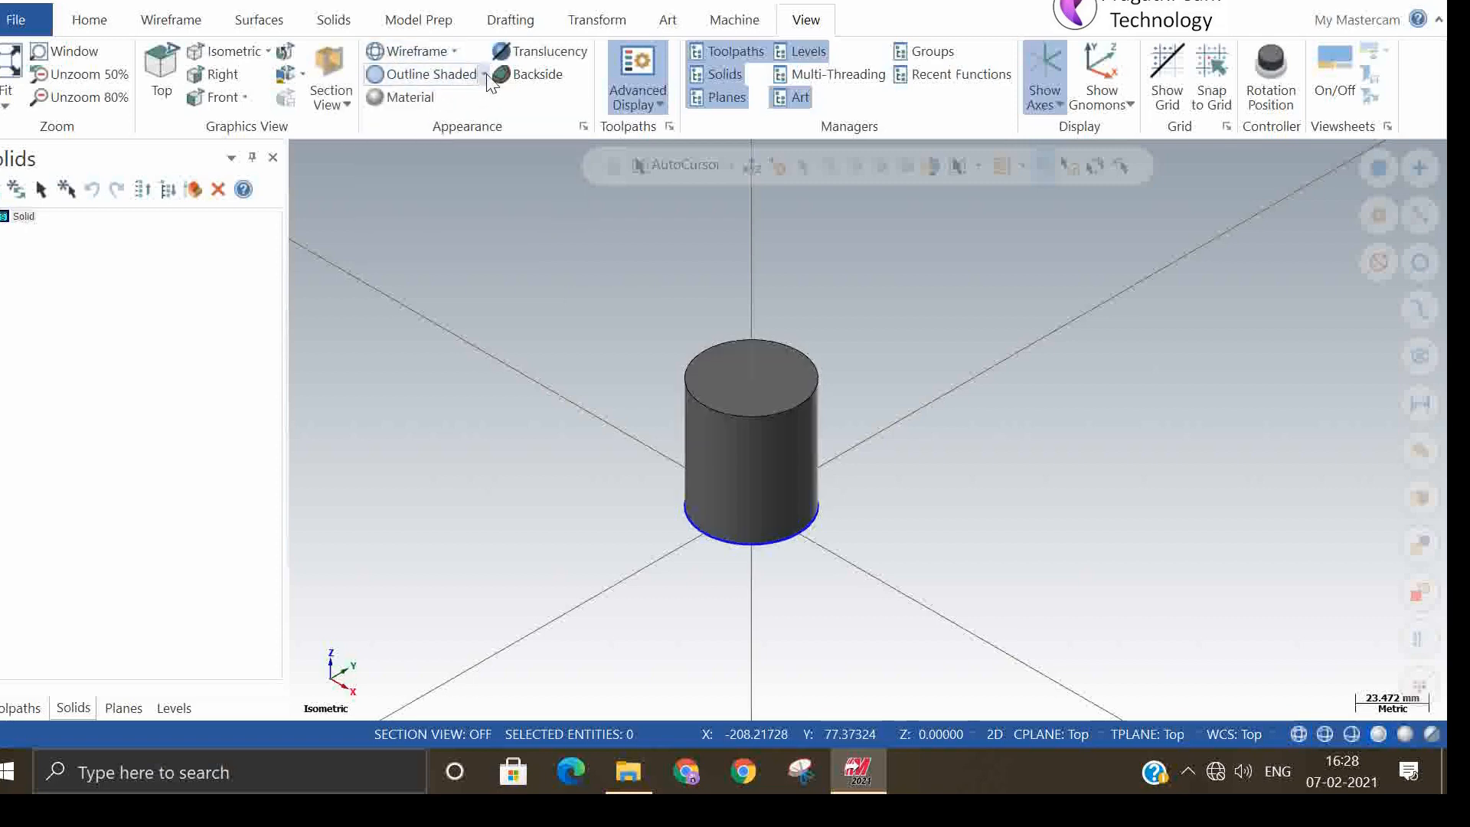
left_click(482, 73)
left_click(438, 124)
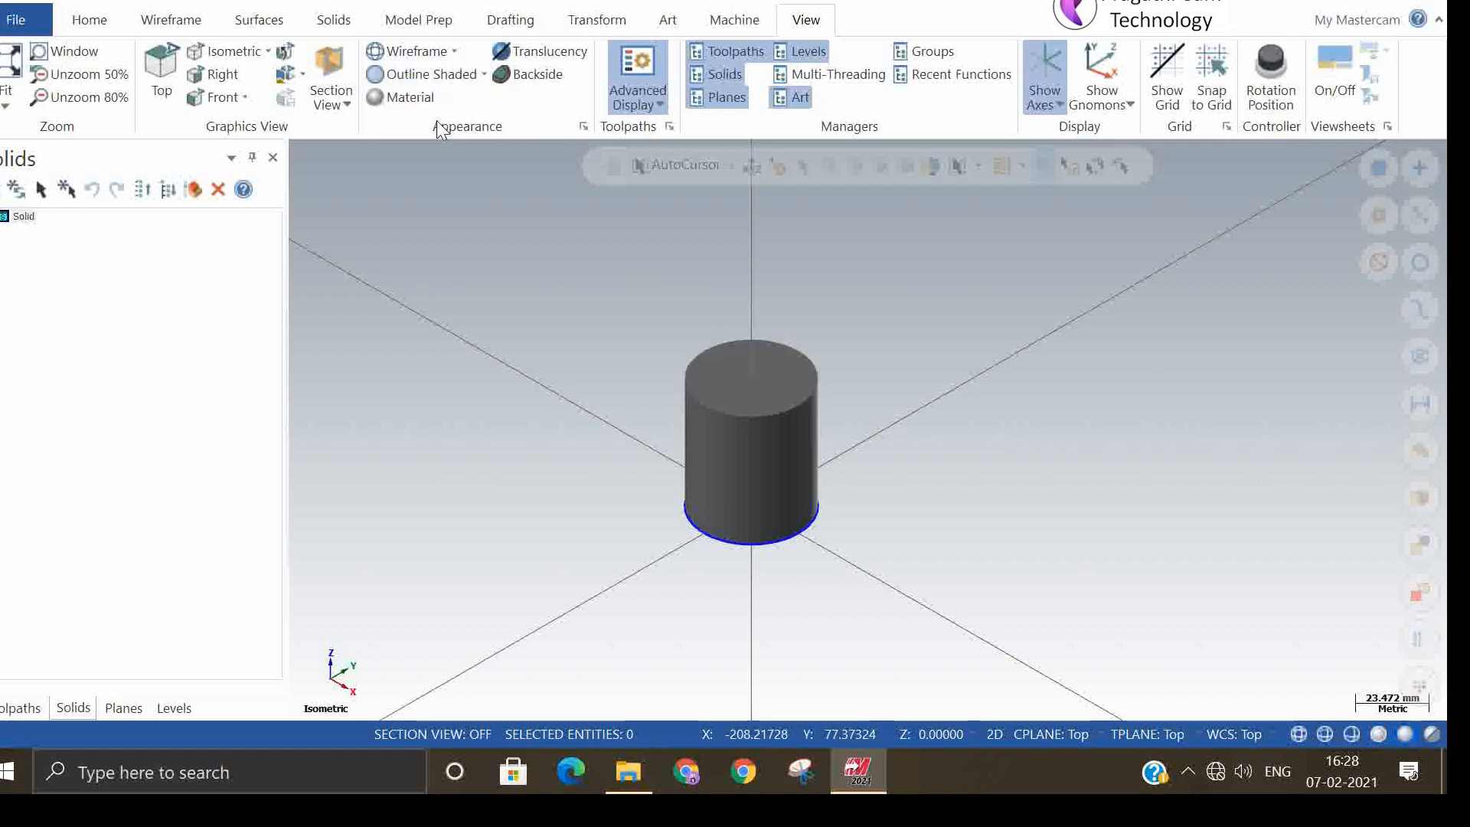
- Compare the Outline Shaded and Shaded appearances on the cylinder again, finishing with Outline Shaded
left_click(468, 74)
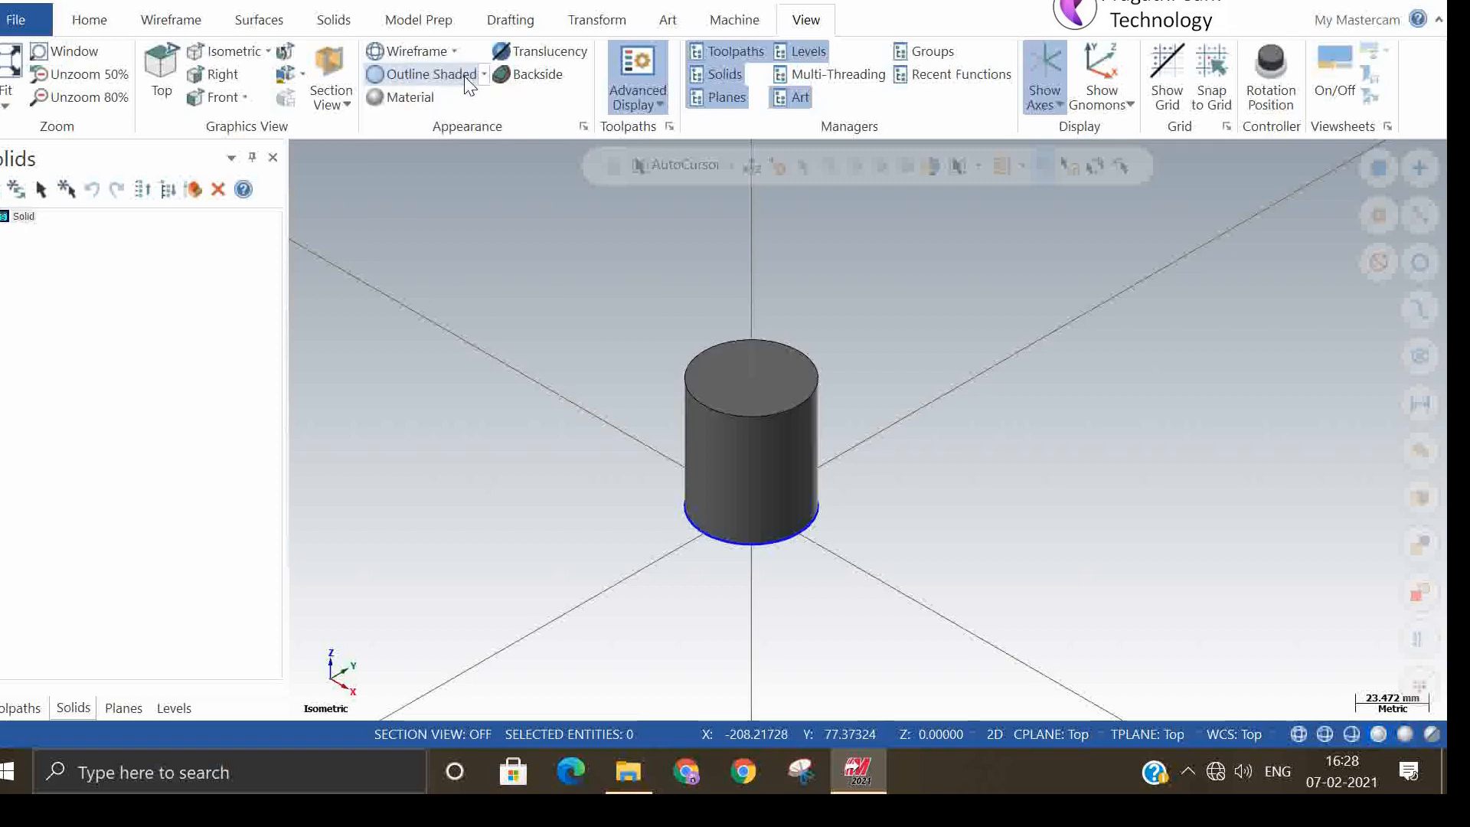
left_click(482, 73)
left_click(444, 122)
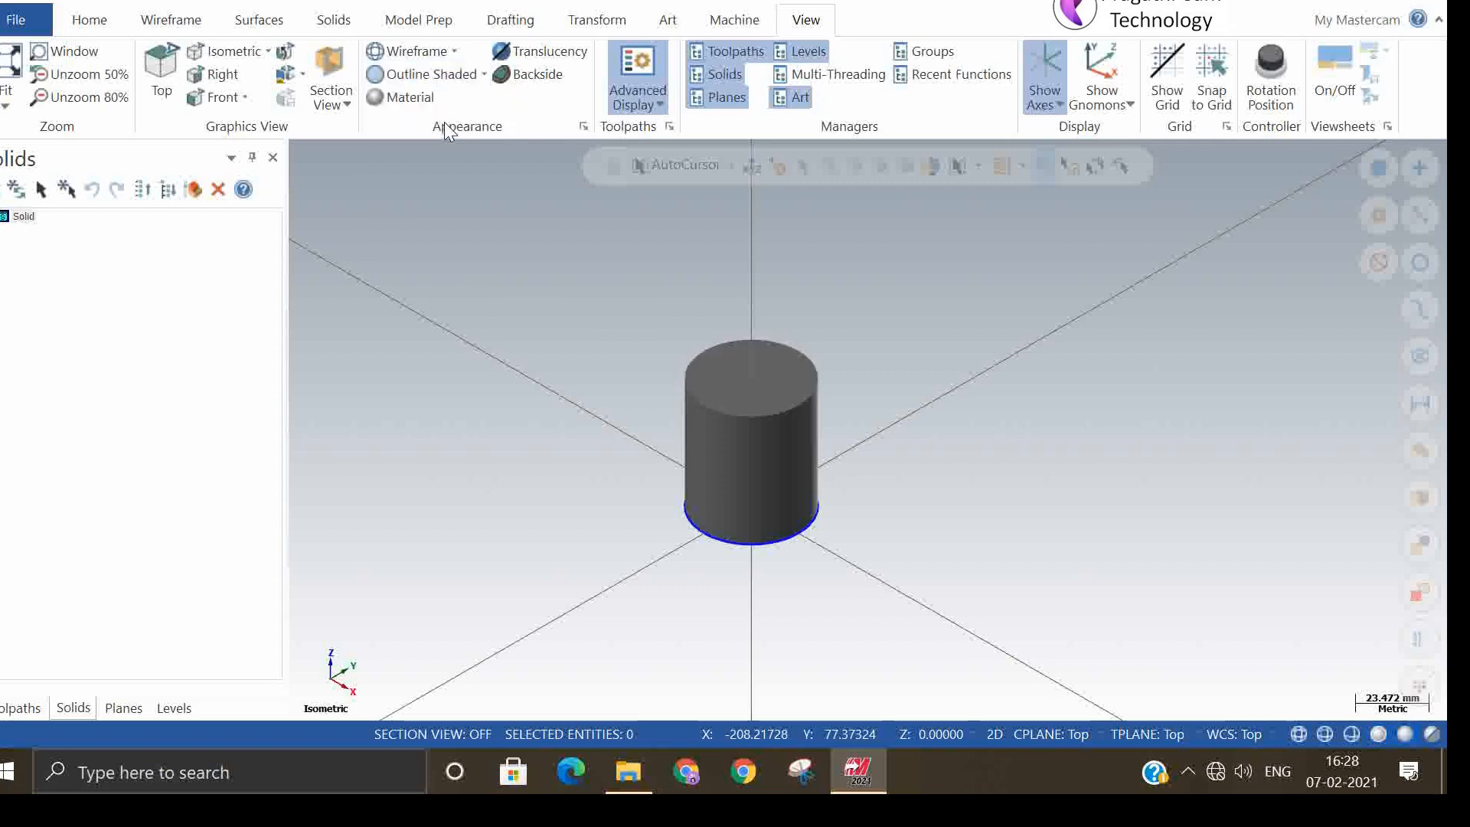
left_click(484, 74)
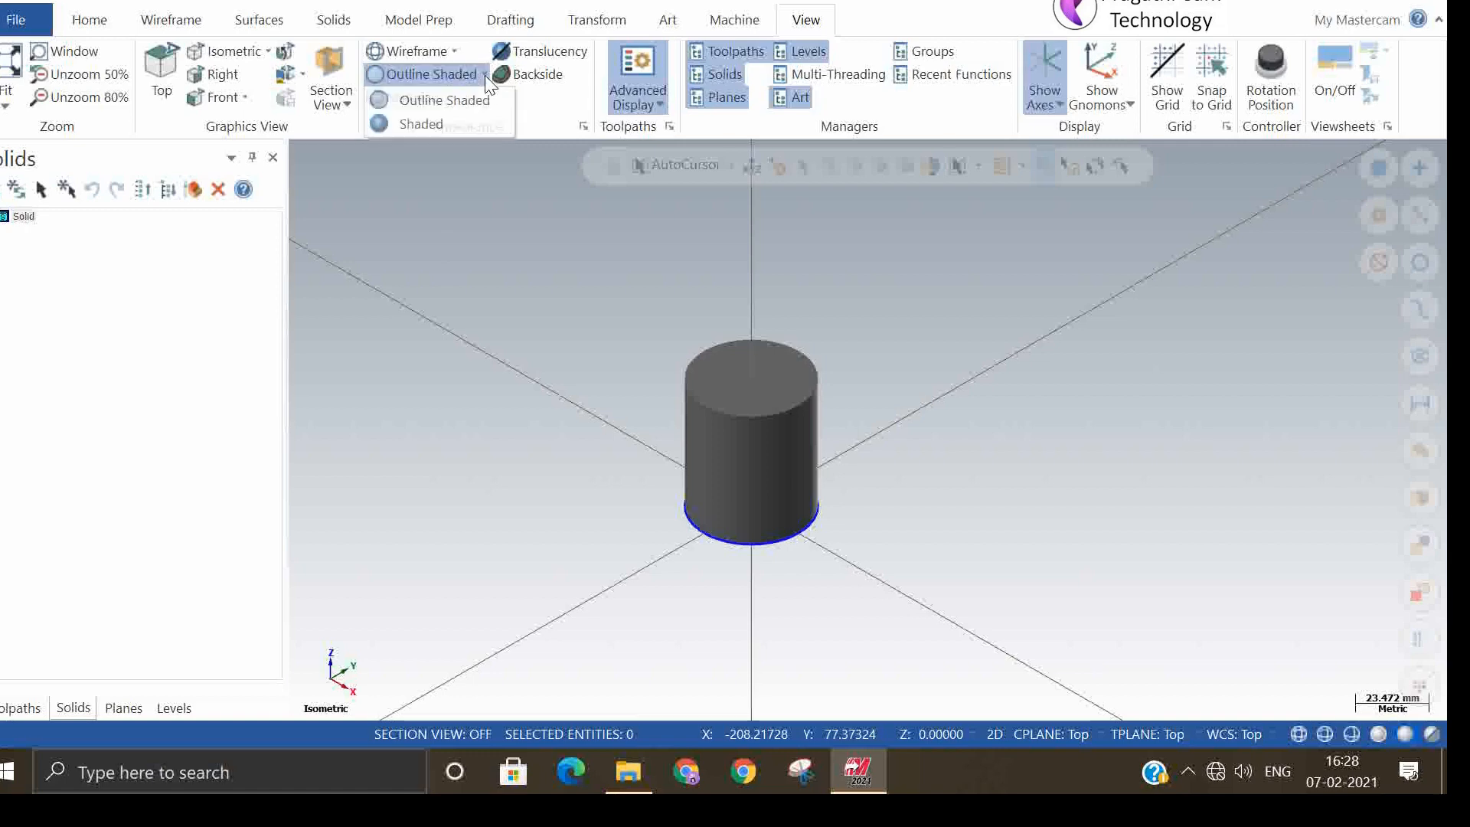
left_click(443, 107)
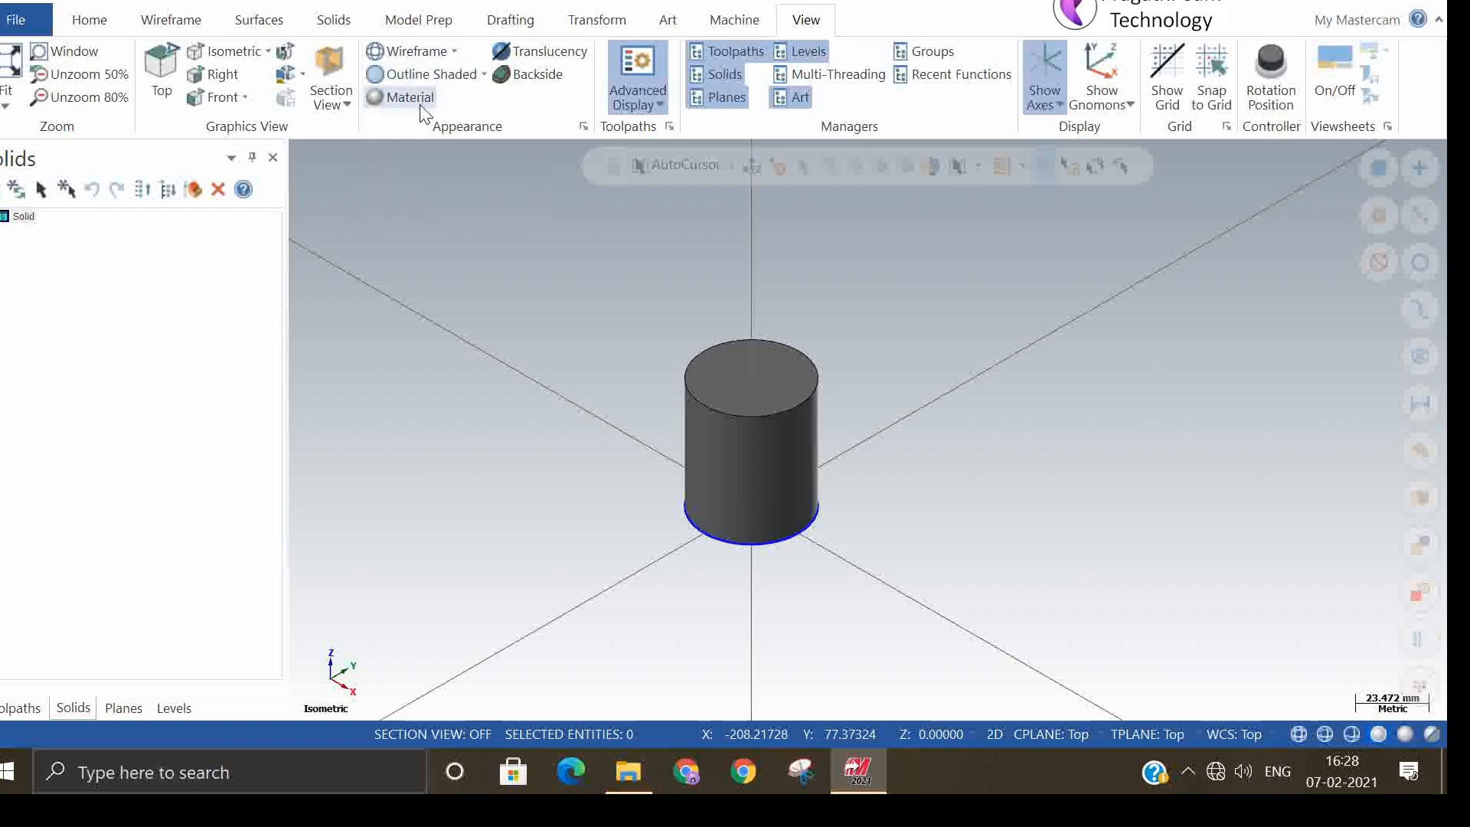
- Compare the cylinder with and without the Material appearance, leaving Material on, and view the Shading settings without changing them
left_click(422, 108)
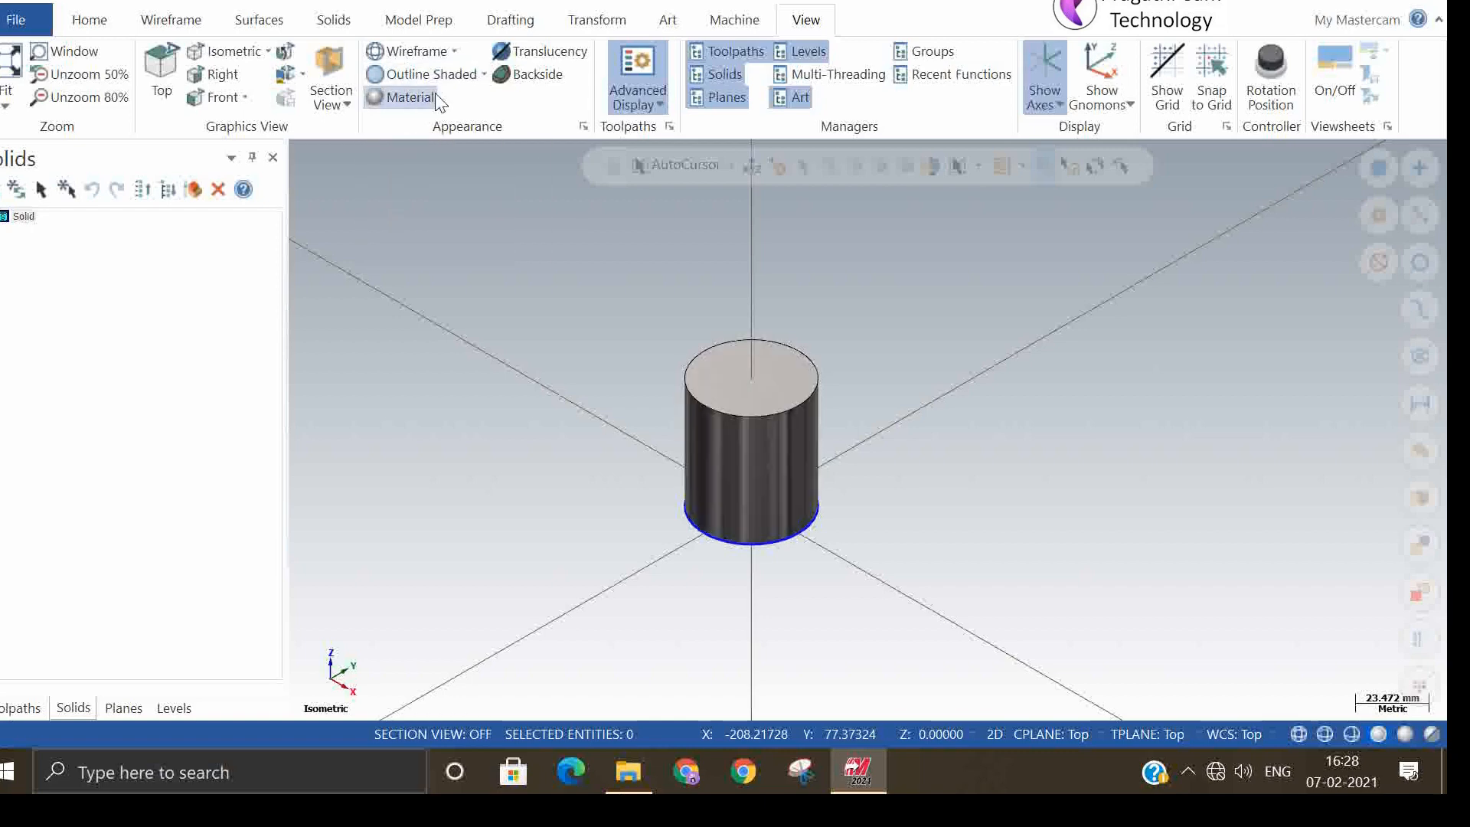
left_click(411, 92)
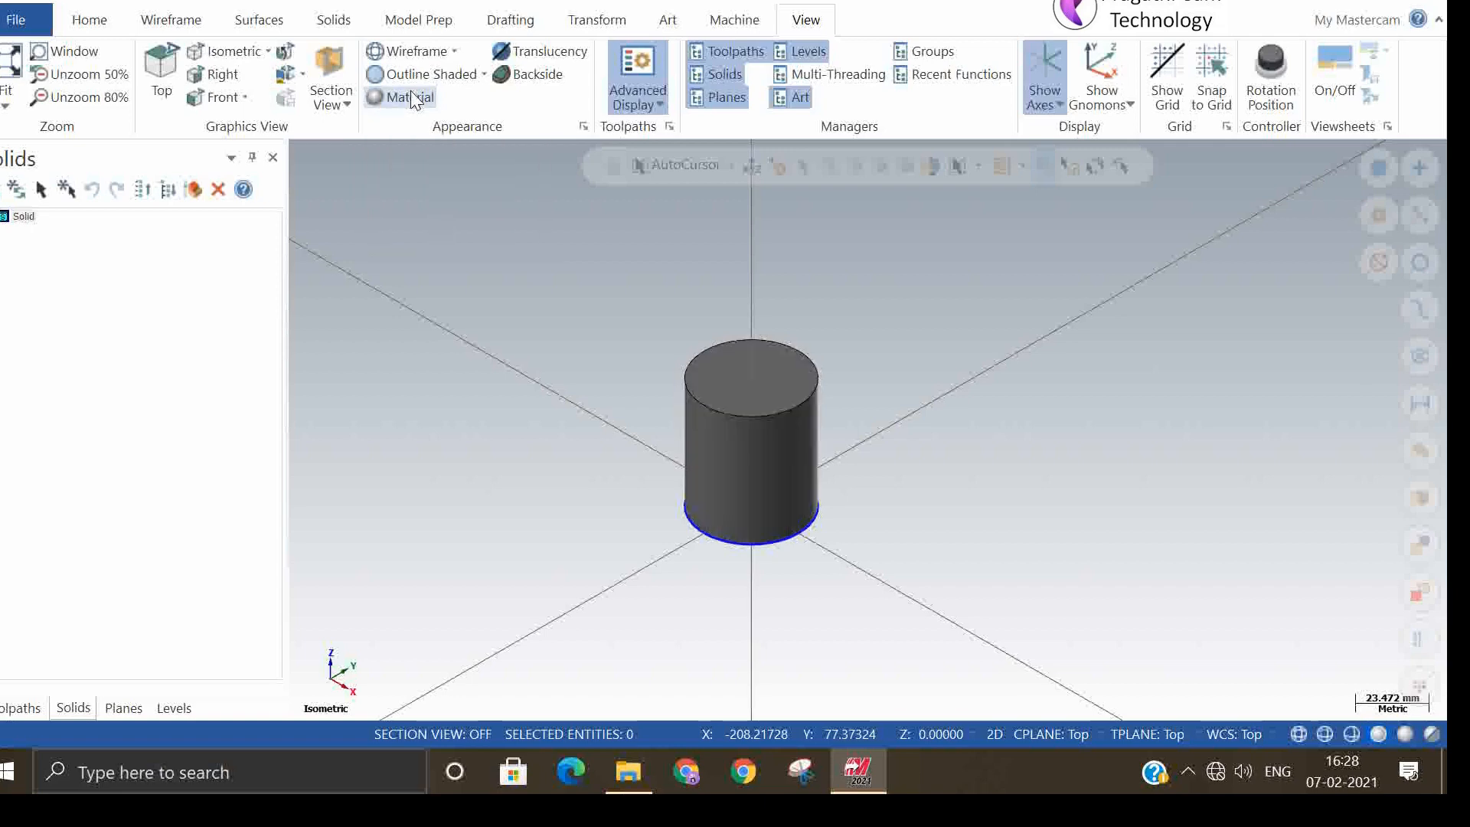
left_click(410, 90)
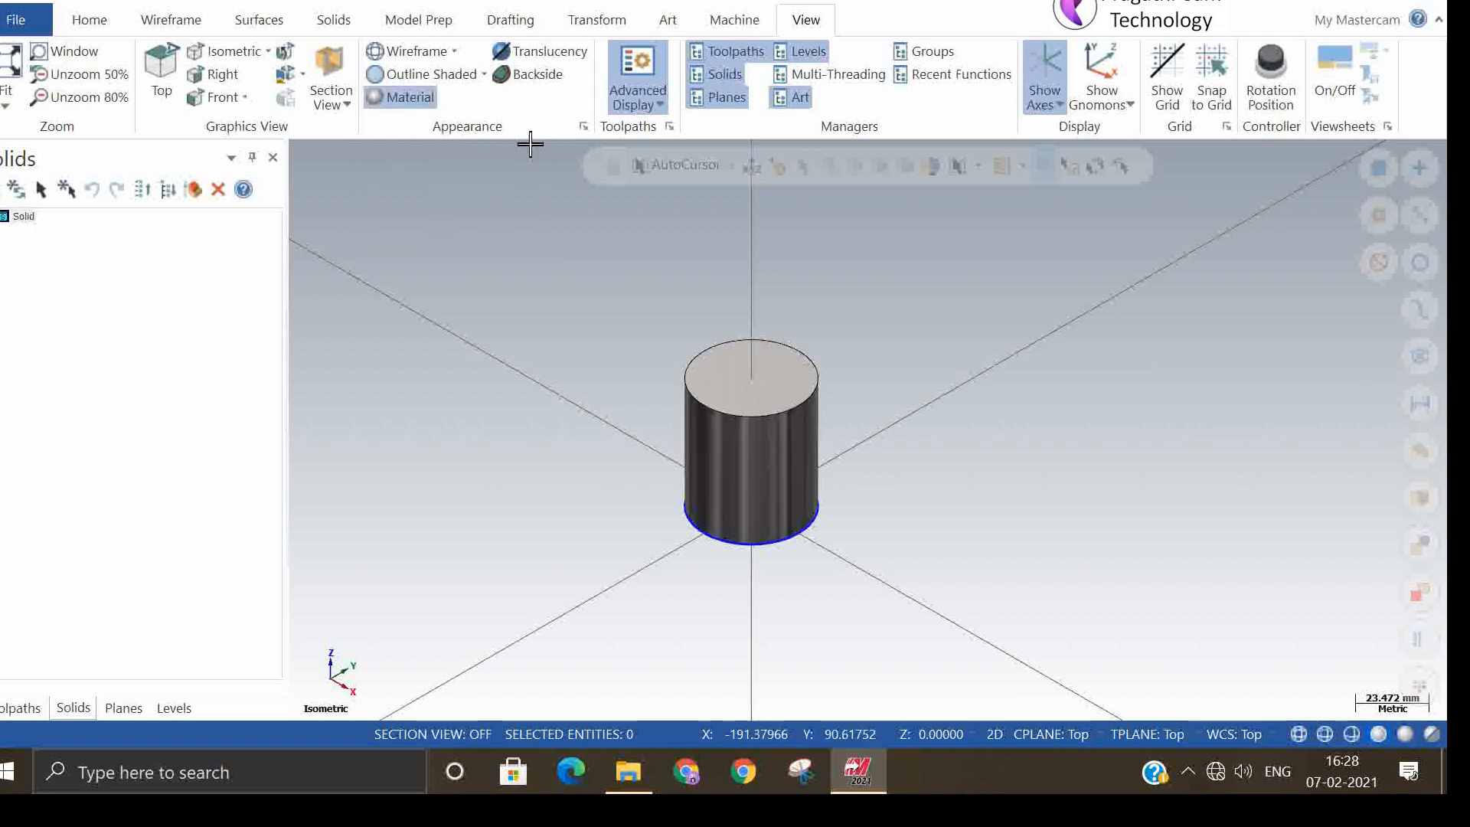
left_click(583, 125)
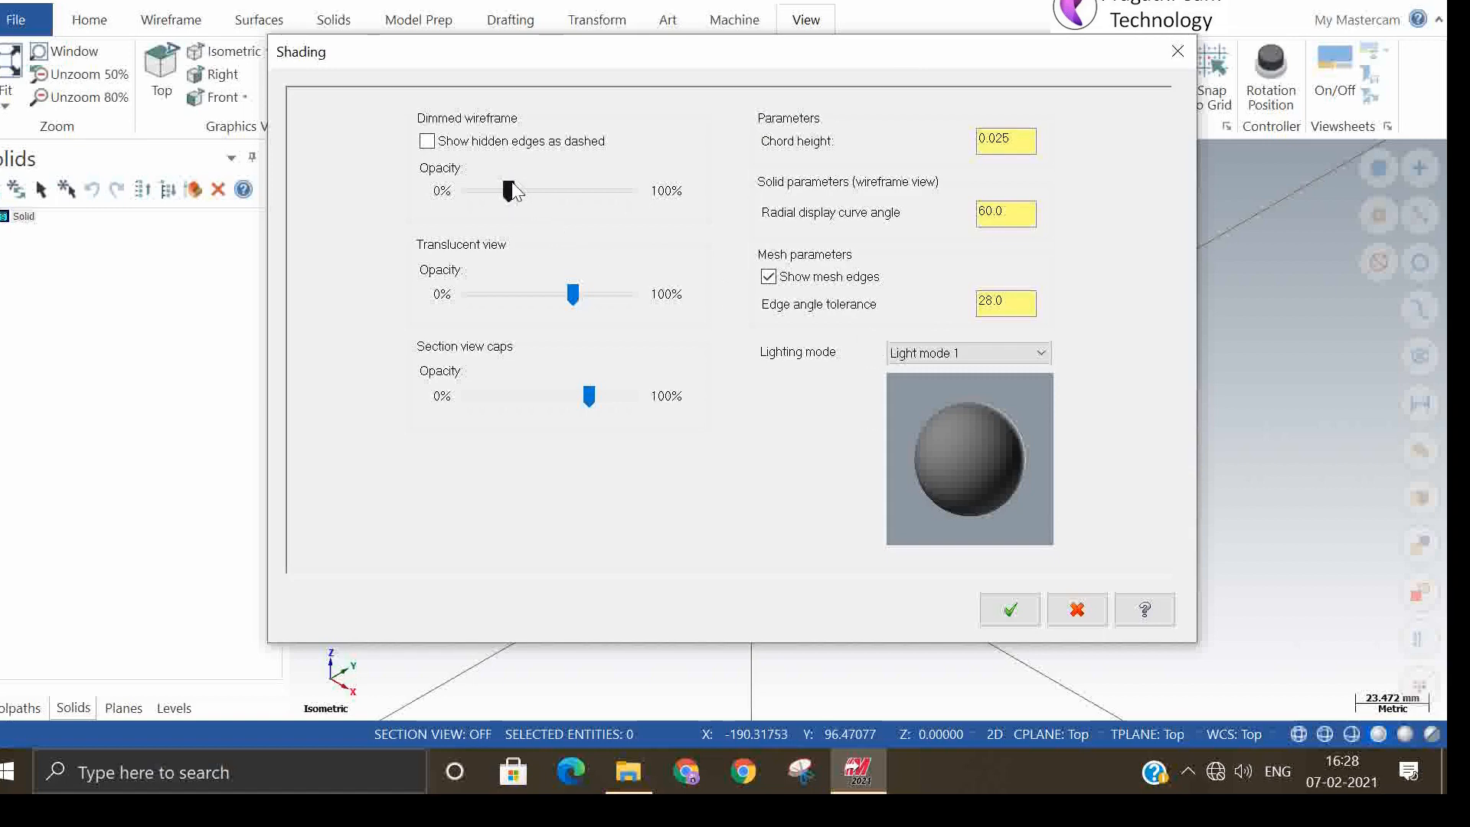
left_click(1072, 608)
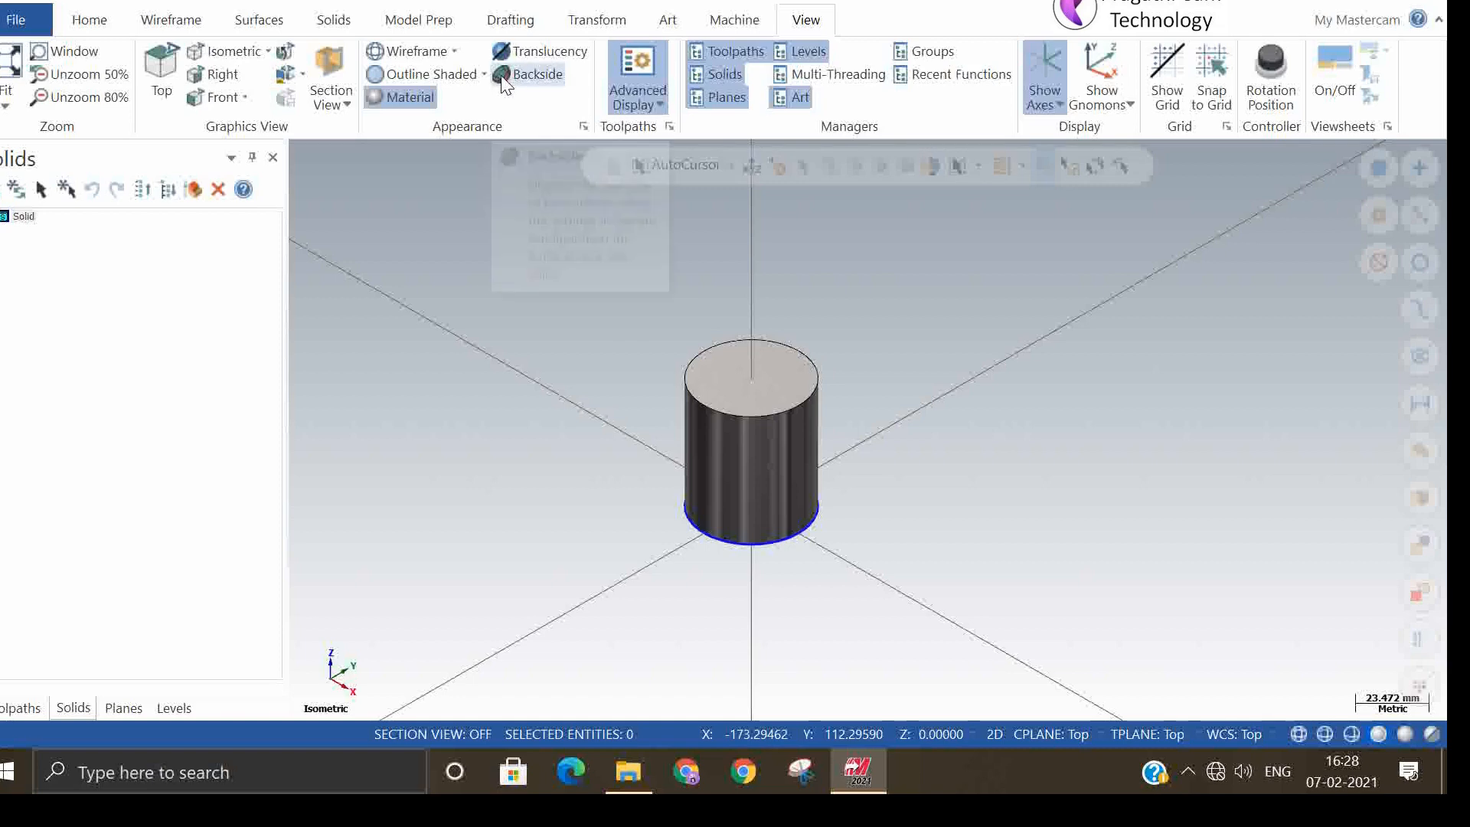
- Inspect the cylinder from a tilted angle with Translucency on, and switch it to the Backside appearance with Translucency off
left_click(547, 52)
scroll(991, 490, "up", 5)
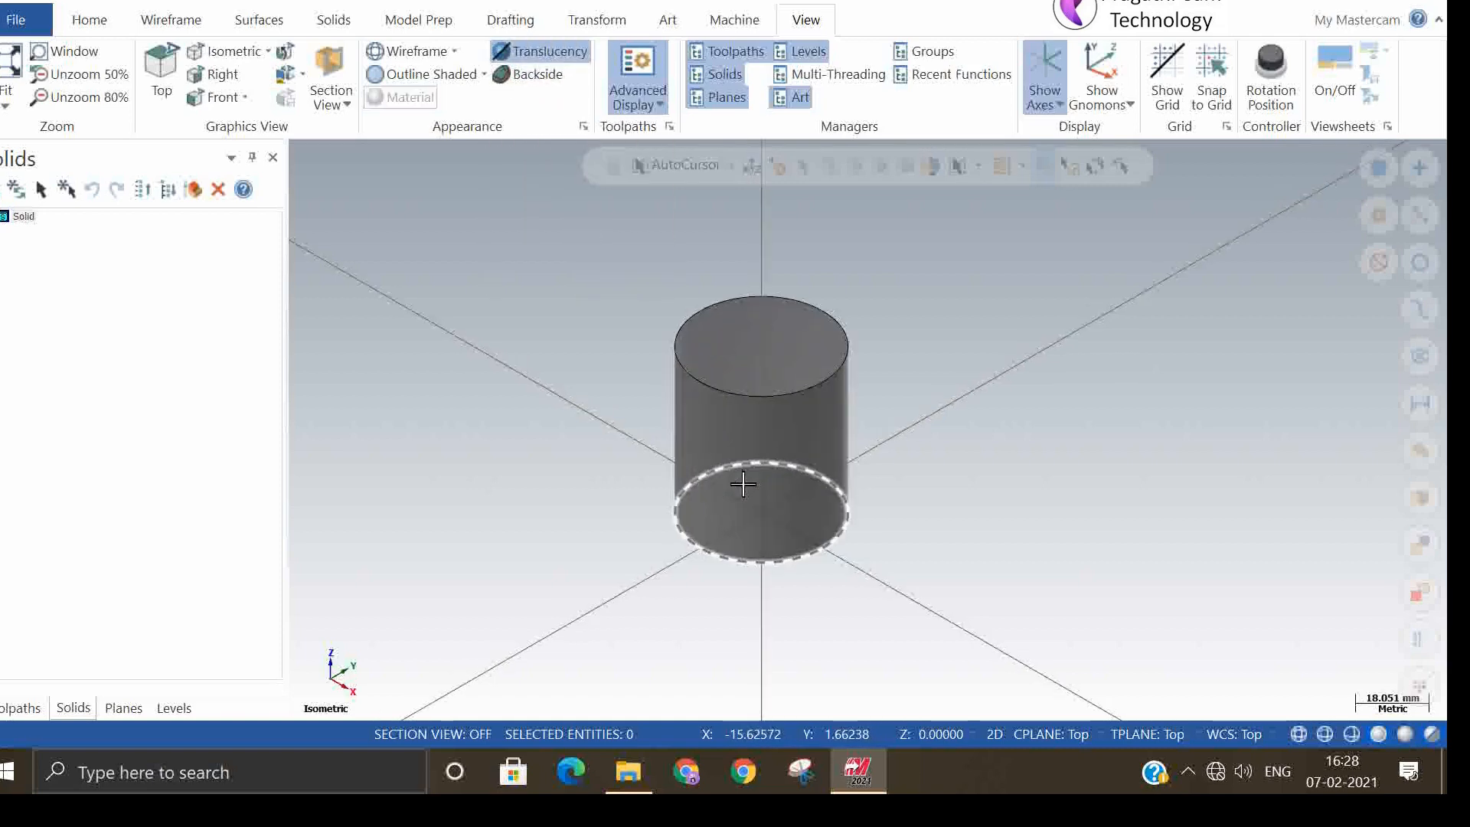
middle_click_drag(991, 442, 994, 523)
scroll(993, 522, "down", 2)
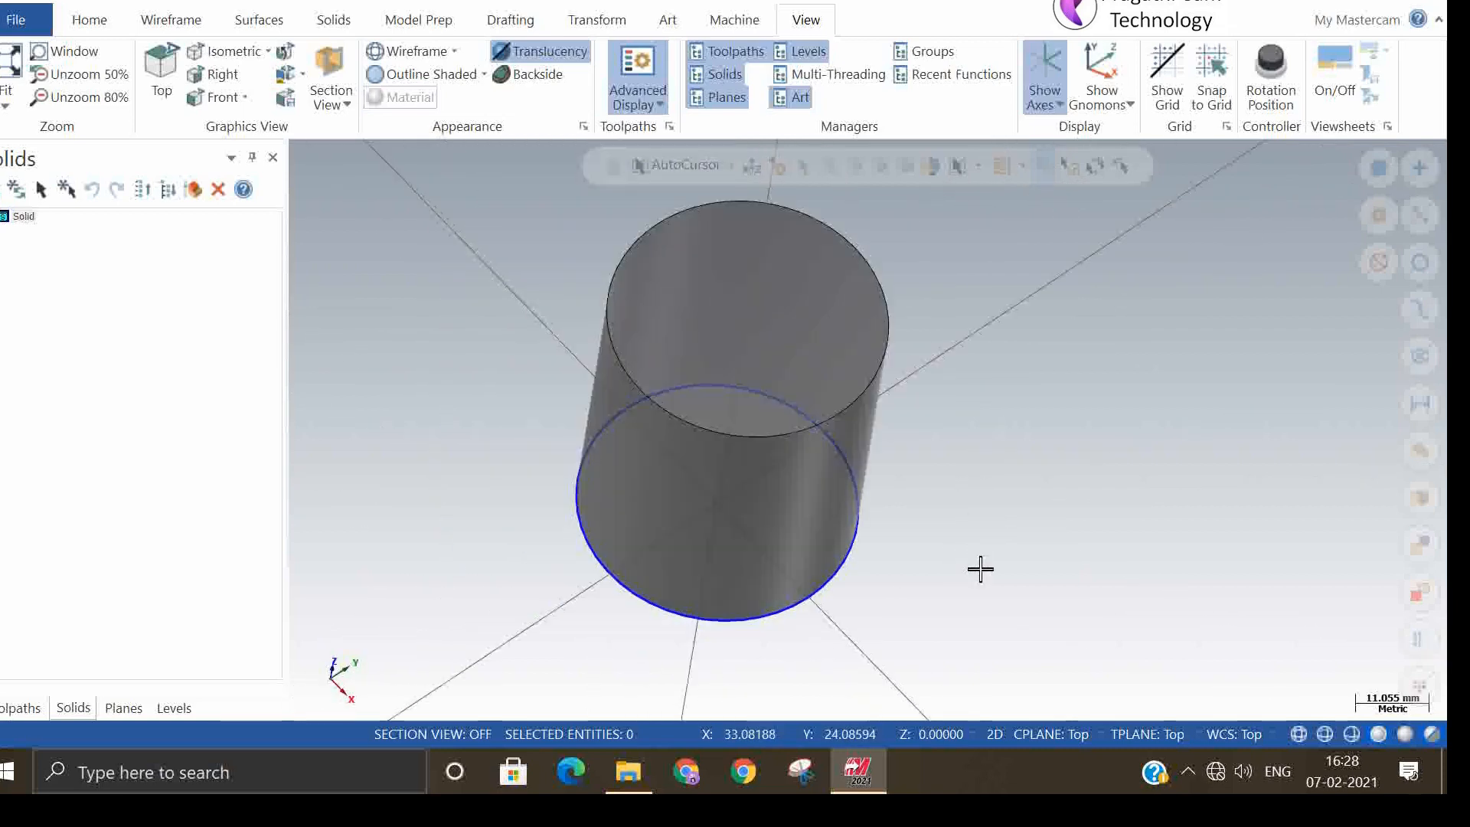
left_click(550, 76)
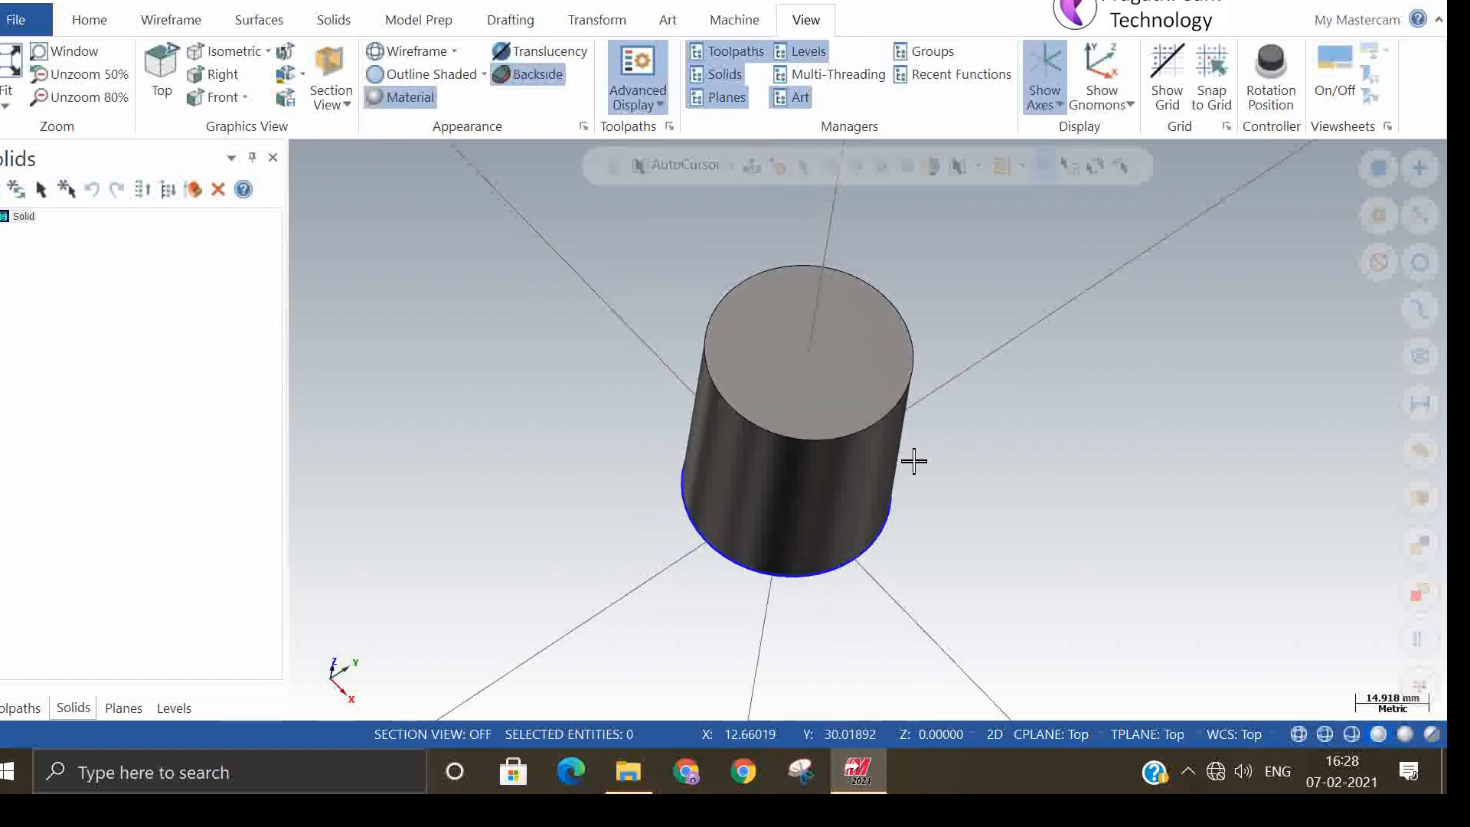
scroll(914, 460, "down", 2)
- In the Top view, draw a circle about 25.6 mm in diameter centred on the origin, taking the construction depth from the same point
right_click(496, 303)
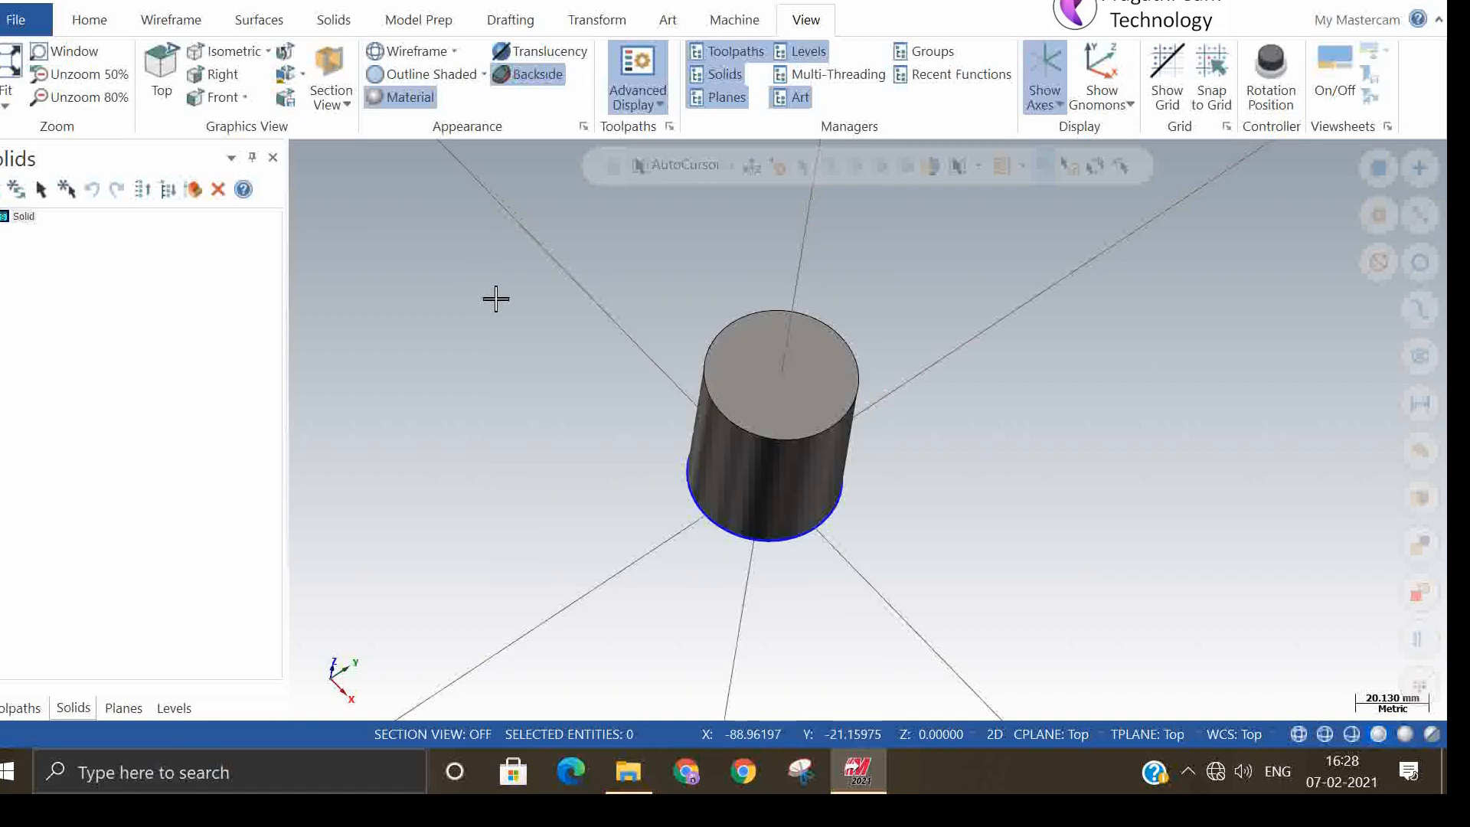
right_click(499, 301)
left_click(565, 423)
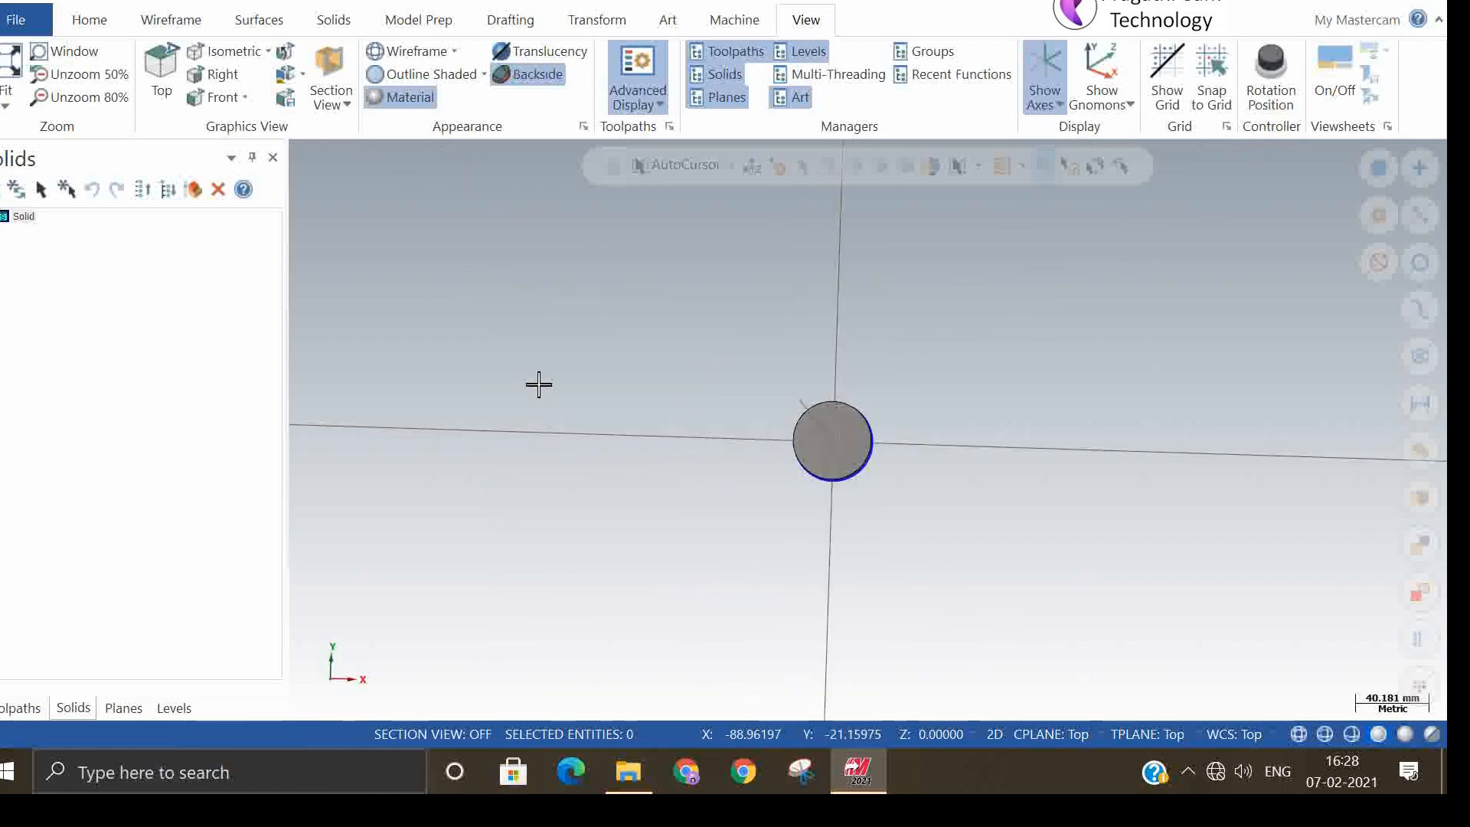
left_click(170, 21)
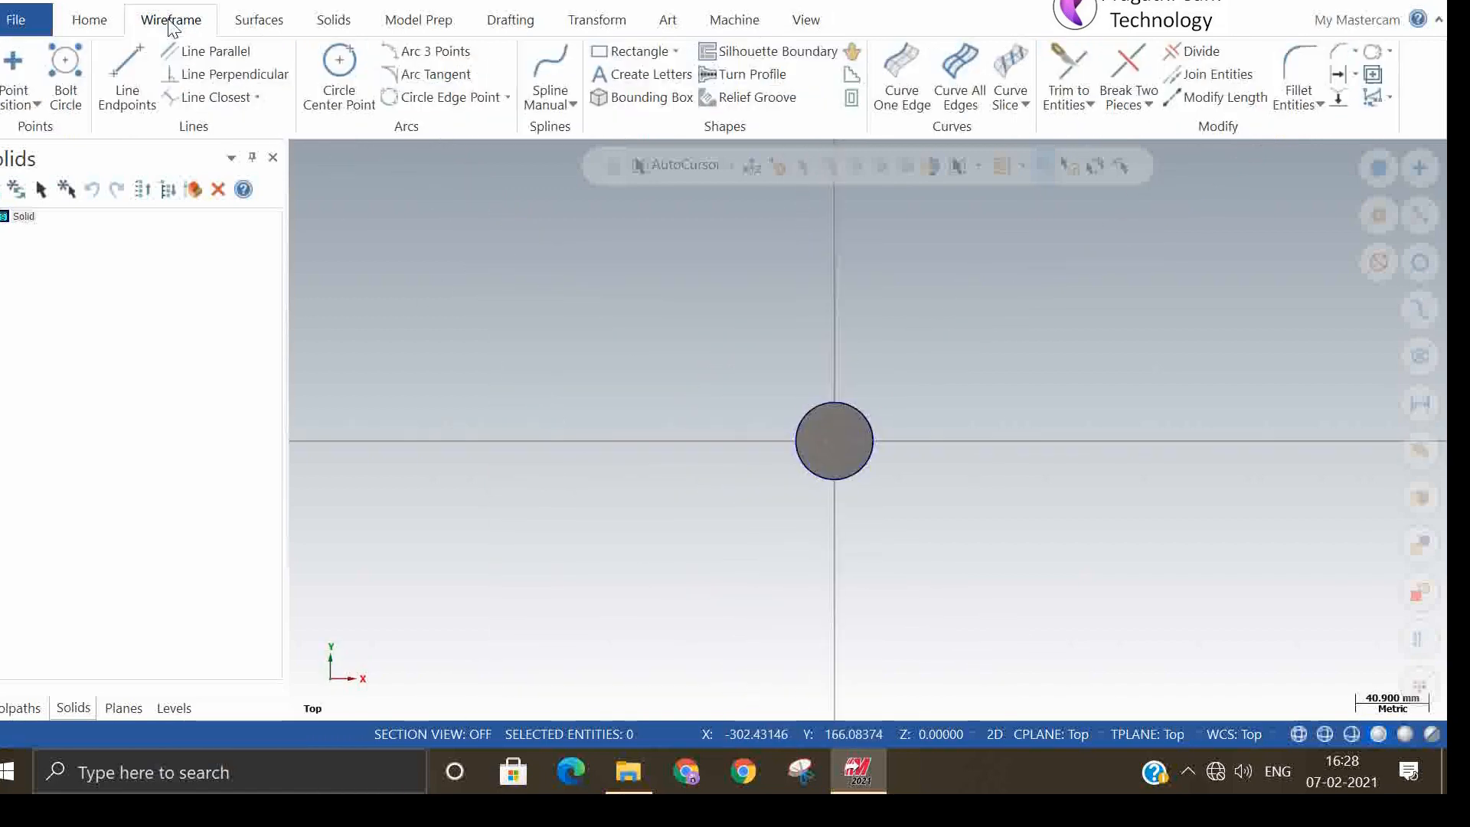
left_click(339, 62)
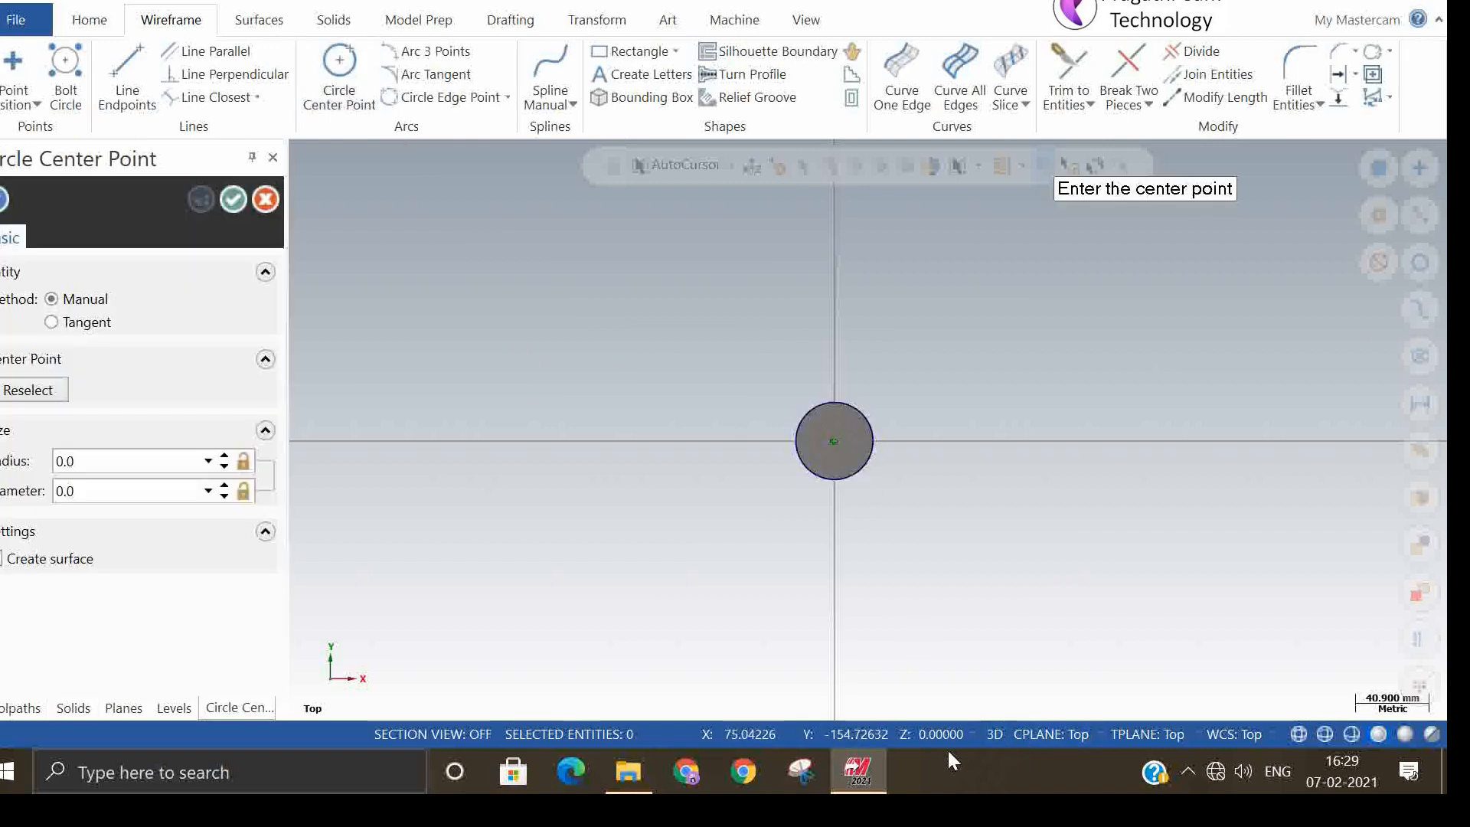
left_click(914, 736)
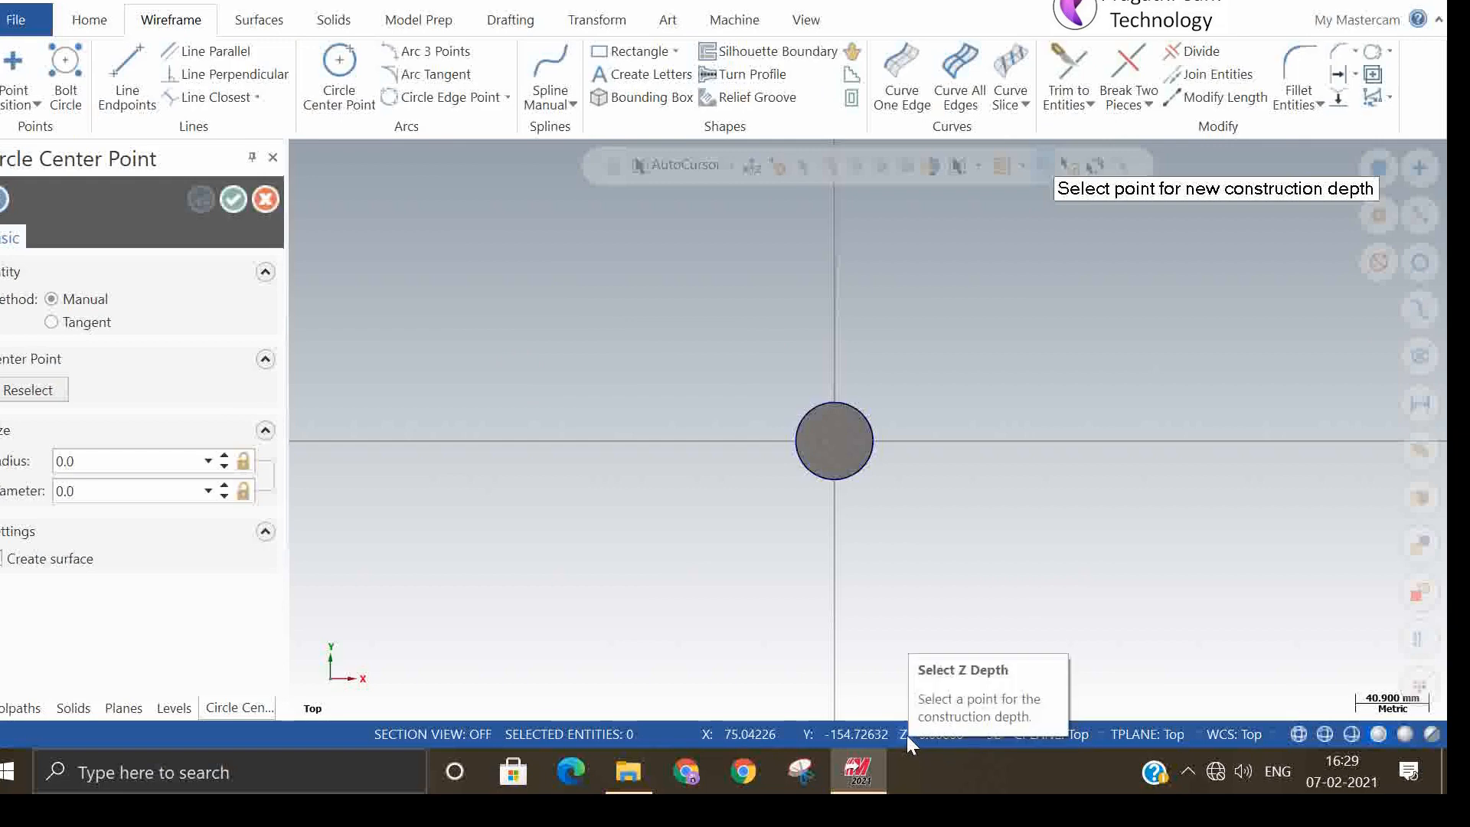
left_click(834, 441)
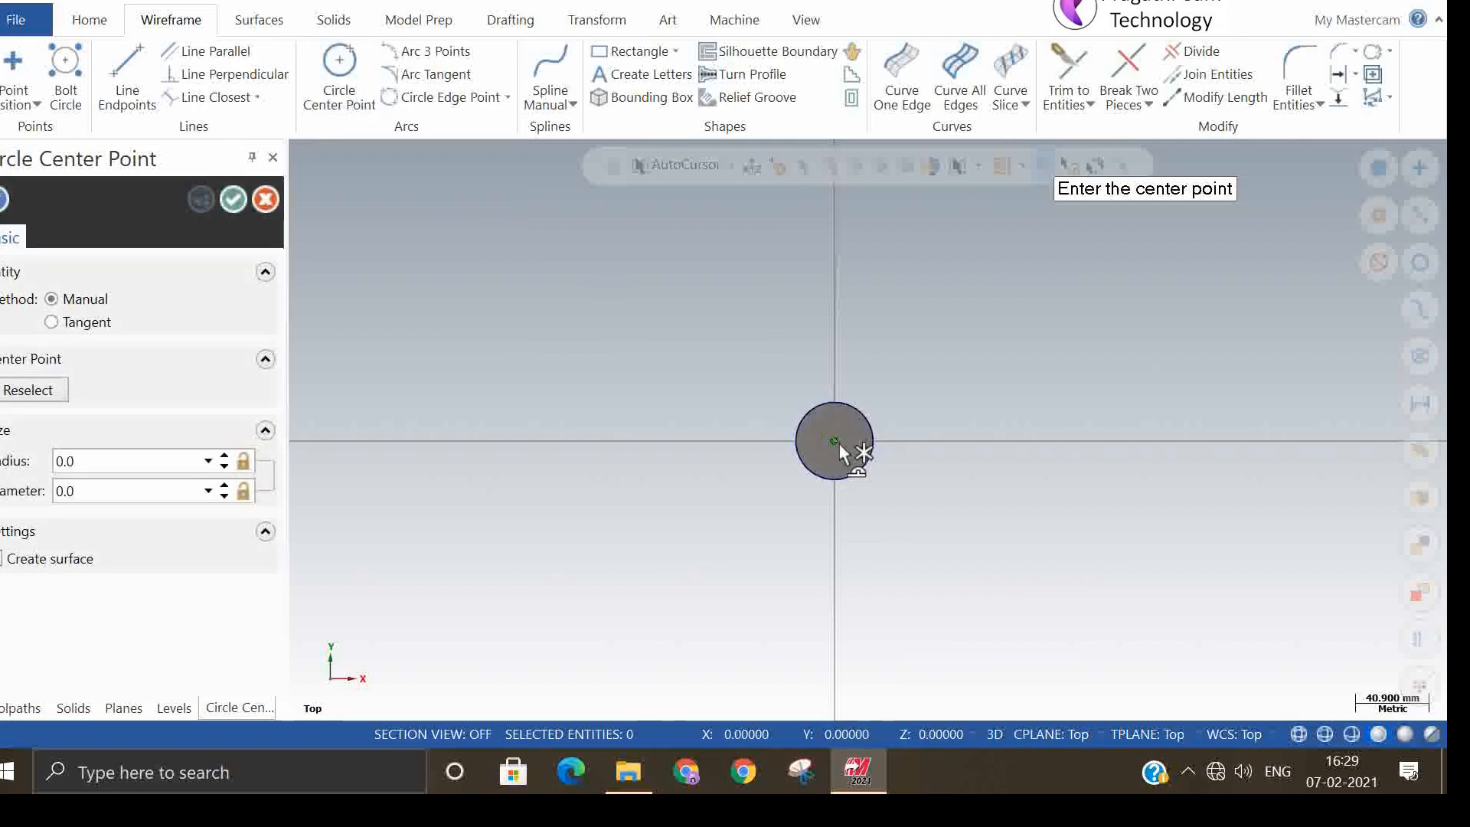
left_click(835, 441)
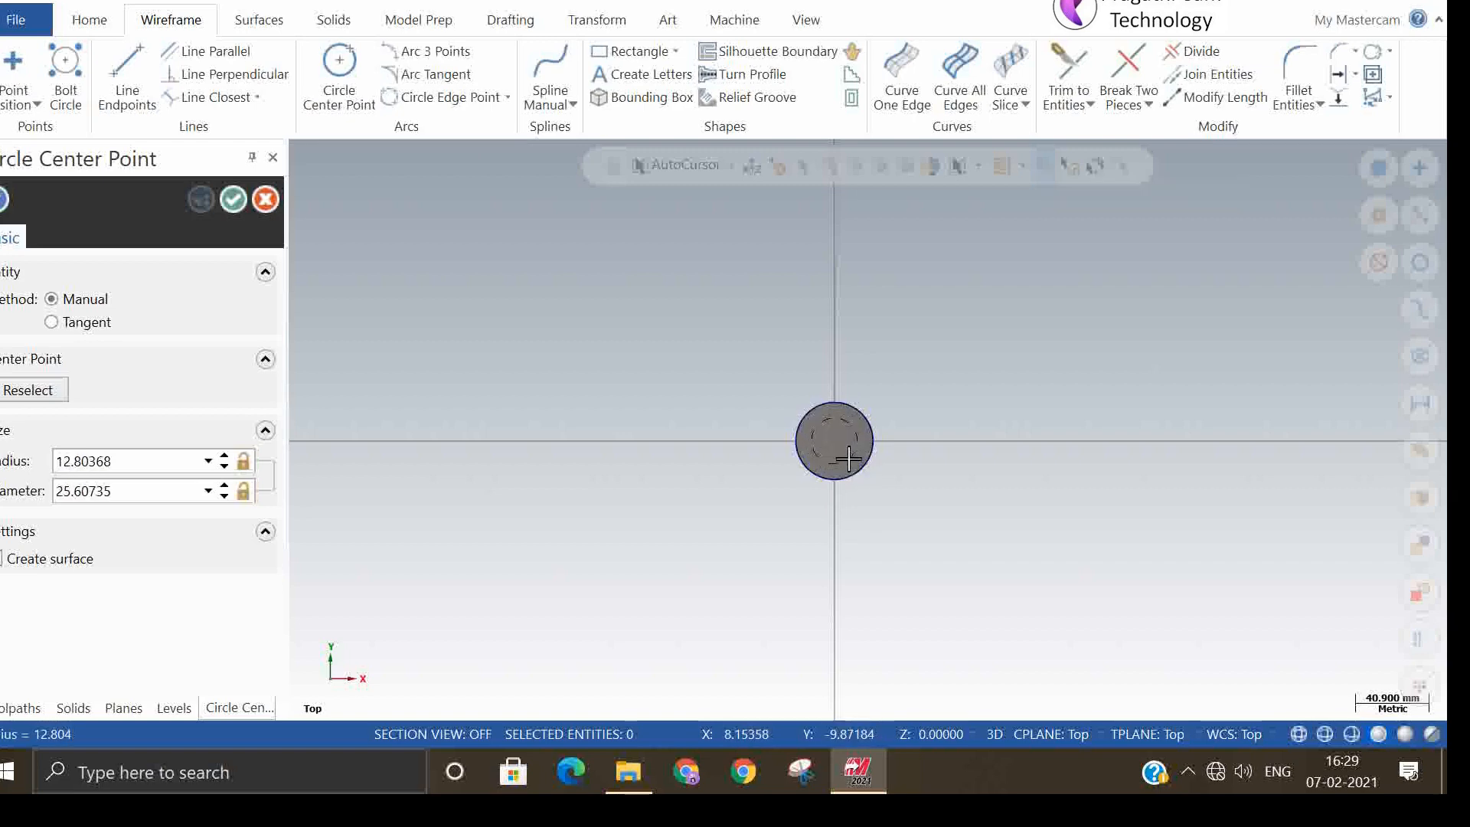
left_click(849, 459)
left_click(225, 199)
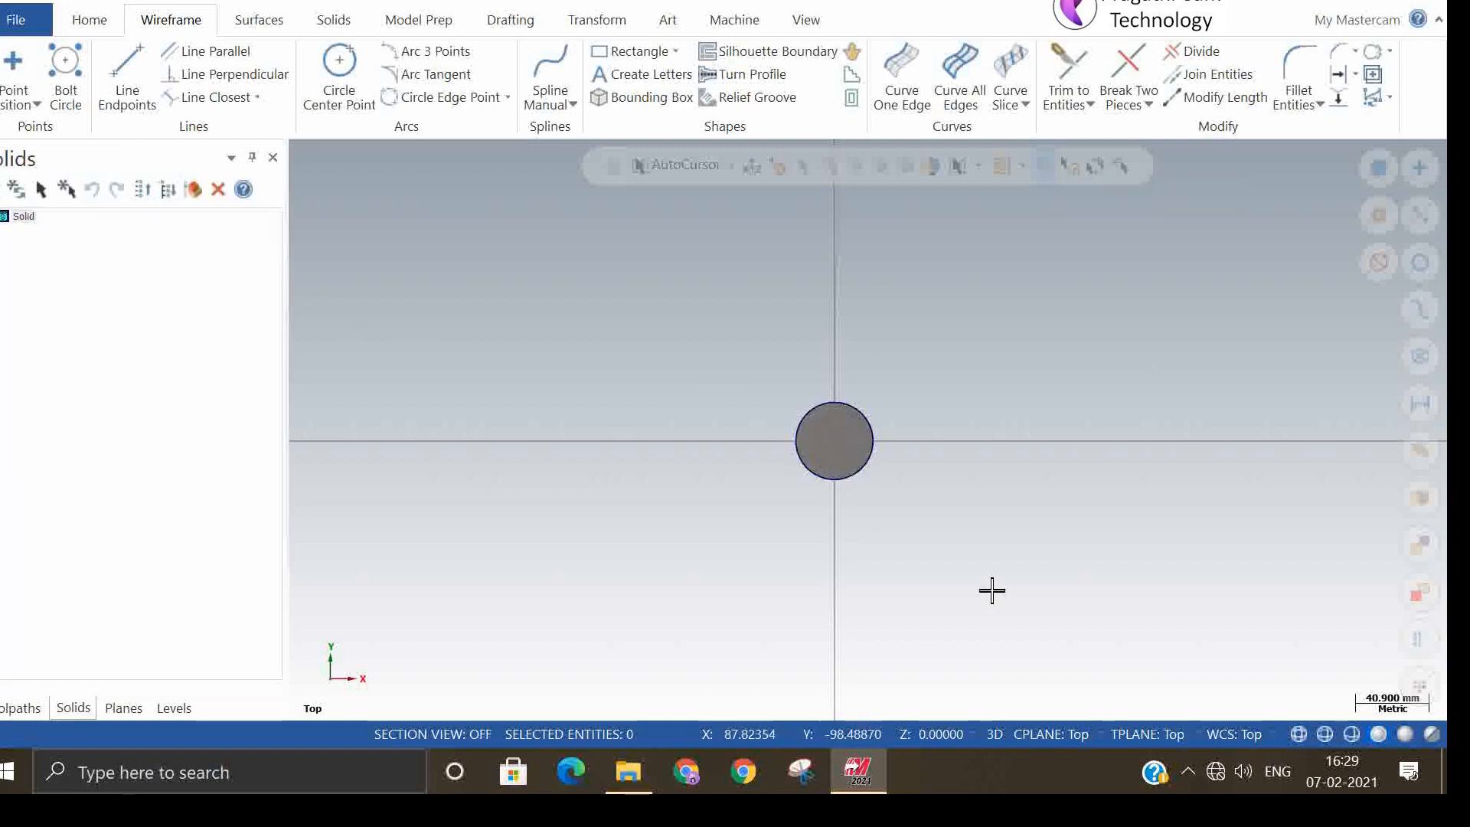
- Extrude the inner circle 50 mm as a Cut body operation through the cylinder
middle_click_drag(990, 590, 633, 437)
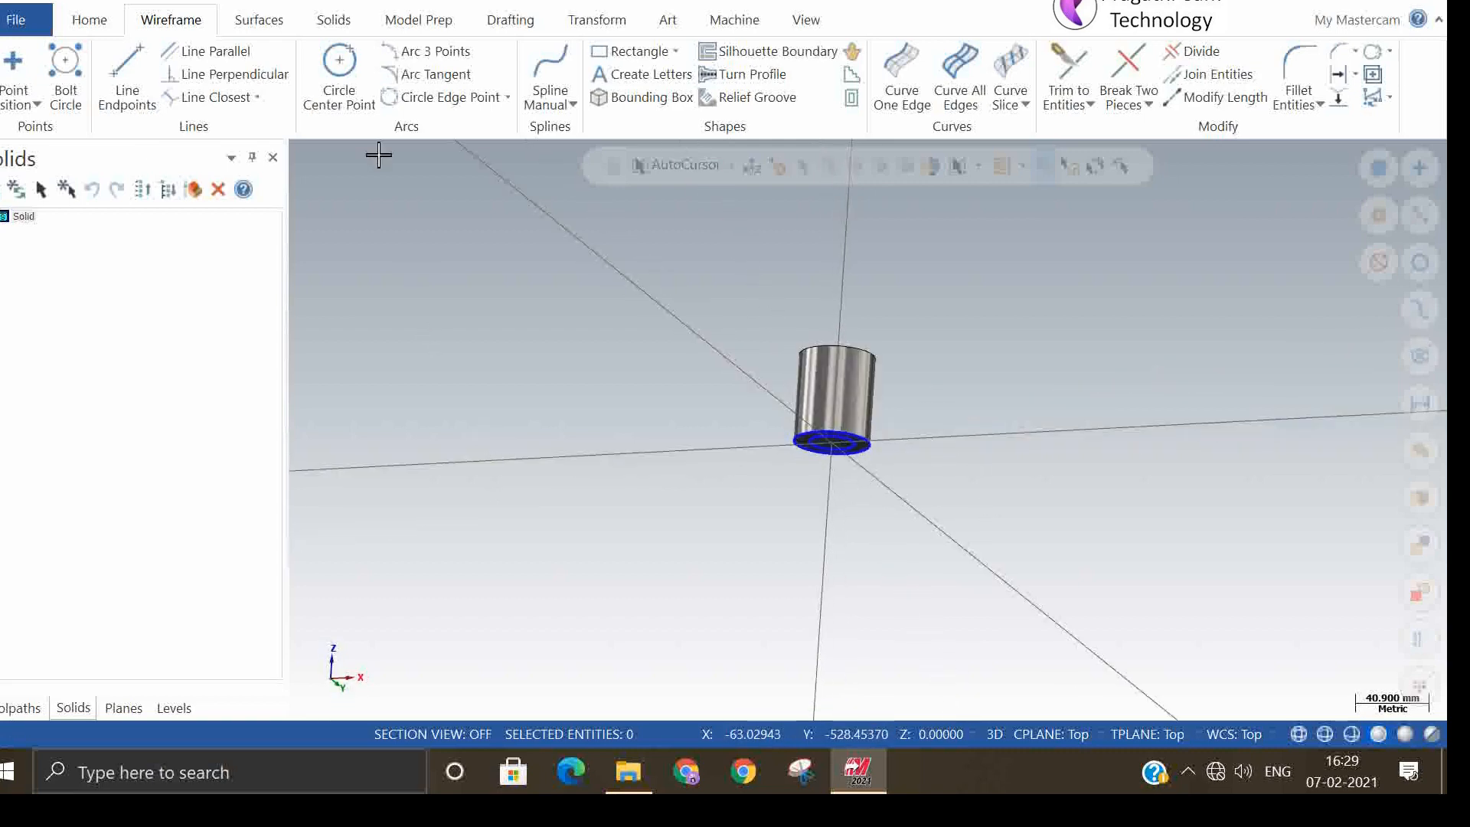
left_click(334, 20)
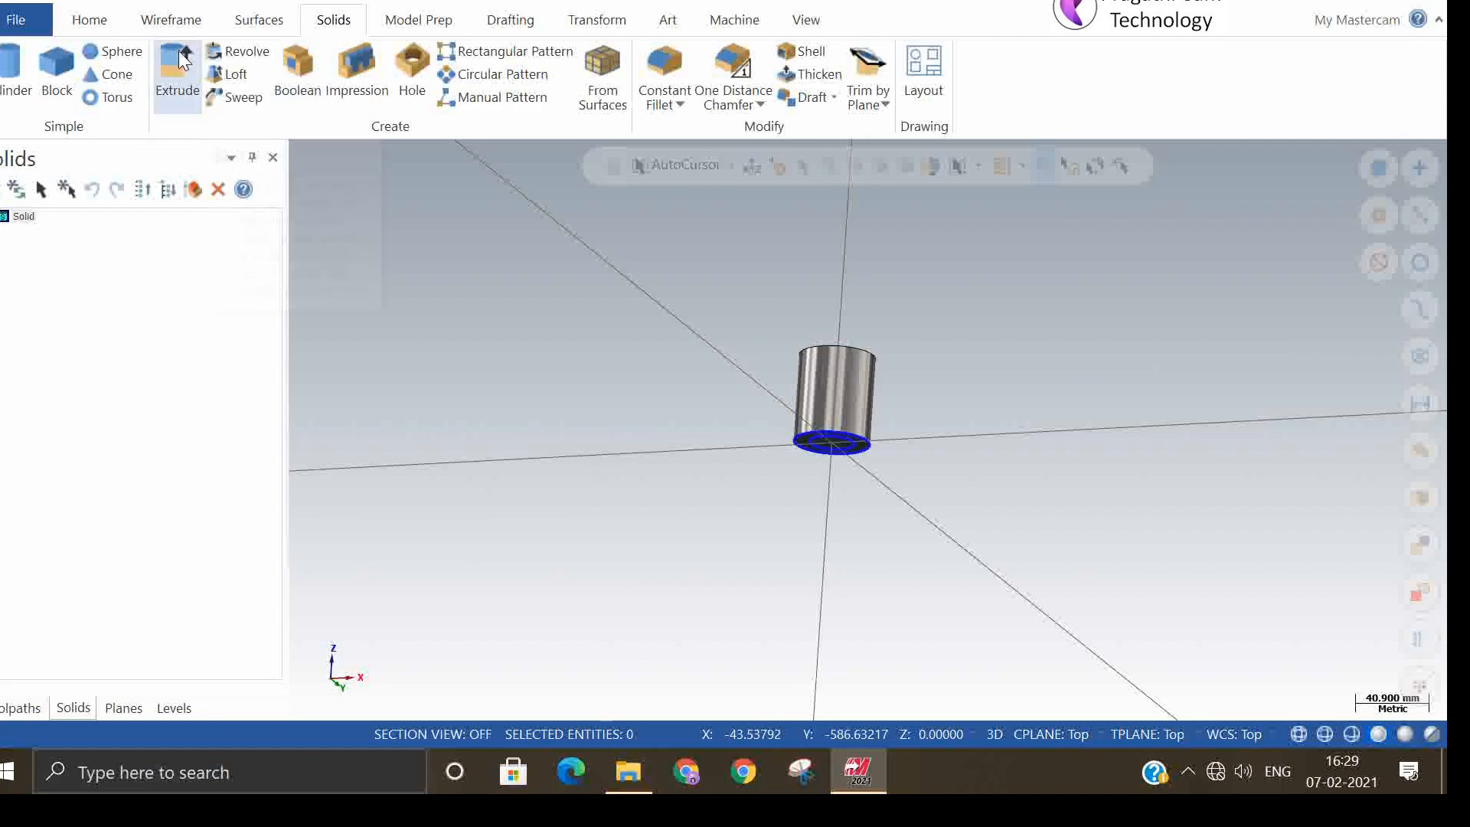
left_click(845, 442)
left_click(294, 748)
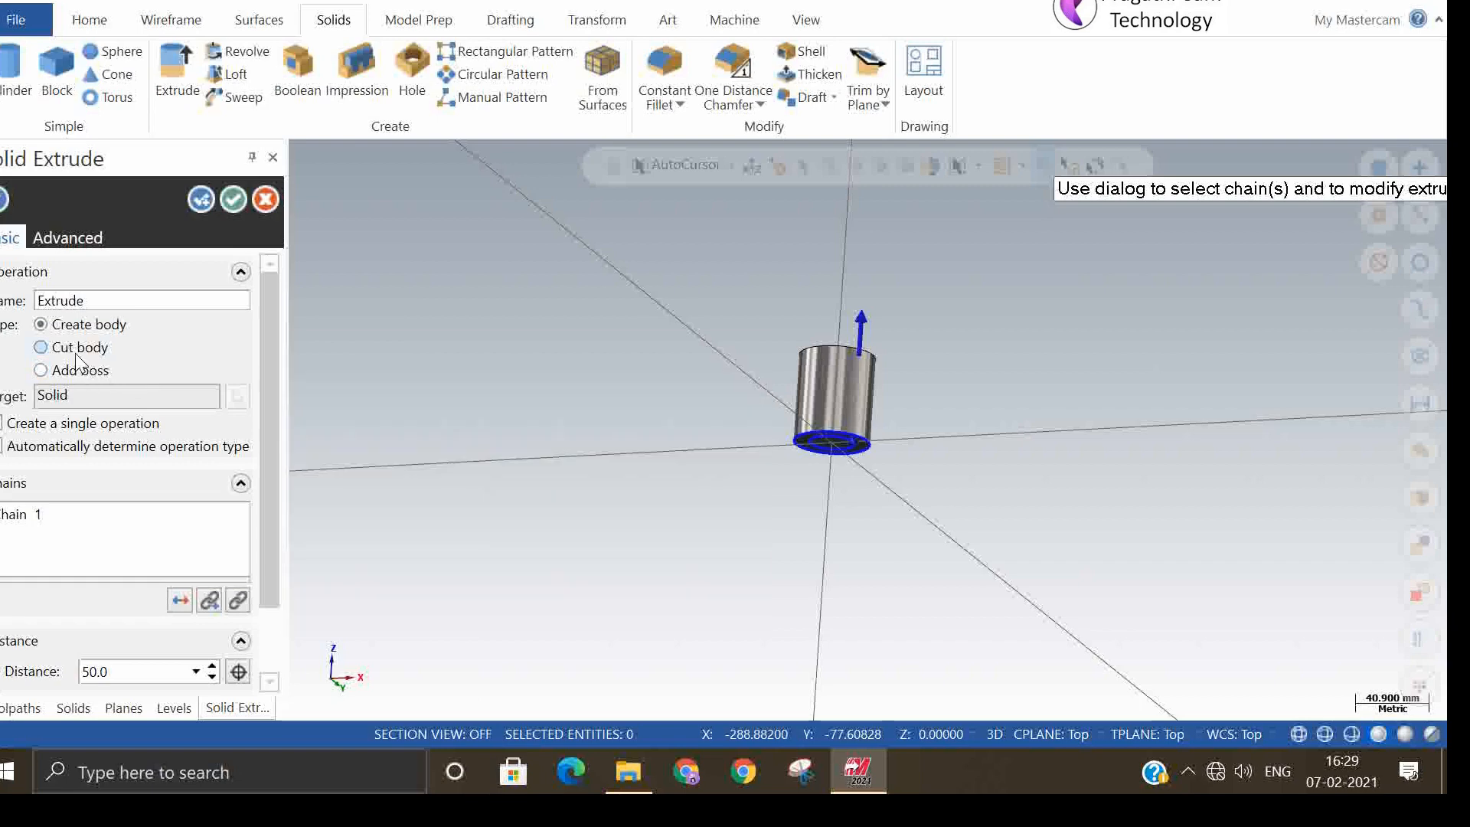
left_click(77, 350)
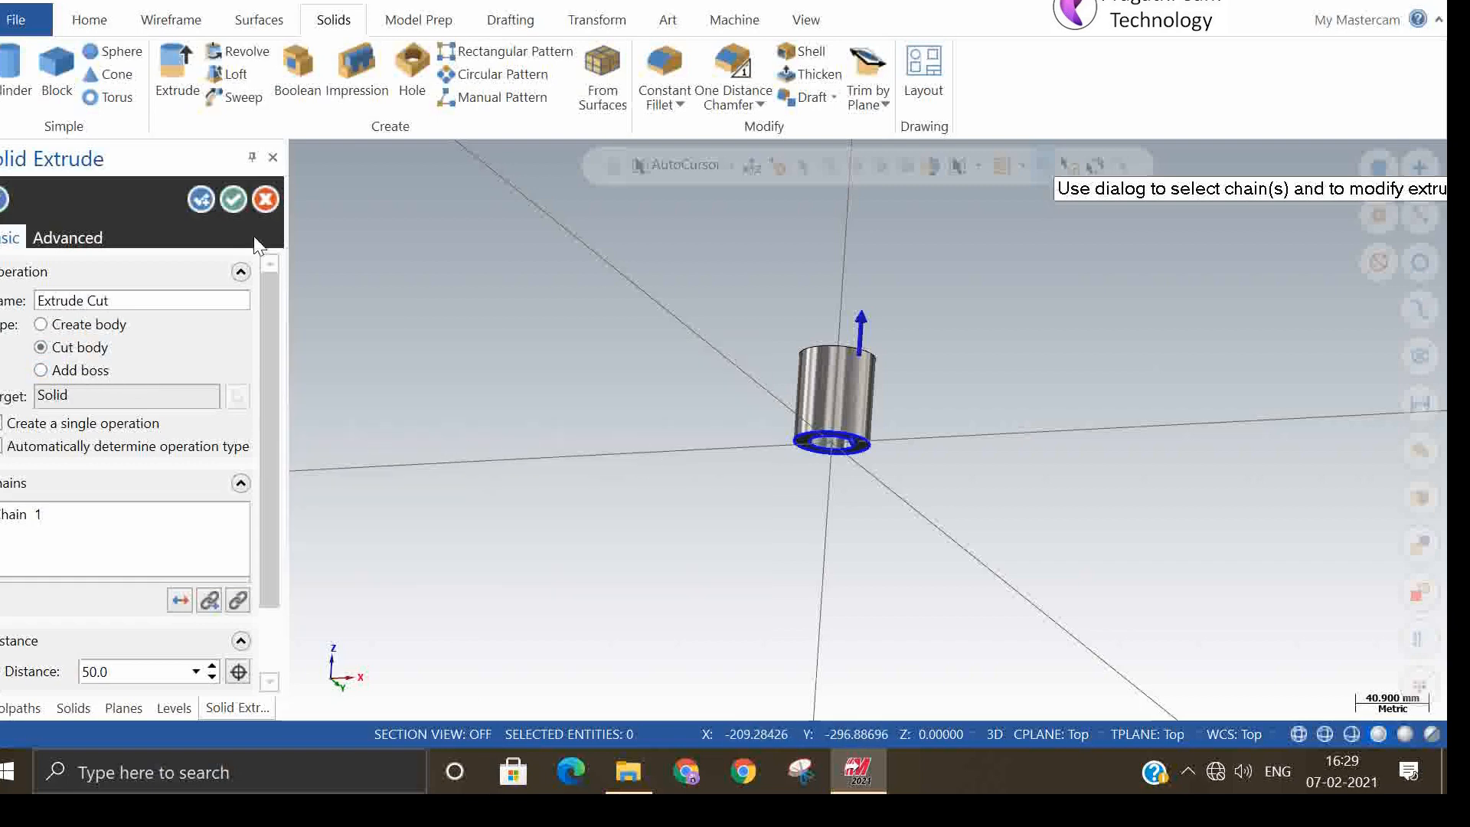
left_click(234, 199)
- From the Isometric view, inspect the hollow cylinder with Translucency on, and turn off both Translucency and Backside
right_click(576, 348)
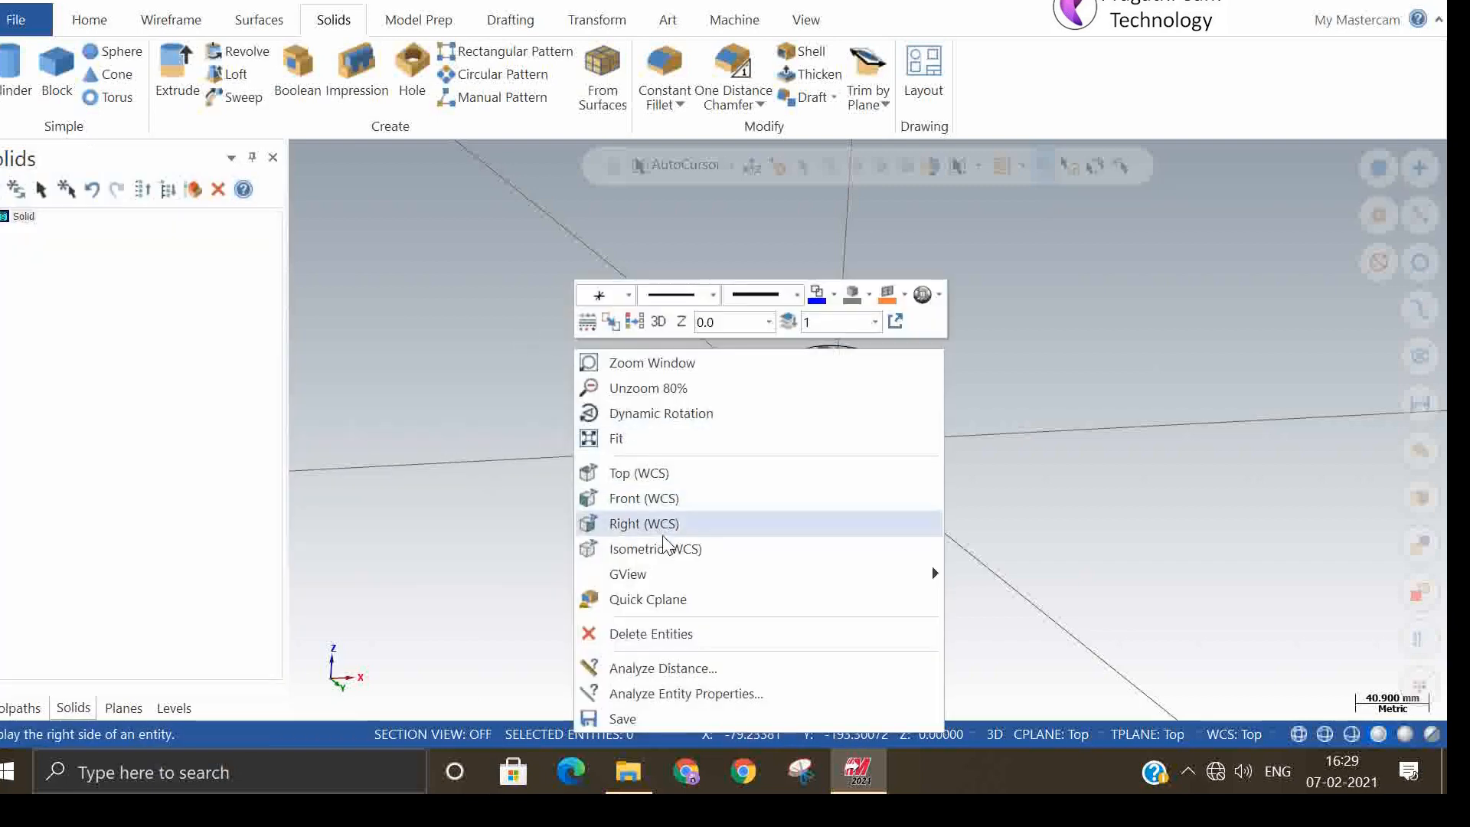
left_click(666, 556)
scroll(1074, 643, "down", 1)
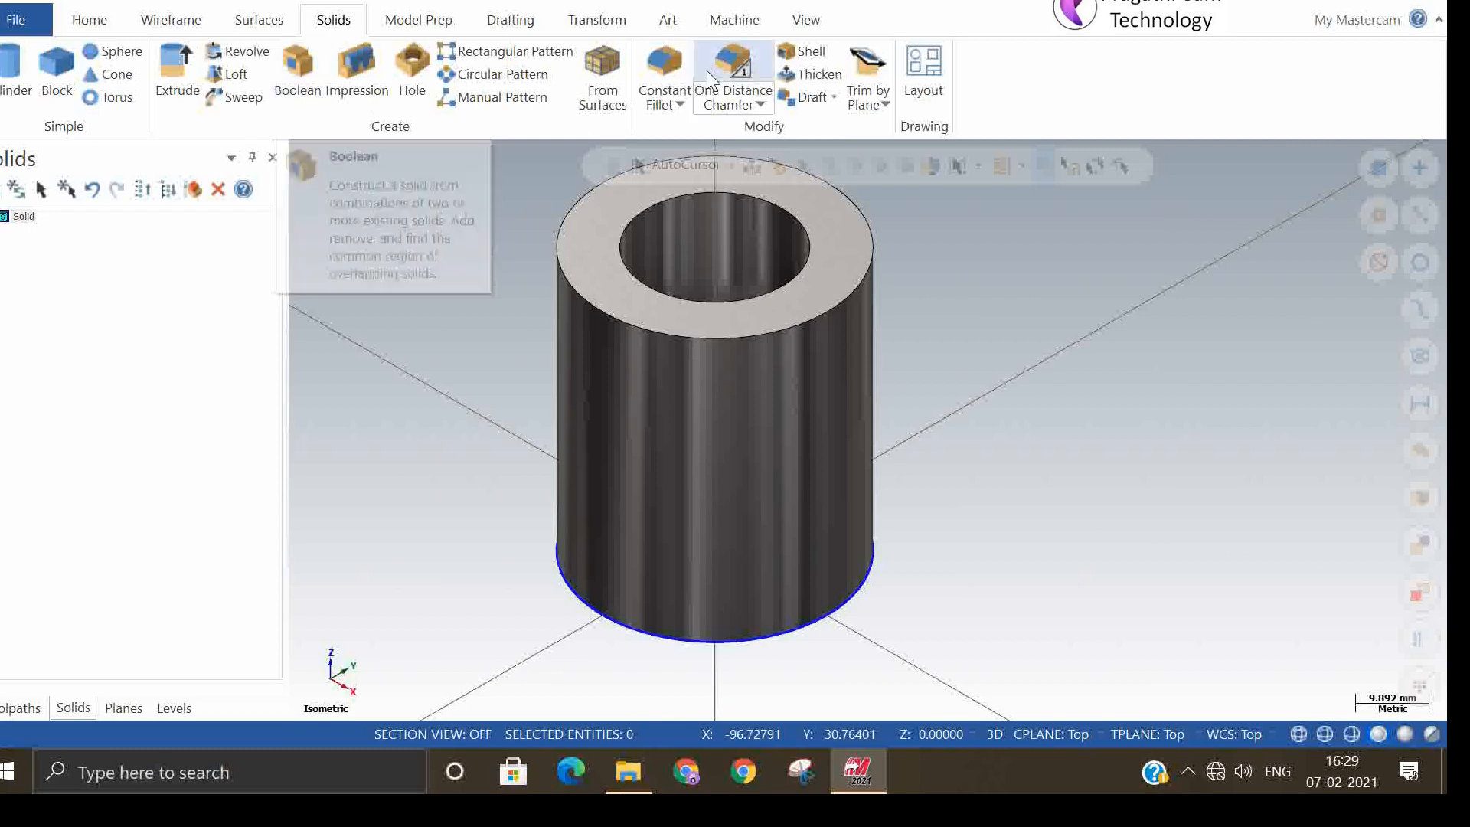
left_click(774, 21)
left_click(518, 44)
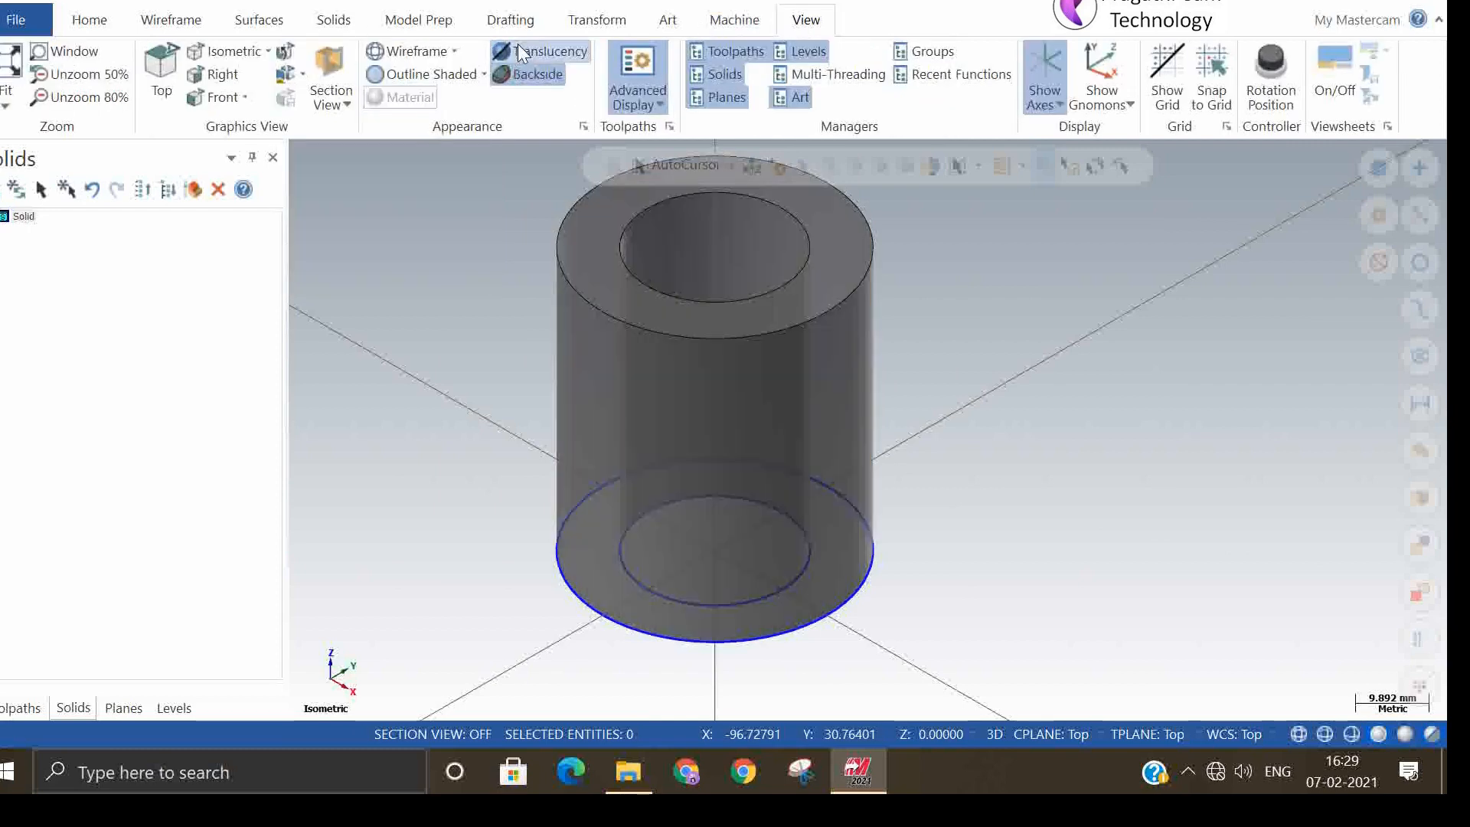
middle_click_drag(445, 534, 487, 523)
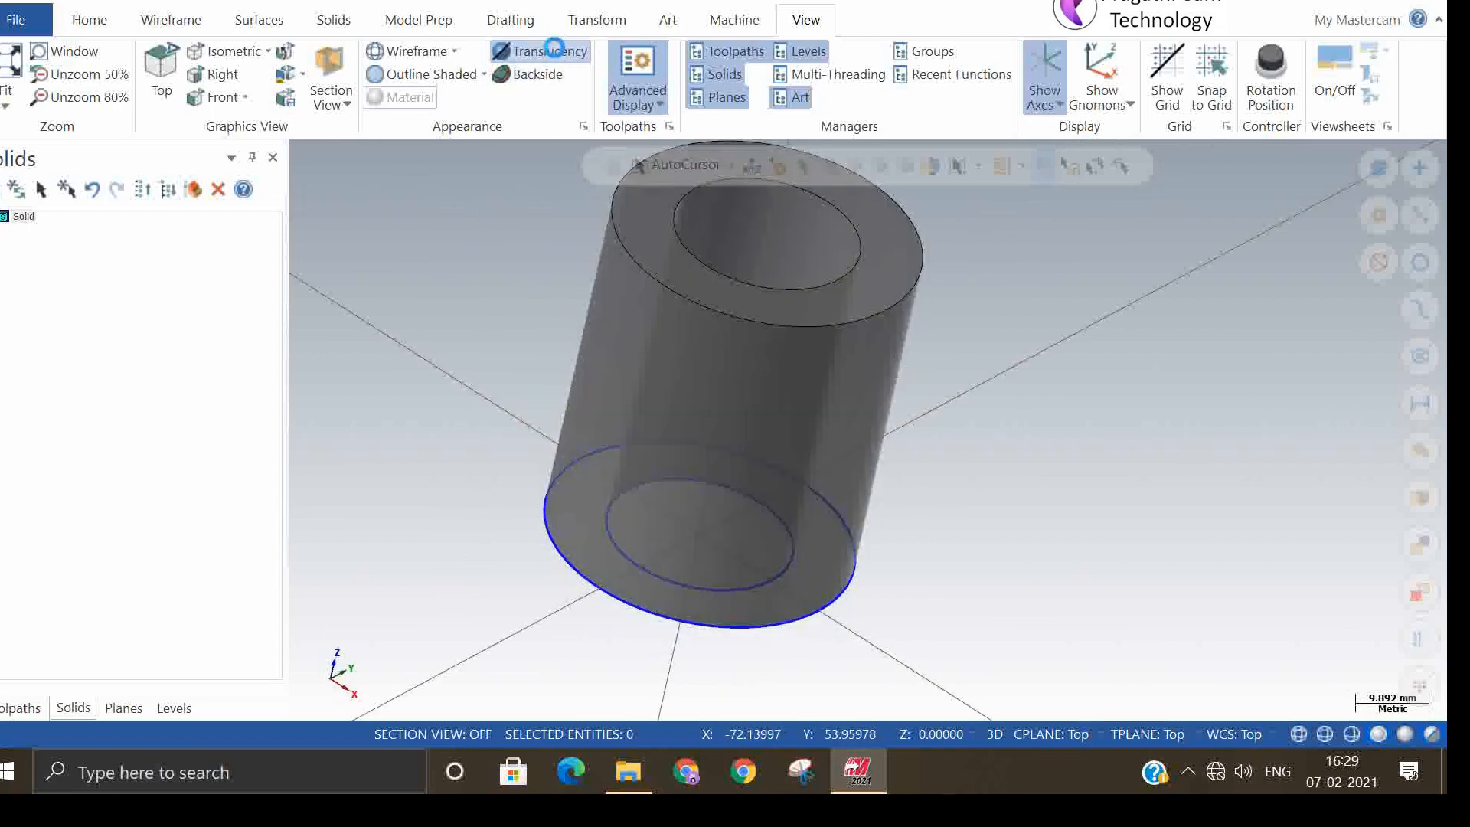
left_click(551, 51)
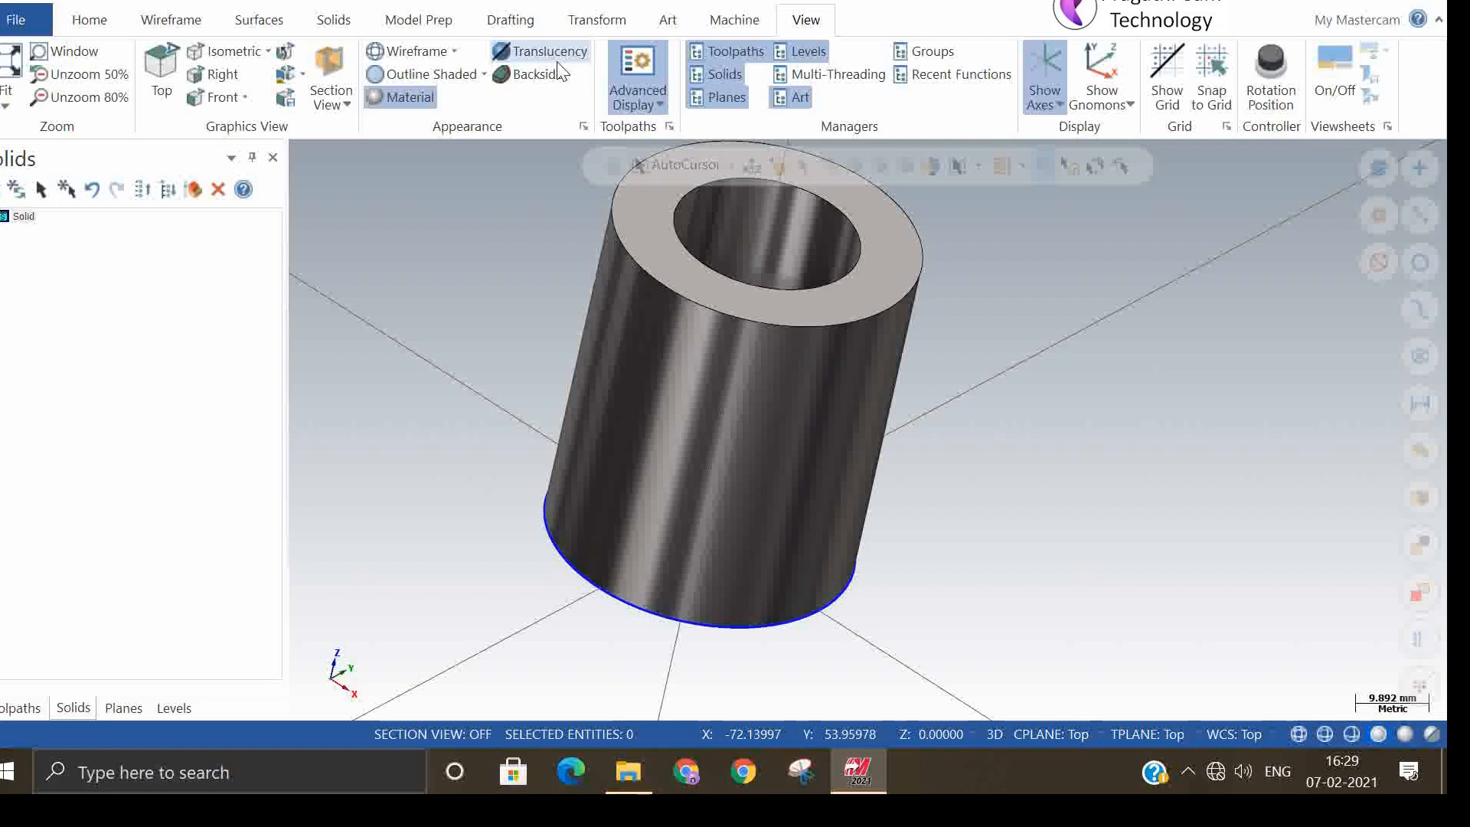
- Review the toolpath Advanced Display options and the contents of the Toolpaths, Solids, Planes and Levels managers
left_click(659, 101)
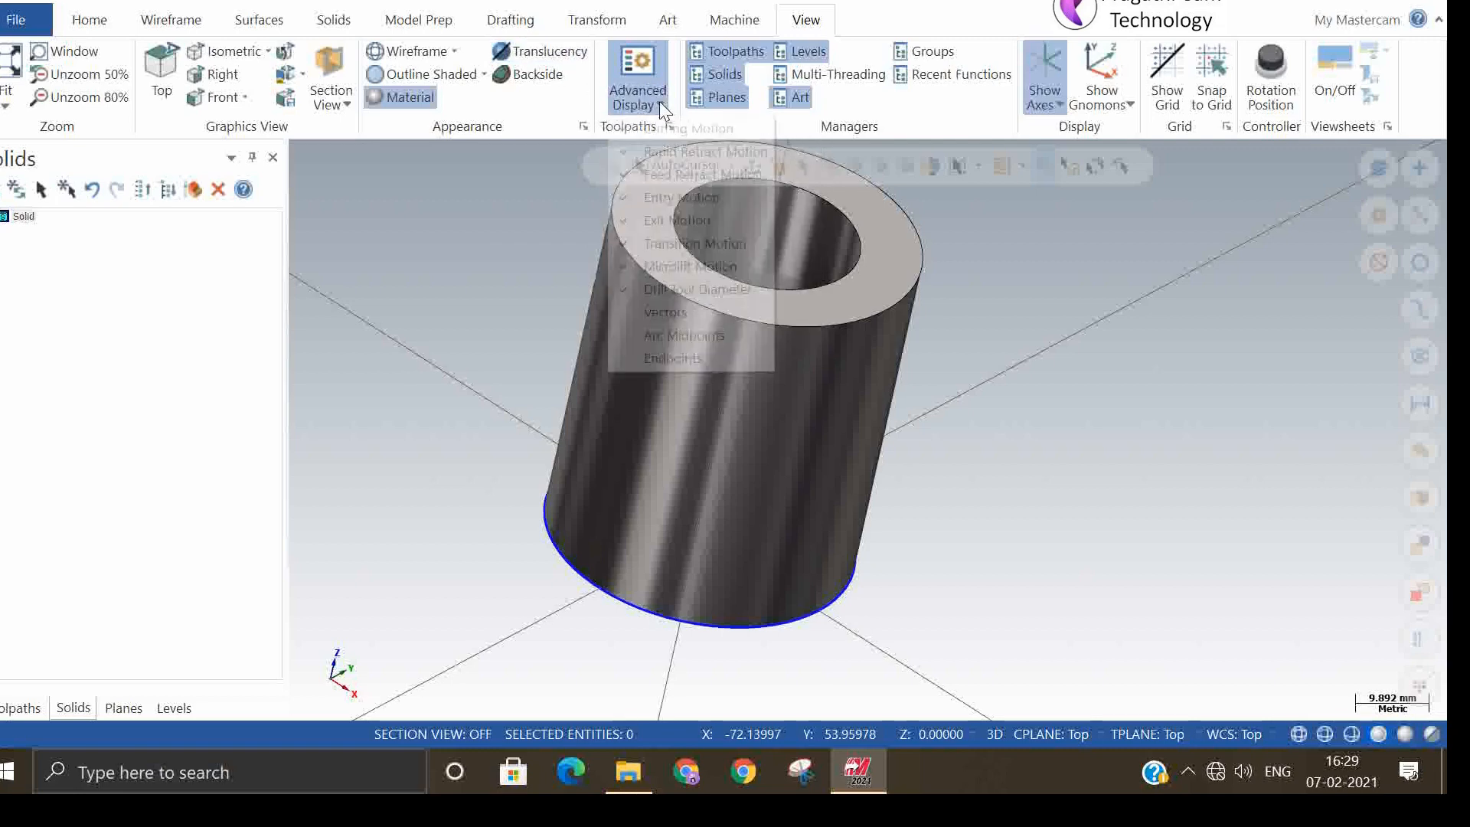
left_click(660, 101)
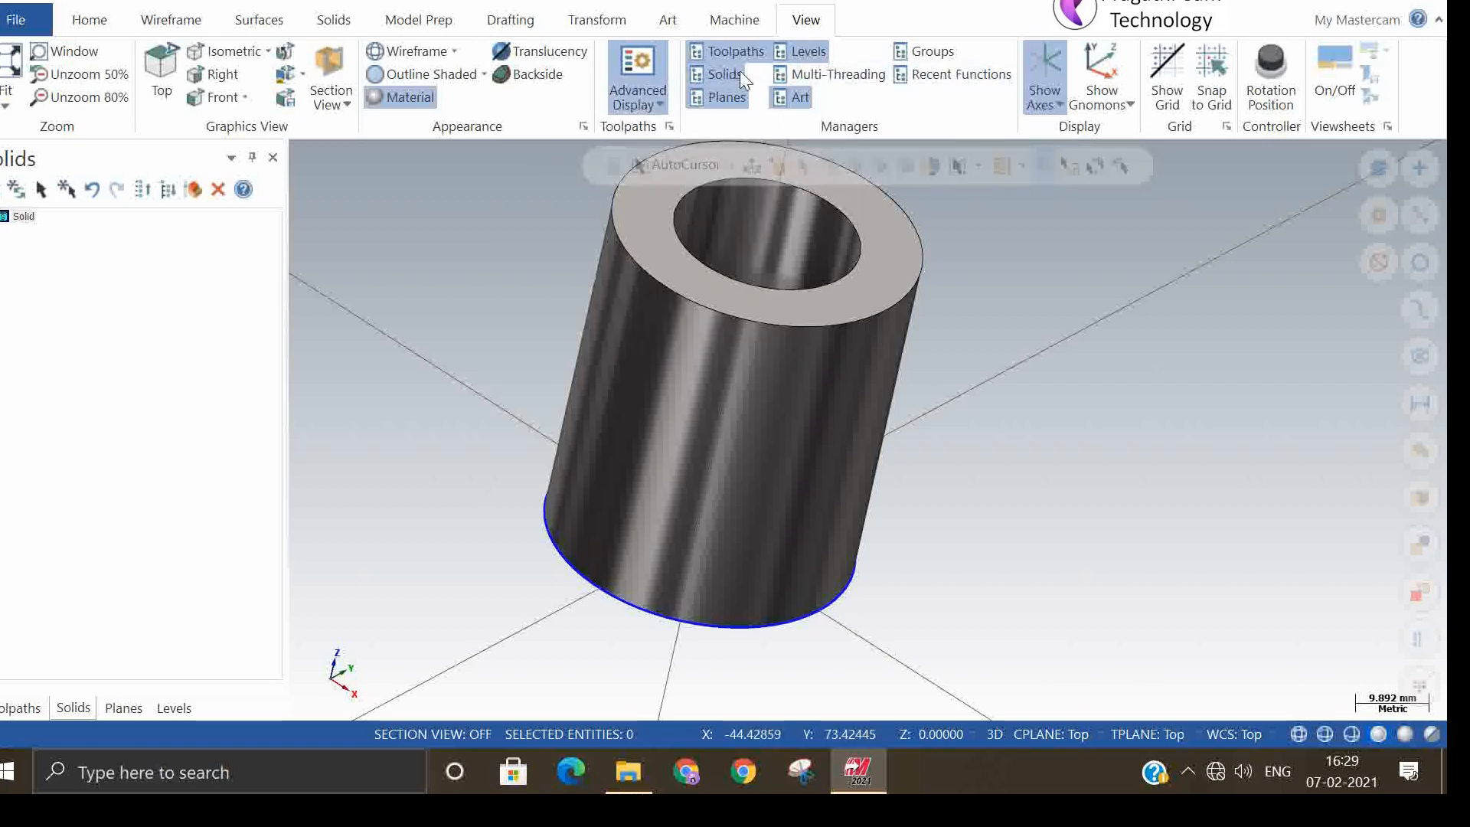
left_click(4, 710)
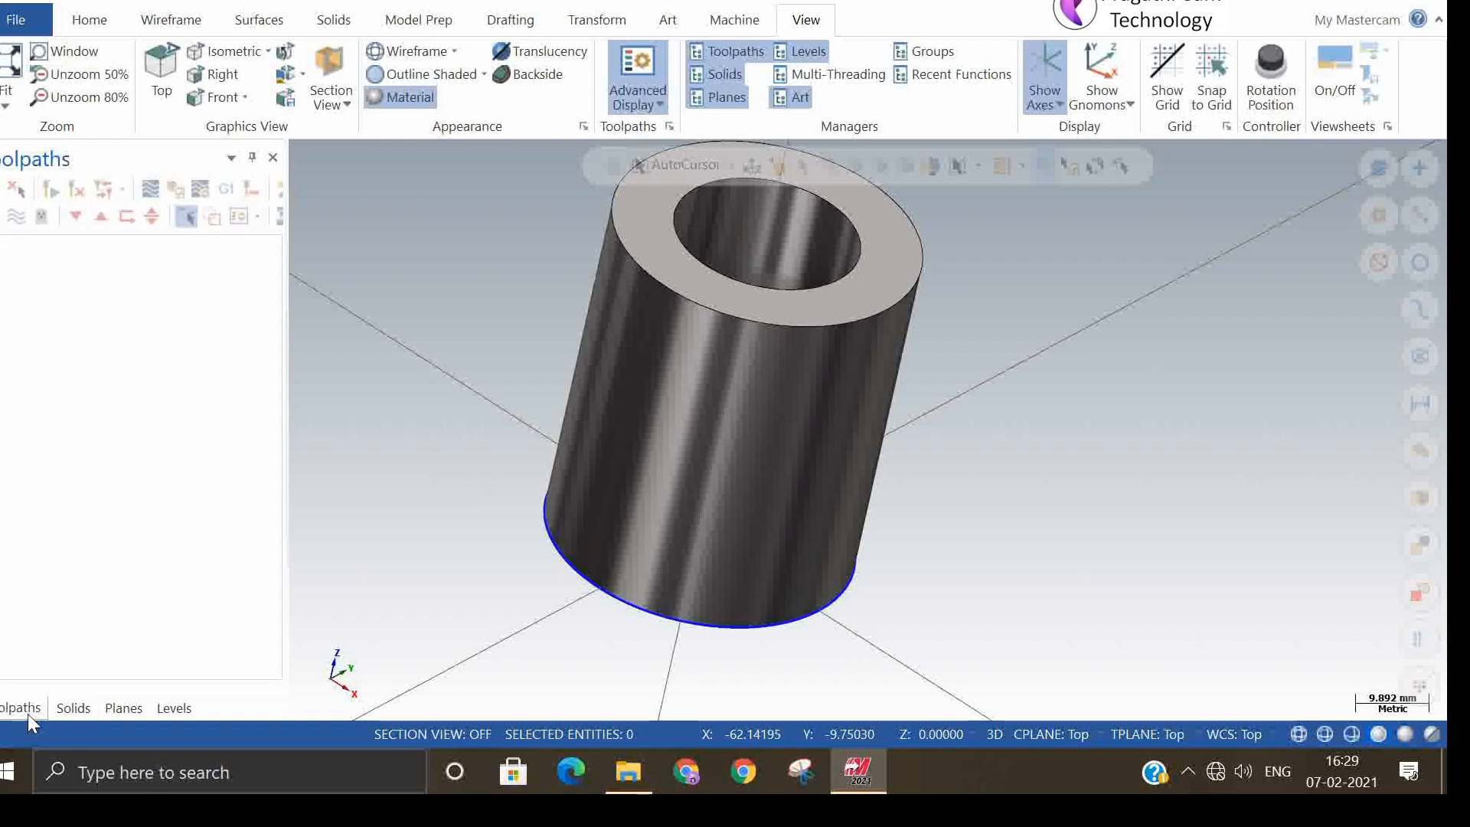
left_click(64, 714)
left_click(124, 711)
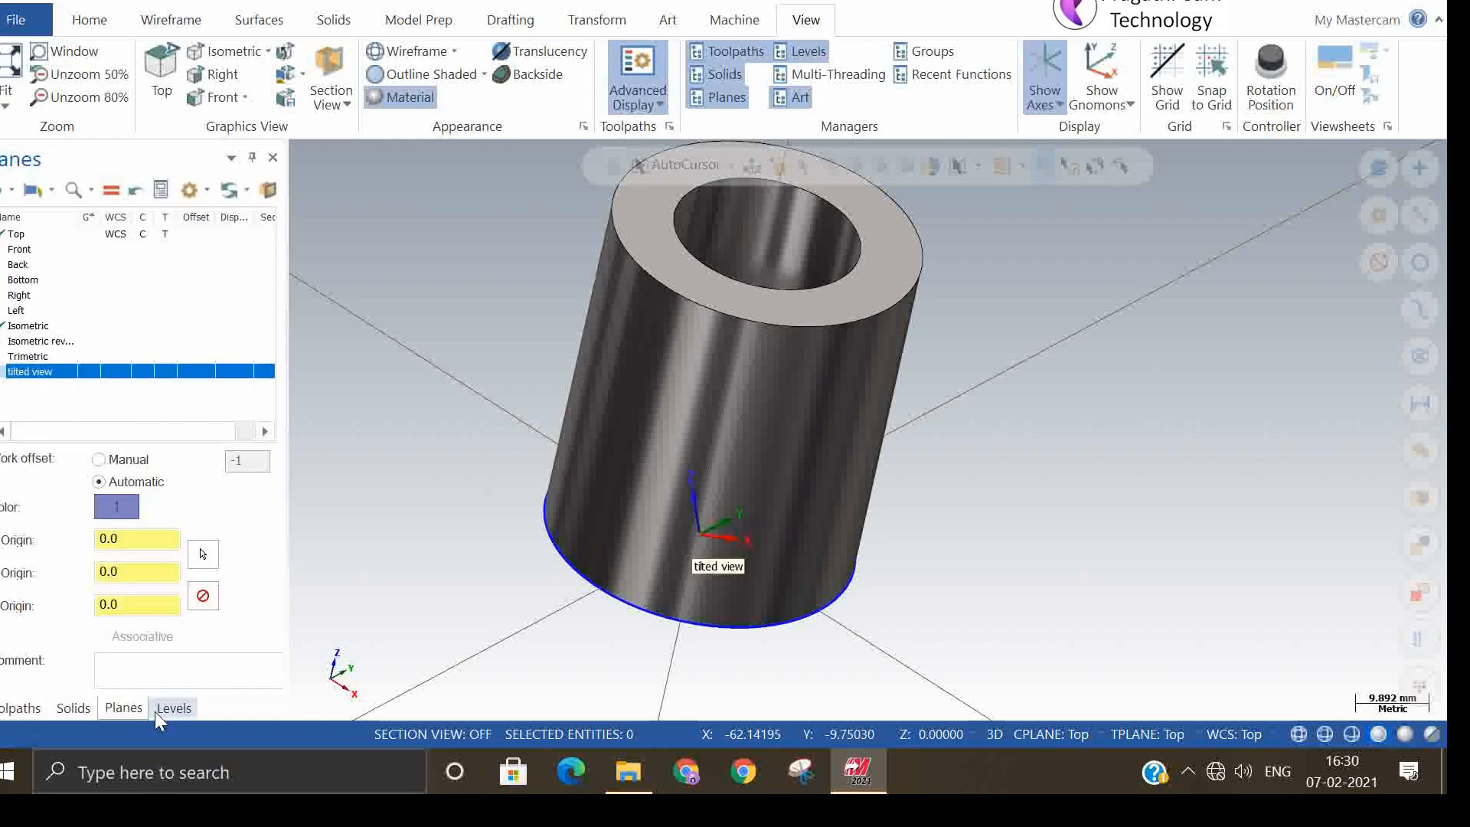
left_click(158, 709)
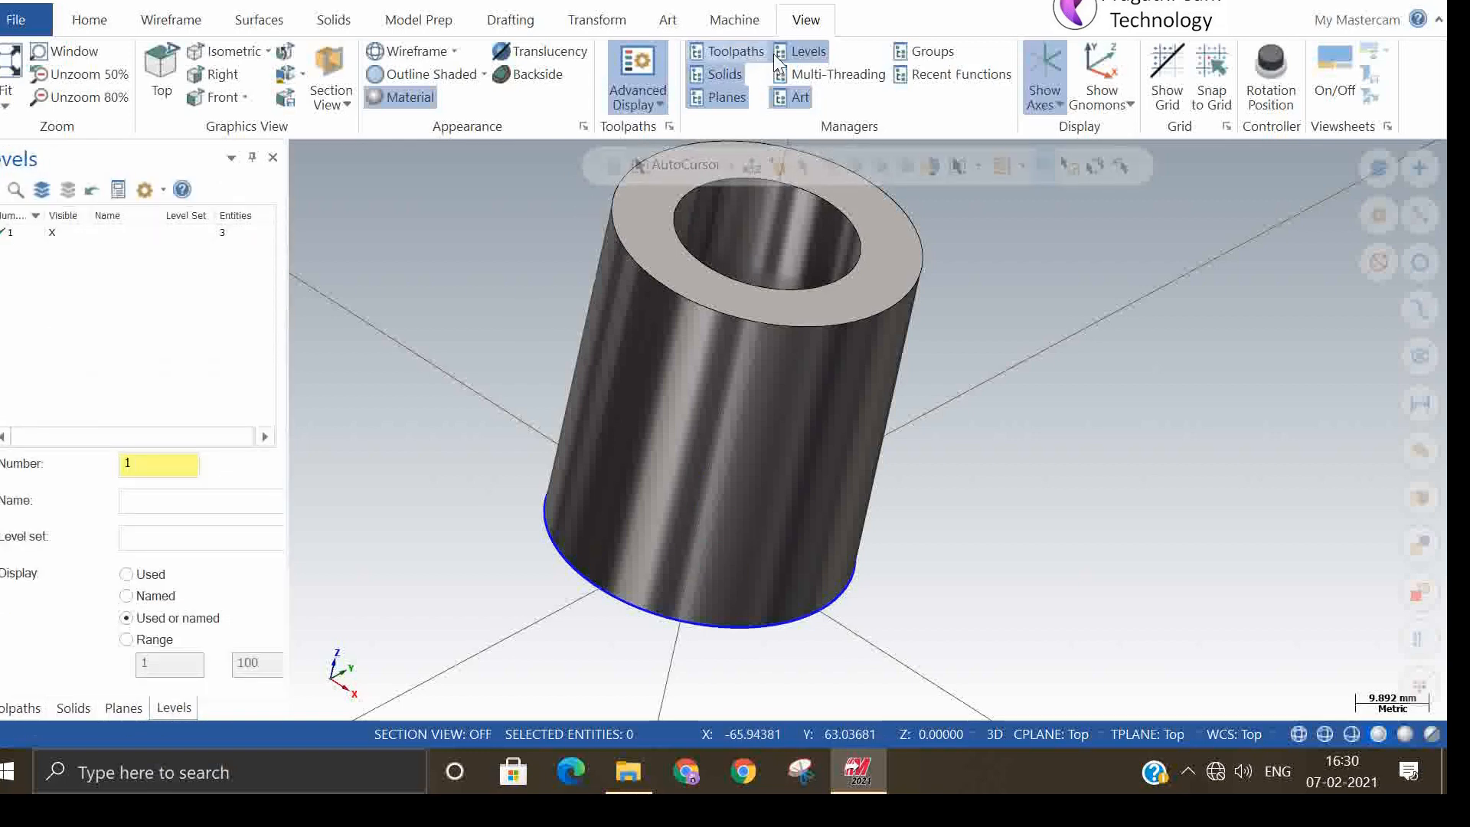
- Hide the Levels, Art, Toolpaths, Solids and Planes managers
left_click(824, 58)
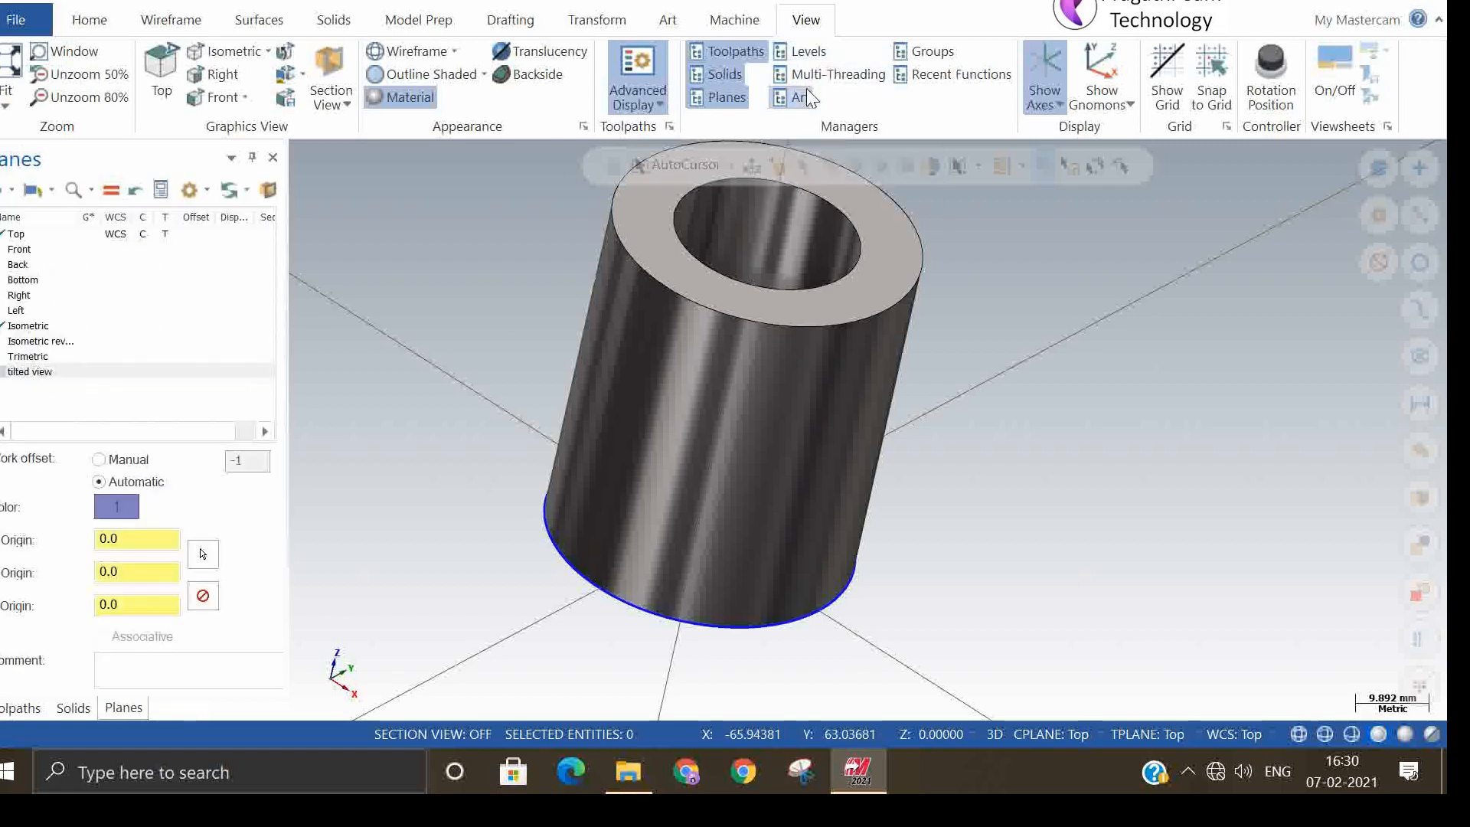
left_click(712, 50)
left_click(713, 73)
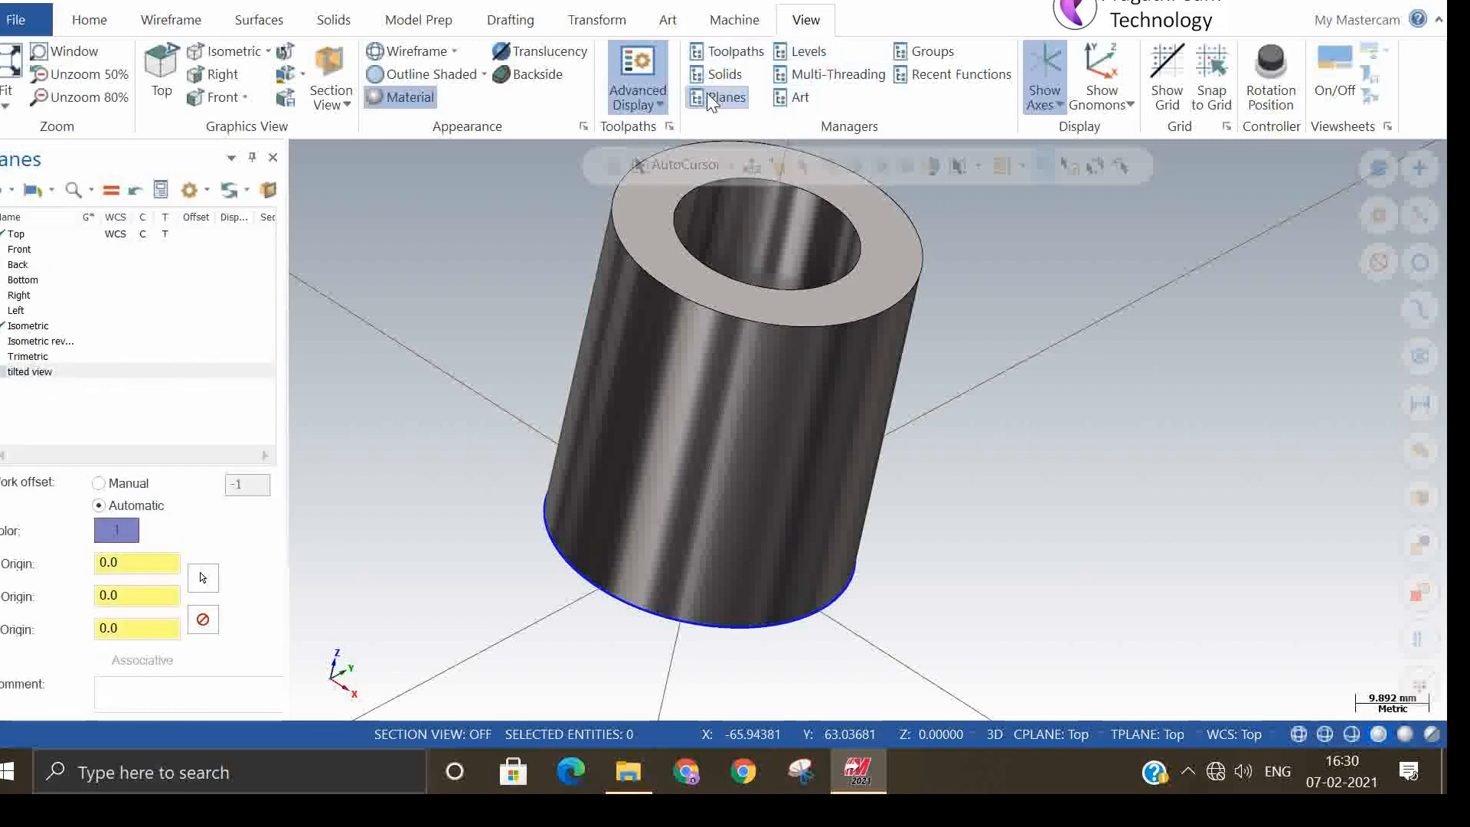
left_click(712, 98)
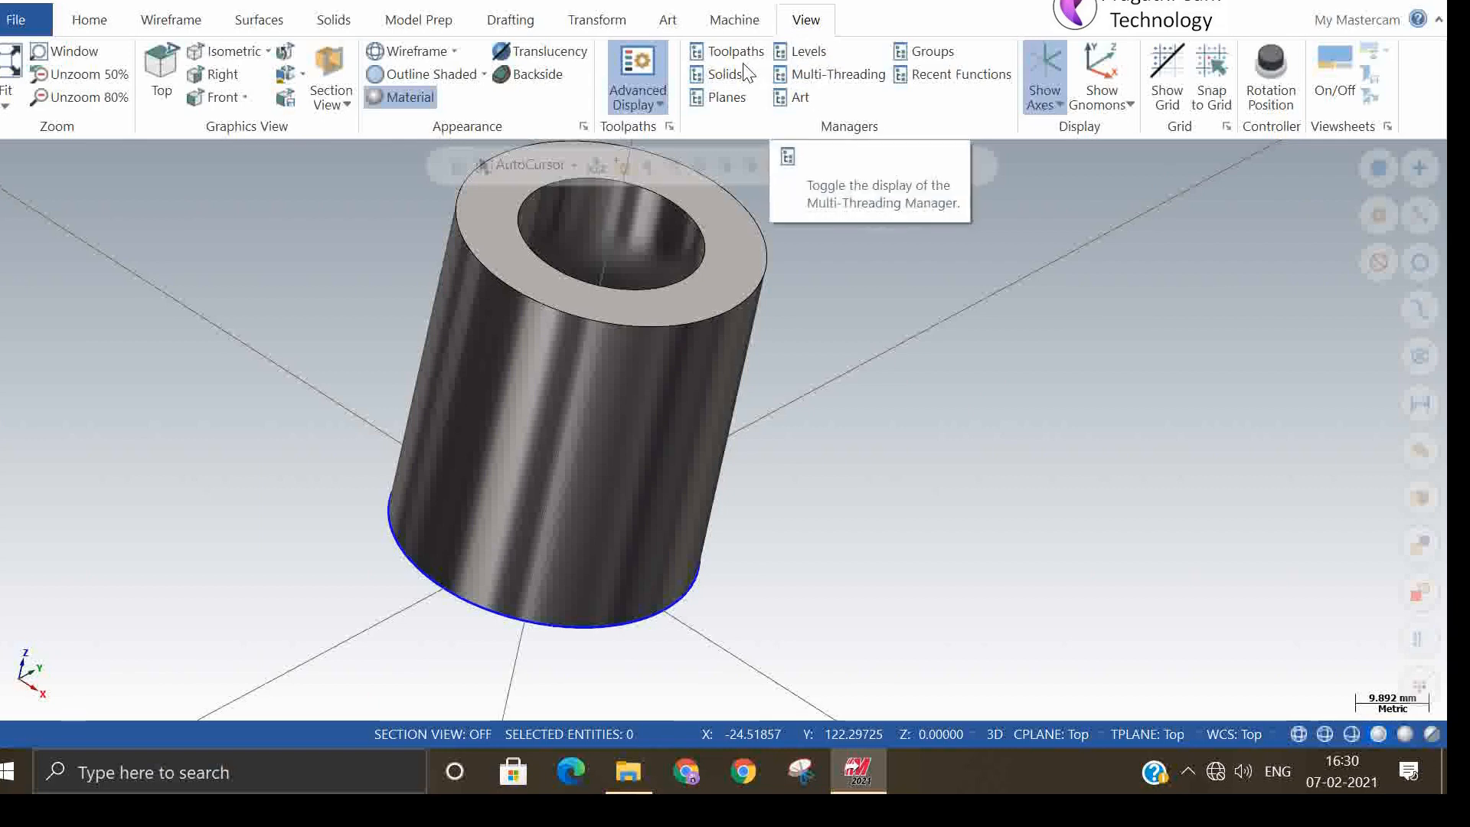
- Show the Toolpaths, Solids and Levels managers again
left_click(713, 51)
left_click(723, 73)
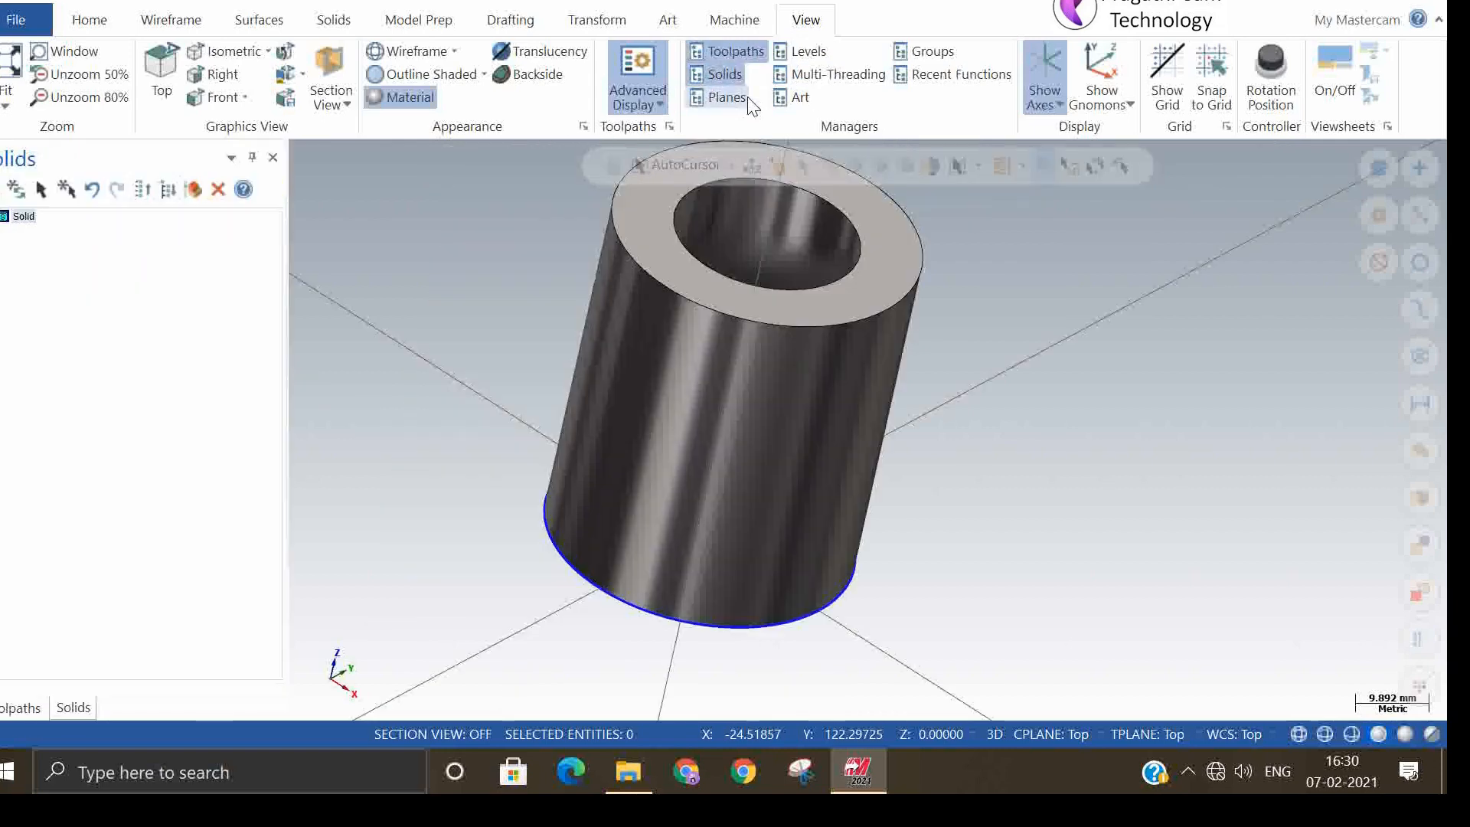
left_click(805, 54)
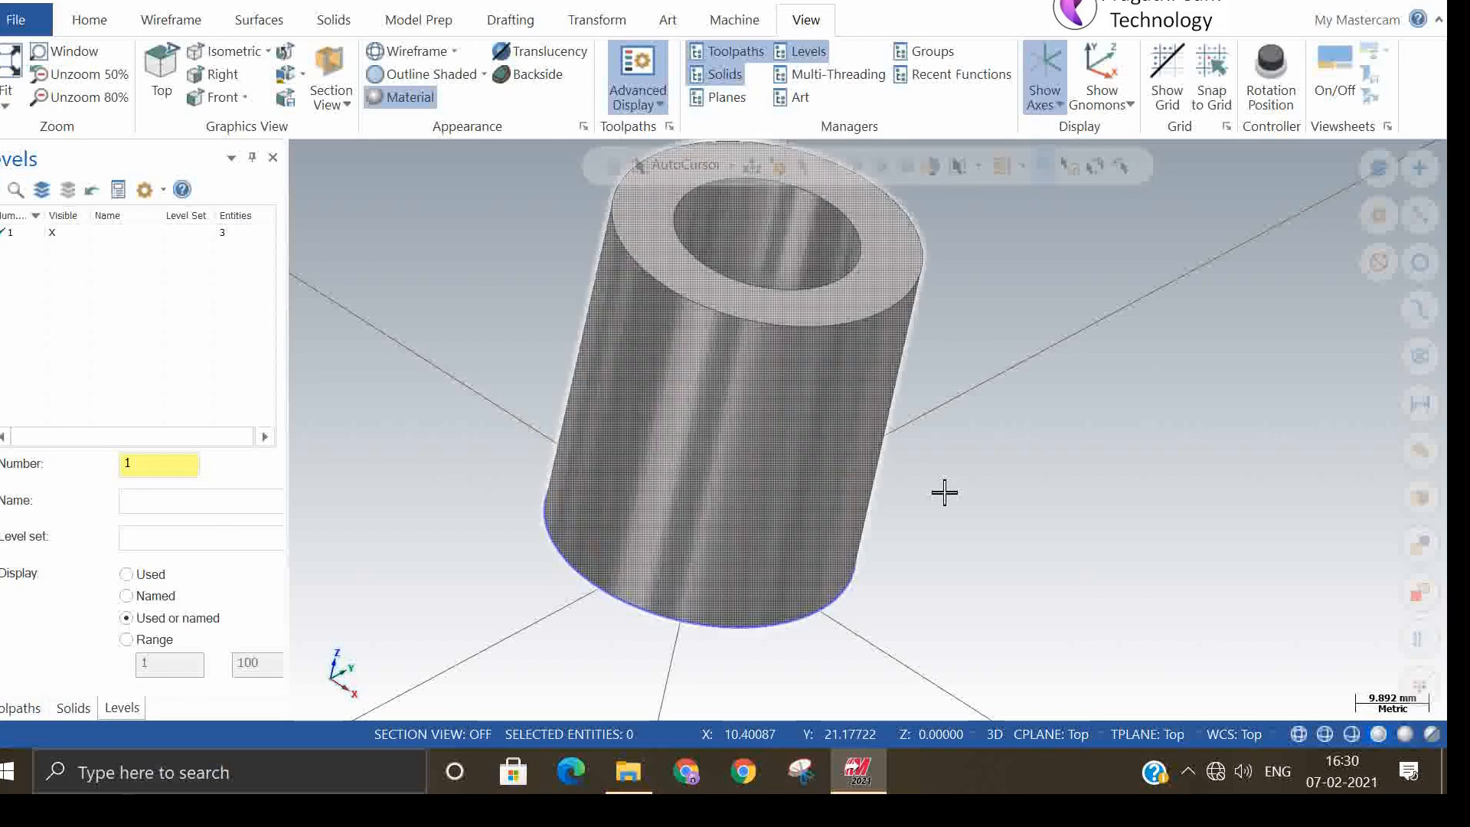
- Return the hollow cylinder to the Isometric view and toggle the axes display off and on several times, leaving it on
right_click(982, 474)
left_click(1048, 292)
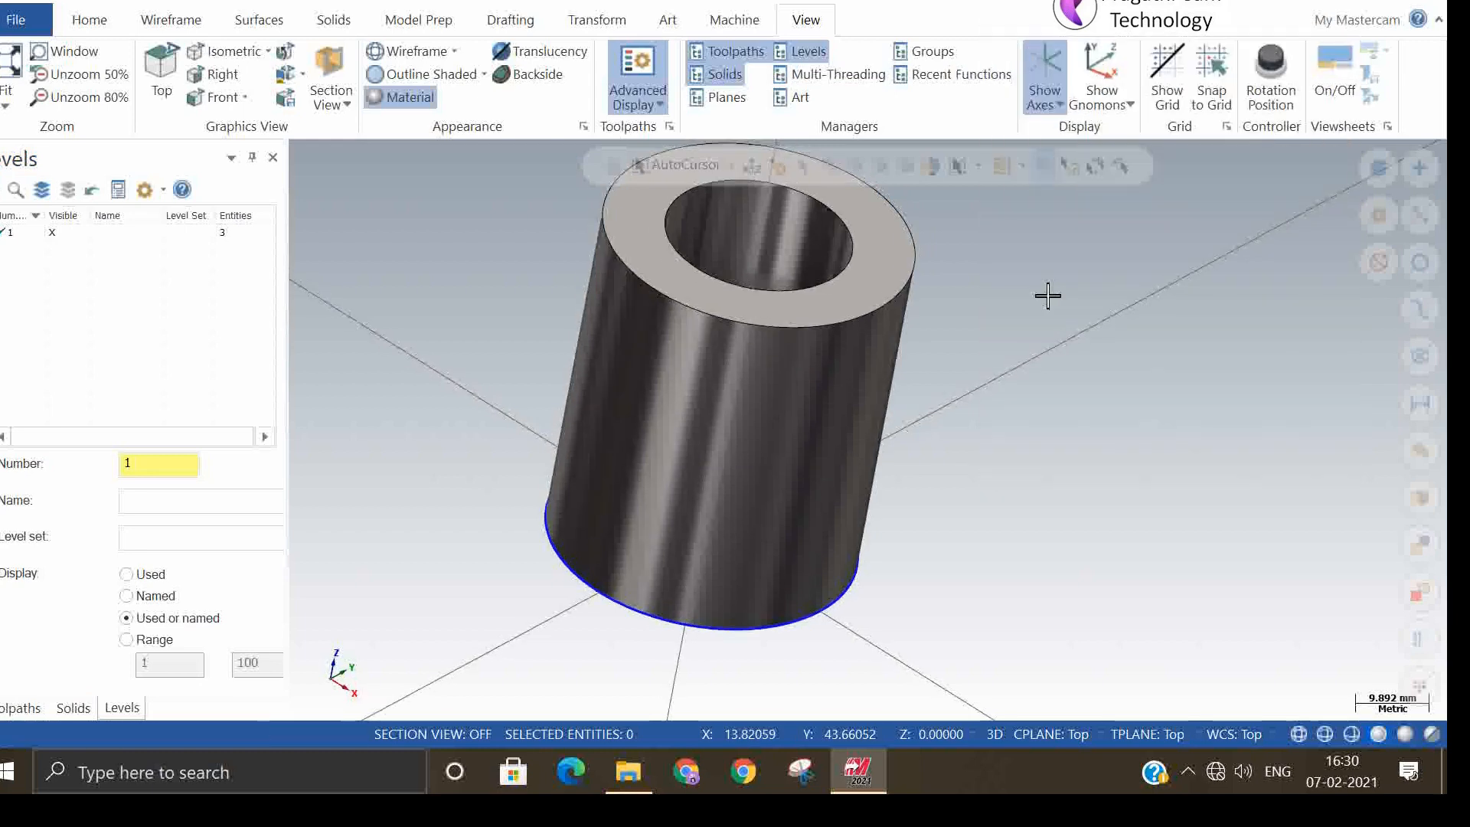
left_click(1050, 72)
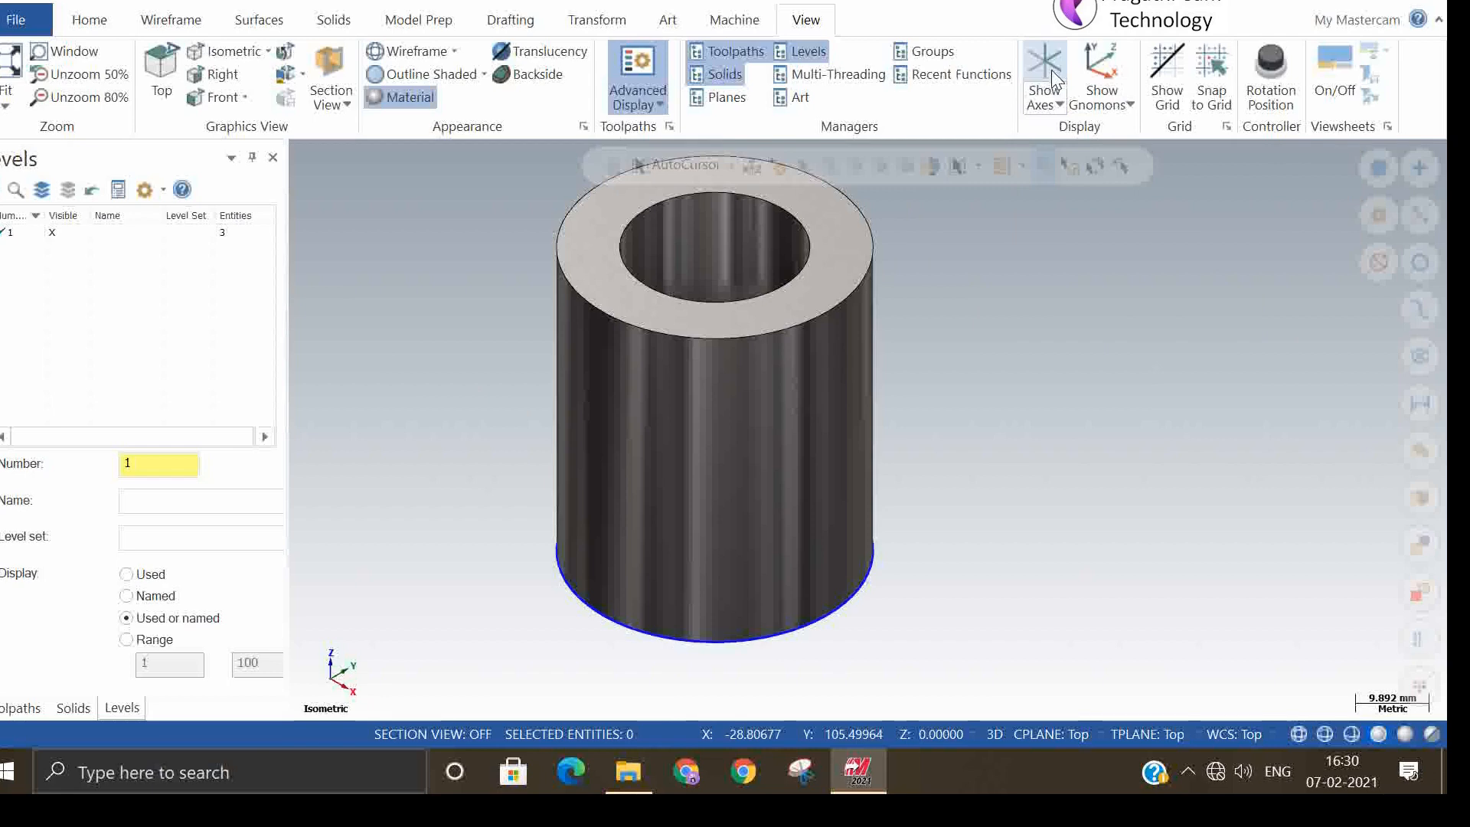
left_click(1051, 71)
left_click(1052, 71)
left_click(1051, 71)
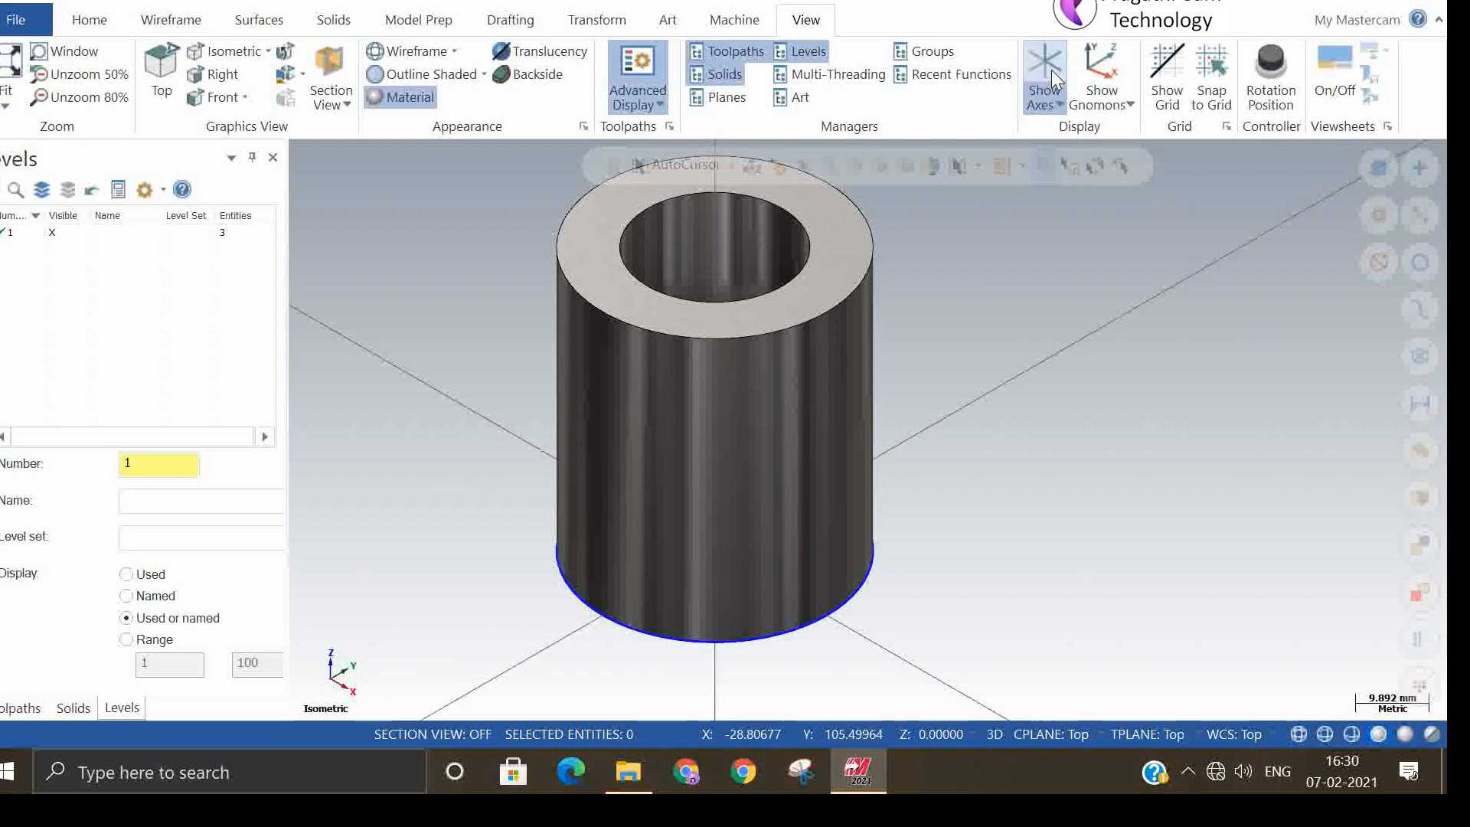
left_click(1051, 71)
left_click(1051, 71)
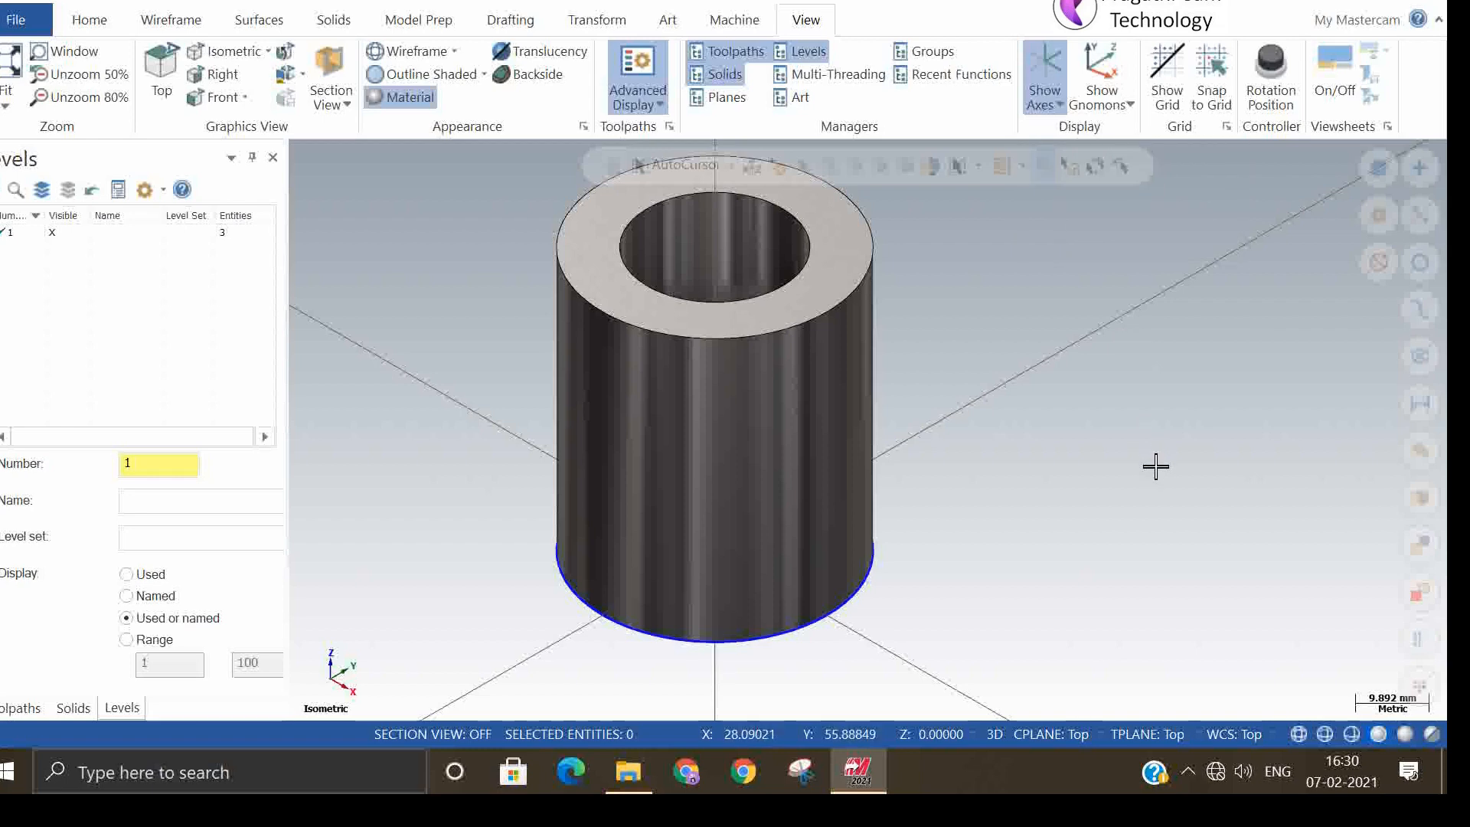
key("F9")
key("F9")
key("F9")
key("F9")
- Show the gnomons, inspect the one at the centre of the cylinder's base, and hide the gnomons again
left_click(1091, 73)
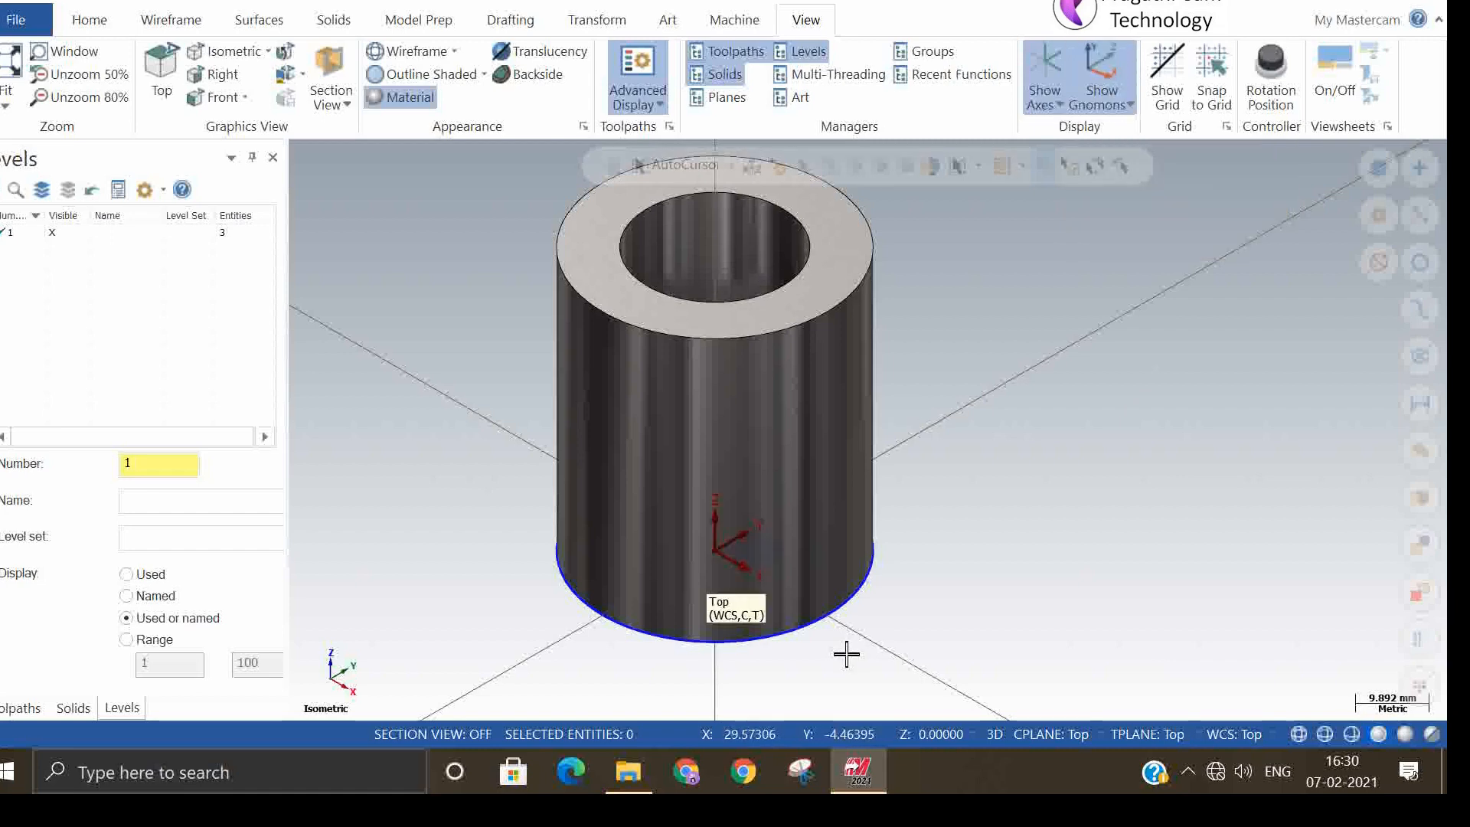
scroll(970, 567, "up", 3)
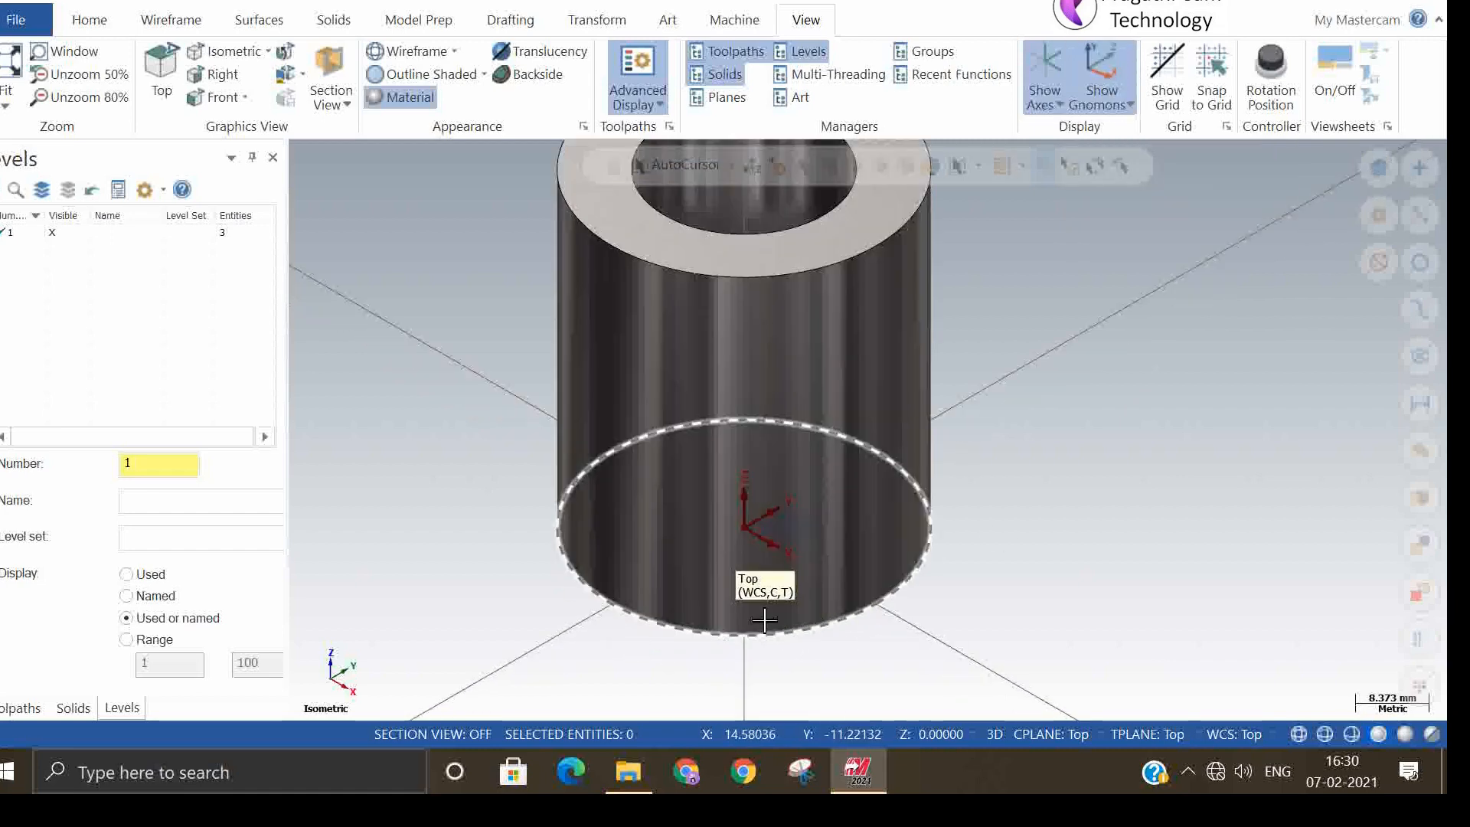
scroll(1082, 581, "down", 2)
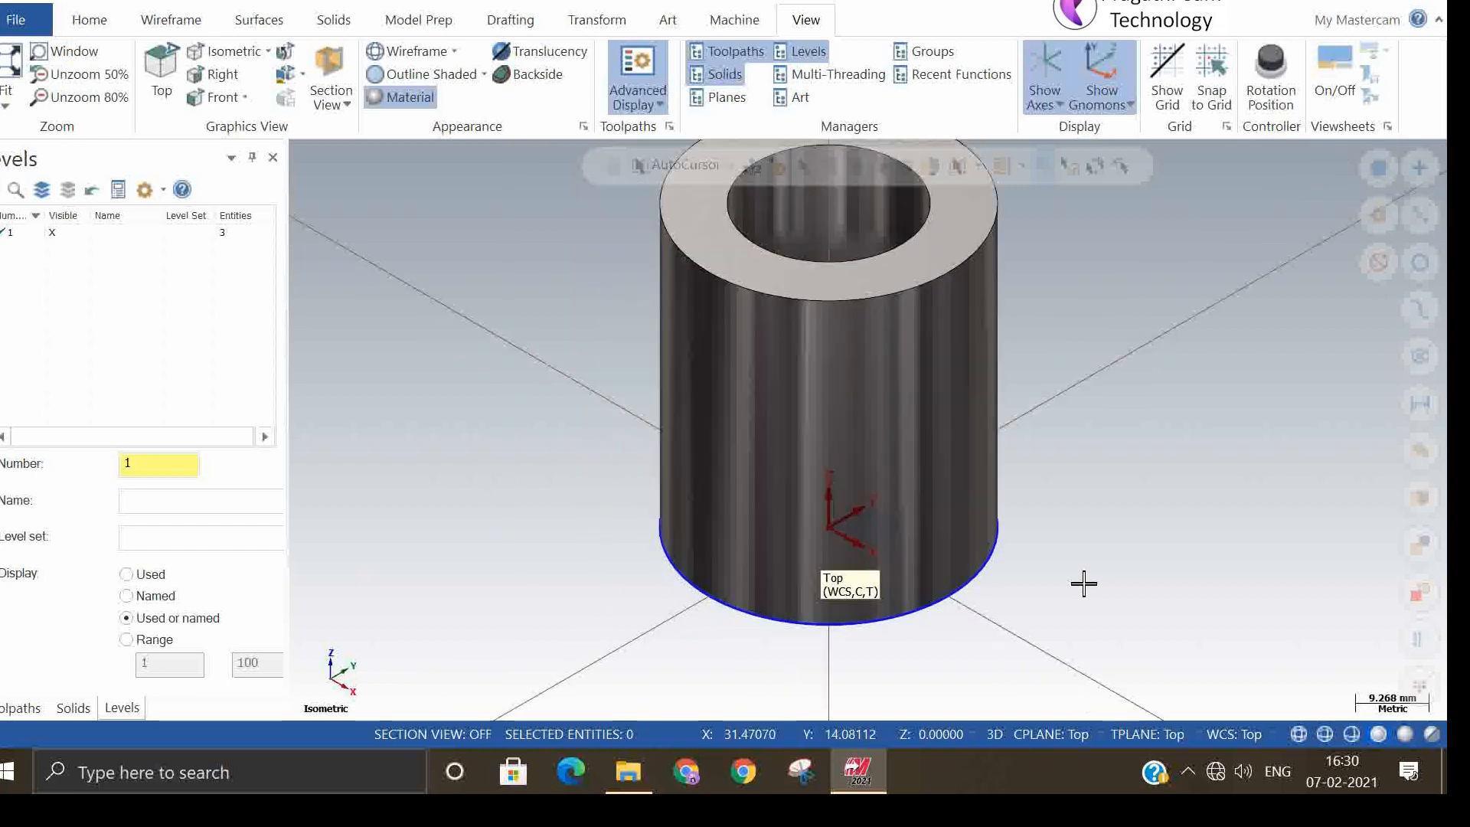
left_click(1103, 72)
left_click(1104, 72)
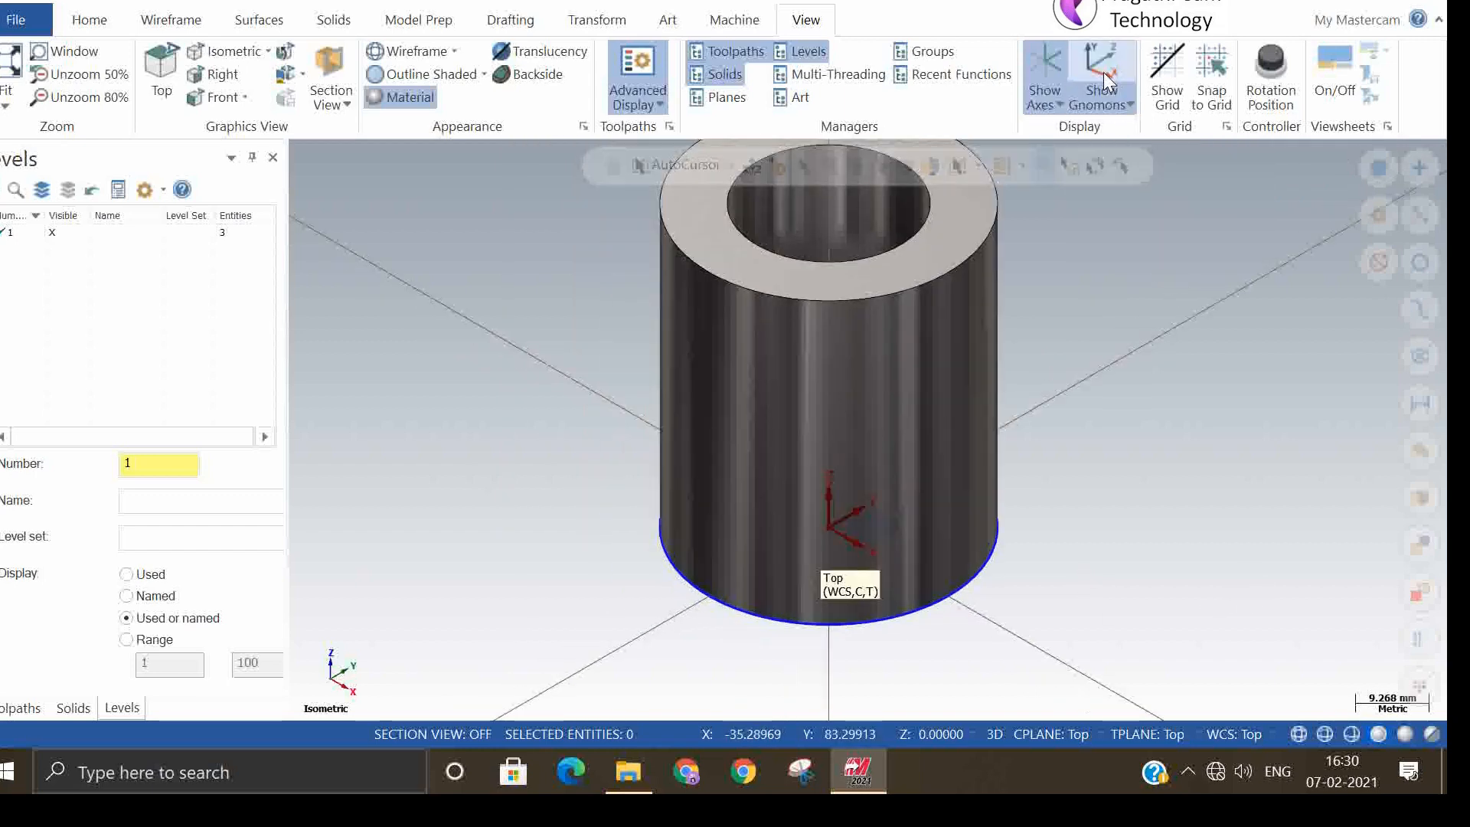
left_click(1104, 72)
scroll(761, 469, "down", 1)
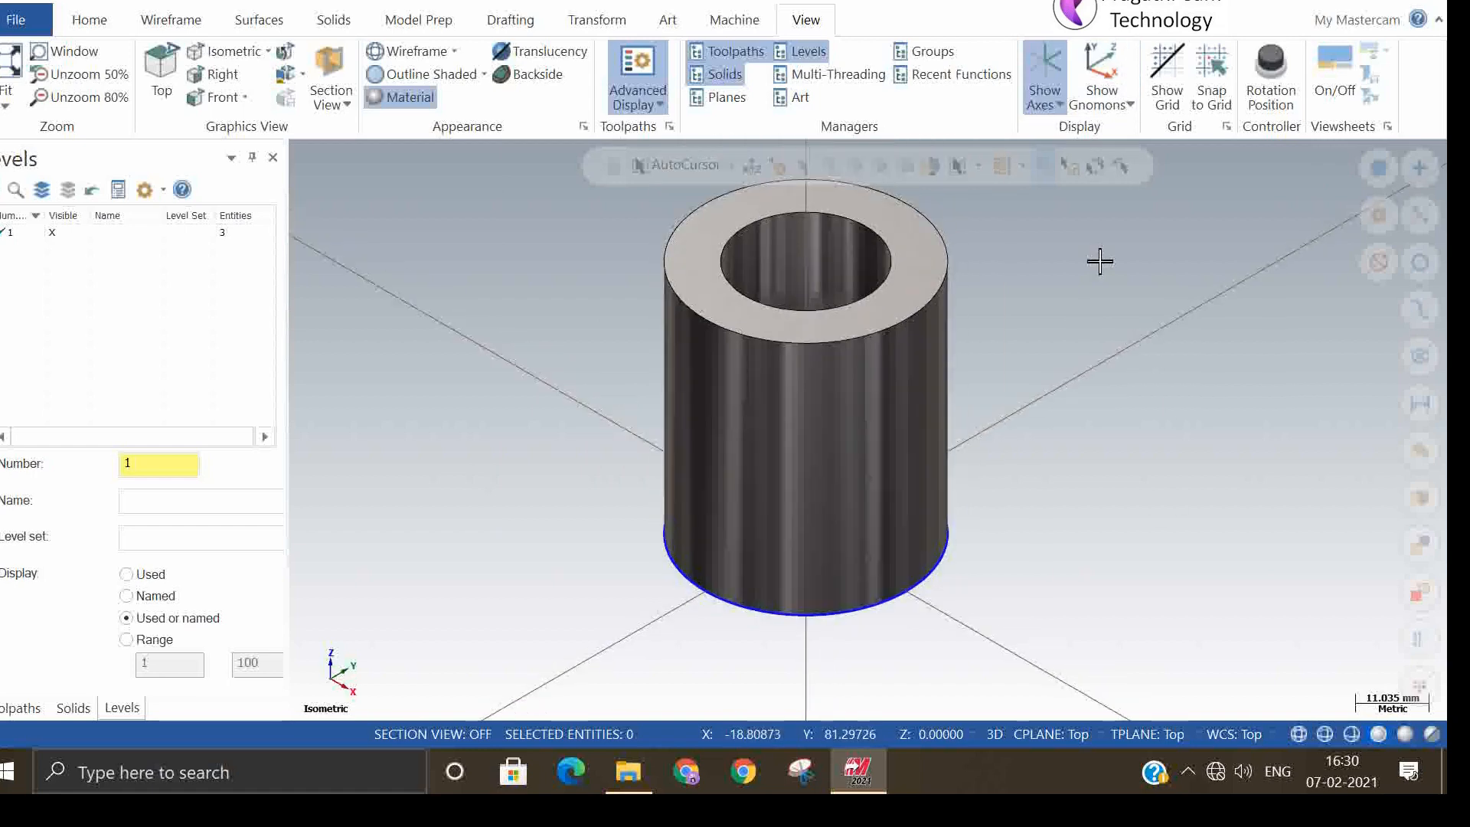
scroll(1099, 261, "up", 1)
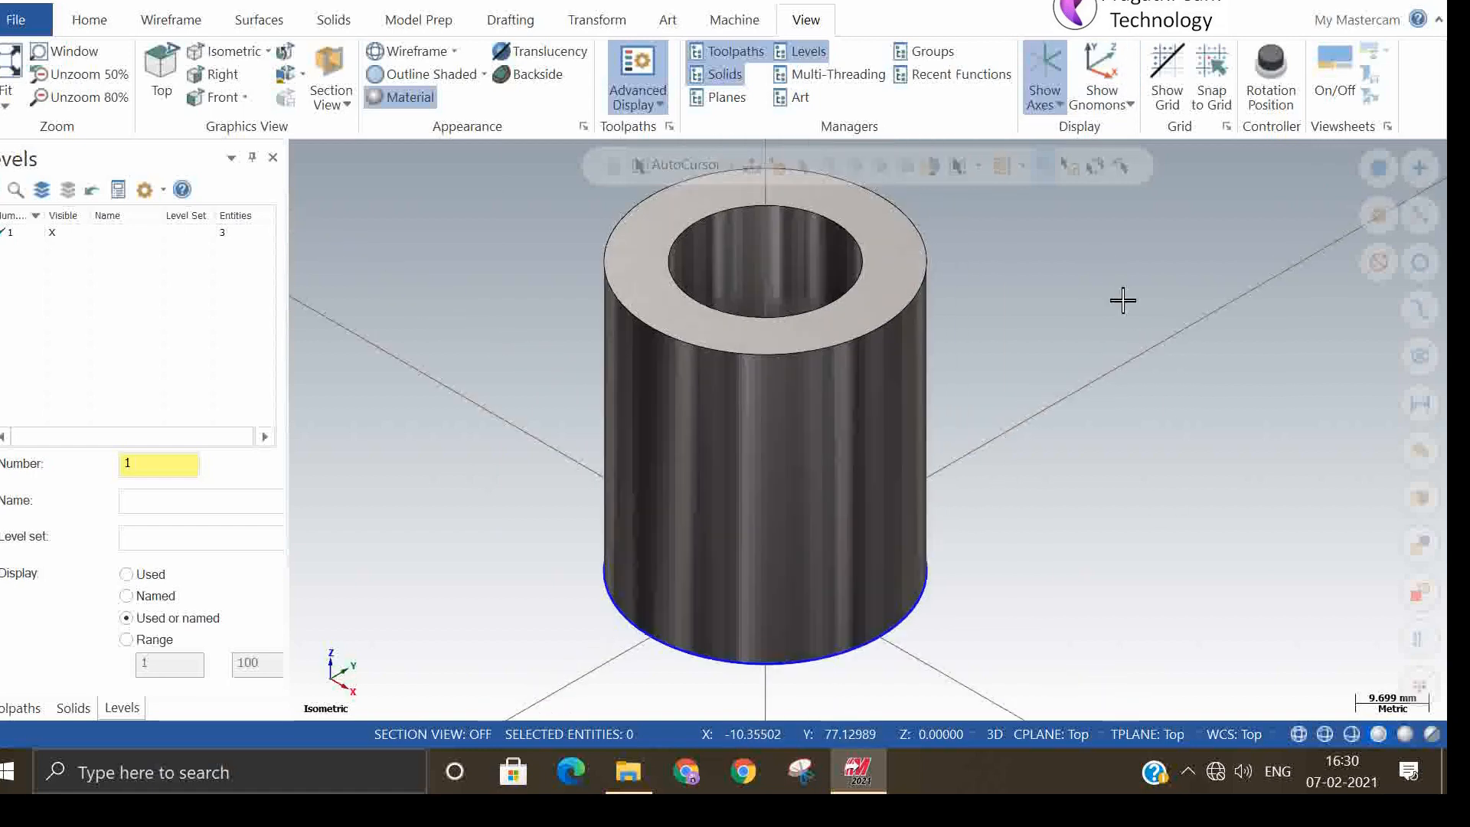
- Try out Show Grid and Snap to Grid, and turn both off again
left_click(1169, 75)
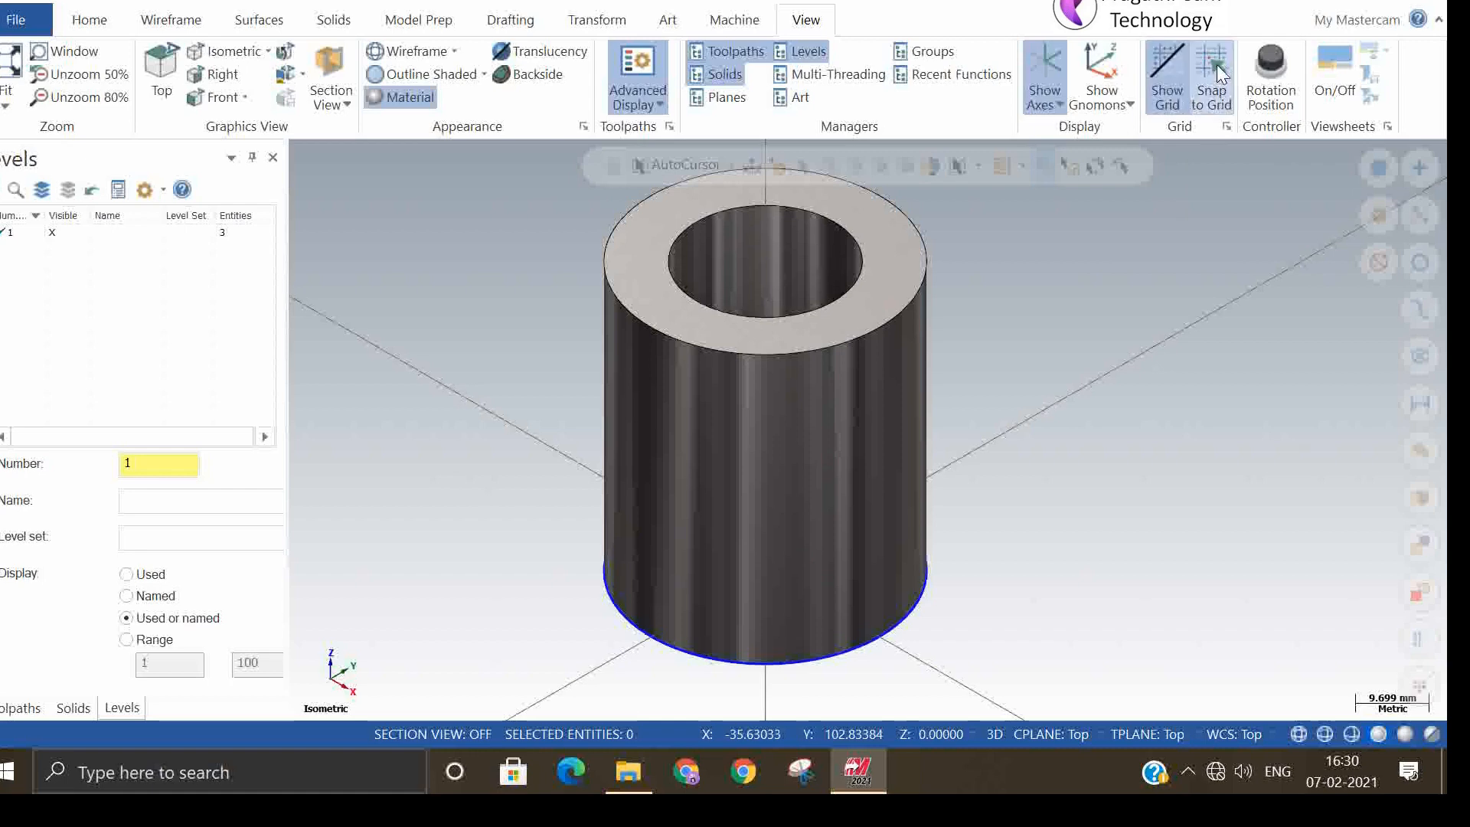
left_click(1216, 65)
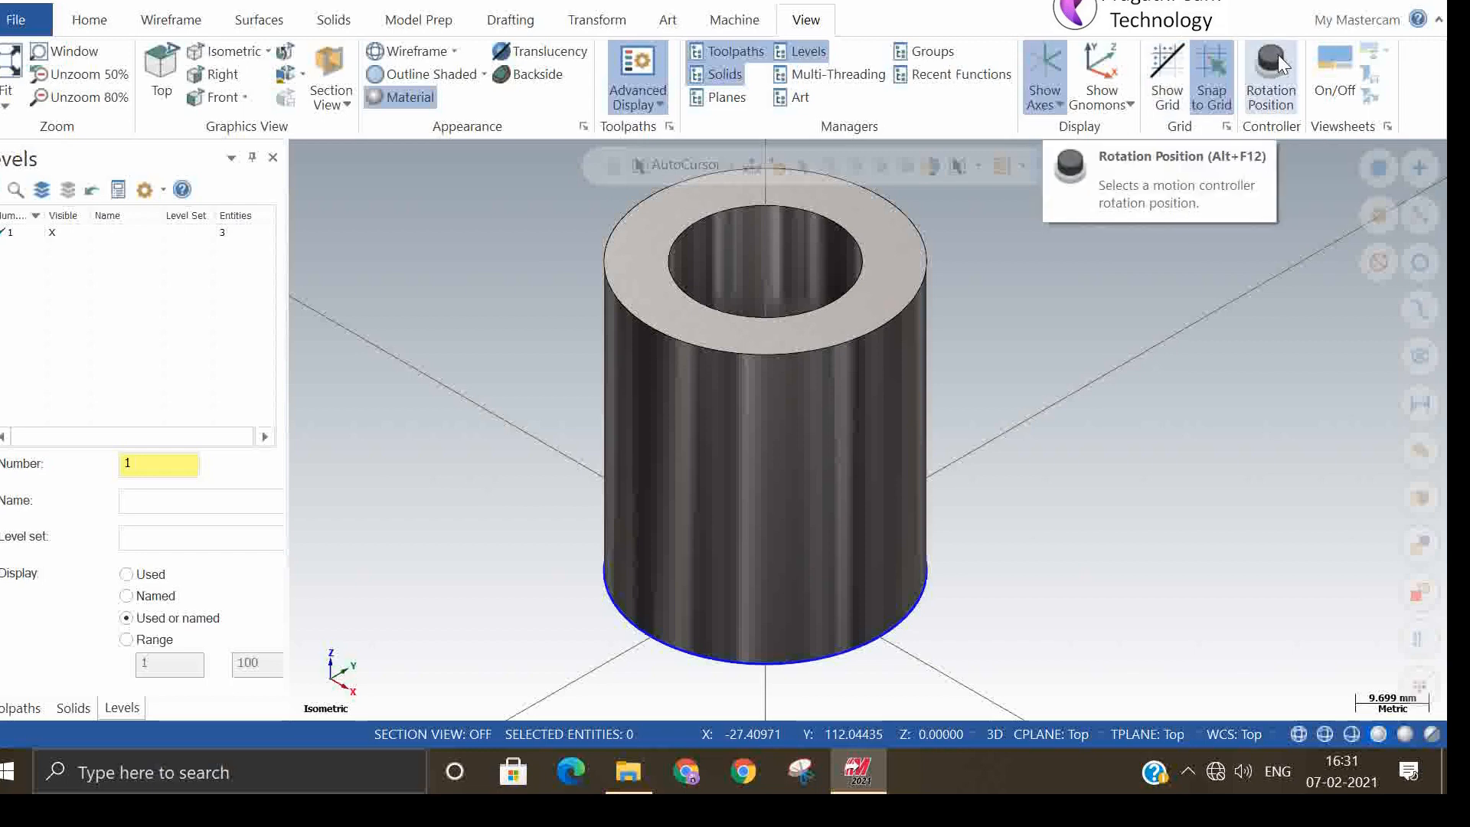
scroll(1062, 514, "down", 1)
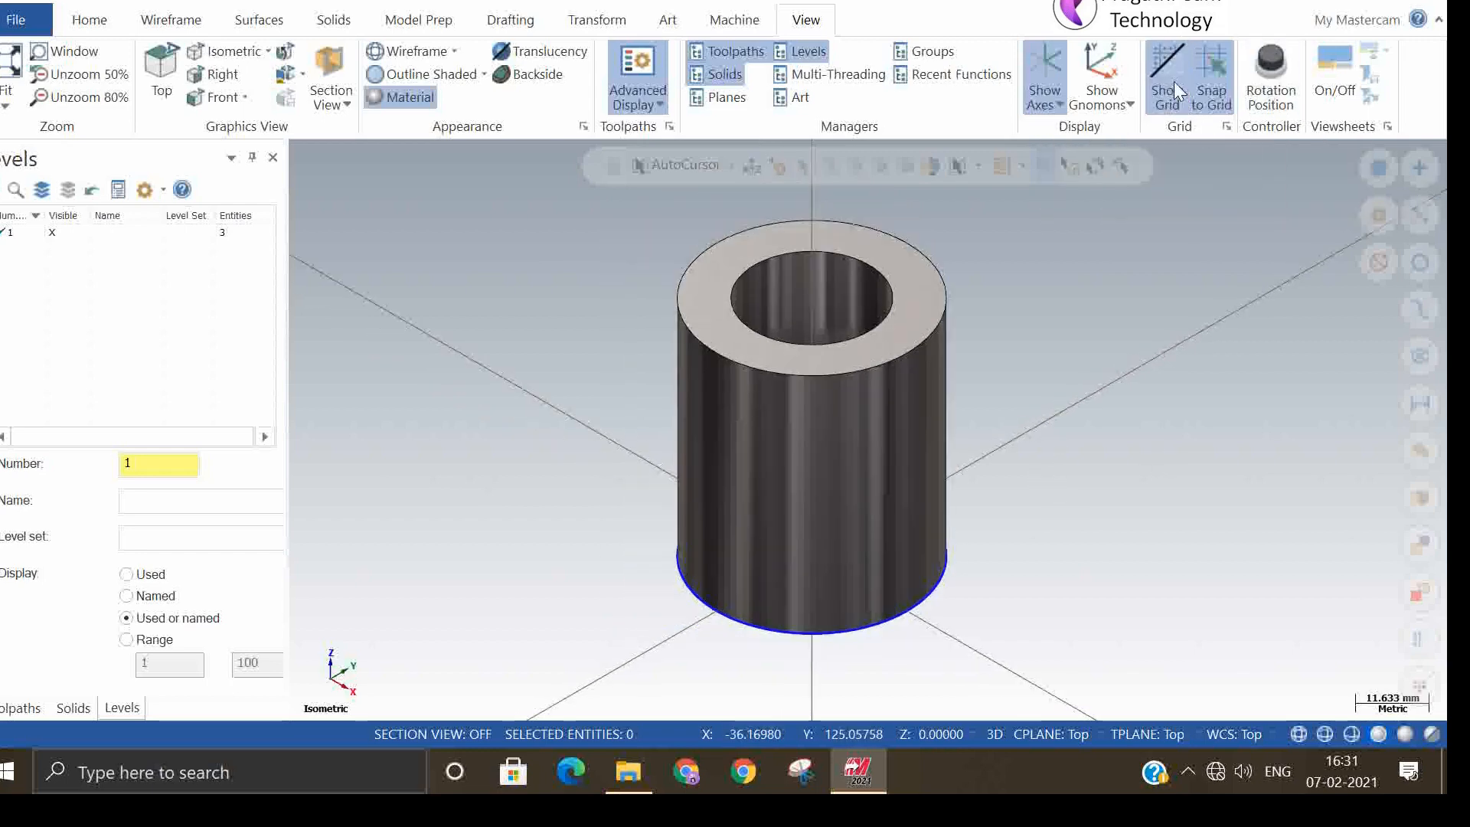
left_click(1198, 71)
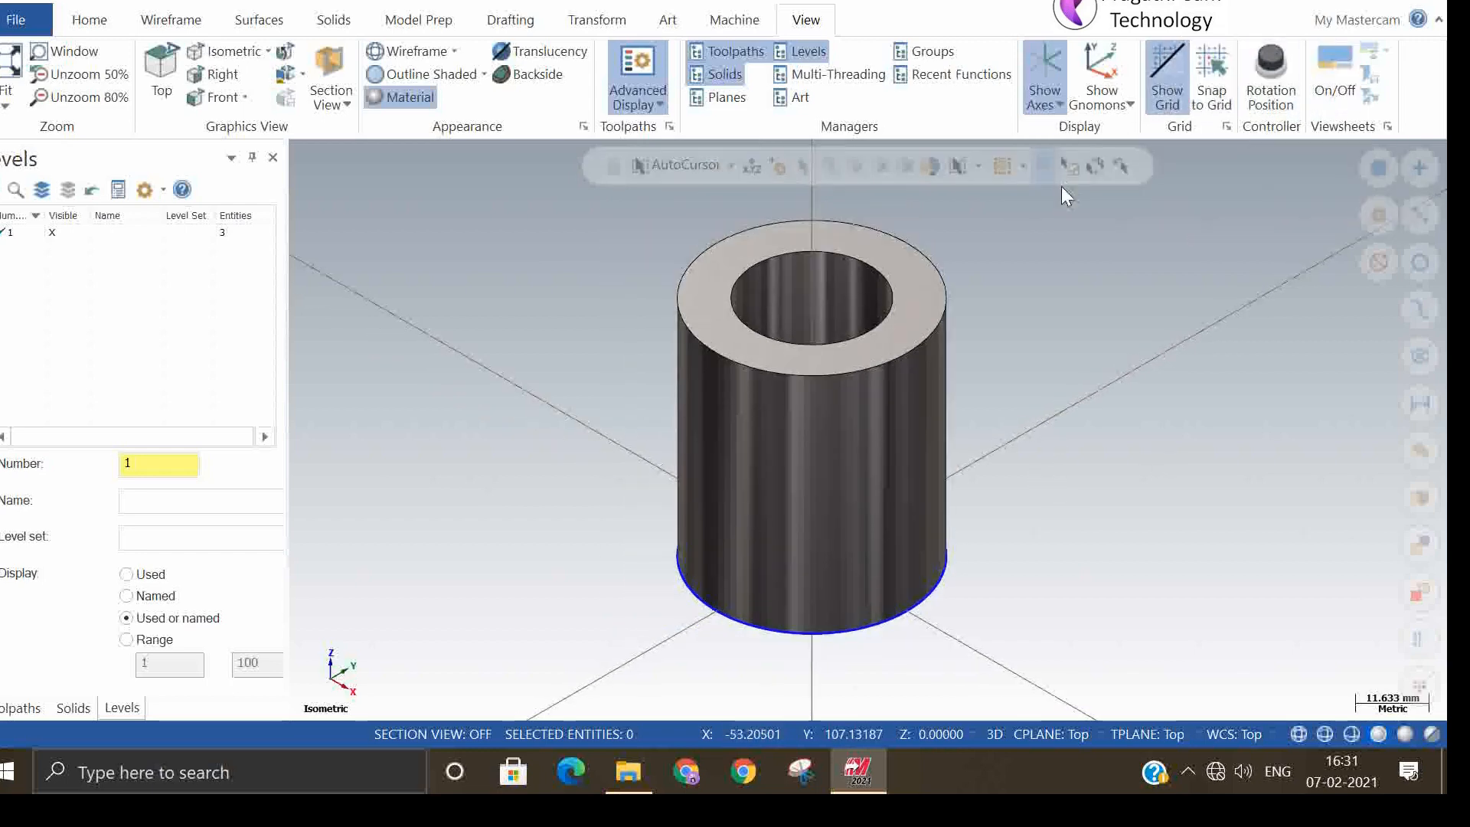
left_click(1167, 76)
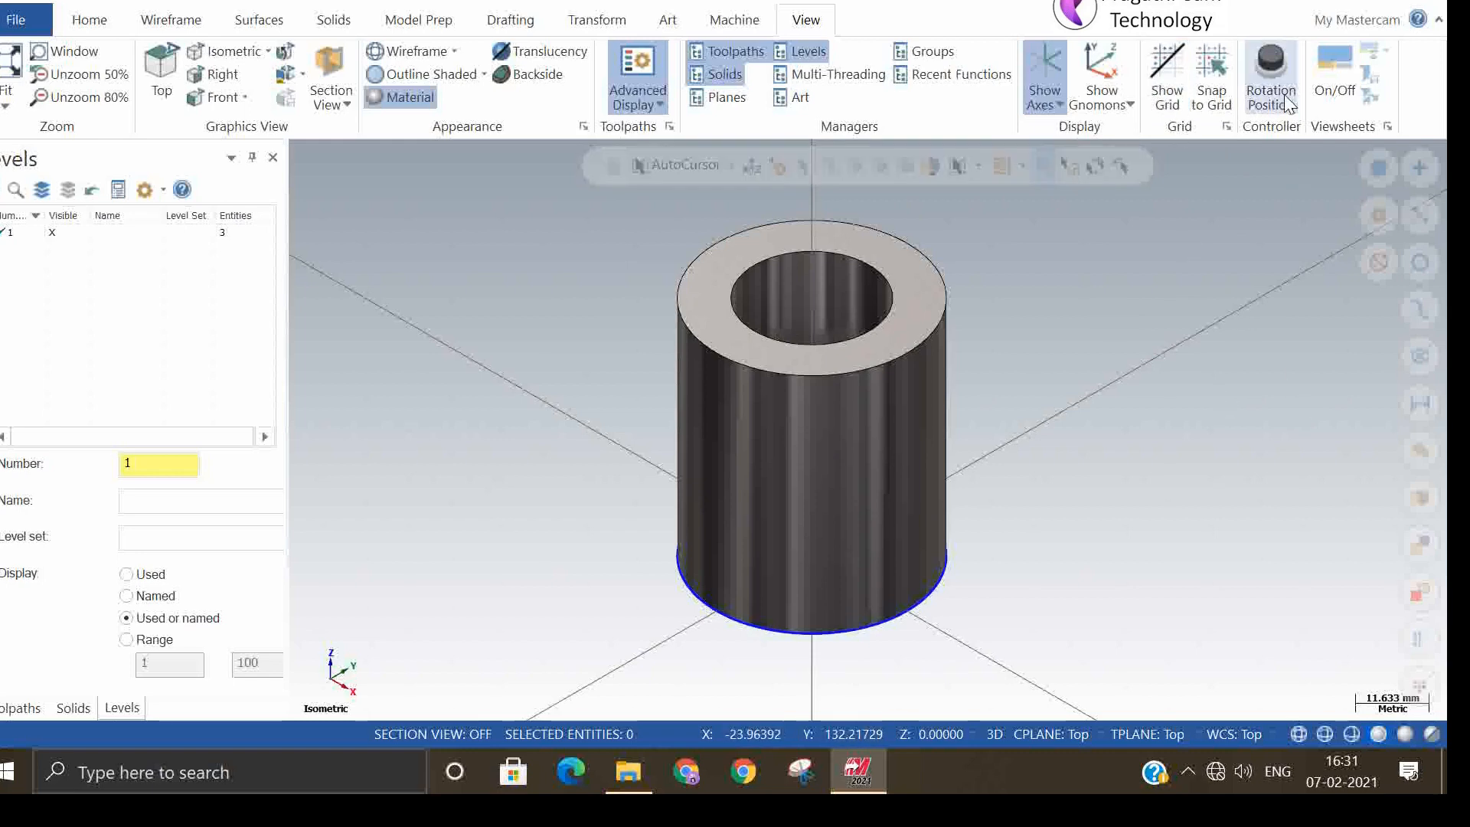
- Set the motion controller's rotation position to a point in the empty space beside the cylinder's upper end
left_click(1266, 79)
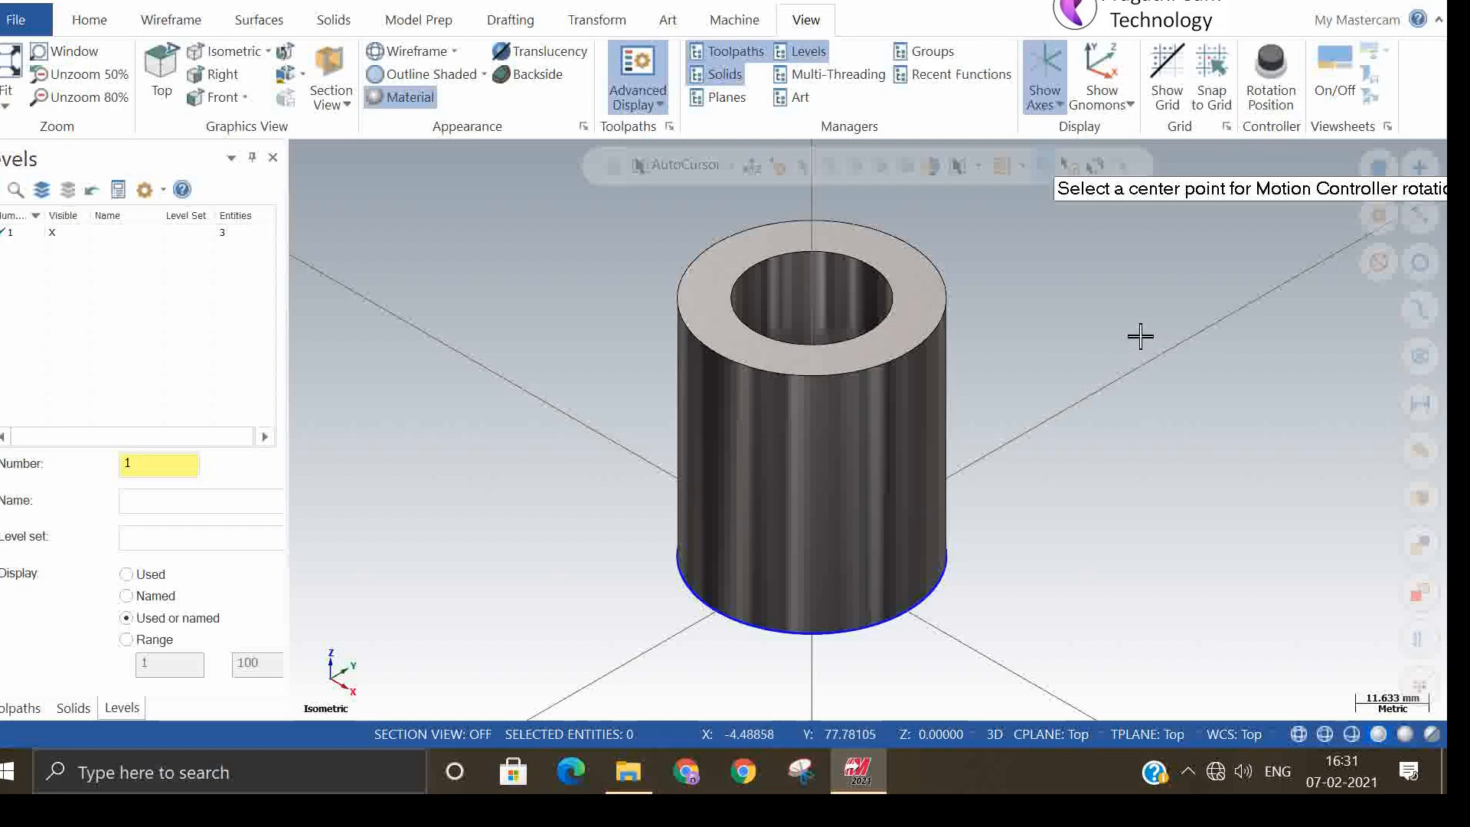
left_click(1163, 294)
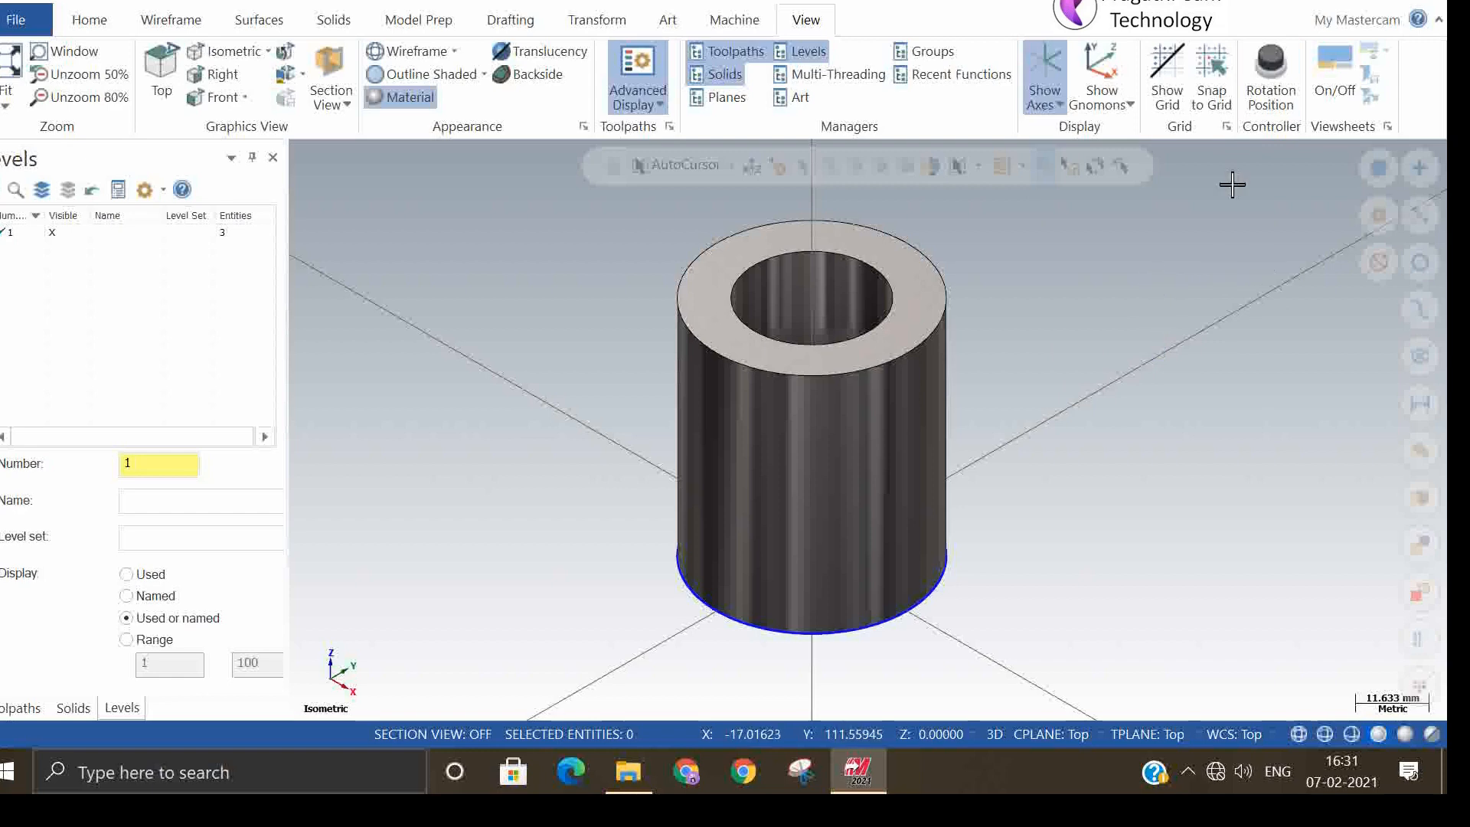
left_click(1280, 71)
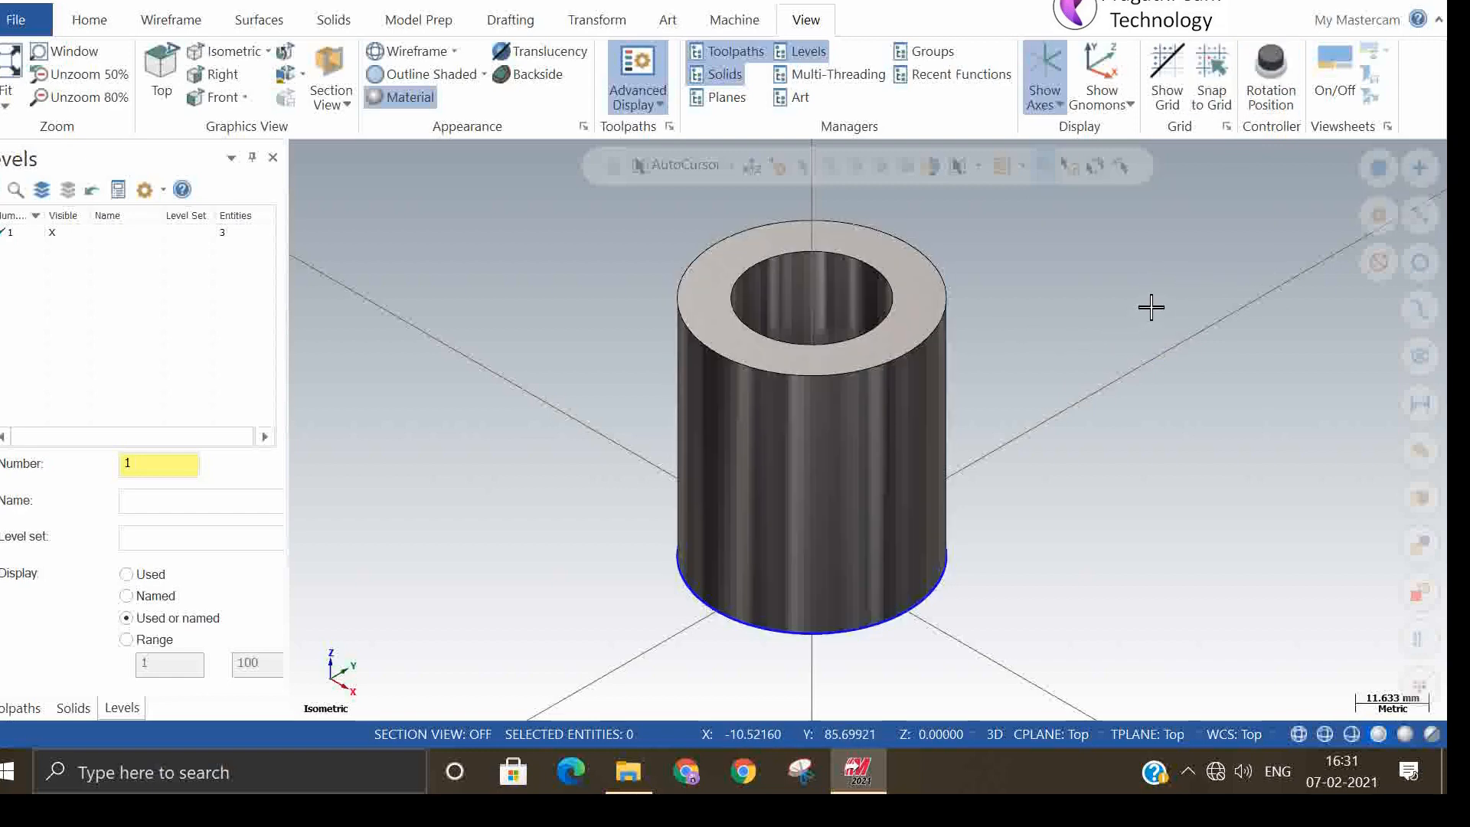
left_click(1255, 58)
left_click(1125, 257)
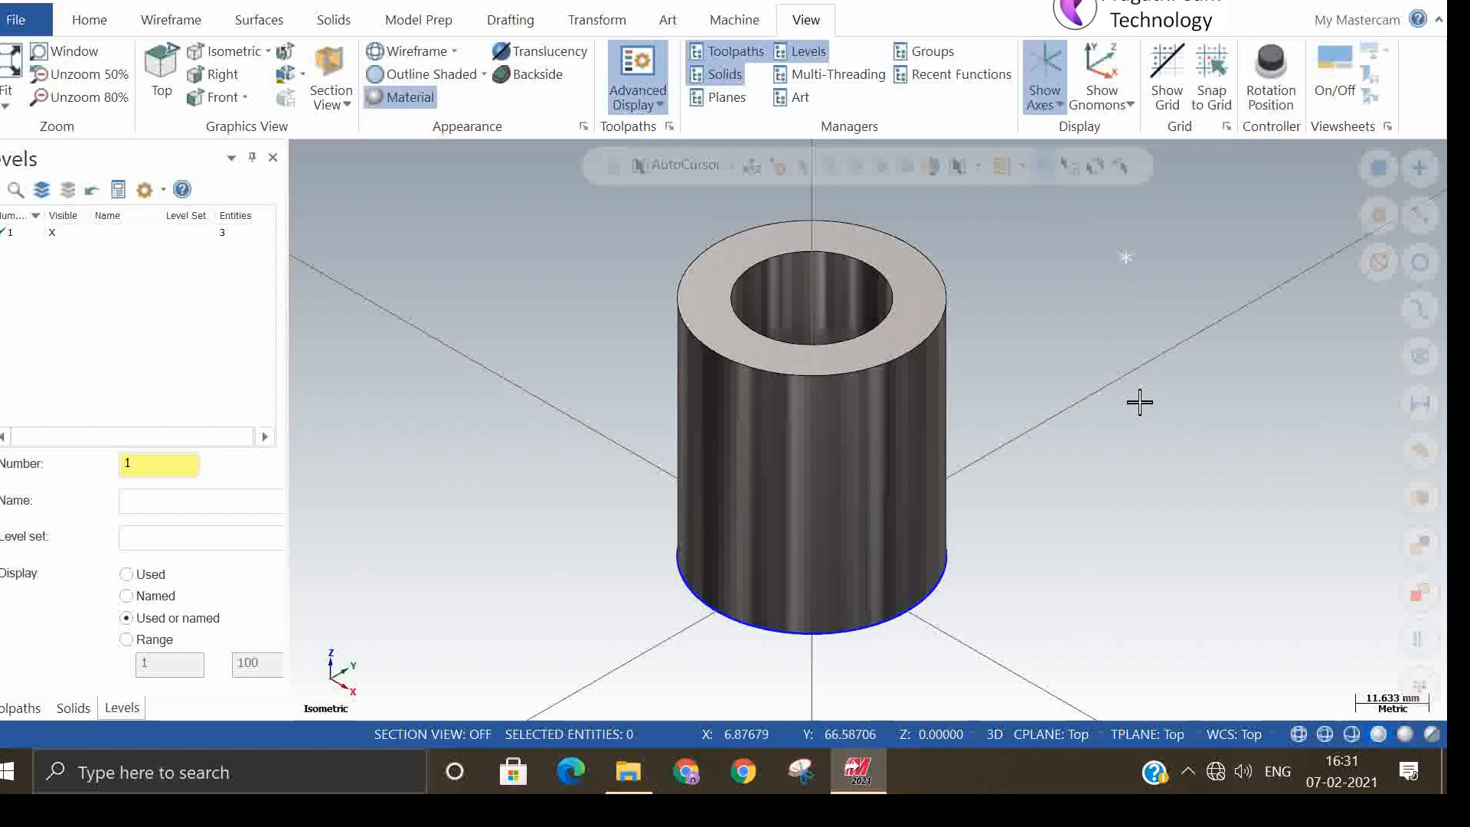
- Rotate the cylinder to a tilted view, look over the GView options, and restore the Isometric view
middle_click_drag(1139, 410, 1046, 375)
right_click(1148, 331)
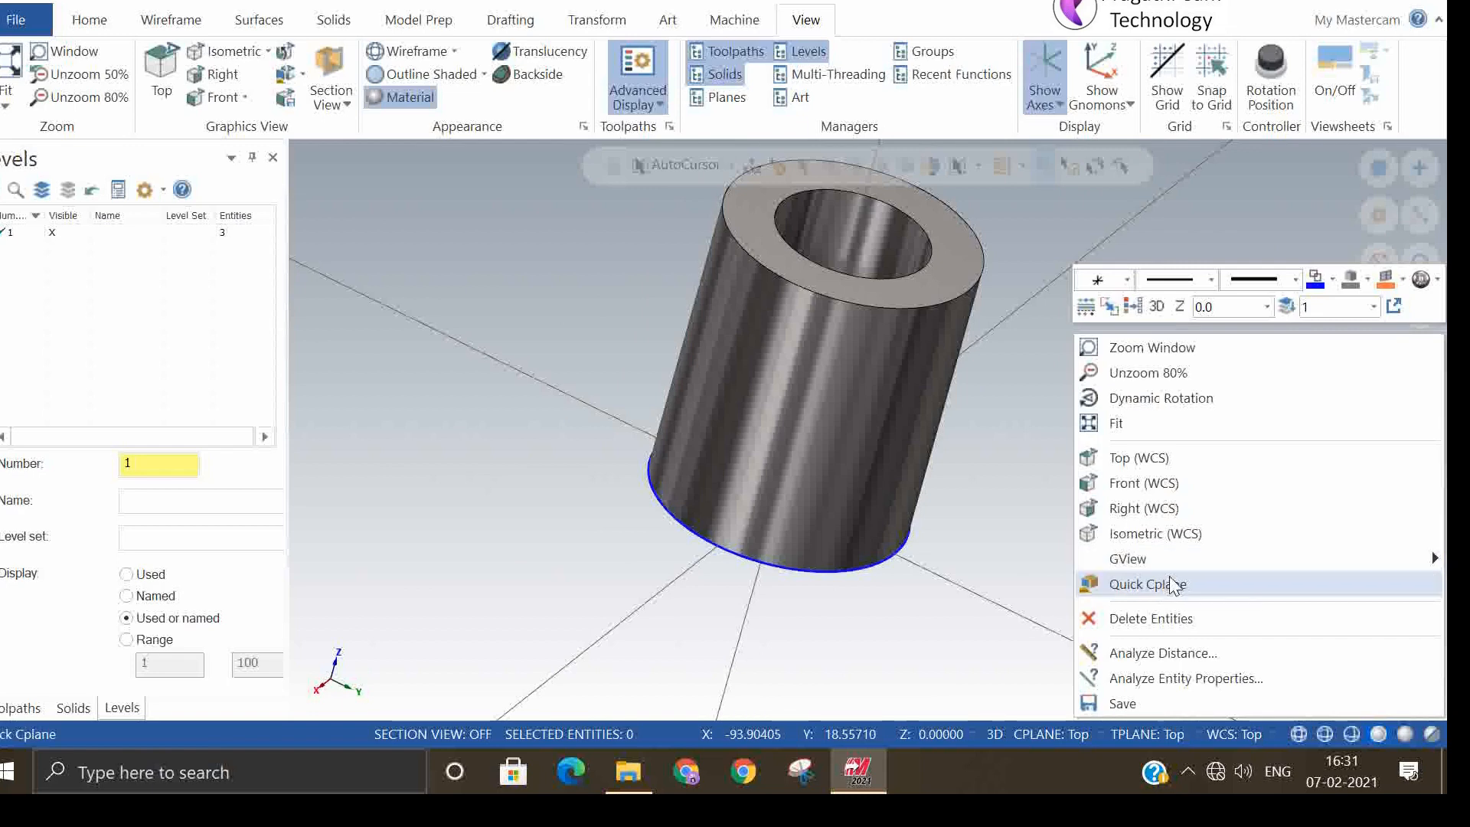
mouse_move(1168, 564)
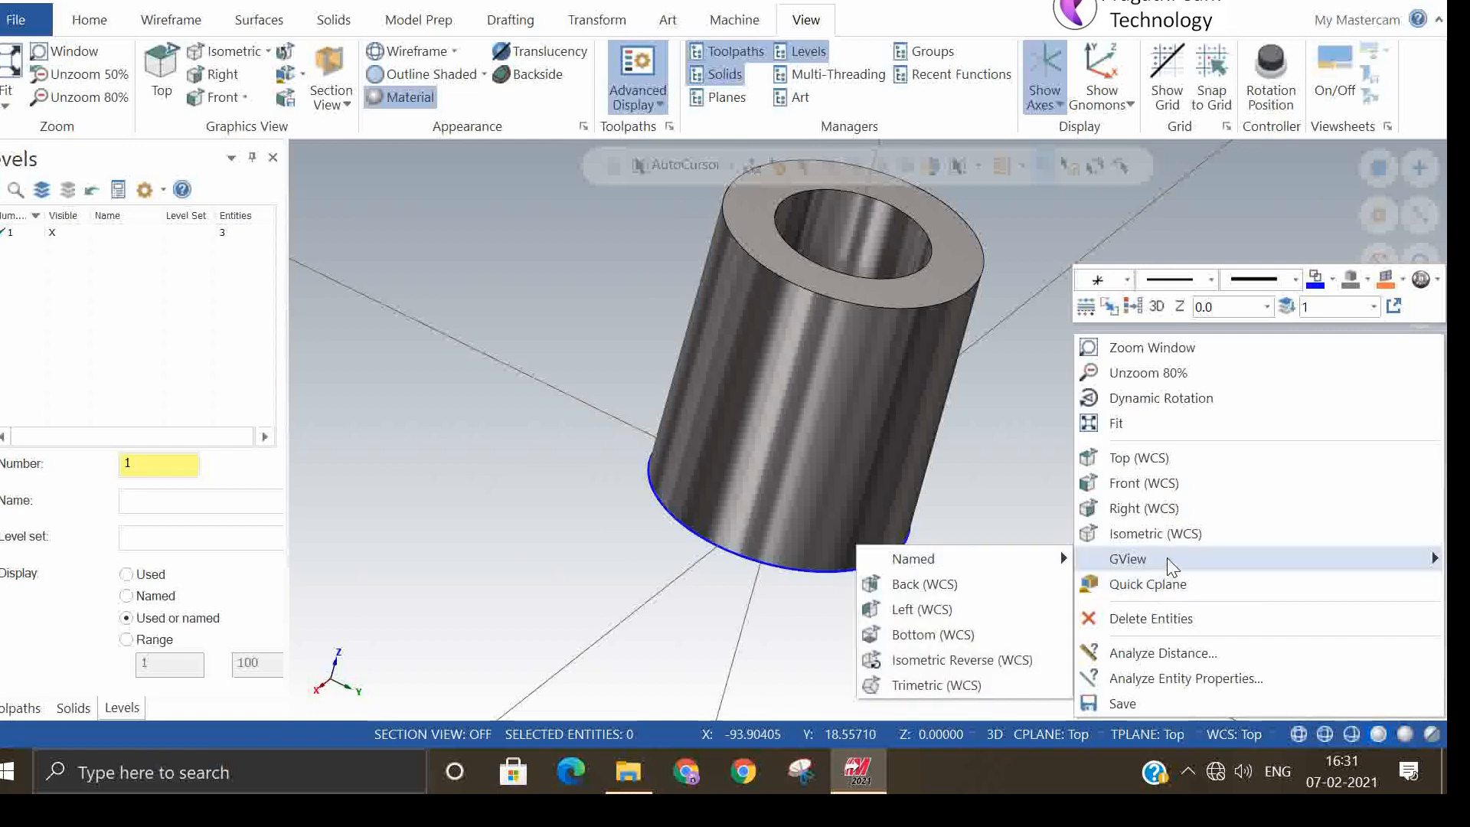
left_click(1152, 533)
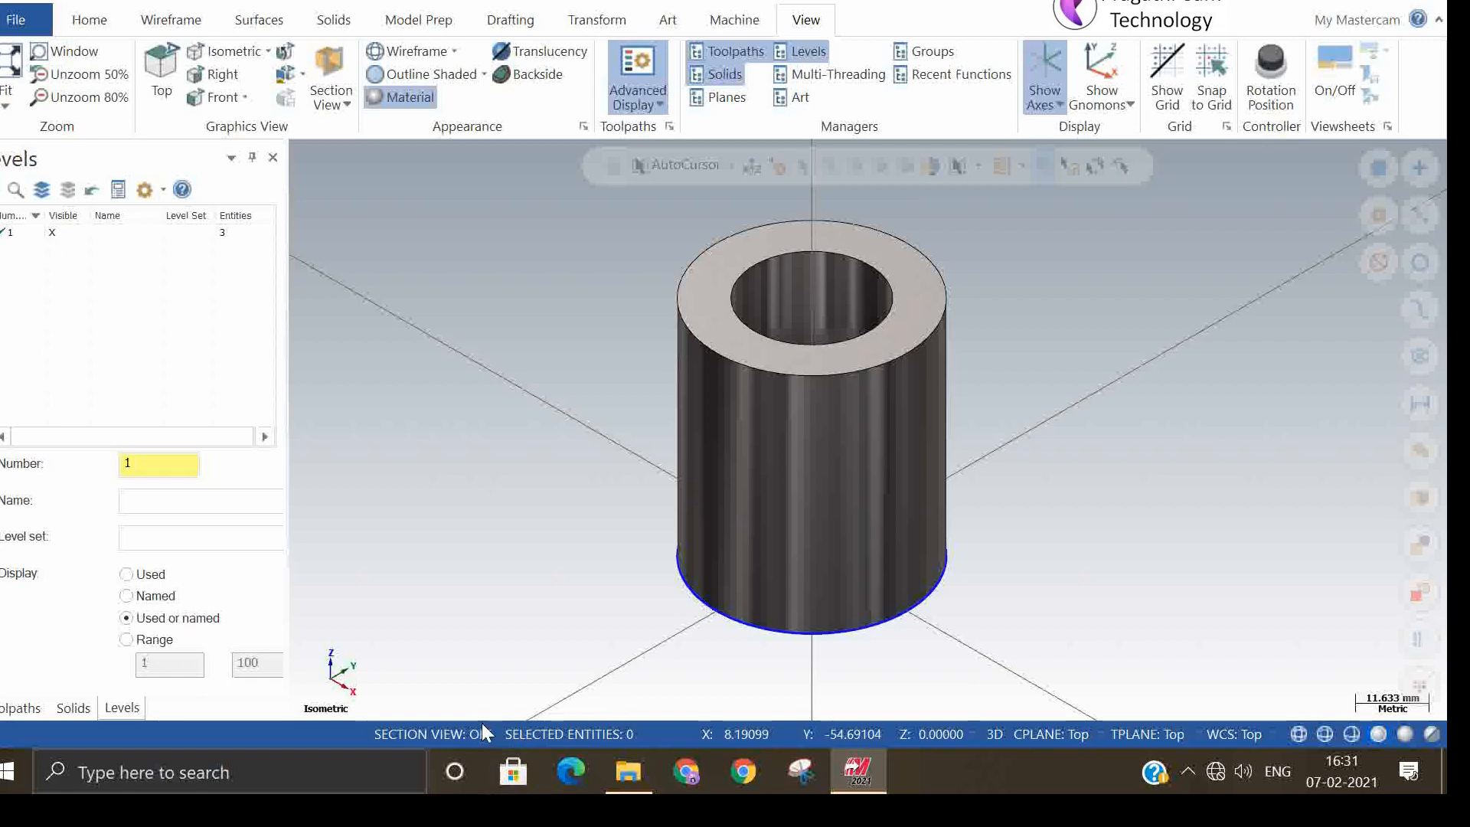
- Turn on viewsheets and add Viewsheet 2 and Viewsheet 3, keeping their default names
left_click(1350, 61)
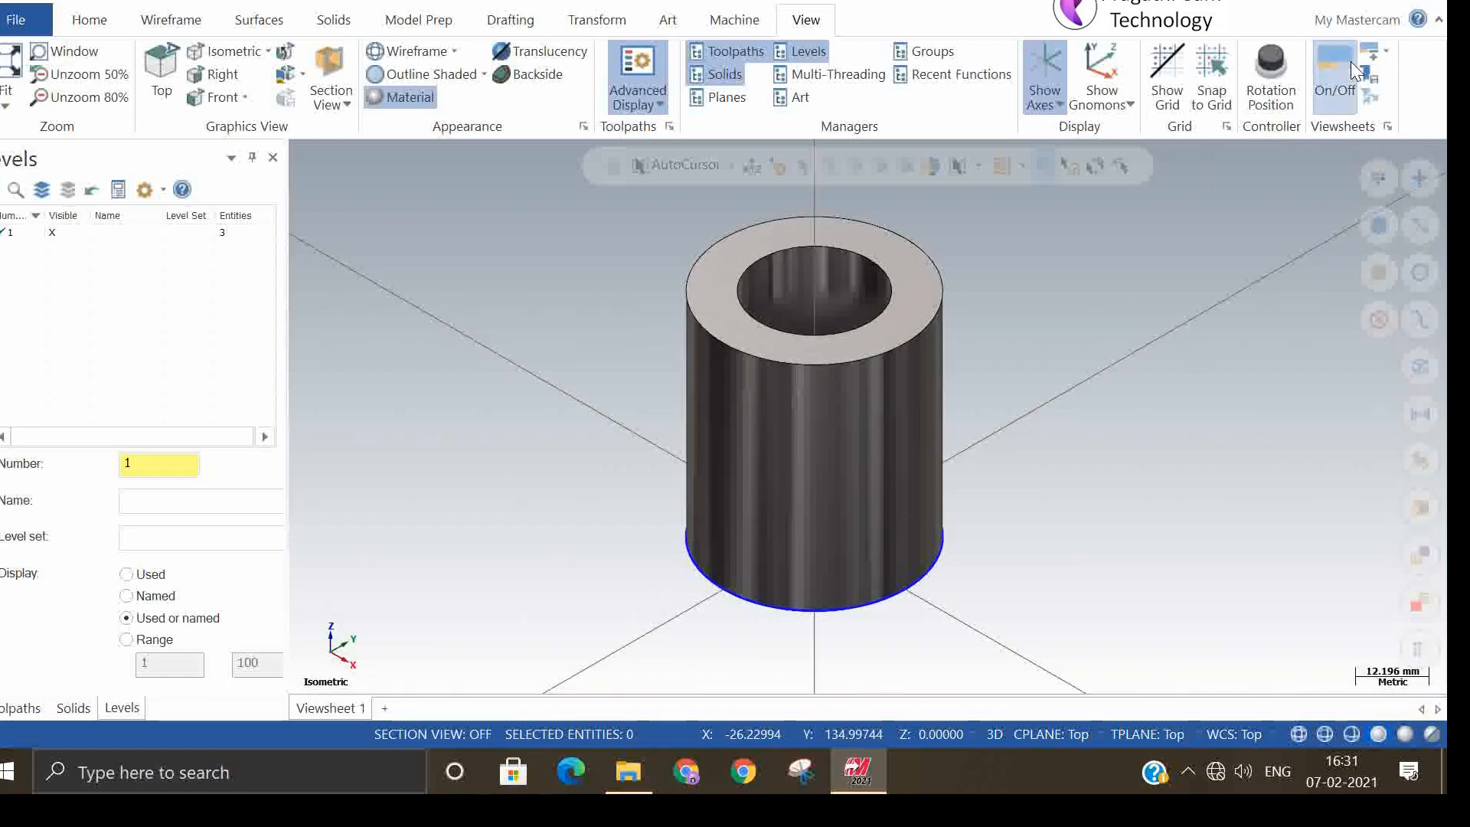
left_click(1350, 61)
left_click(1344, 66)
left_click(388, 708)
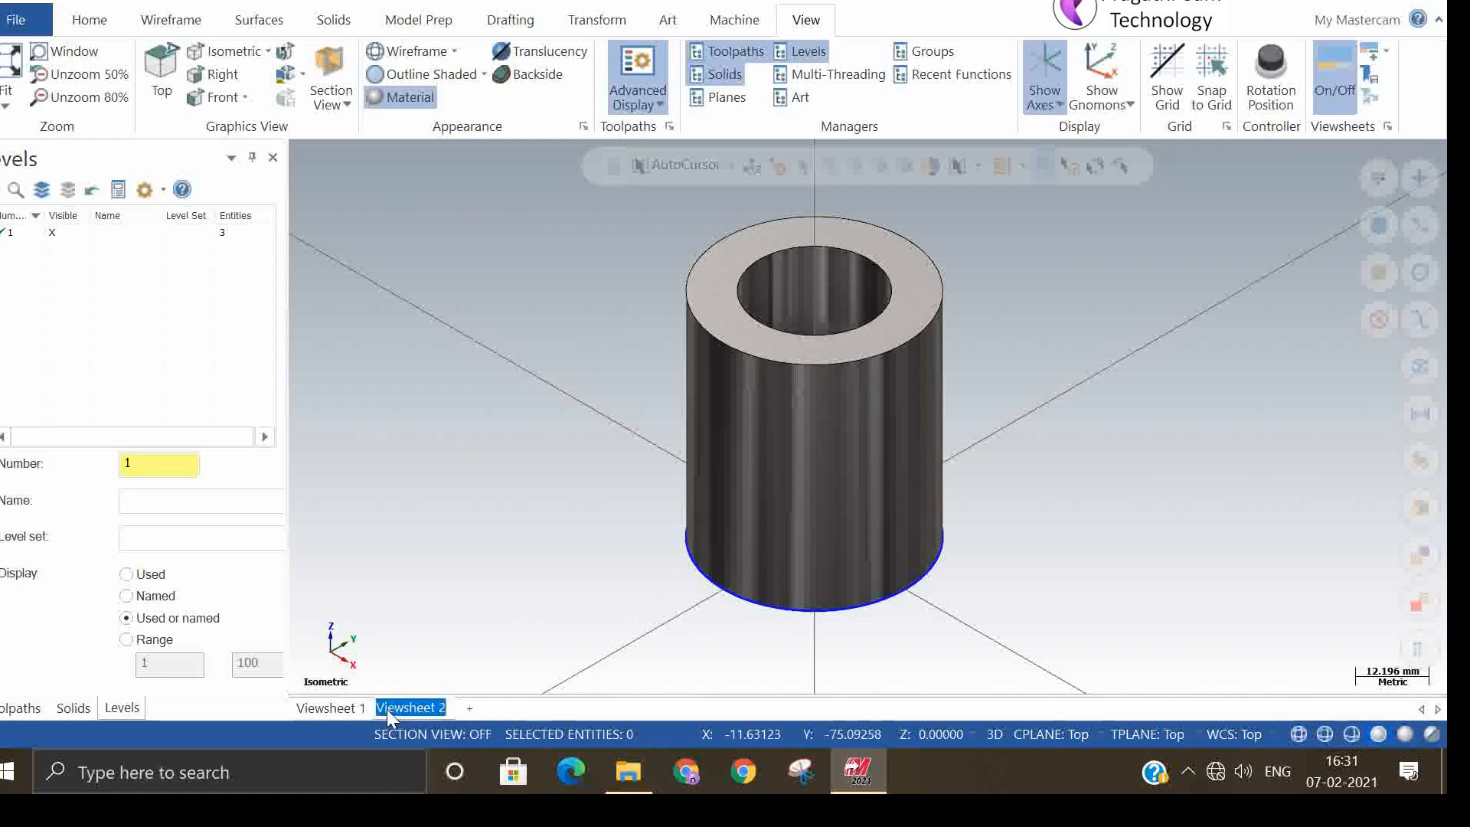
left_click(466, 706)
left_click(469, 709)
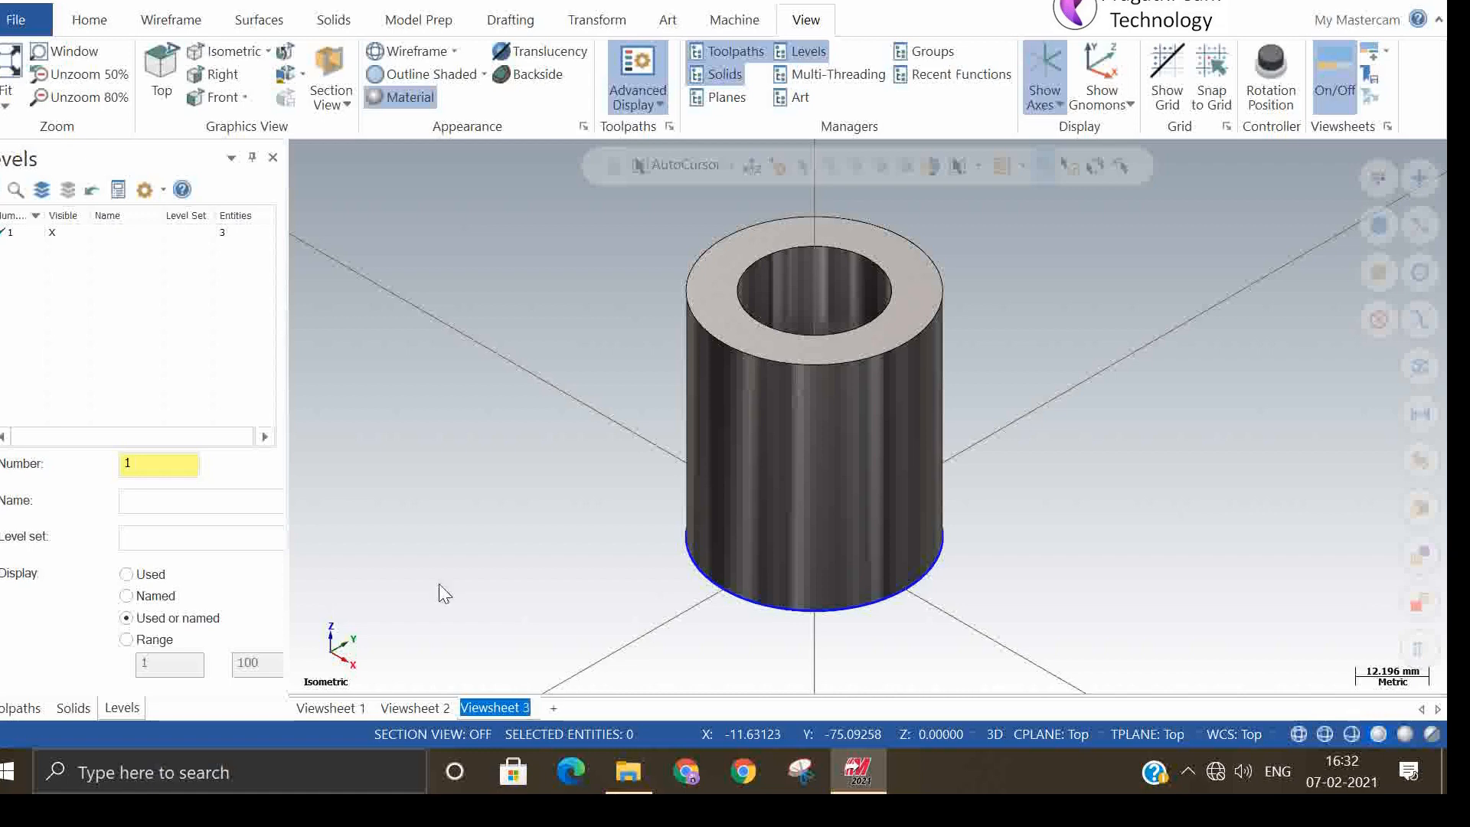
left_click(365, 704)
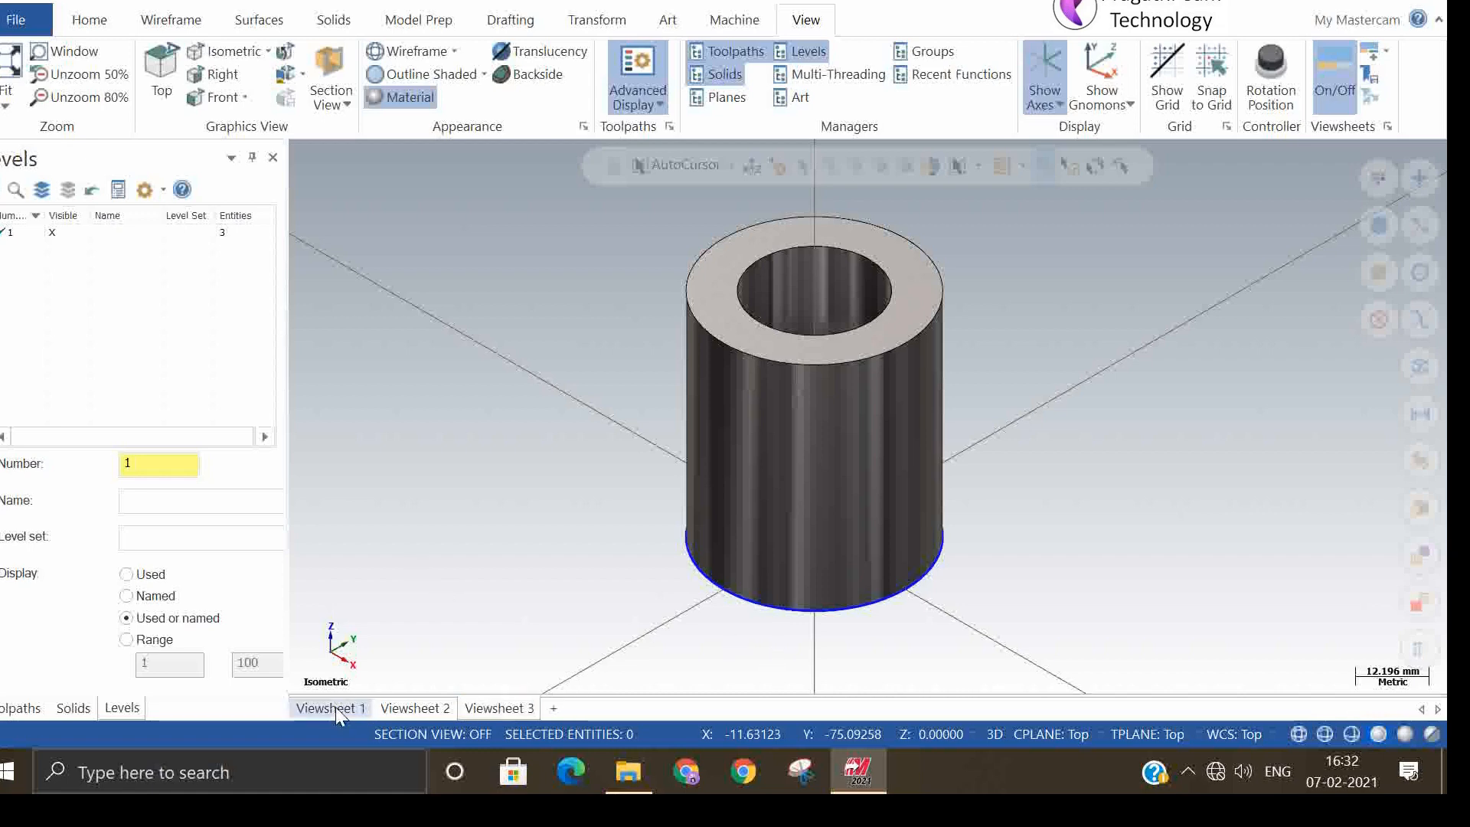
- Set Viewsheet 3 to the Top view and Viewsheet 2 to the Front view
right_click(542, 399)
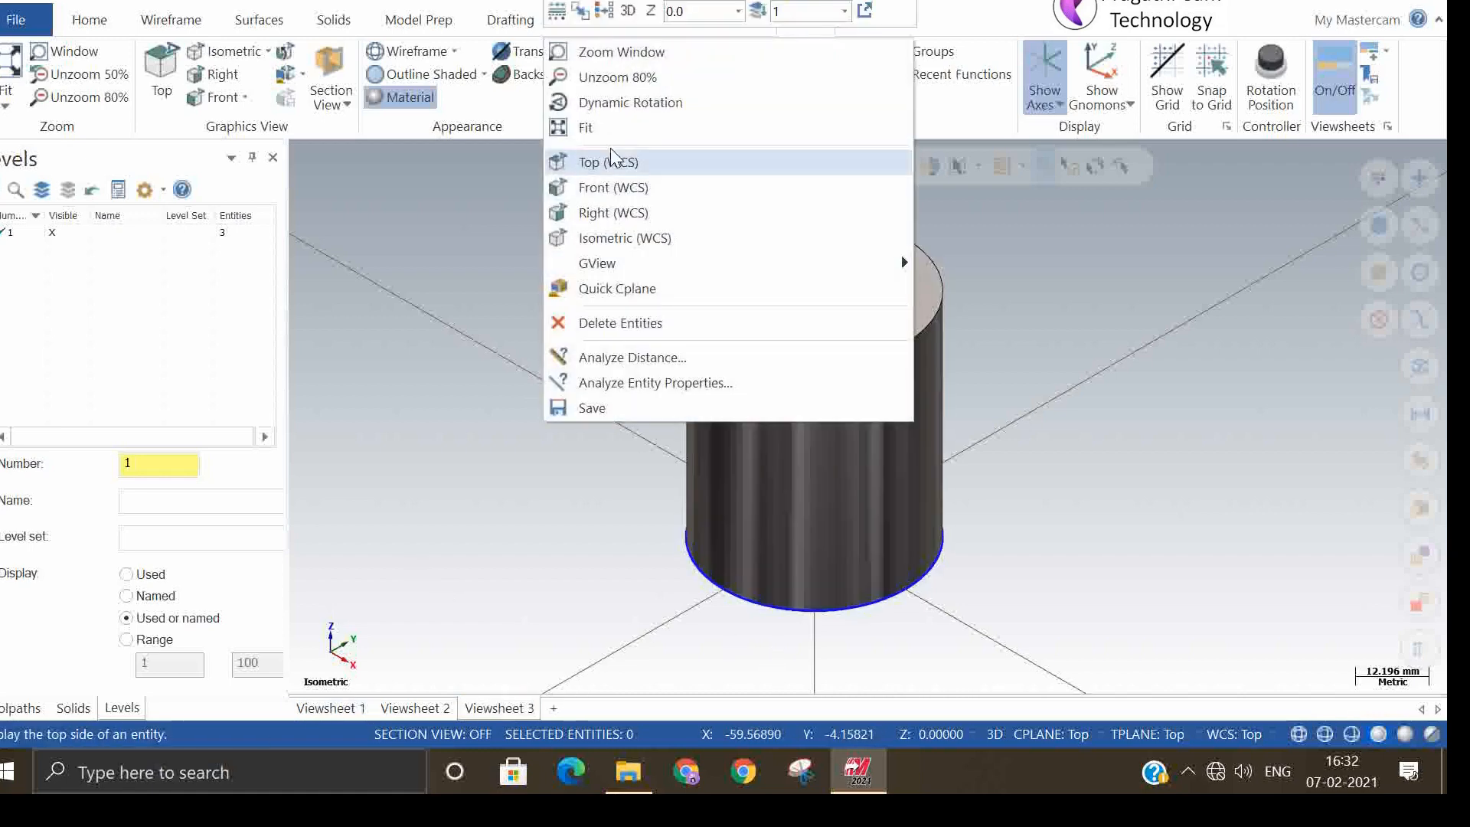
left_click(613, 125)
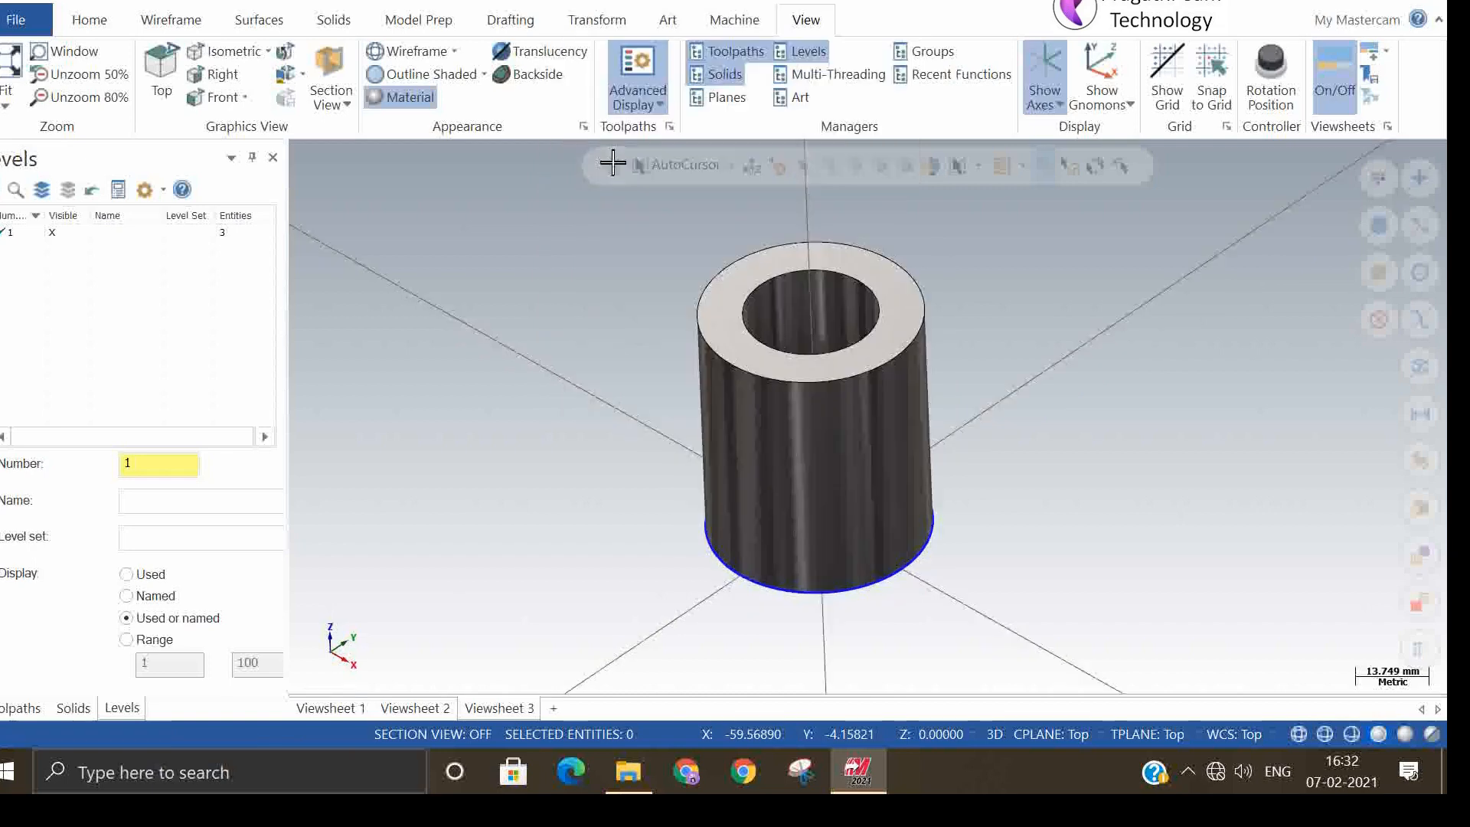
left_click(430, 706)
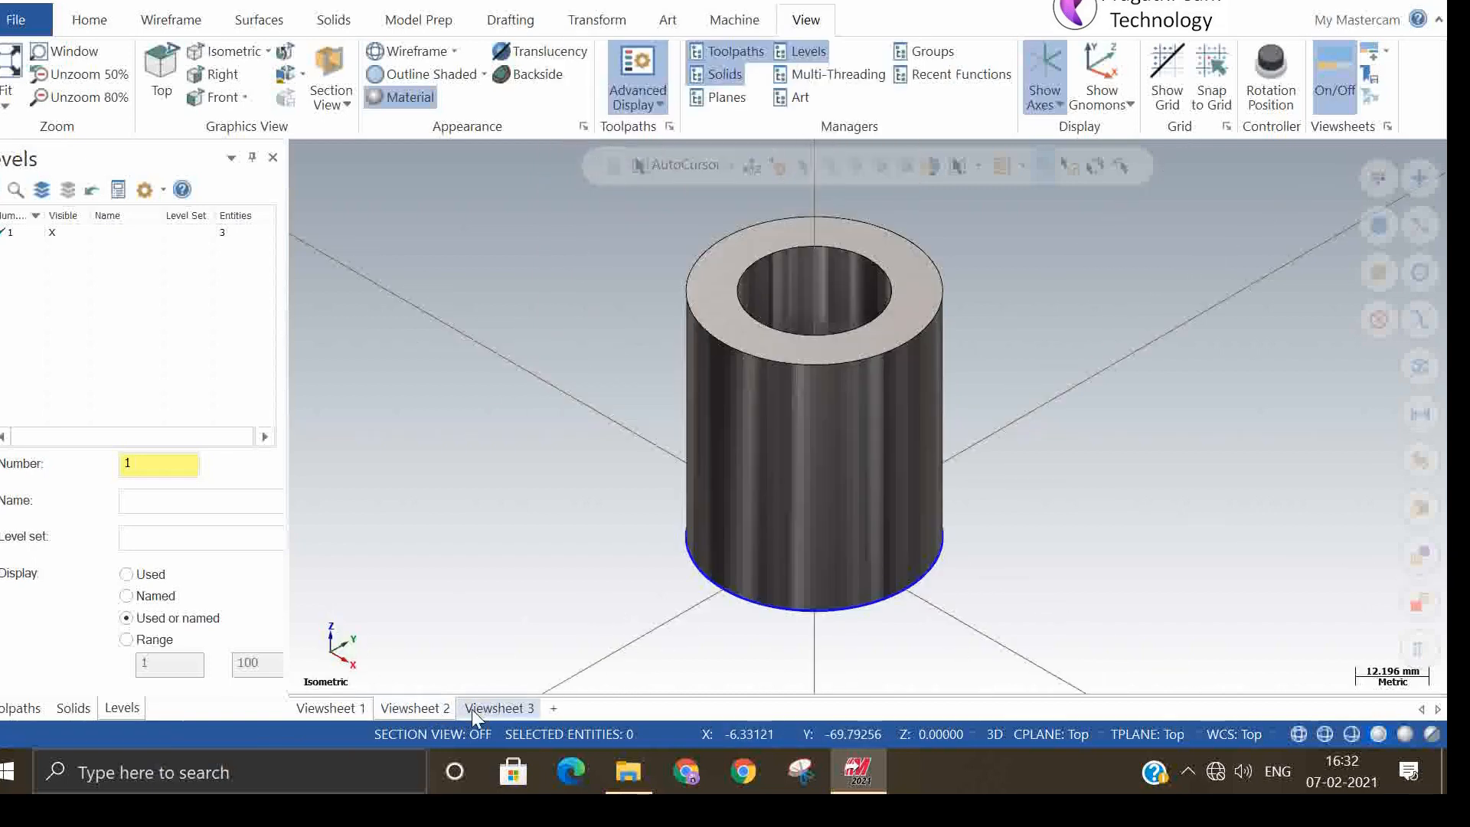
right_click(600, 316)
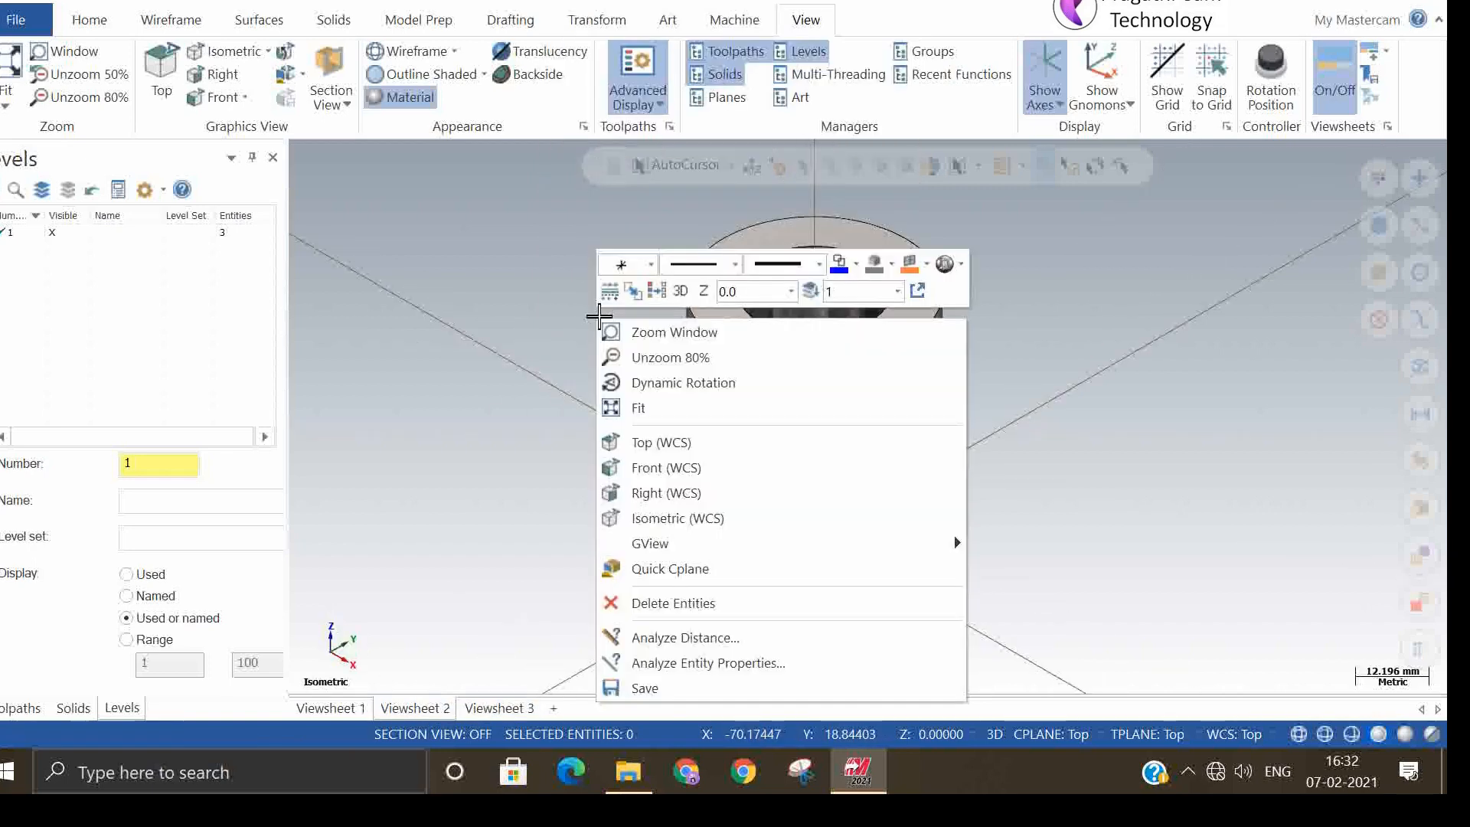
left_click(654, 467)
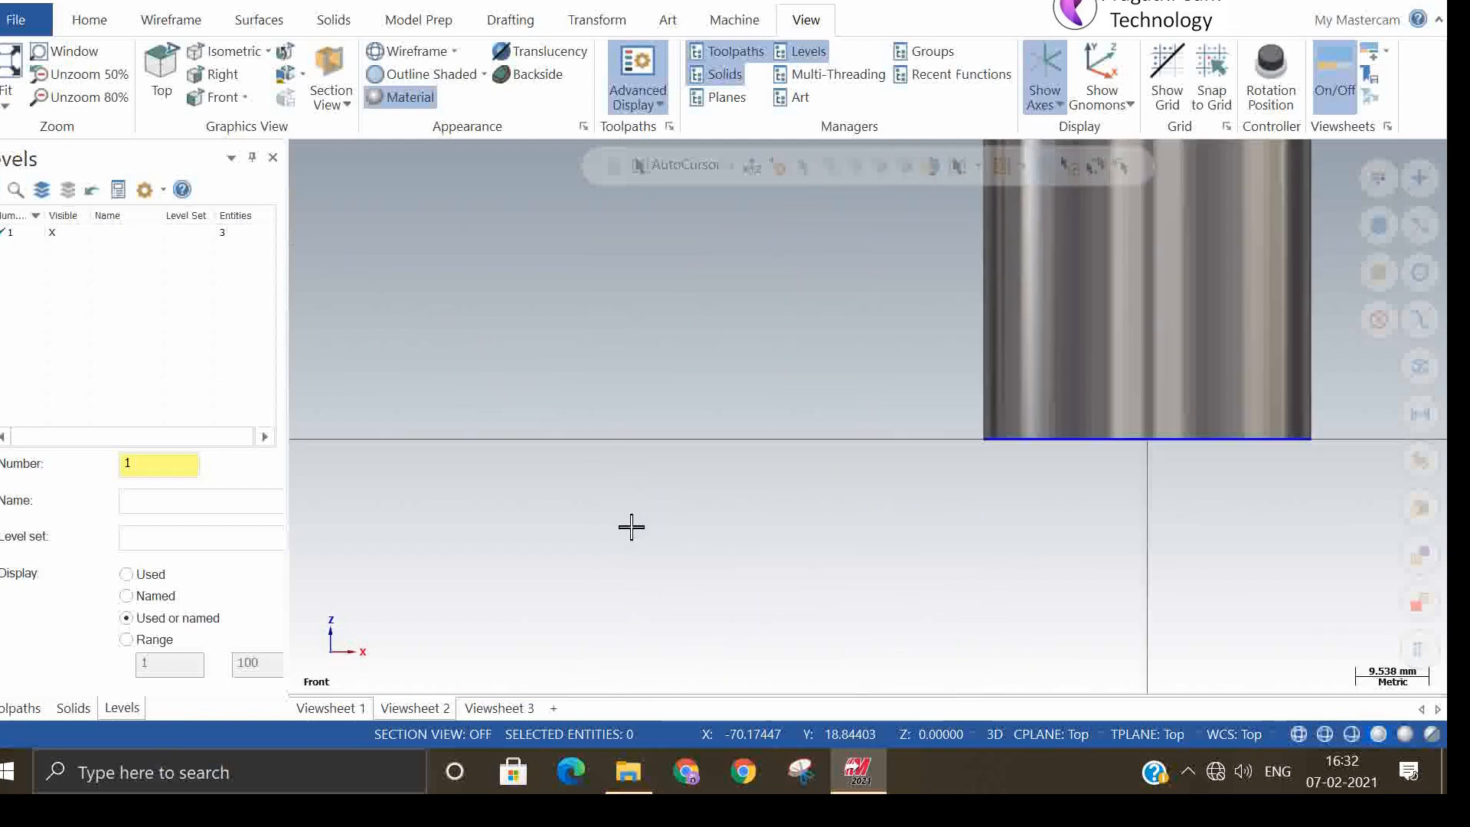
- Reopen Viewsheet 3, change it to the Isometric view, and switch to Viewsheet 2
left_click(521, 708)
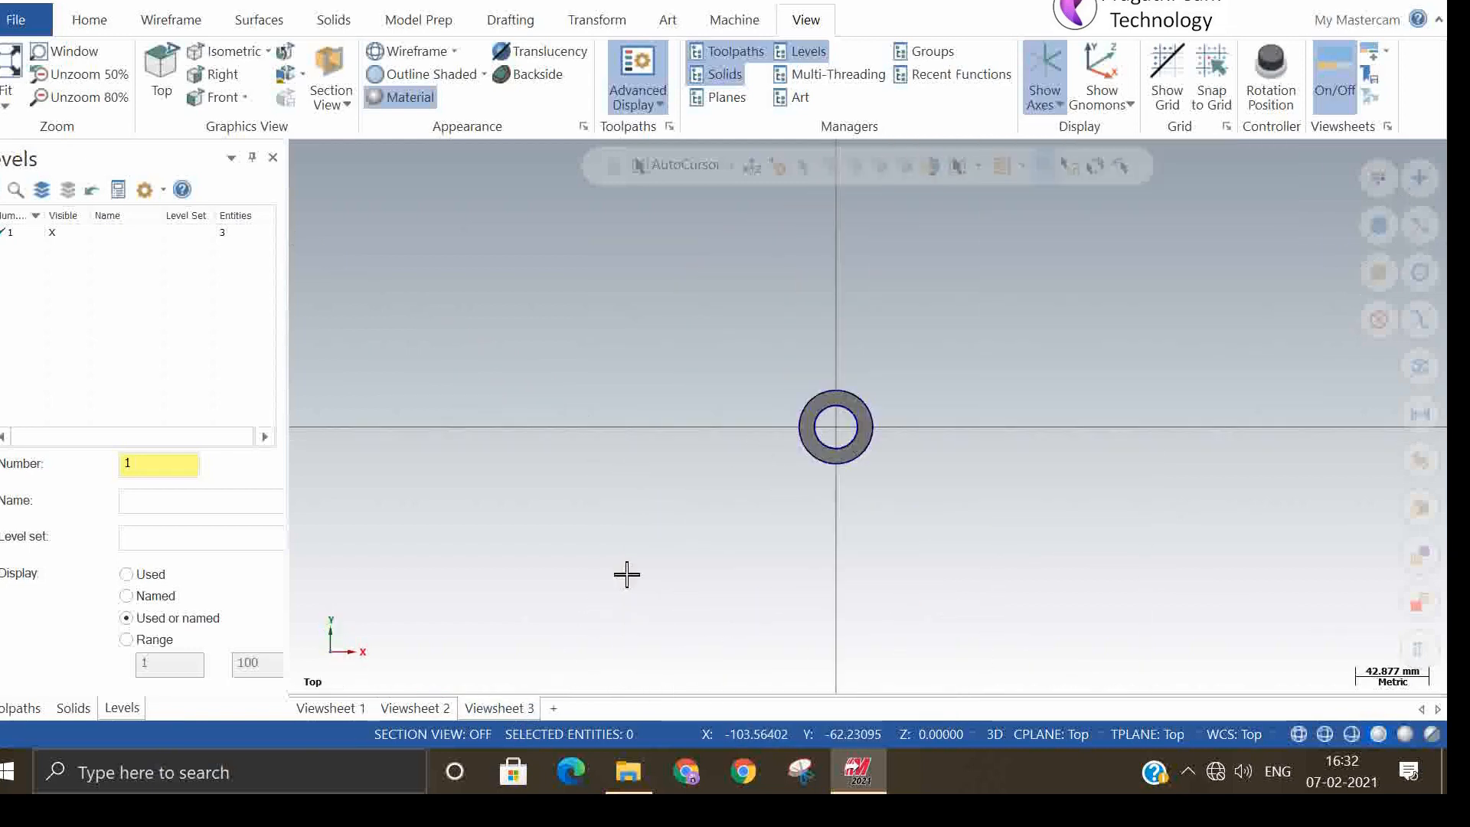
right_click(605, 598)
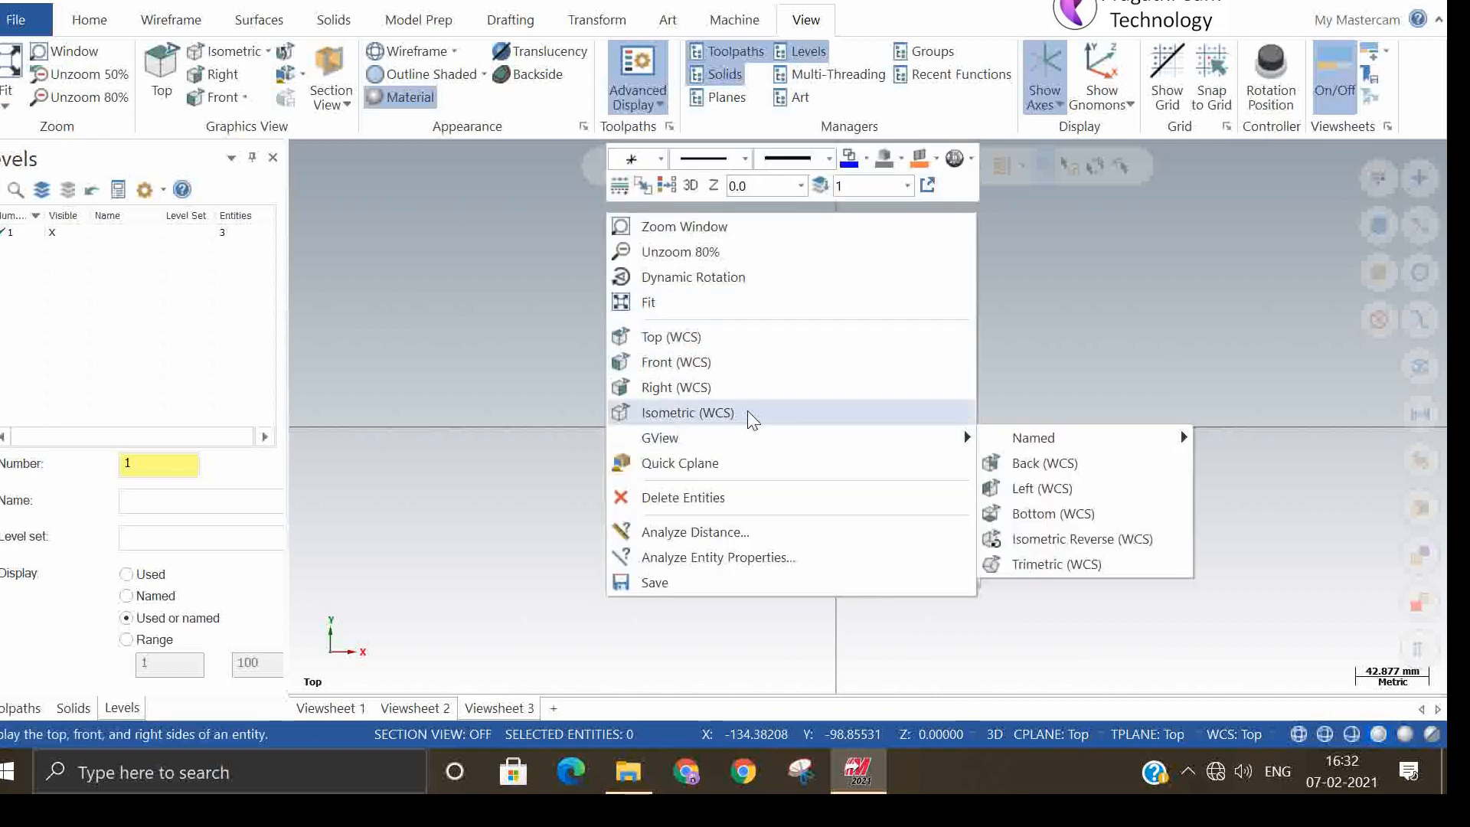
left_click(688, 412)
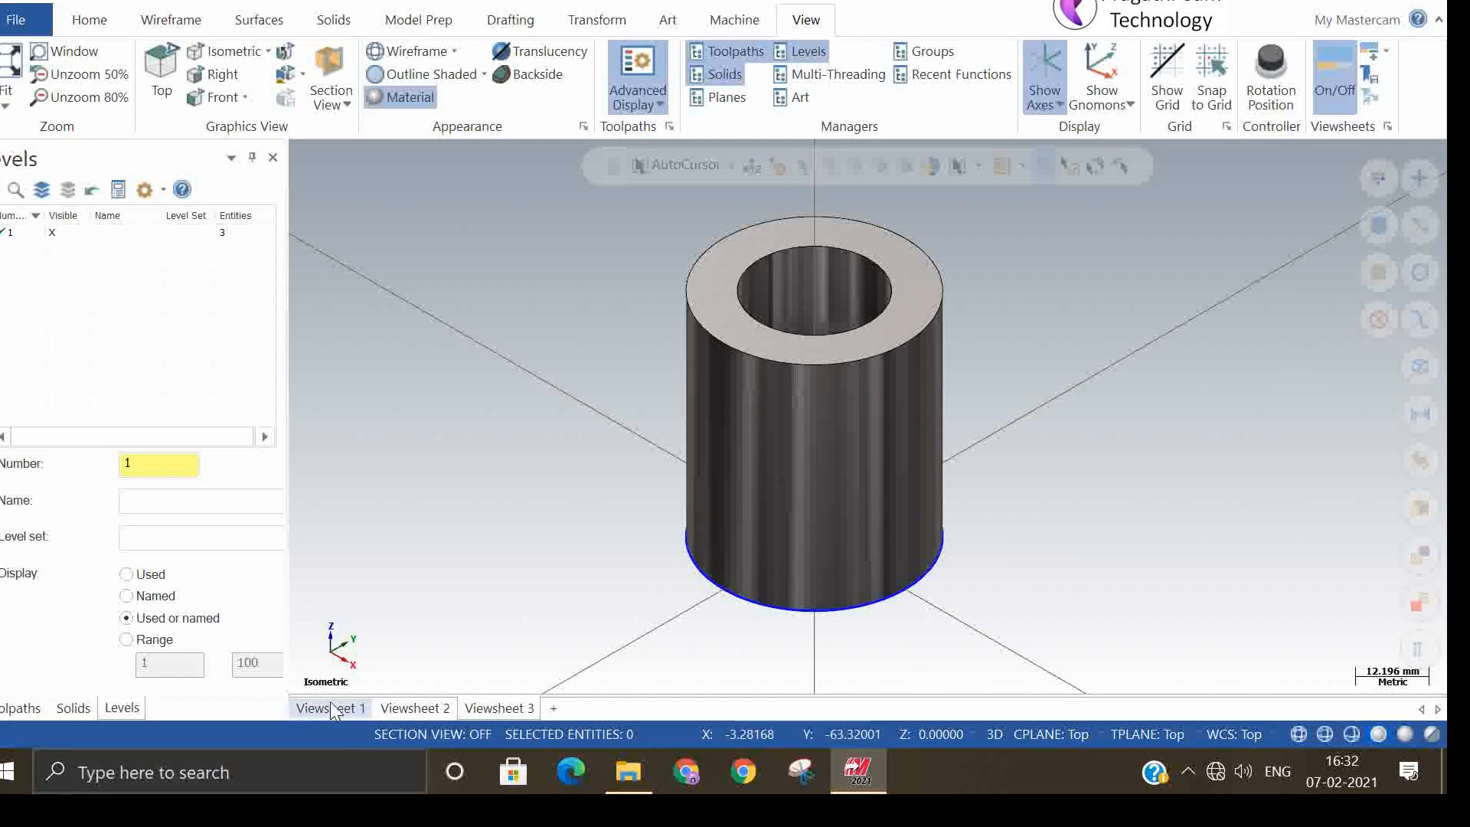
left_click(408, 705)
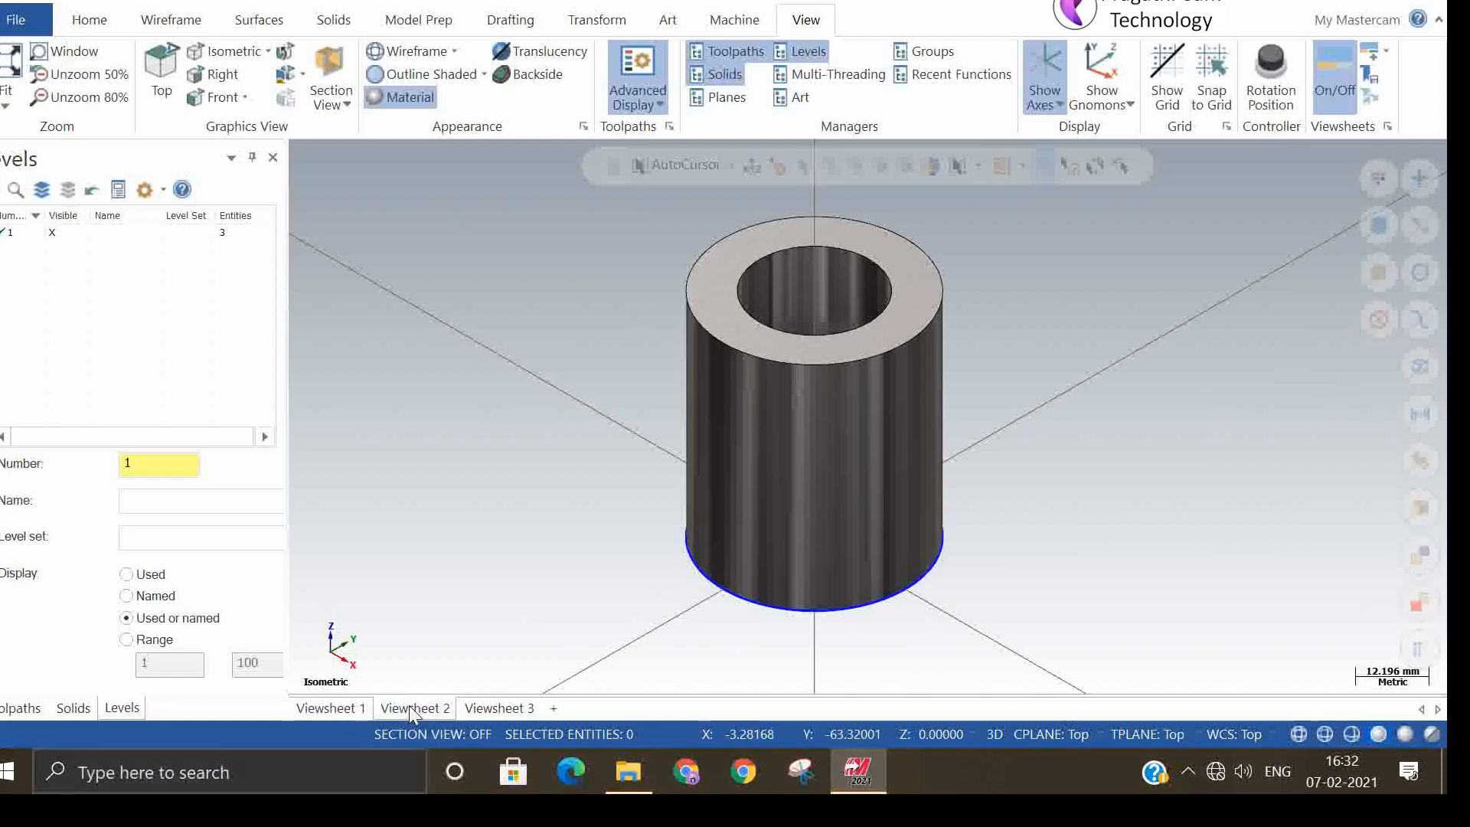
- Switch among the three viewsheets to compare their views, look over the viewsheet options, and finish on Viewsheet 3
left_click(488, 704)
left_click(357, 705)
right_click(330, 705)
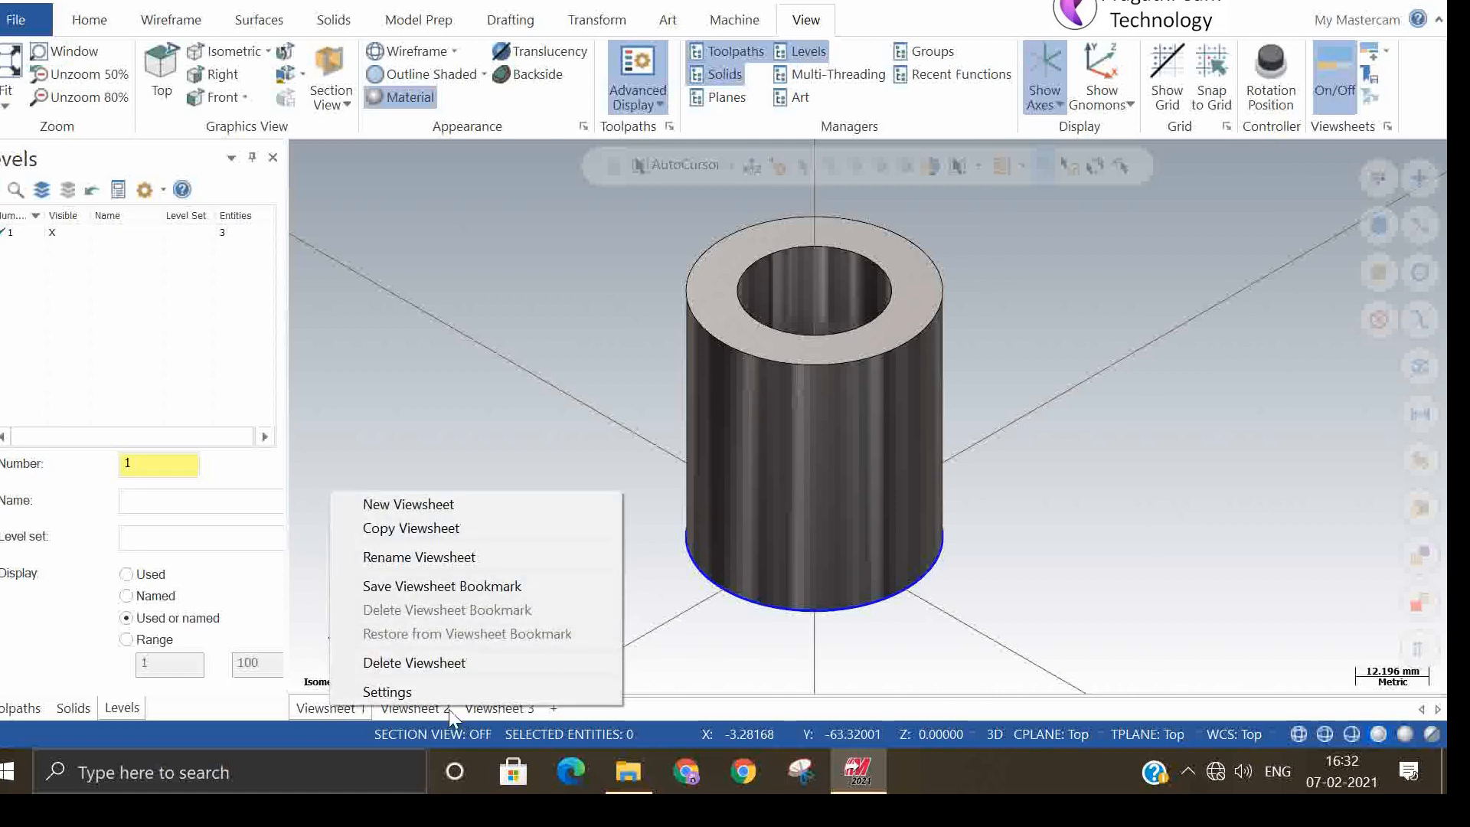
left_click(384, 706)
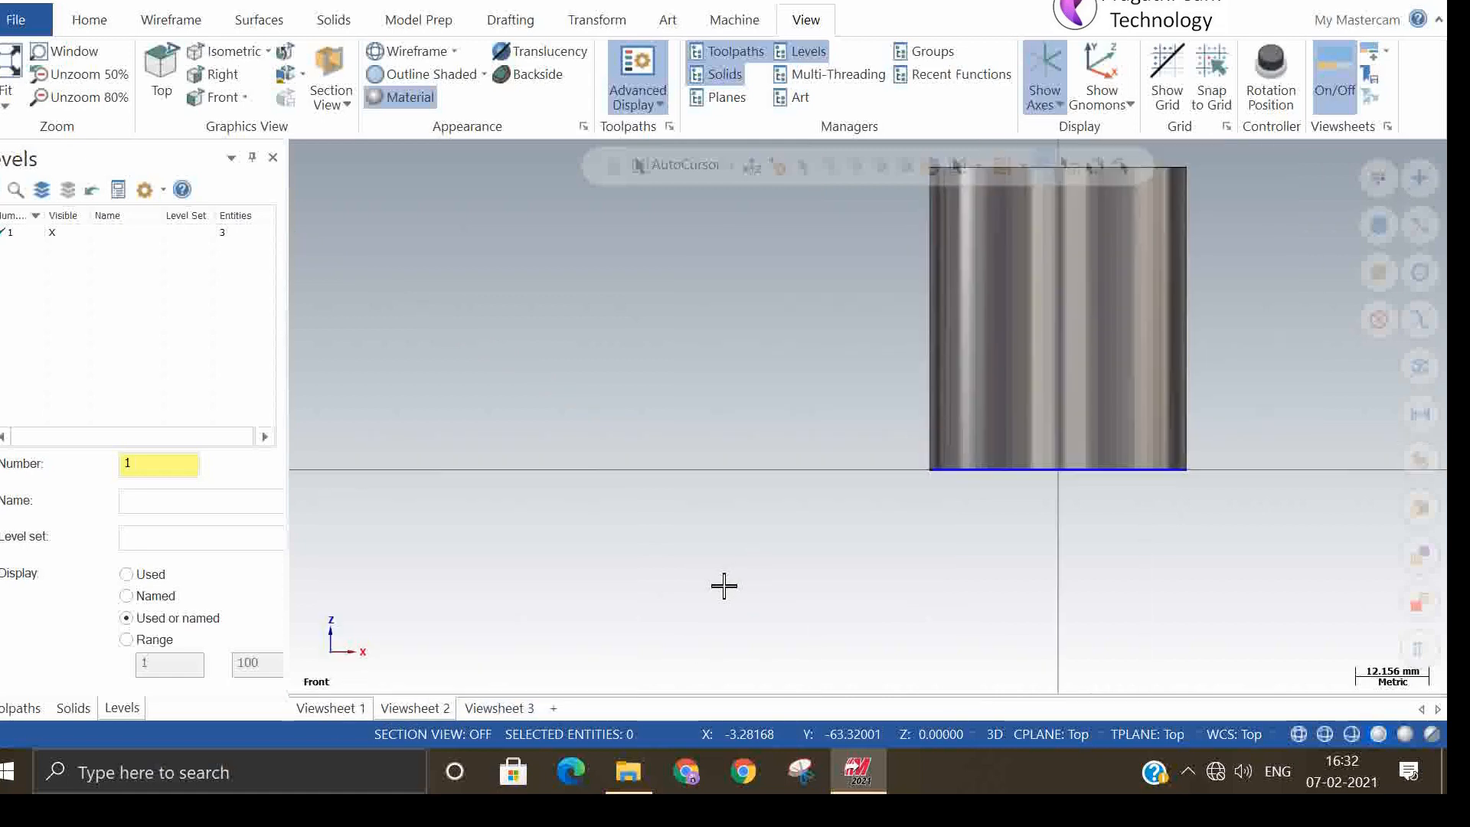
left_click(503, 711)
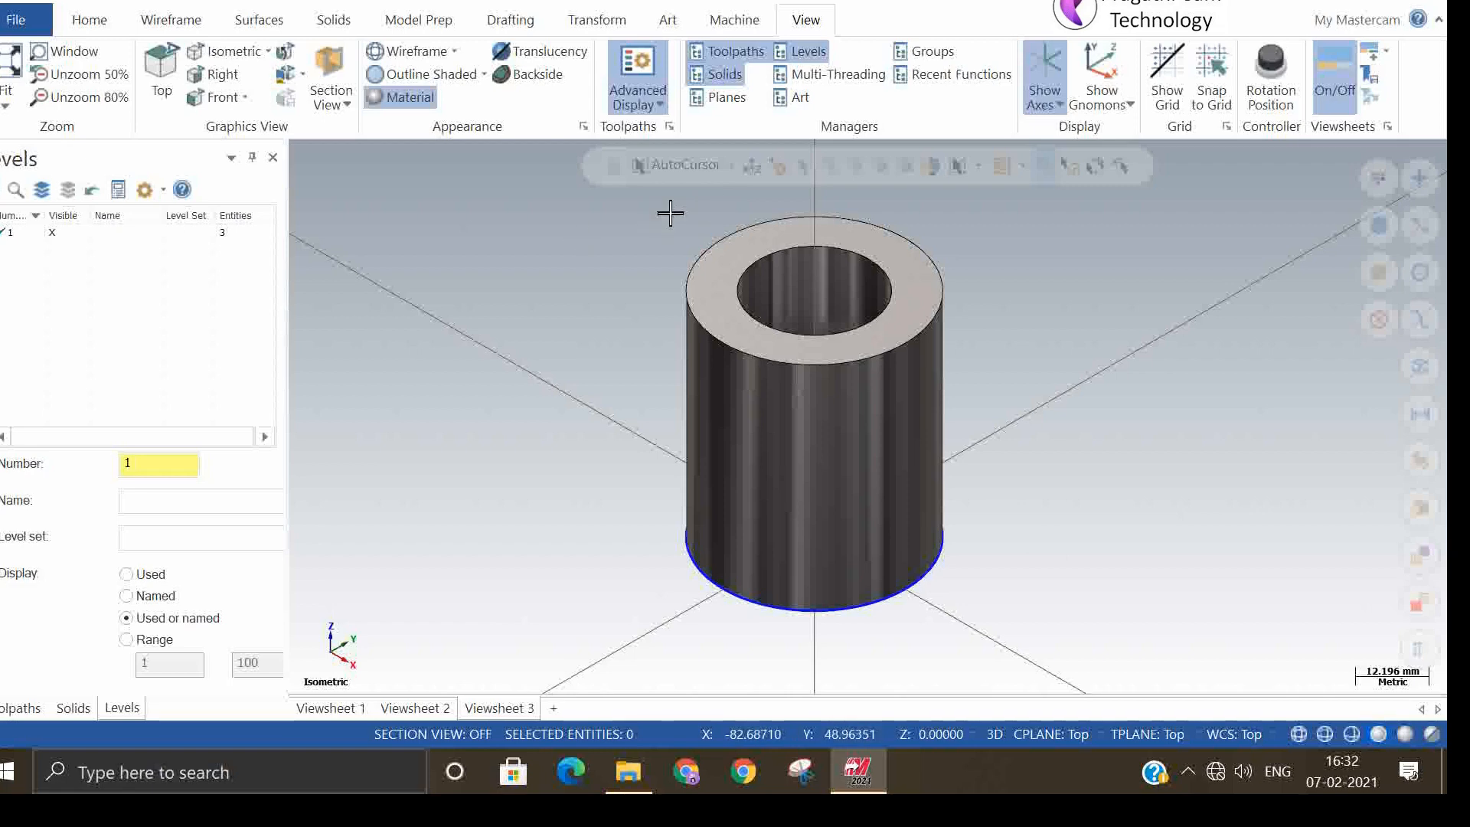
- Look over the graphics window's shortcut options and the list of AutoCursor snap types
right_click(627, 217)
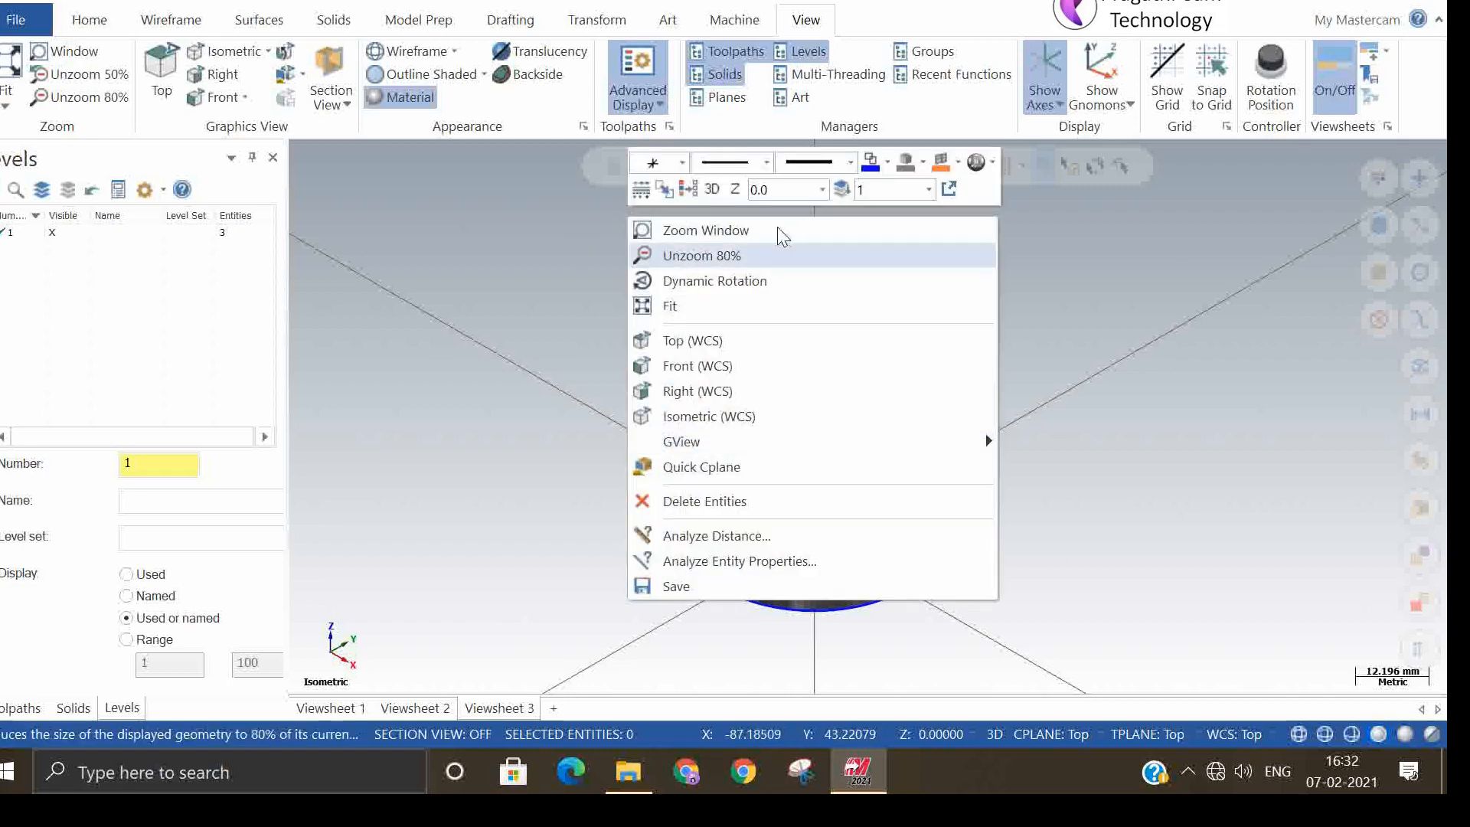
left_click(1093, 329)
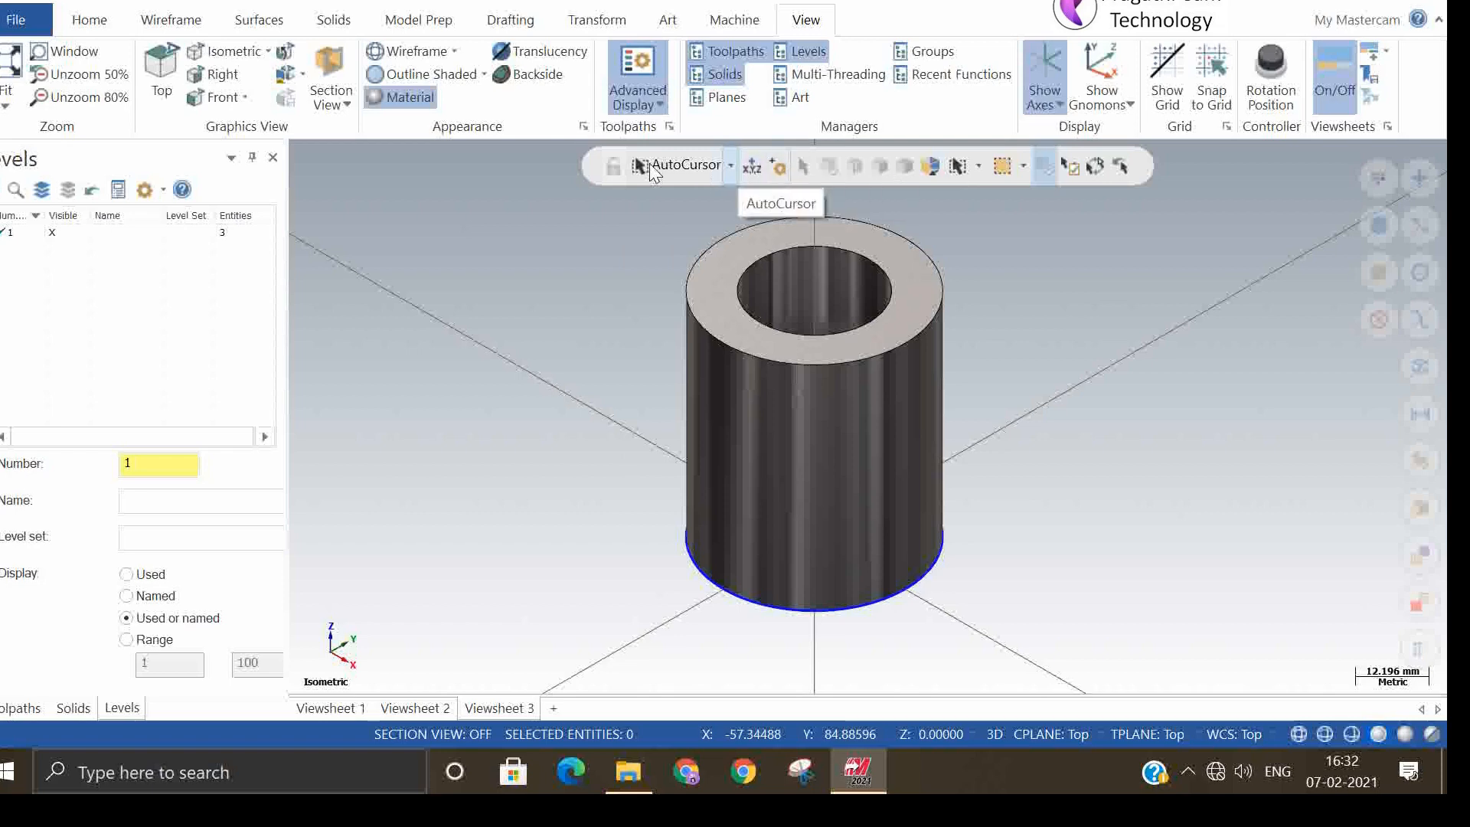
left_click(727, 165)
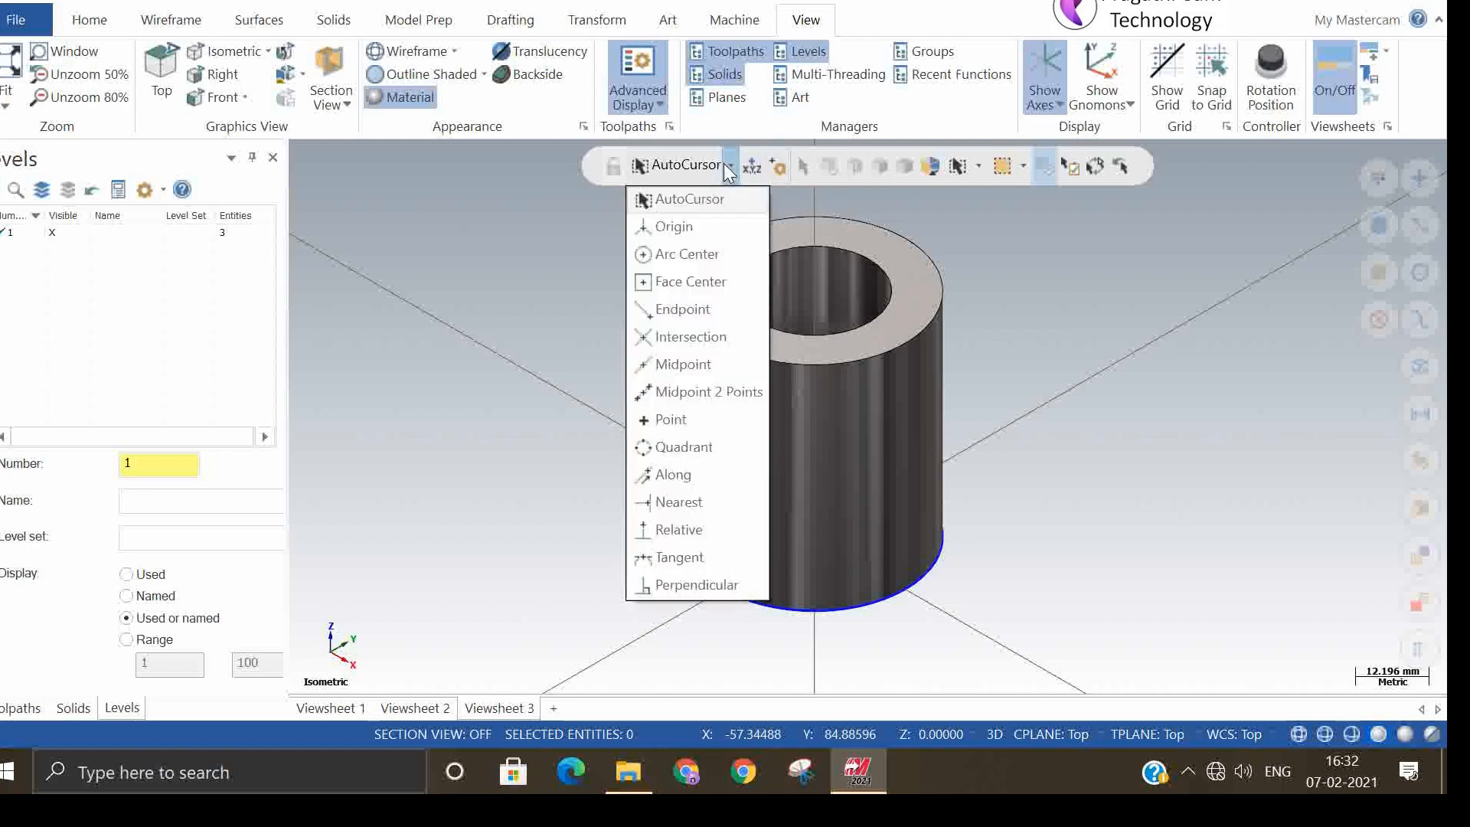
left_click(1029, 311)
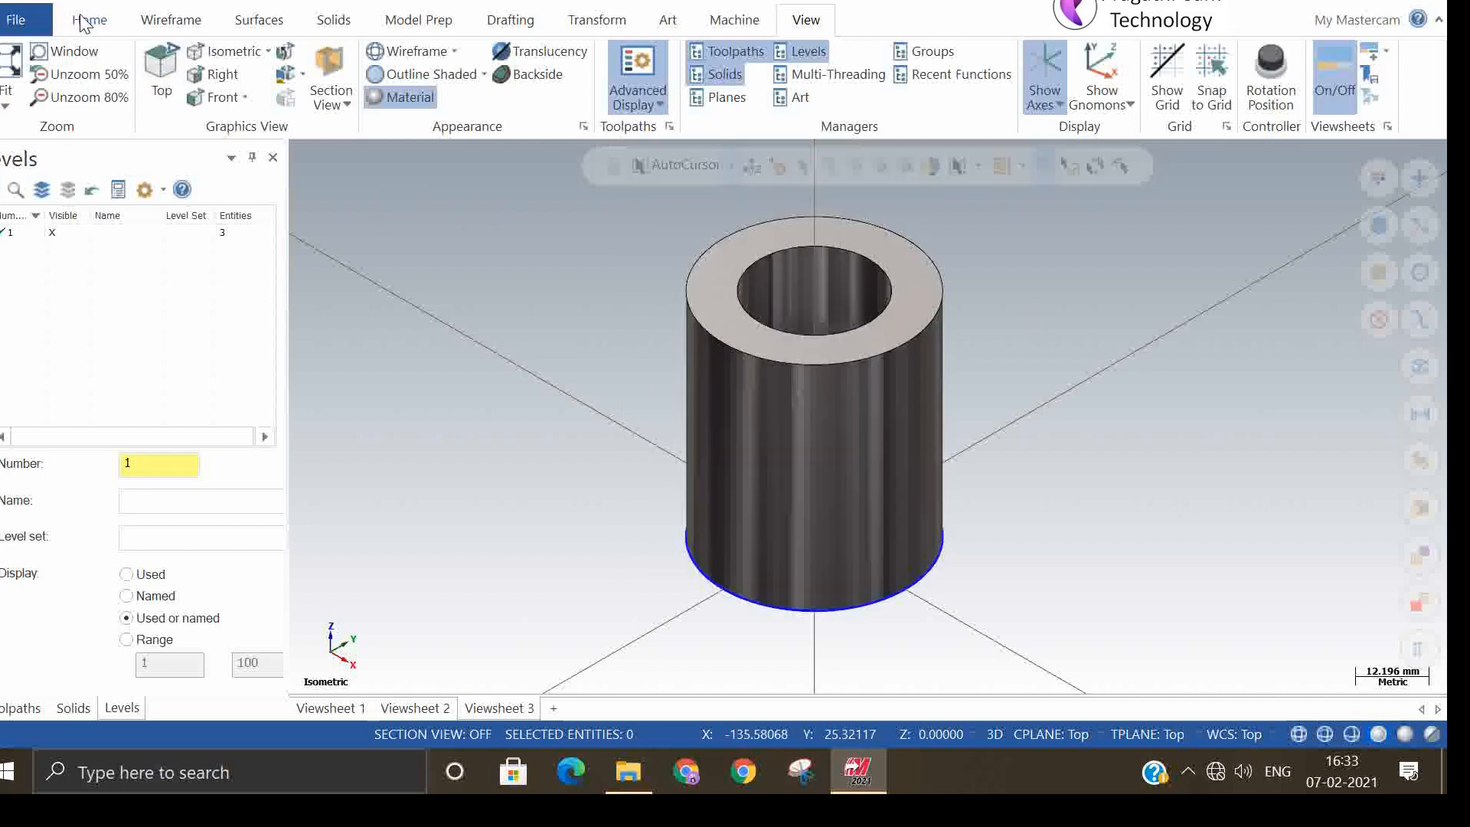
- Start a new empty part file without saving the current cylinder part
left_click(19, 19)
left_click(17, 94)
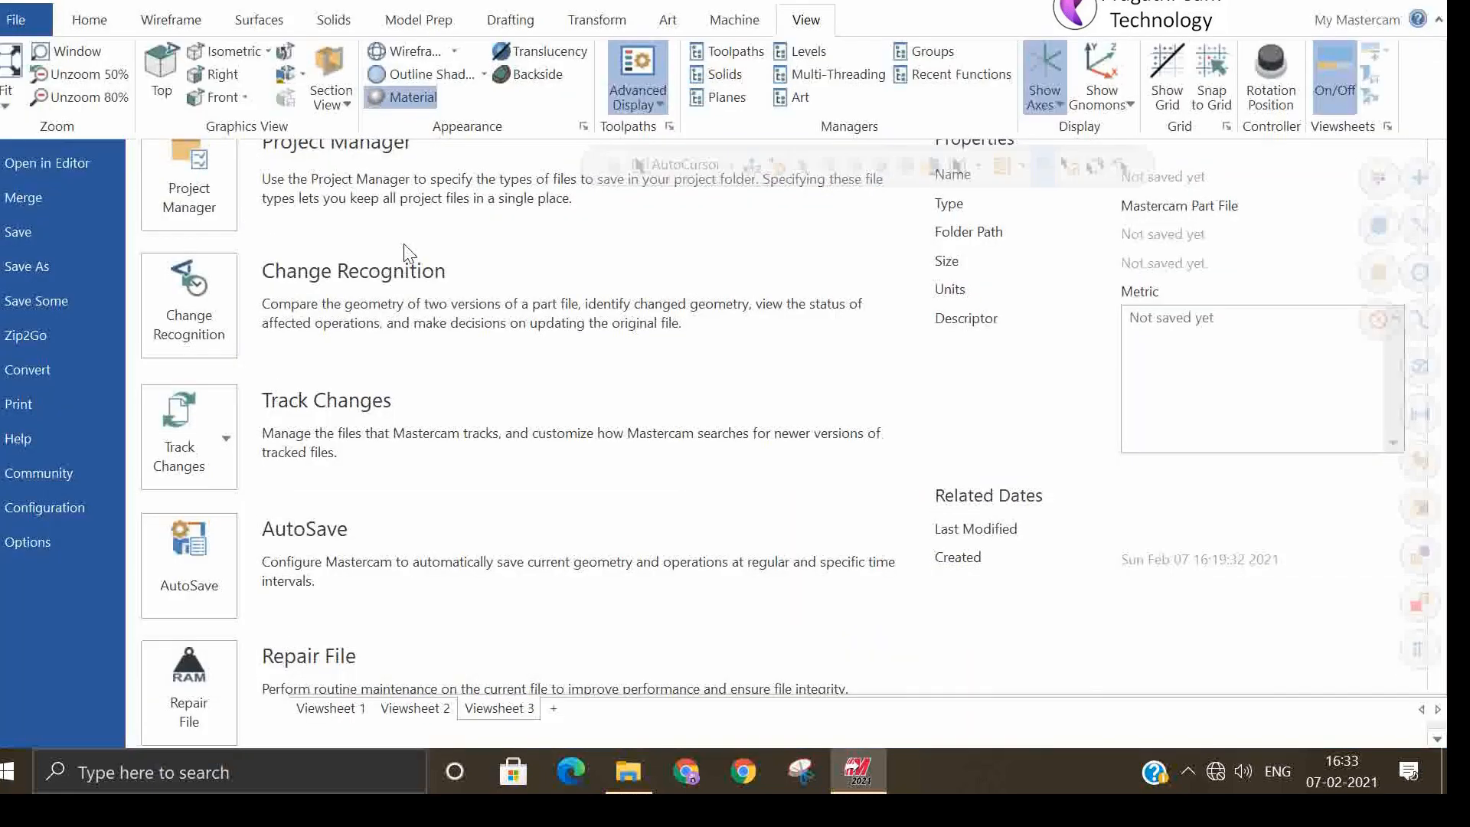
left_click(794, 410)
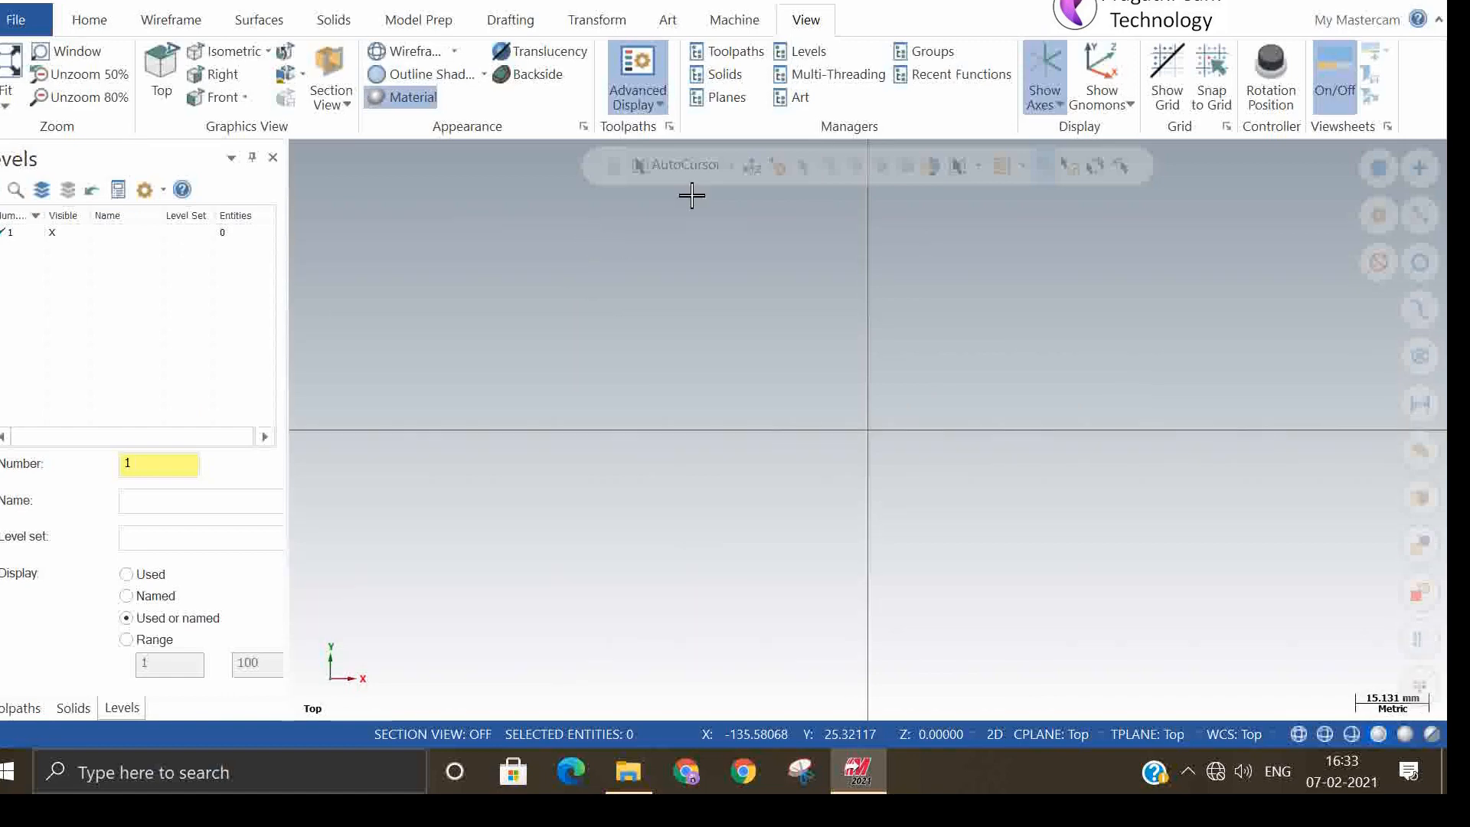
- Draw two separate freeform lines with Line Endpoints, about 92.8 mm long through the X axis and about 64.7 mm long above it
left_click(171, 20)
left_click_drag(503, 302, 858, 464)
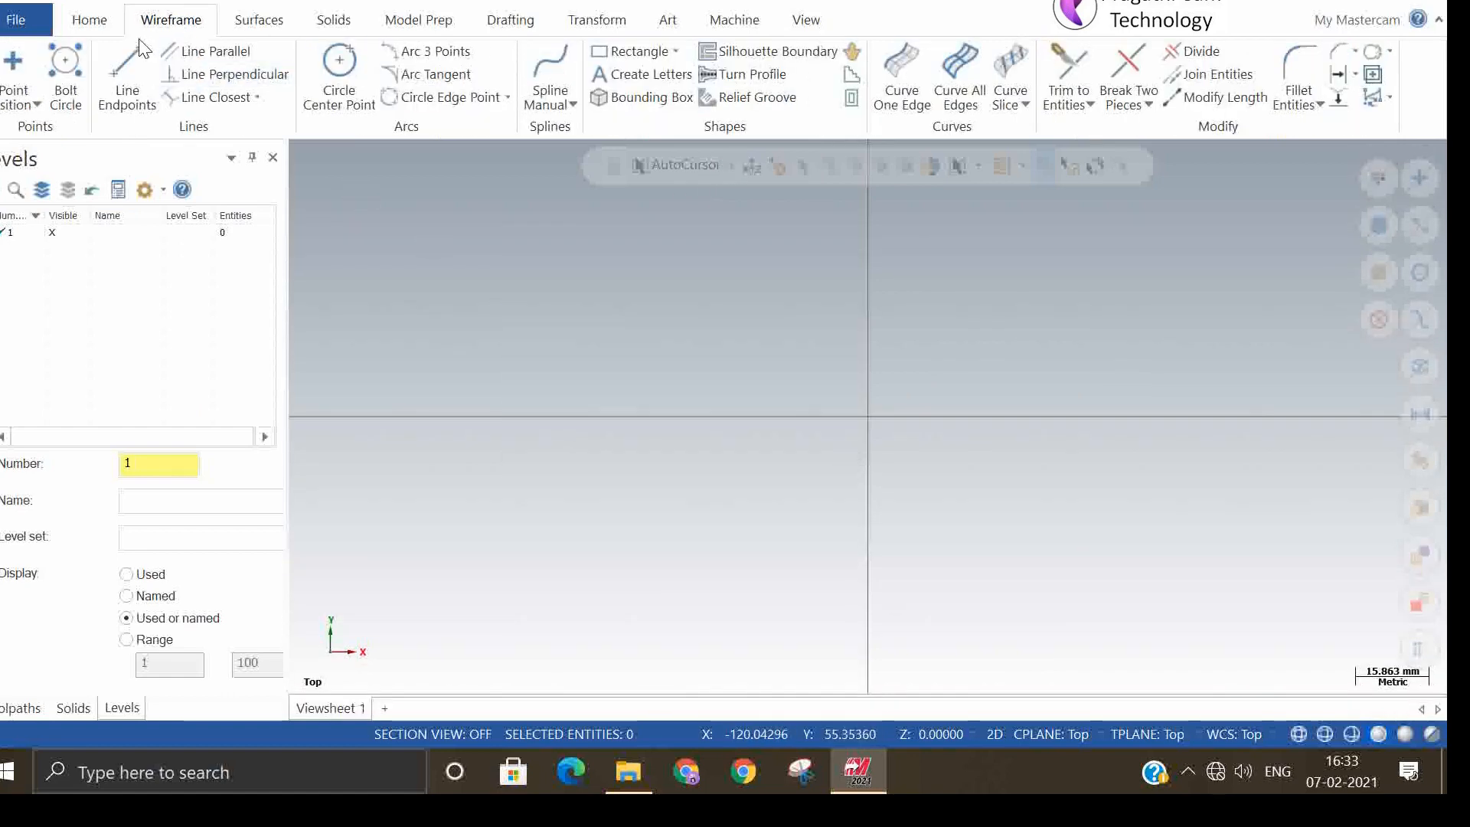
left_click(130, 65)
left_click(519, 278)
left_click(867, 528)
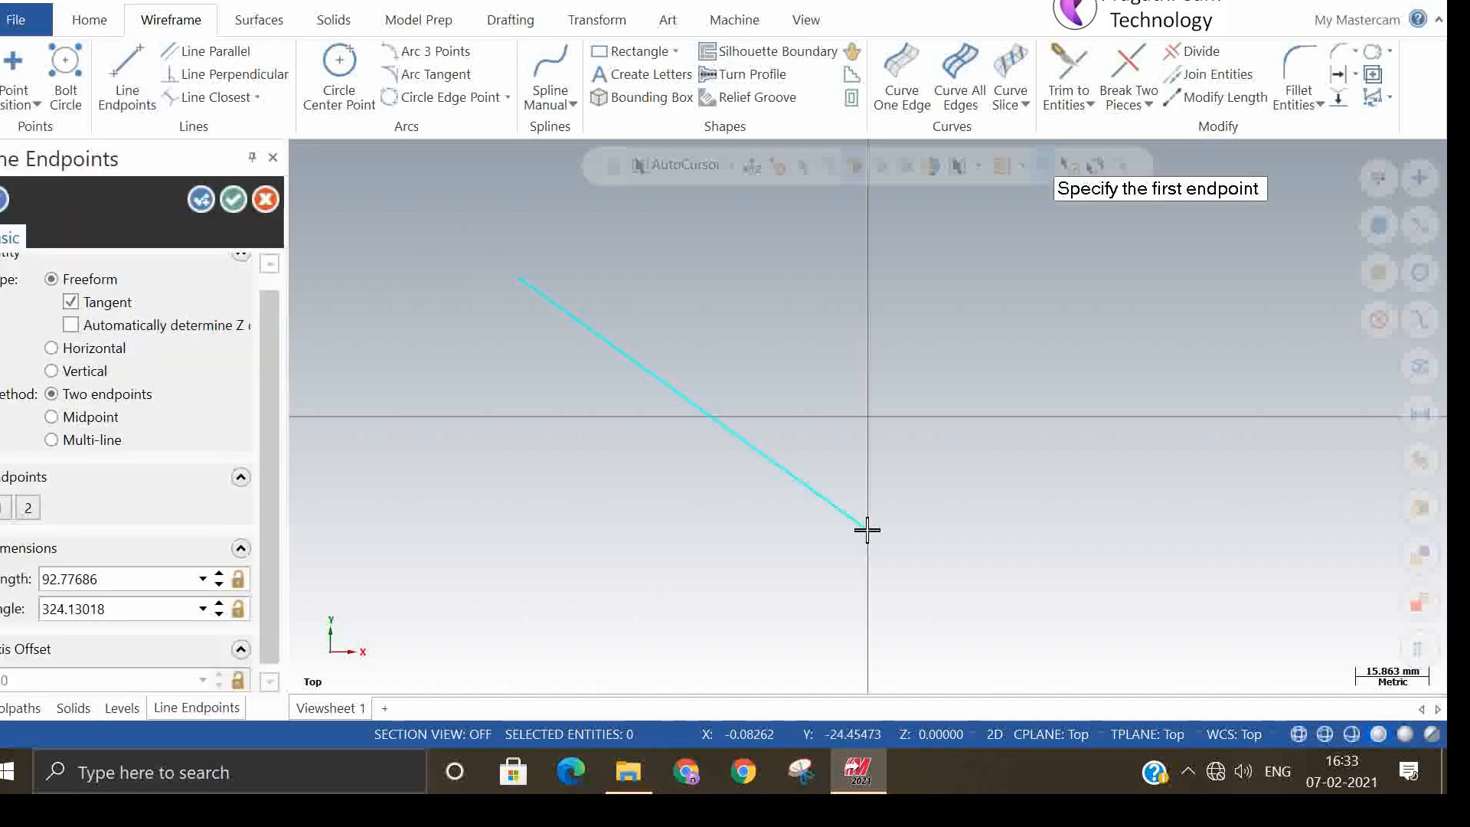
left_click(847, 325)
left_click(1139, 382)
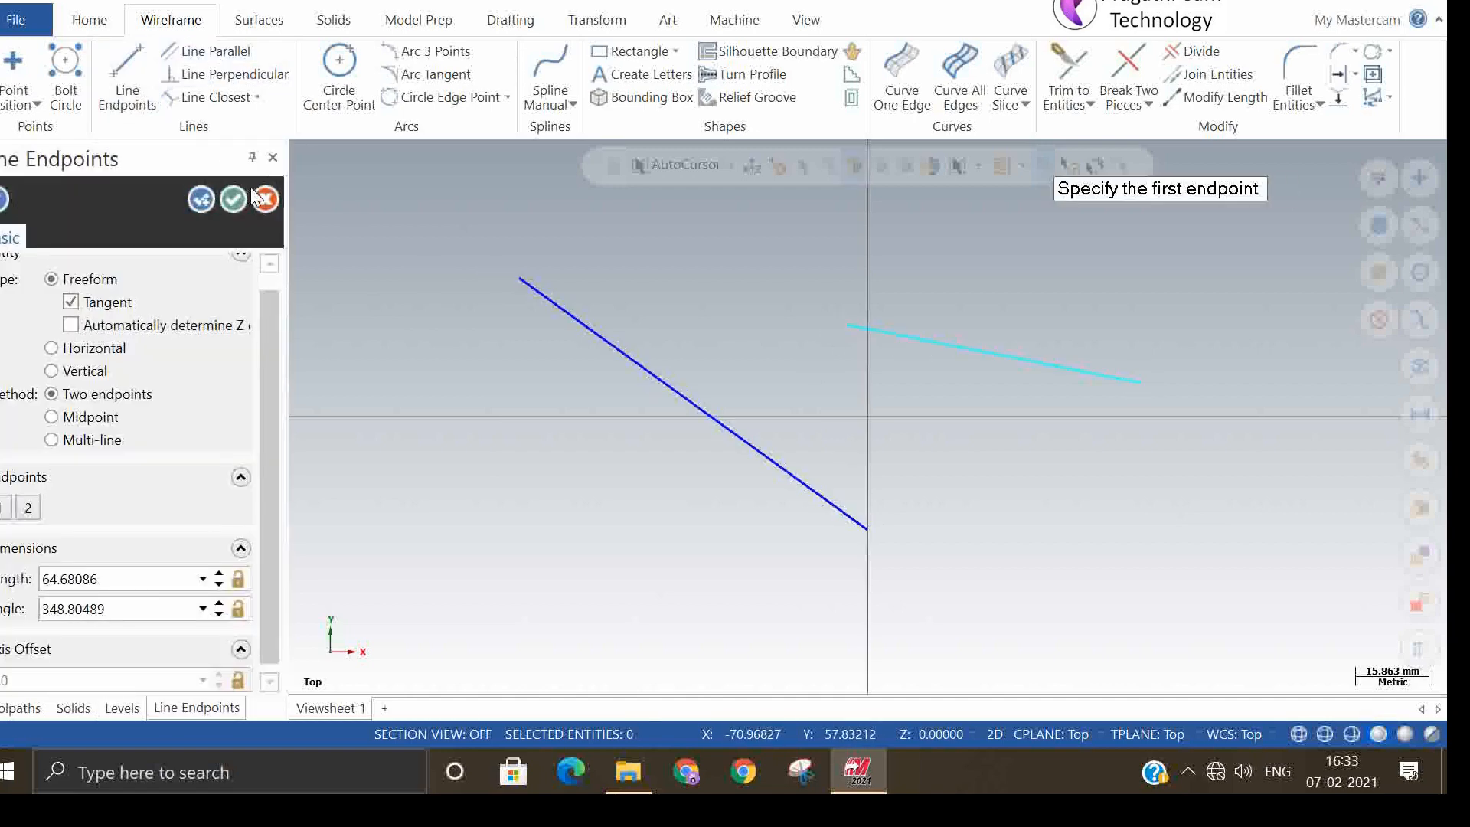
left_click(199, 195)
- Draw two center-point circles, a small one just below the X axis and one of about 13 mm radius above the long line
left_click(339, 76)
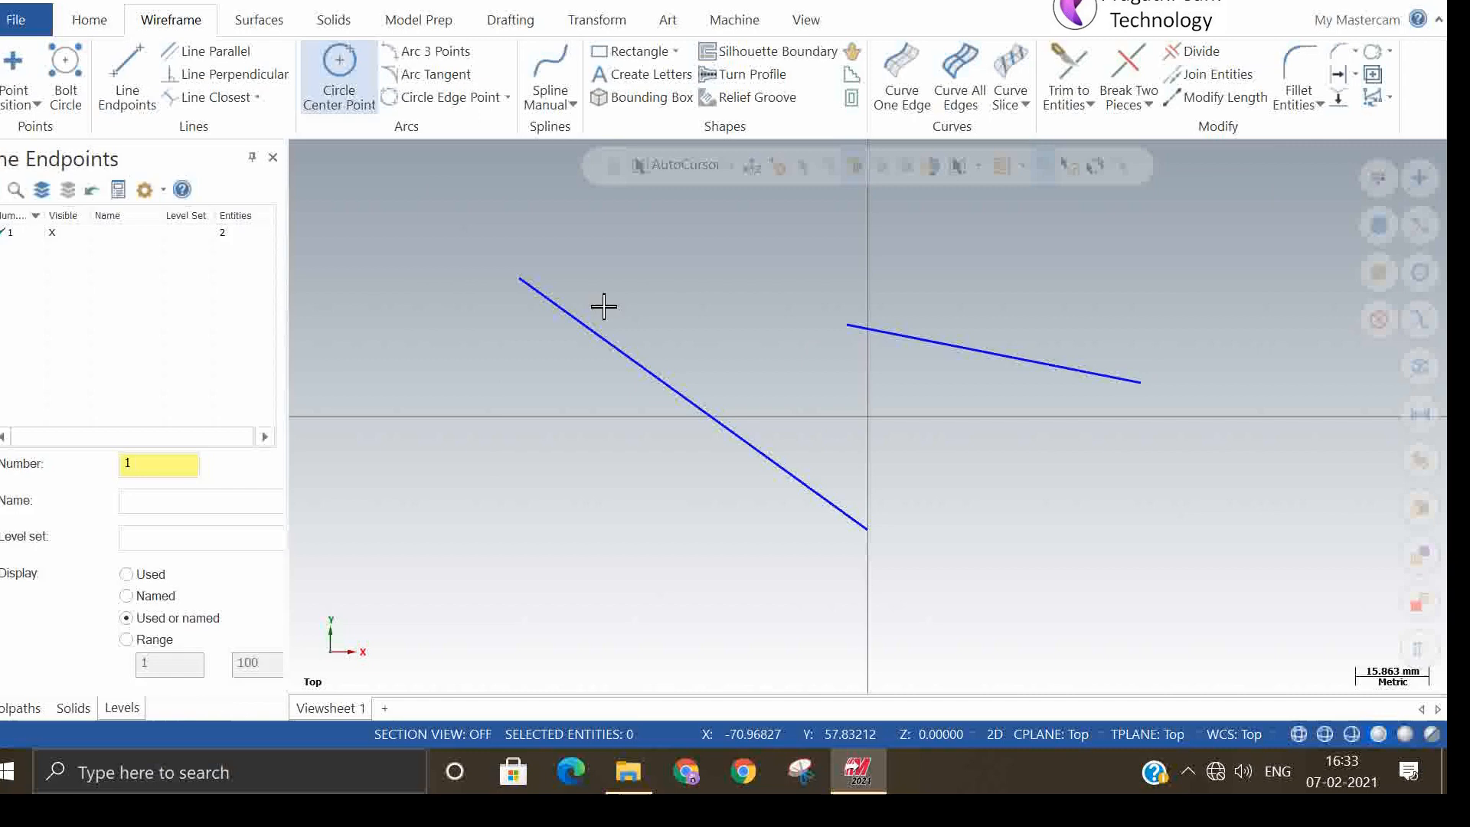
left_click(909, 453)
left_click(949, 439)
left_click(695, 321)
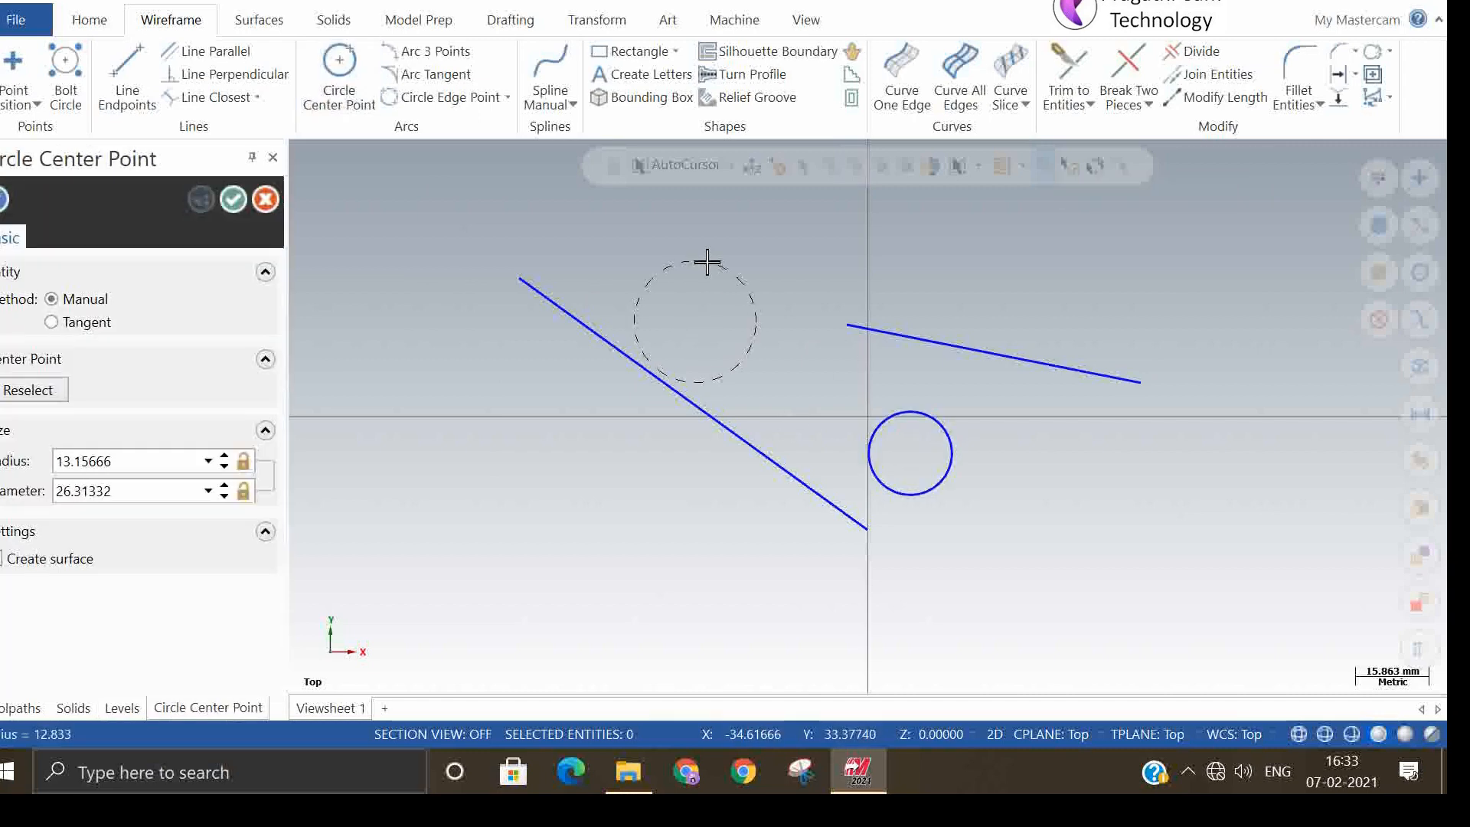
left_click(708, 263)
- Draw an arched manual spline through three points, beyond the small circle on the positive X side
left_click(561, 79)
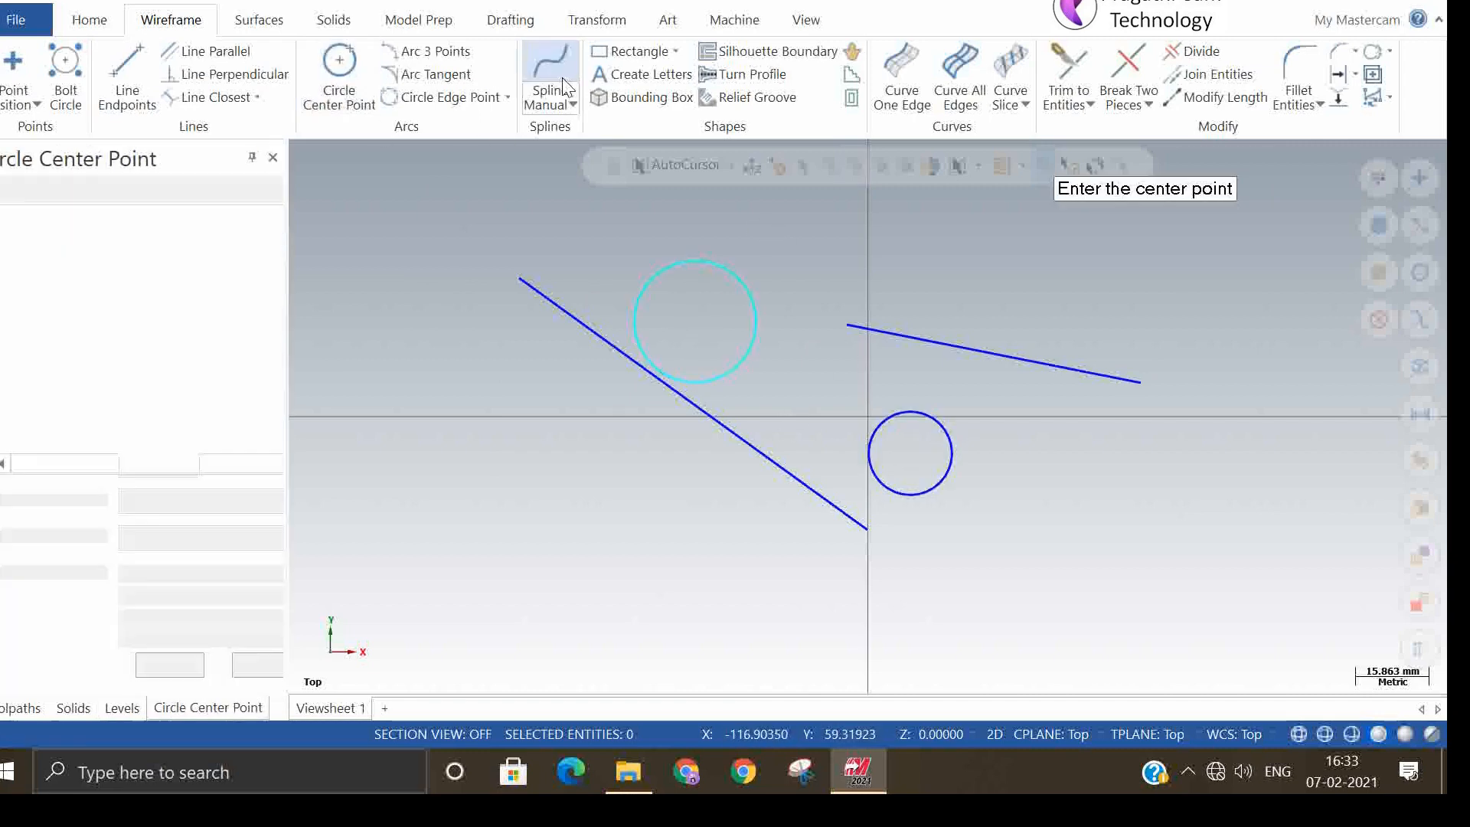
left_click(1102, 536)
left_click(1223, 409)
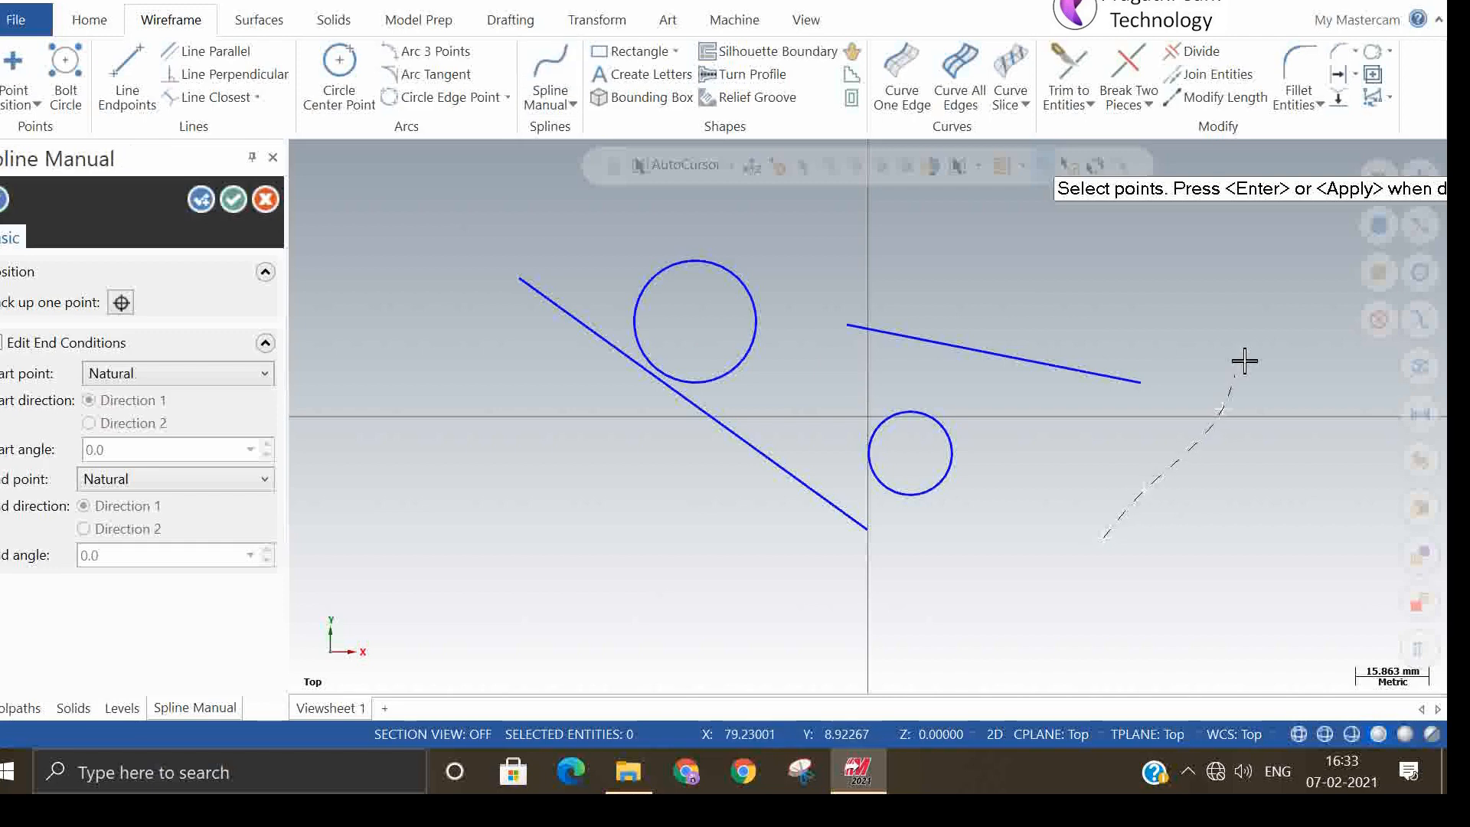
left_click(1329, 501)
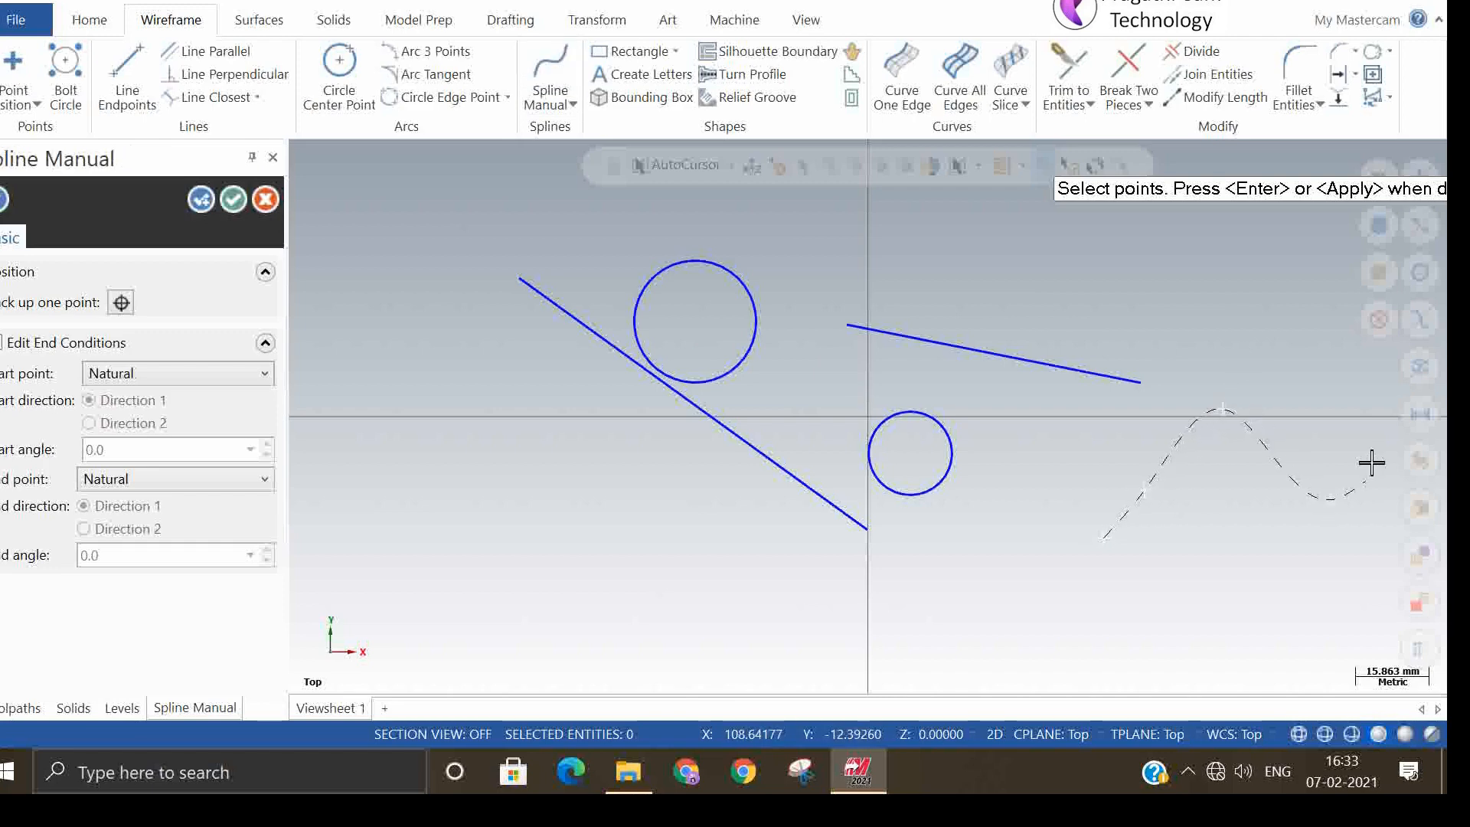
left_click(238, 203)
- In the Isometric view, create a solid primitive cylinder beside the wireframe, about 15.2 mm in radius and 46.2 mm high
right_click(402, 238)
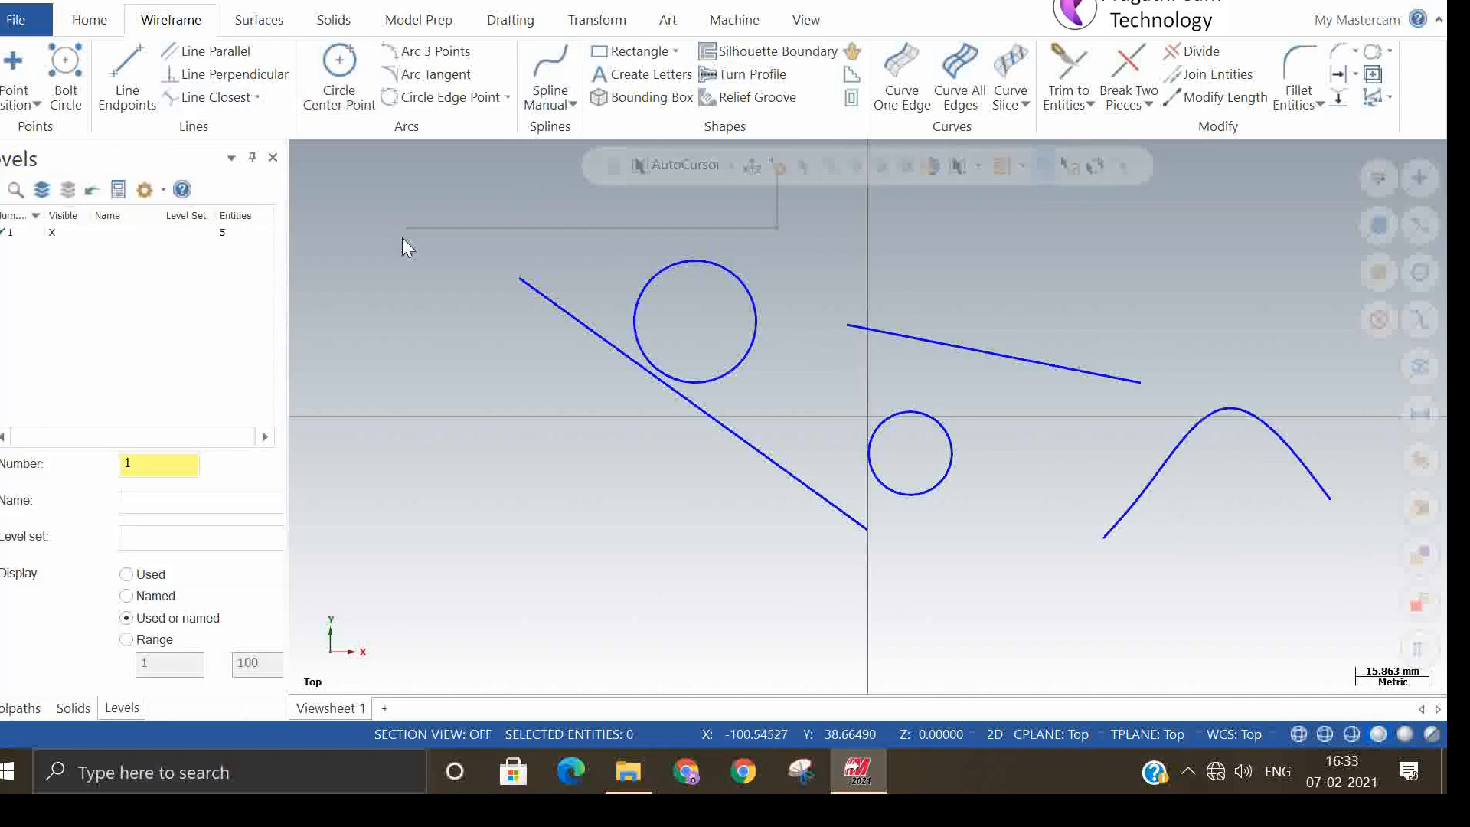
left_click(485, 437)
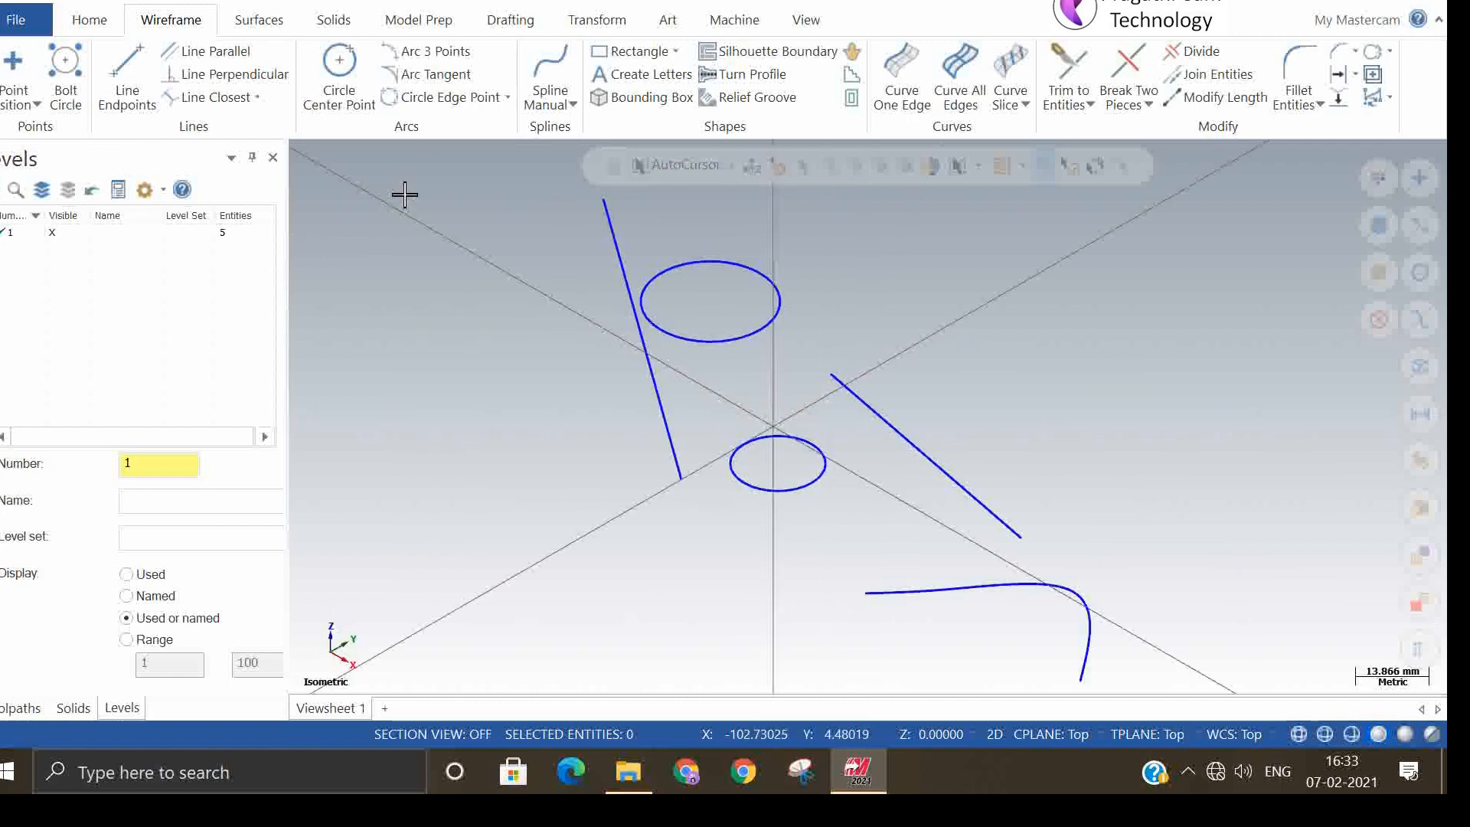
scroll(1017, 376, "down", 3)
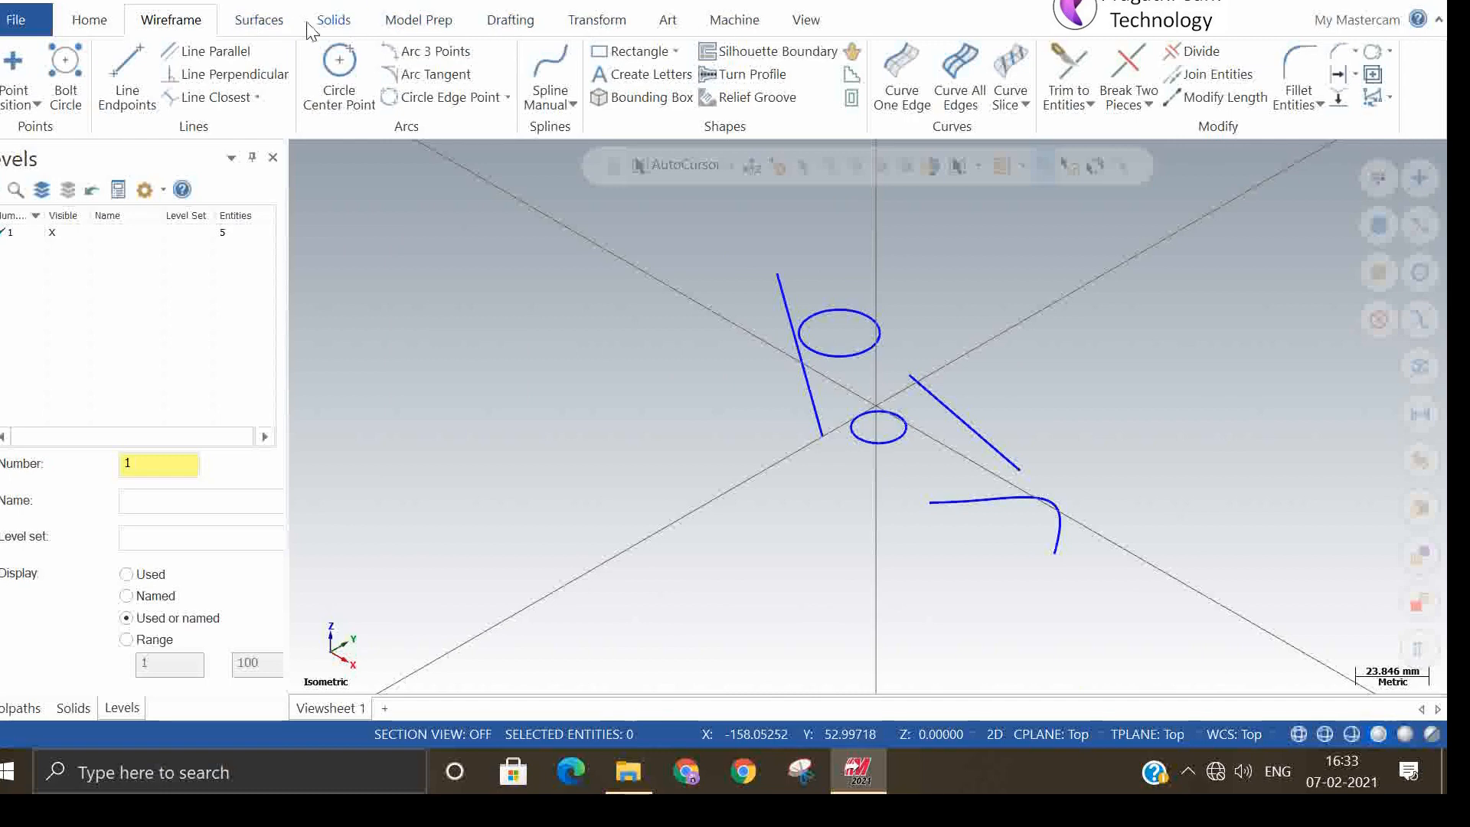
left_click(340, 22)
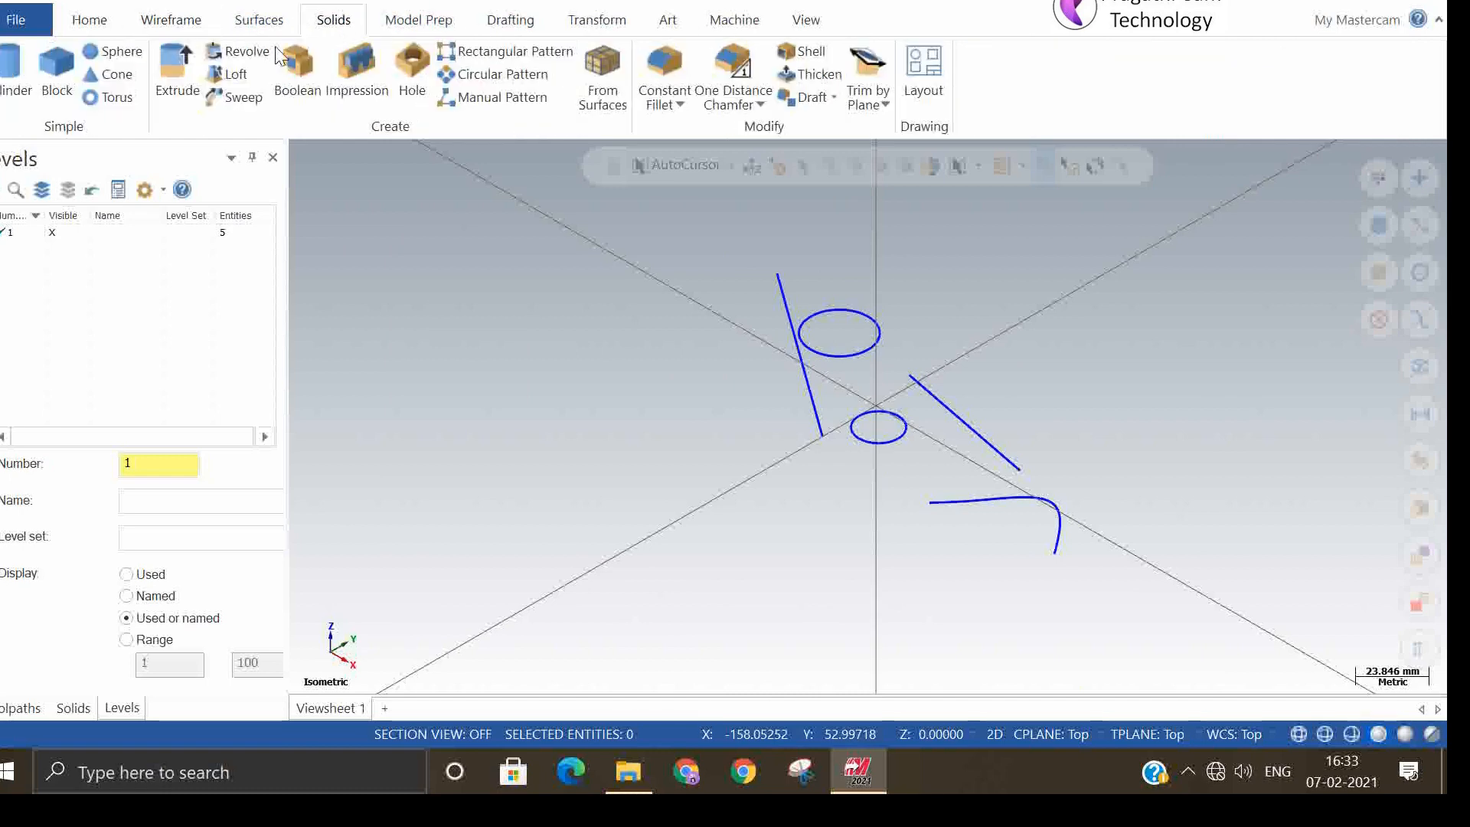
left_click(11, 96)
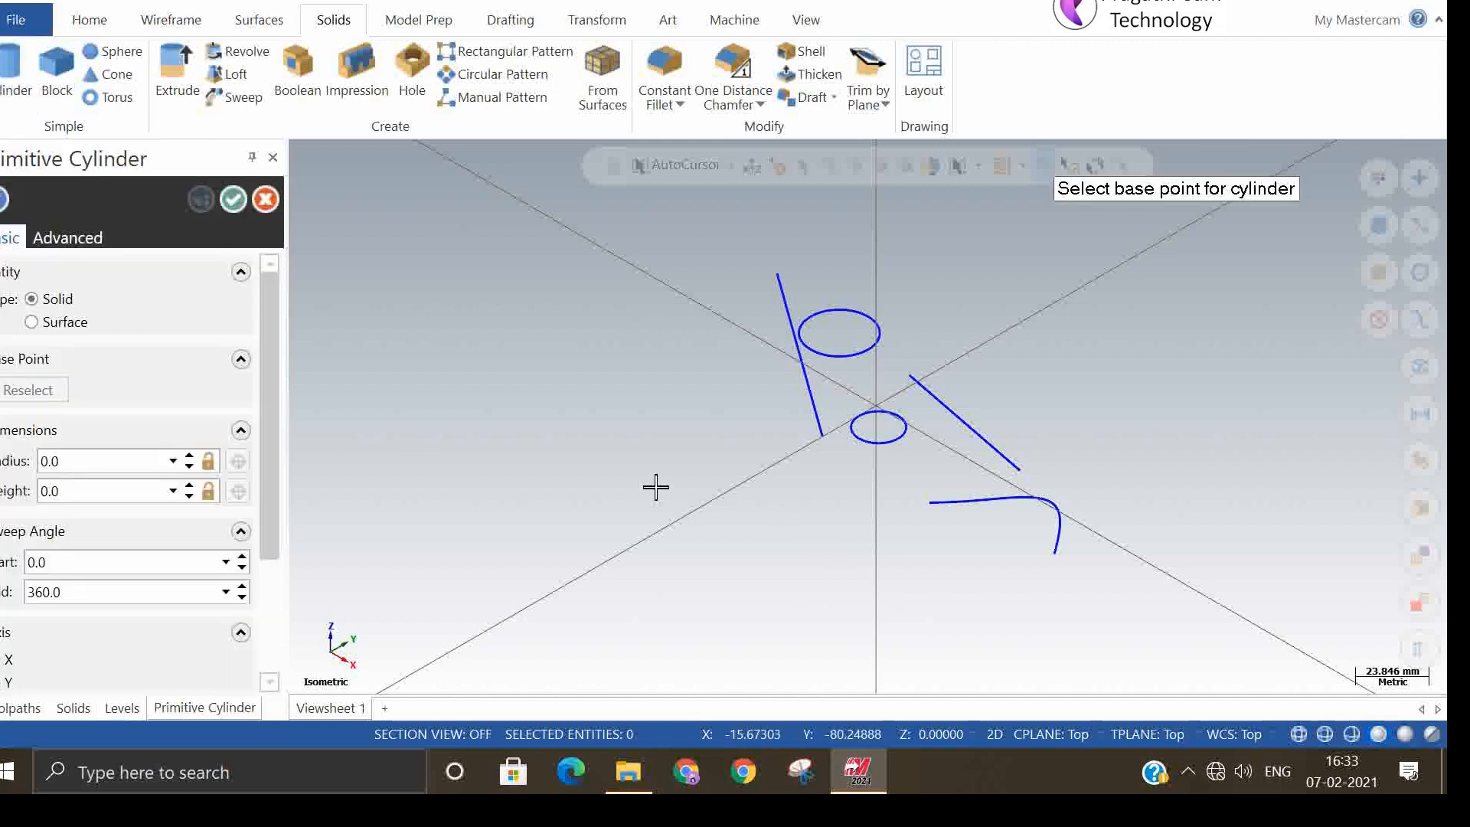
left_click(646, 490)
left_click(682, 468)
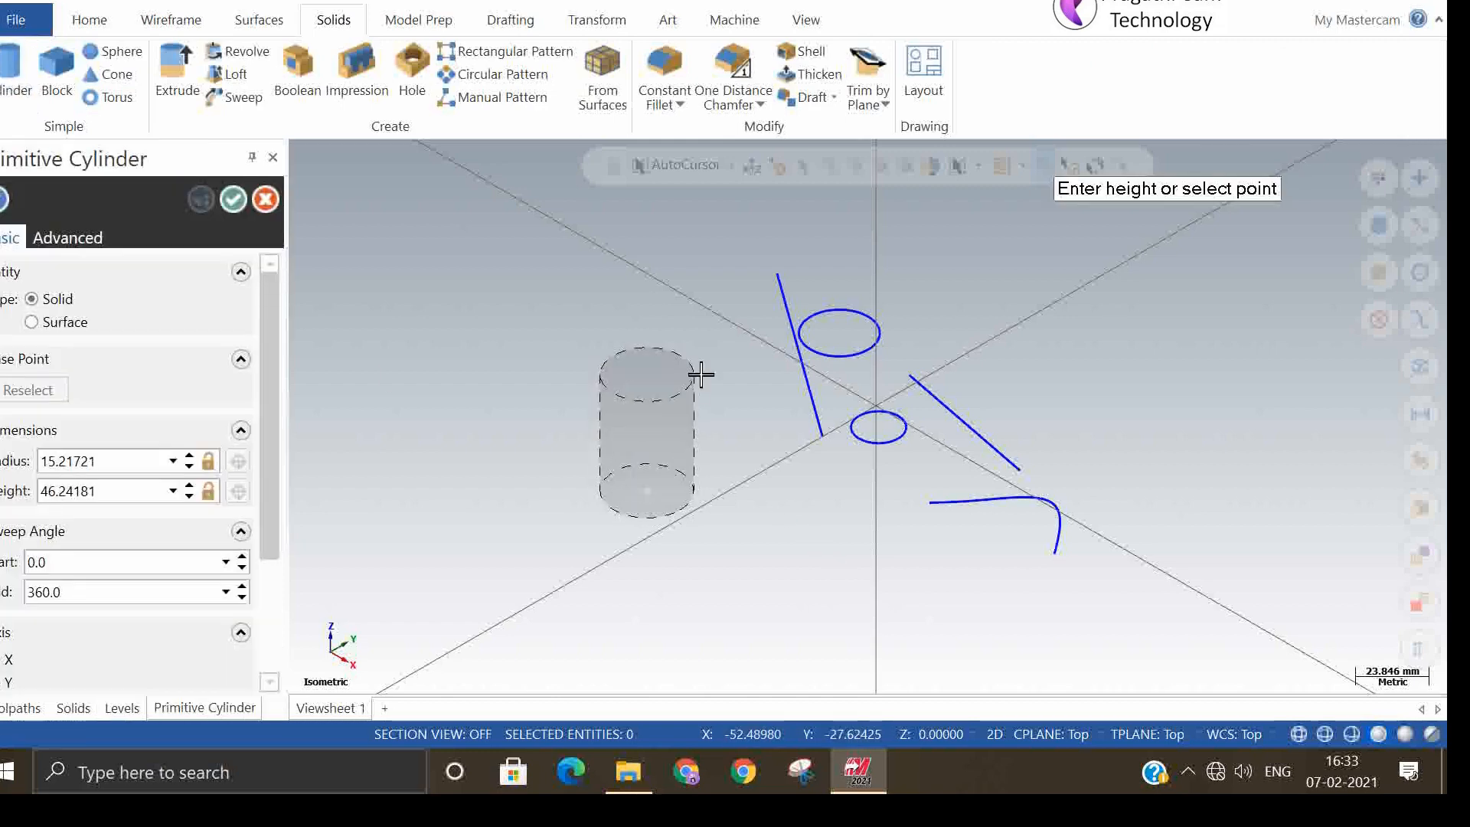
left_click(695, 371)
left_click(225, 197)
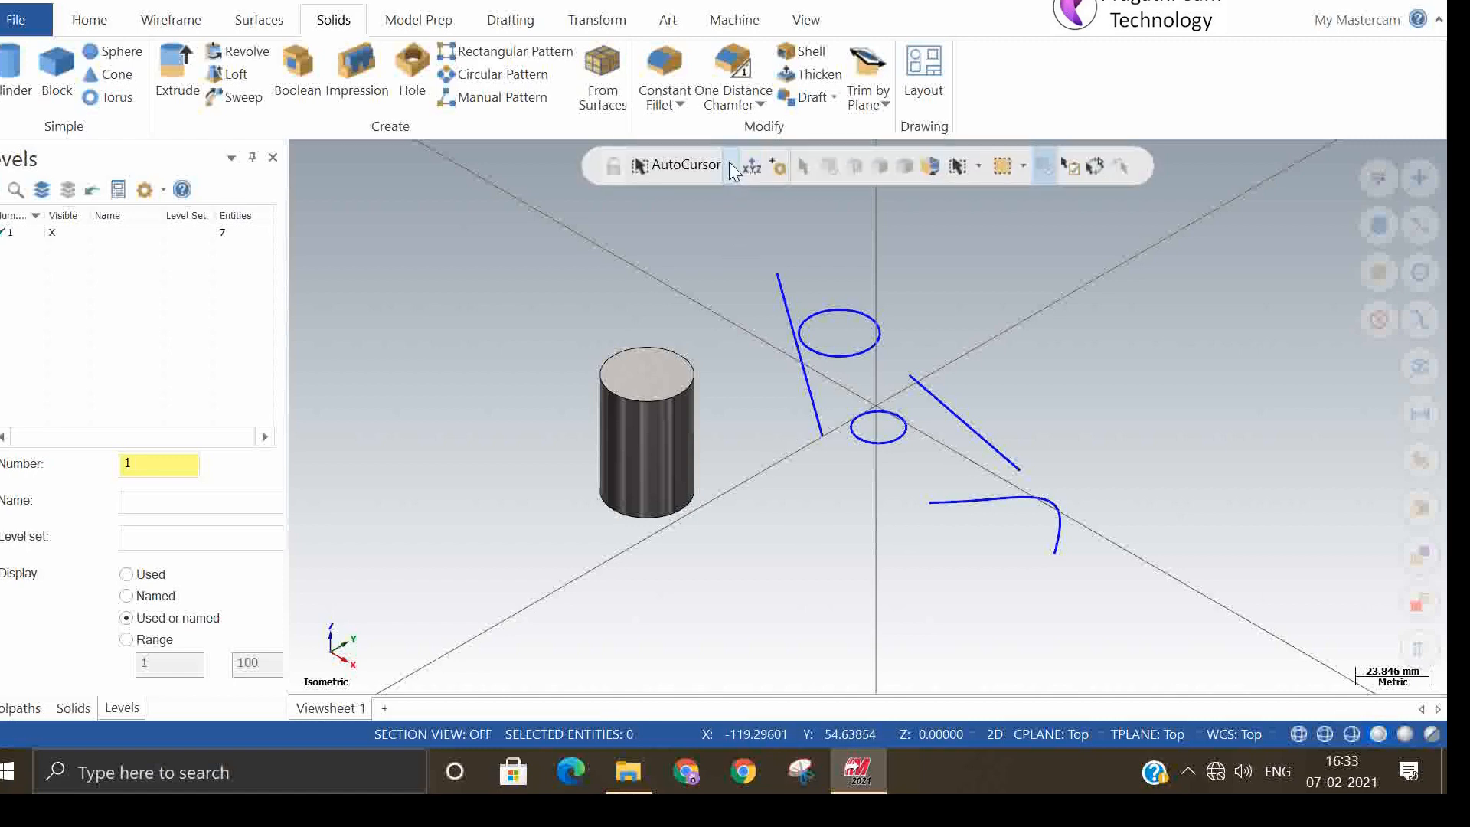
- Look over the AutoCursor snap types and the AutoCursor options in the Selection settings
left_click(730, 163)
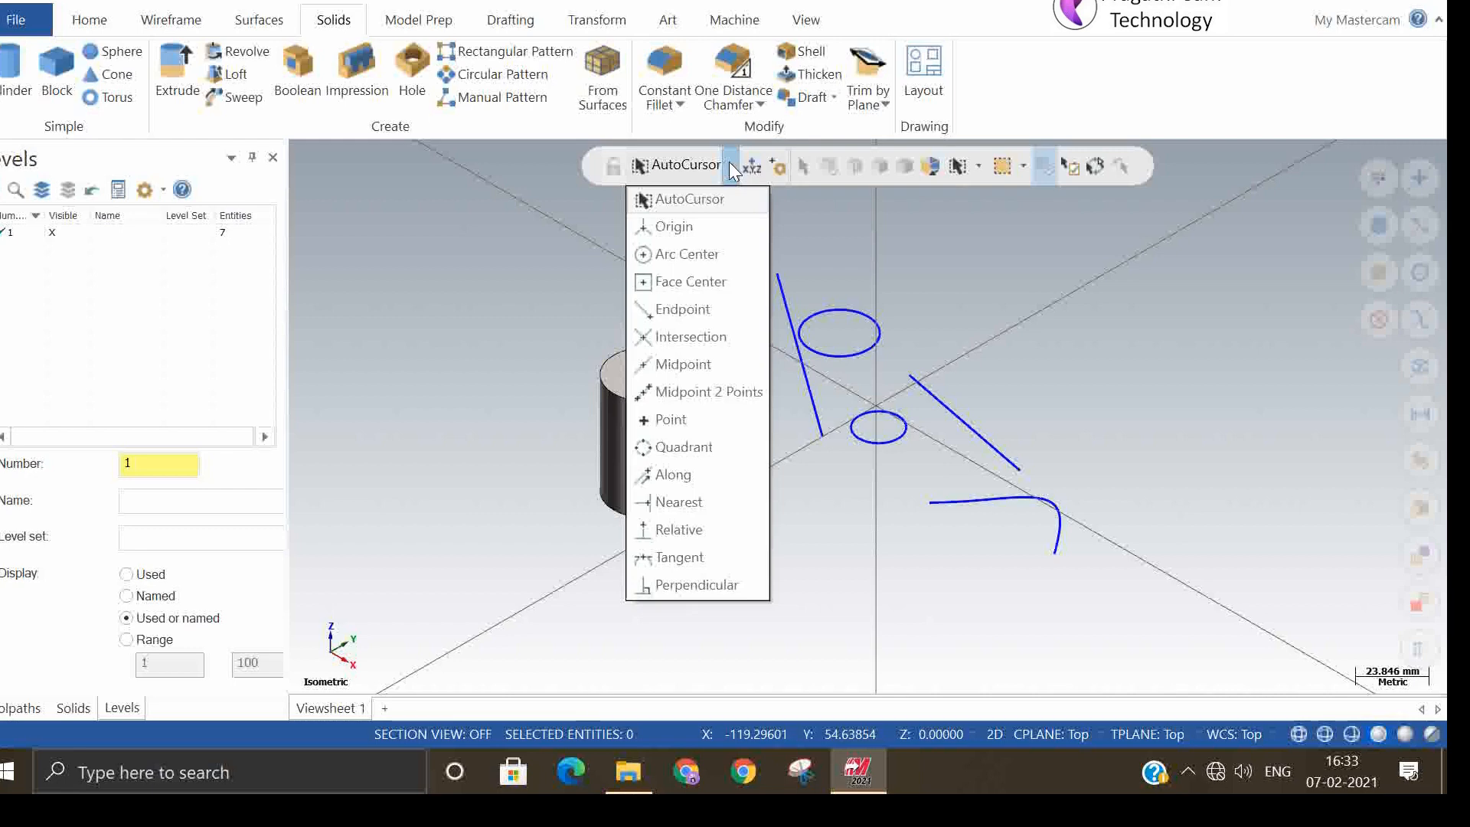
left_click(730, 164)
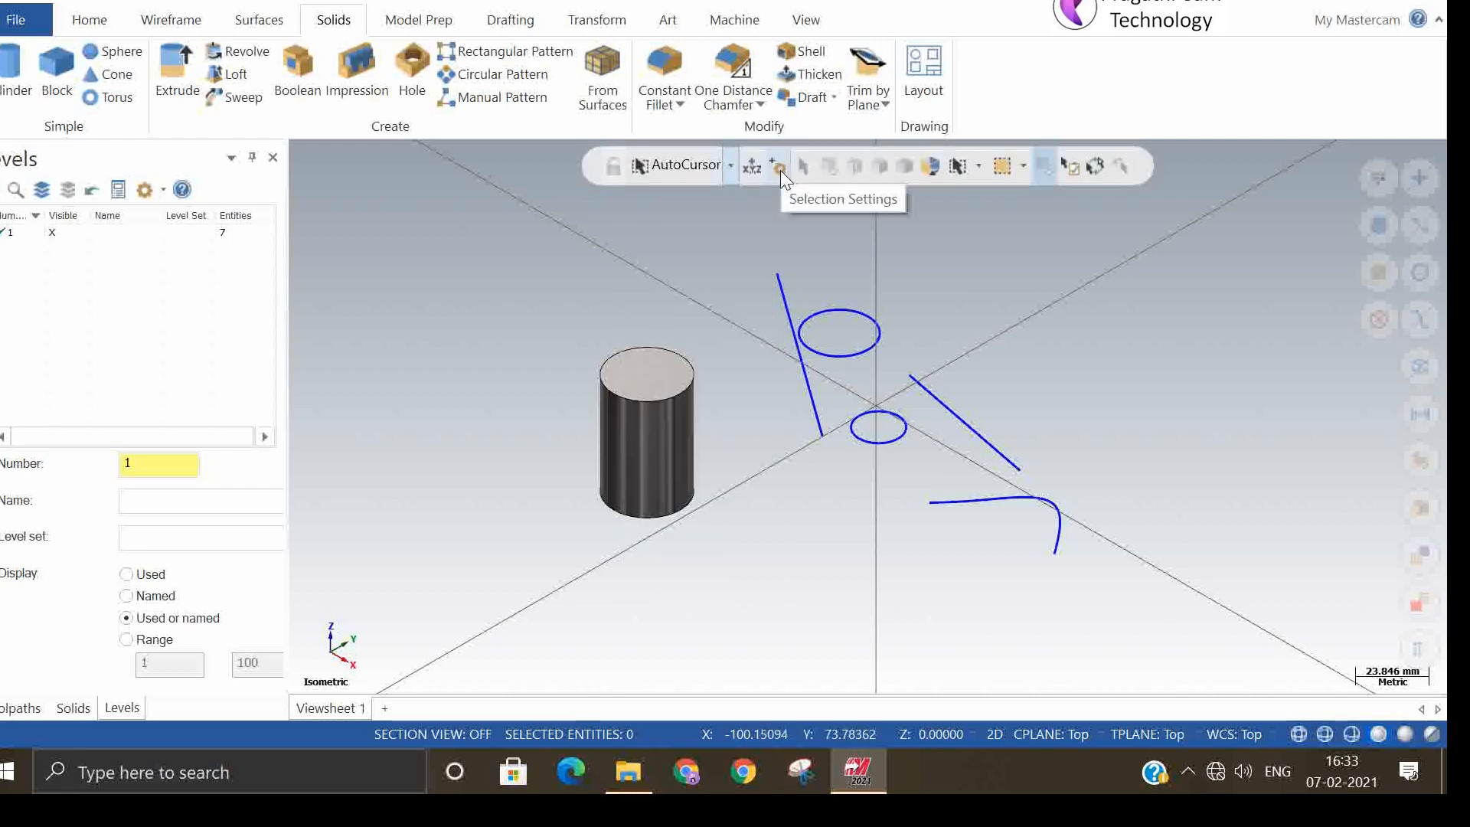
left_click(779, 170)
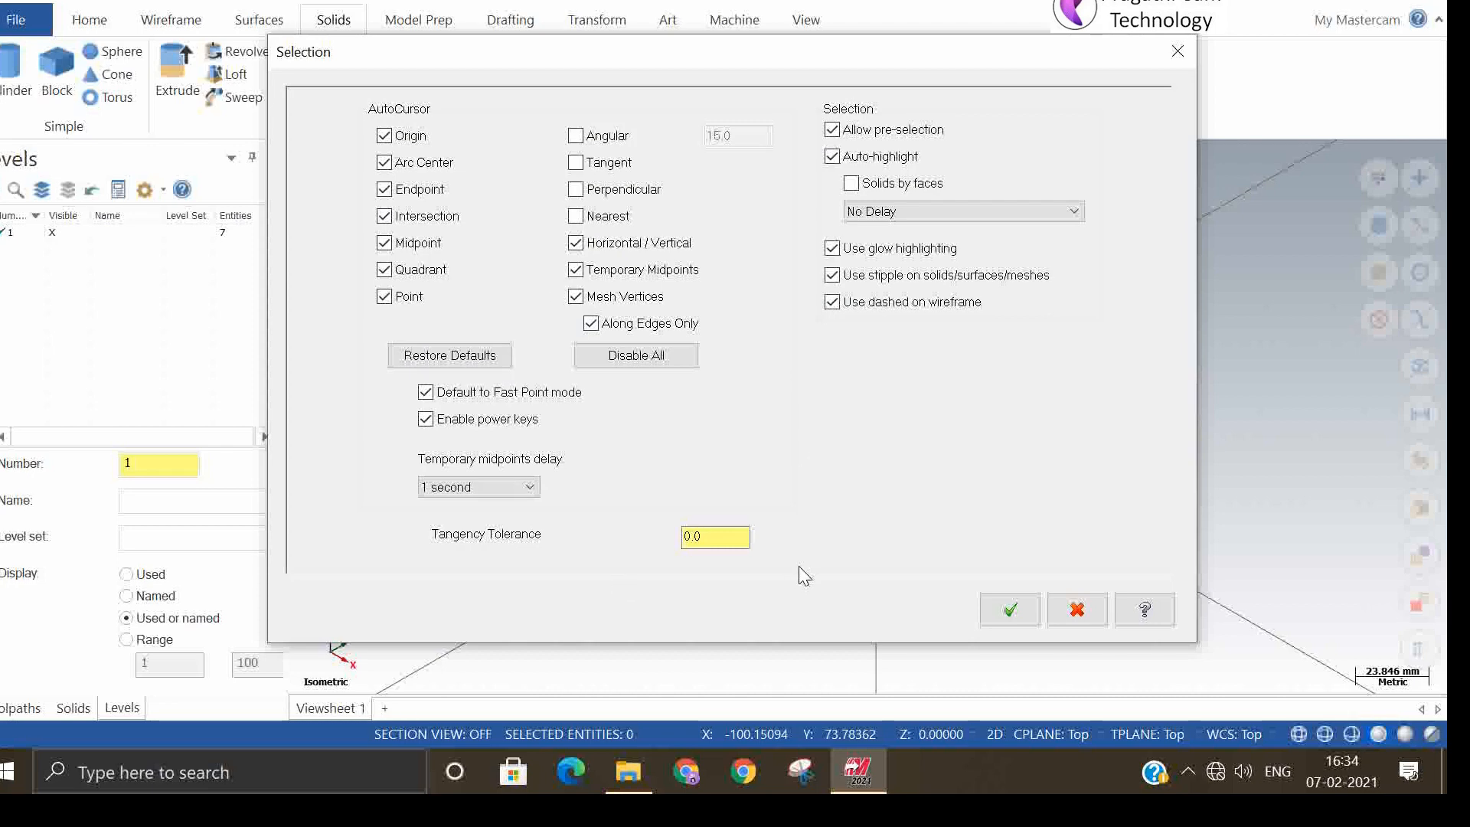
left_click(1007, 608)
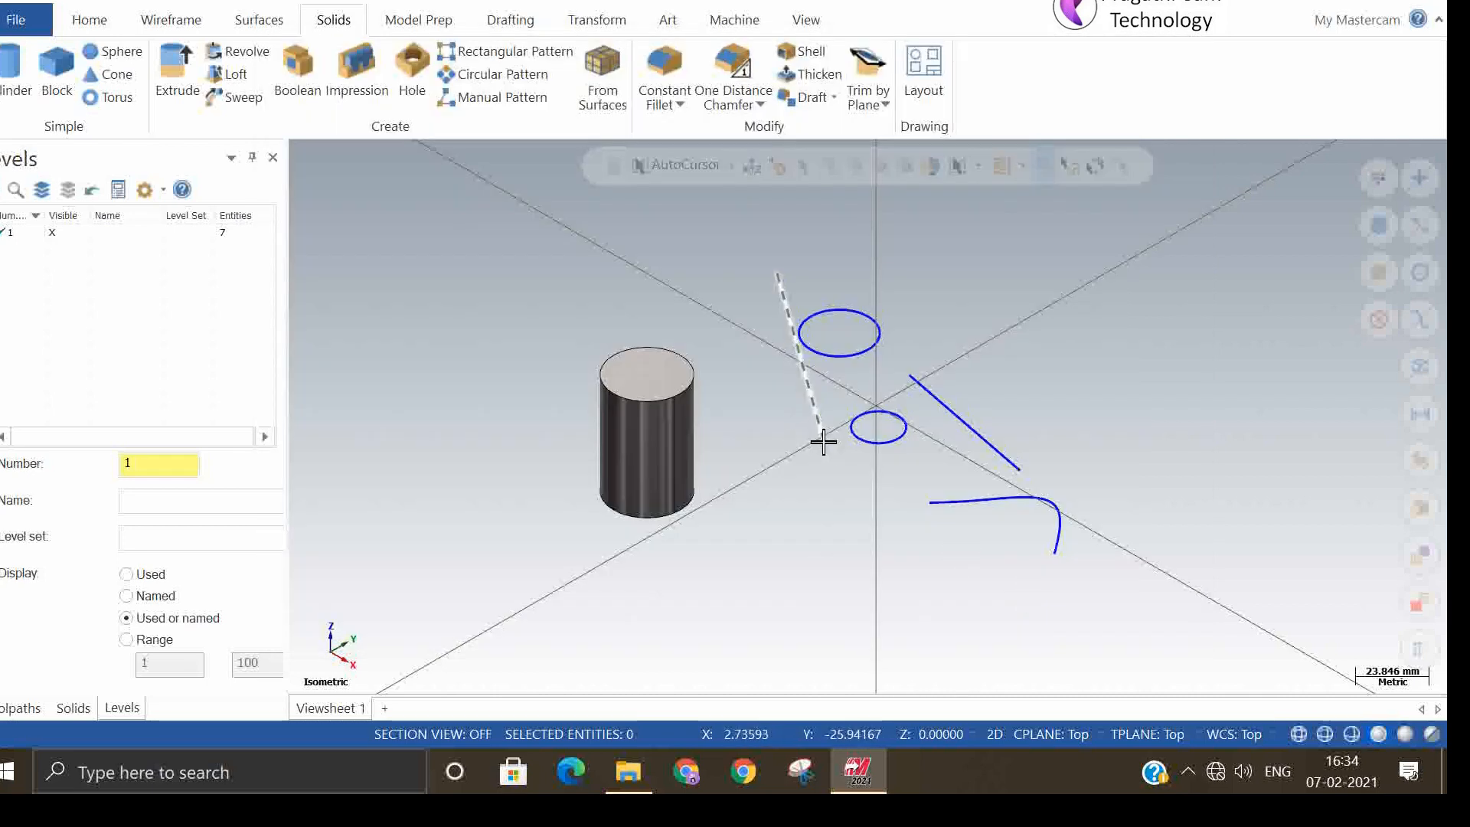
- Examine the AutoCursor snap points on the circles, lines and cylinder with the Line Endpoints command, without drawing a line
scroll(823, 442, "up", 3)
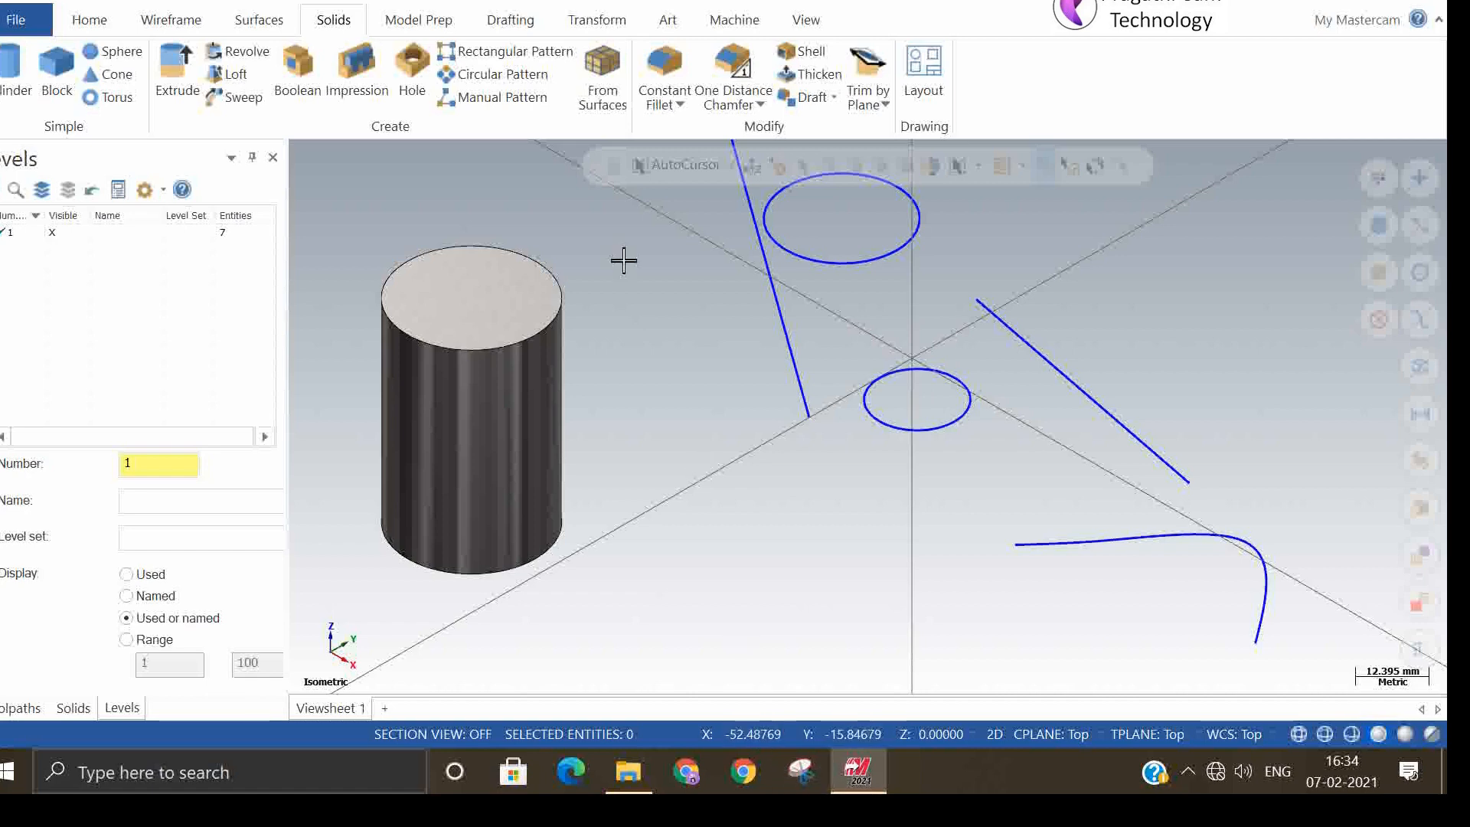
left_click(150, 20)
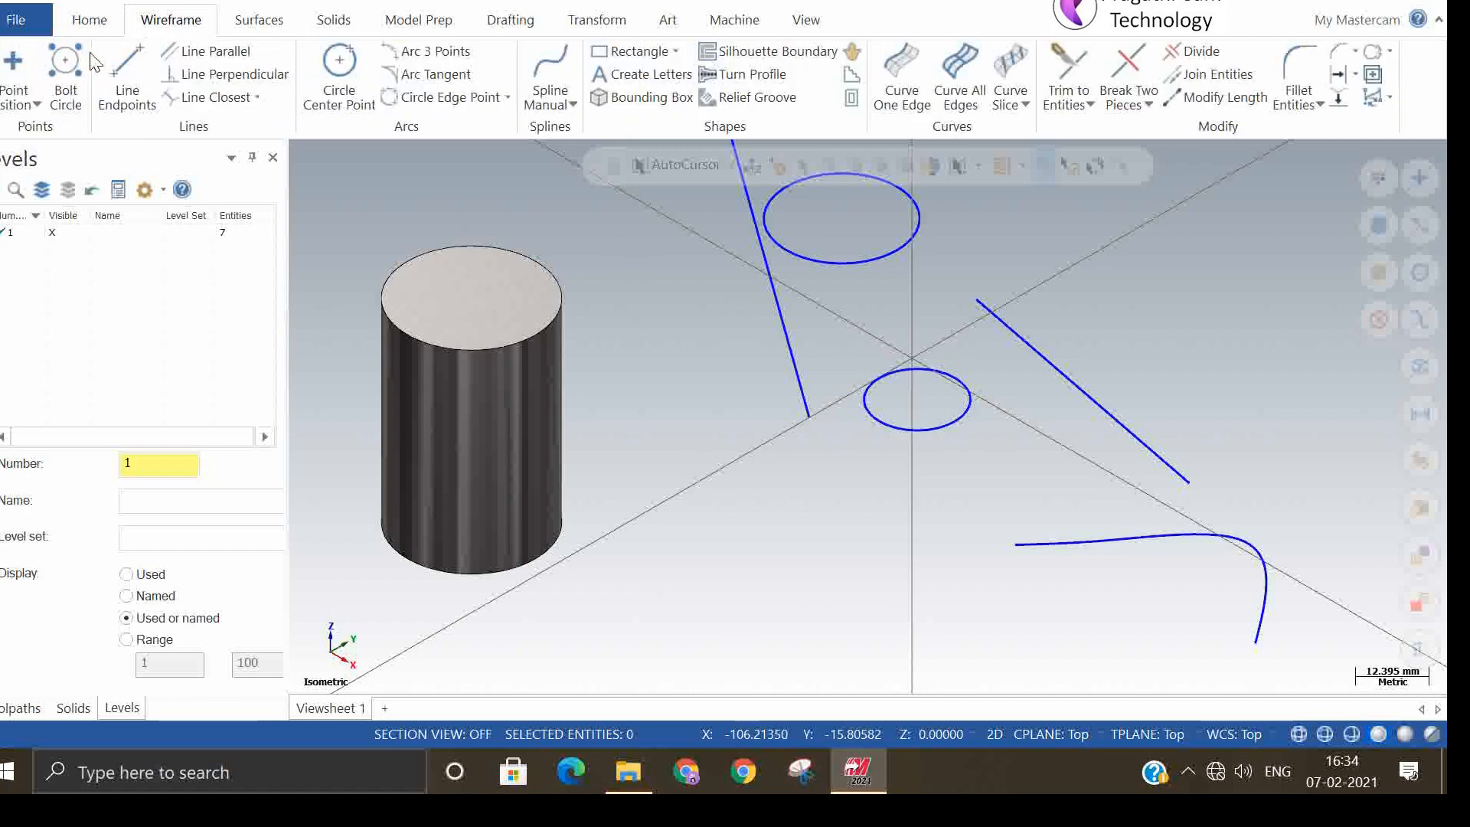
left_click(120, 77)
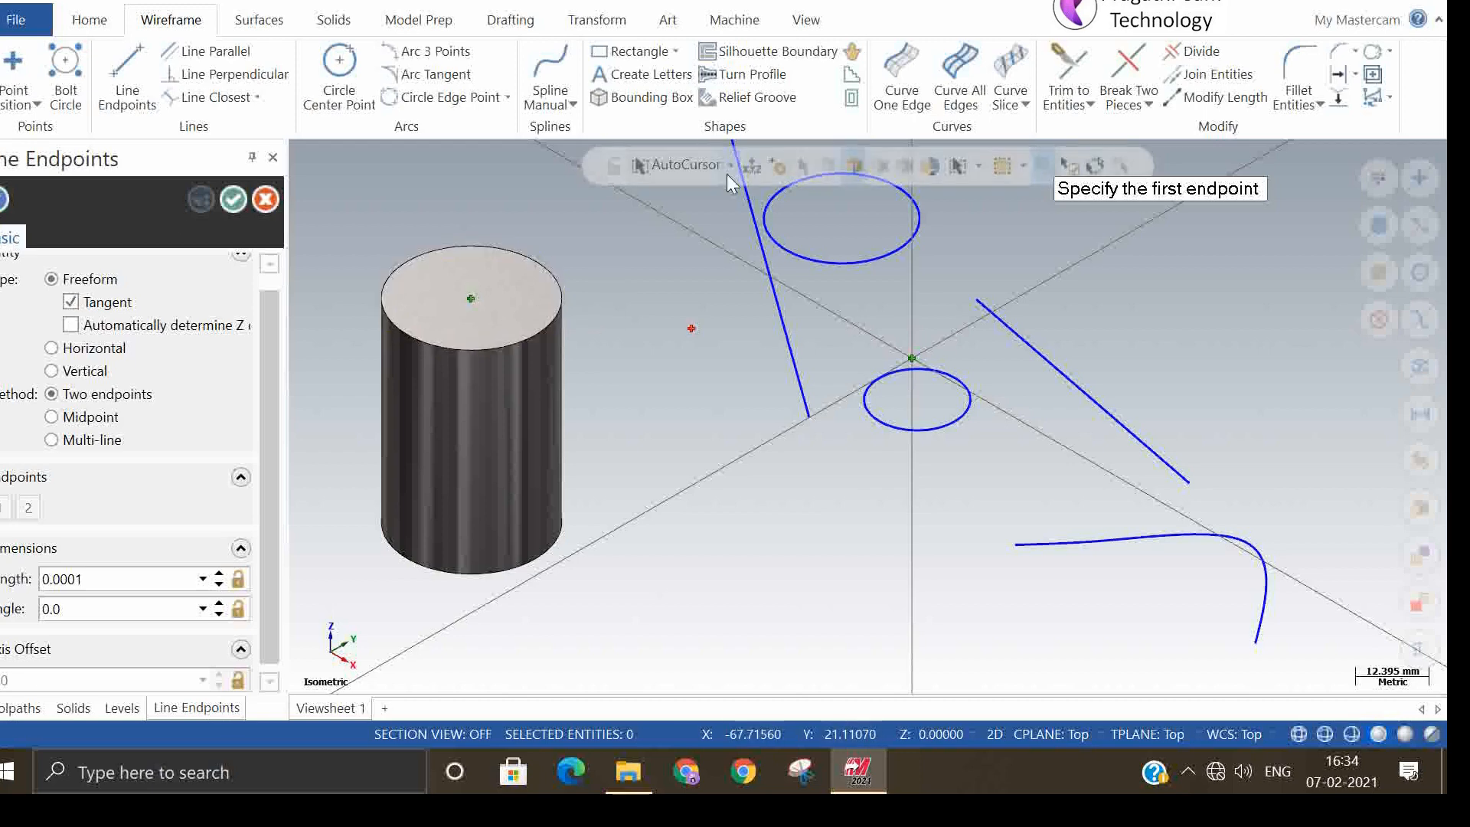
left_click(264, 200)
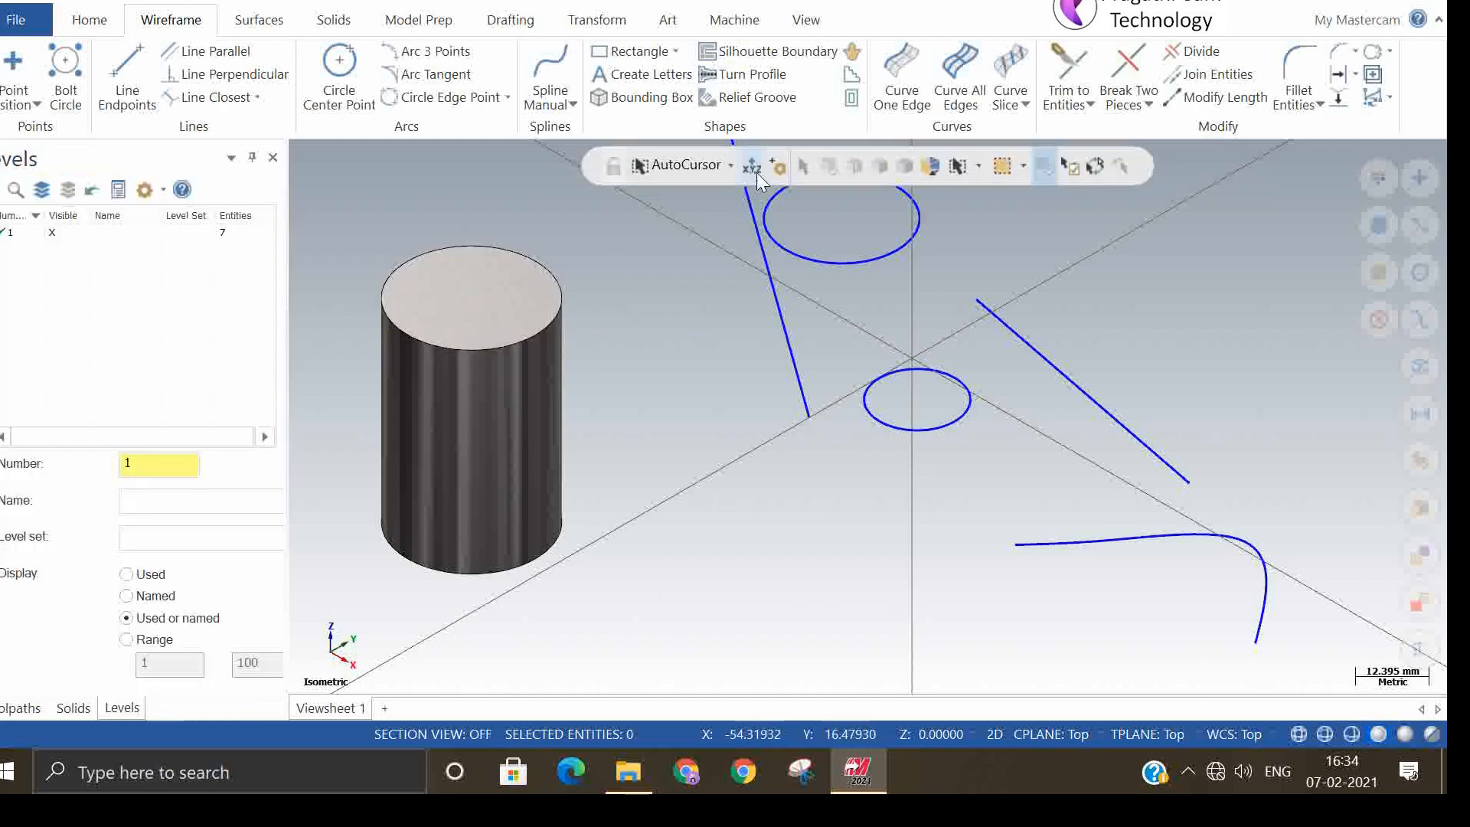
- Review which AutoCursor snaps are enabled in the Selection settings, comparing them with the wireframe geometry
left_click(778, 170)
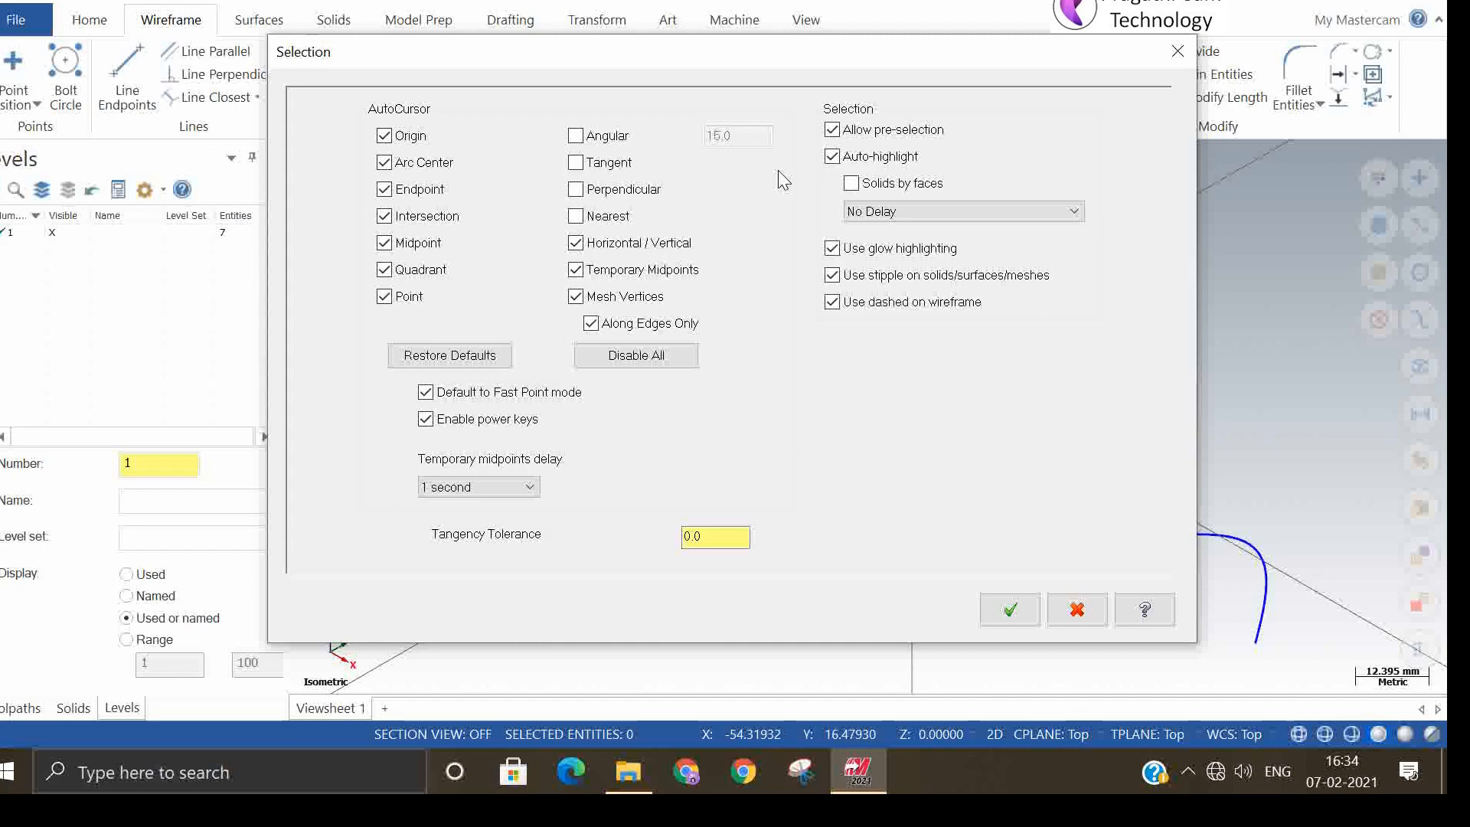
left_click(1072, 609)
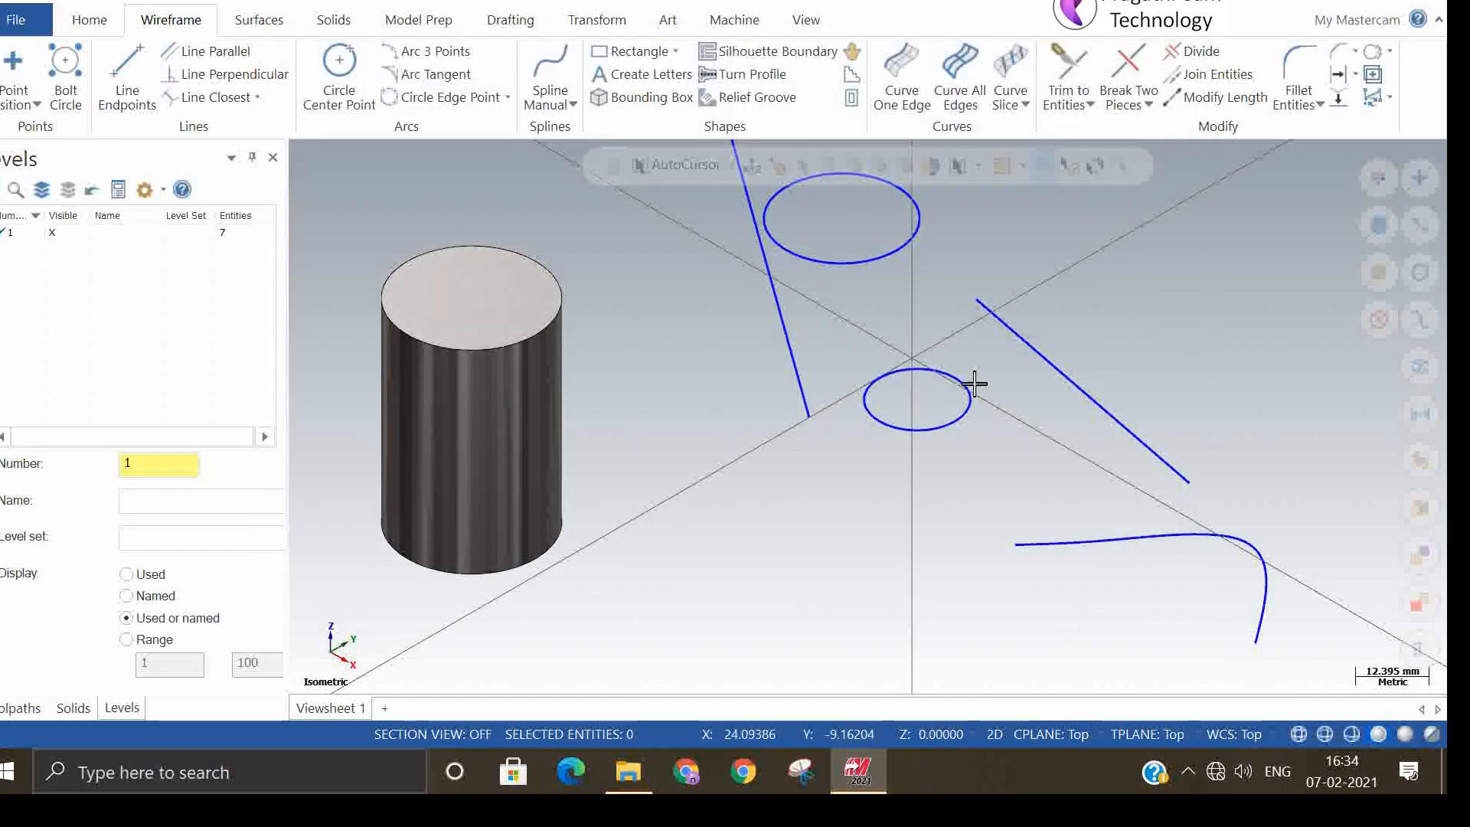
left_click(779, 168)
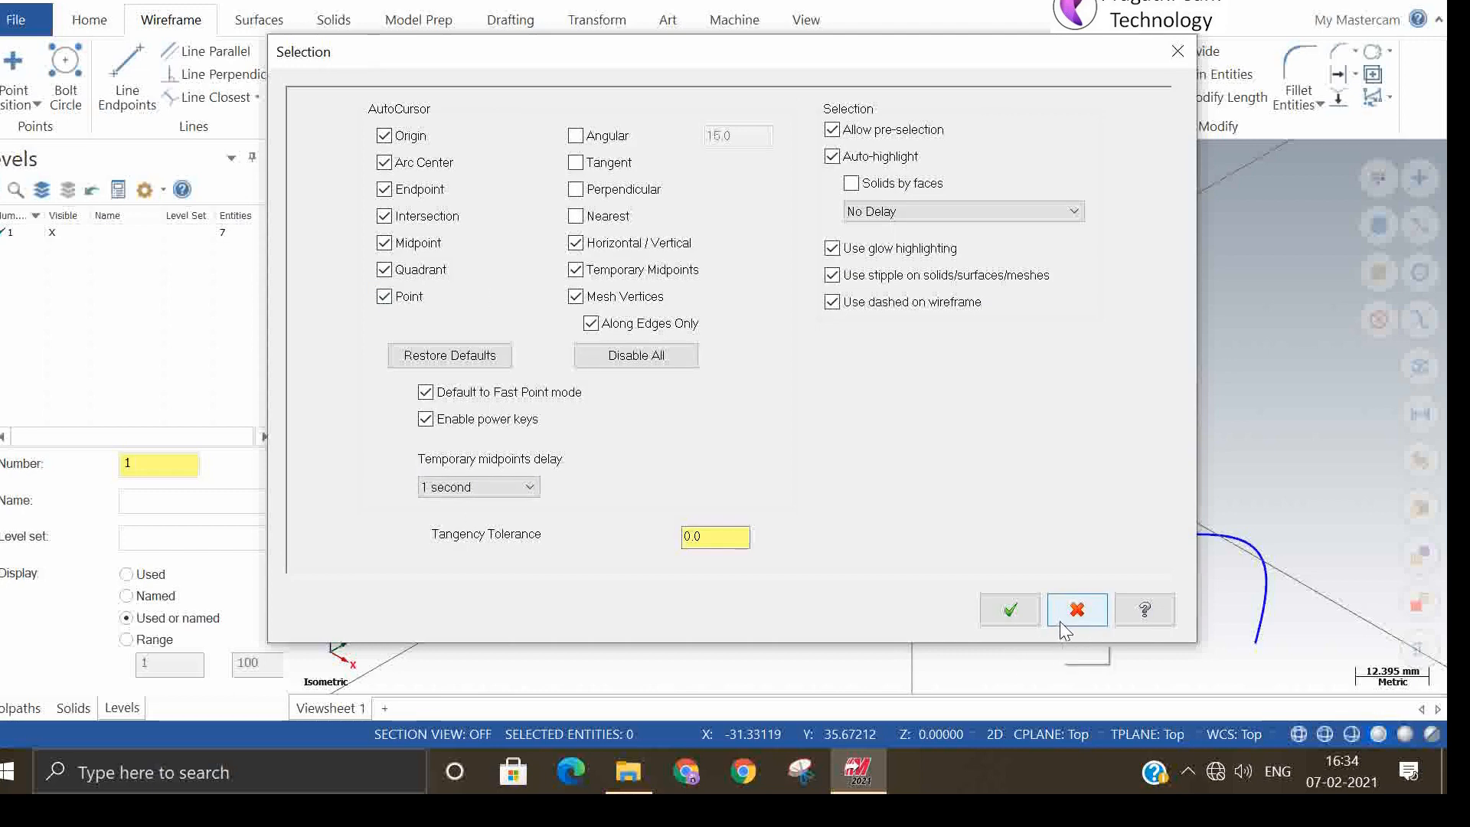
- Review the AutoCursor options in the Selection settings again, along with the list of individual snap overrides
left_click(1063, 613)
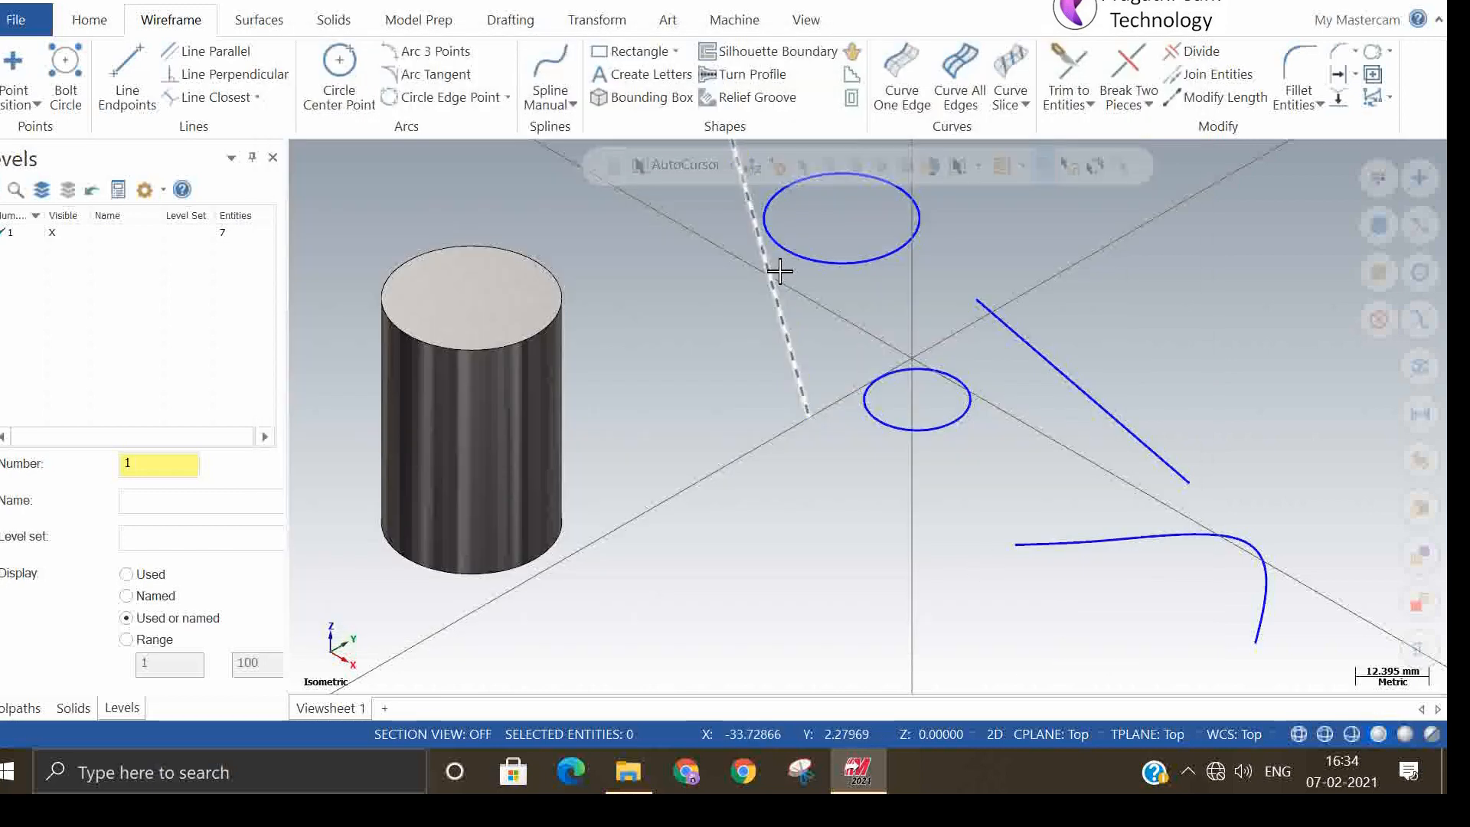
left_click(778, 168)
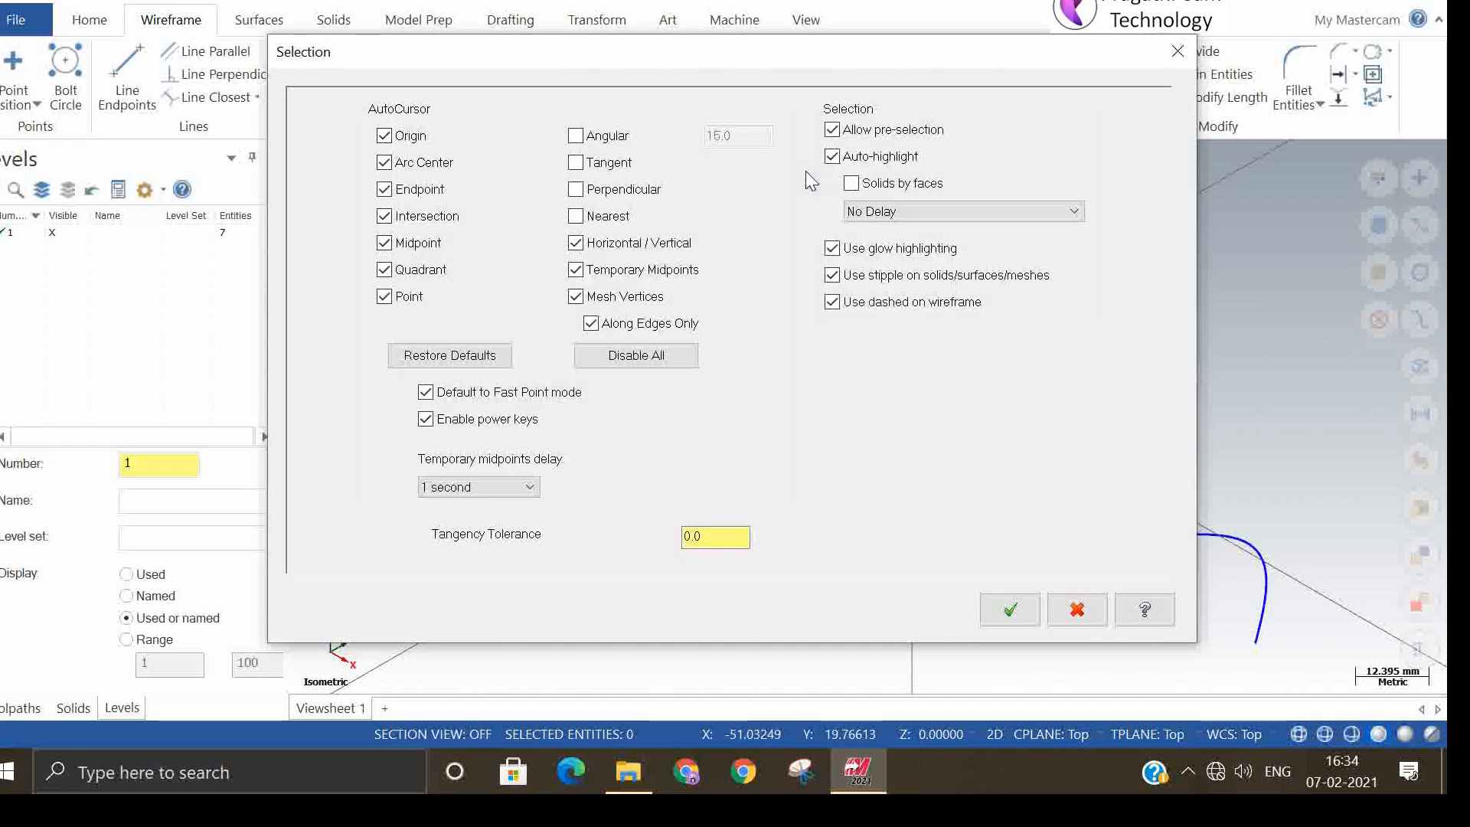
left_click(1076, 609)
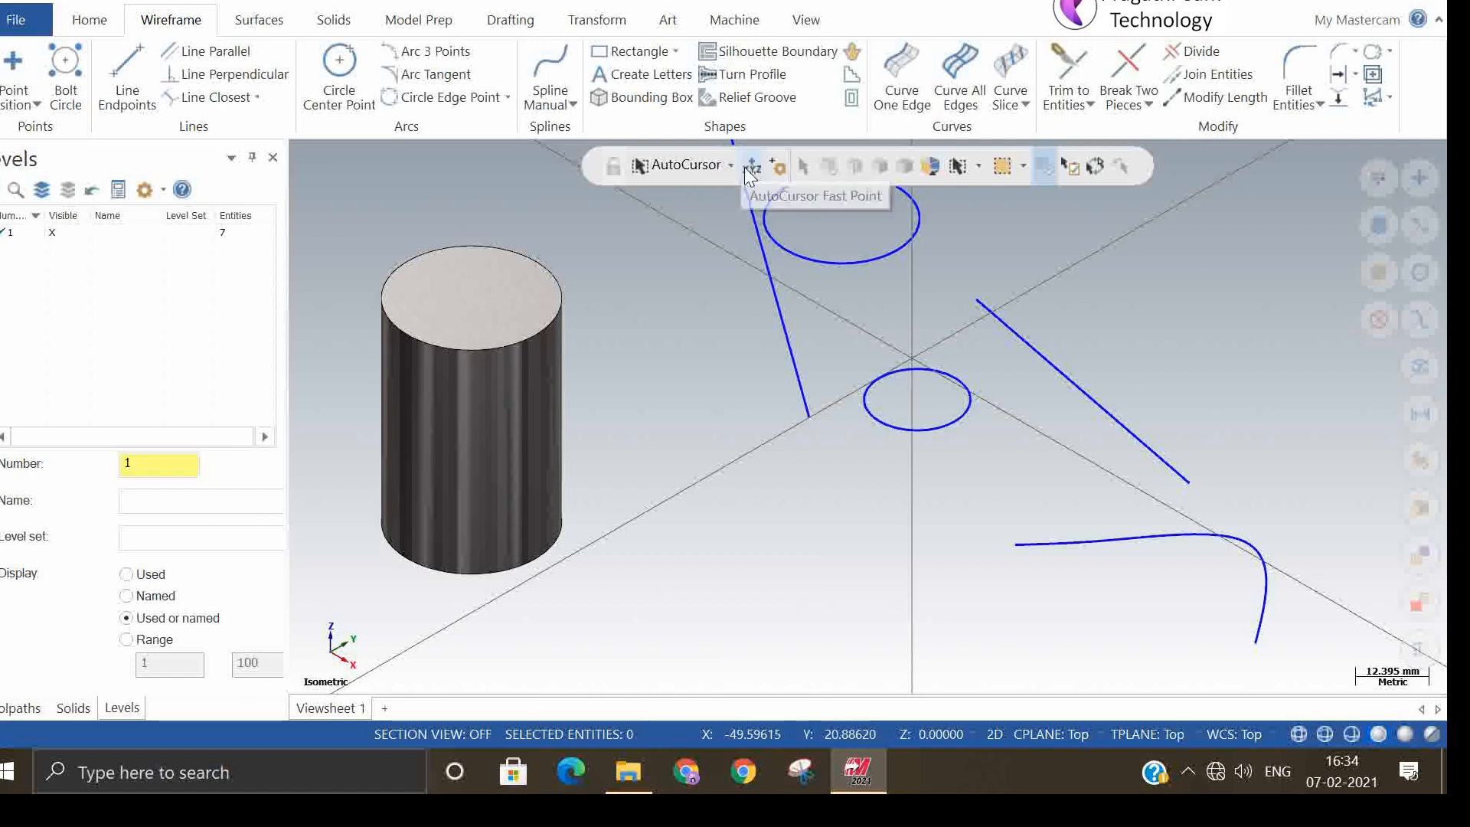
left_click(732, 166)
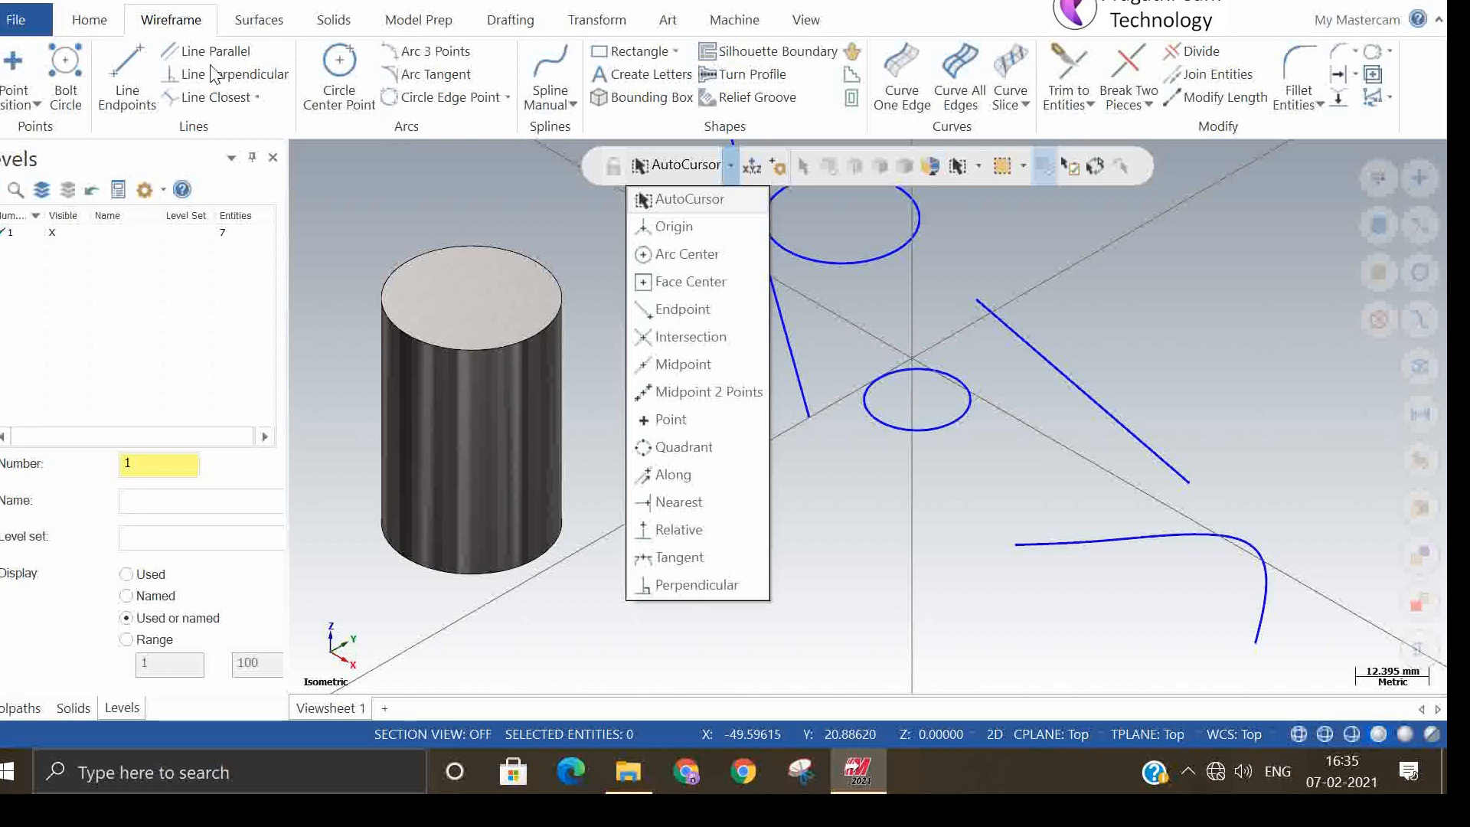
- Draw a line about 54.4 mm long from the larger circle's centre to the smaller circle's centre, using the Arc Center snap for the first endpoint
left_click(131, 60)
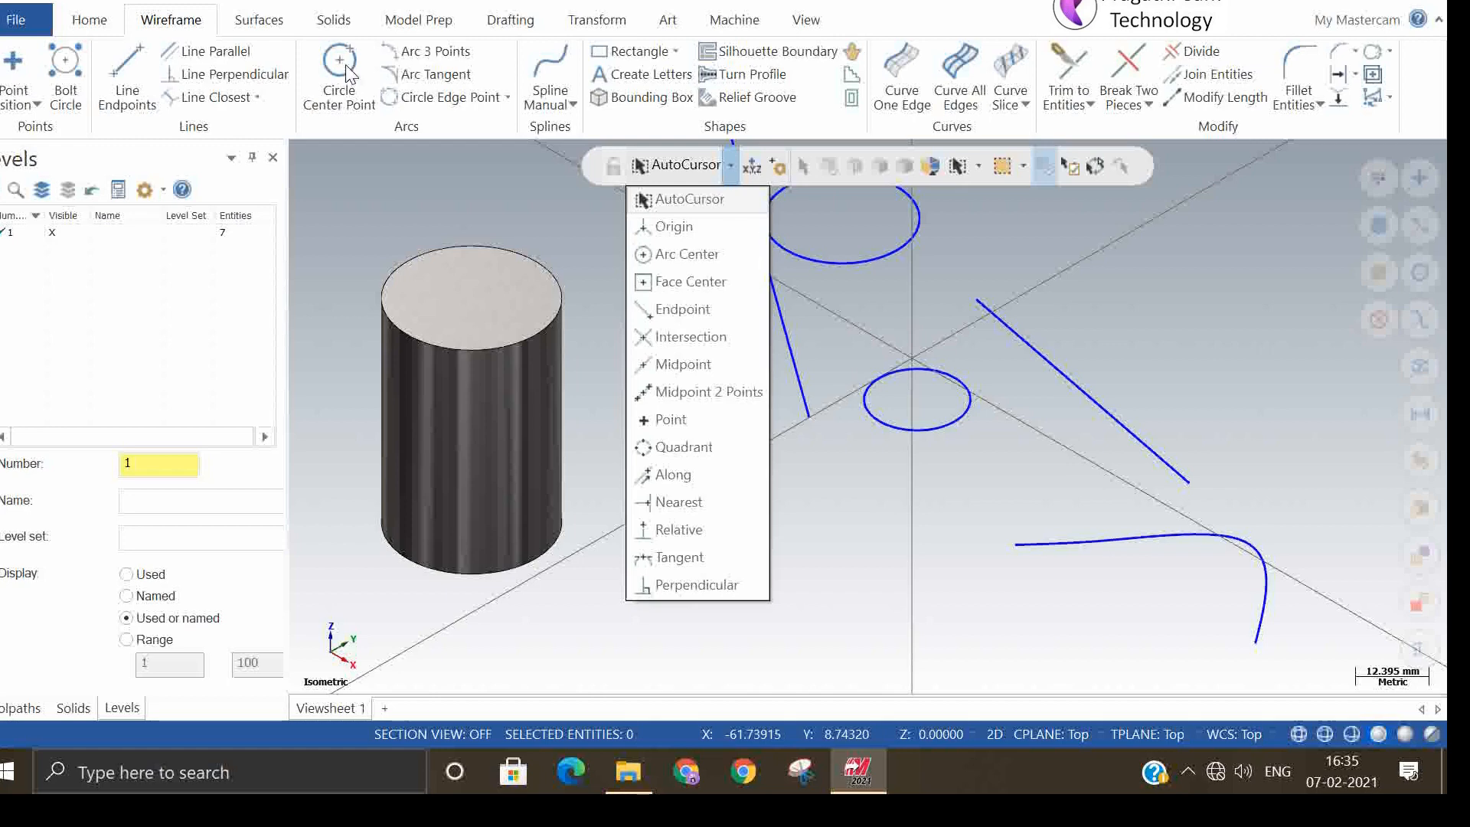
left_click(130, 52)
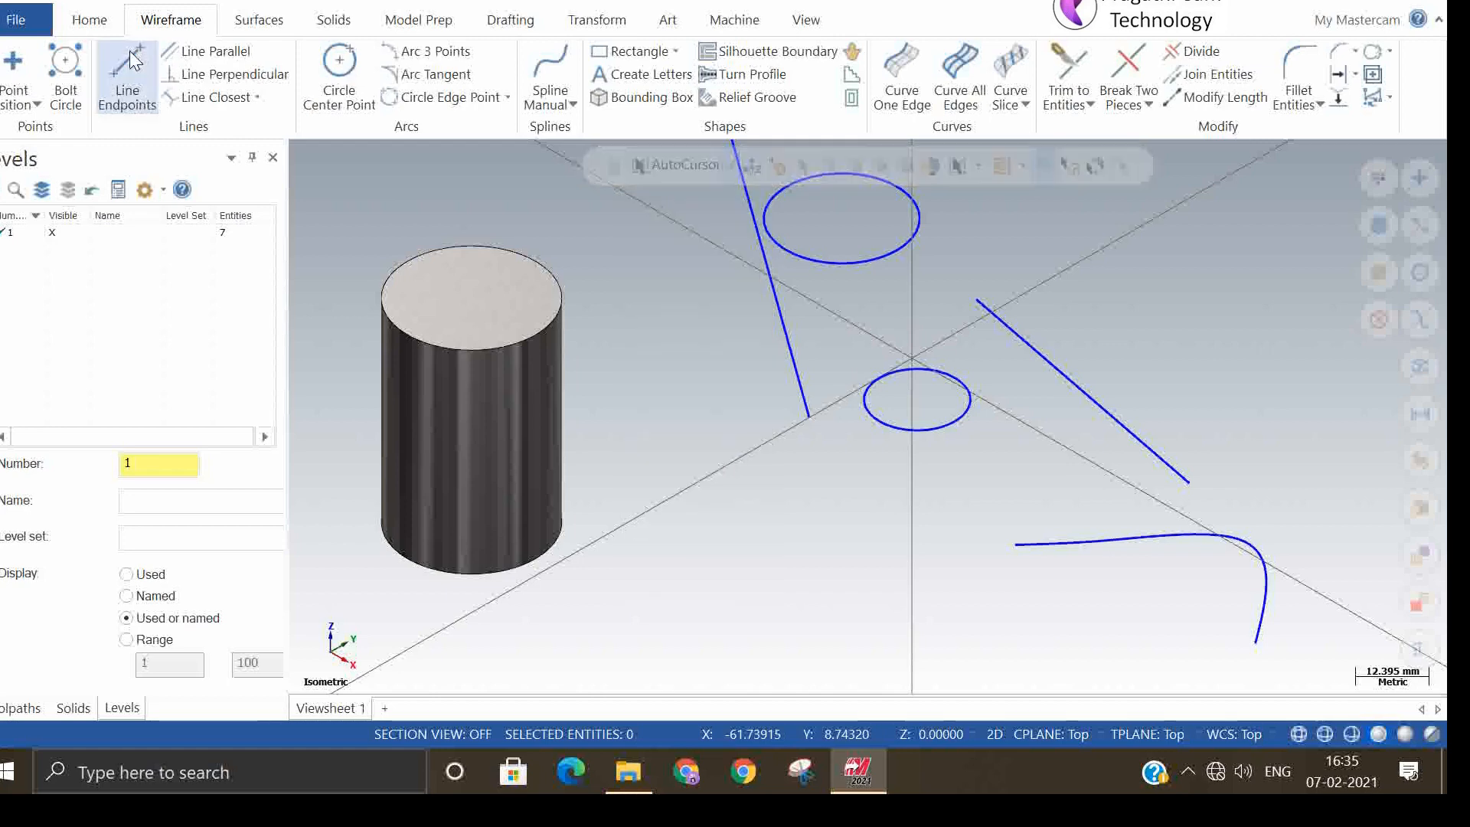
left_click(130, 52)
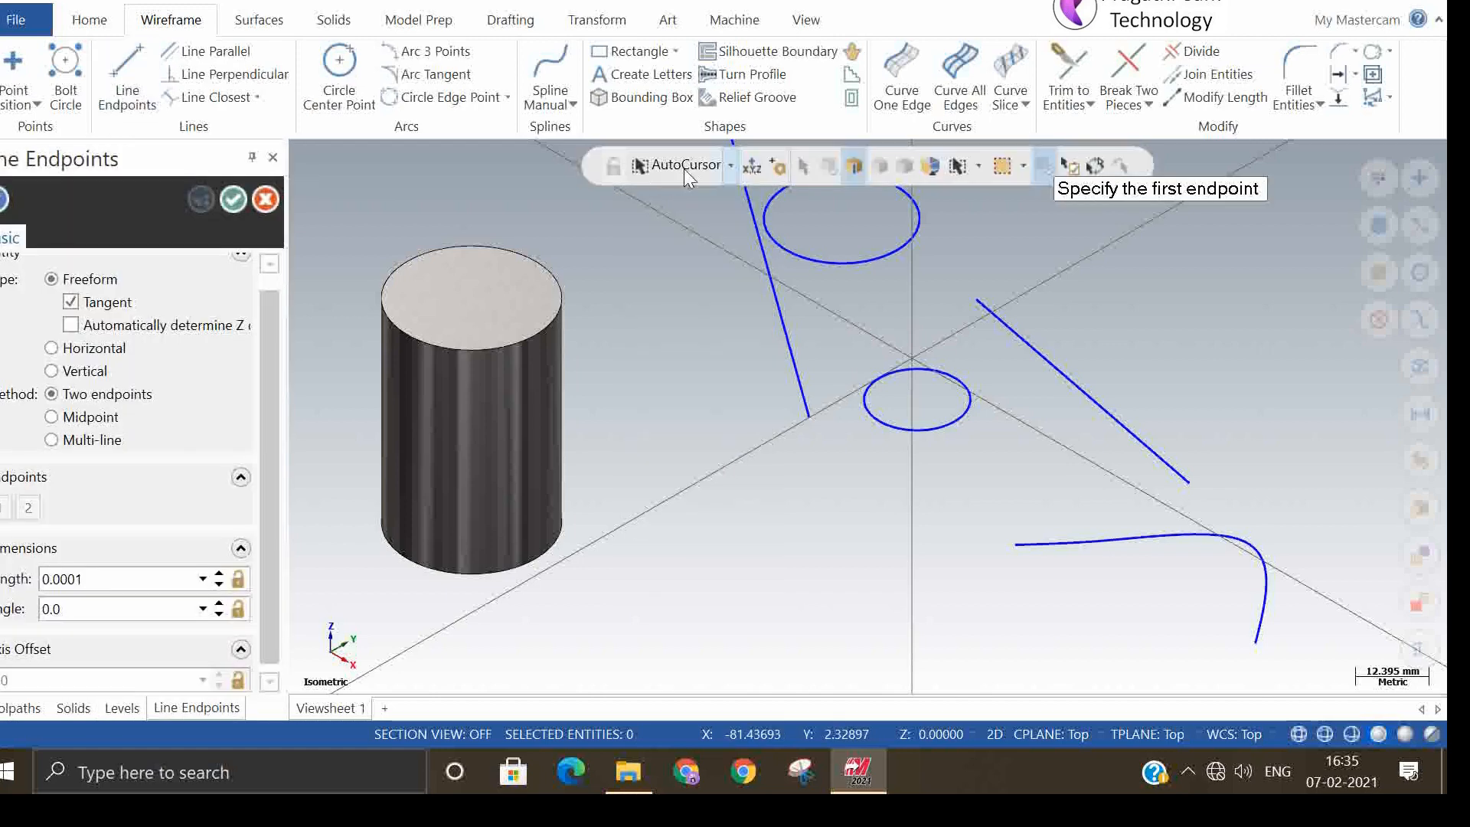
left_click(731, 165)
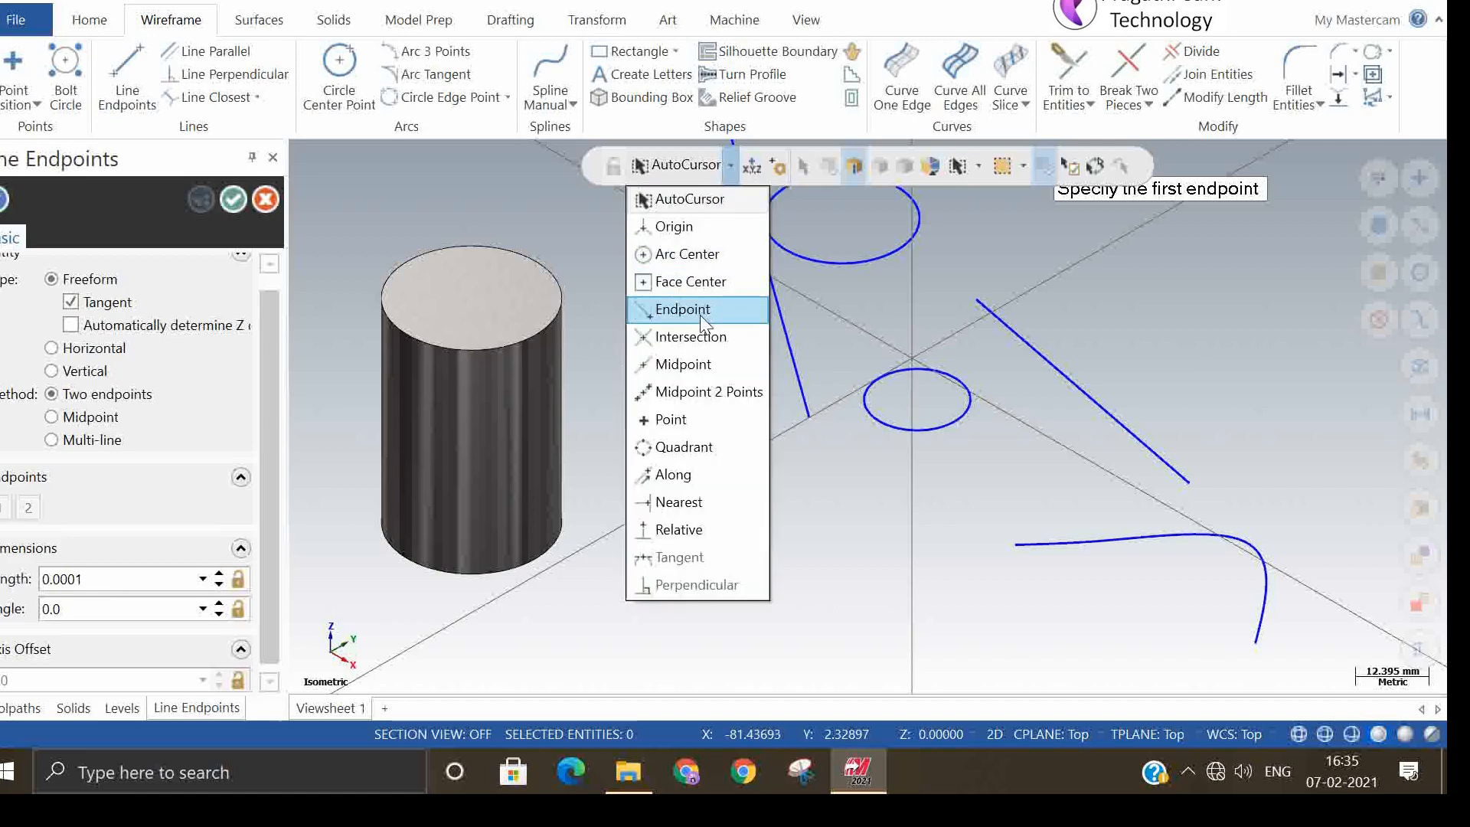
left_click(689, 254)
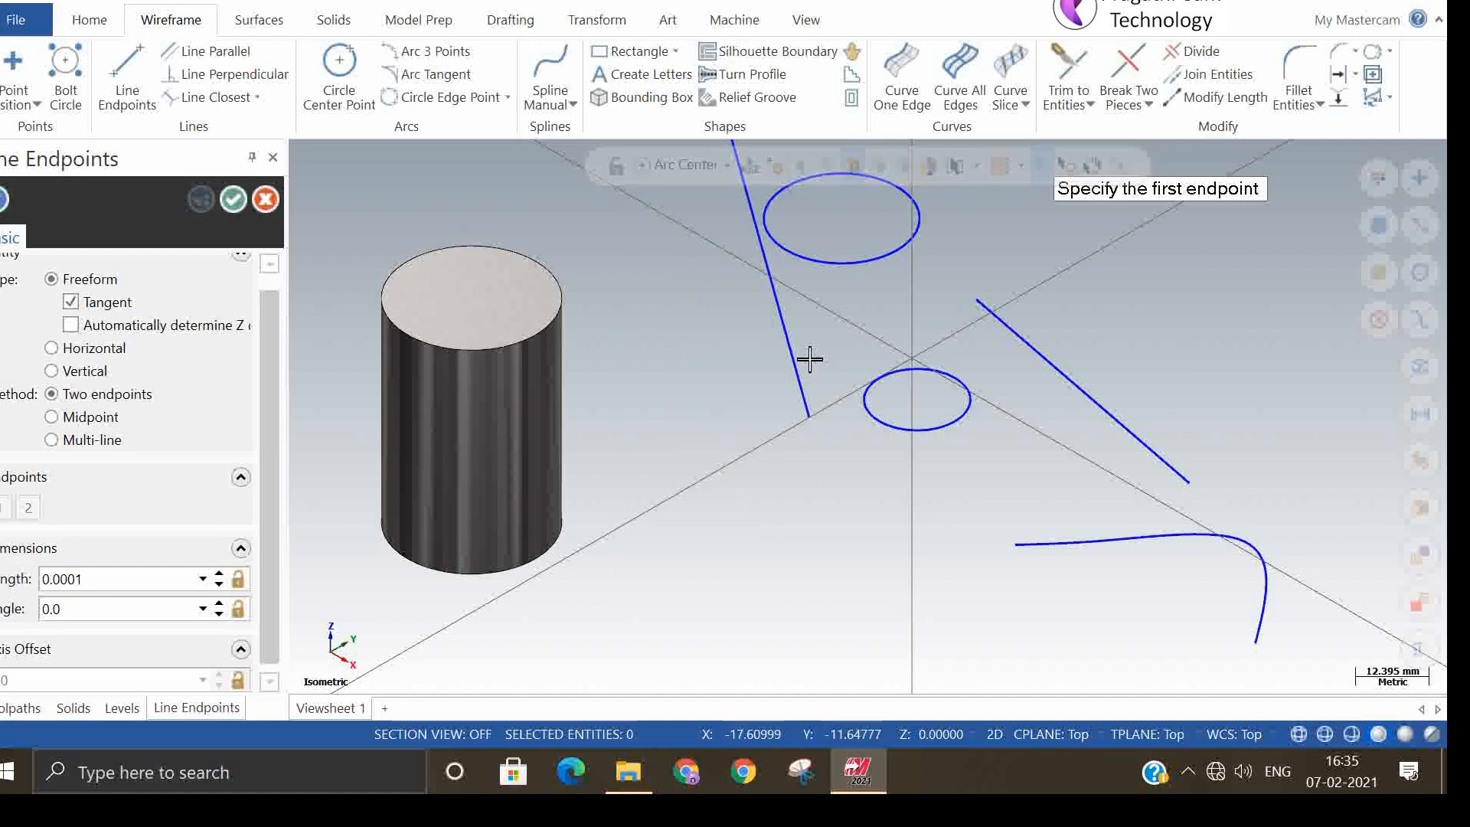
left_click(863, 282)
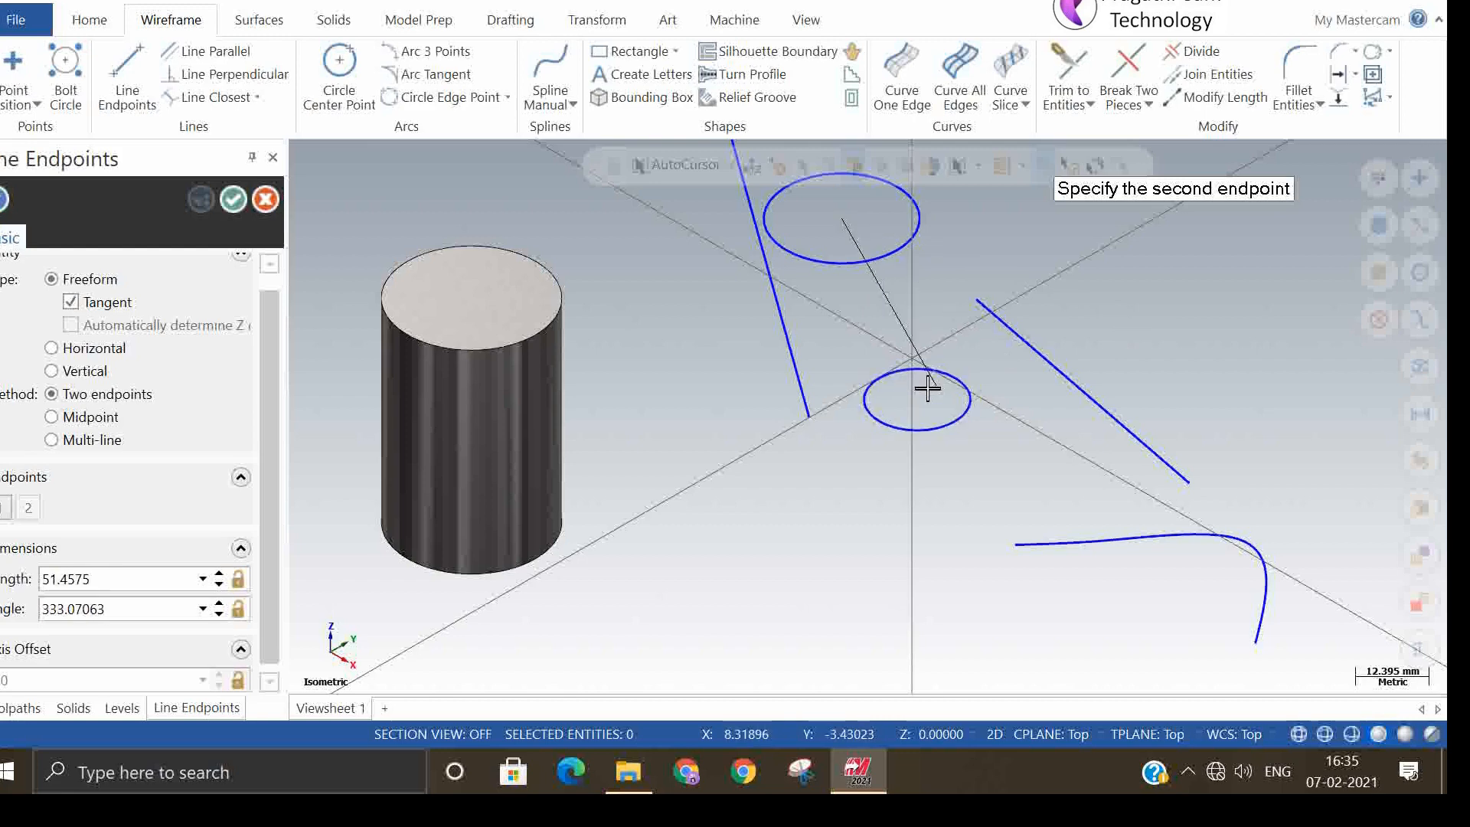
left_click(937, 413)
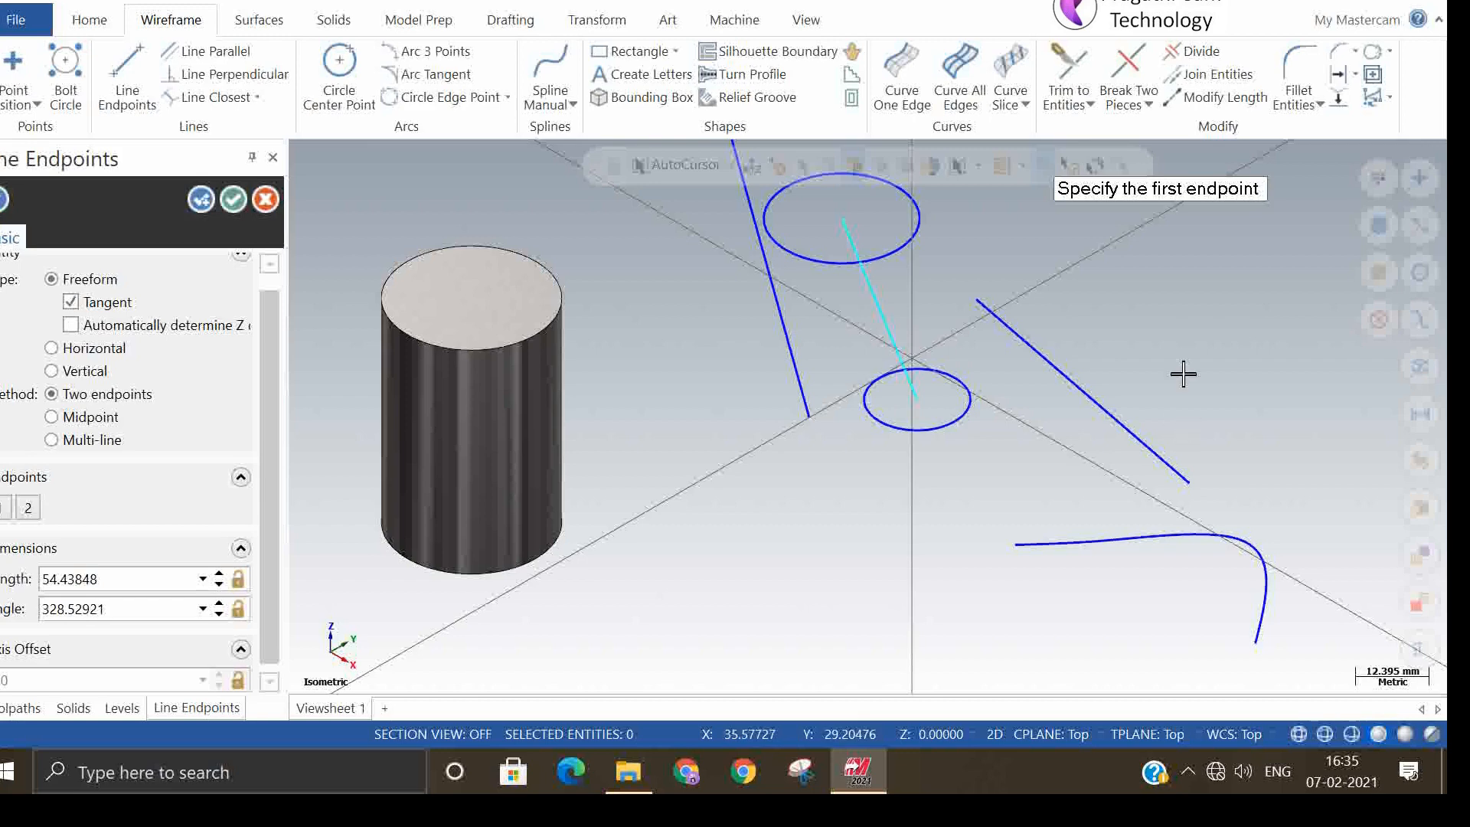
left_click(265, 200)
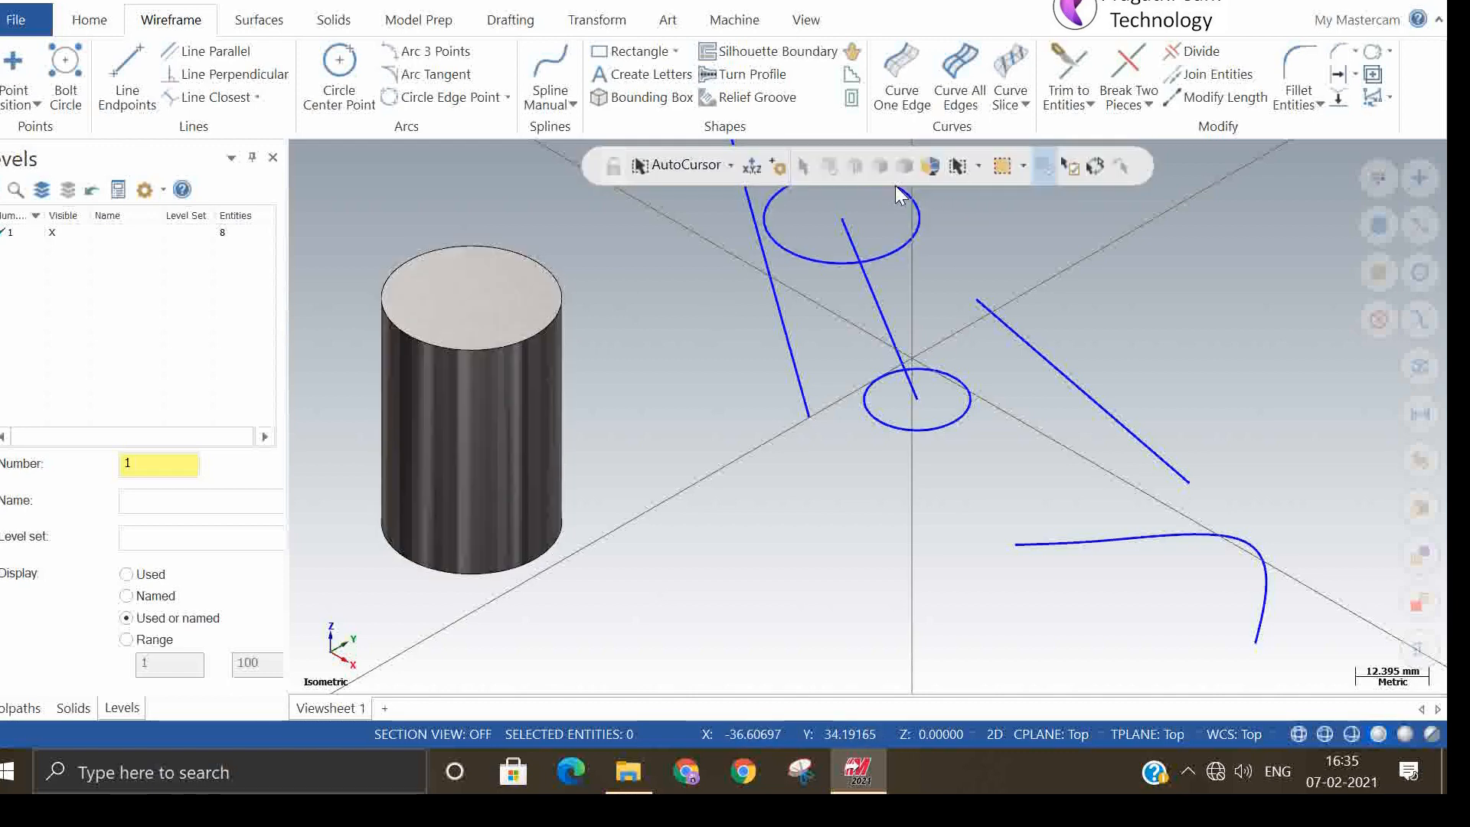
- Look over the selection methods, the window selection modes and the graphics area's context commands, leaving them all unchanged
scroll(823, 593, "down", 3)
scroll(797, 353, "up", 3)
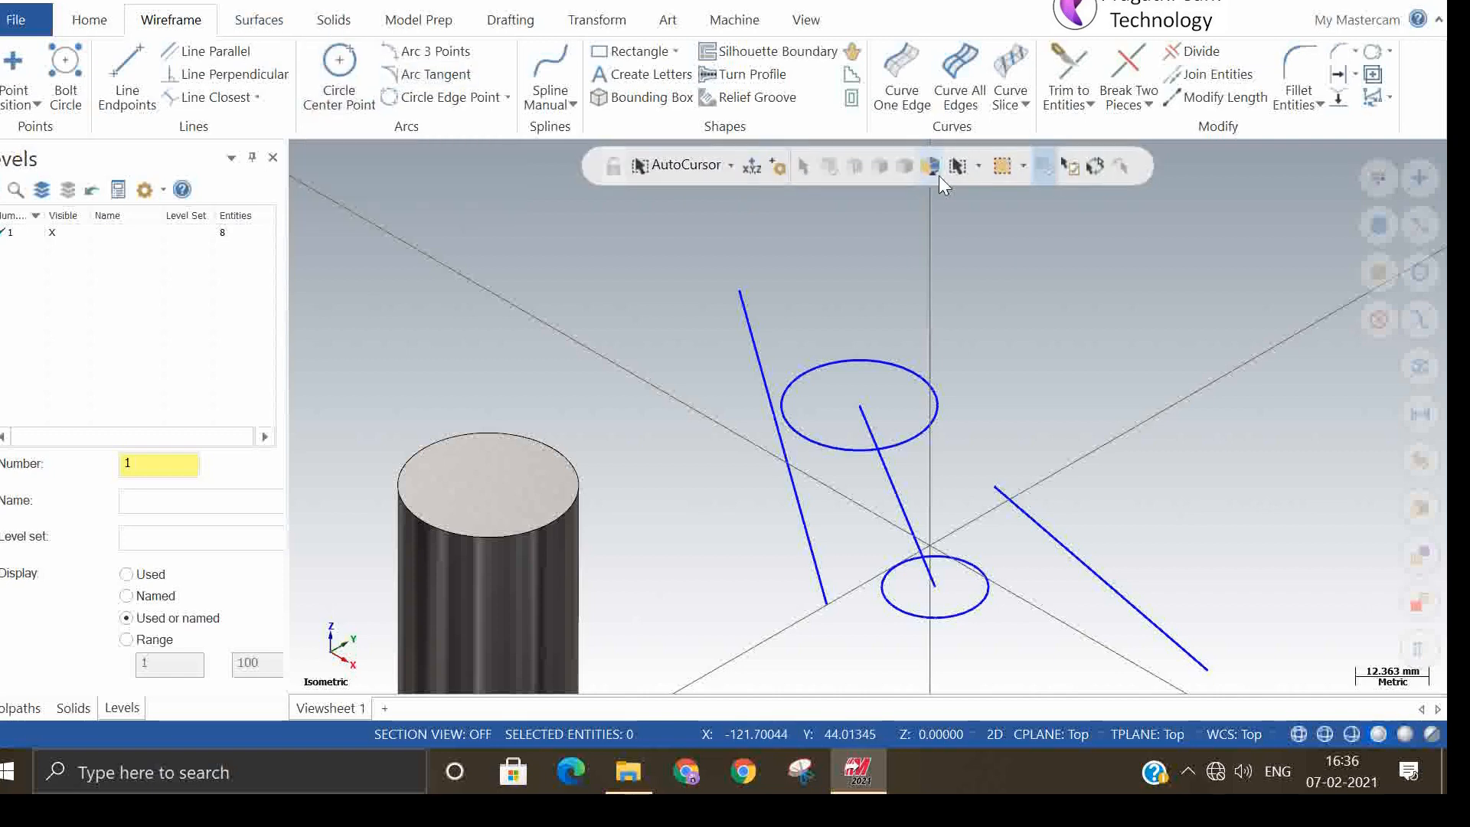
left_click(977, 168)
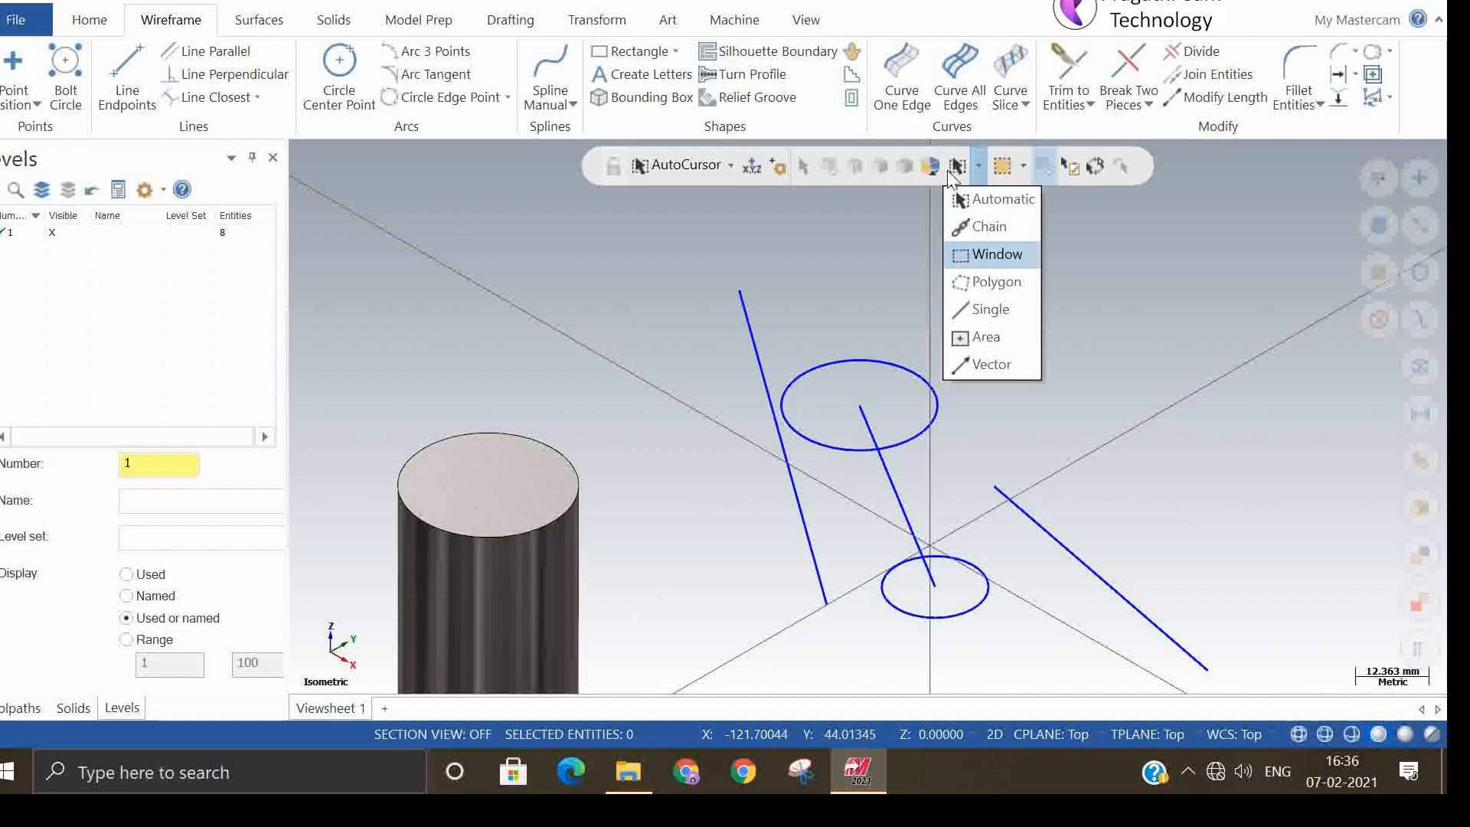
left_click(995, 290)
left_click(1022, 167)
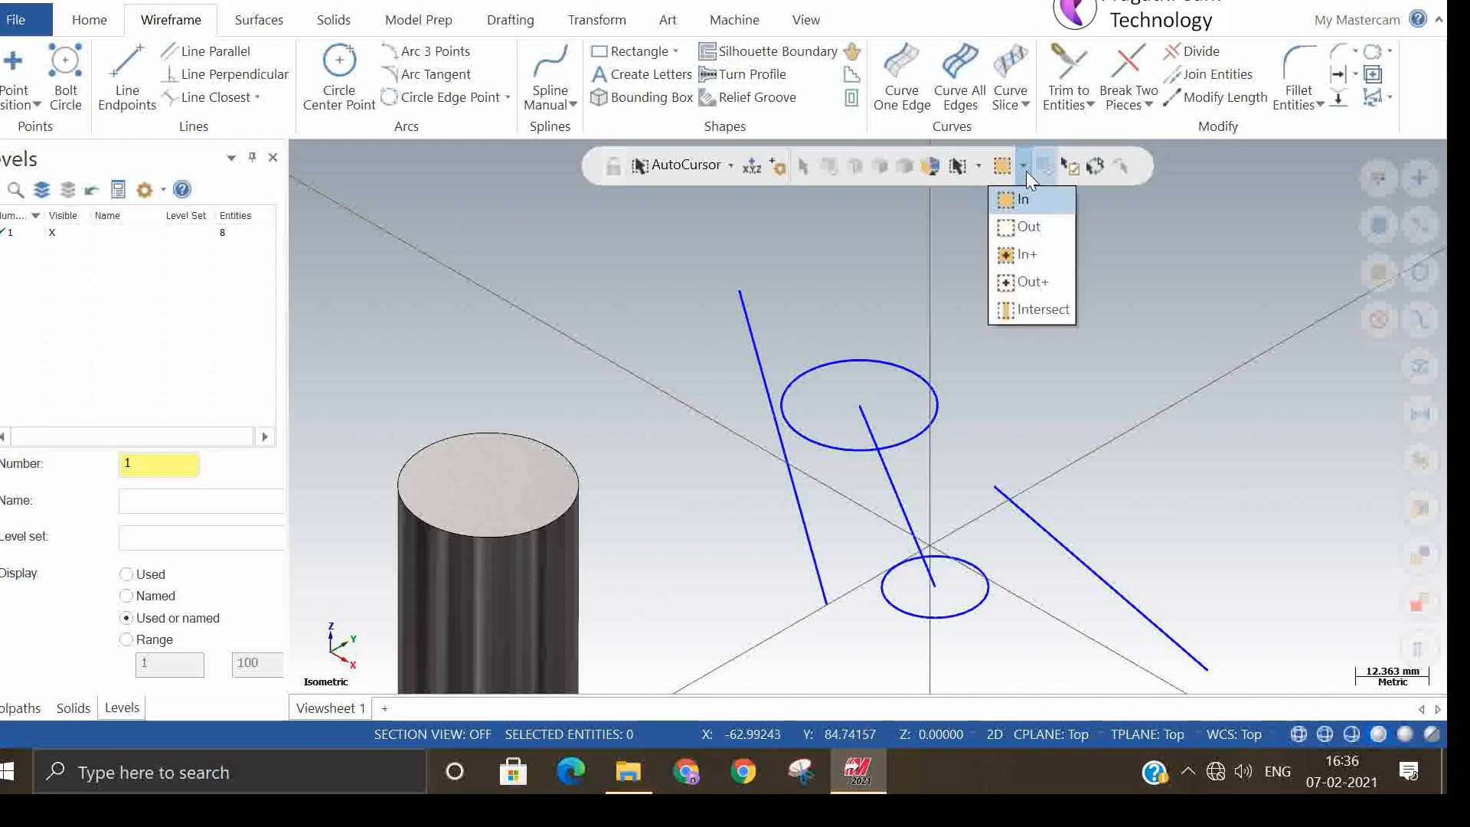
left_click(792, 292)
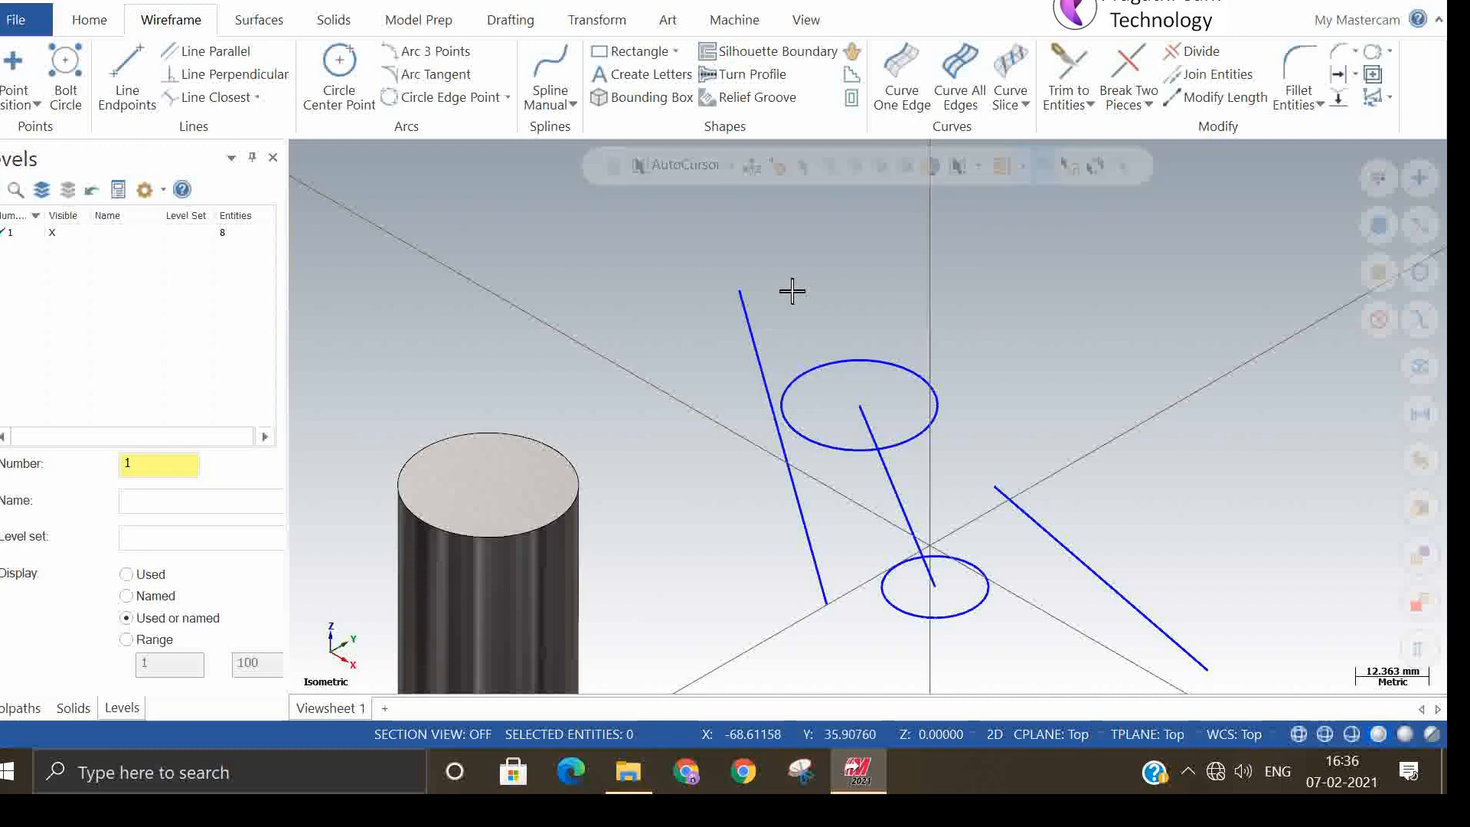
right_click(793, 285)
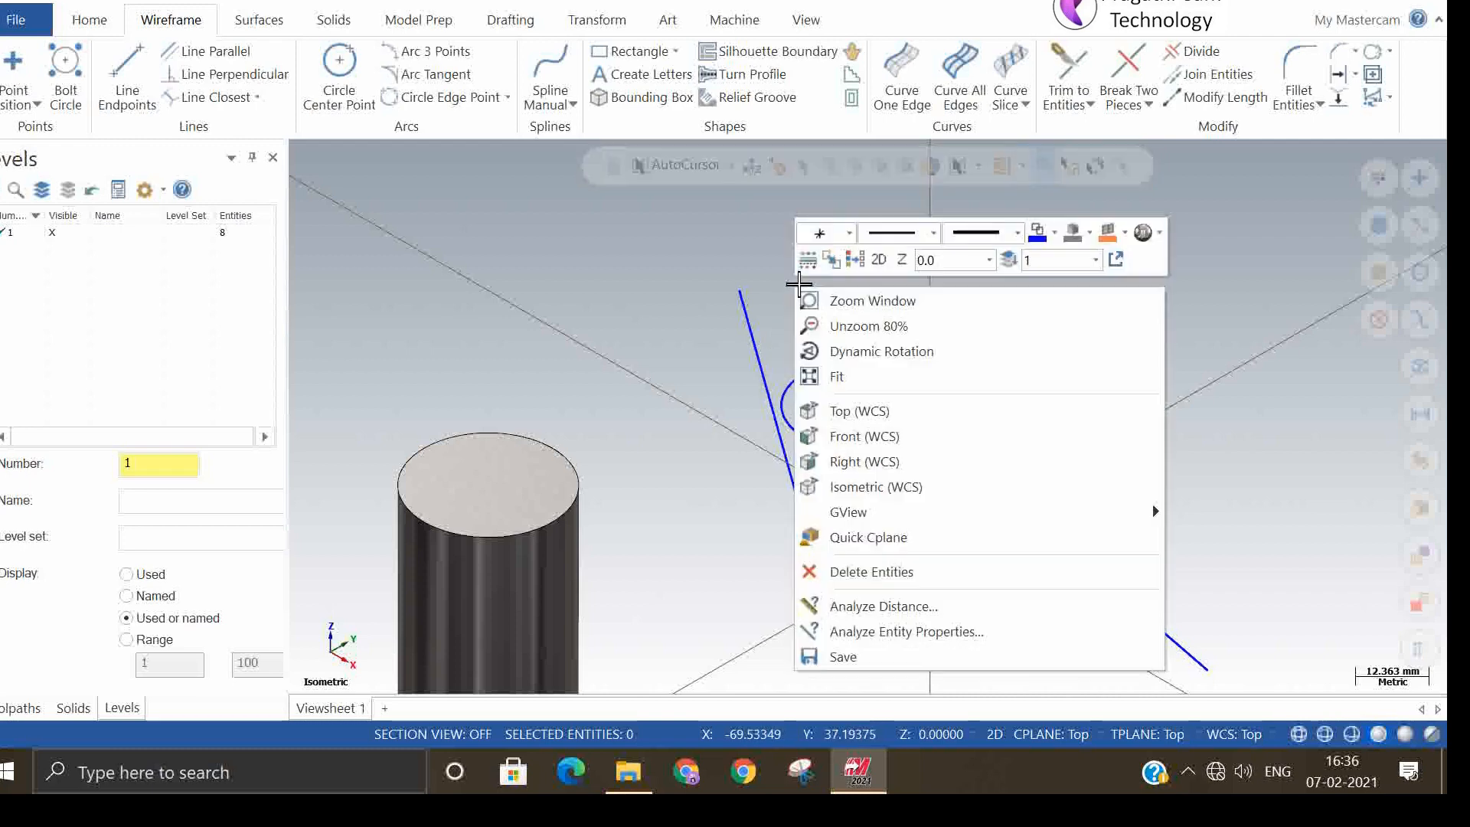
left_click(856, 258)
scroll(713, 292, "down", 2)
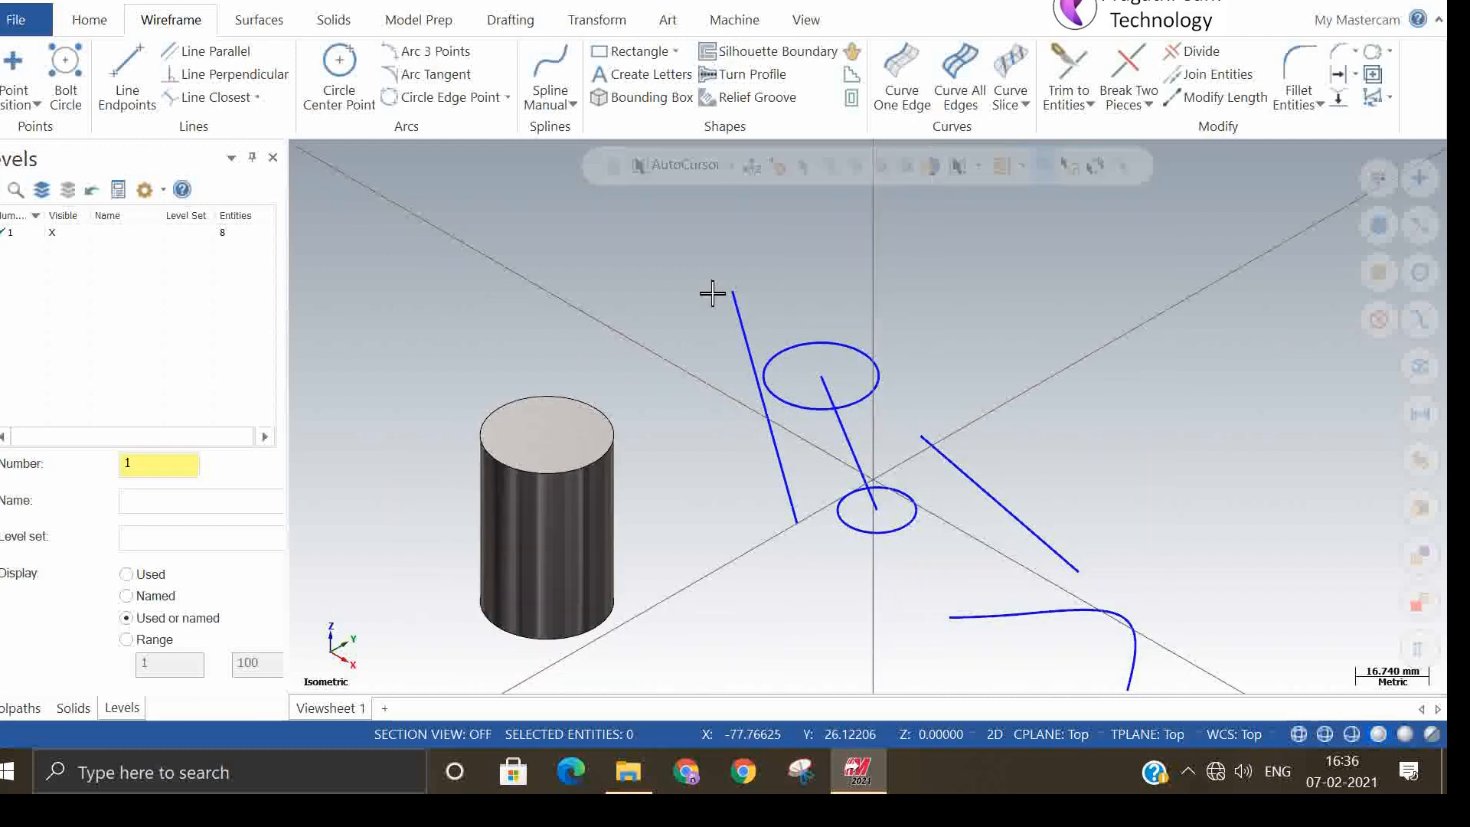
- Examine the larger circle's arc properties with Analyze Entity
left_click(91, 22)
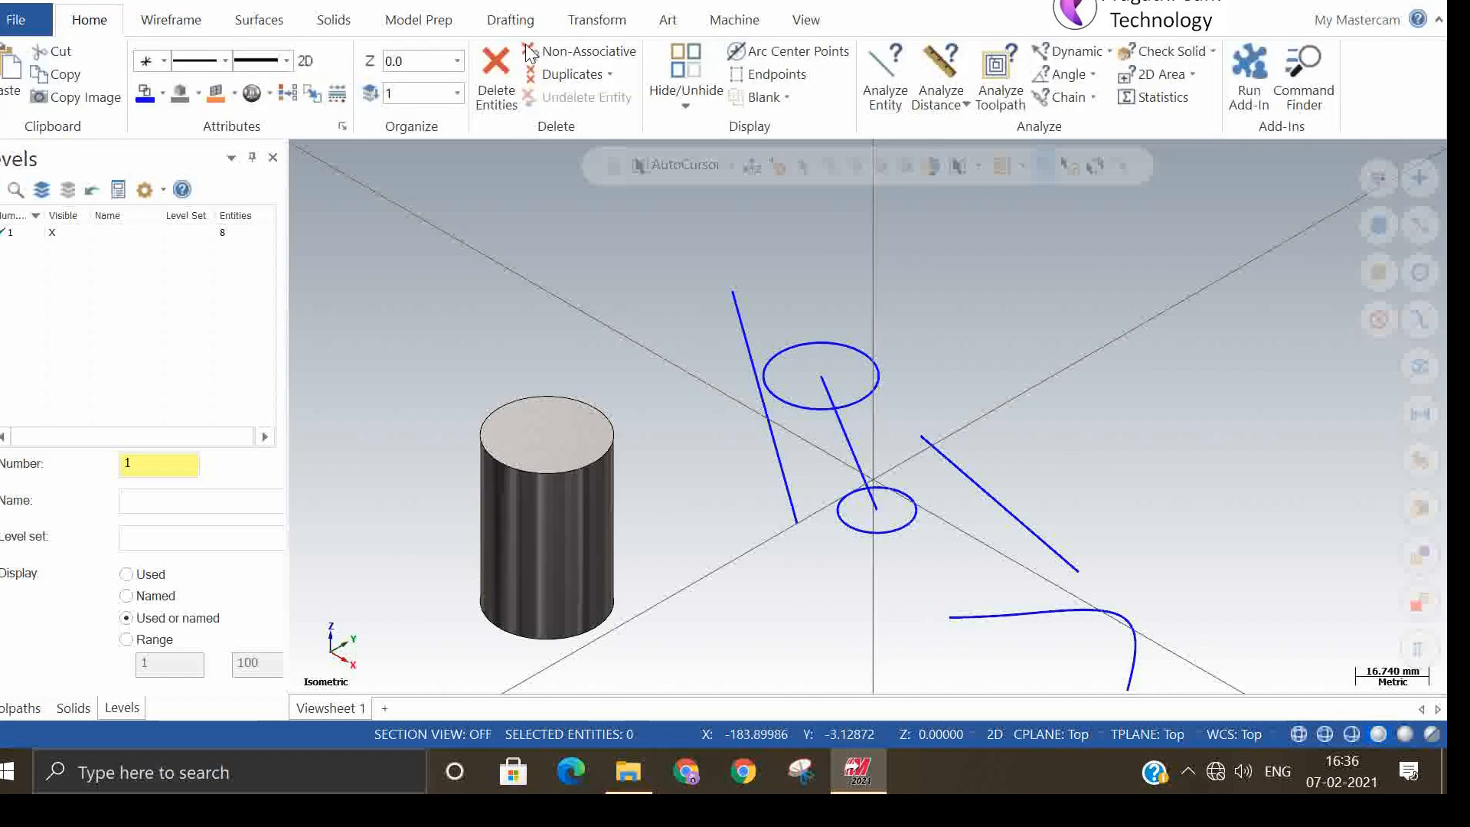
left_click(902, 81)
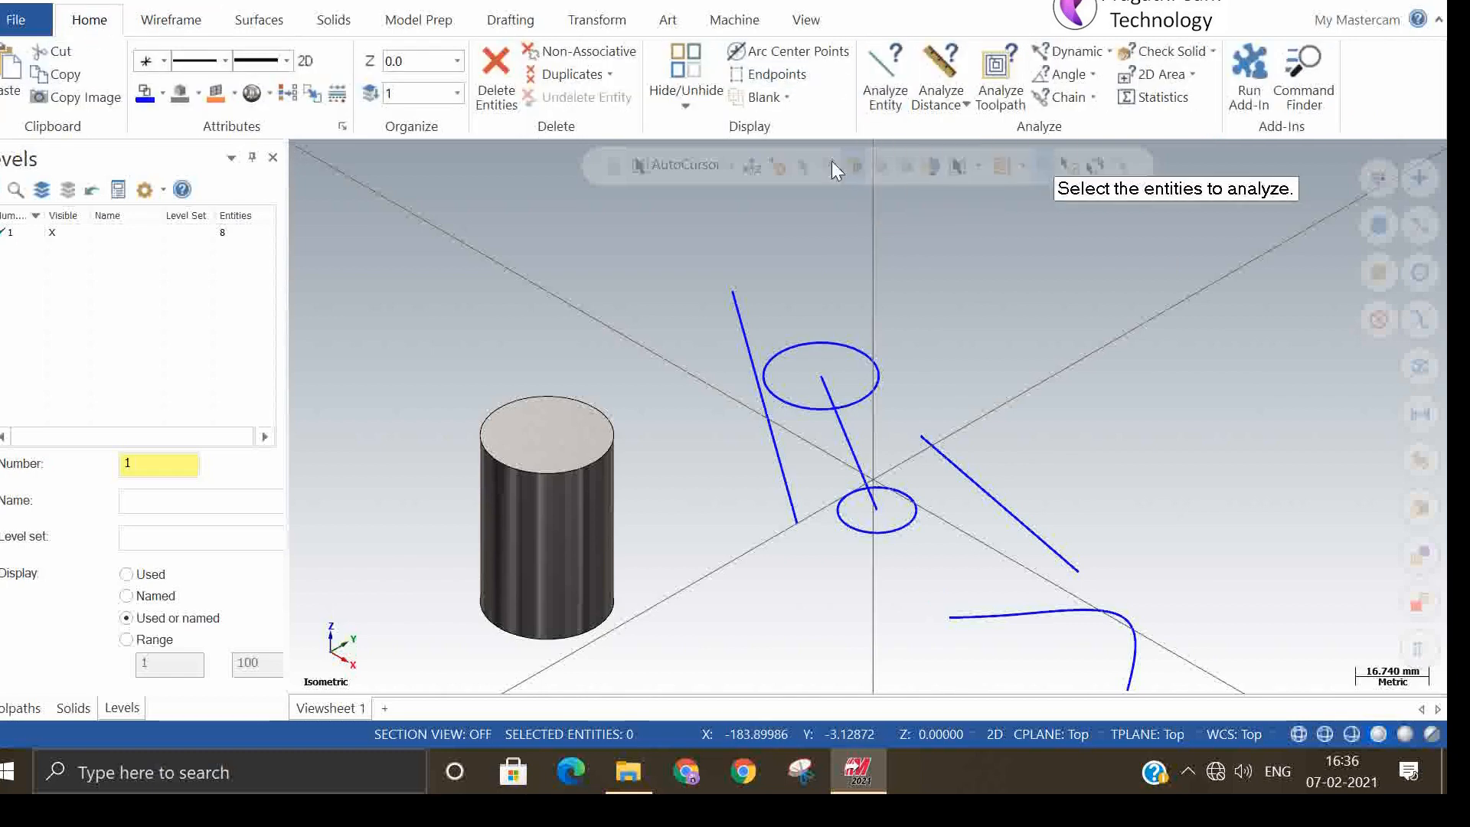
left_click(791, 346)
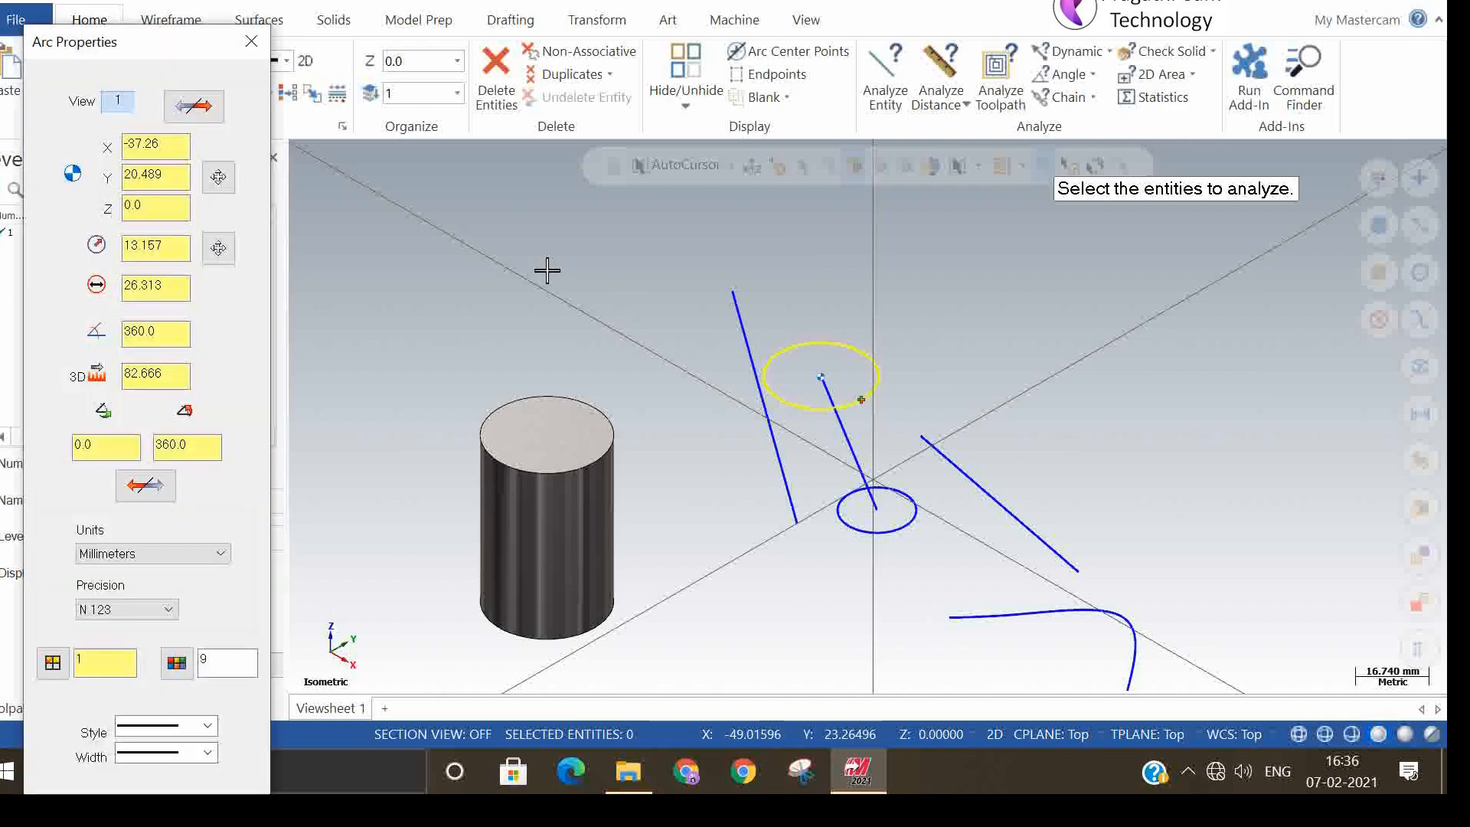
left_click(258, 51)
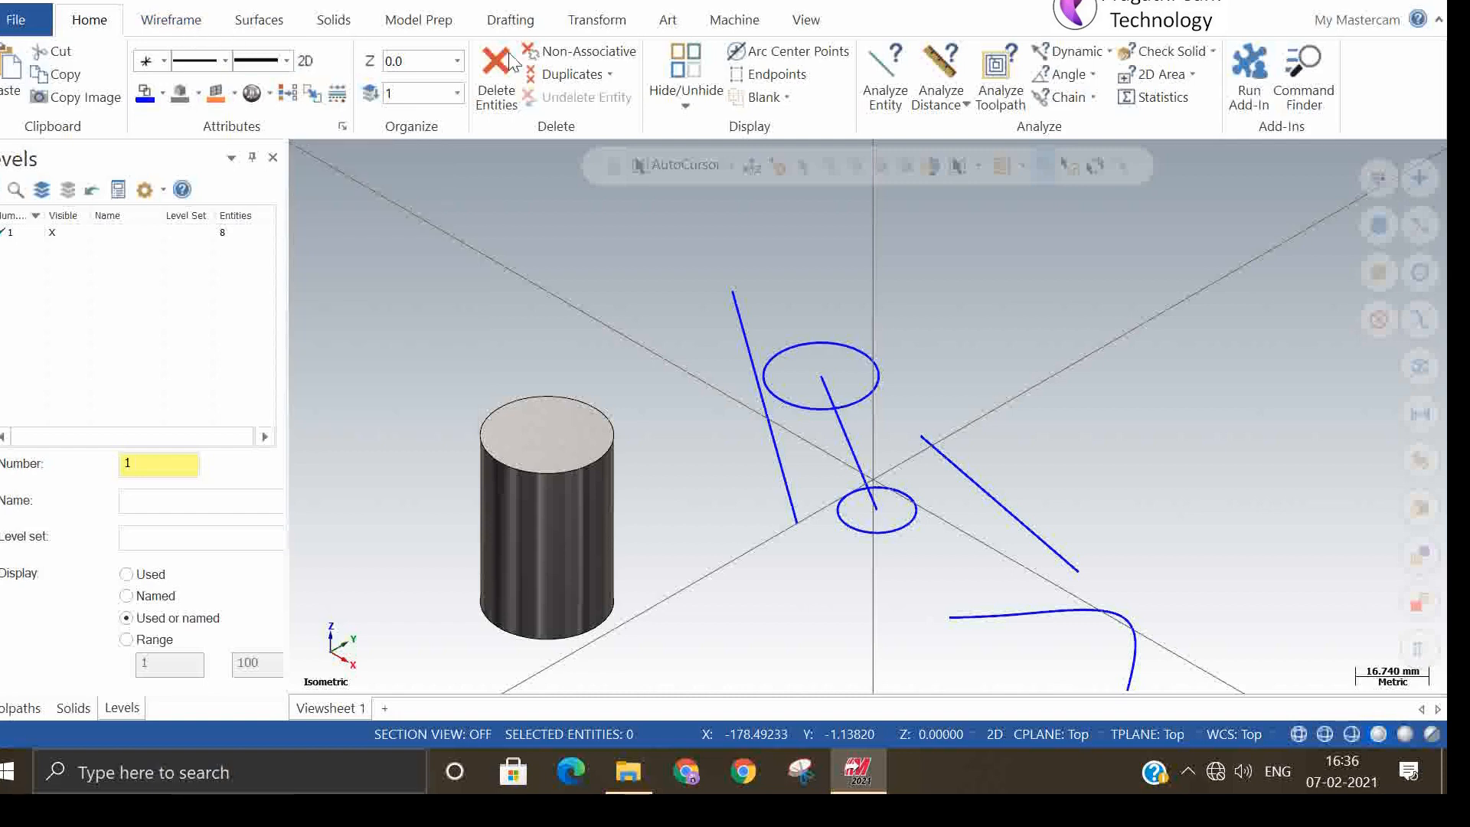
- Try to translate a copy of the larger circle along the Y axis
left_click(614, 26)
left_click(64, 106)
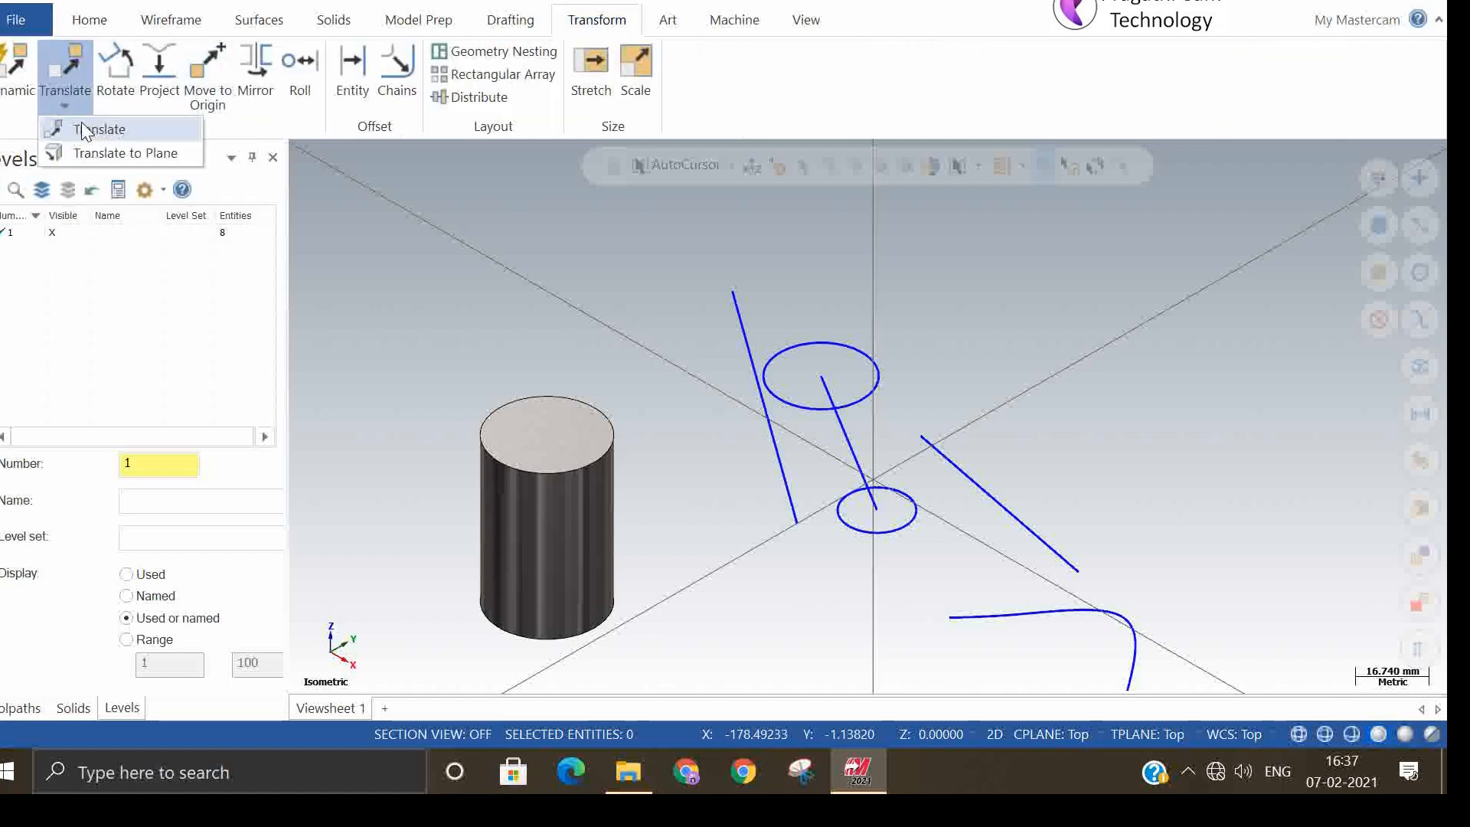
left_click(84, 128)
left_click(801, 392)
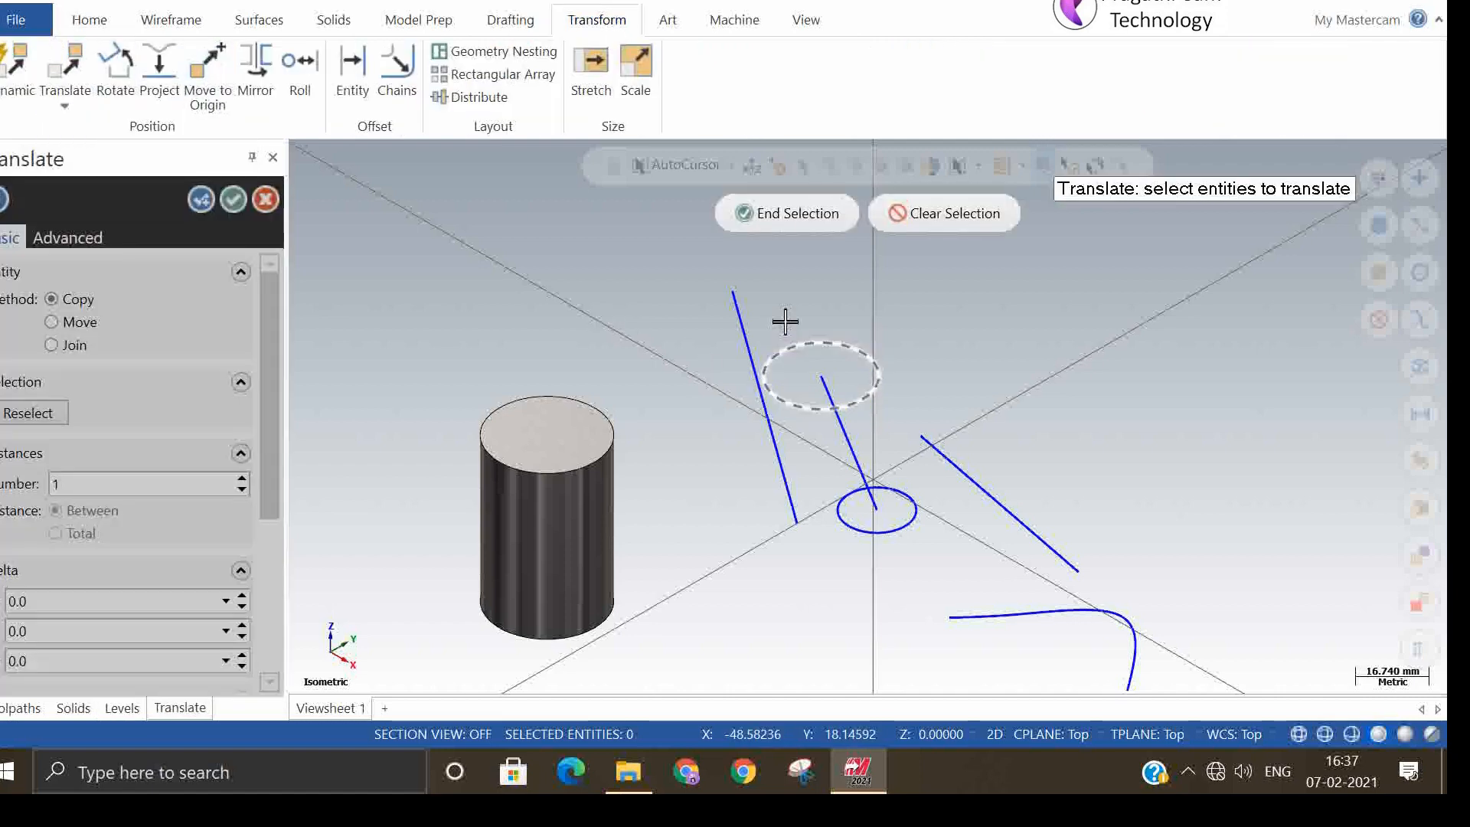
left_click(795, 210)
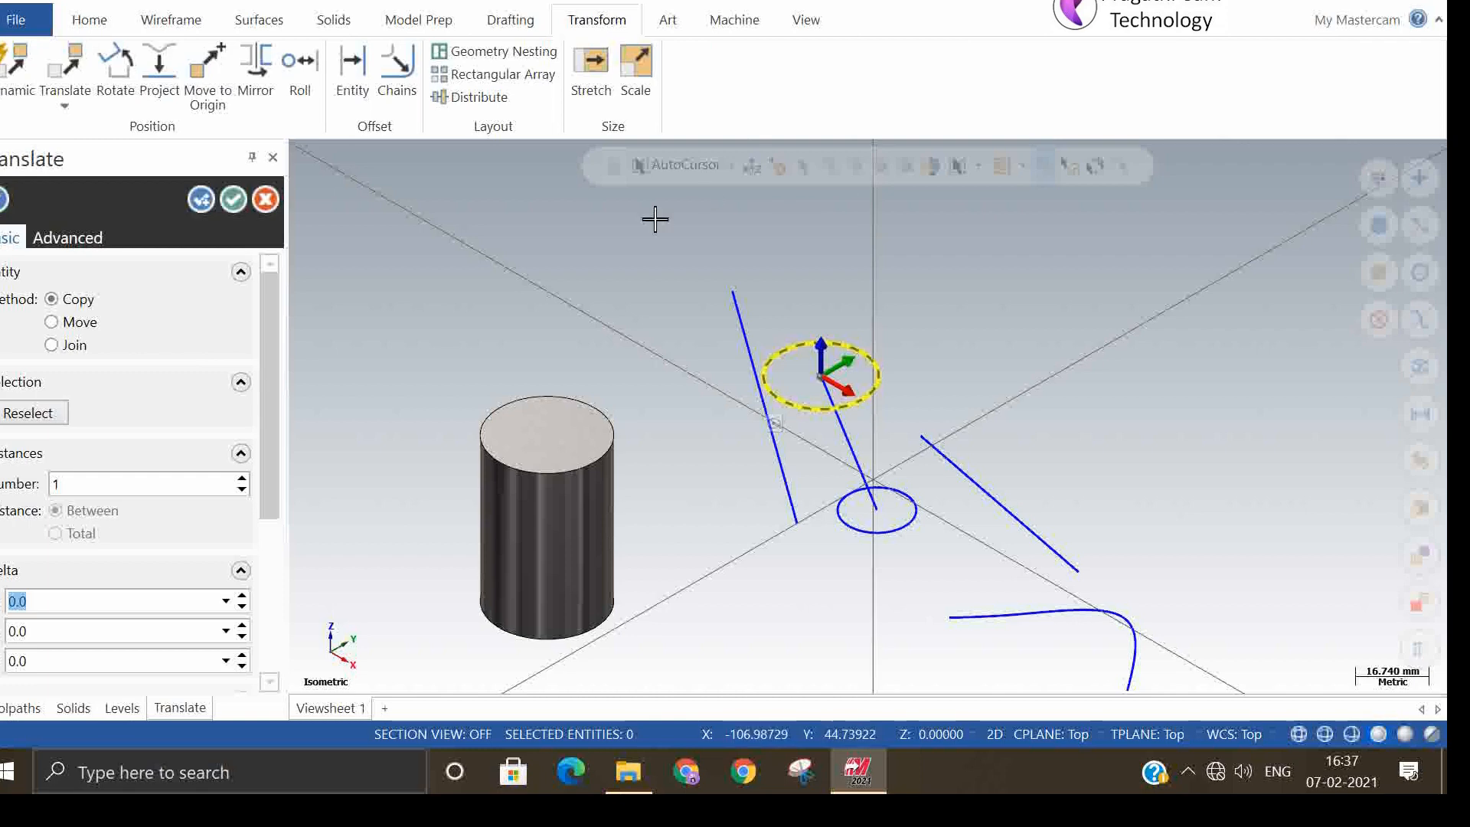
left_click(843, 363)
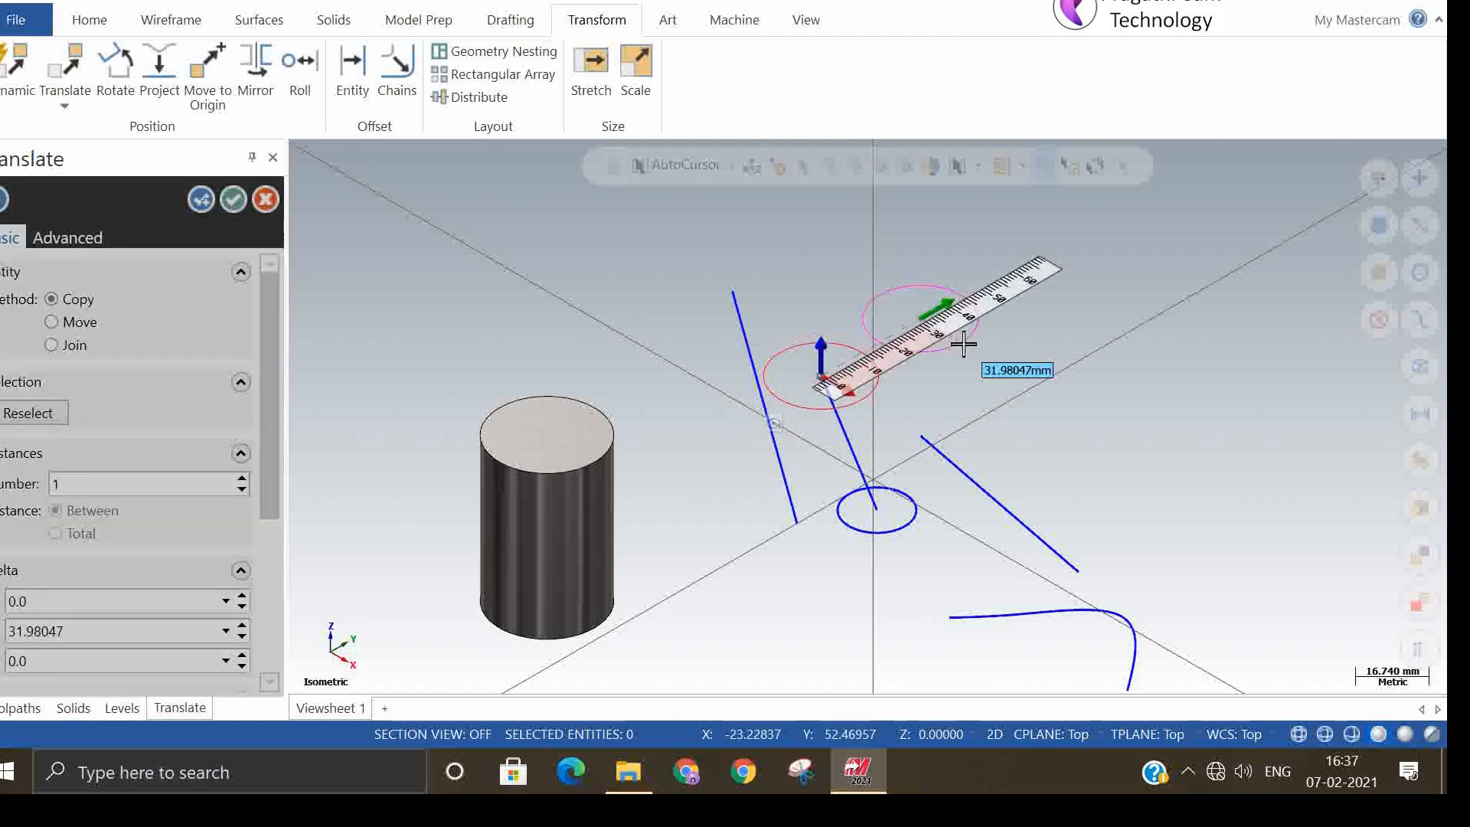
left_click(942, 308)
left_click(264, 199)
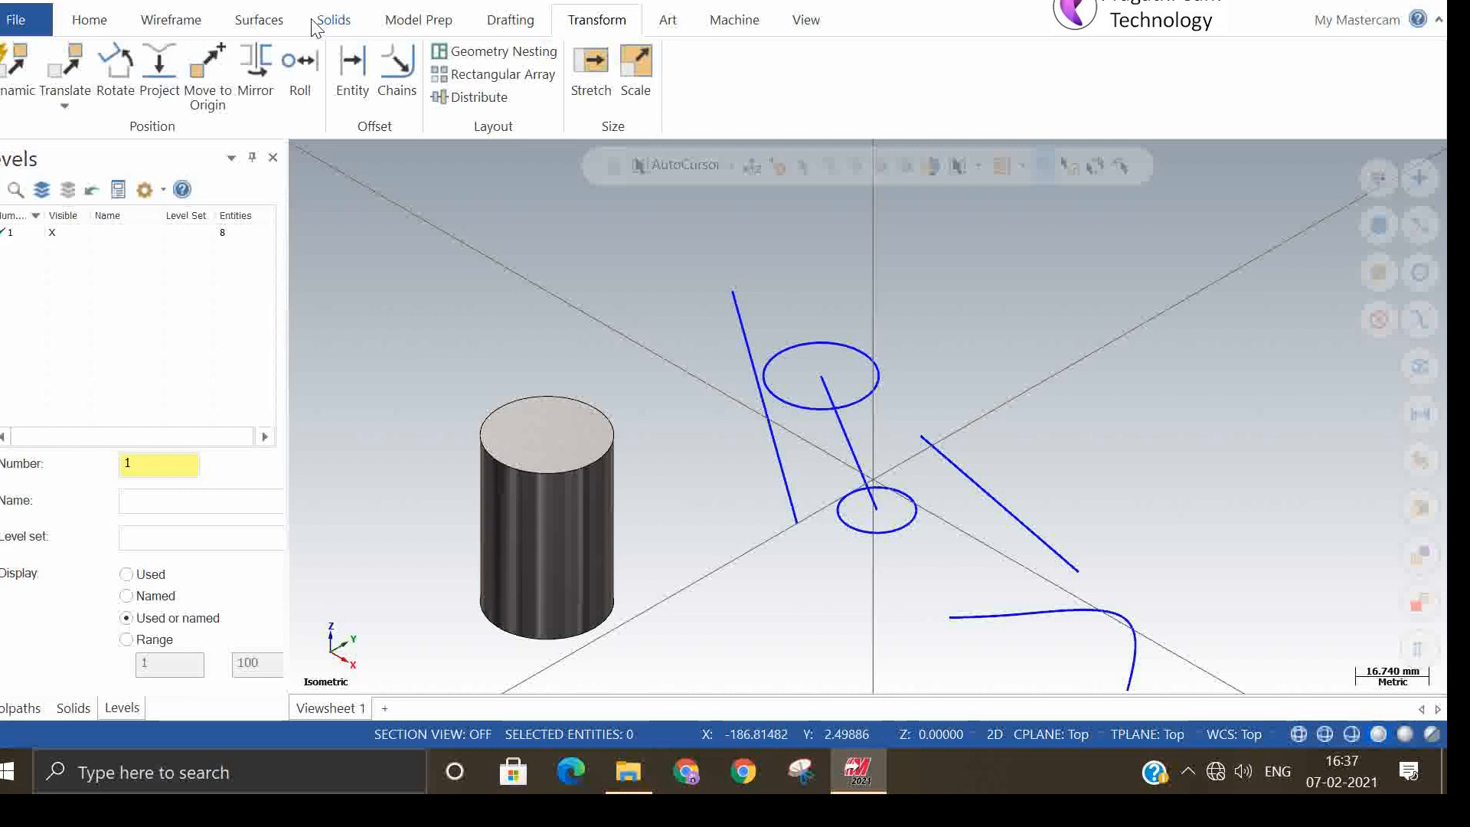
- Set the machine type to the default Mill and view the Contour toolpath's wireframe chaining options without selecting a chain
left_click(494, 23)
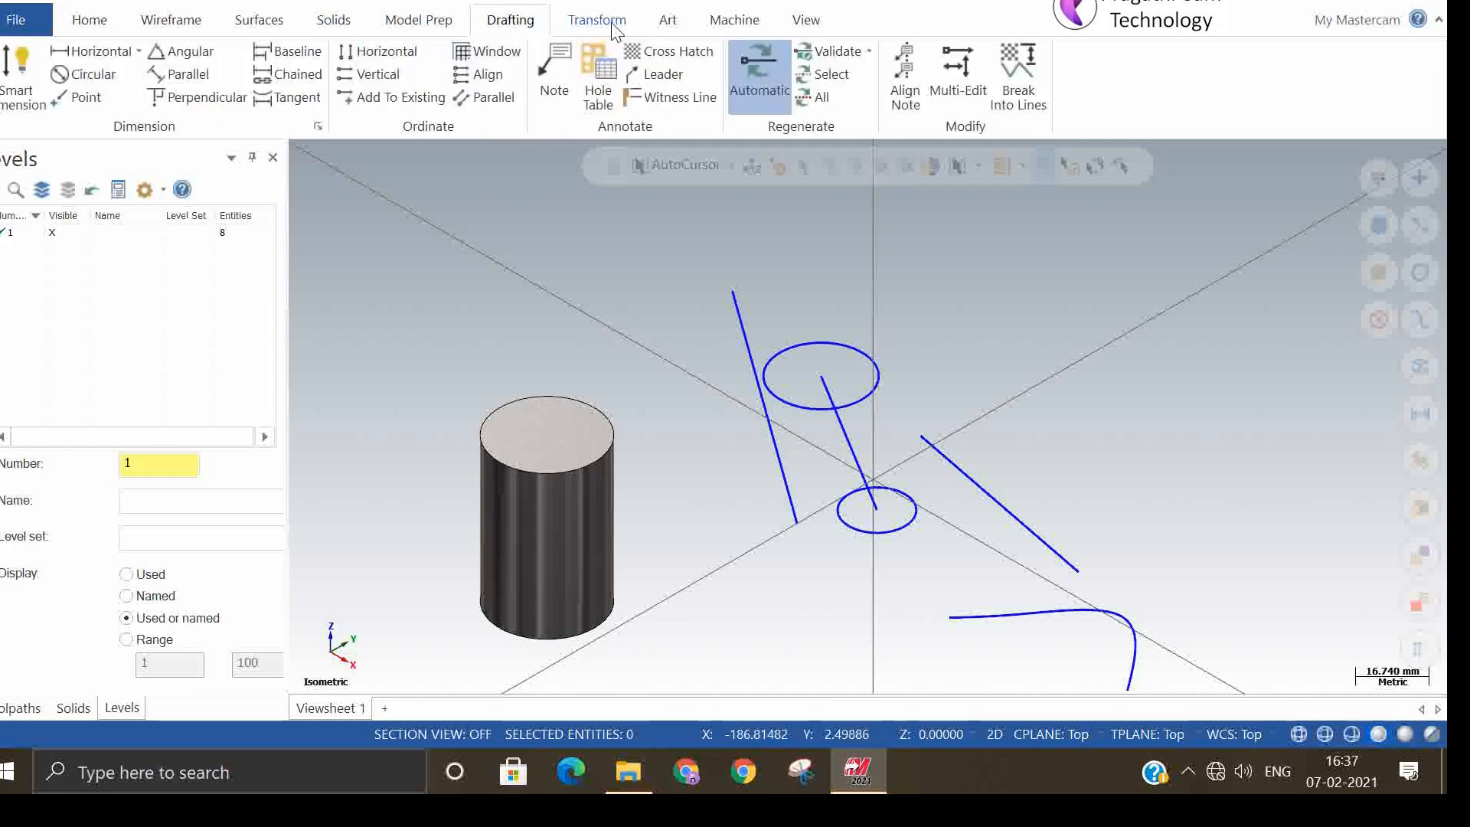
left_click(181, 29)
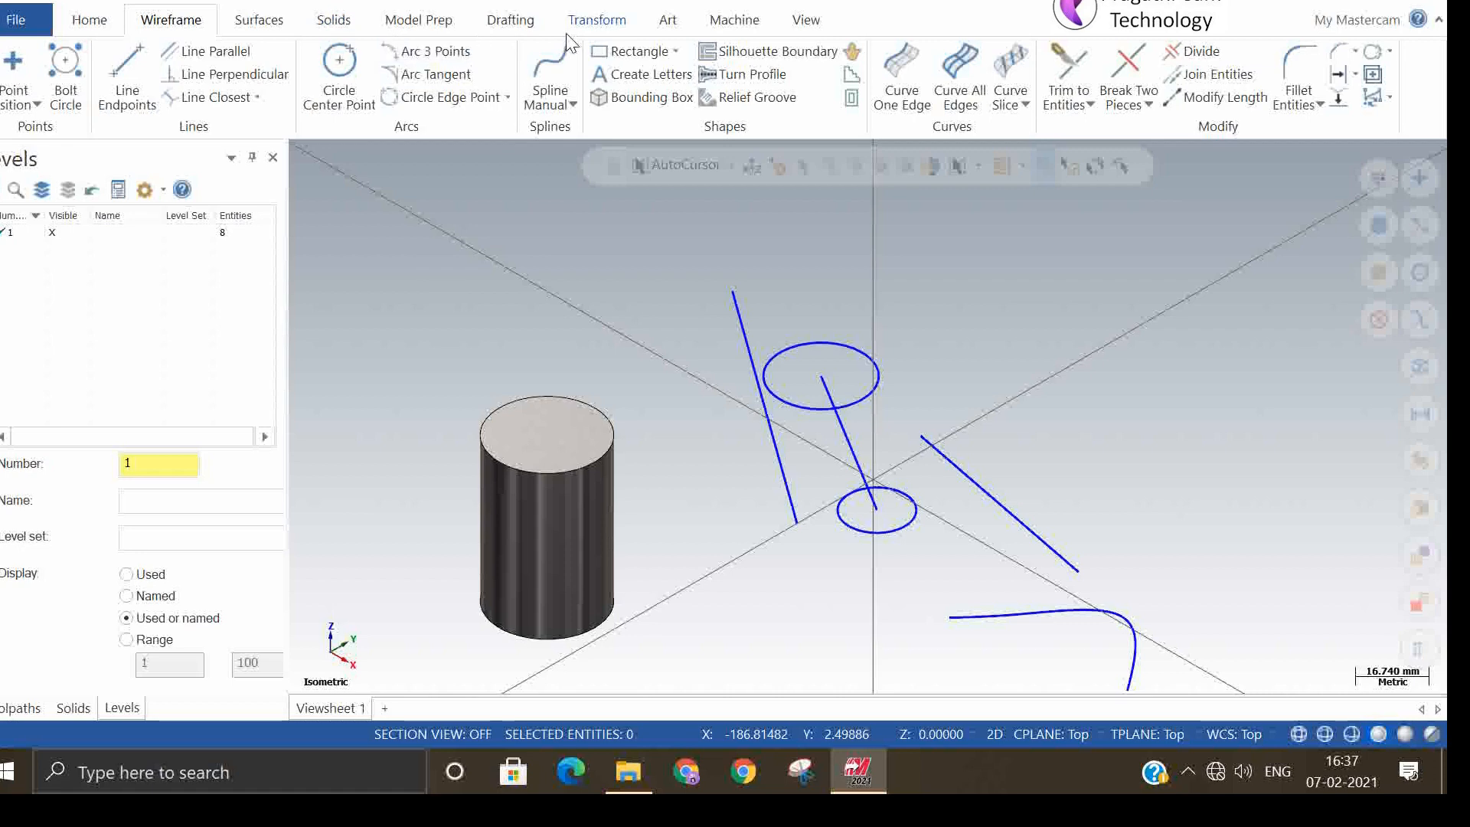
left_click(735, 20)
left_click(8, 105)
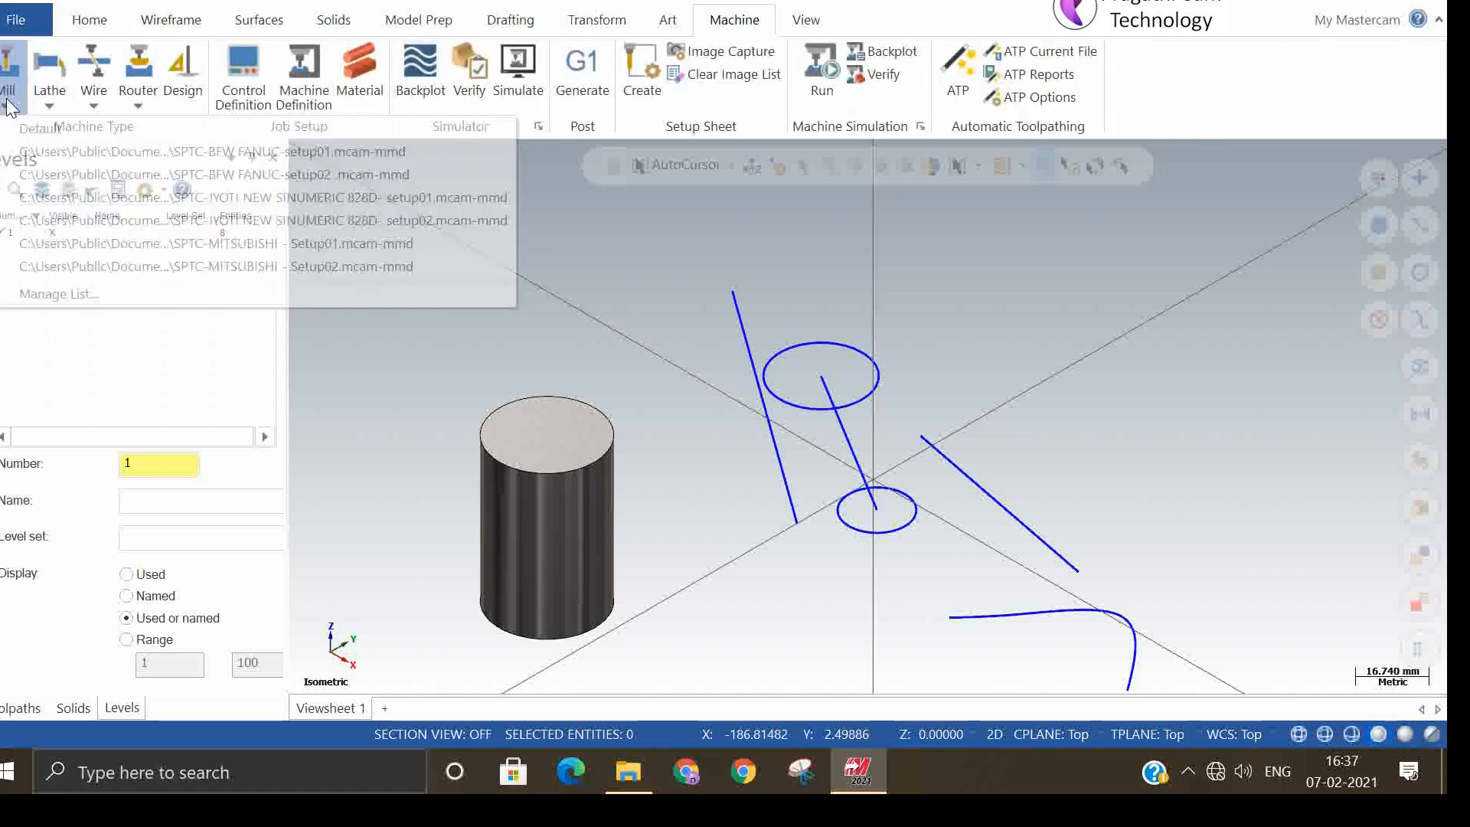
left_click(29, 128)
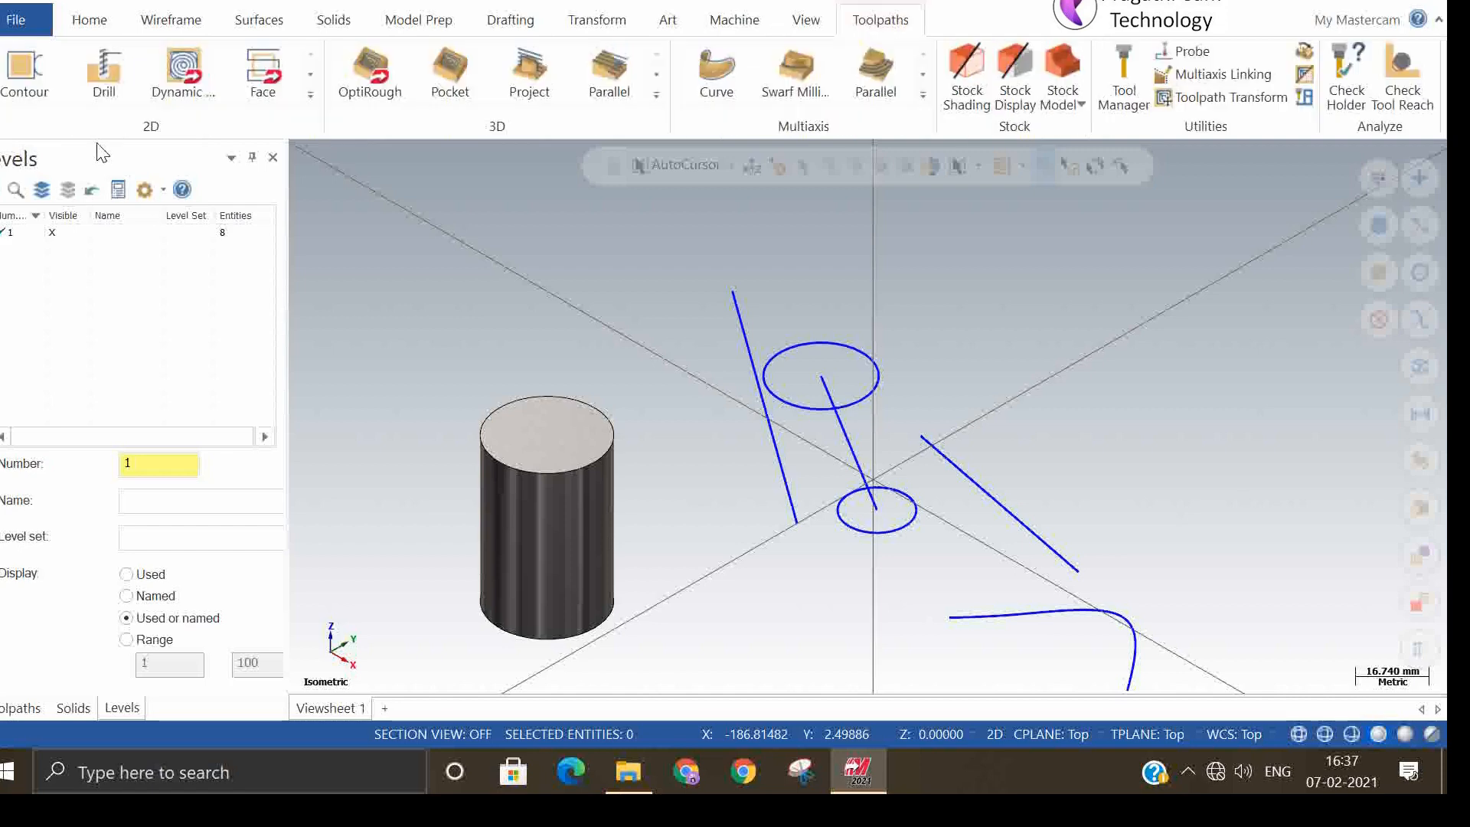
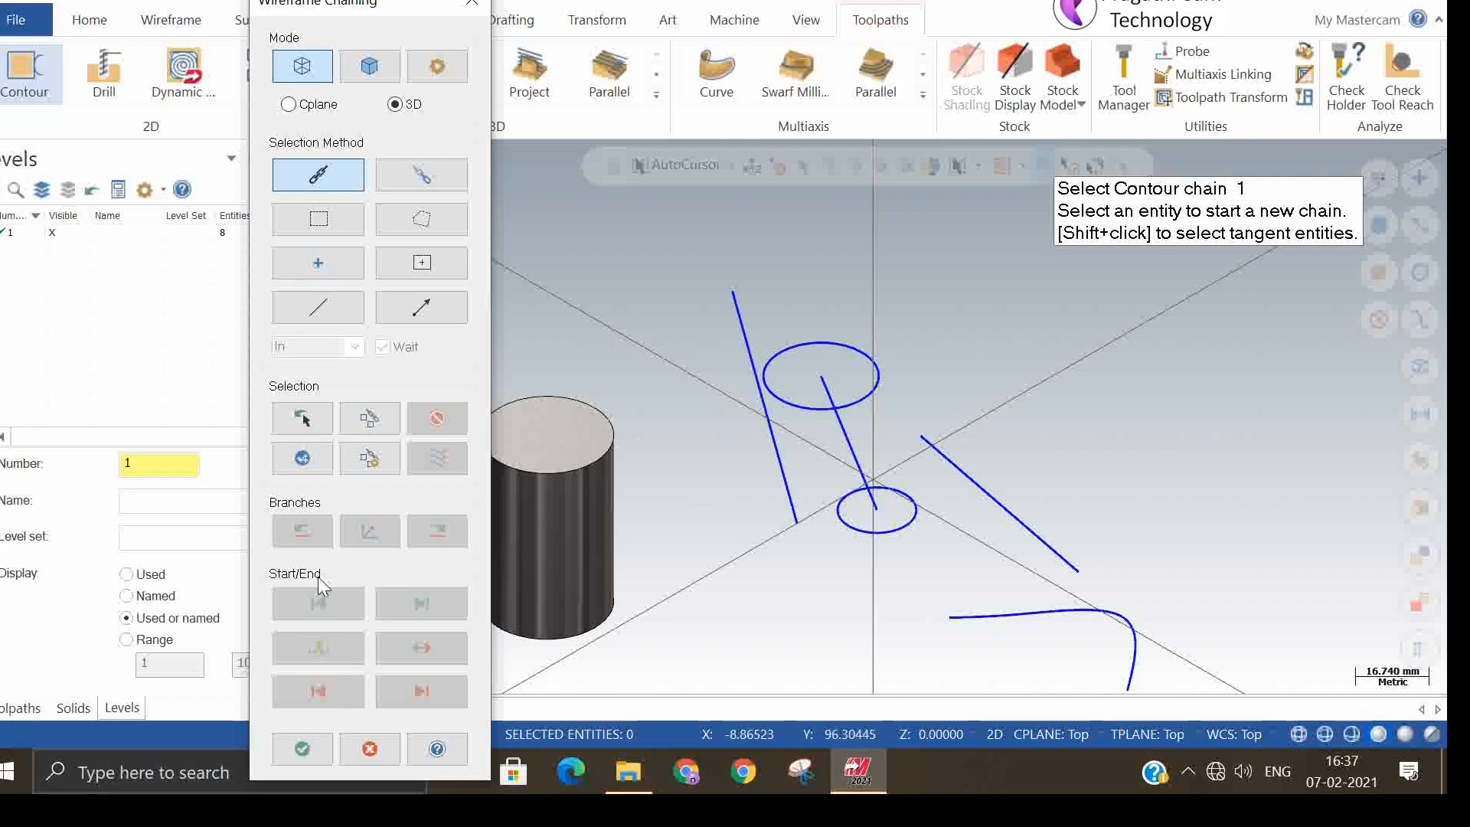
left_click(464, 6)
- Window-select the cylinder and all the wireframe entities and delete them
left_click(857, 438)
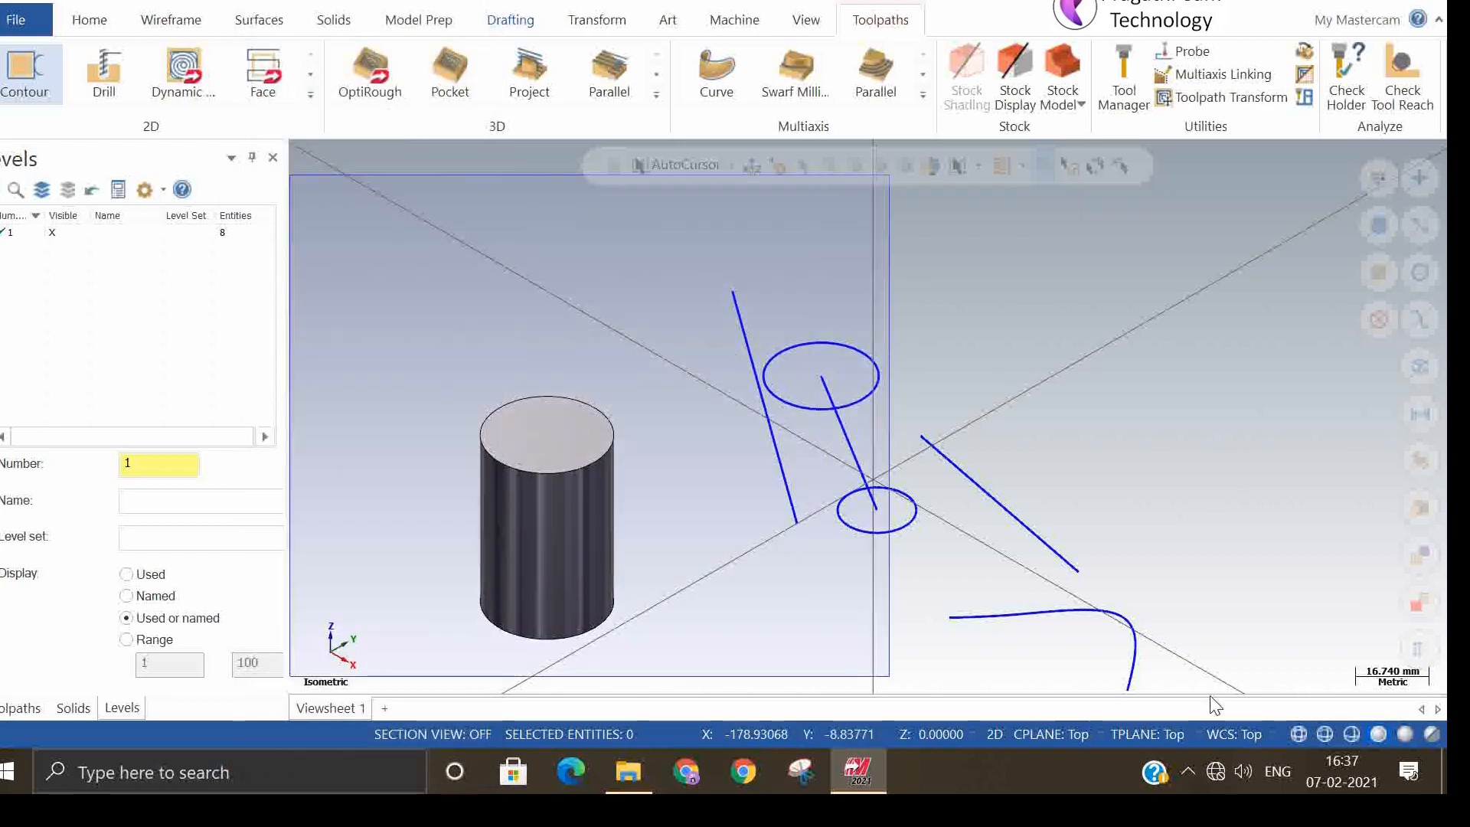
scroll(1124, 556, "down", 2)
left_click(1208, 675)
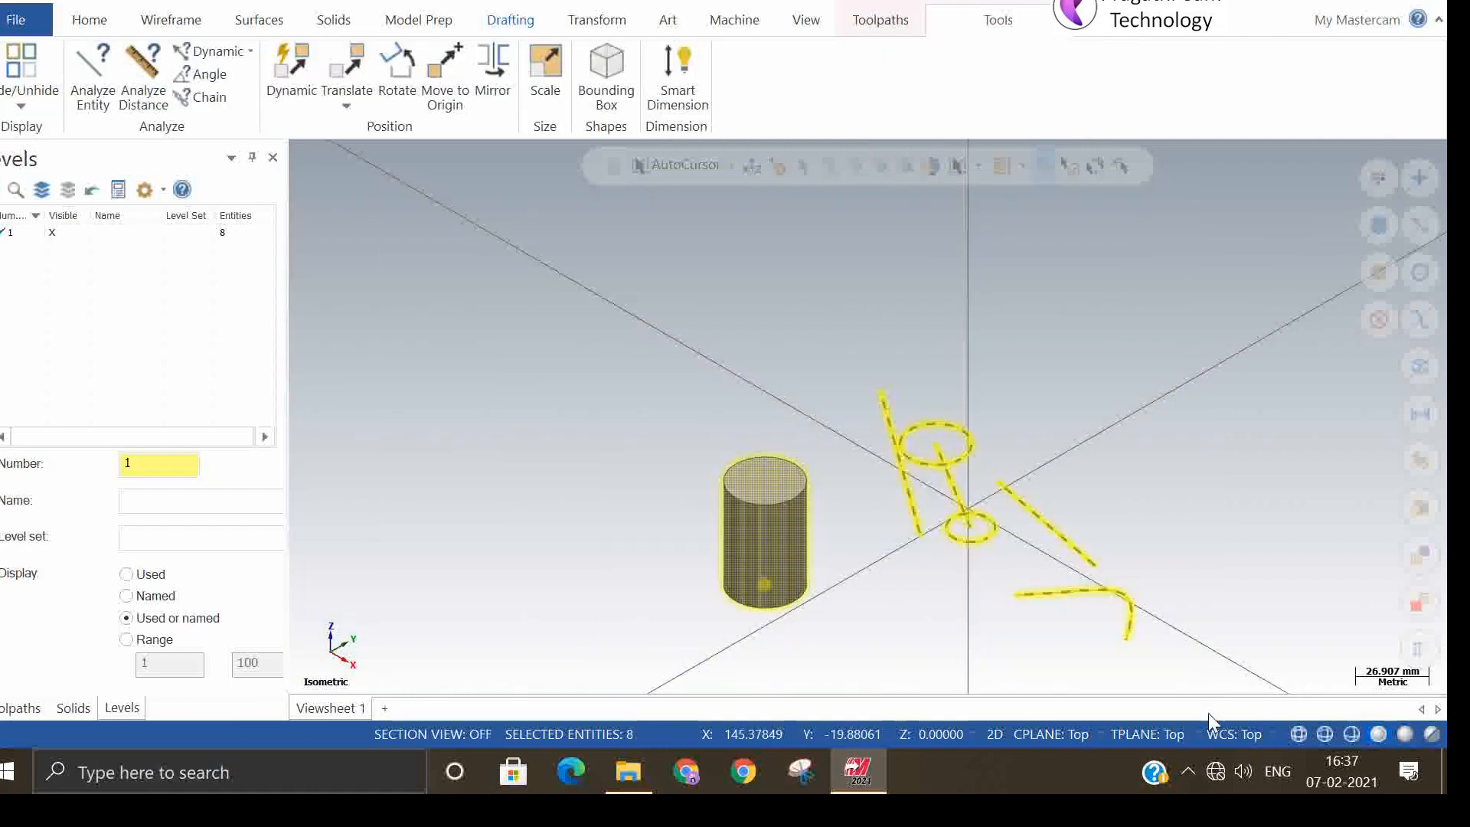
key("Delete")
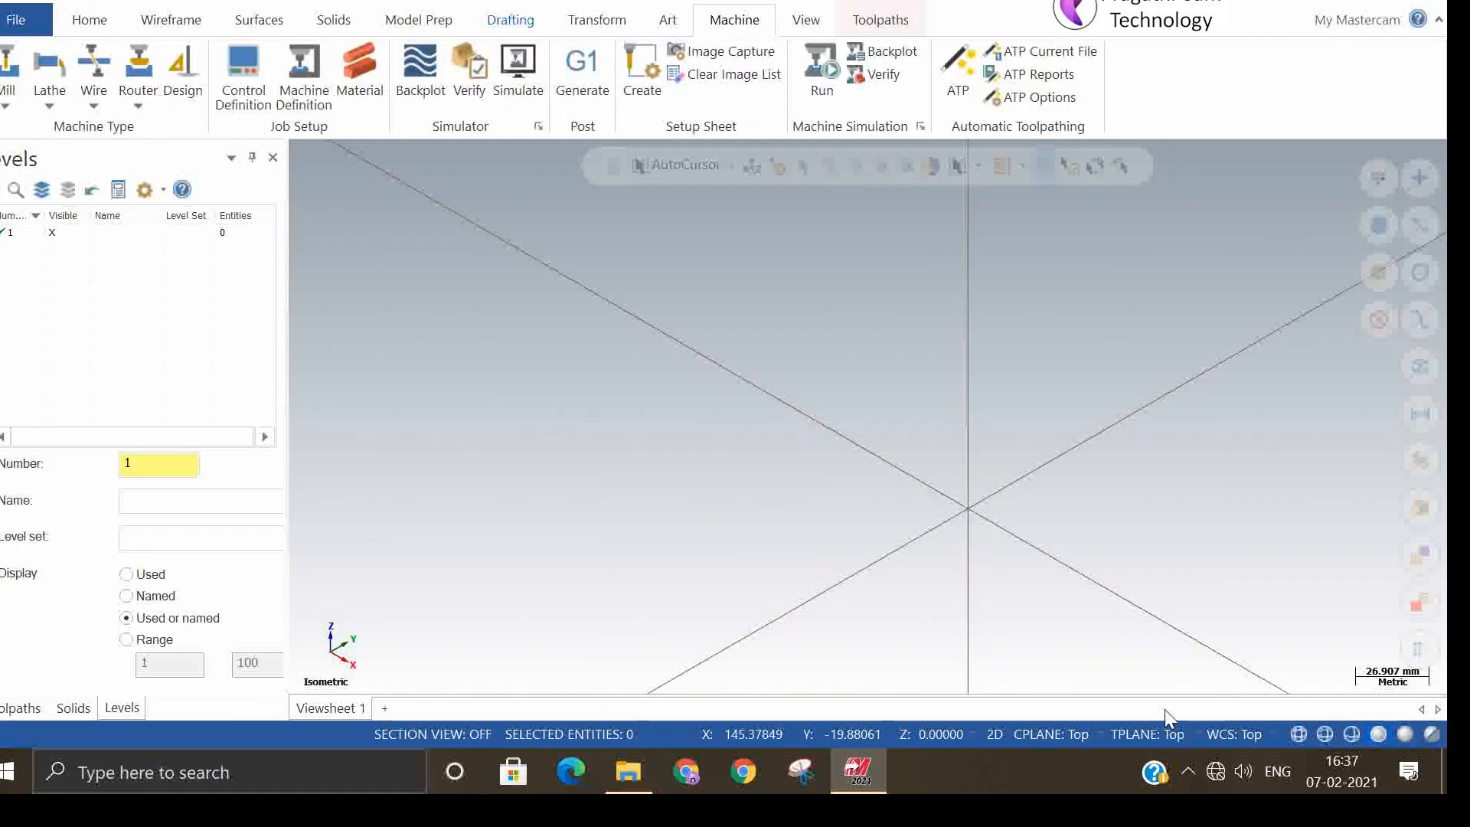
- Create a circle with a 30 mm radius centred on the origin in the Top view
left_click(160, 21)
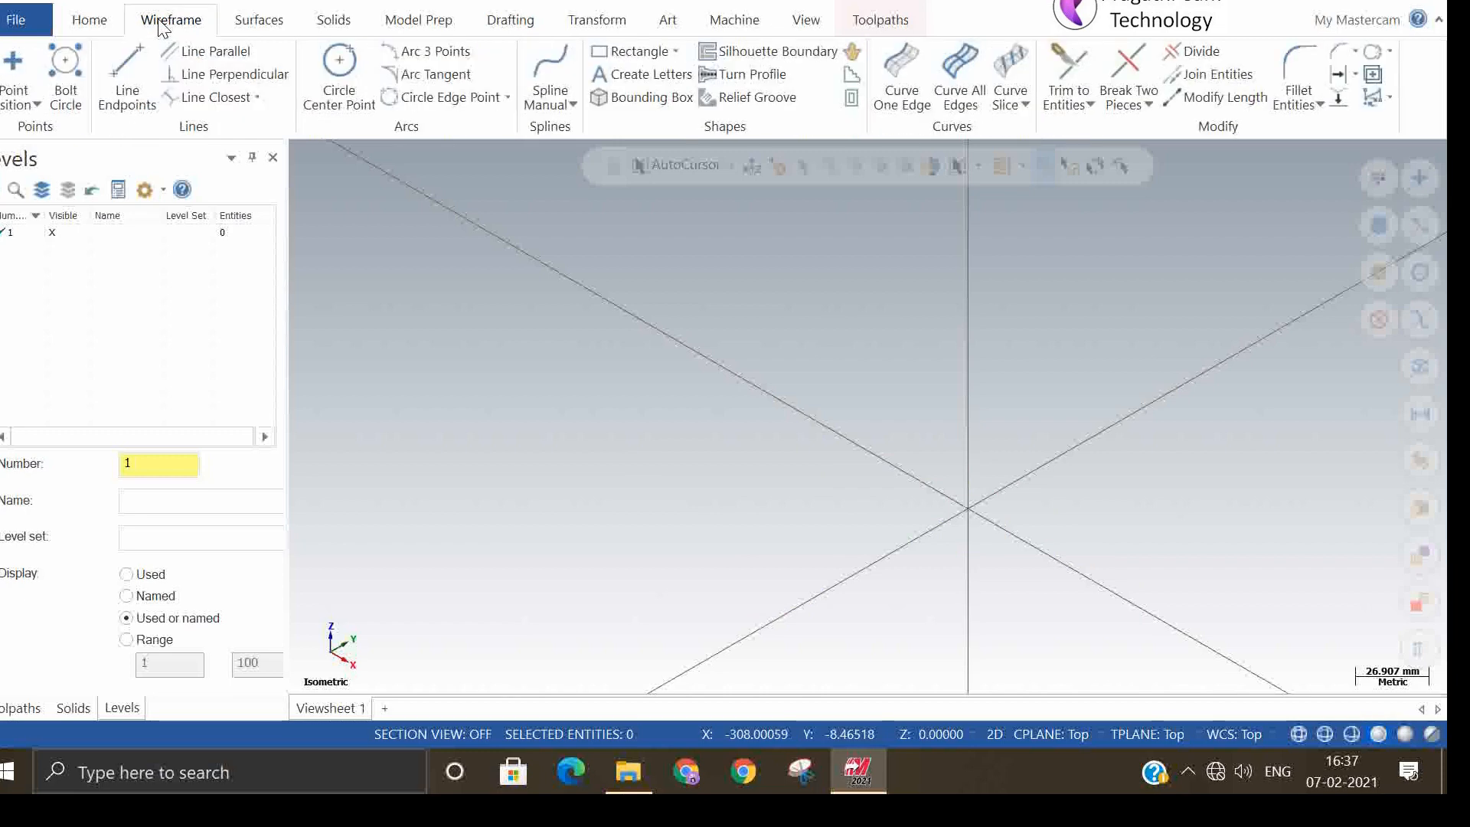
left_click(339, 77)
right_click(689, 383)
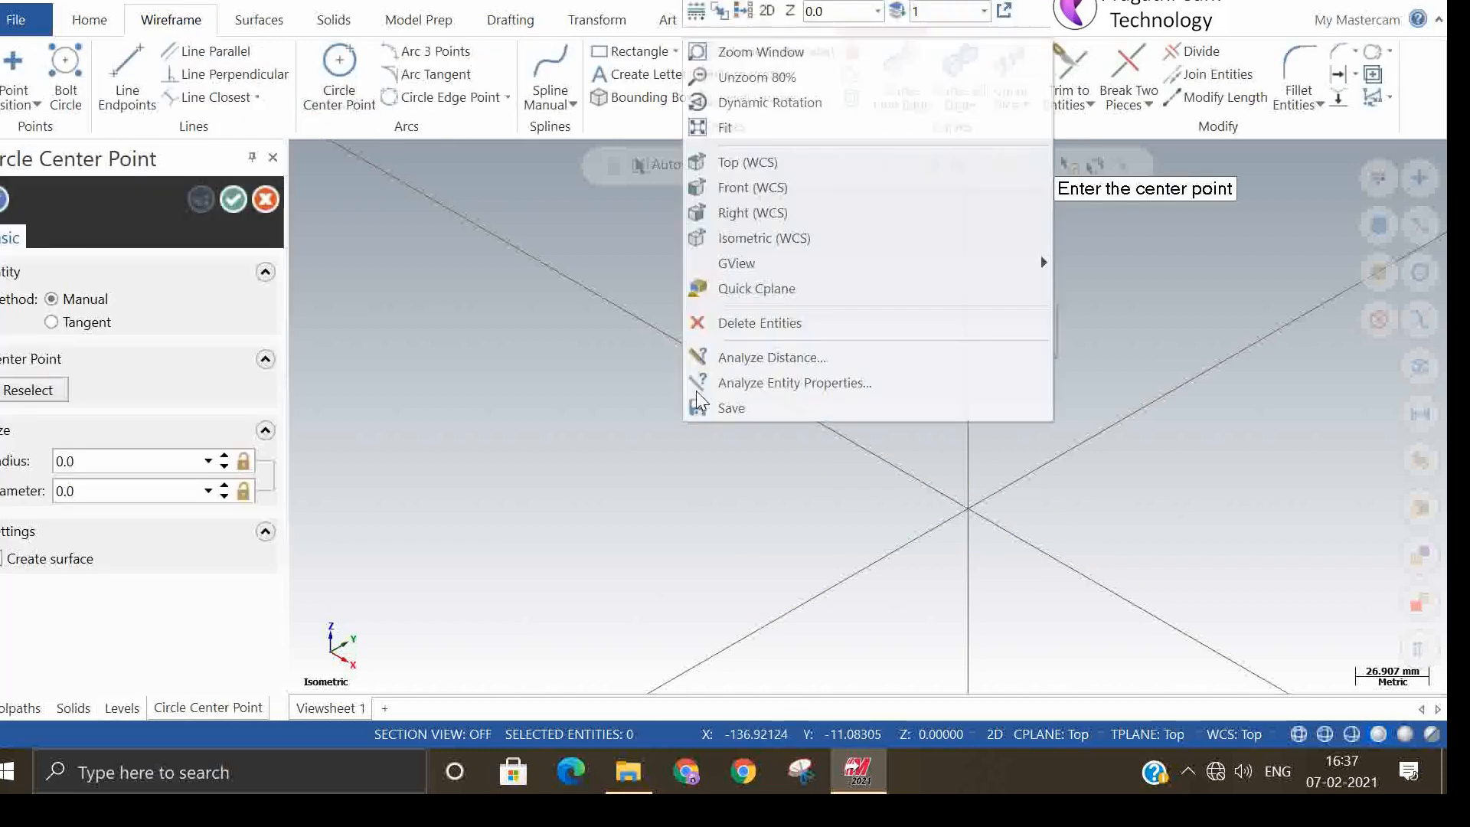
left_click(740, 163)
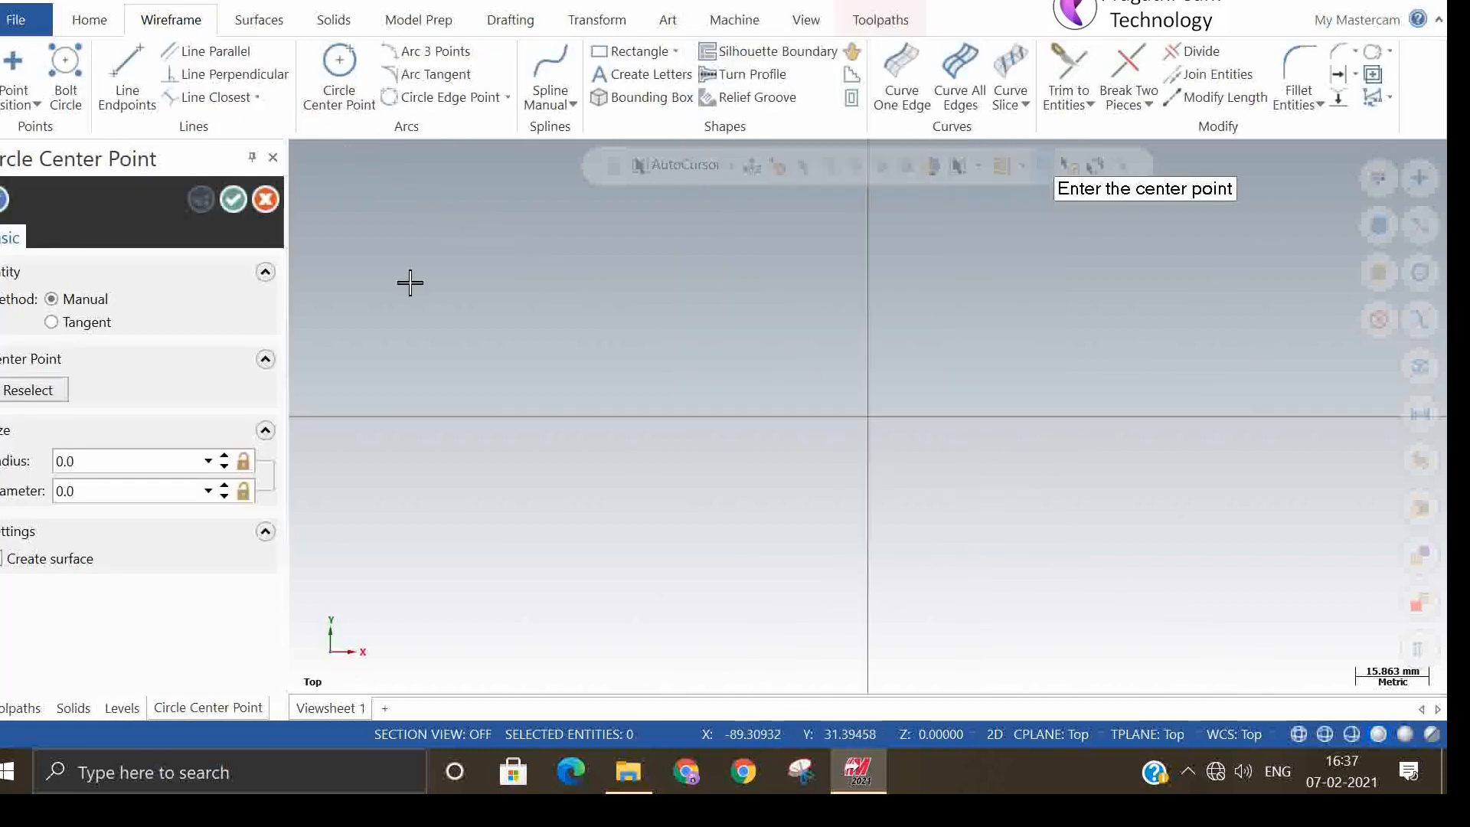
left_click(871, 419)
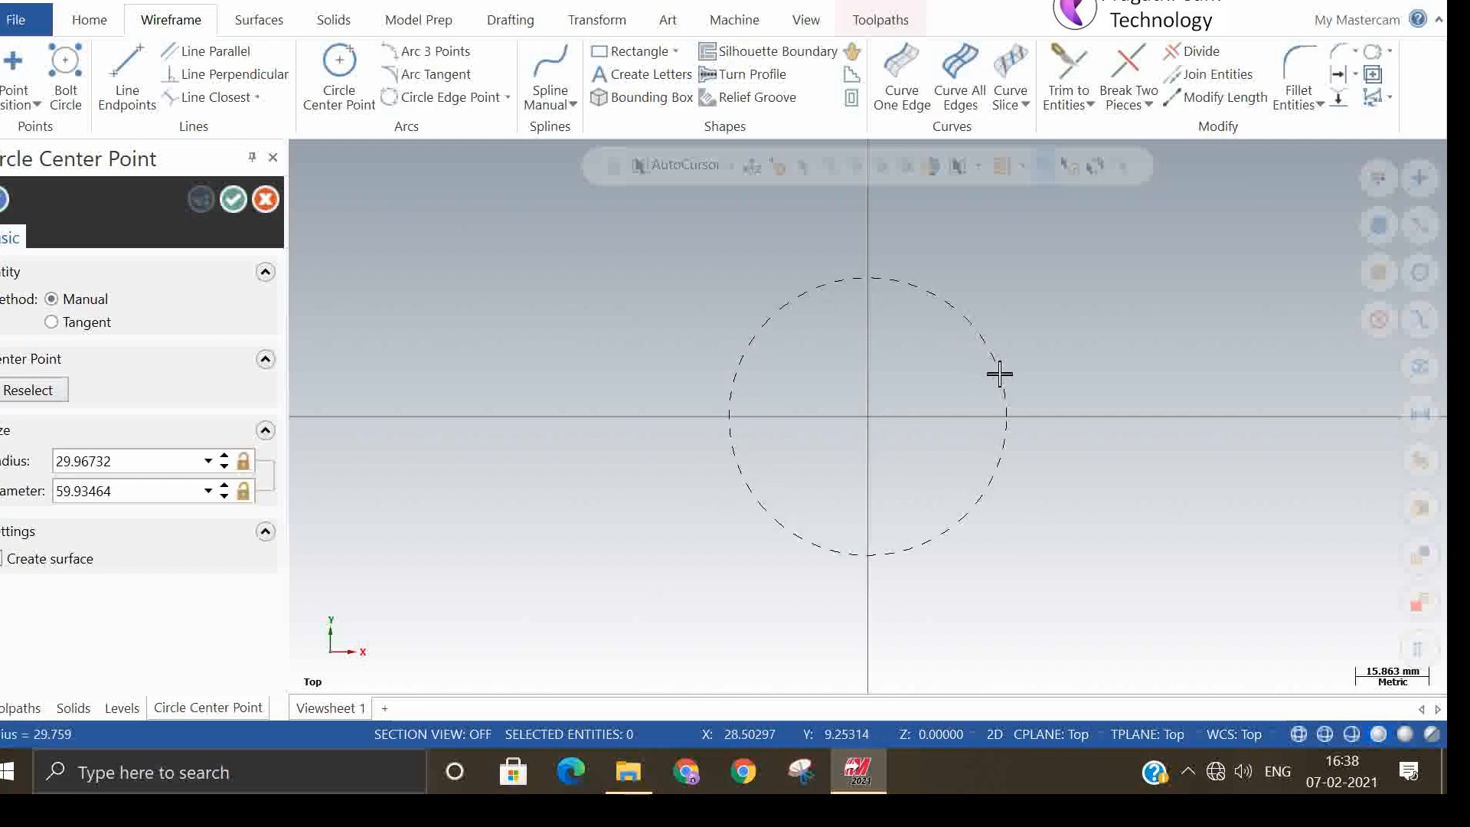
left_click(998, 371)
left_click(160, 461)
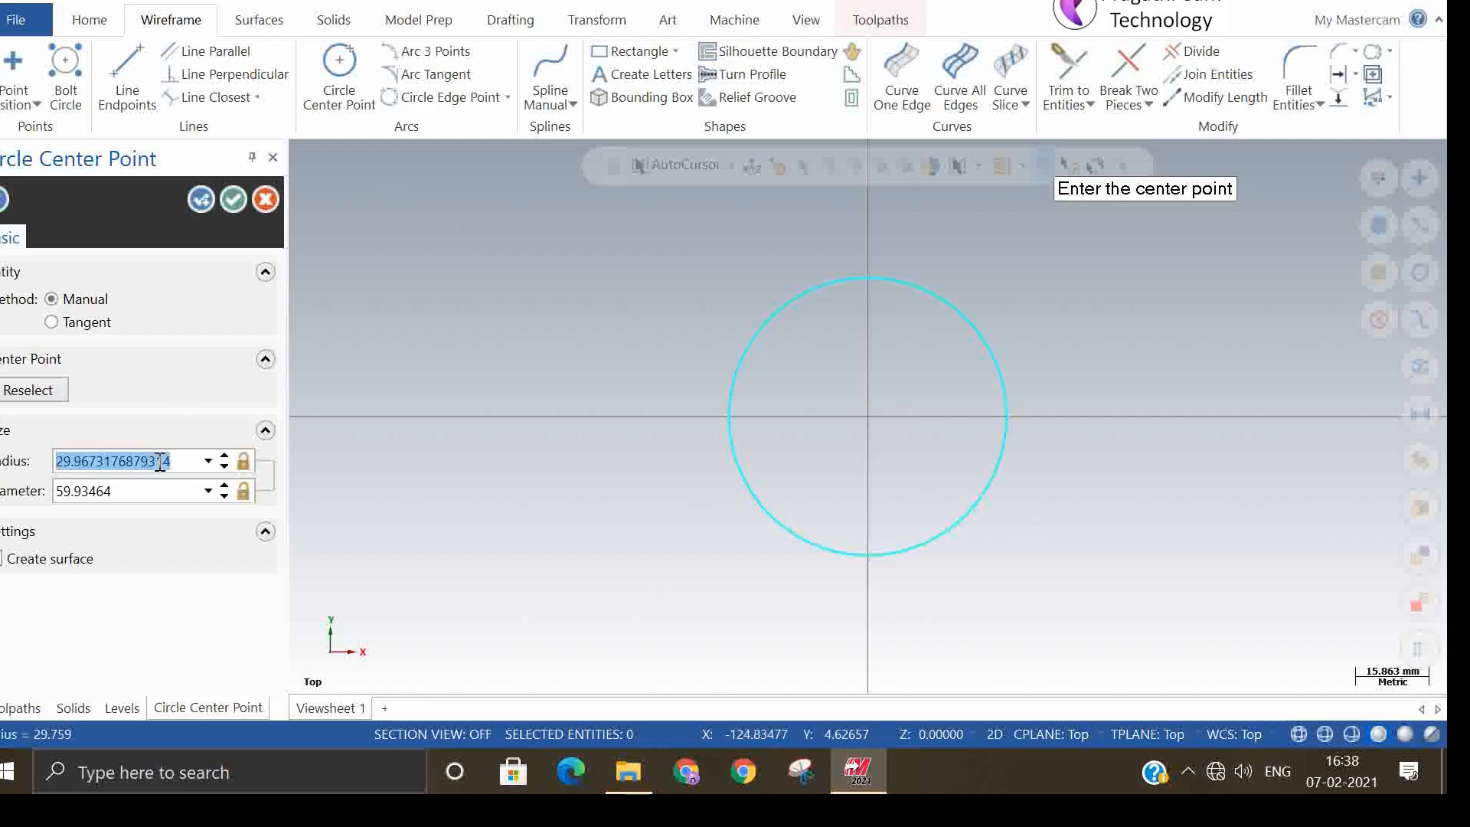
type("30")
key("Return")
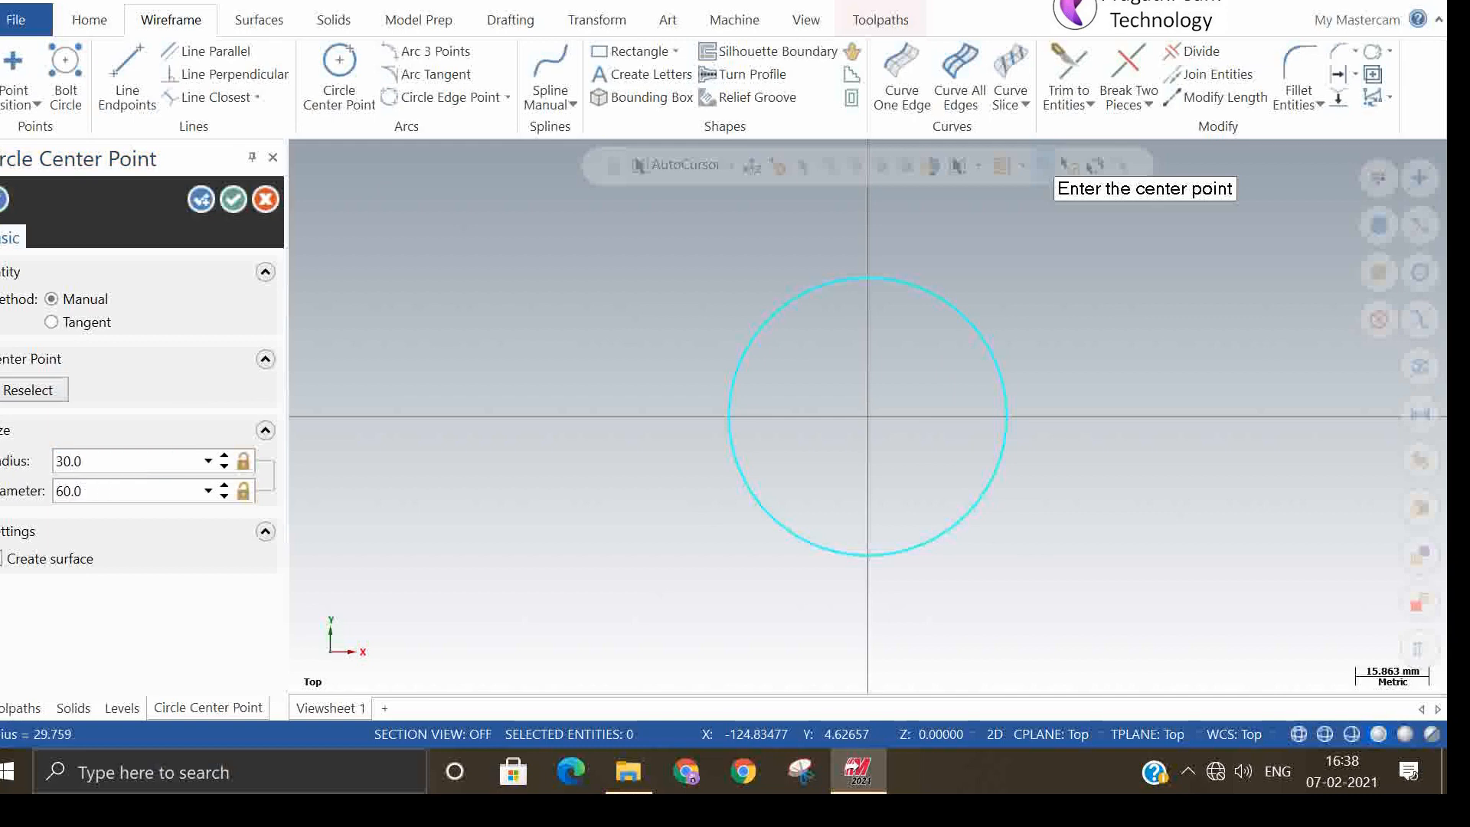
left_click(234, 199)
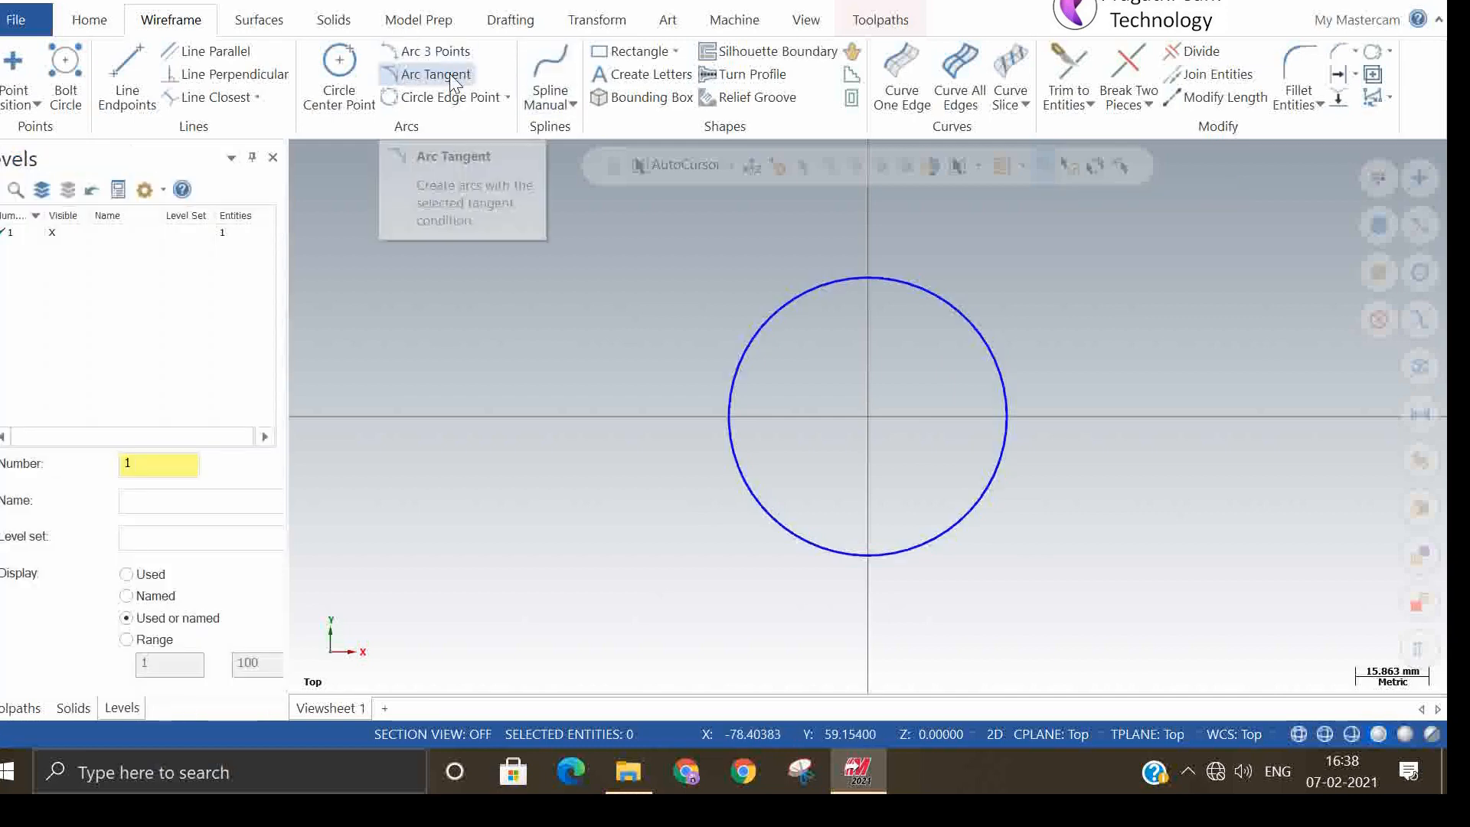
- Create a rectangle about 117 by 86 mm around the circle, anchored to its centre at the origin
left_click(609, 53)
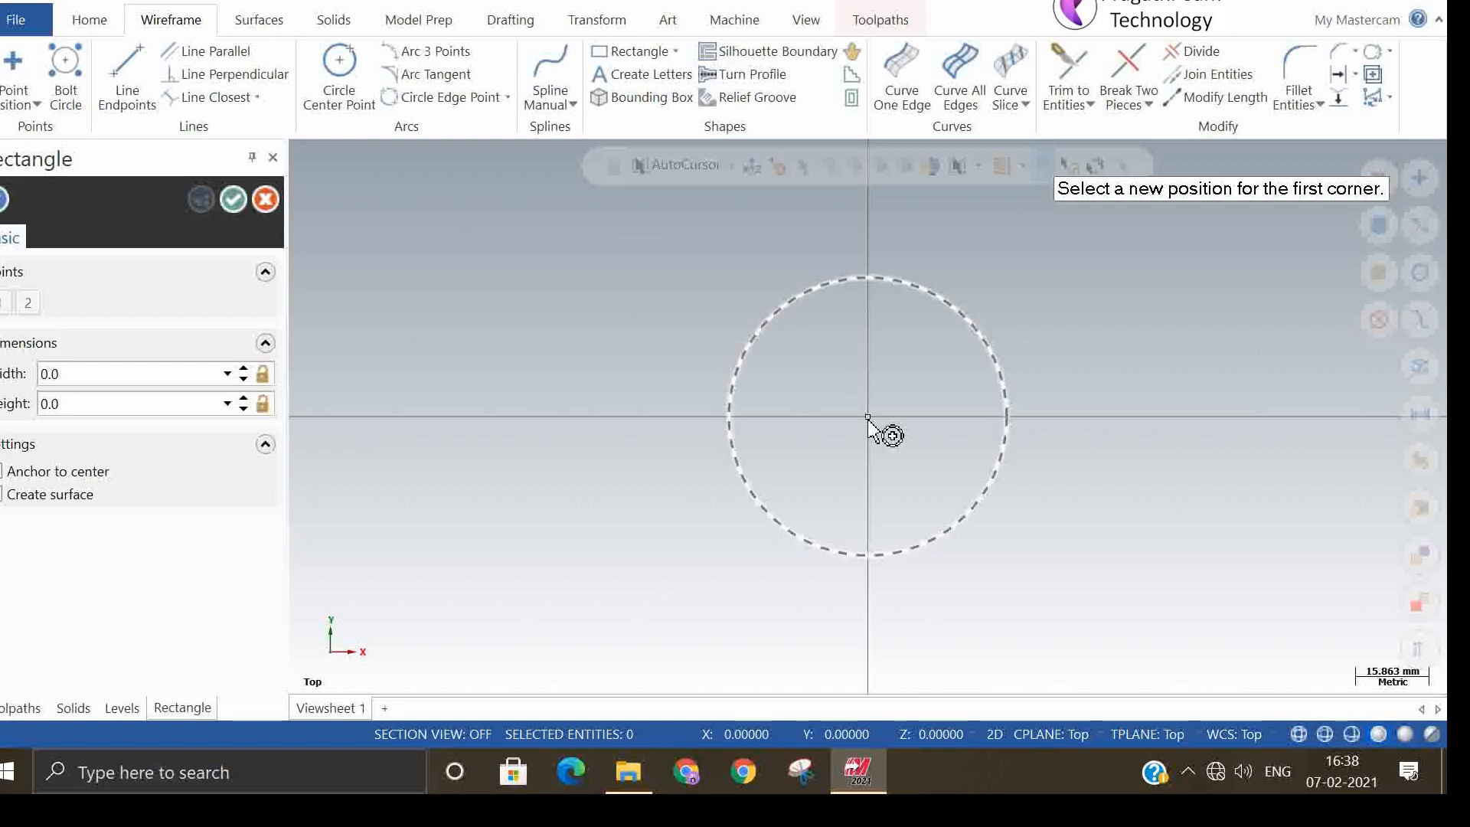
left_click(868, 418)
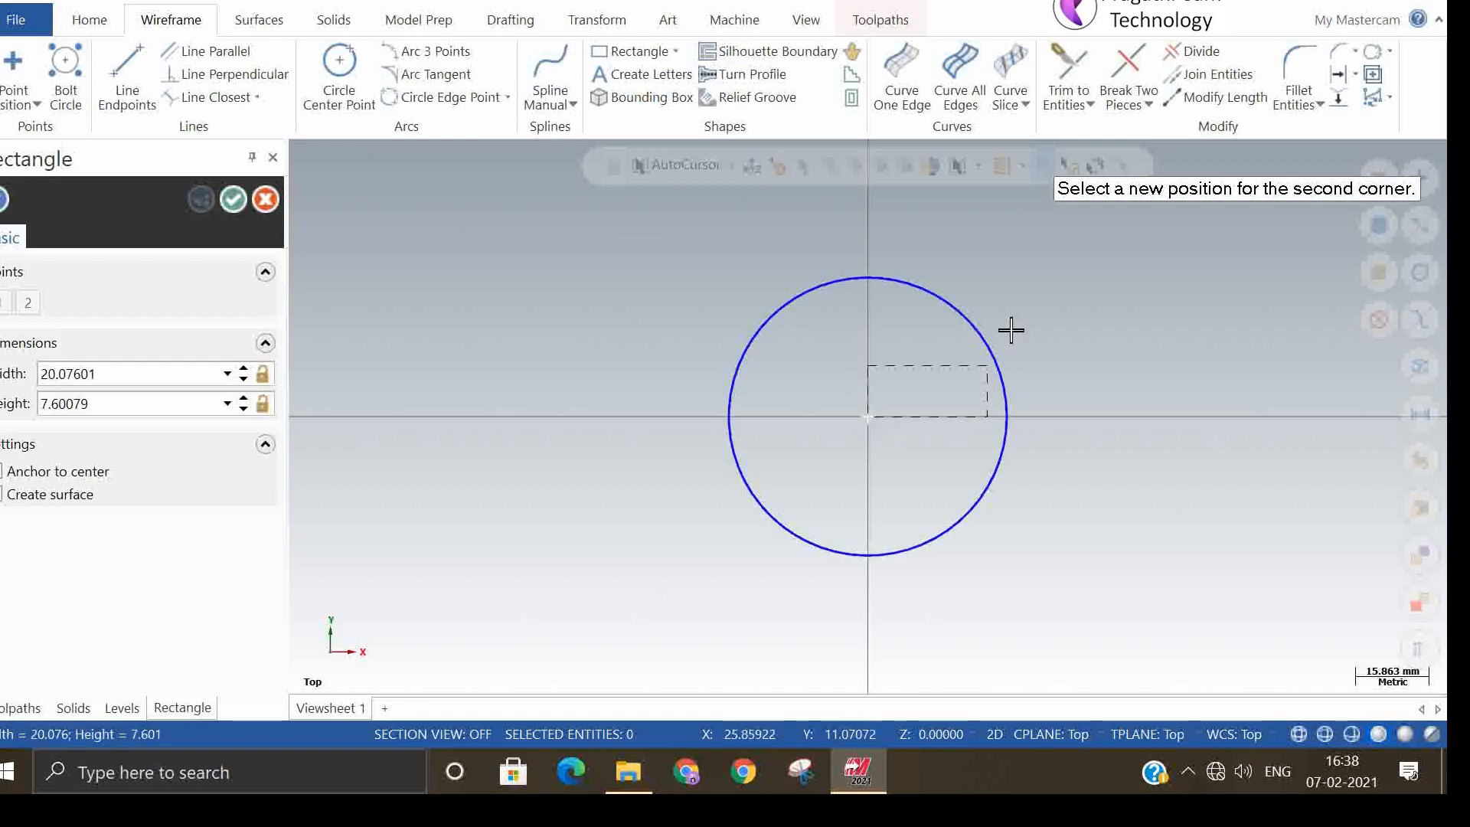
left_click(30, 476)
left_click(596, 219)
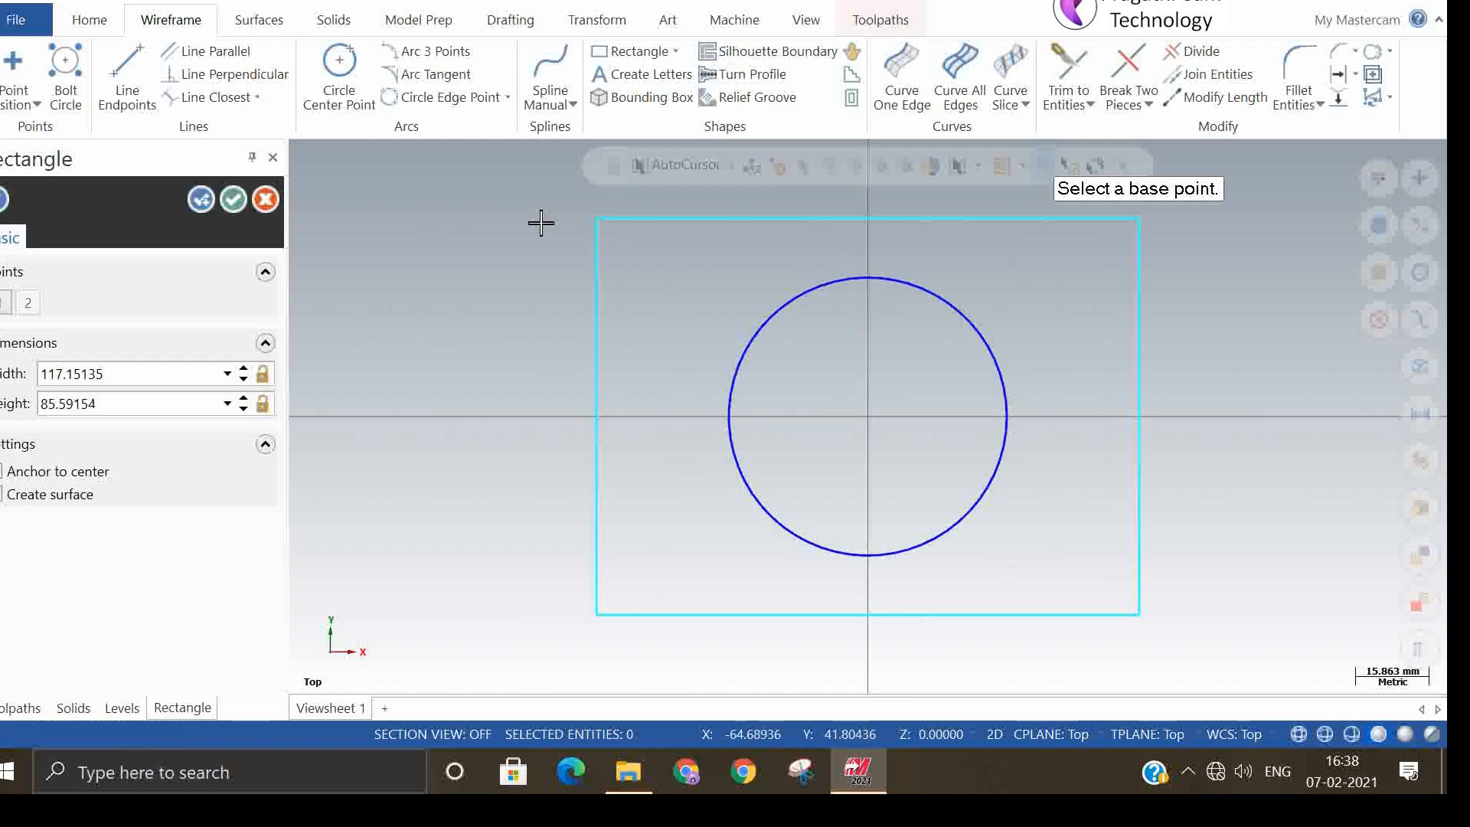
left_click(235, 197)
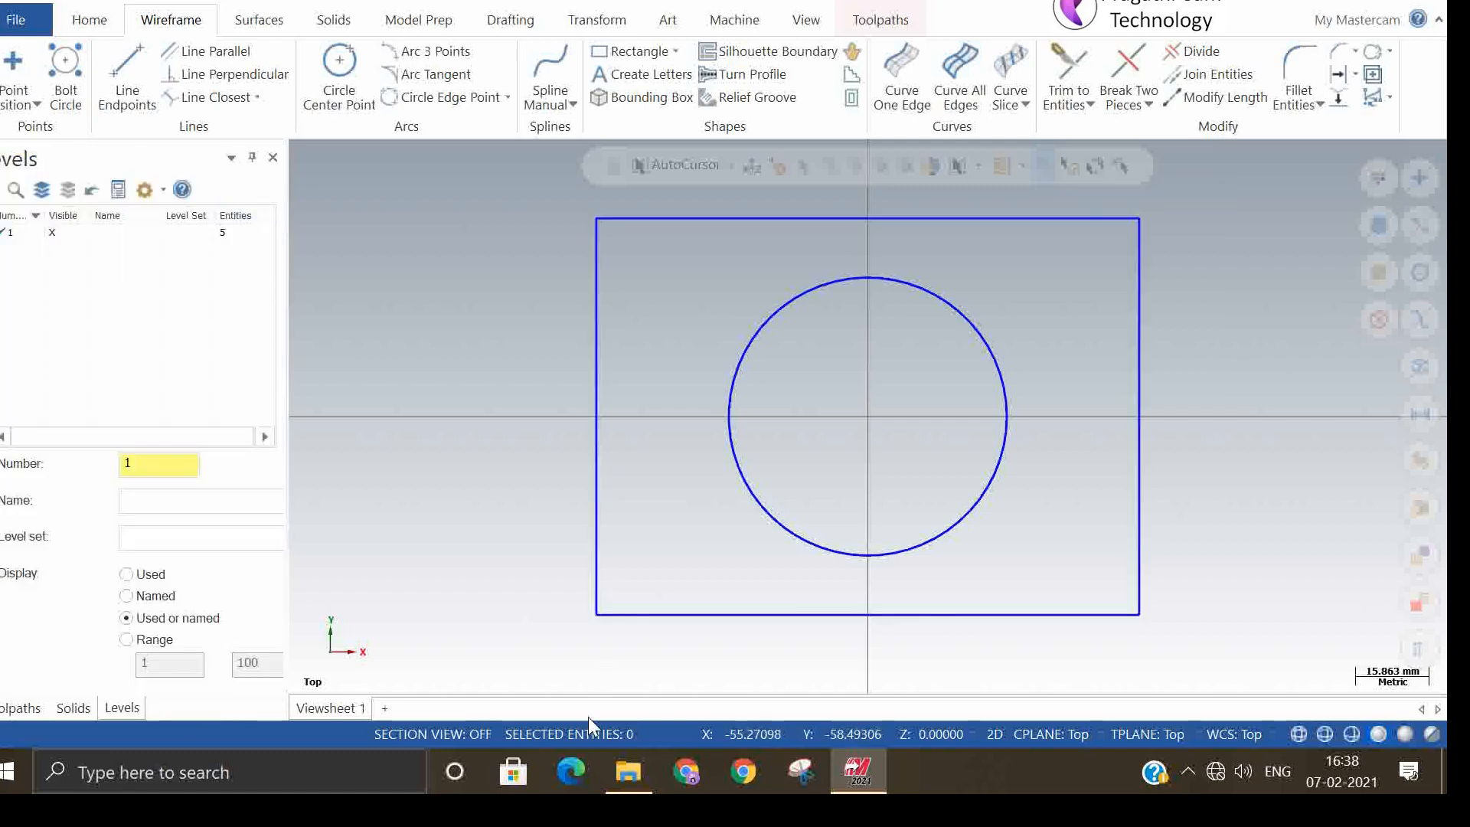
- Start a Contour toolpath in the isometric view and chain the rectangle and the circle with the Chain method, clearing both chains
right_click(515, 469)
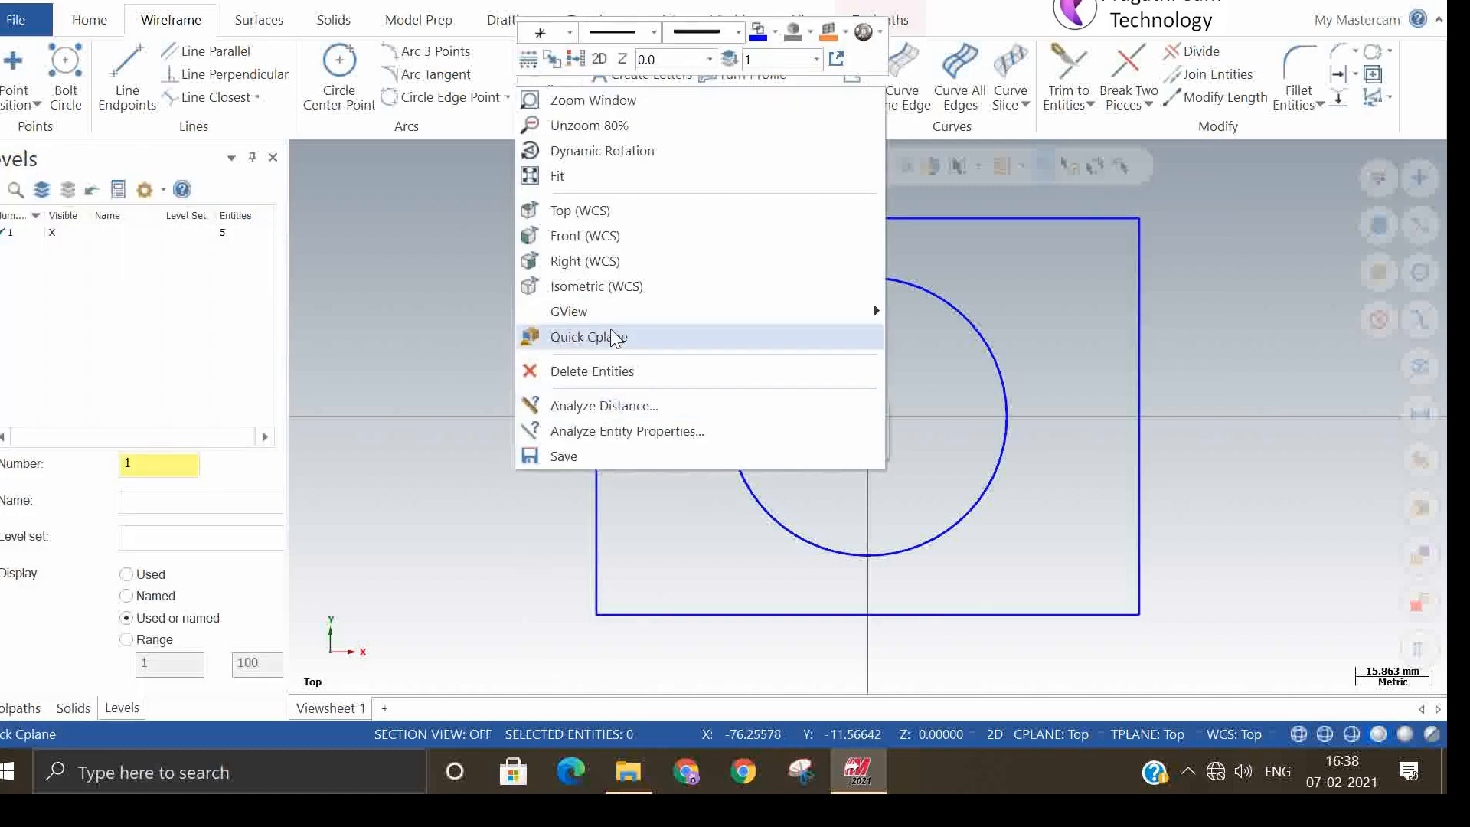
left_click(601, 286)
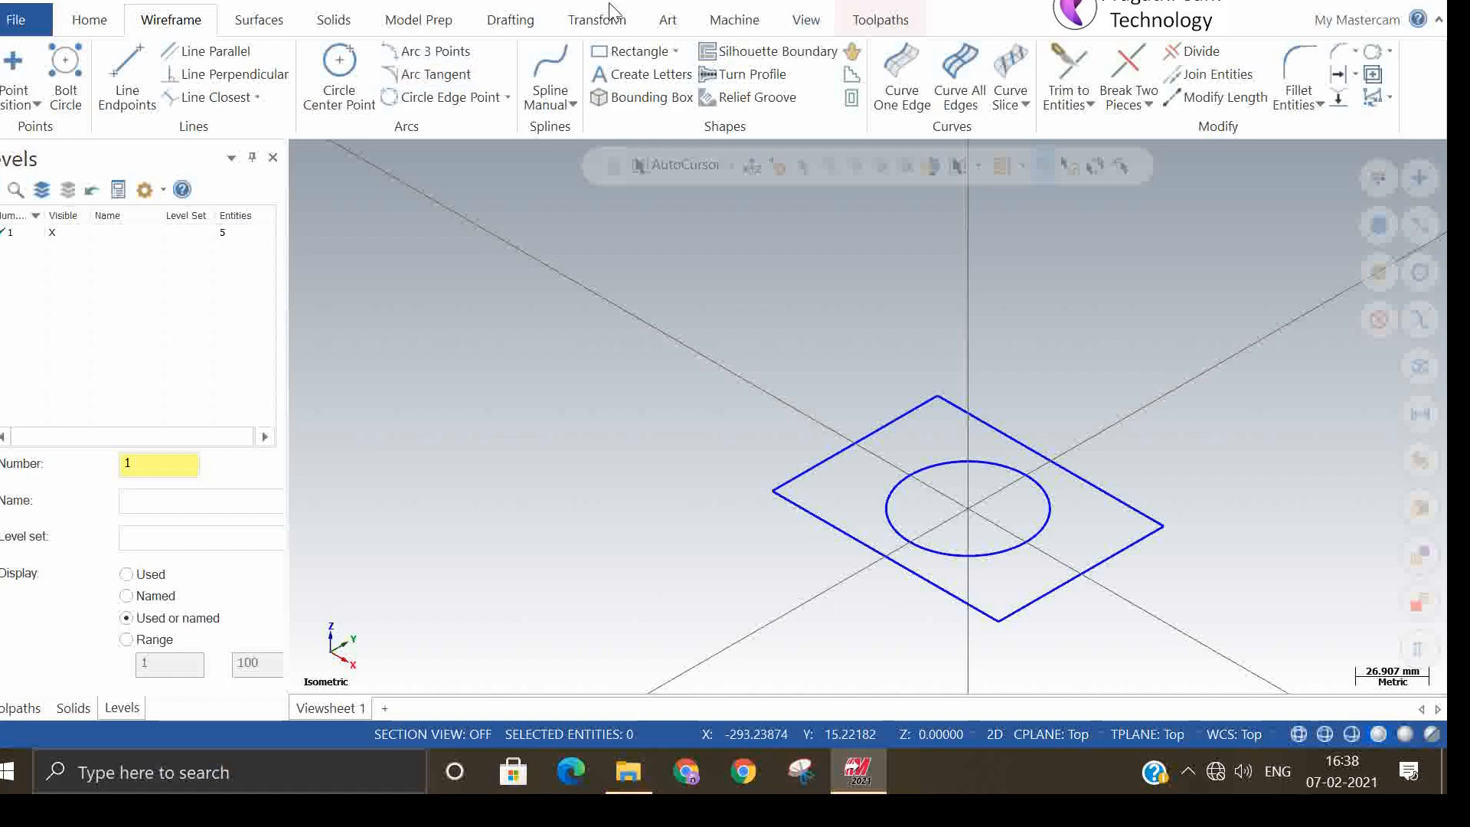
left_click(852, 23)
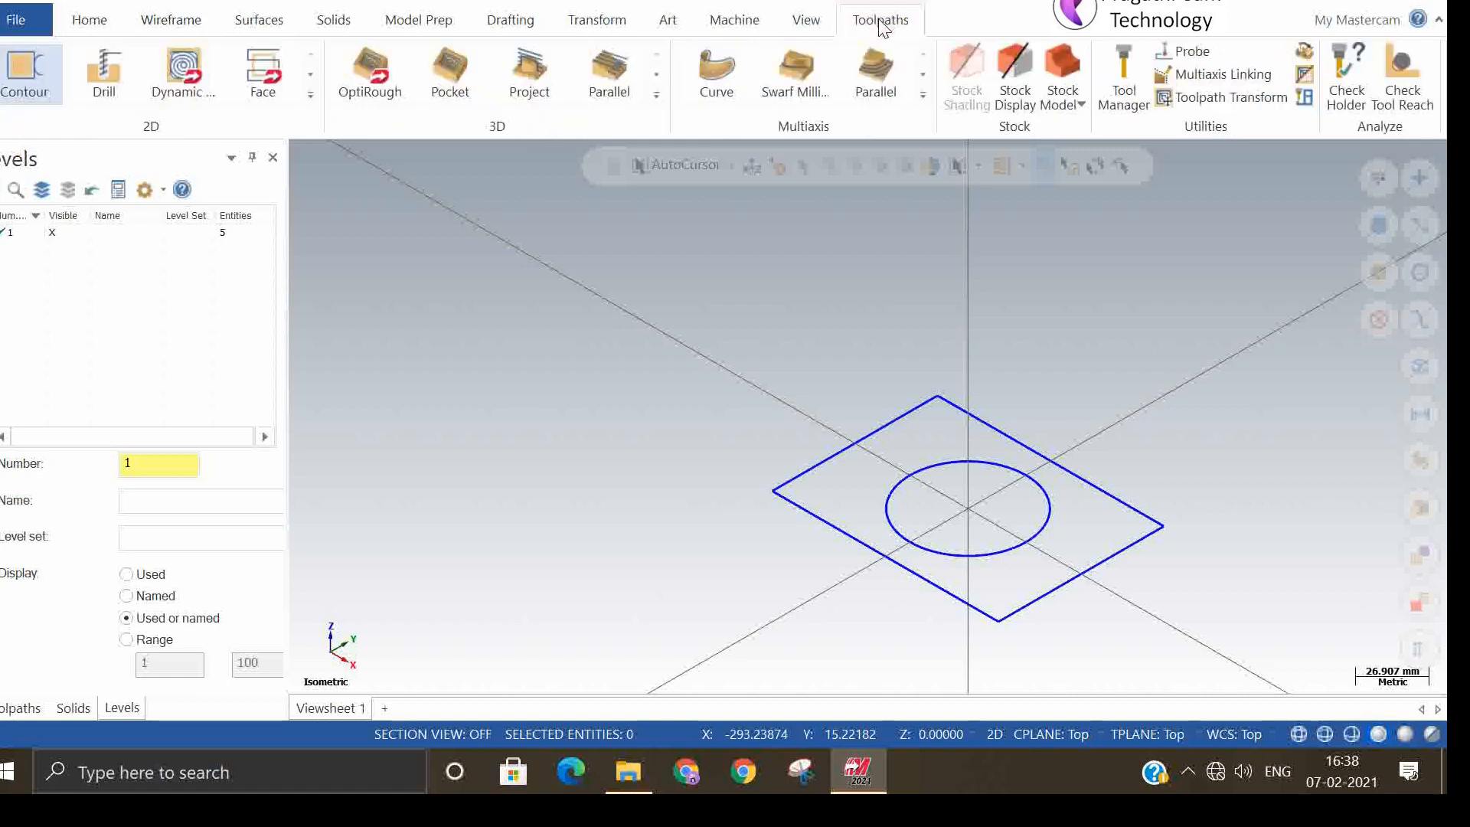
left_click(17, 72)
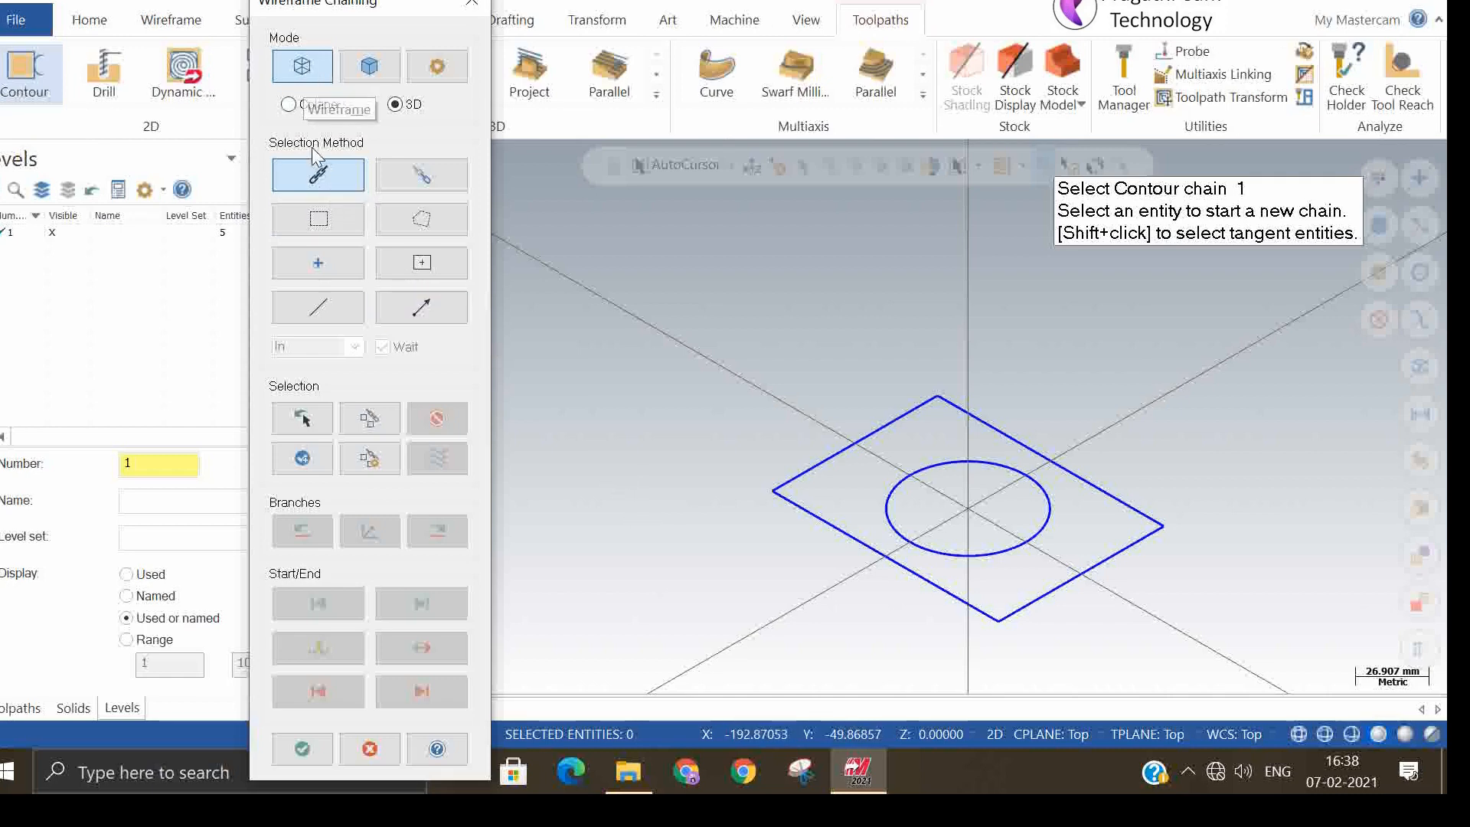
left_click(820, 517)
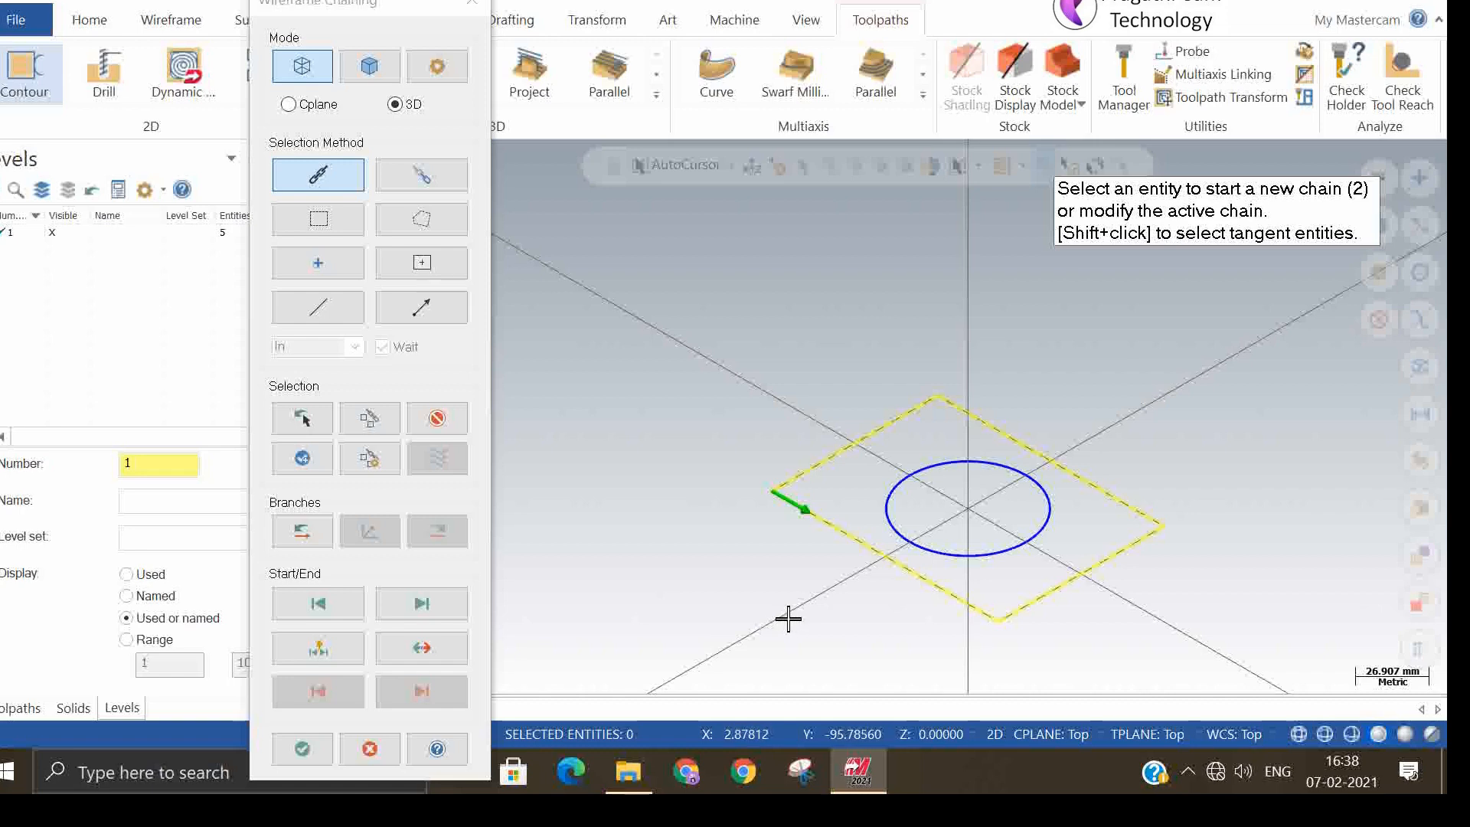
left_click(888, 519)
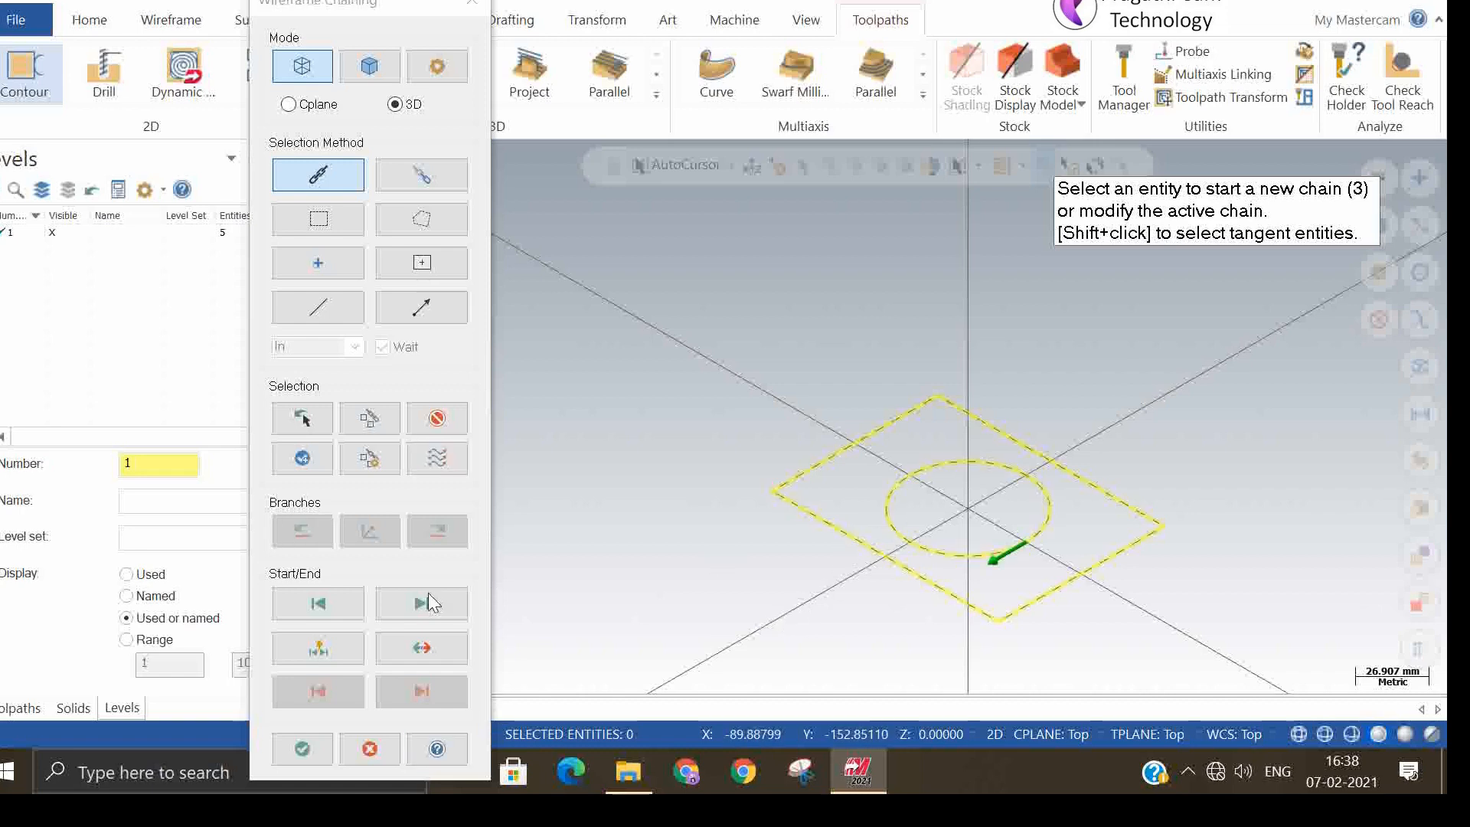
left_click(458, 419)
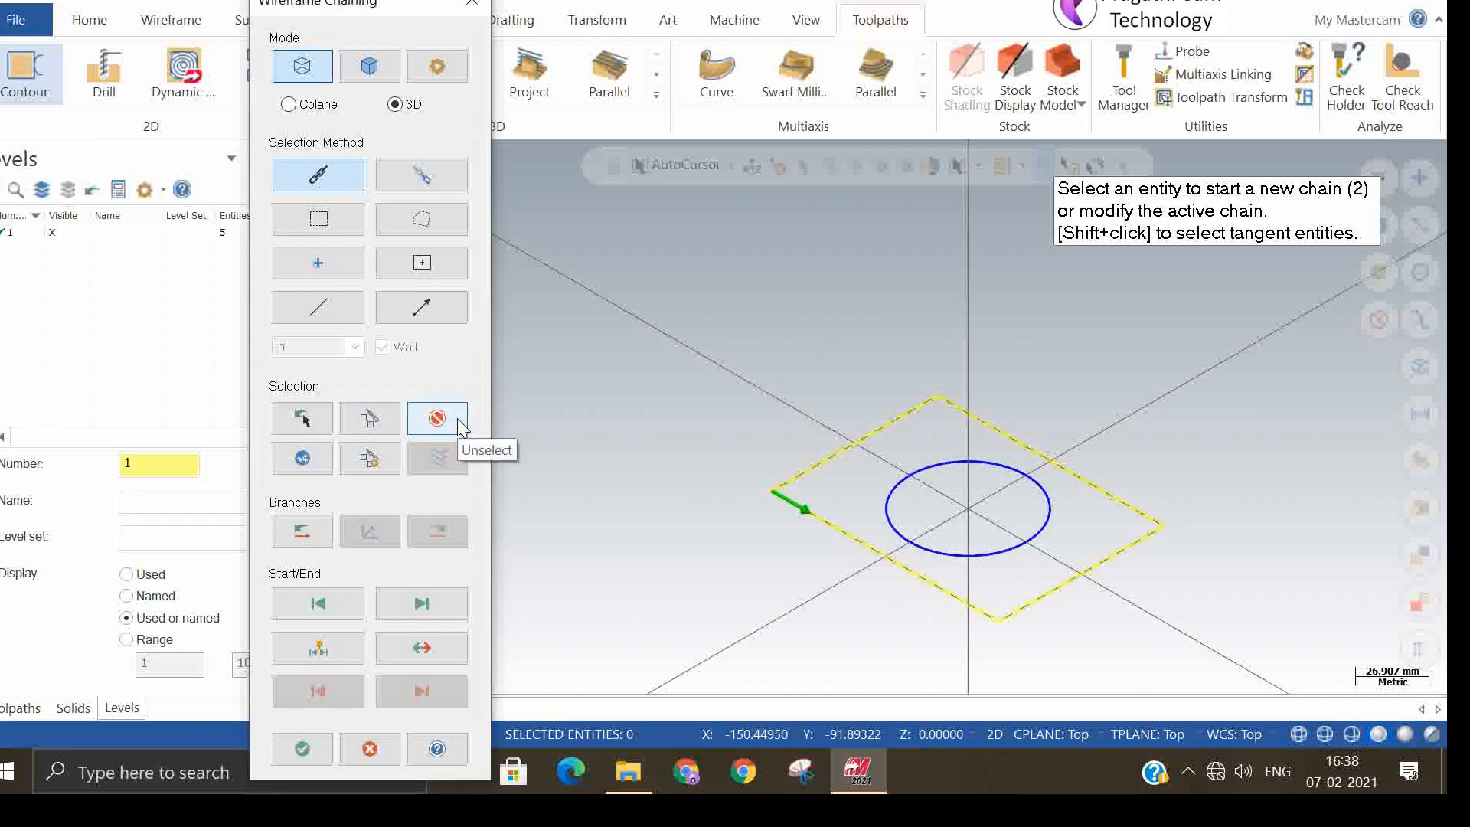
left_click(458, 420)
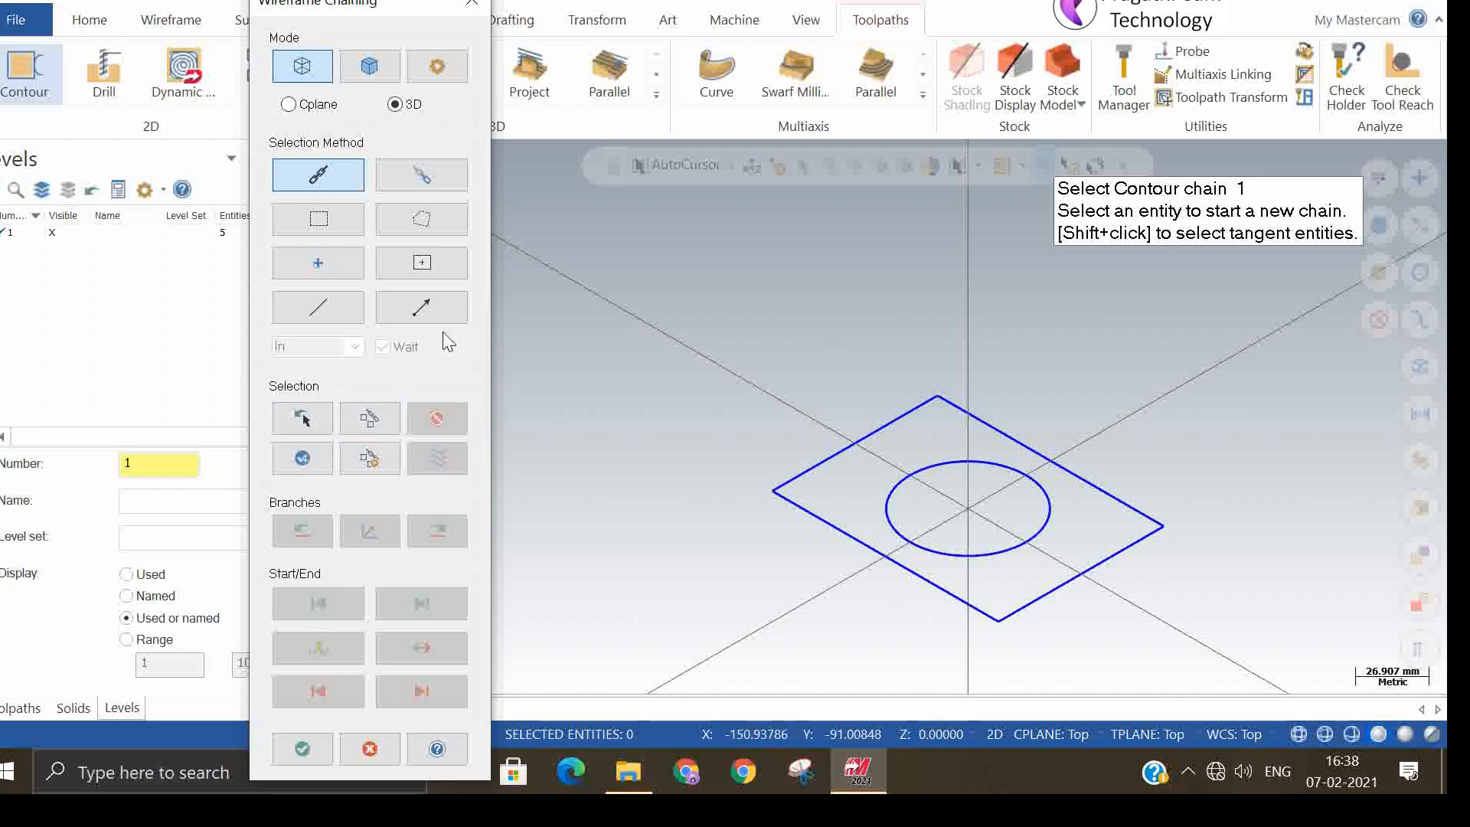
- Use Partial chaining with Wait enabled to select the rectangle's four sides one by one, and clear that chain
left_click(416, 177)
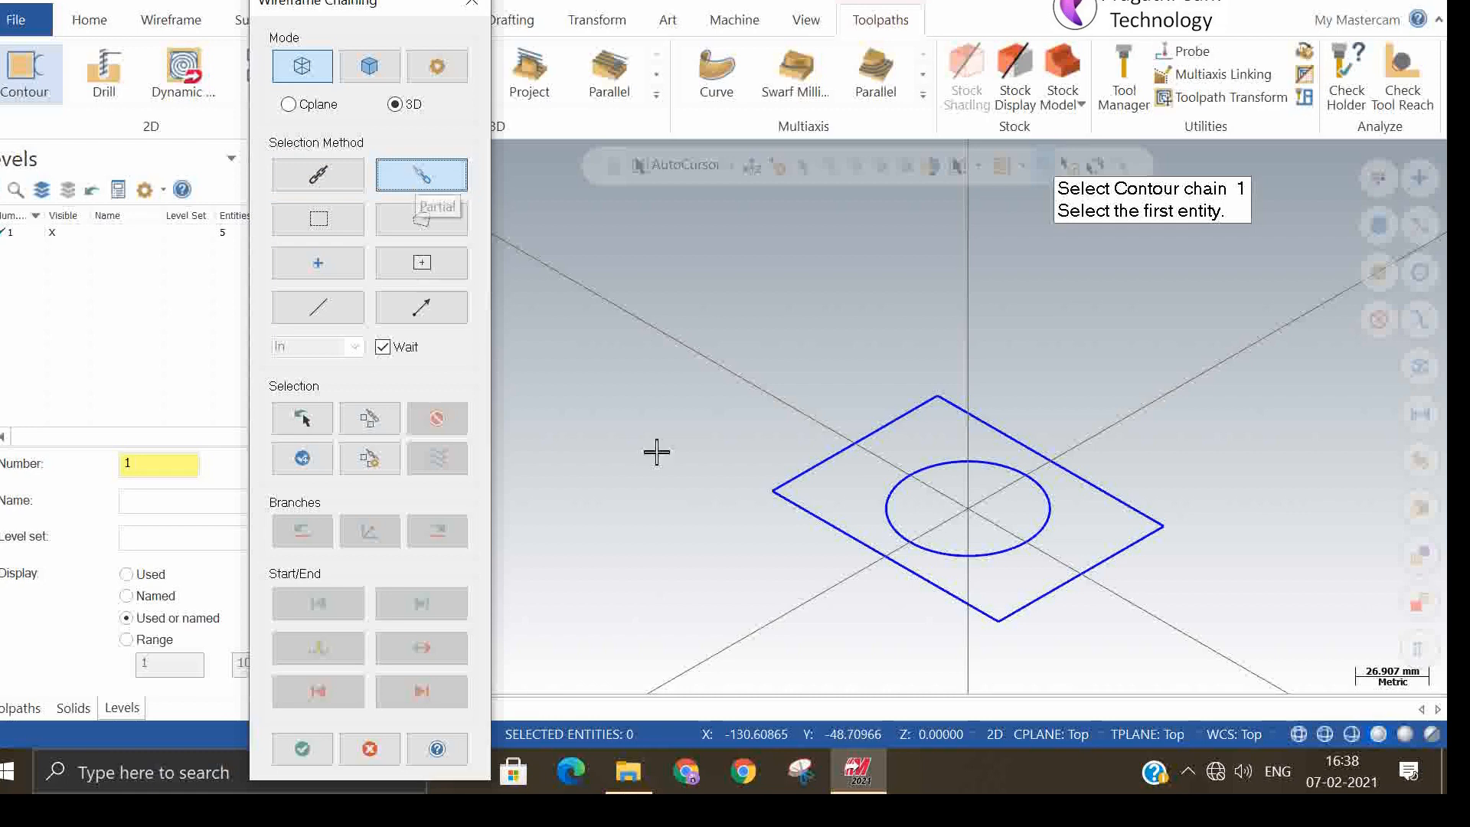
left_click(810, 515)
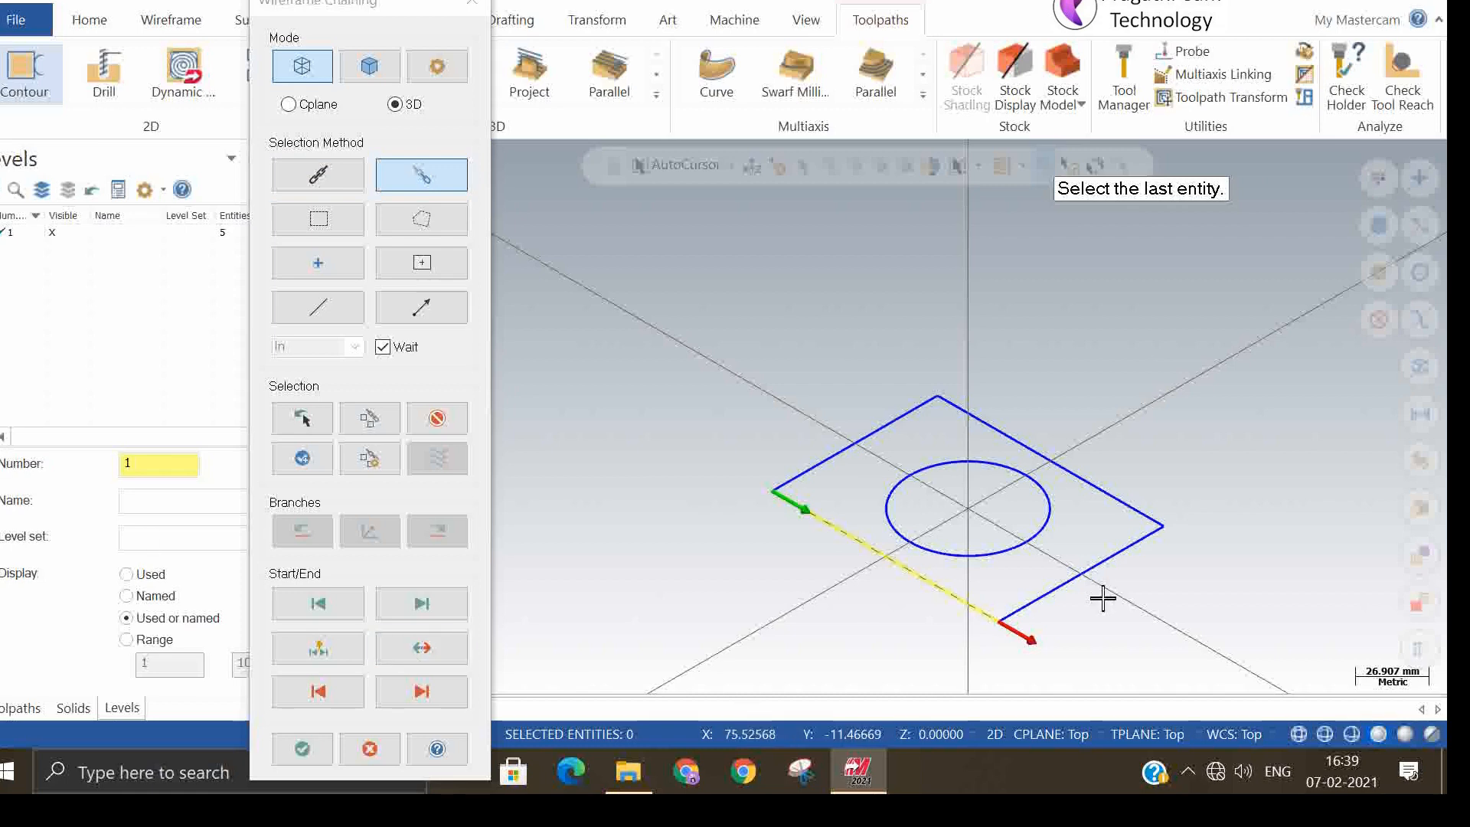
left_click(1075, 581)
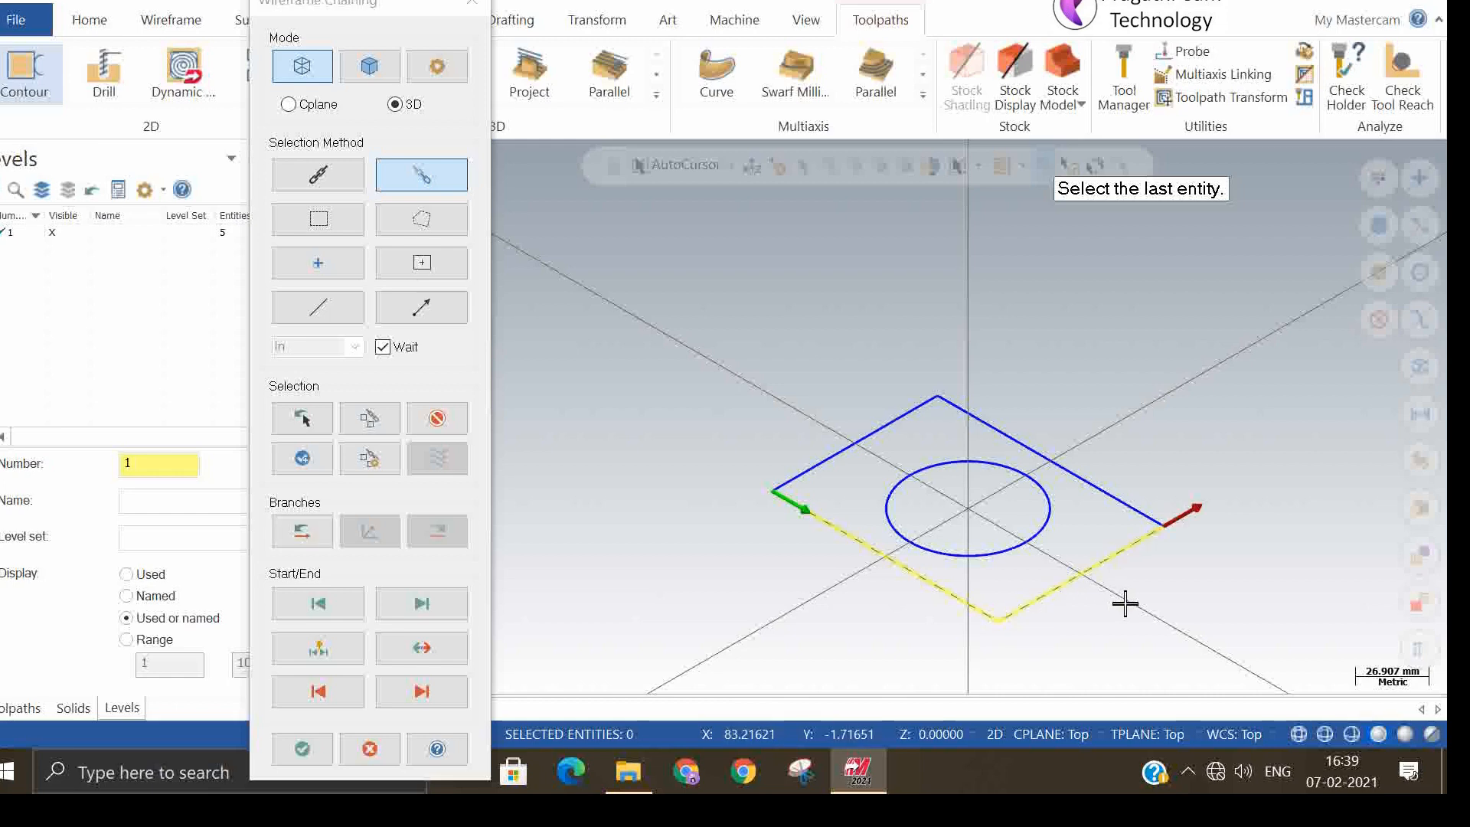
left_click(1093, 487)
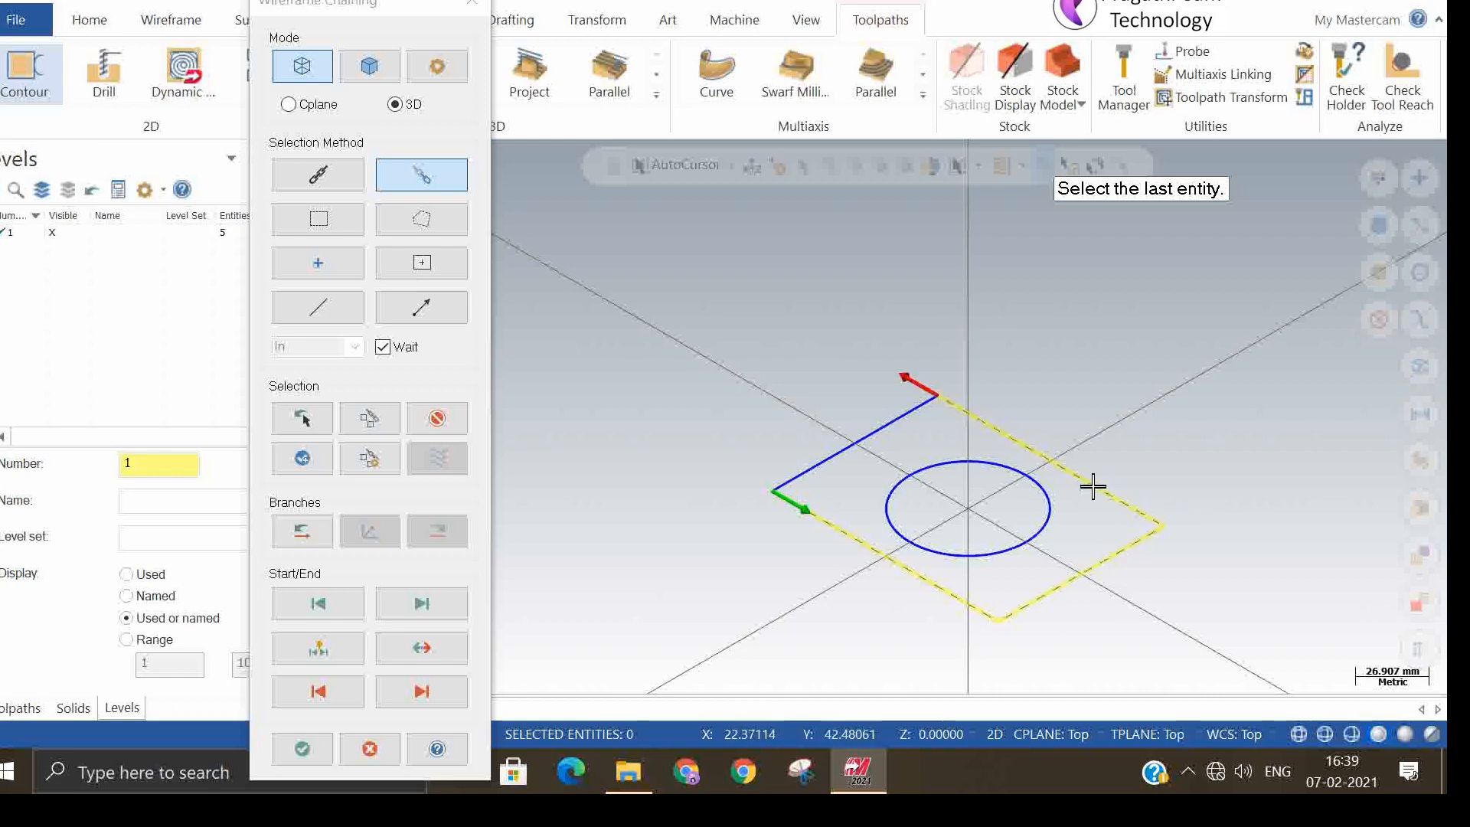
left_click(853, 444)
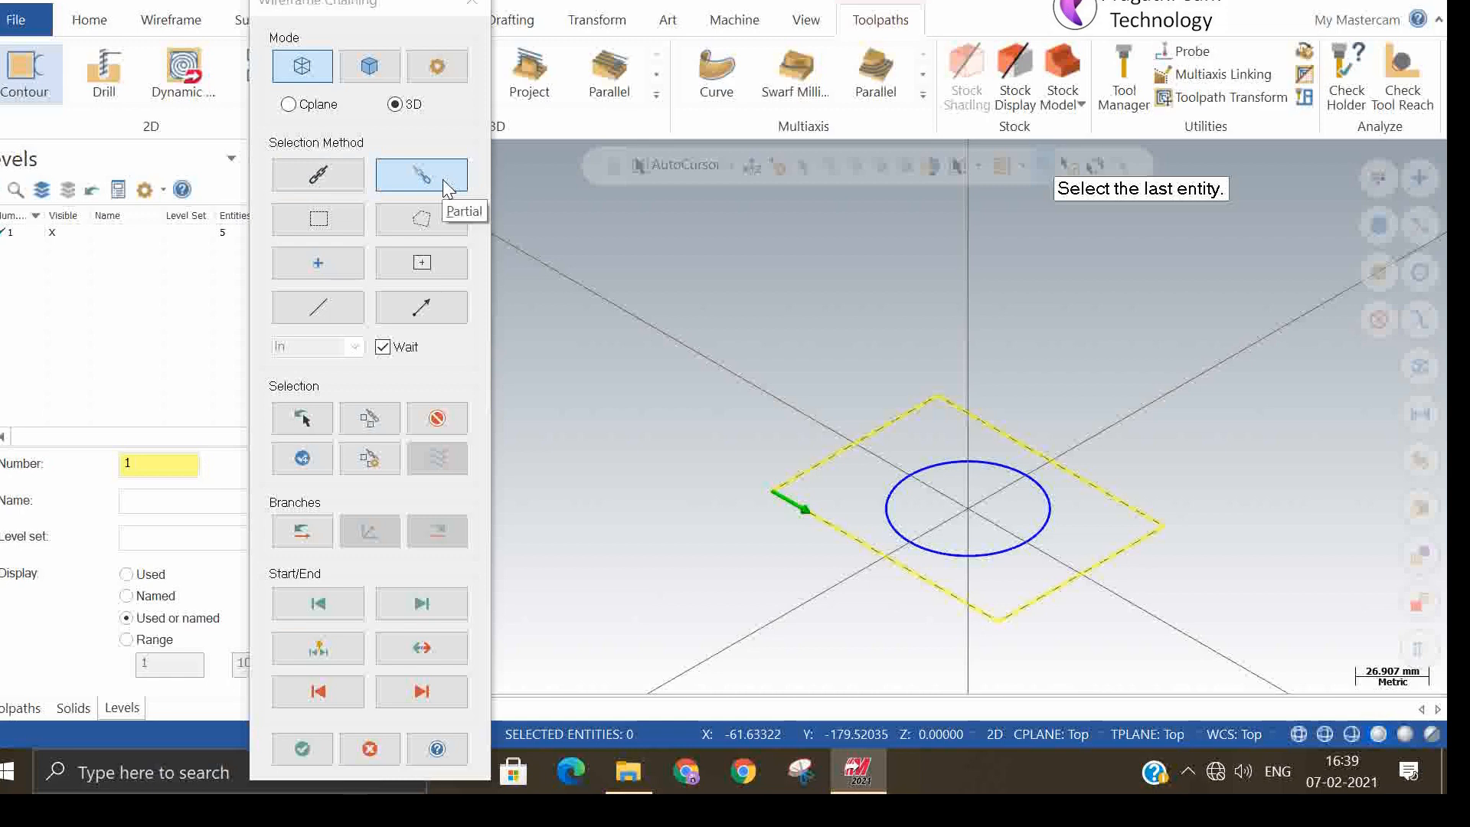
left_click(430, 423)
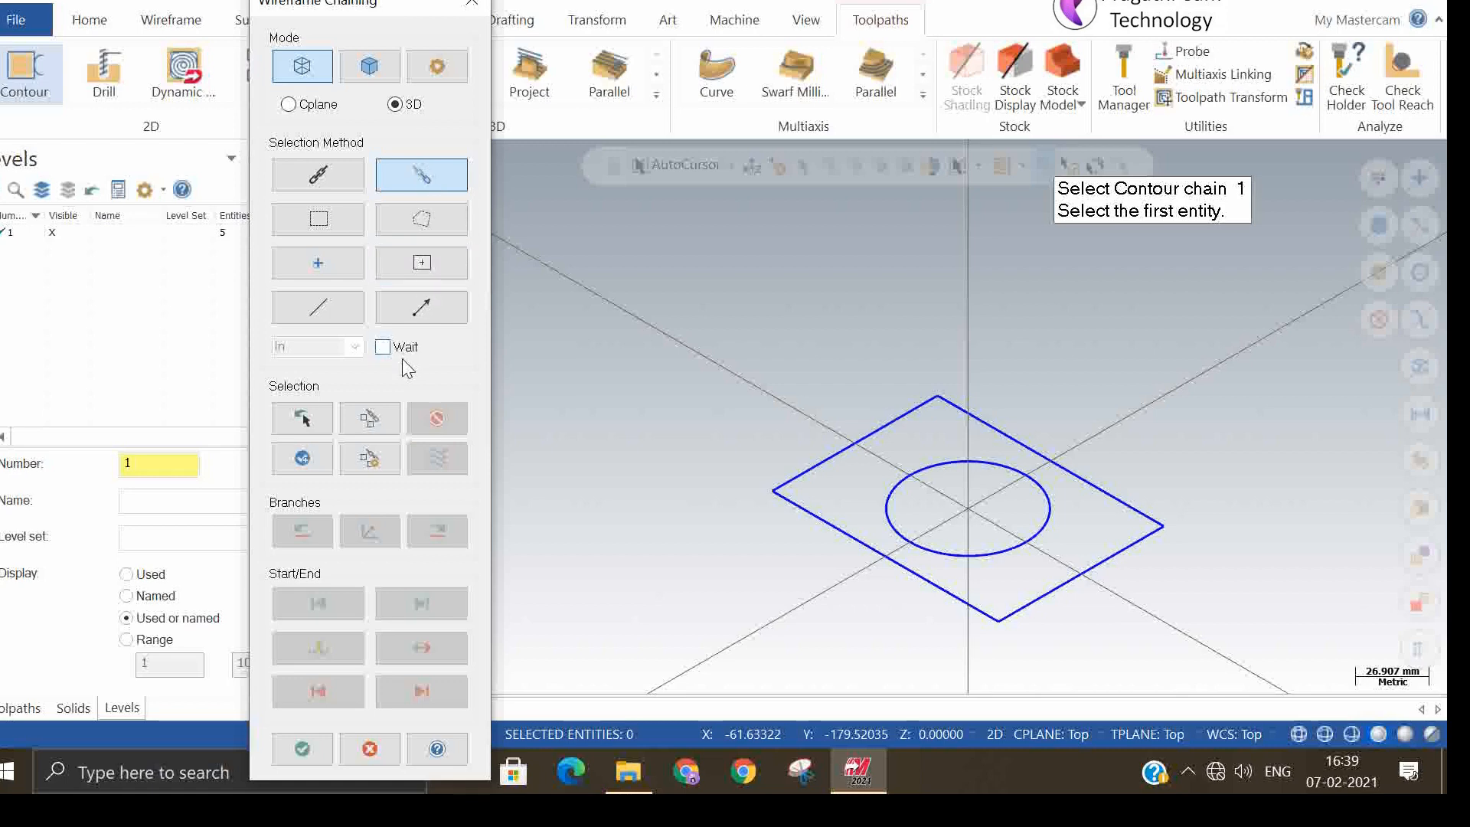
- Repeat the Partial chain around the whole rectangle with Wait enabled and unselect it
left_click(382, 347)
left_click(810, 512)
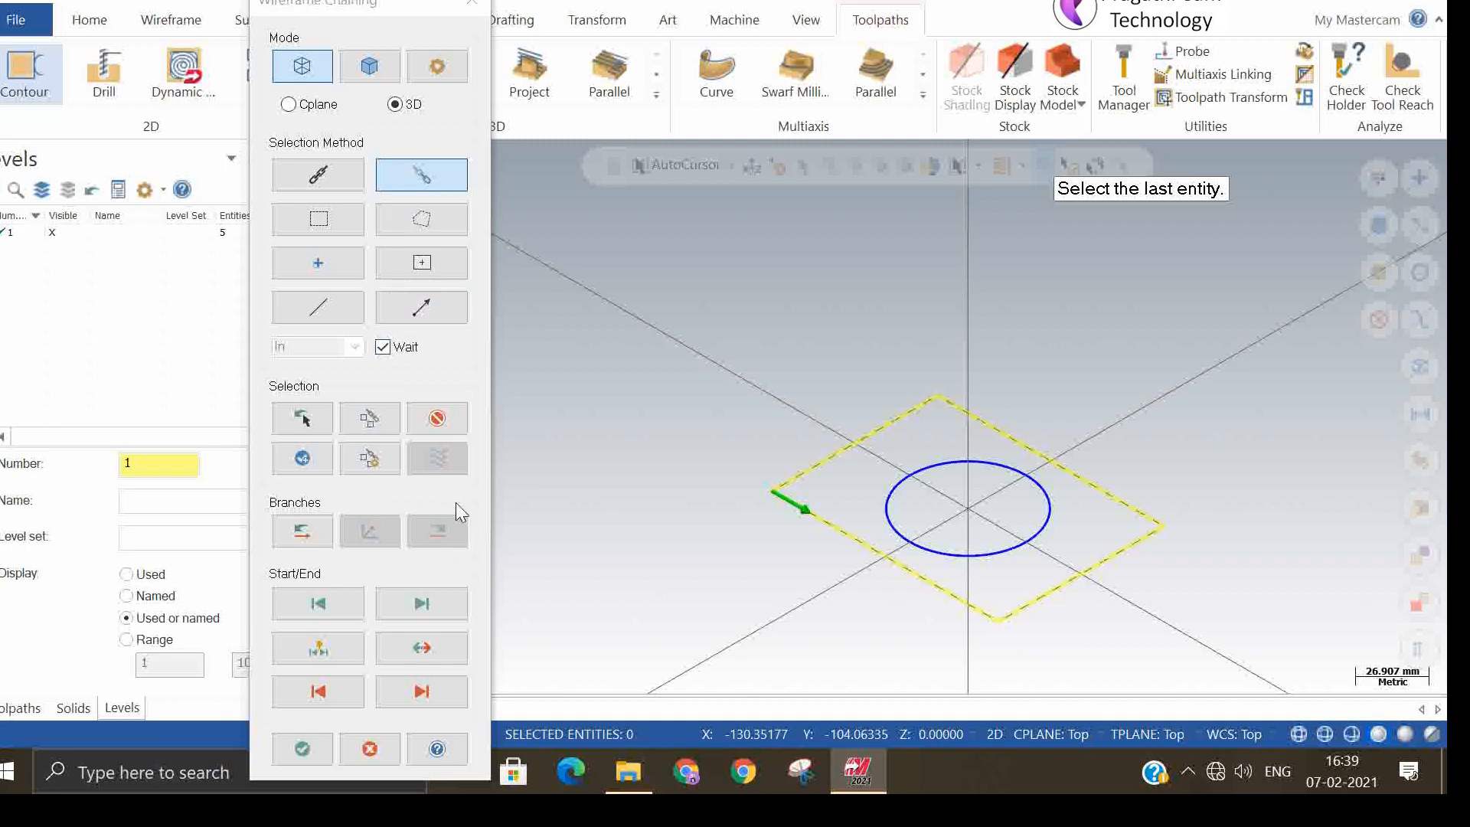
left_click(437, 417)
- Disable Wait and Partial-chain the rectangle from its front side to its left side, unselecting the chain
left_click(382, 347)
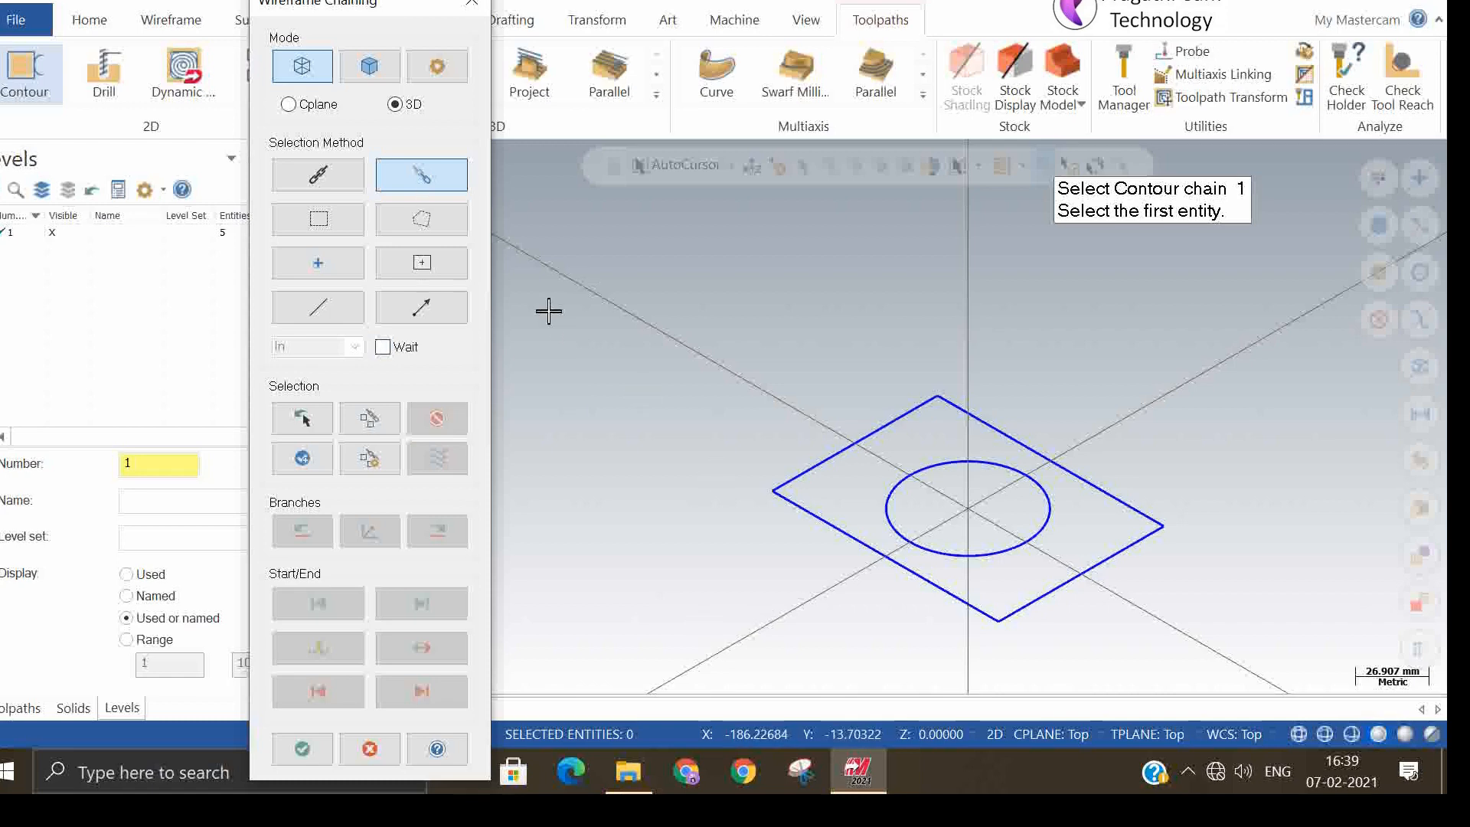
left_click(805, 509)
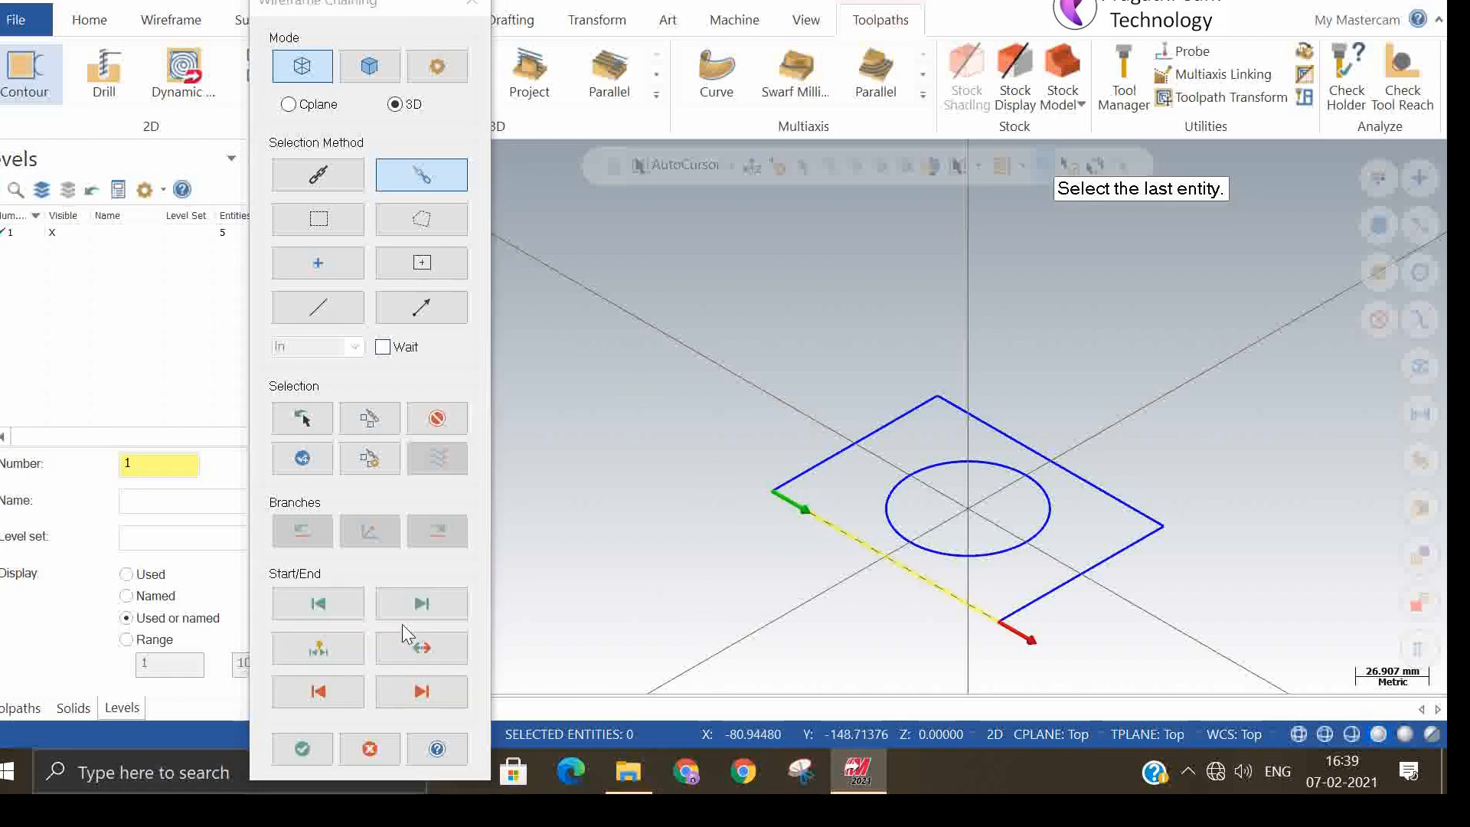
left_click(787, 482)
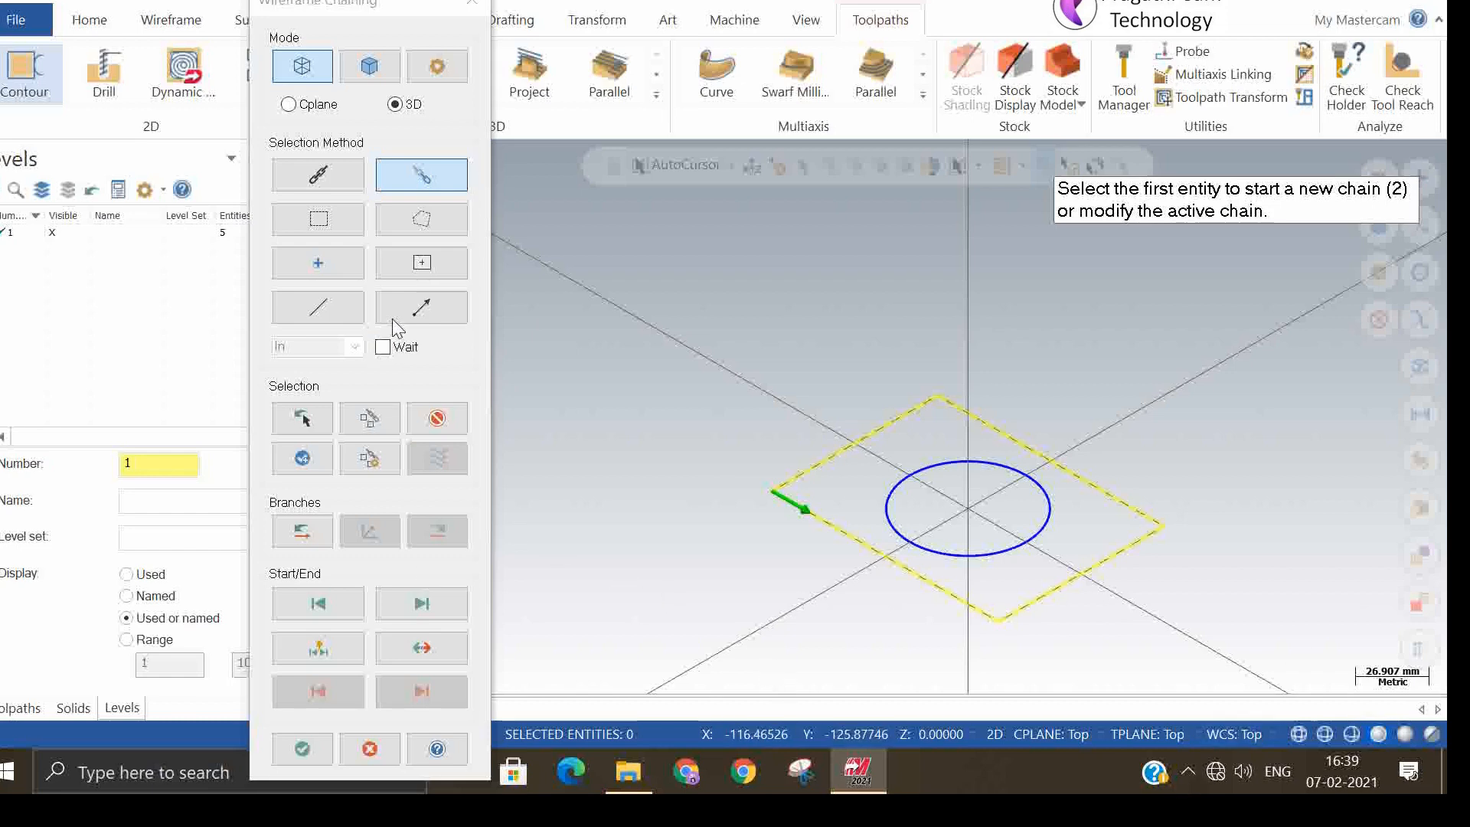
left_click(437, 418)
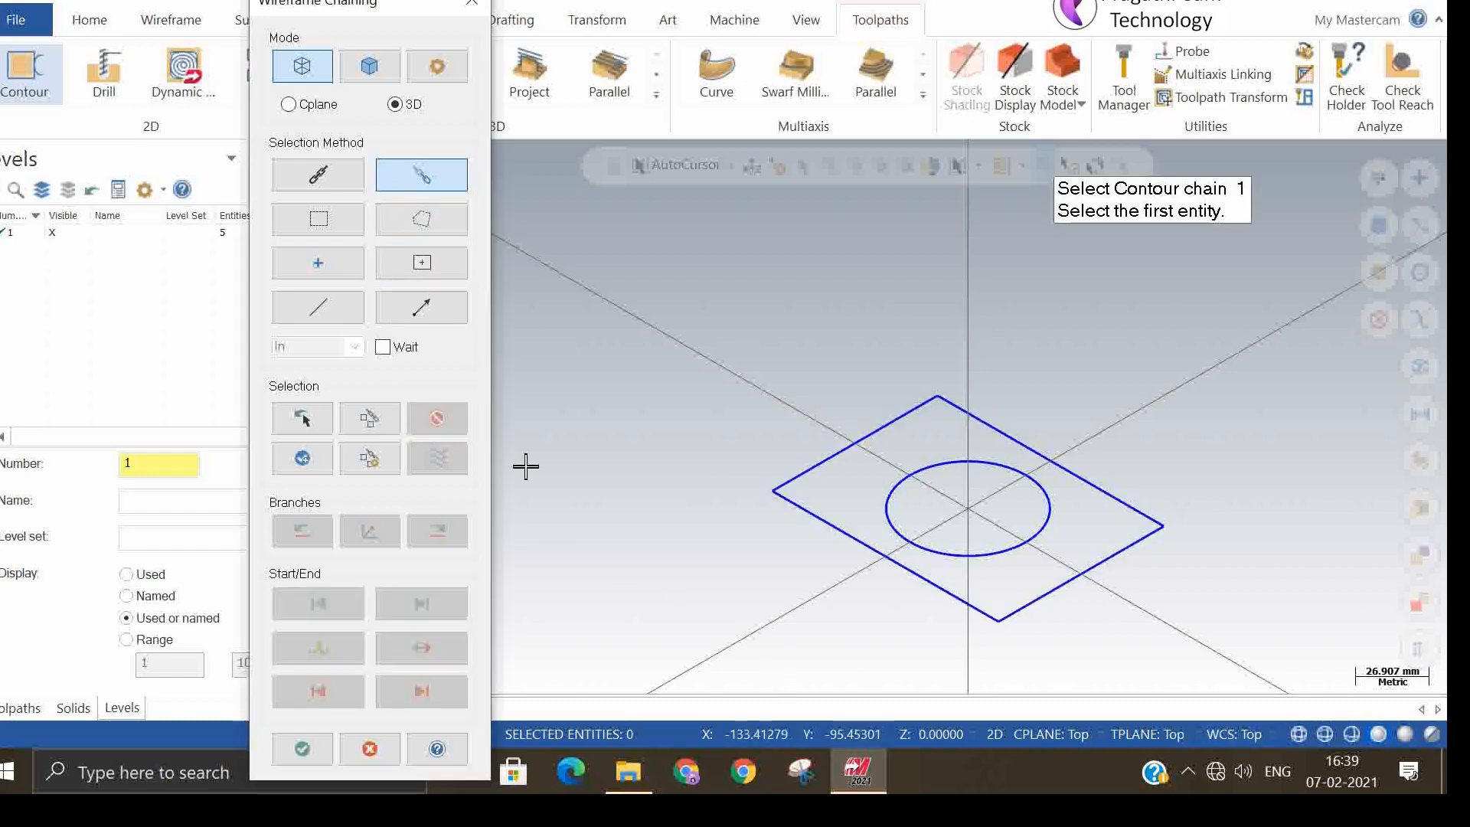
- Partial-chain the rectangle's front and right sides, begin a second chain on the back side, and unselect both chains
left_click(787, 501)
left_click(1036, 601)
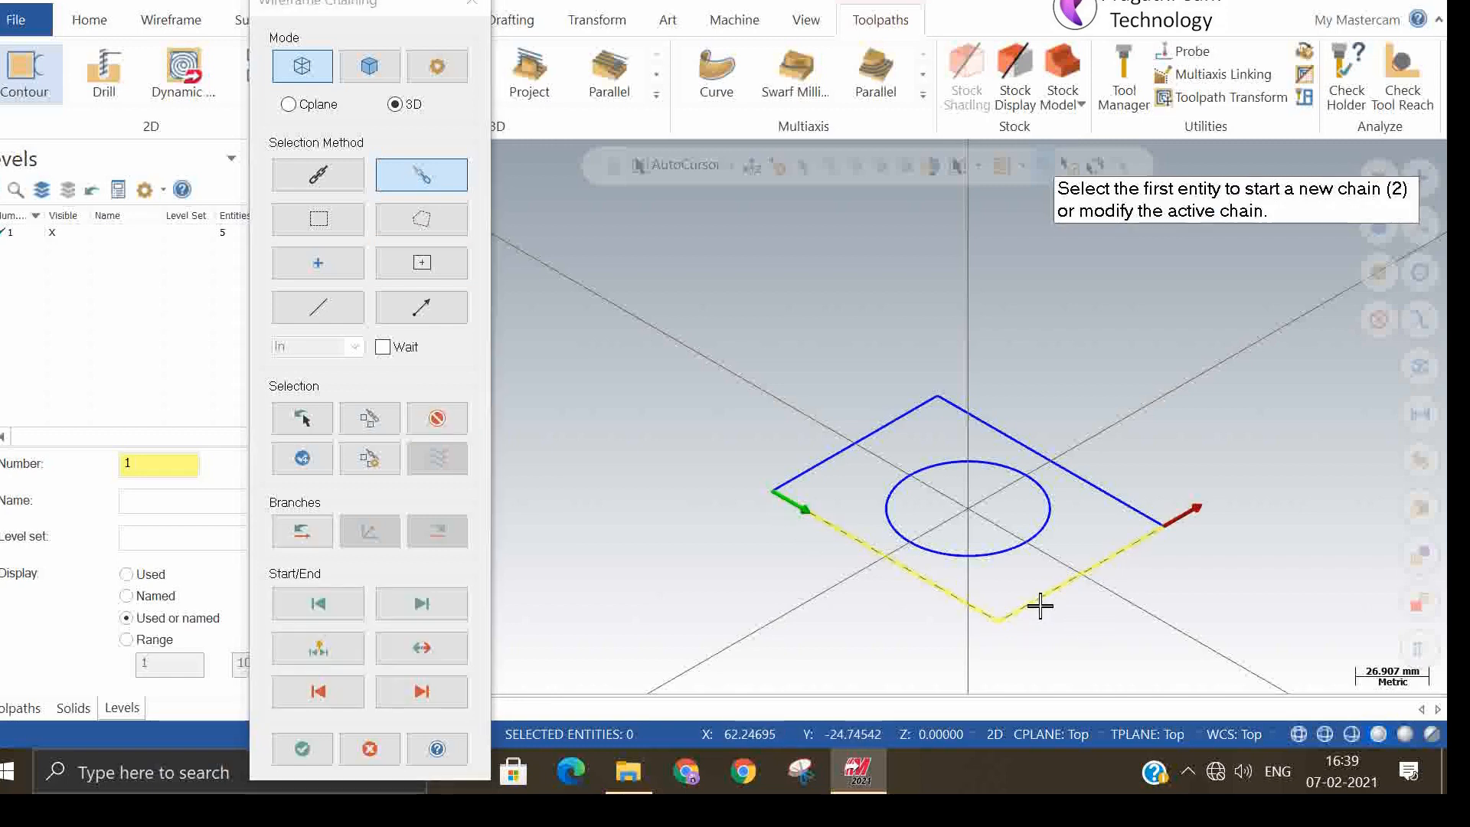
left_click(1132, 512)
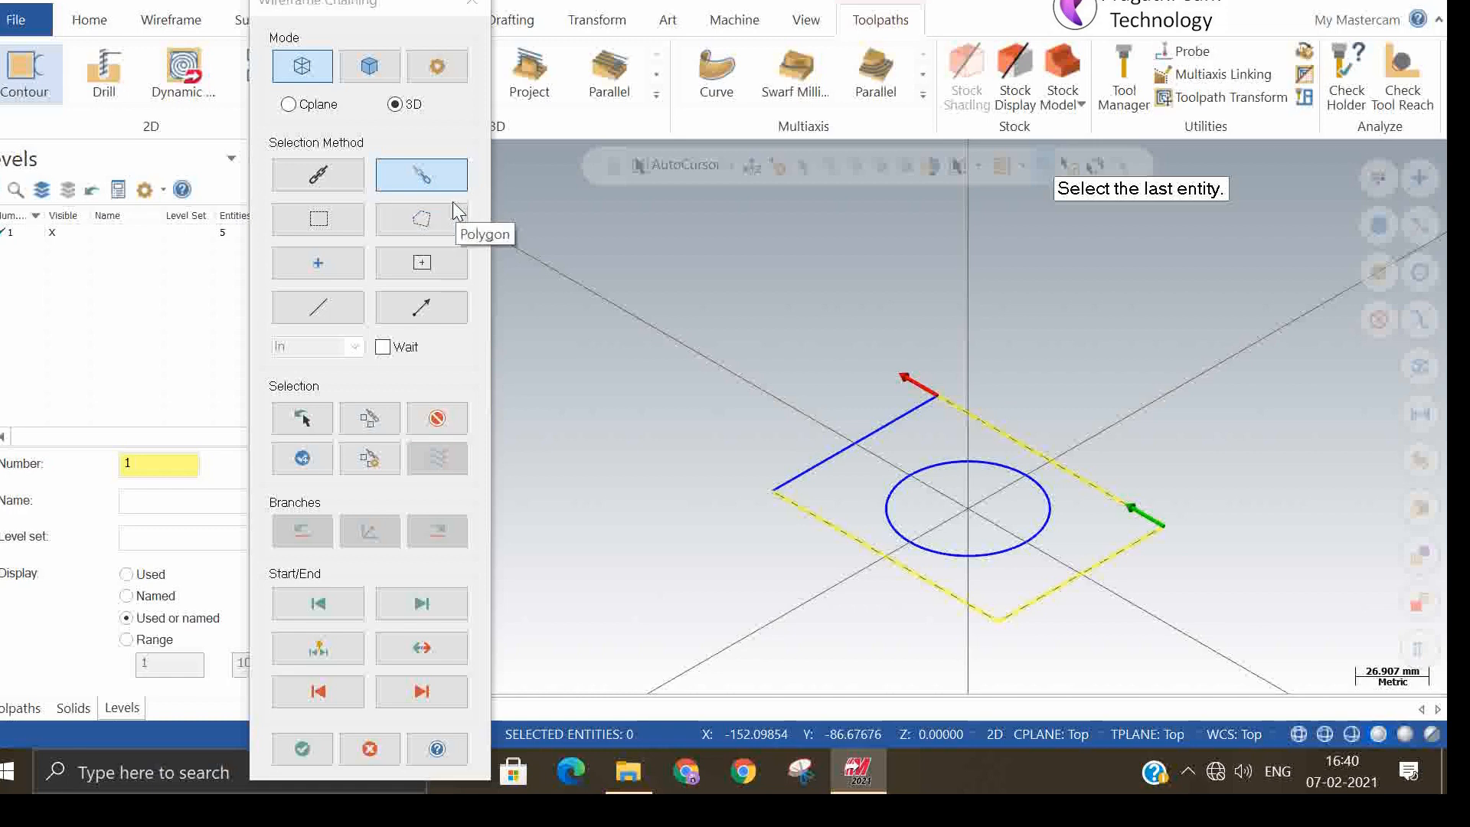
left_click(440, 182)
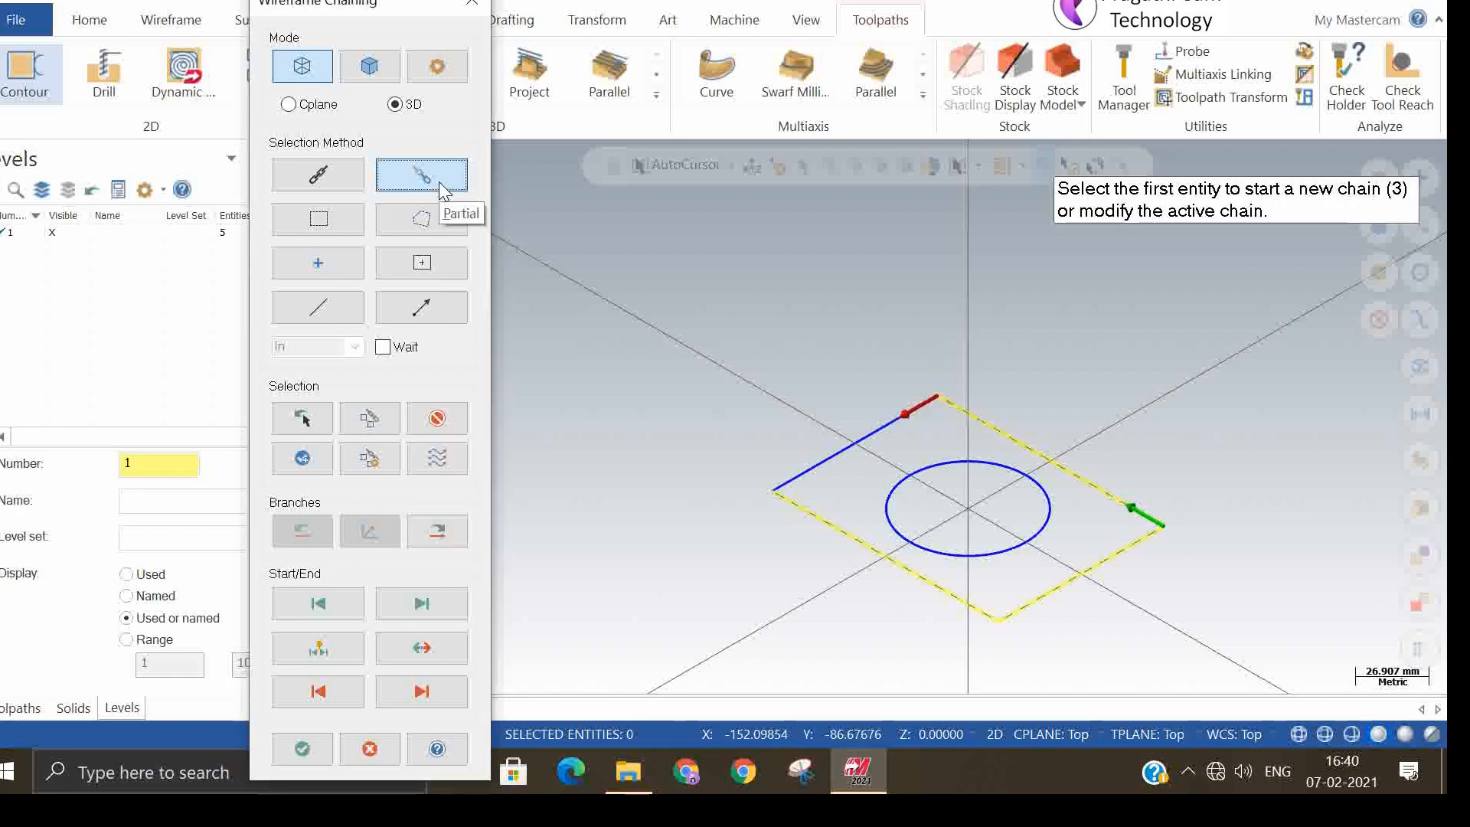
left_click(450, 423)
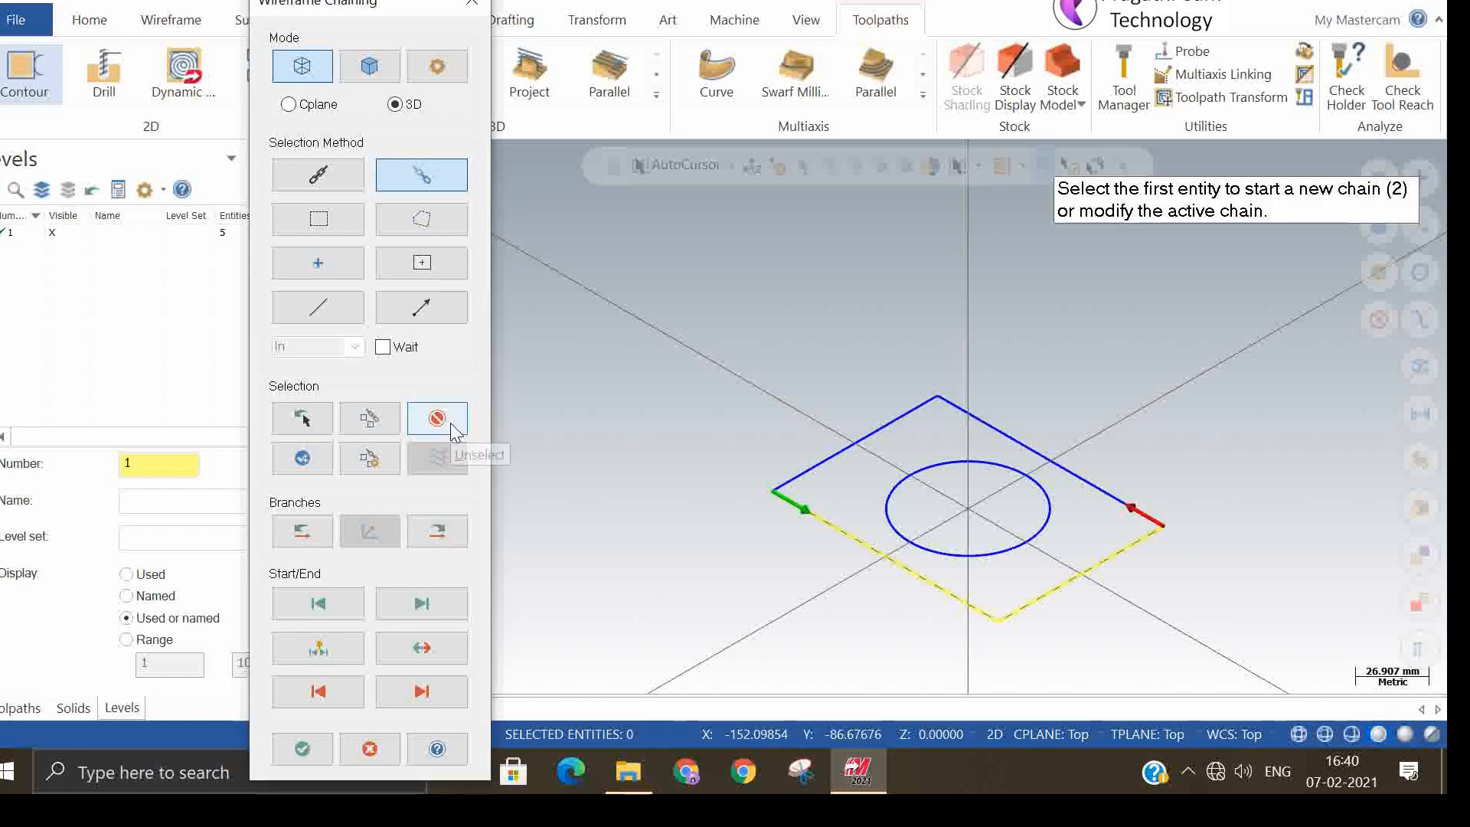
left_click(450, 422)
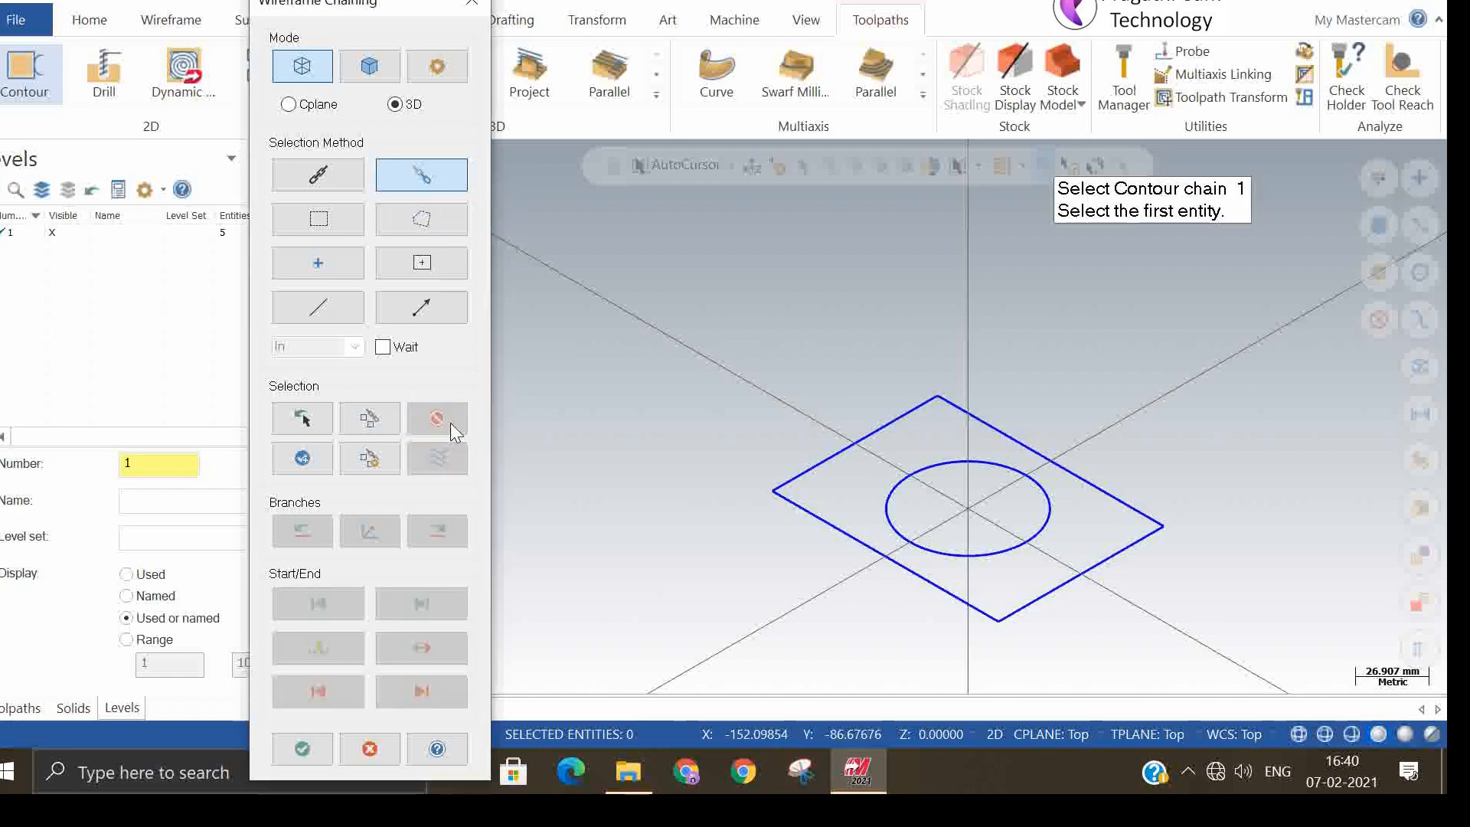
- Enable Wait and Partial-chain the rectangle from its front side around to its left side, then unselect the chain
left_click(405, 347)
left_click(791, 495)
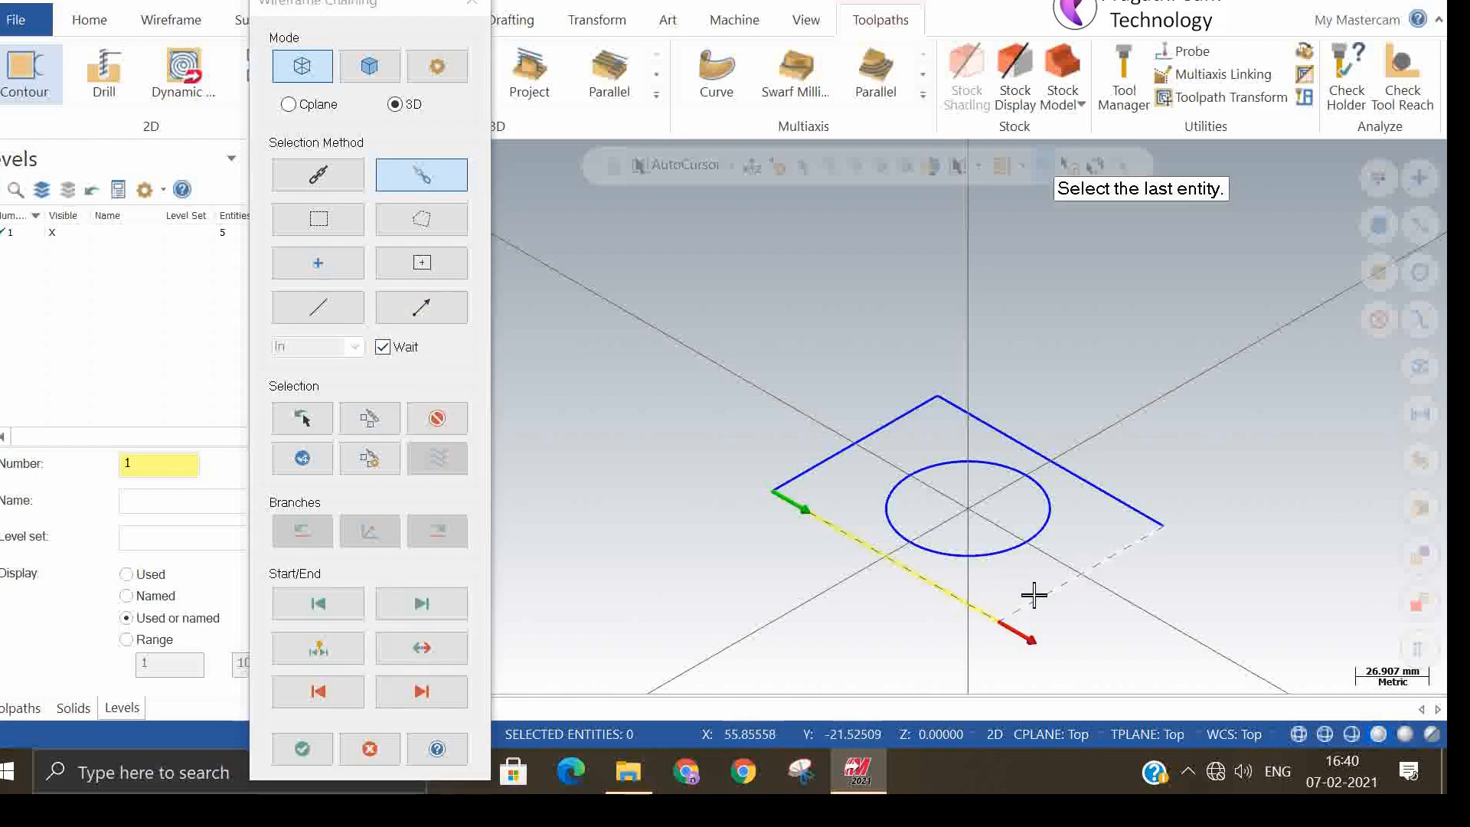
left_click(880, 427)
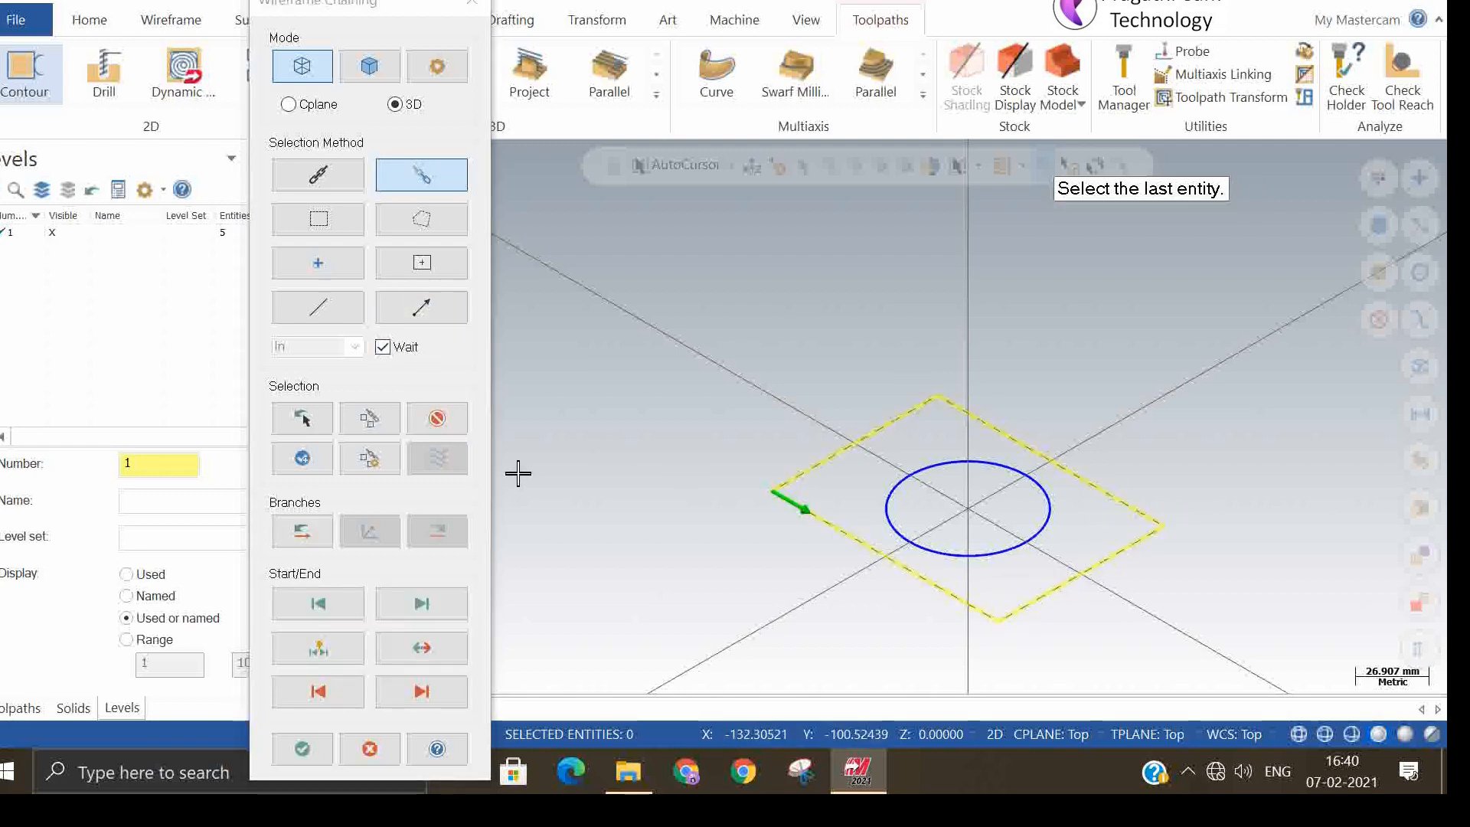
left_click(436, 419)
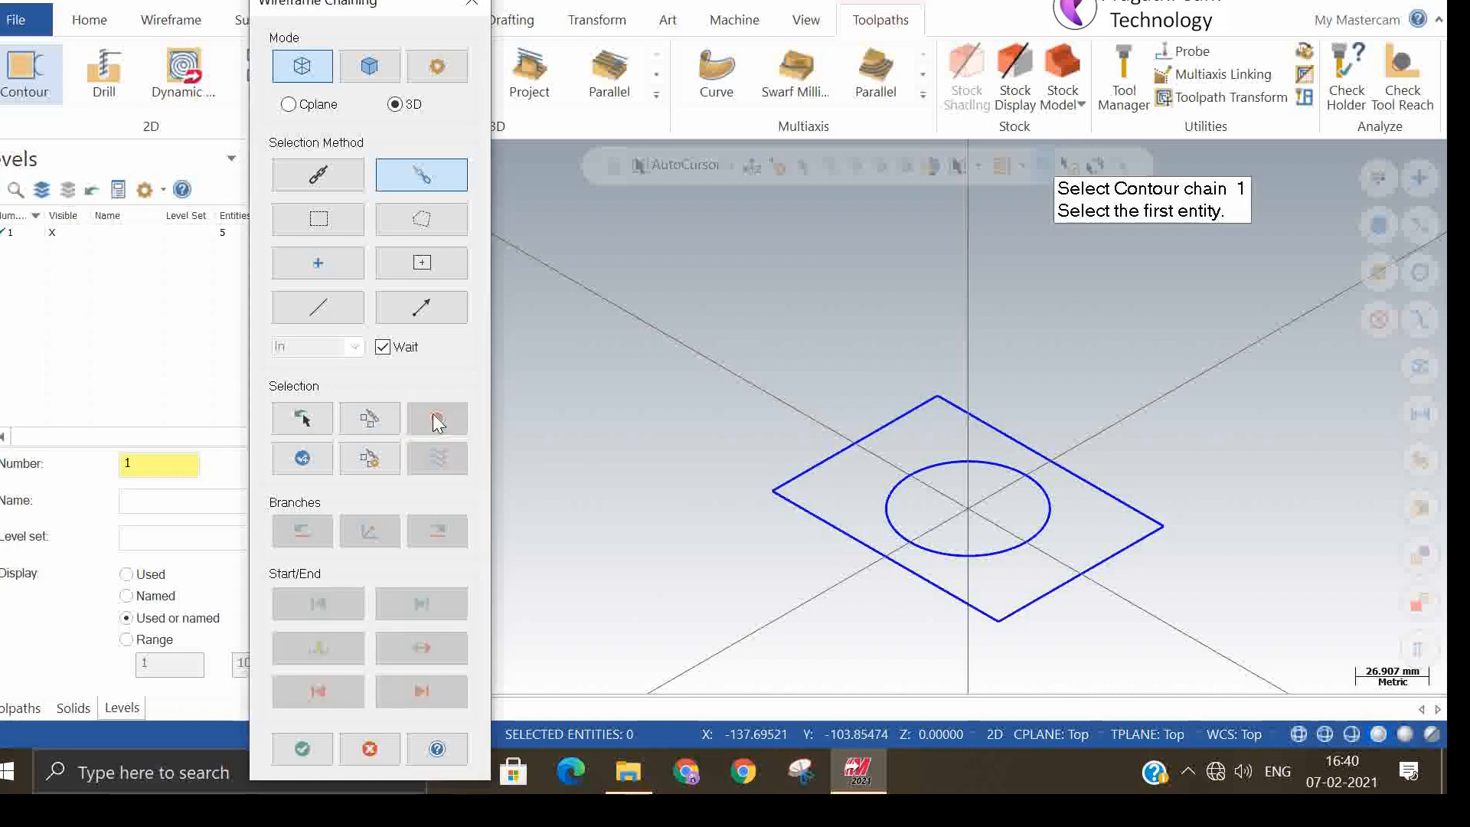
- Window-chain the rectangle and circle together with the start point at the rectangle's front-left corner, and unselect all chains
left_click(339, 224)
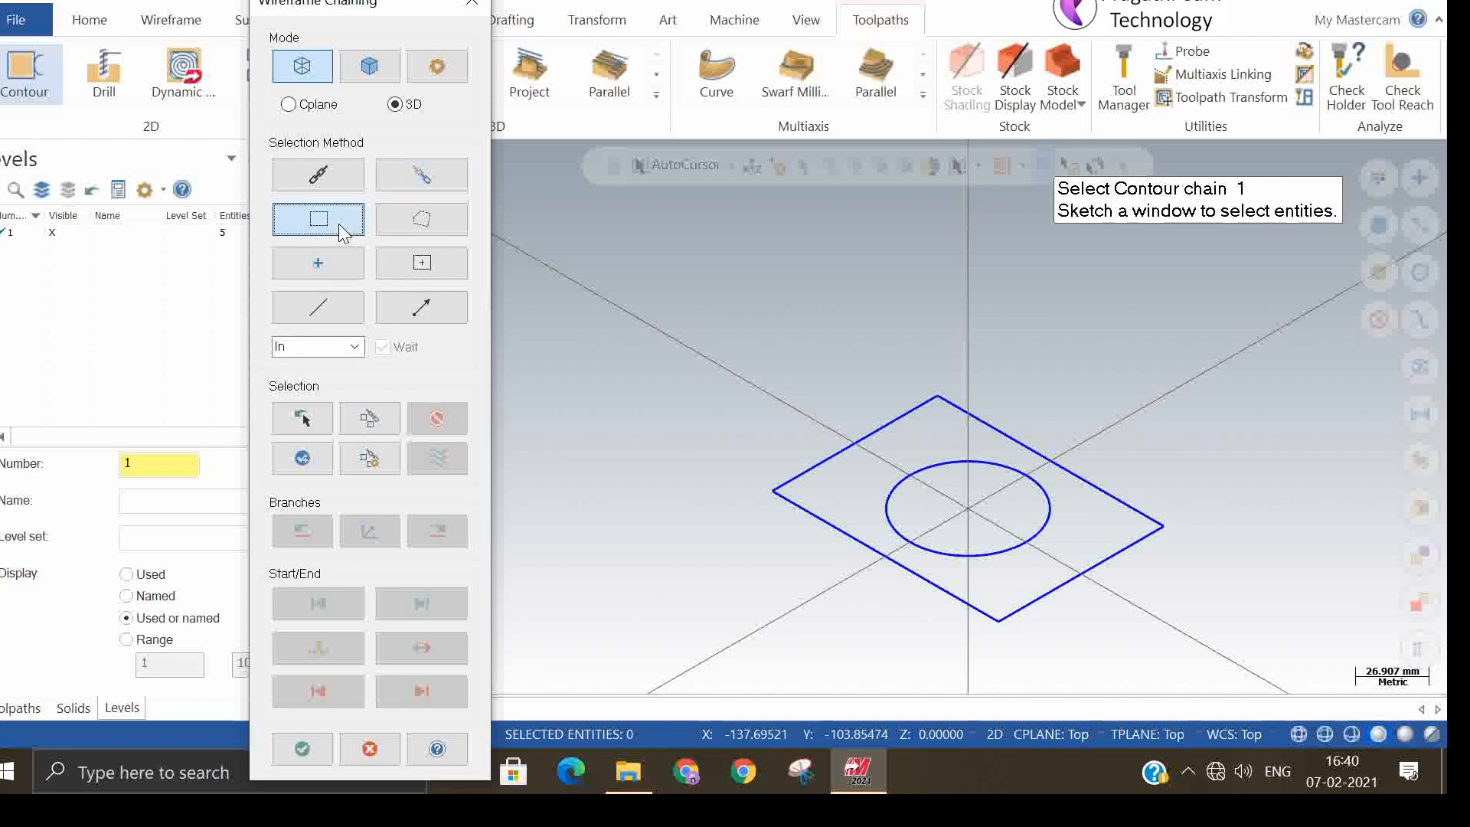
left_click(647, 291)
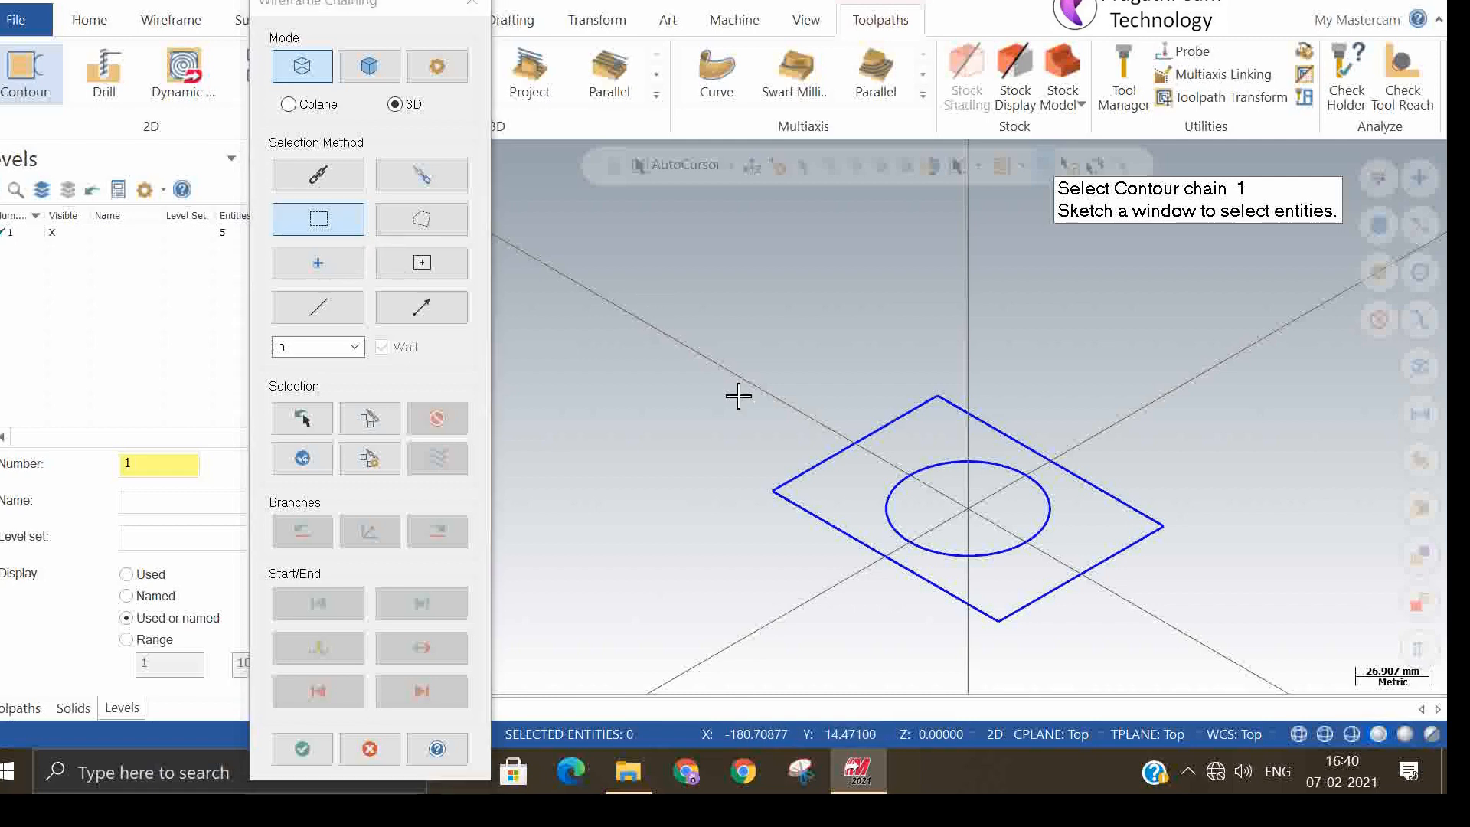
left_click(1251, 659)
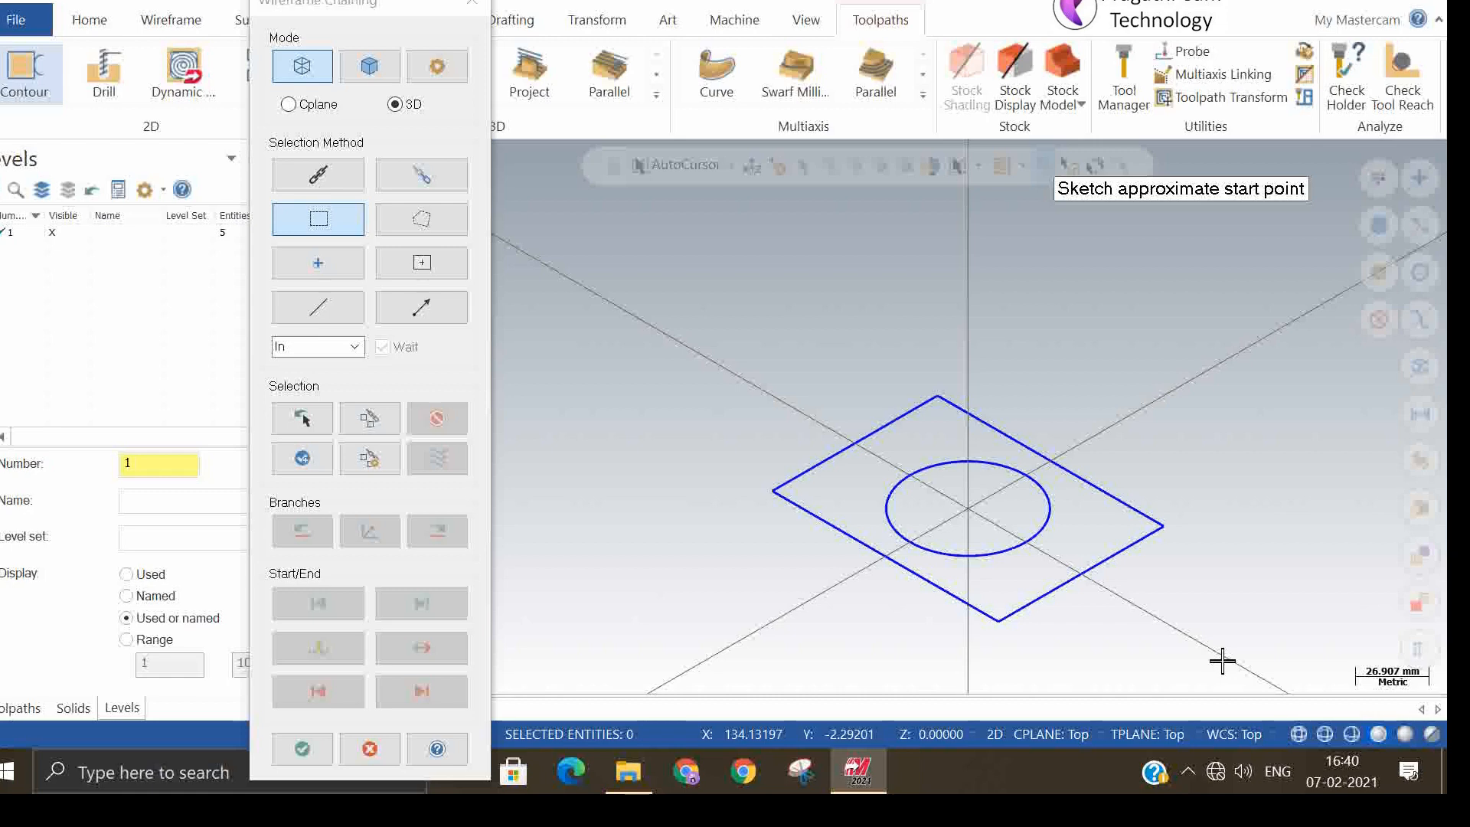
left_click(773, 490)
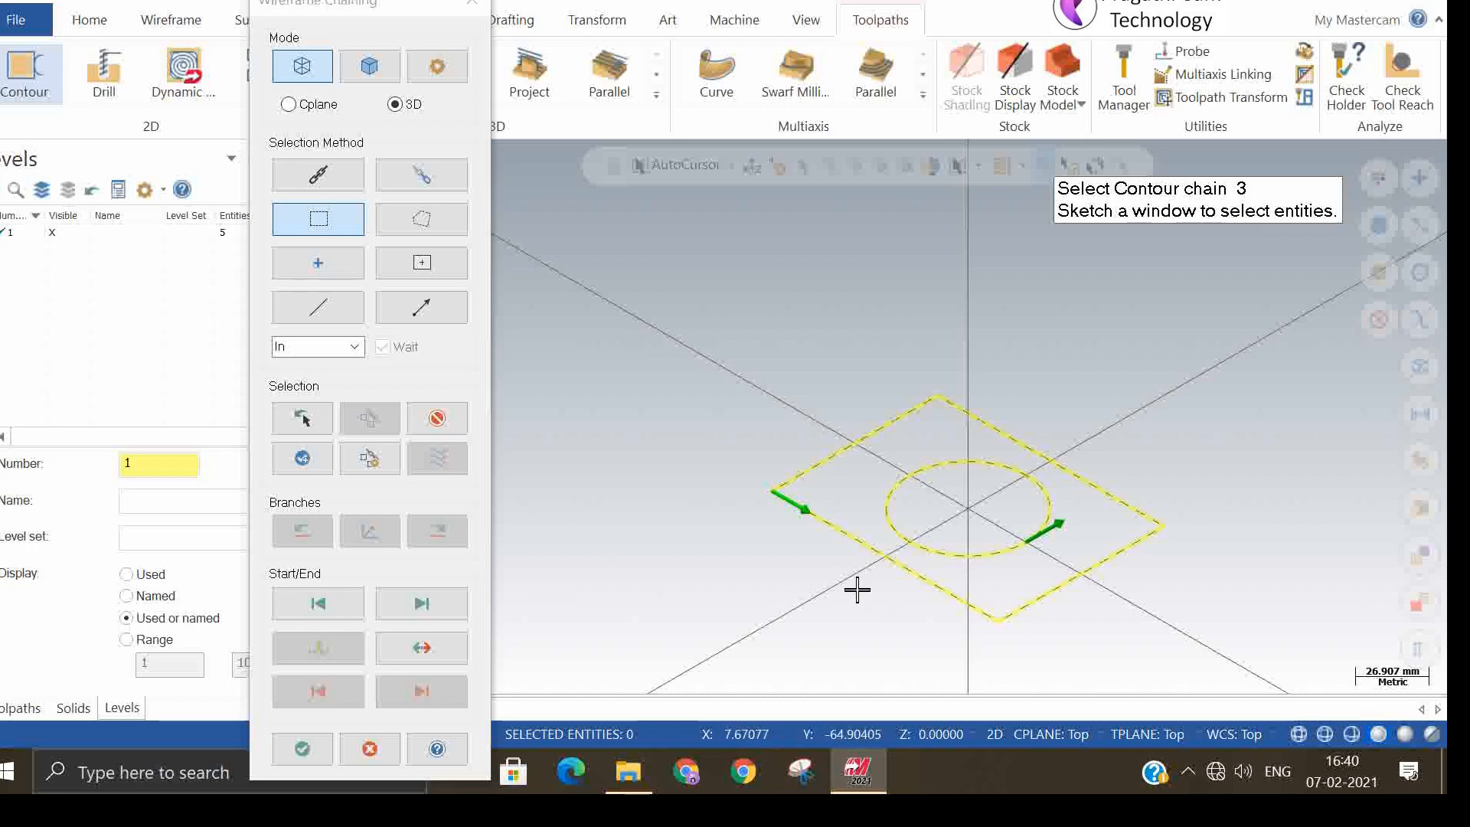
left_click(451, 425)
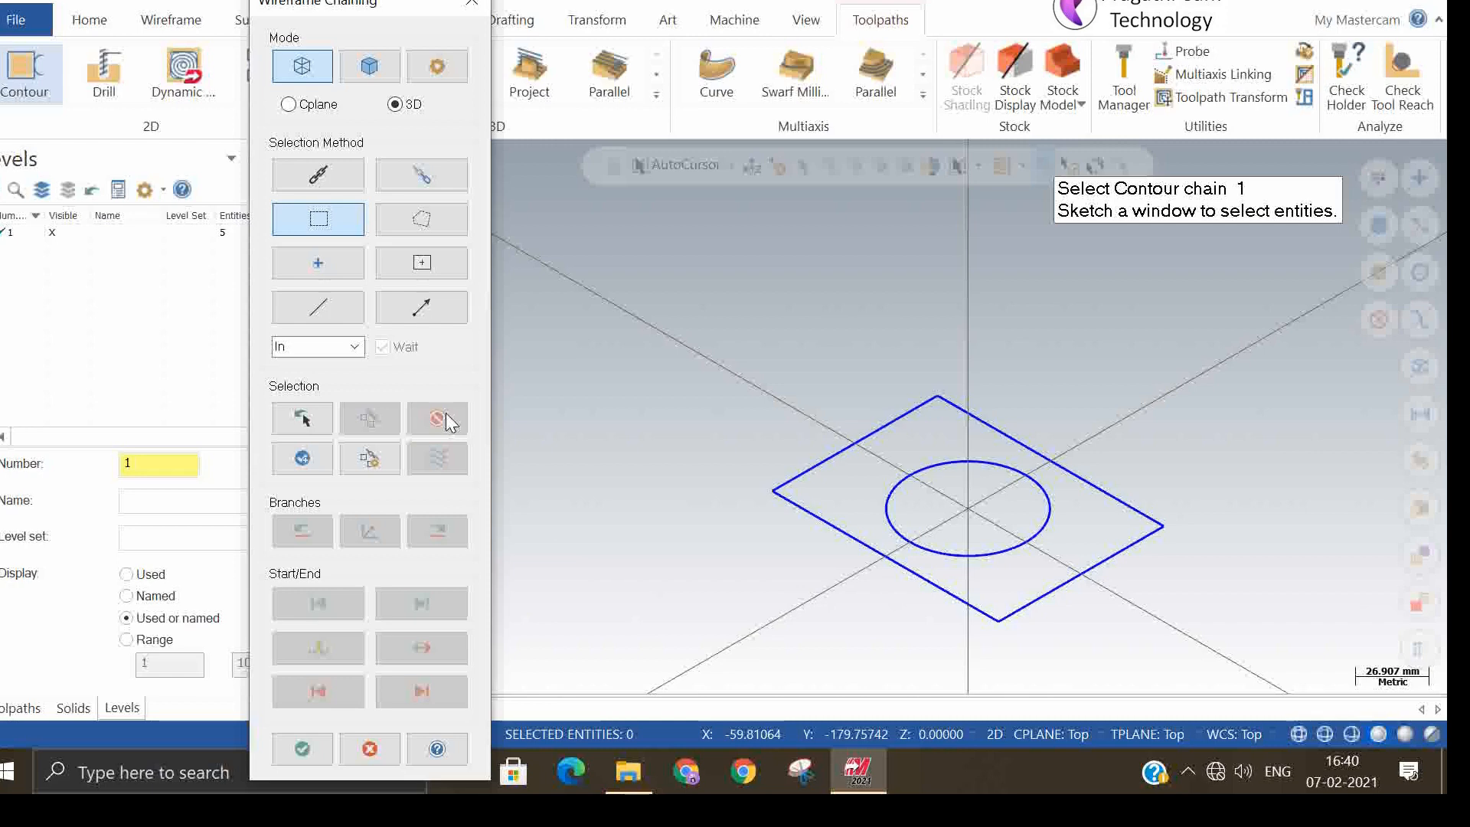
- Choose Polygon chaining, switch to the Top view, and sketch a four-vertex polygon around the rectangle and circle
left_click(454, 233)
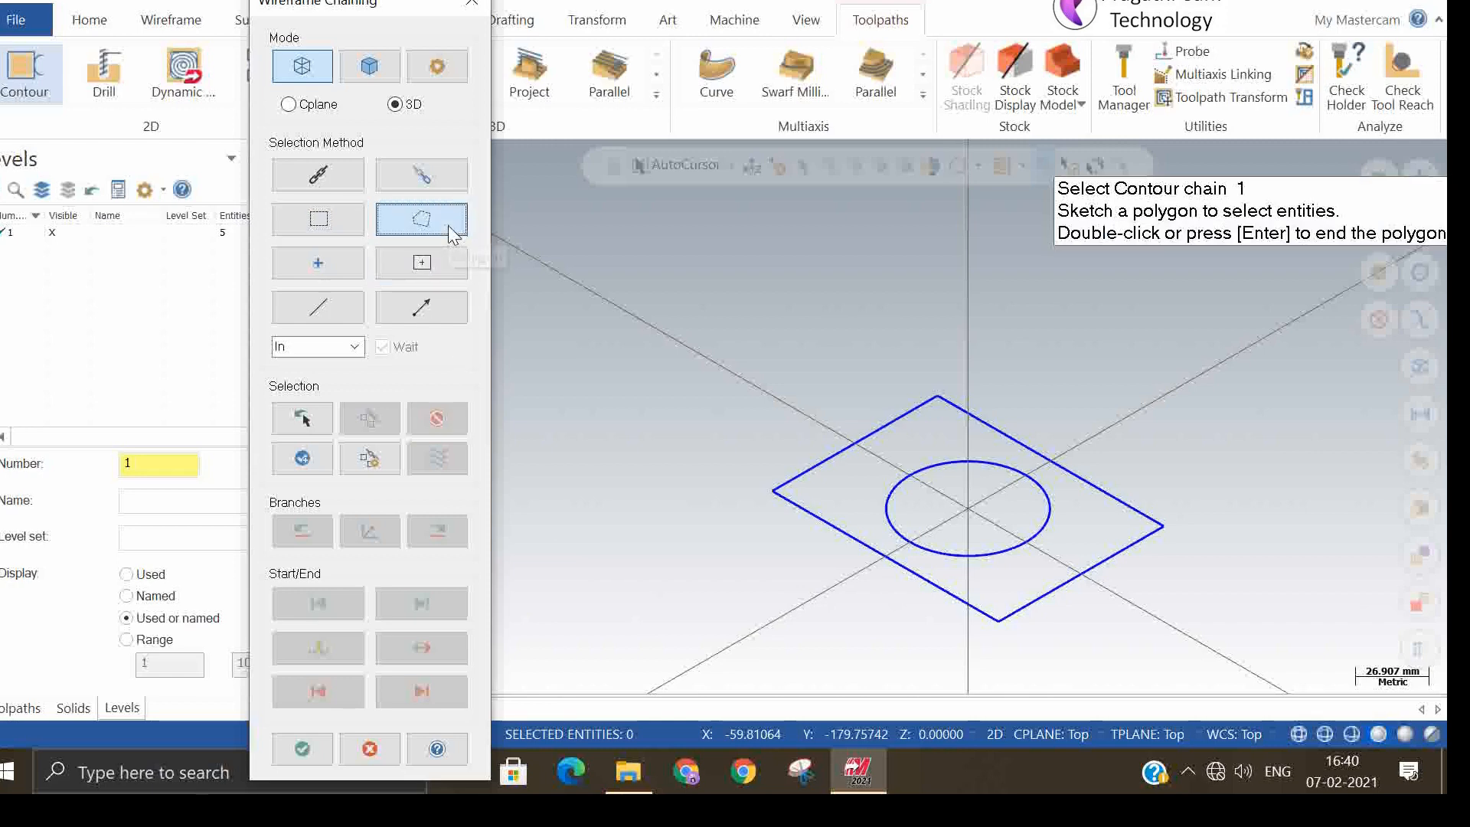
right_click(722, 320)
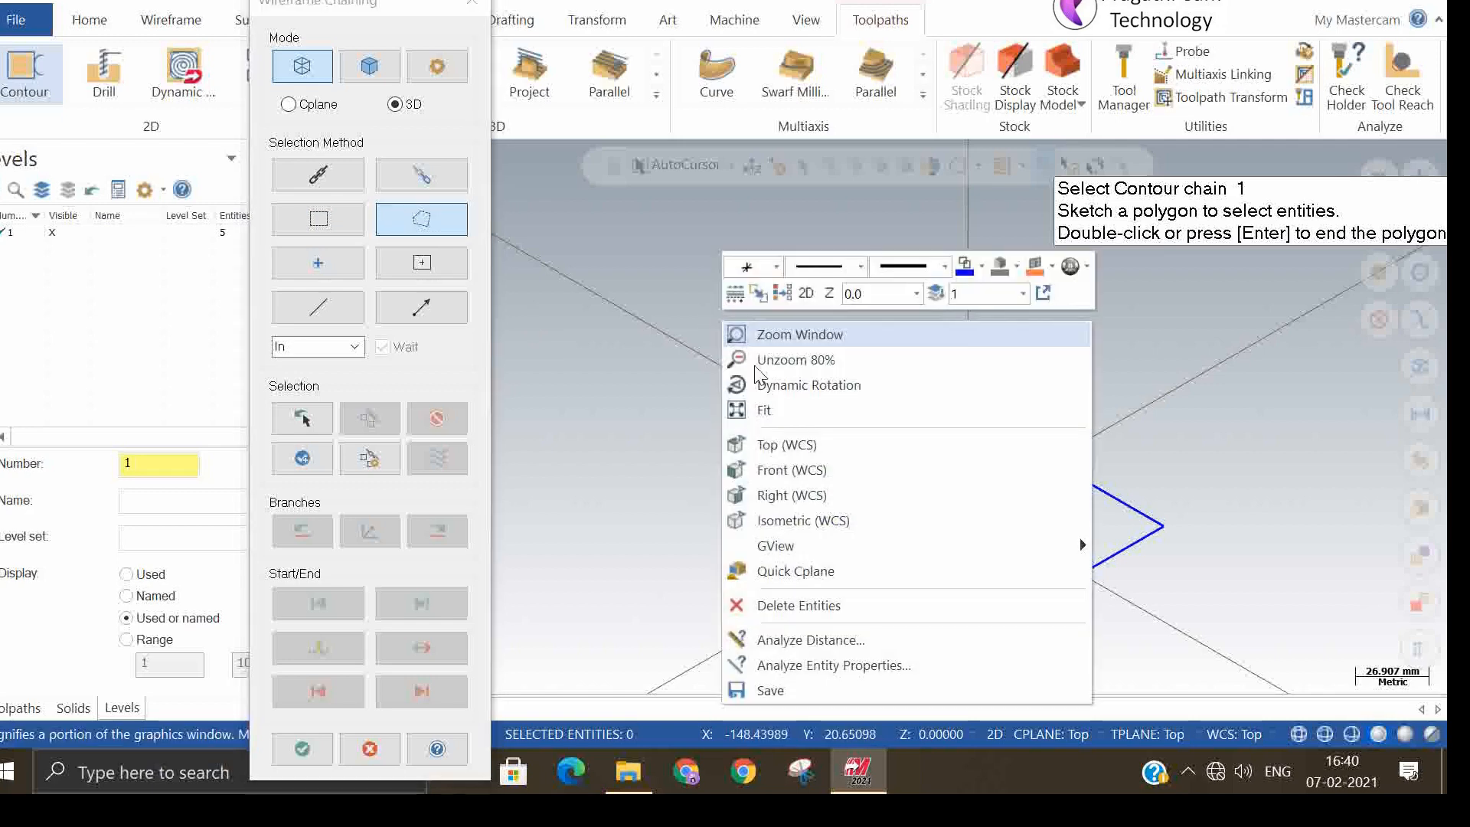
left_click(788, 444)
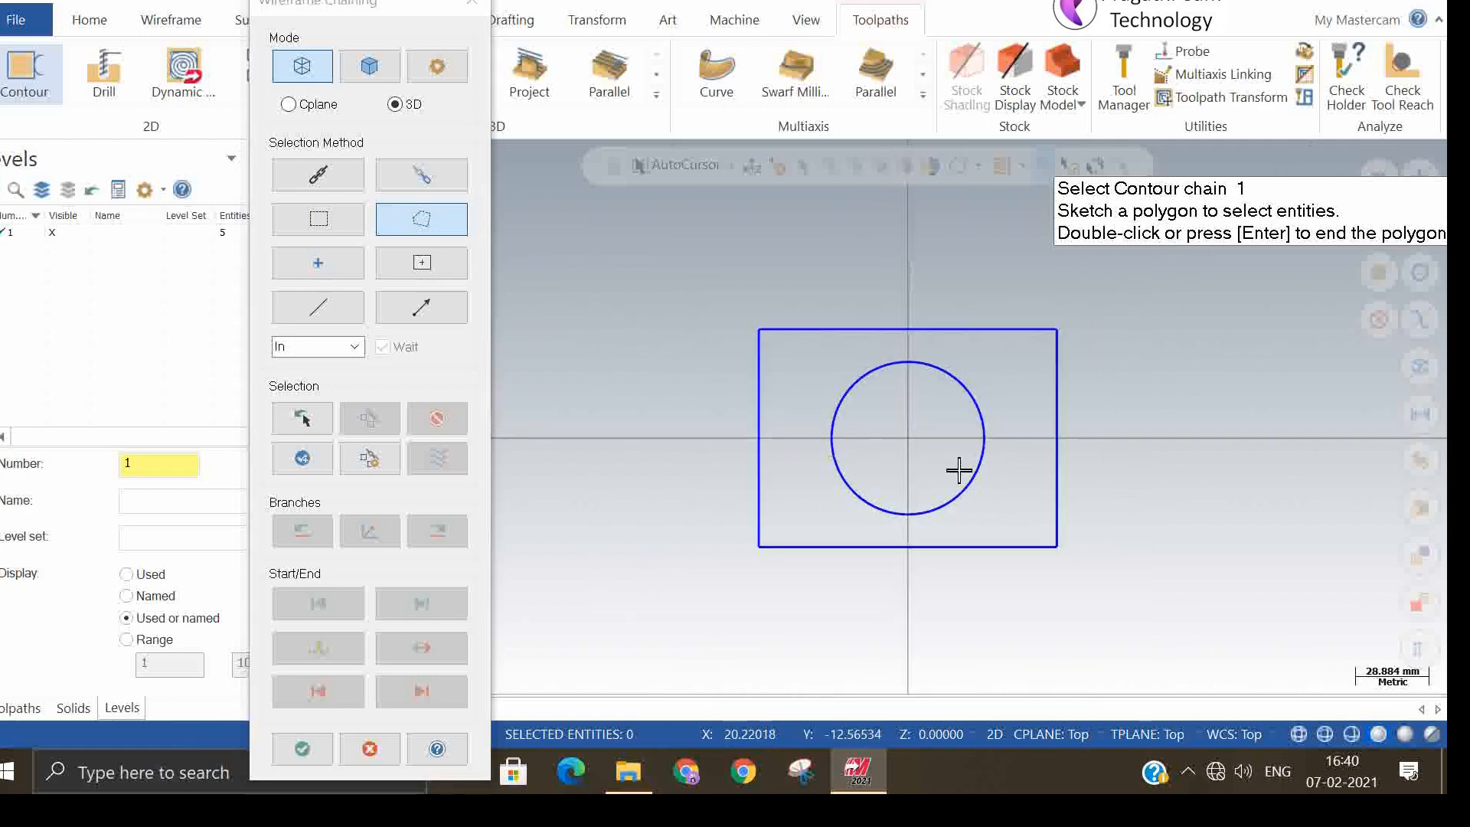
scroll(959, 470, "down", 1)
left_click(703, 327)
left_click(738, 605)
left_click(1120, 663)
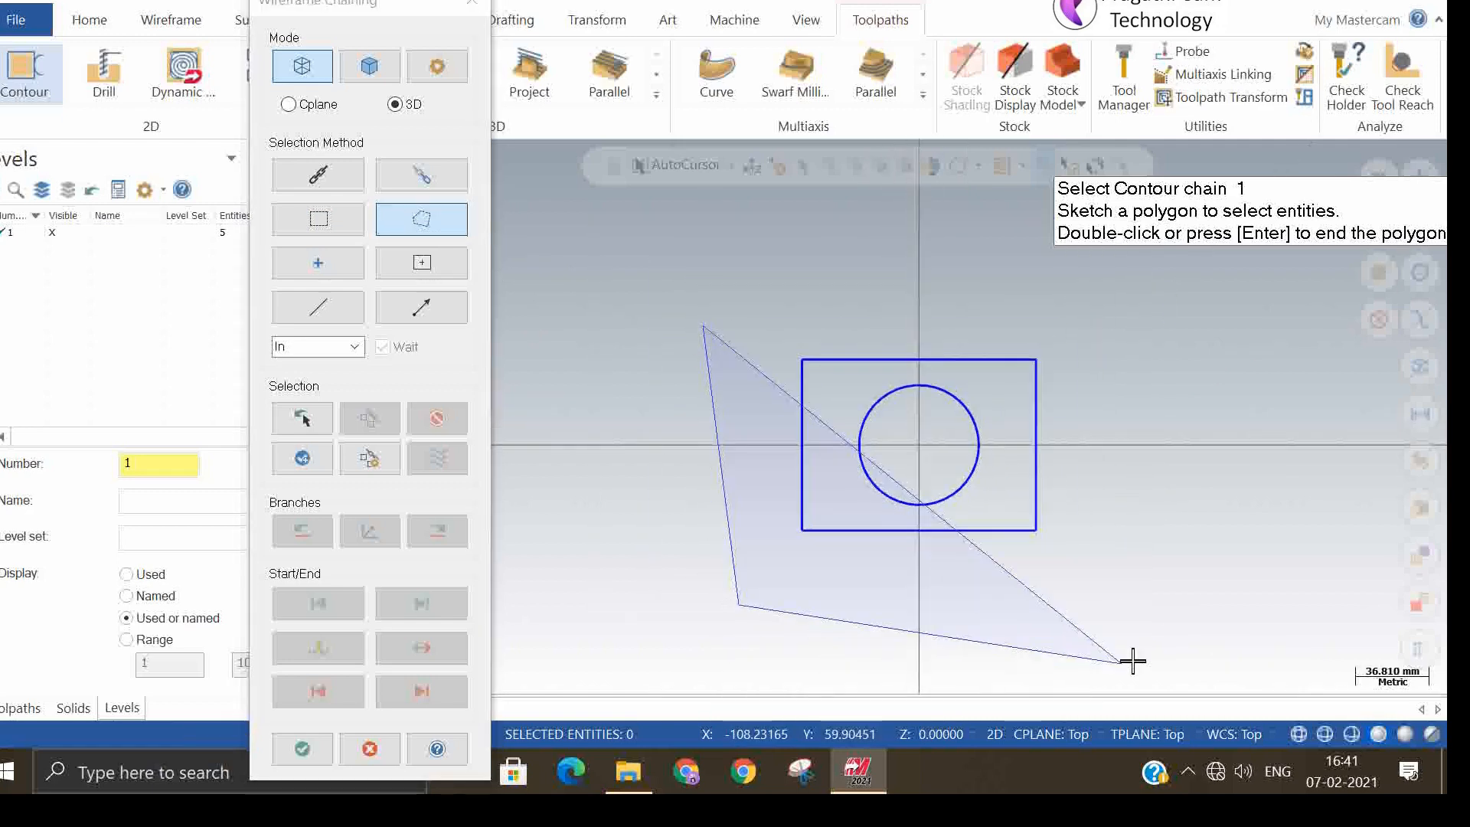
left_click(1107, 303)
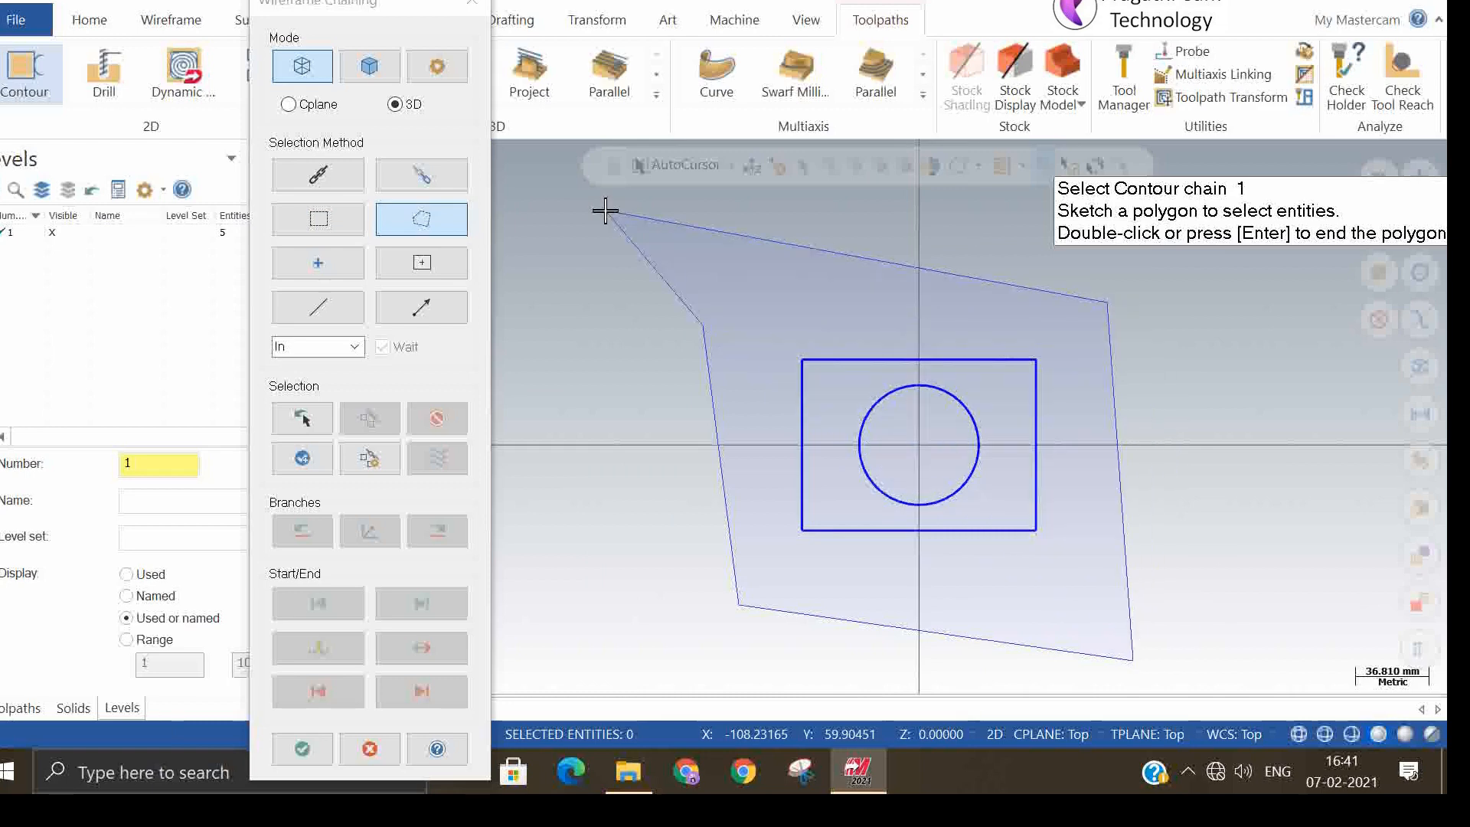
- Cancel the unfinished polygon chaining and keep the Contour operation
left_click(438, 226)
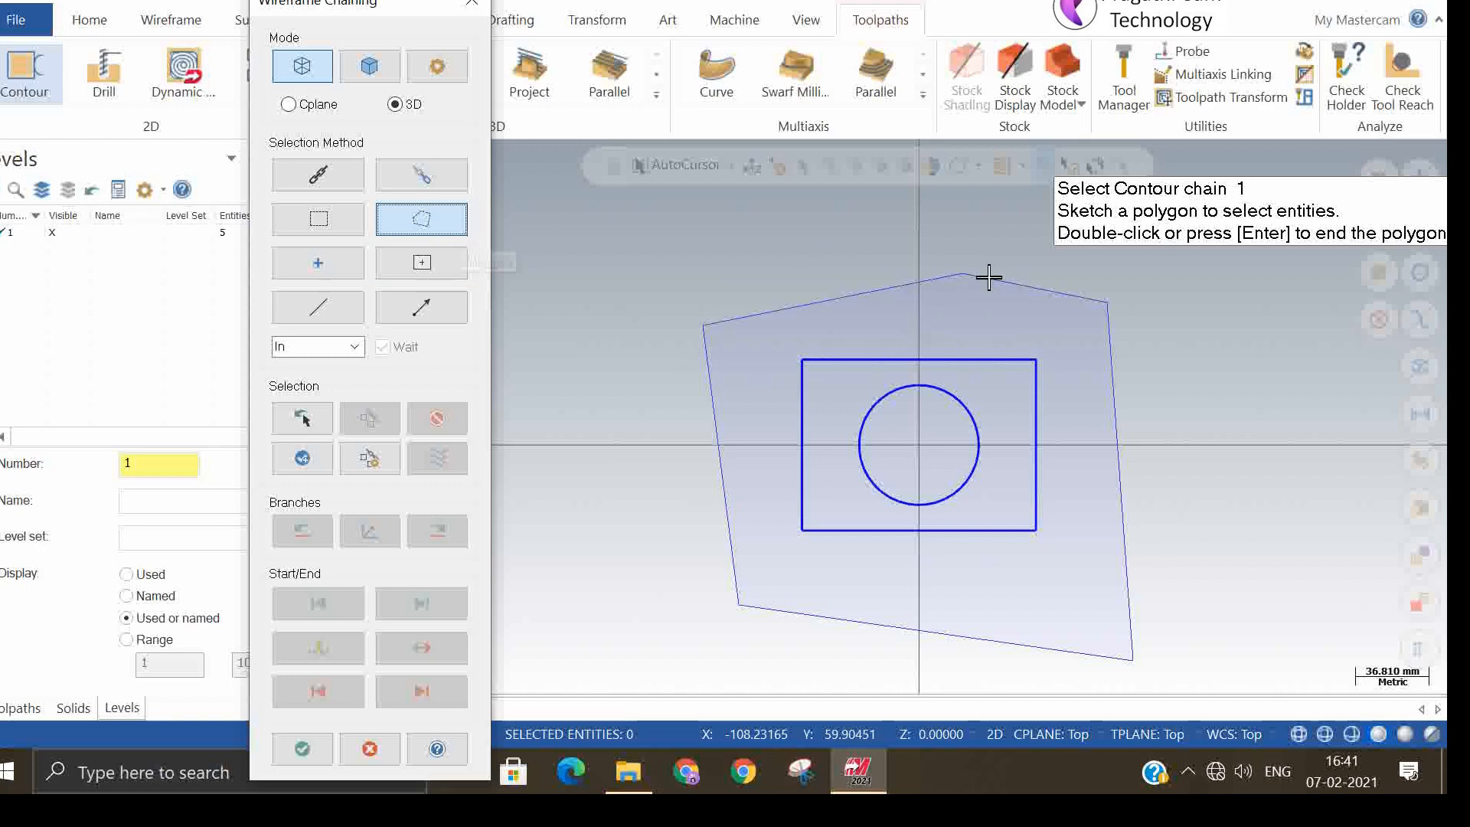
key("Tab")
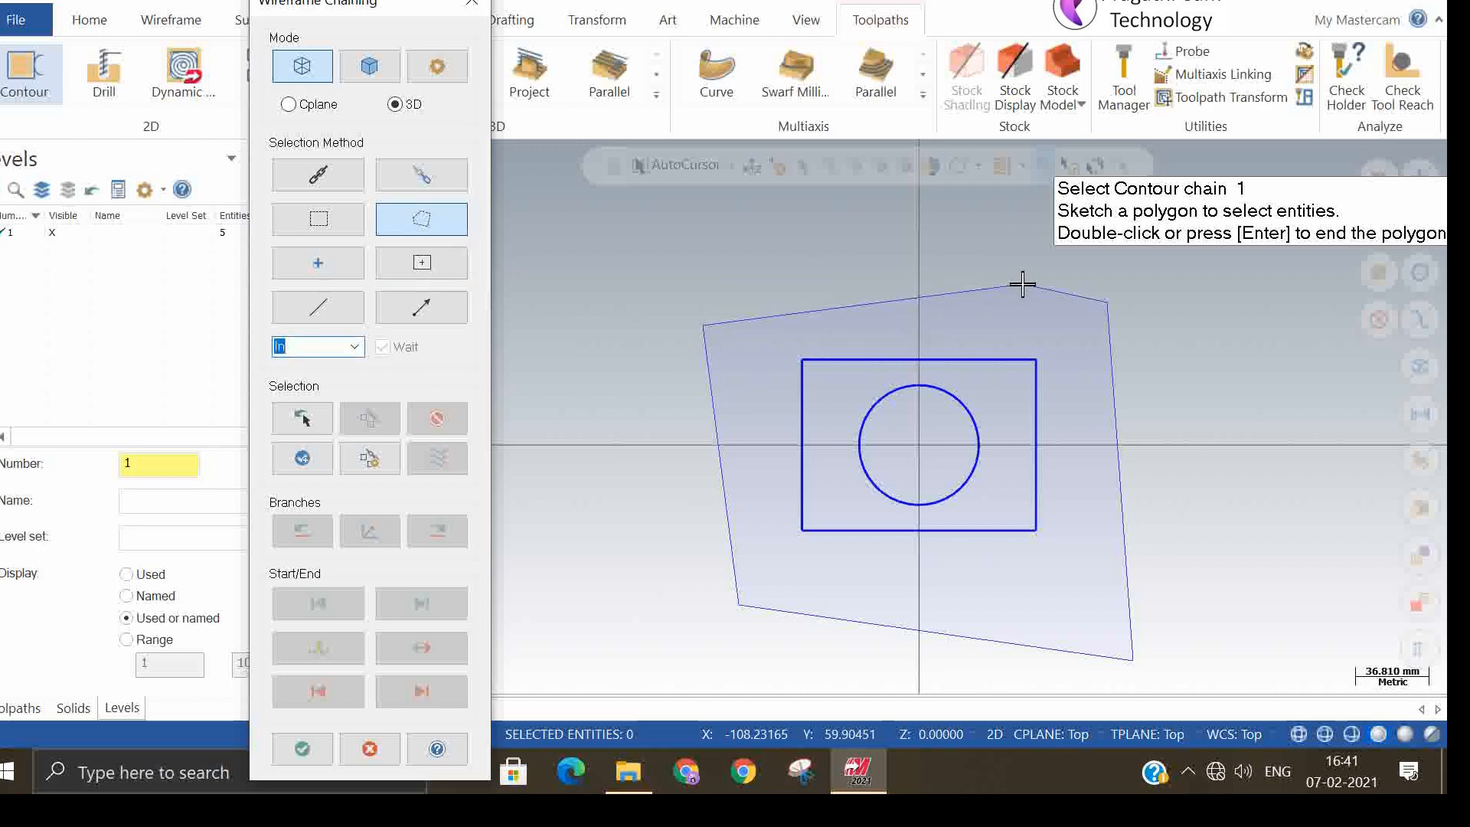
key("Escape")
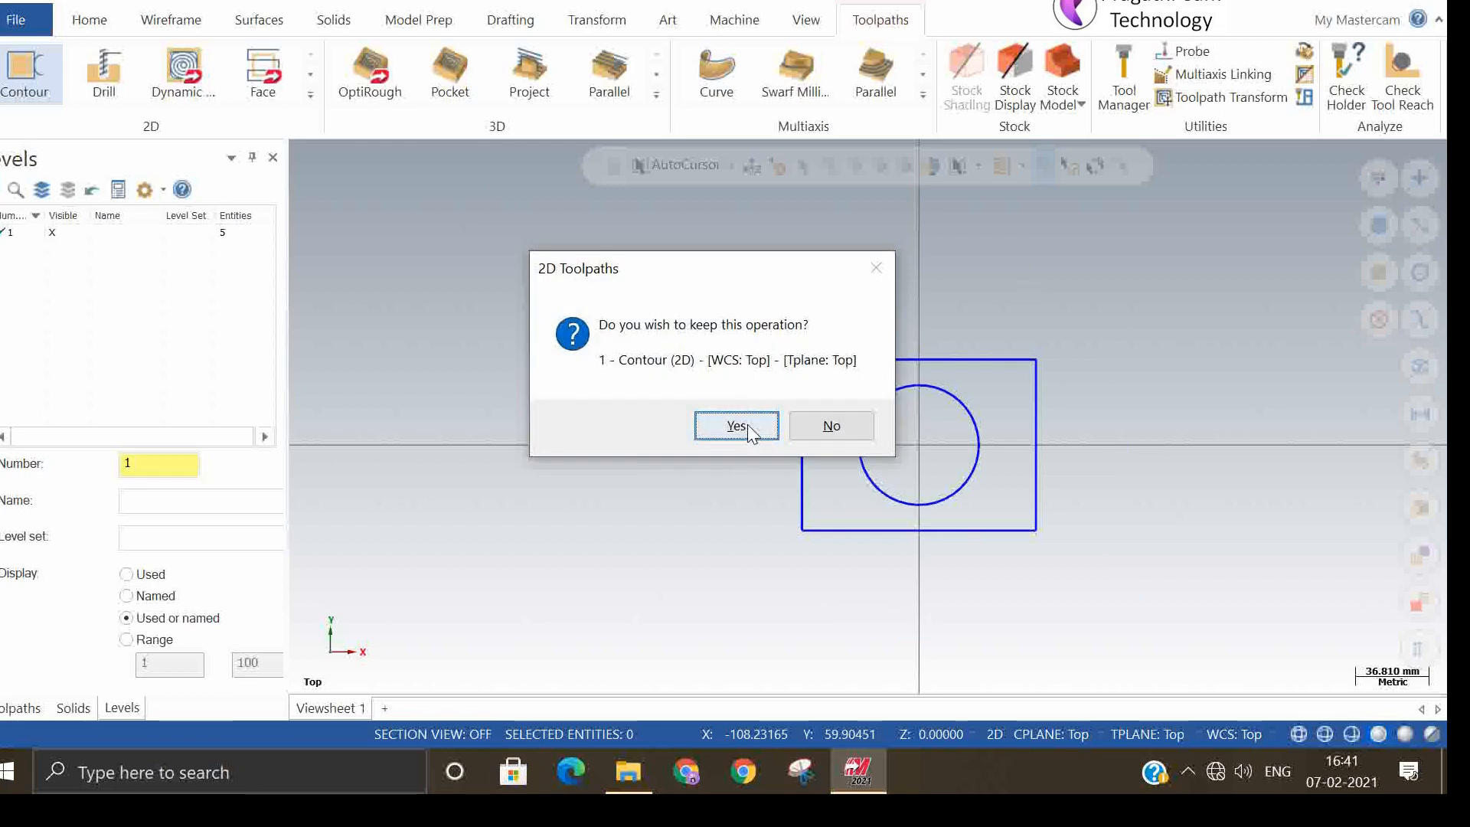
left_click(745, 418)
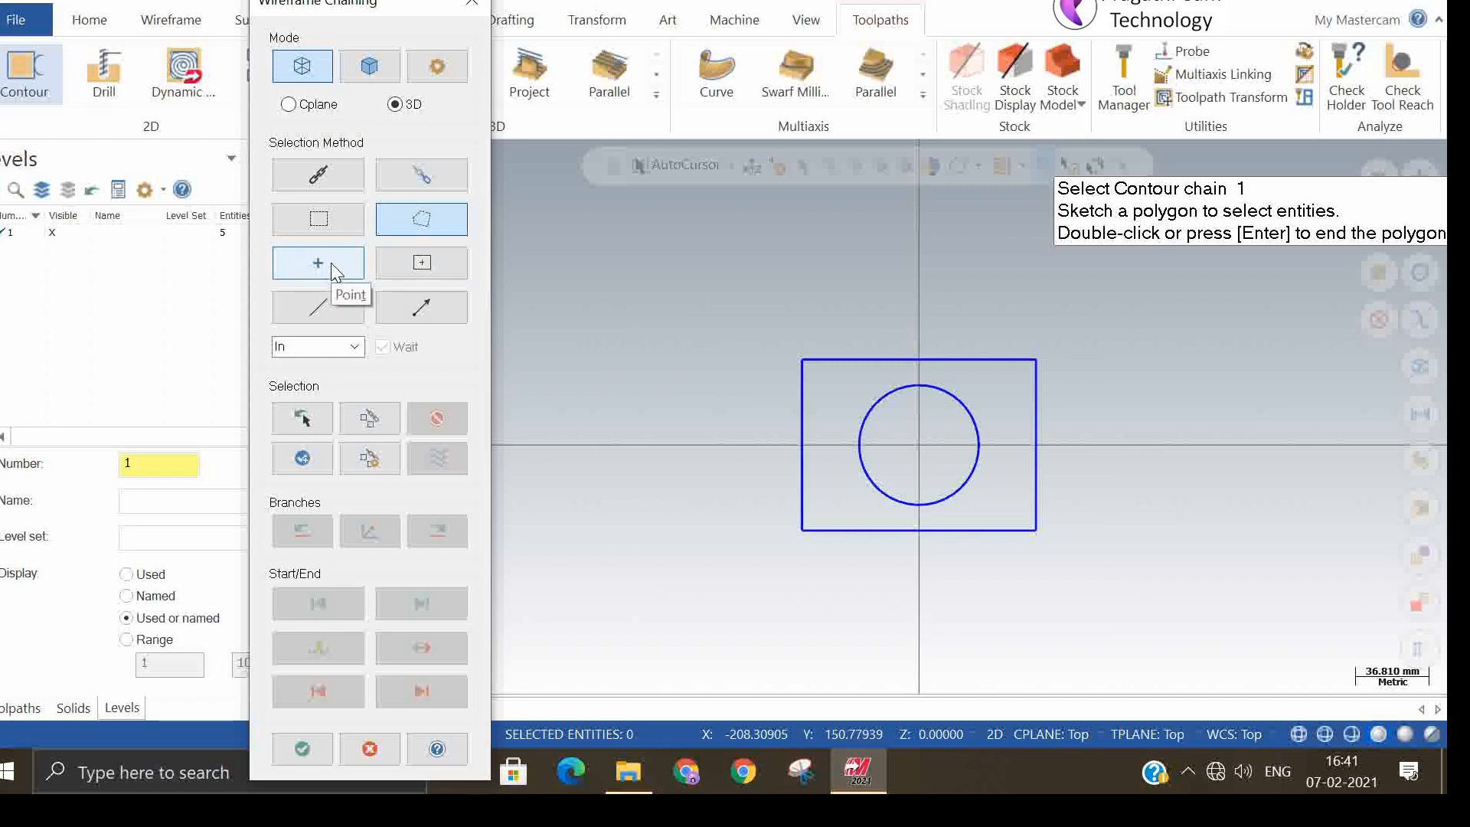
- Use Area chaining inside the circle and between the circle and rectangle, then unselect all the resulting chains
left_click(422, 263)
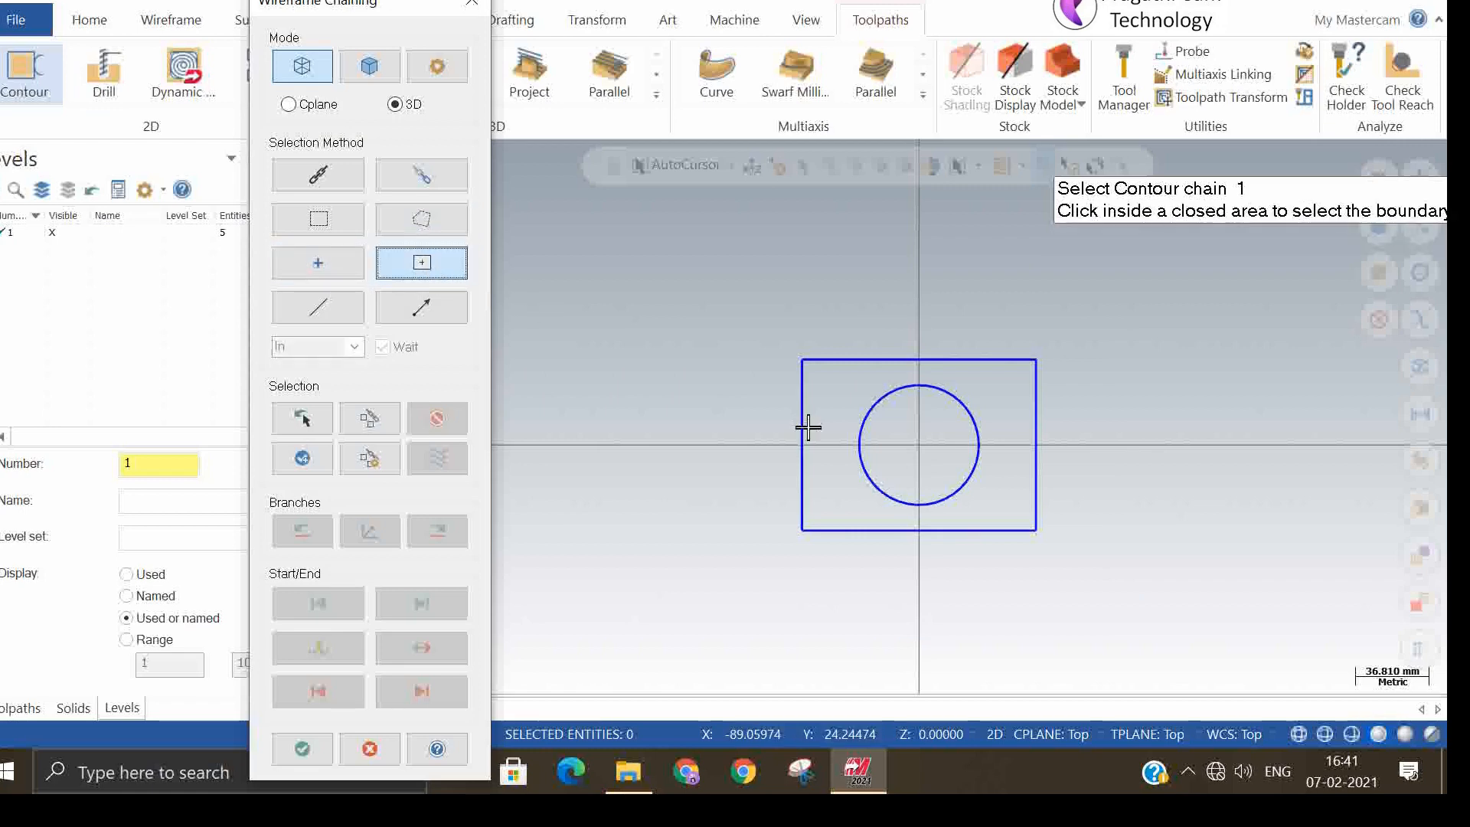
left_click(921, 464)
left_click(1010, 461)
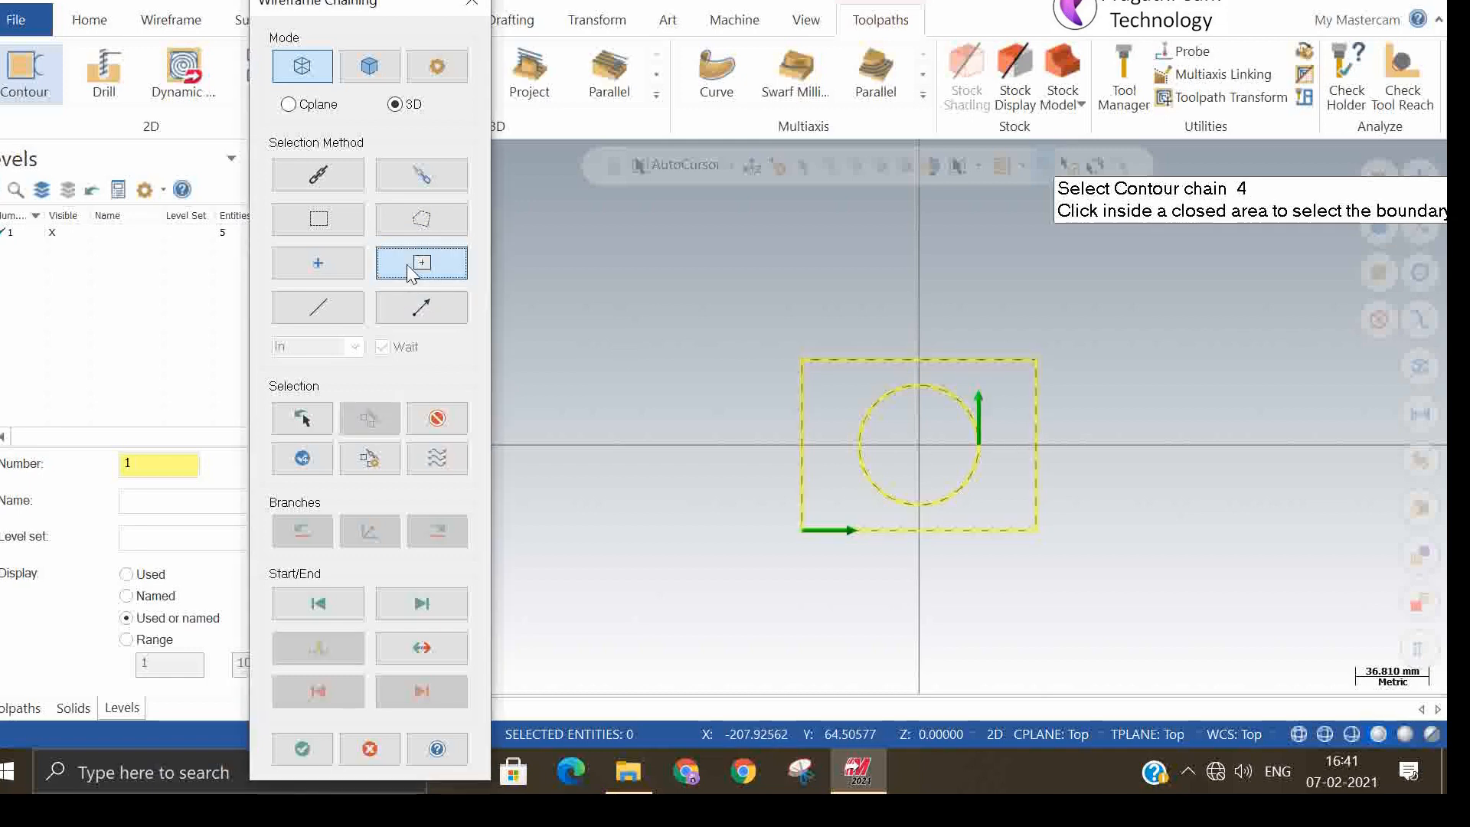
left_click(452, 422)
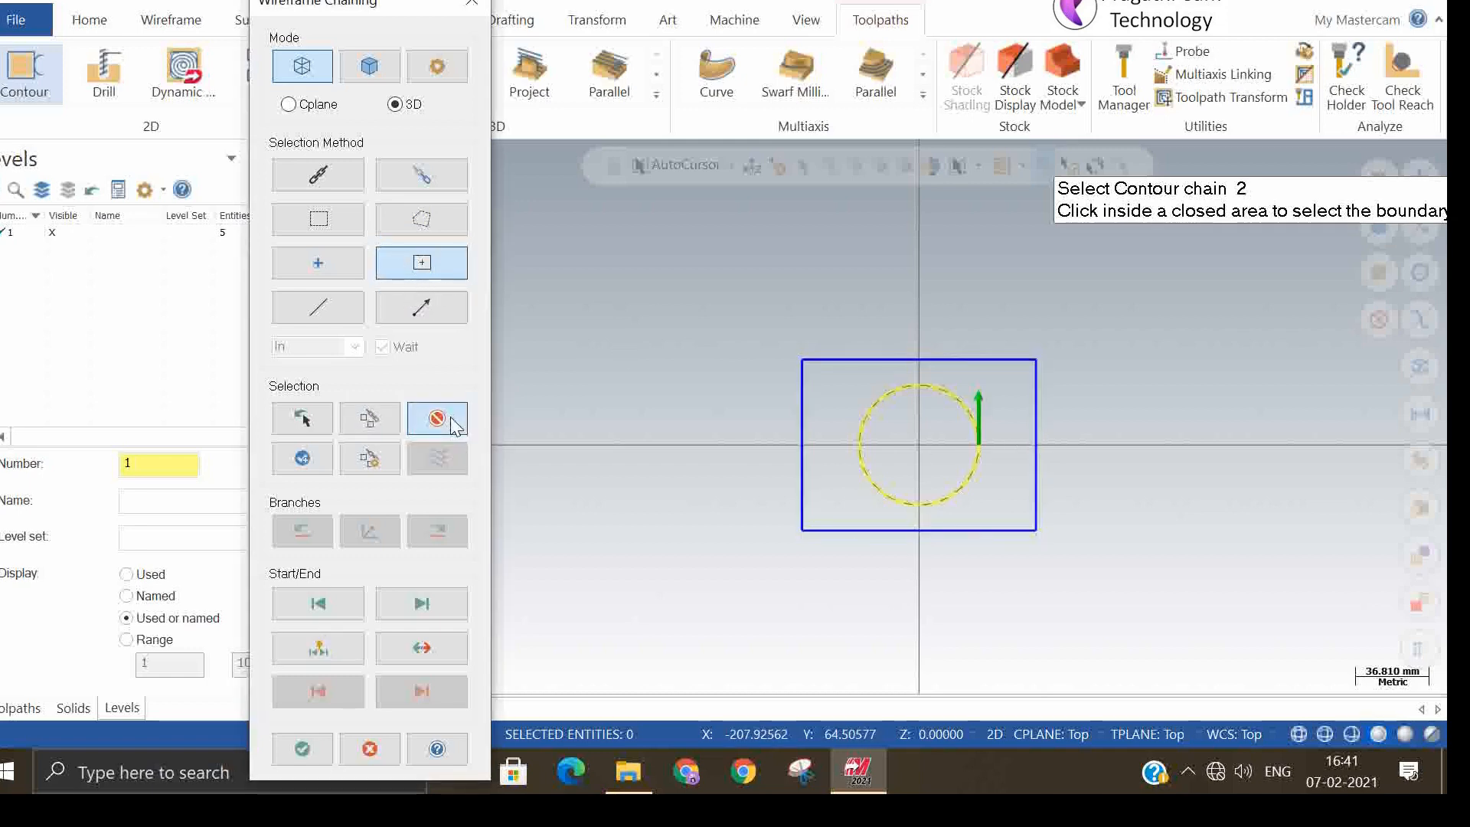
left_click(450, 418)
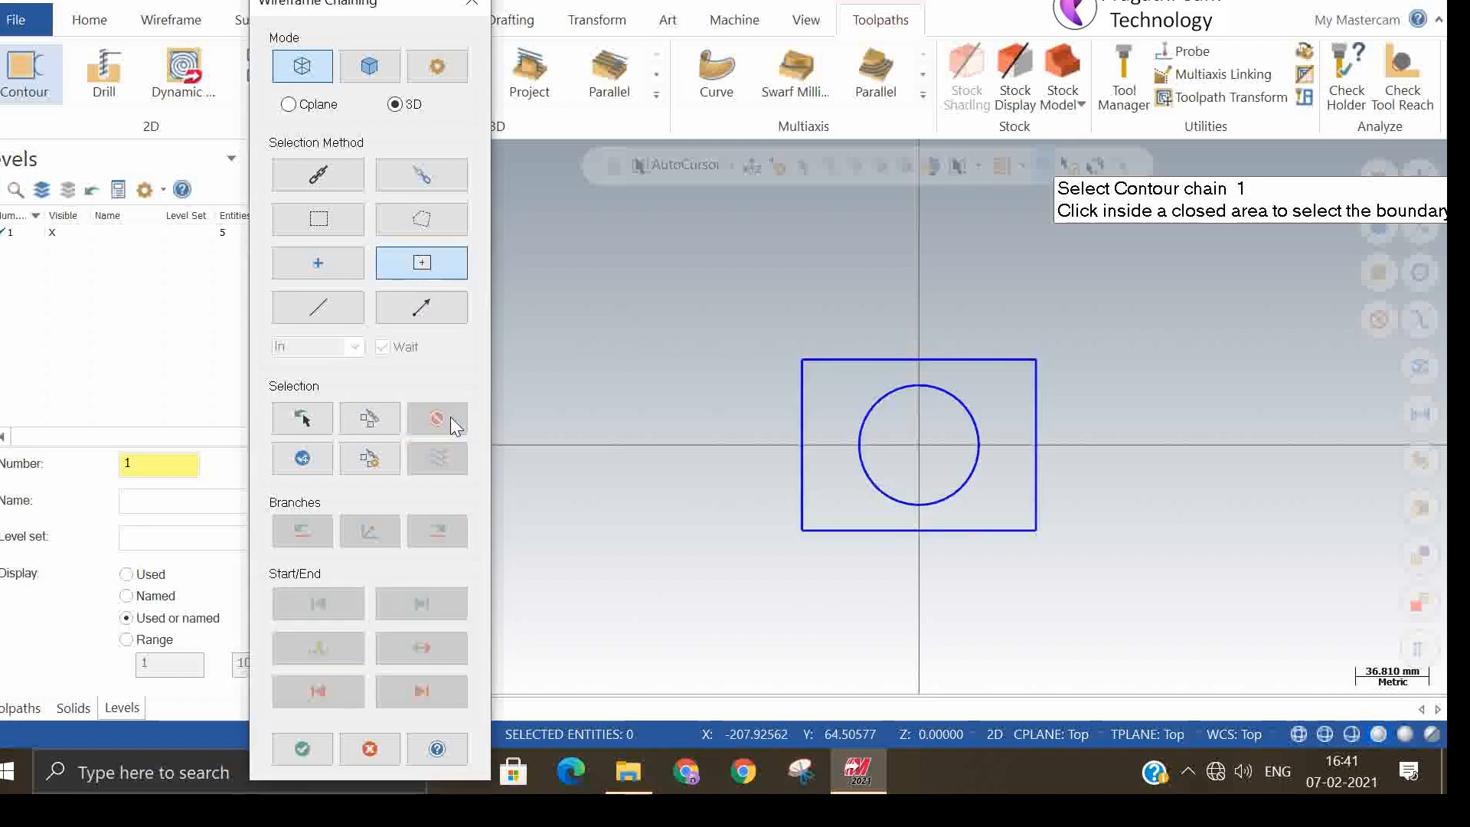
- Use Single chaining to select the rectangle's left and back sides as separate chains
left_click(337, 317)
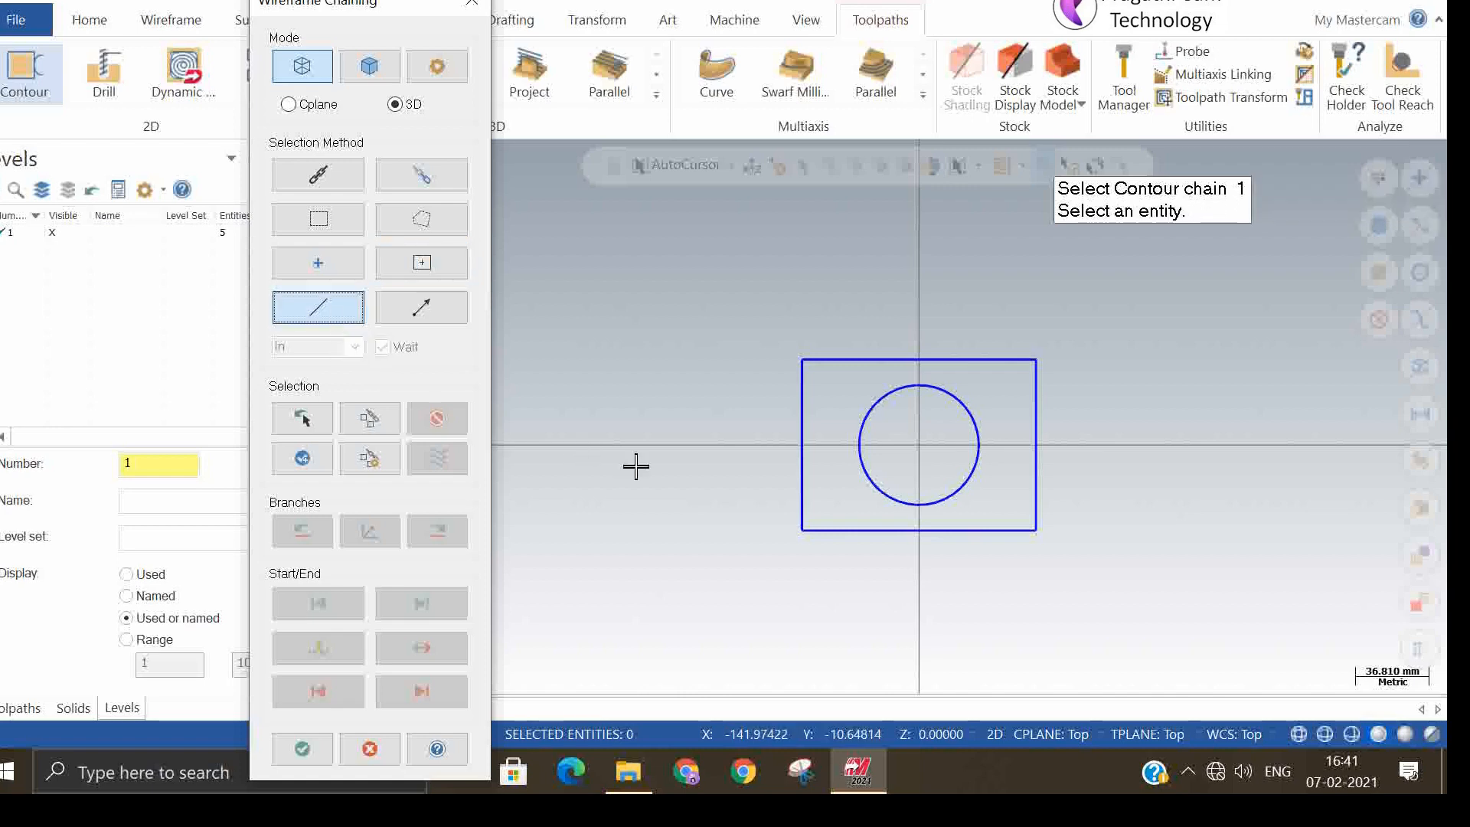
left_click(798, 458)
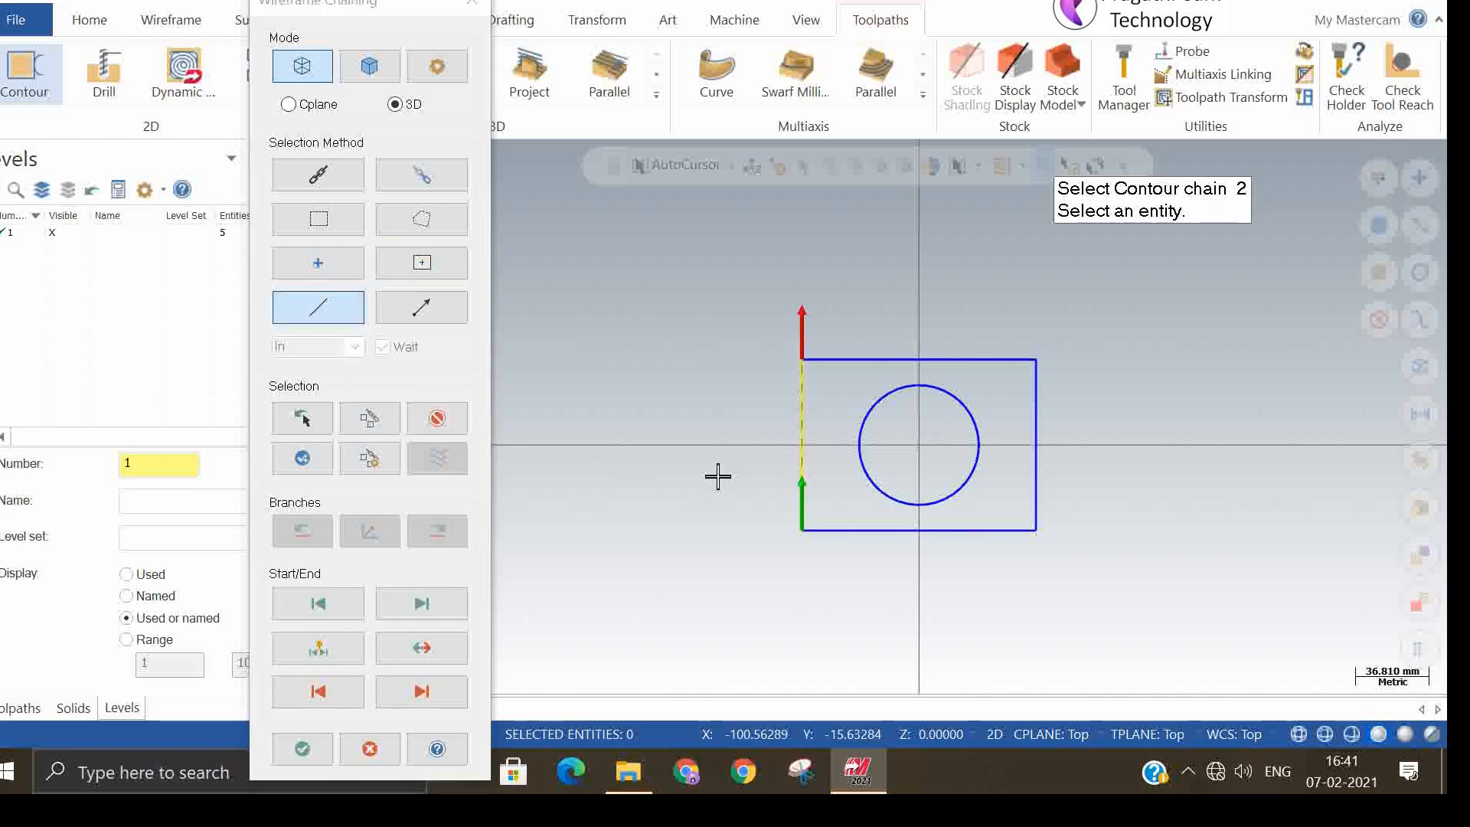
left_click(845, 360)
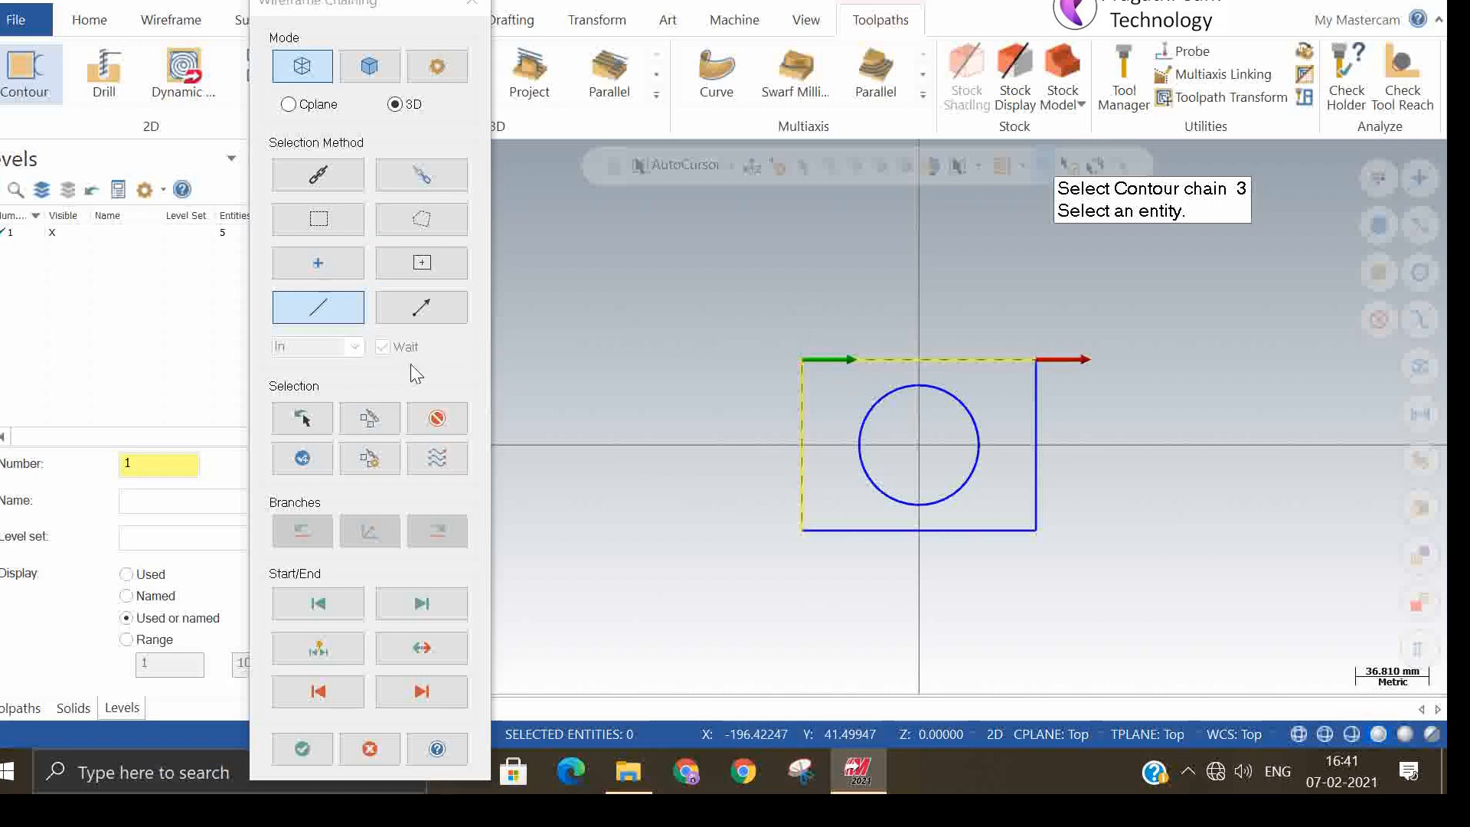
- Try Vector chaining with lines sketched across the circle and rectangle, then cancel chaining and discard the Contour operation
left_click(421, 307)
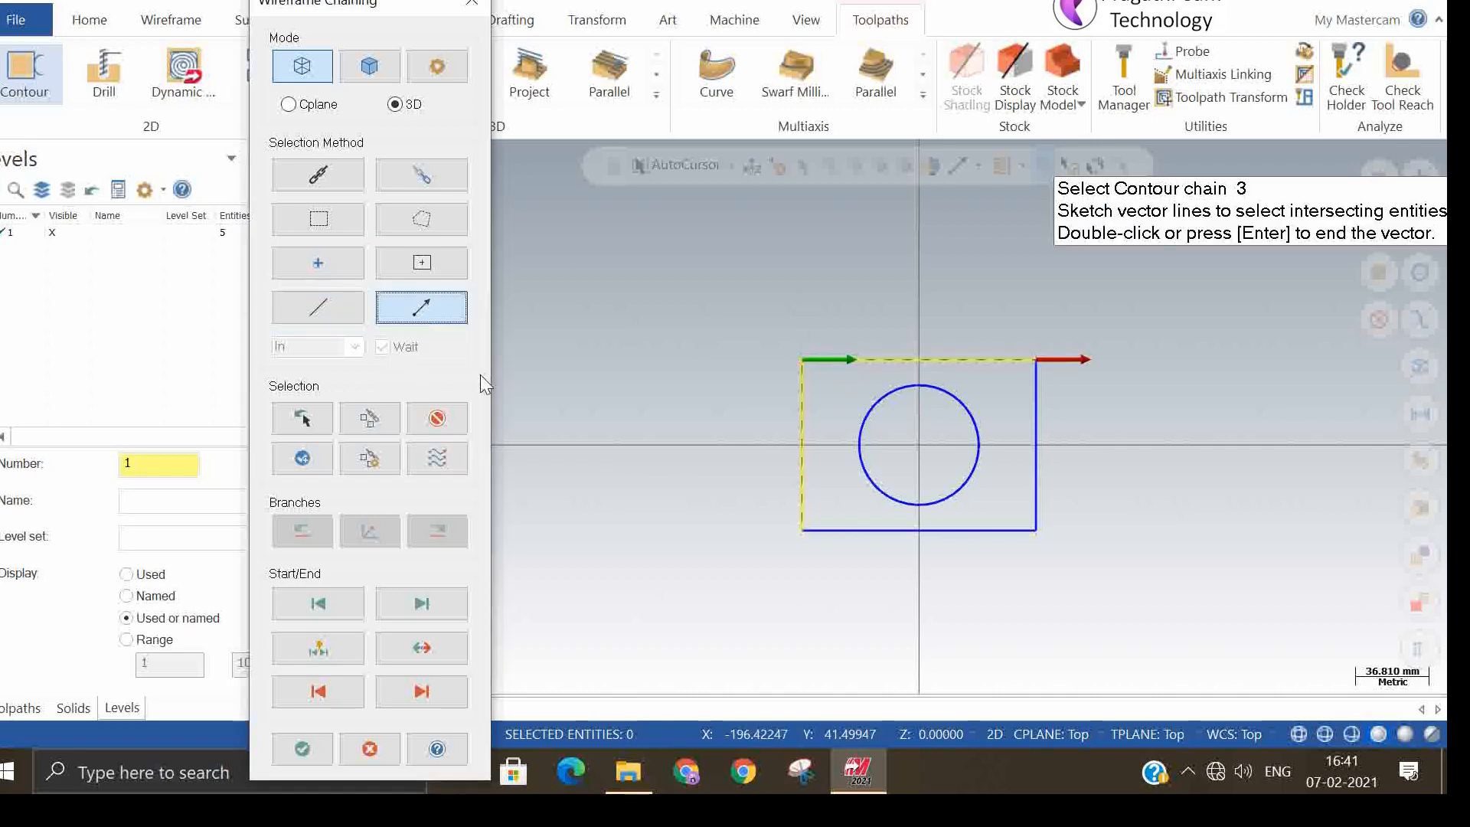
left_click(827, 529)
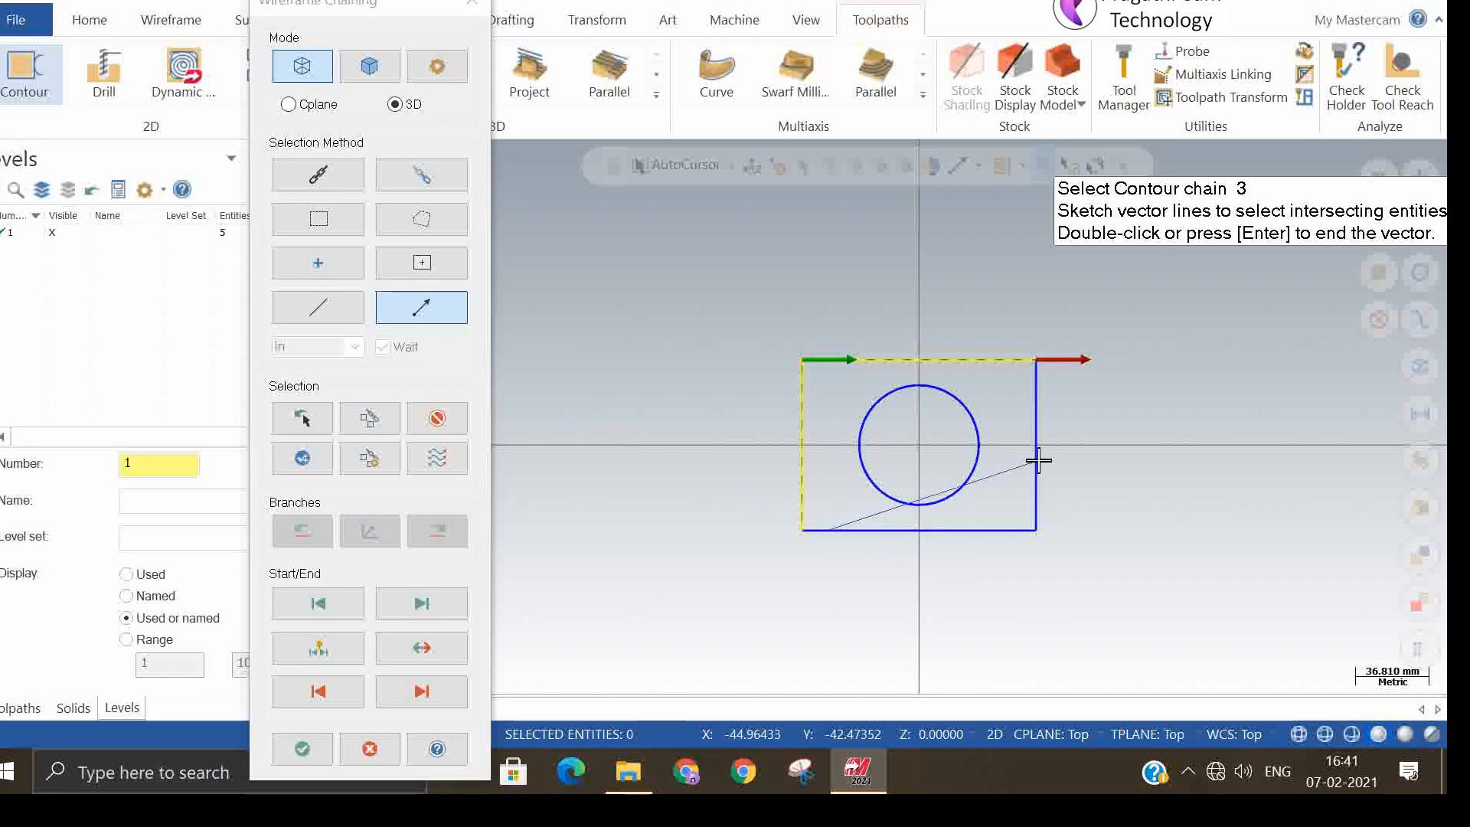
left_click(1062, 452)
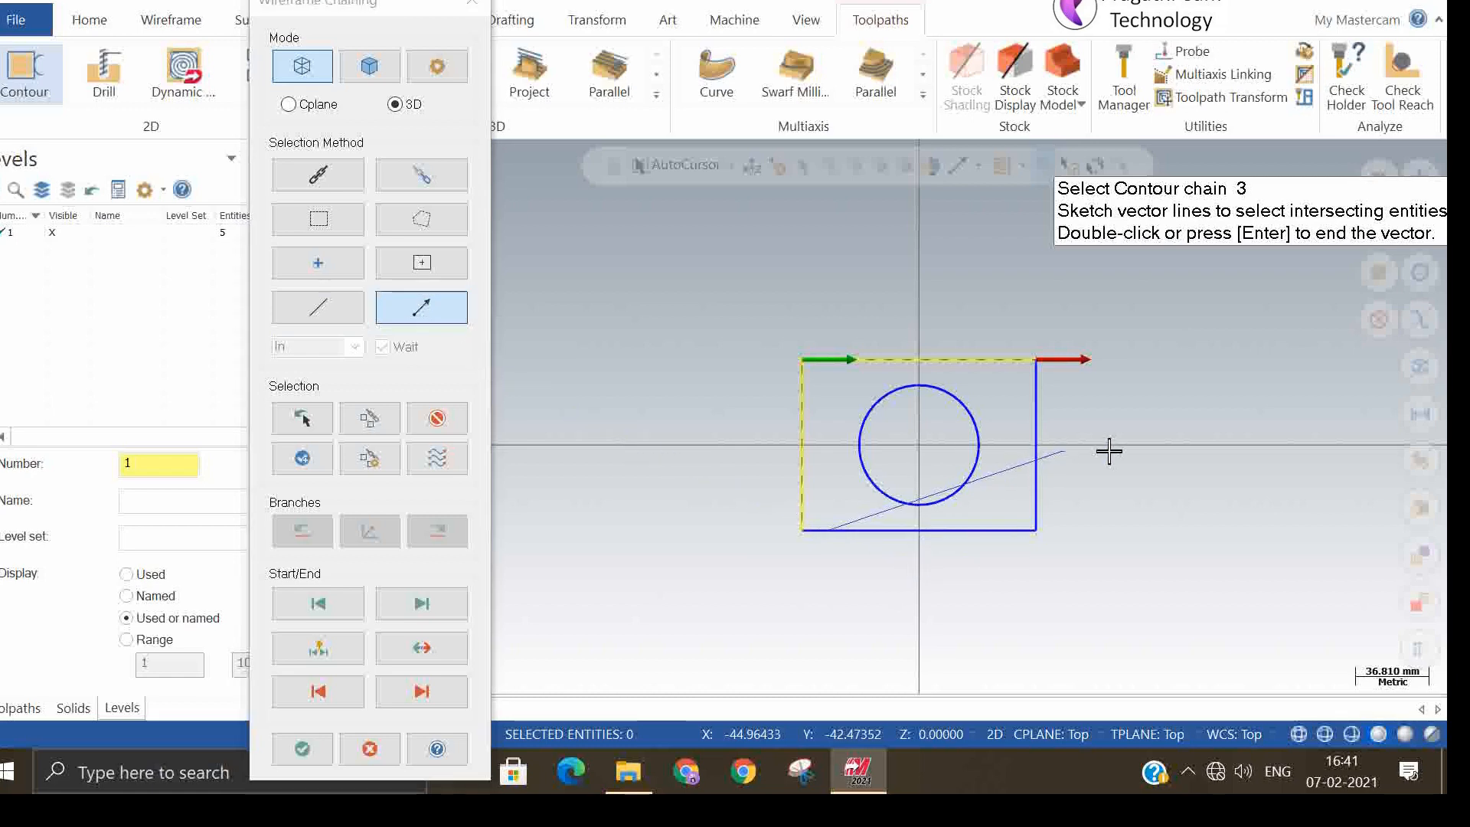
left_click(1099, 577)
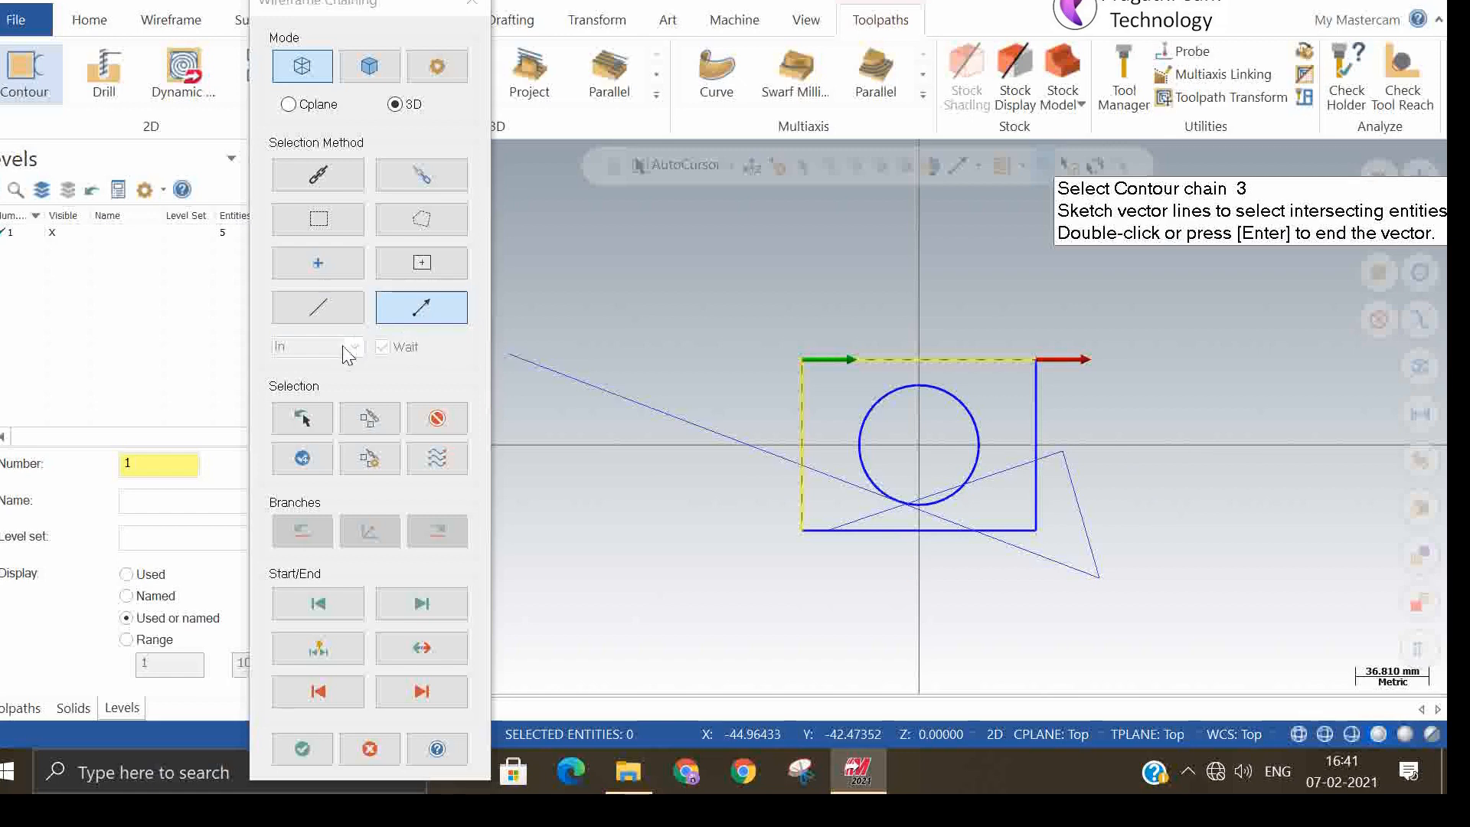
key("Escape")
key("Escape")
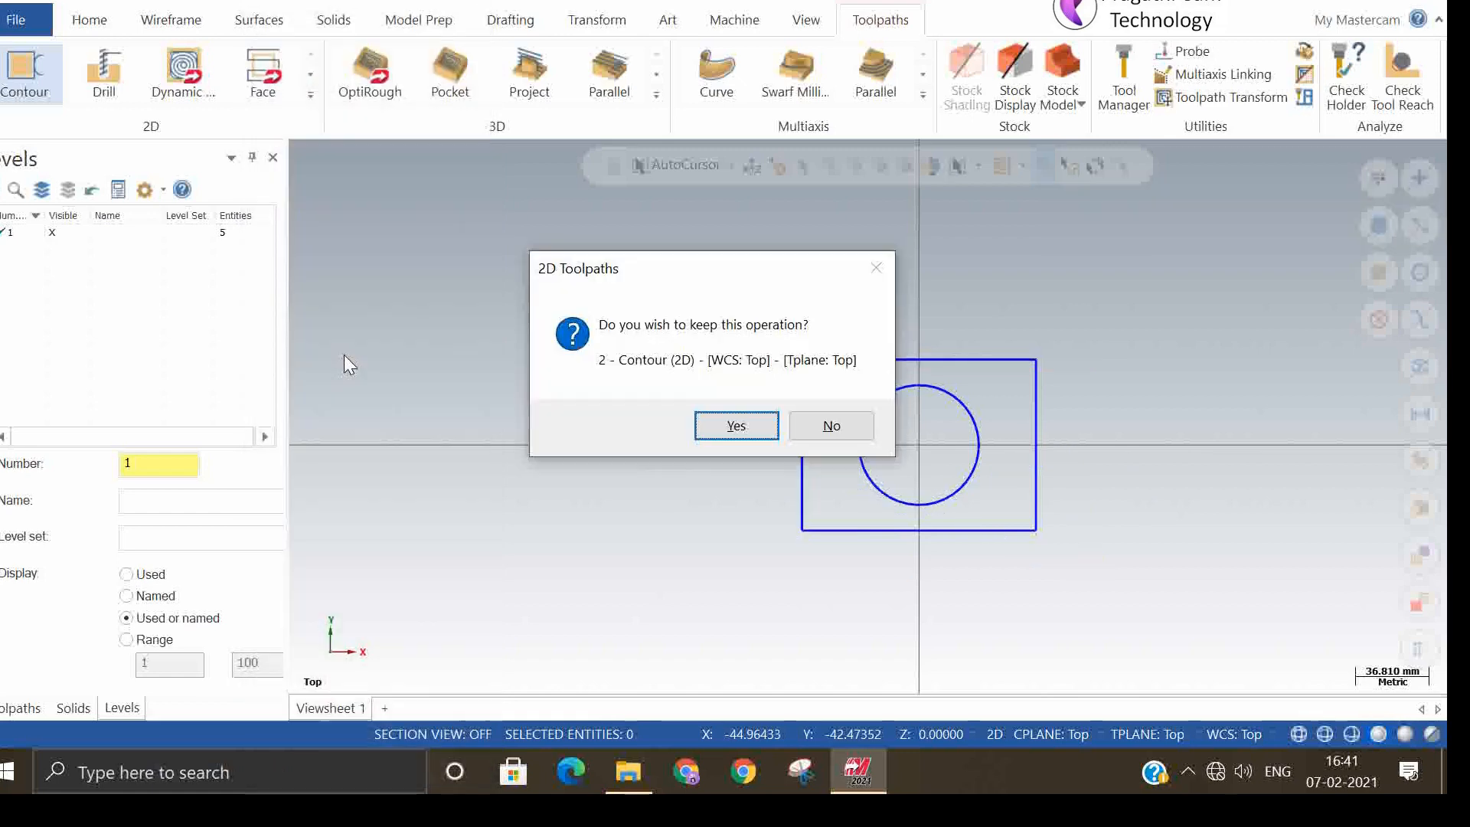
left_click(825, 421)
- Restart the Contour toolpath, Vector-chain the rectangle and circle with lines crossing both, and unselect the chains
left_click(15, 95)
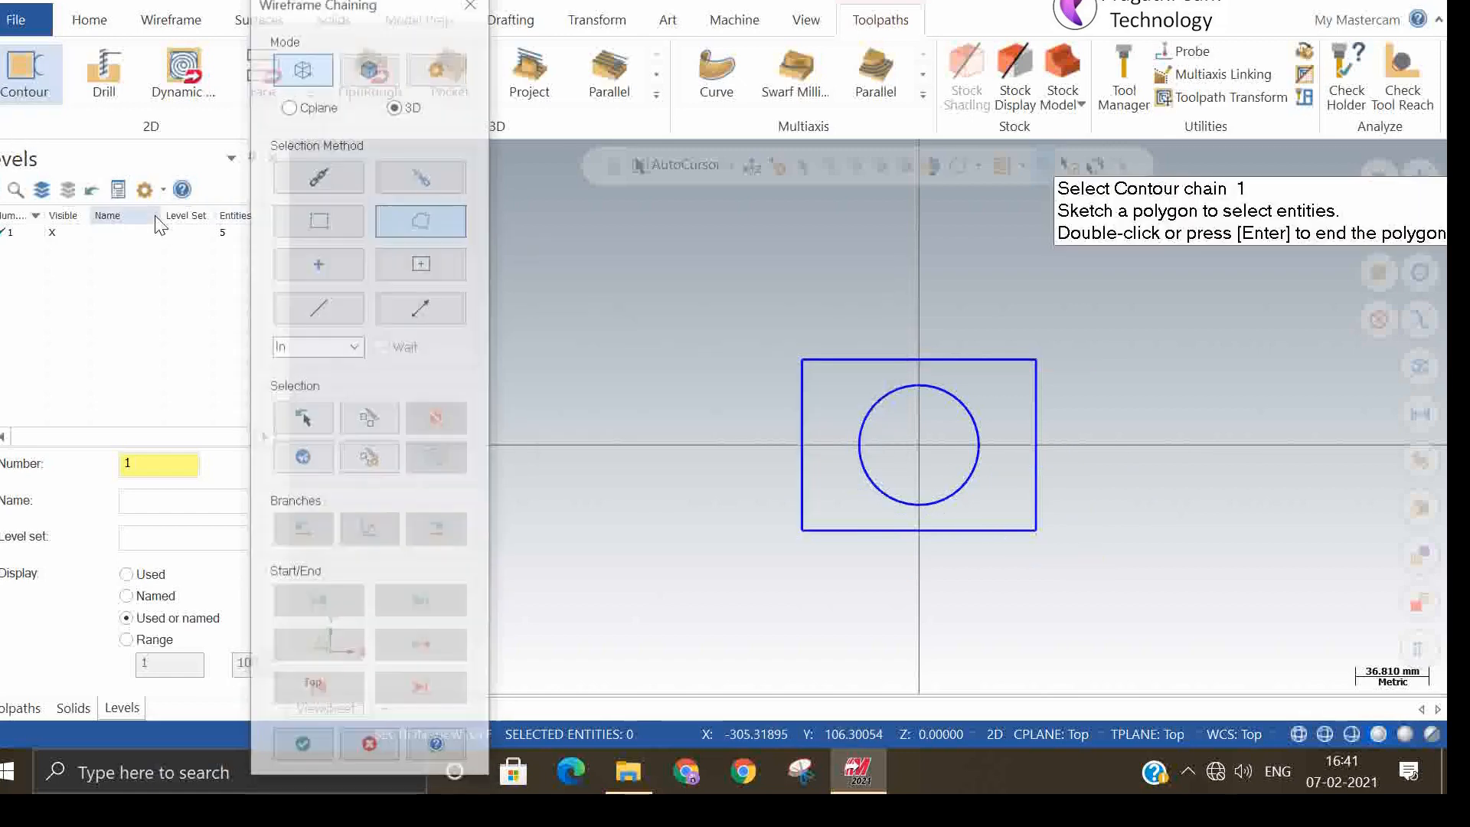
left_click(423, 307)
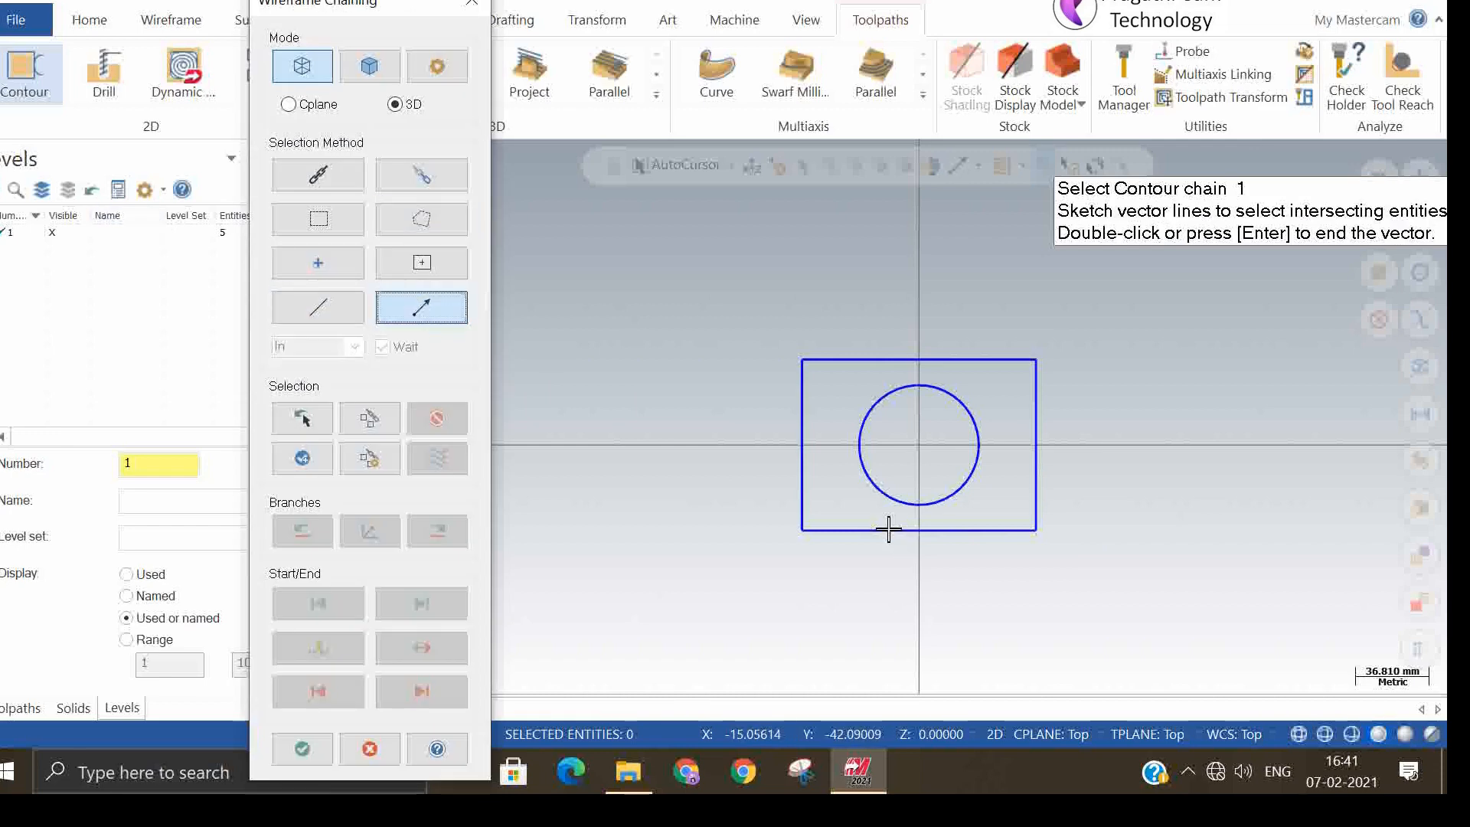
left_click(888, 528)
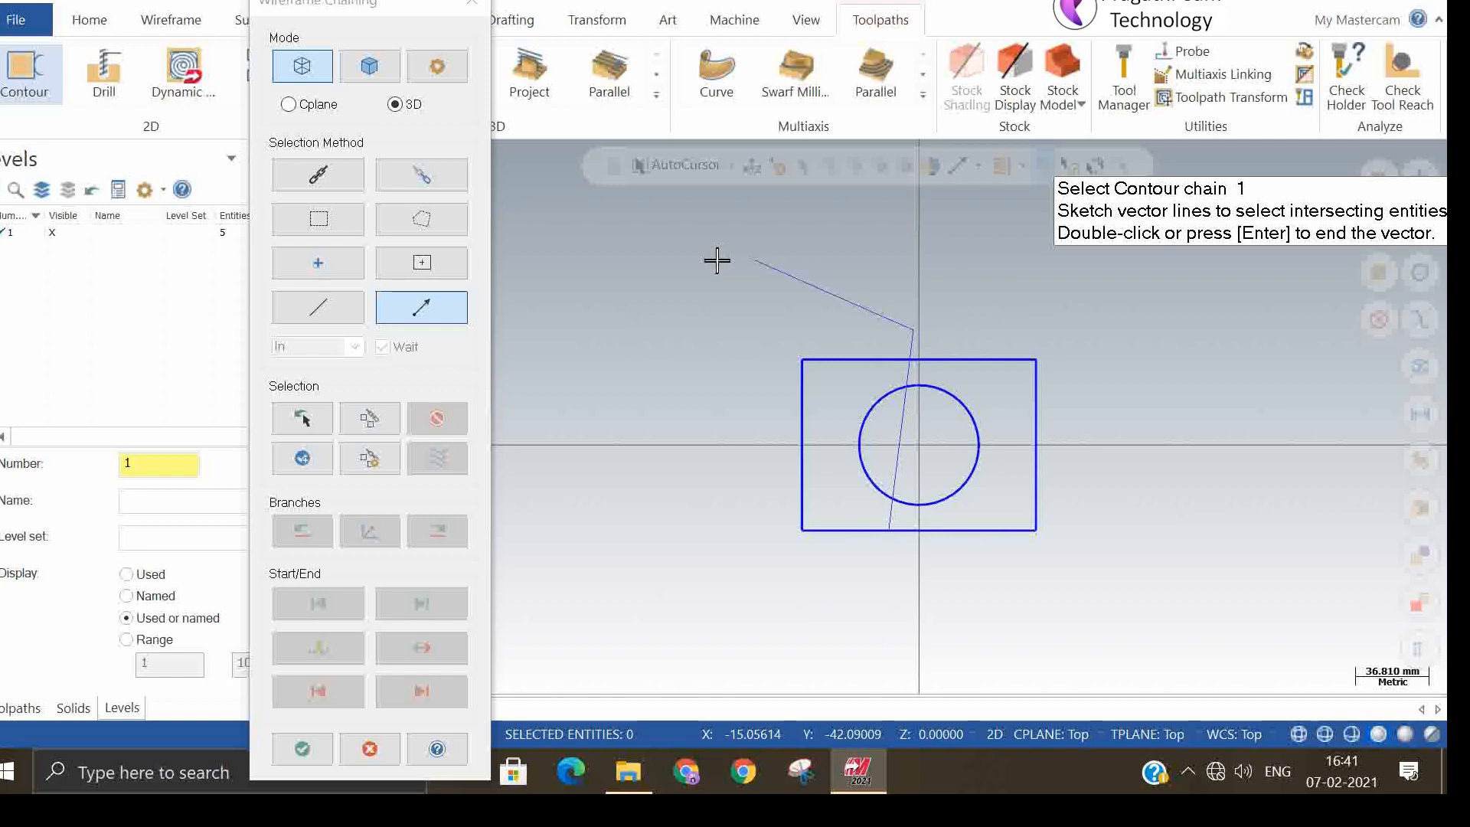
double_click(575, 319)
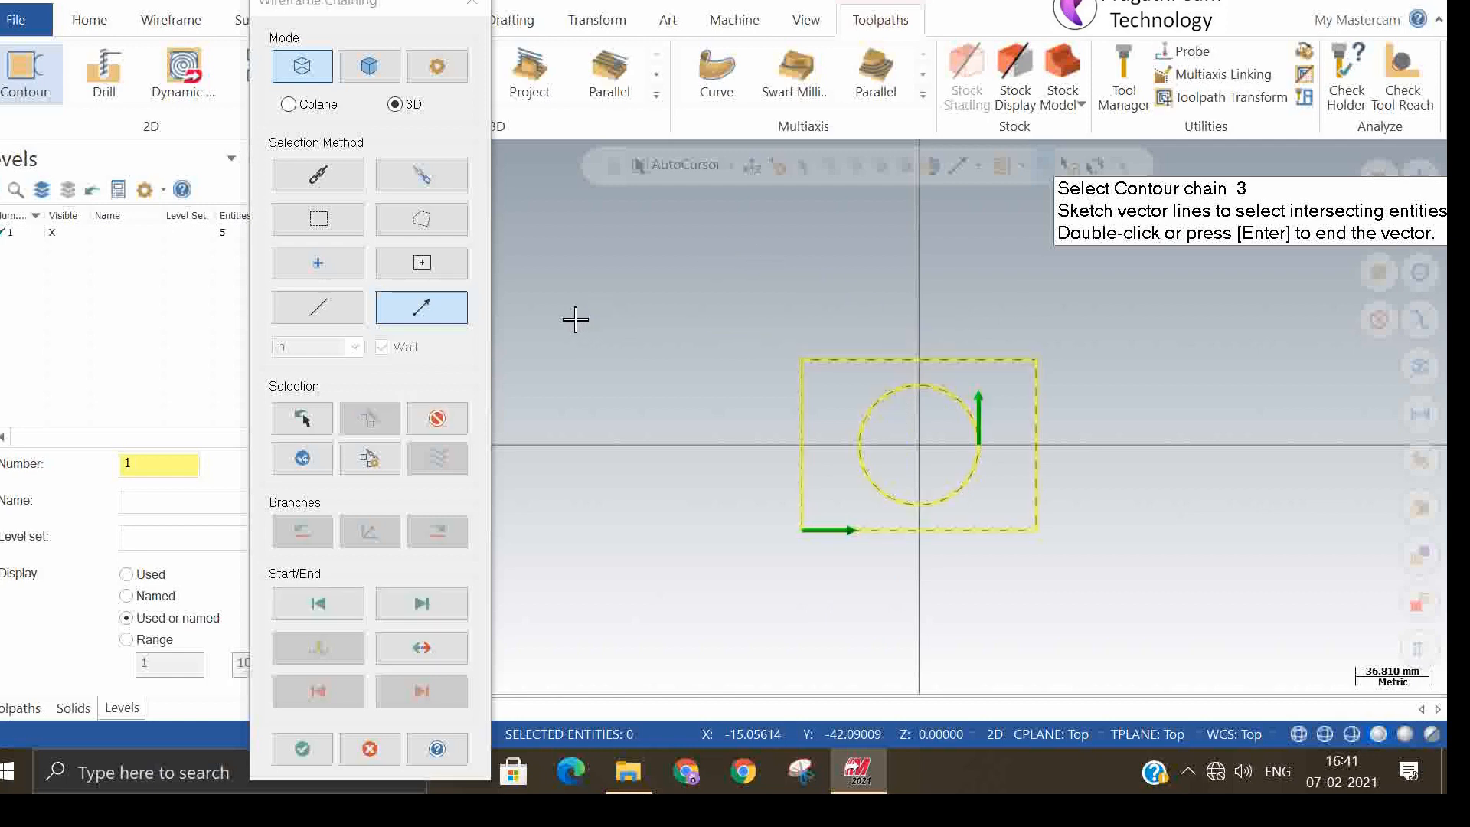
left_click(436, 425)
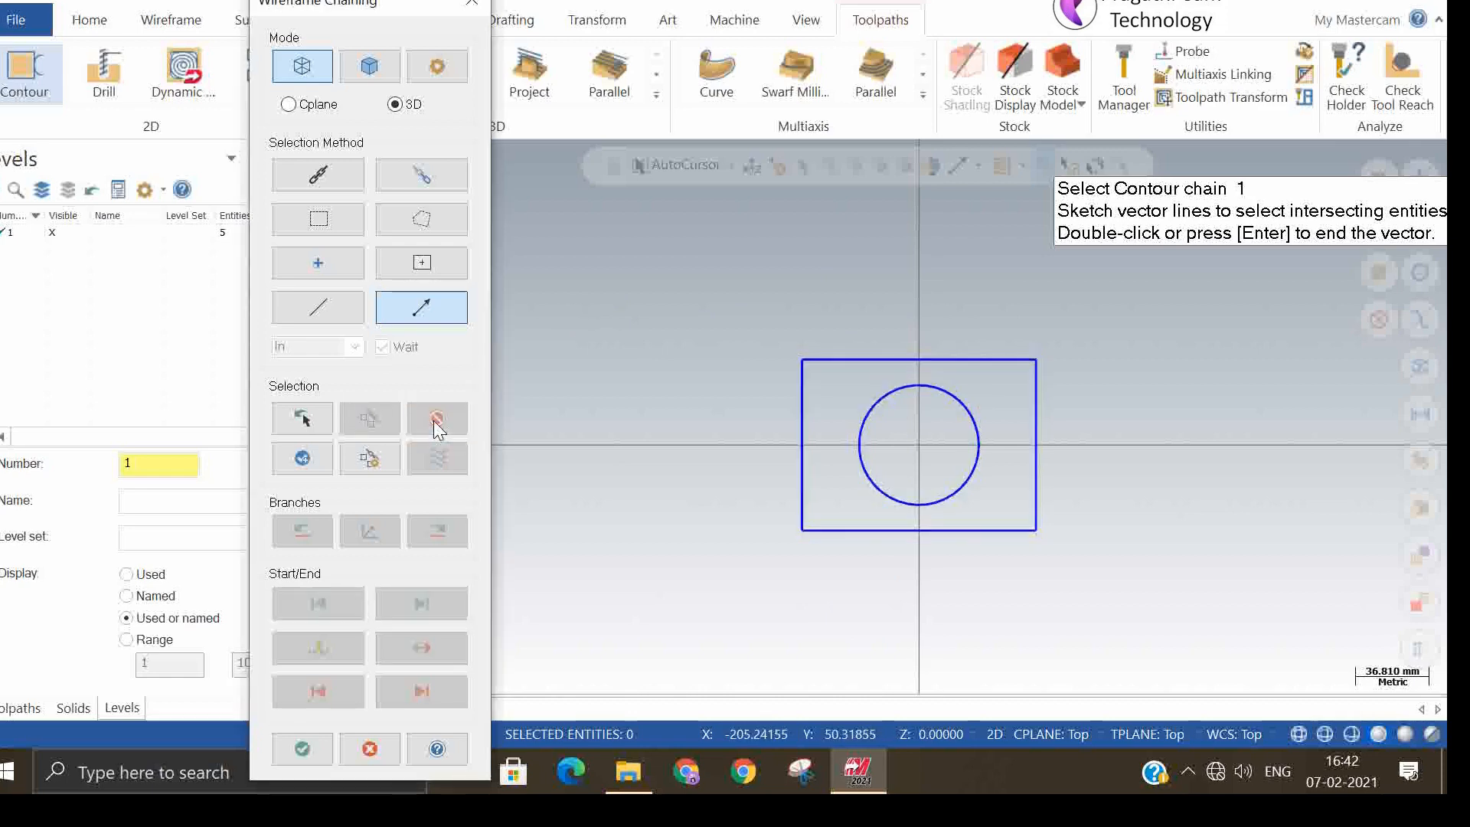
- Use Partial chaining to chain the rectangle from its left side to its front side, and the circle, ending each chain
left_click(399, 173)
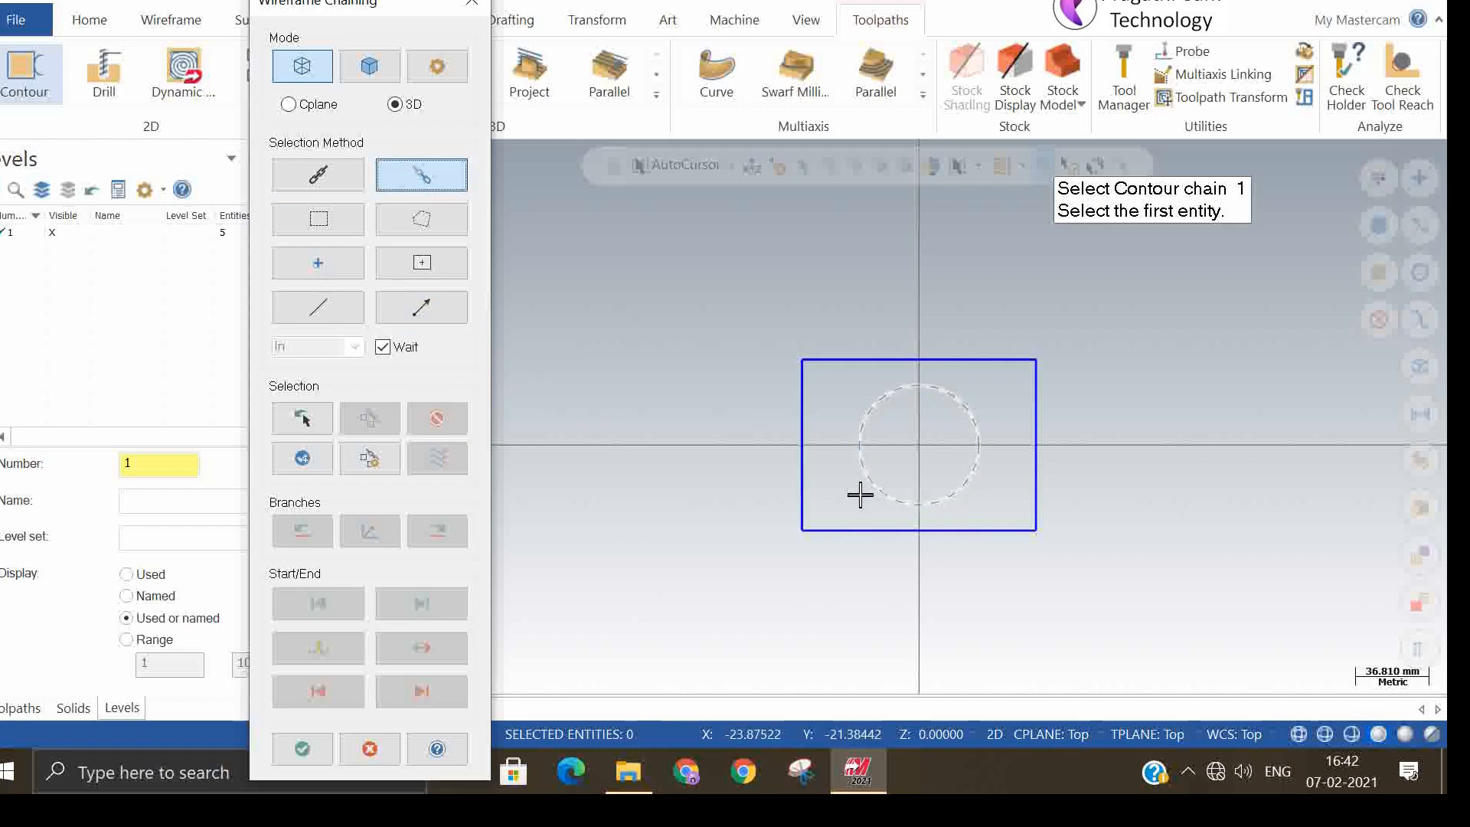
left_click(803, 485)
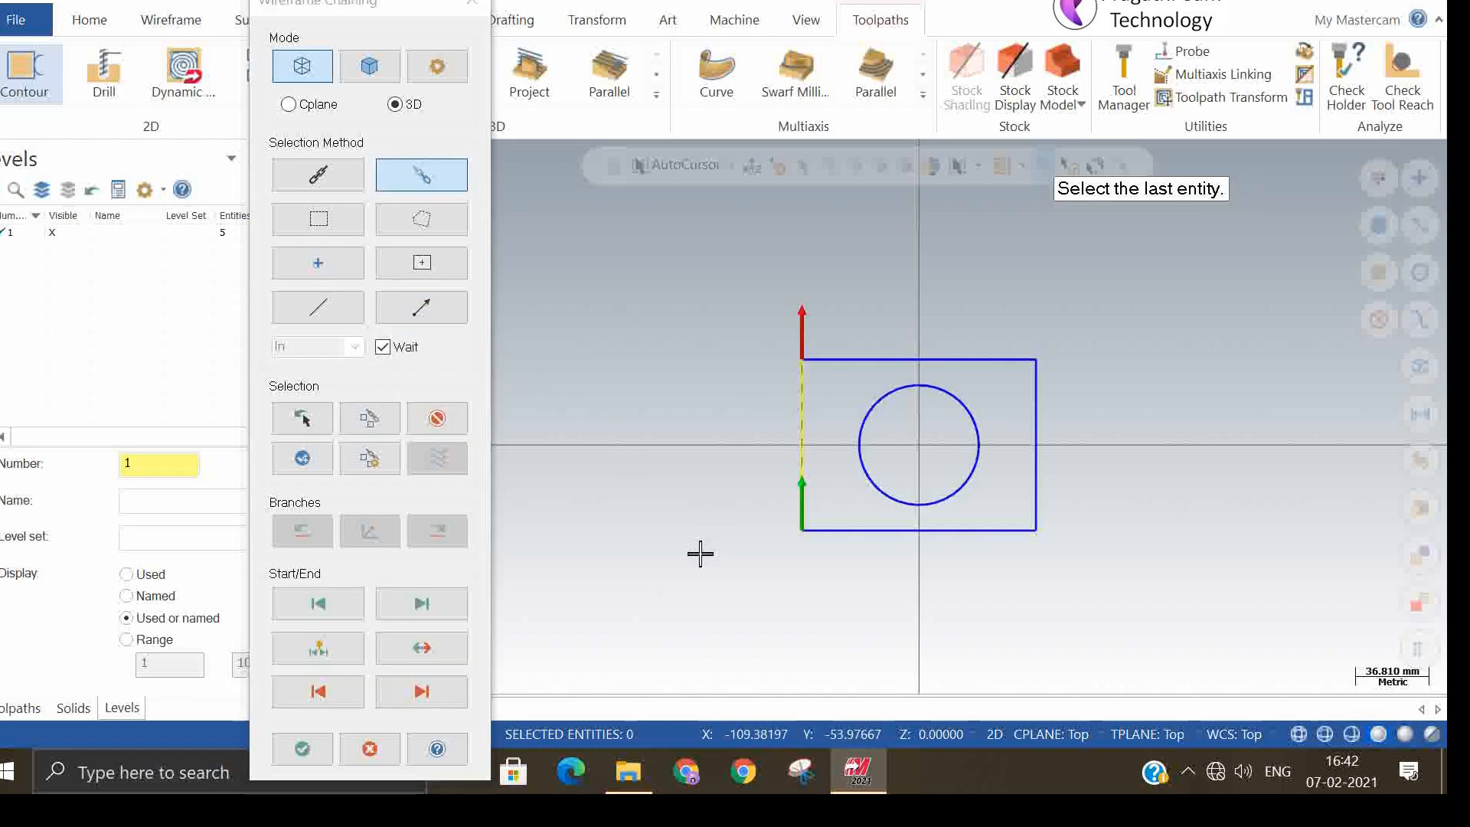
left_click(816, 536)
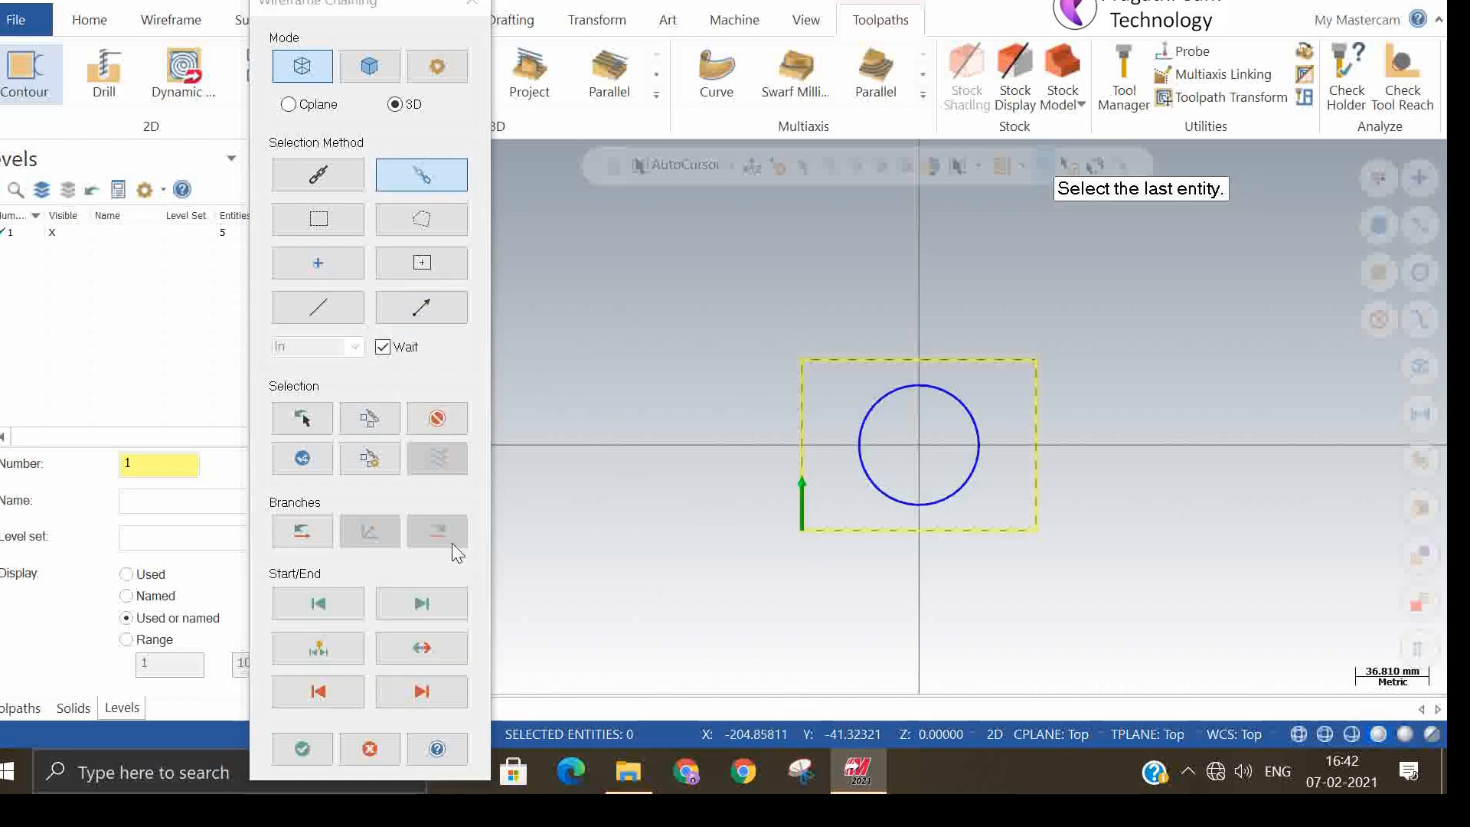
left_click(292, 460)
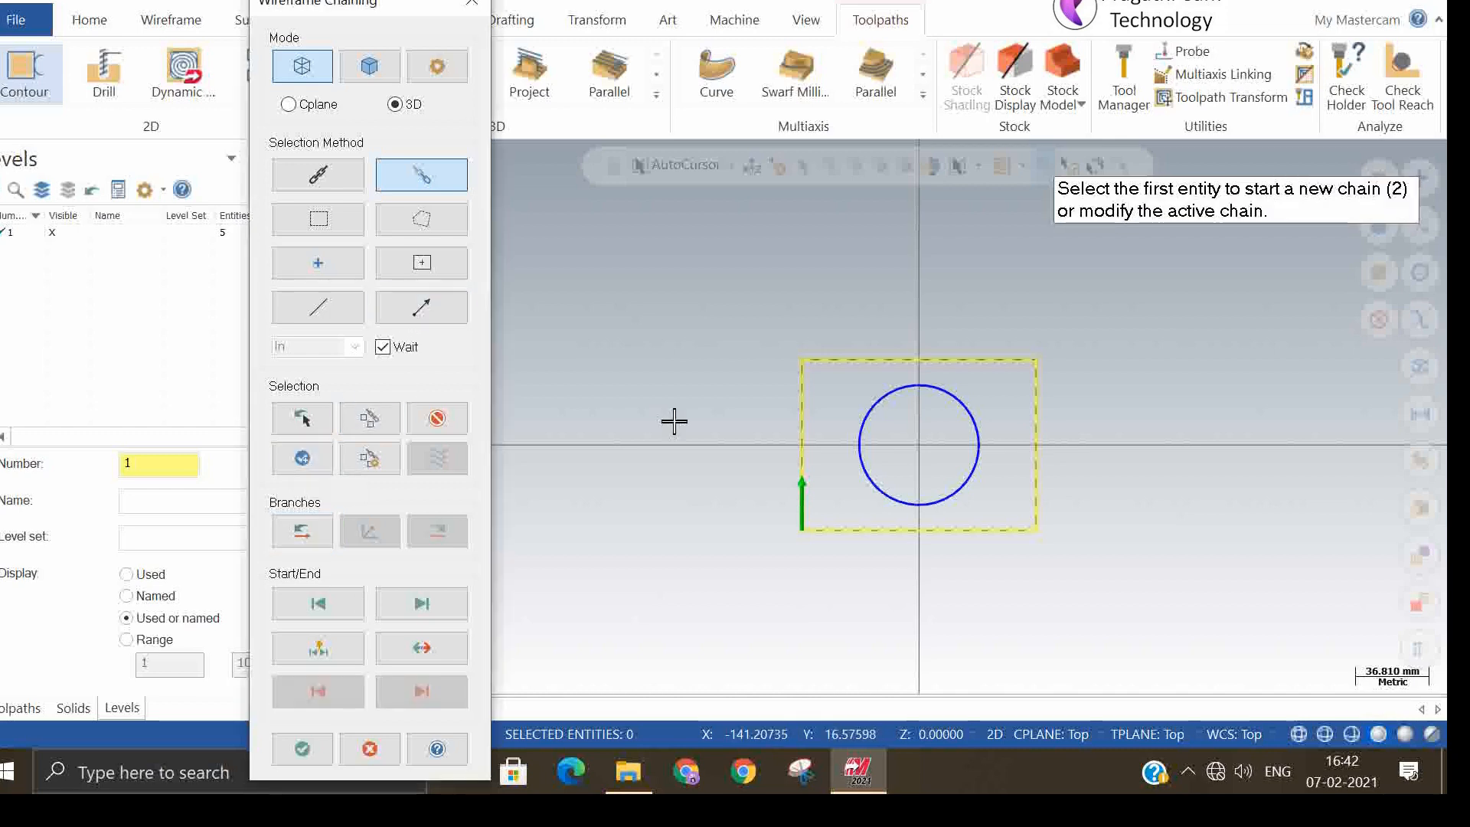
left_click(872, 476)
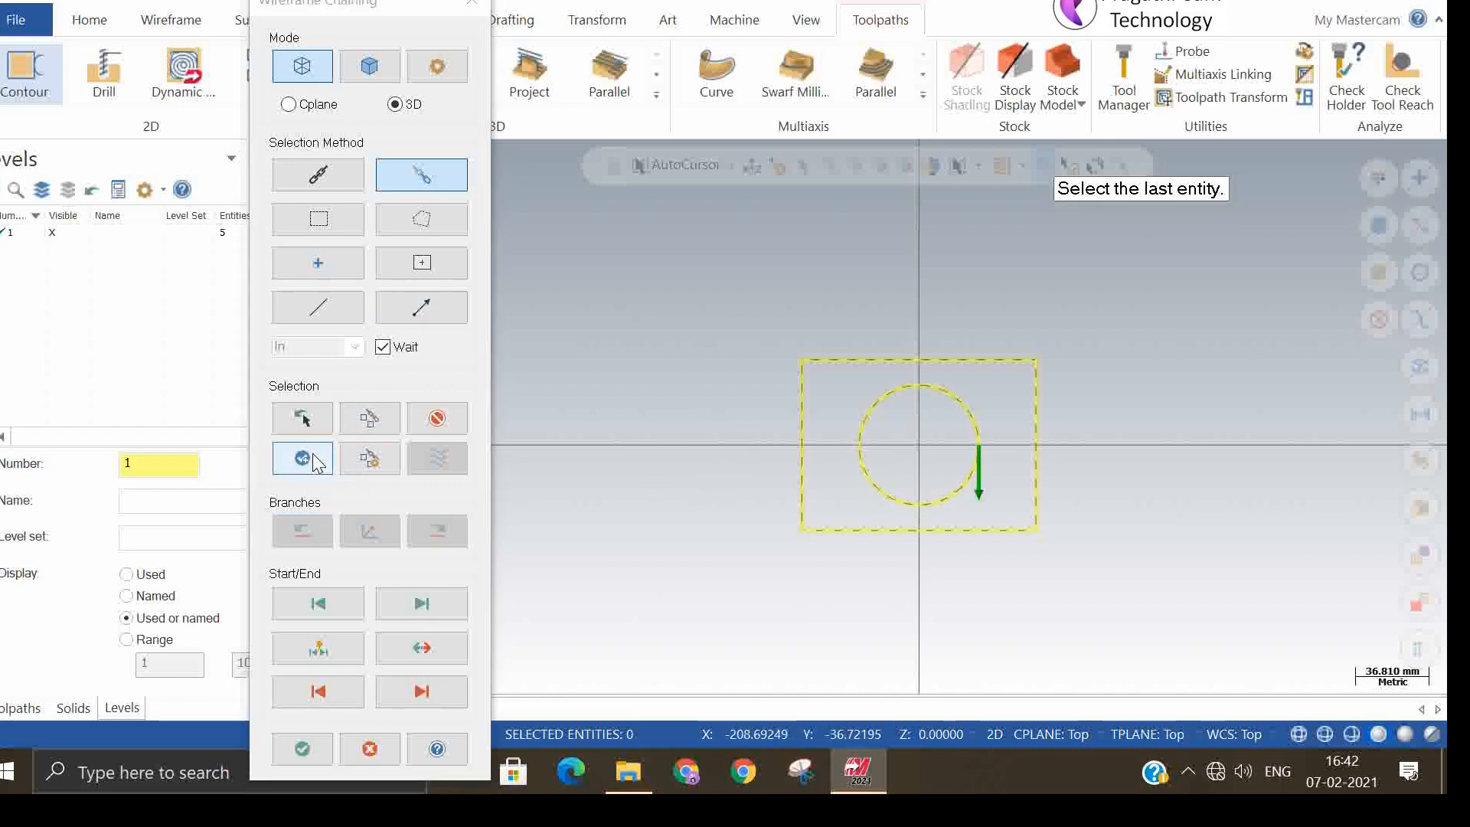
left_click(314, 457)
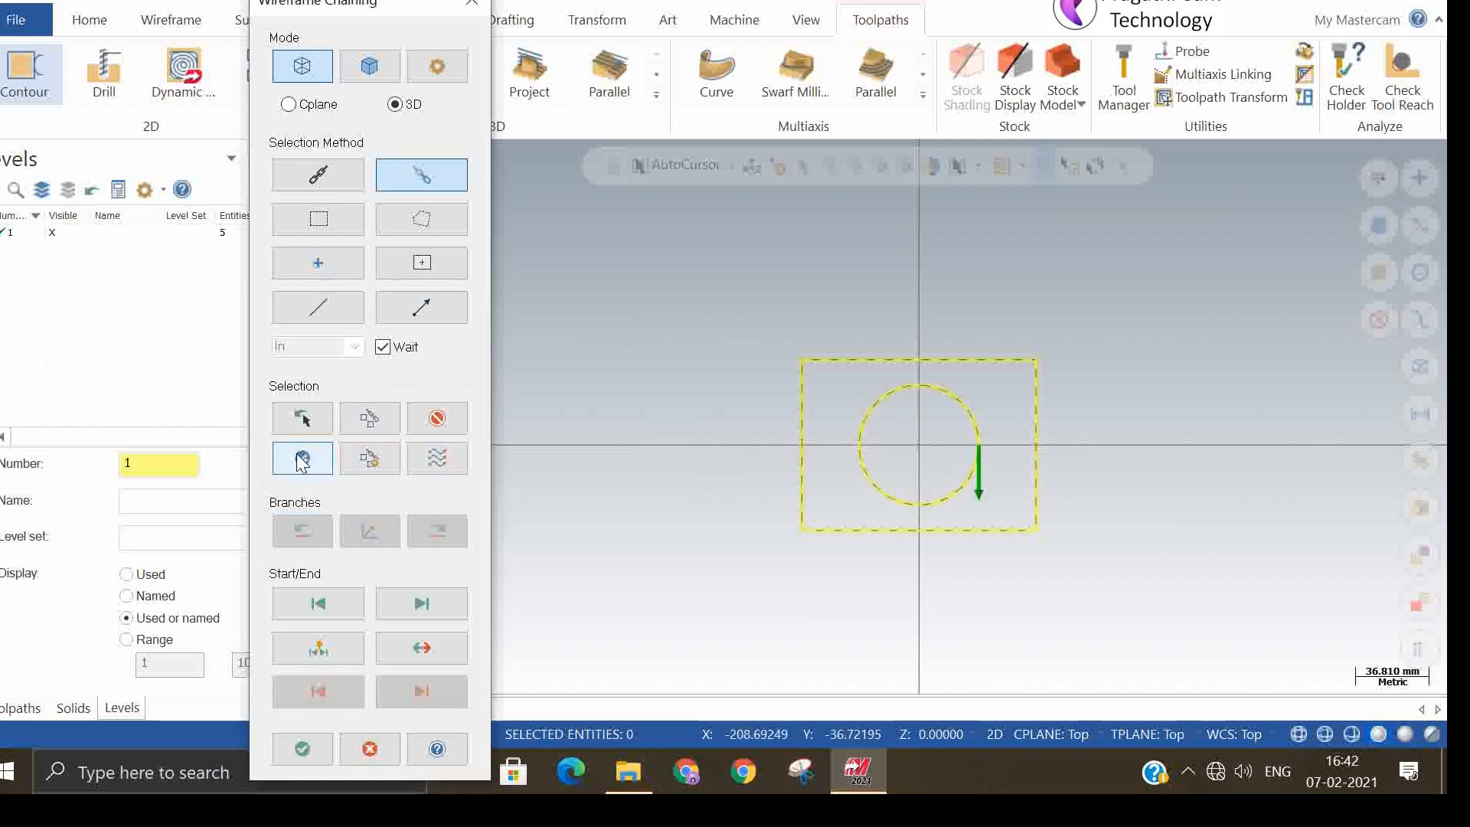
left_click(428, 453)
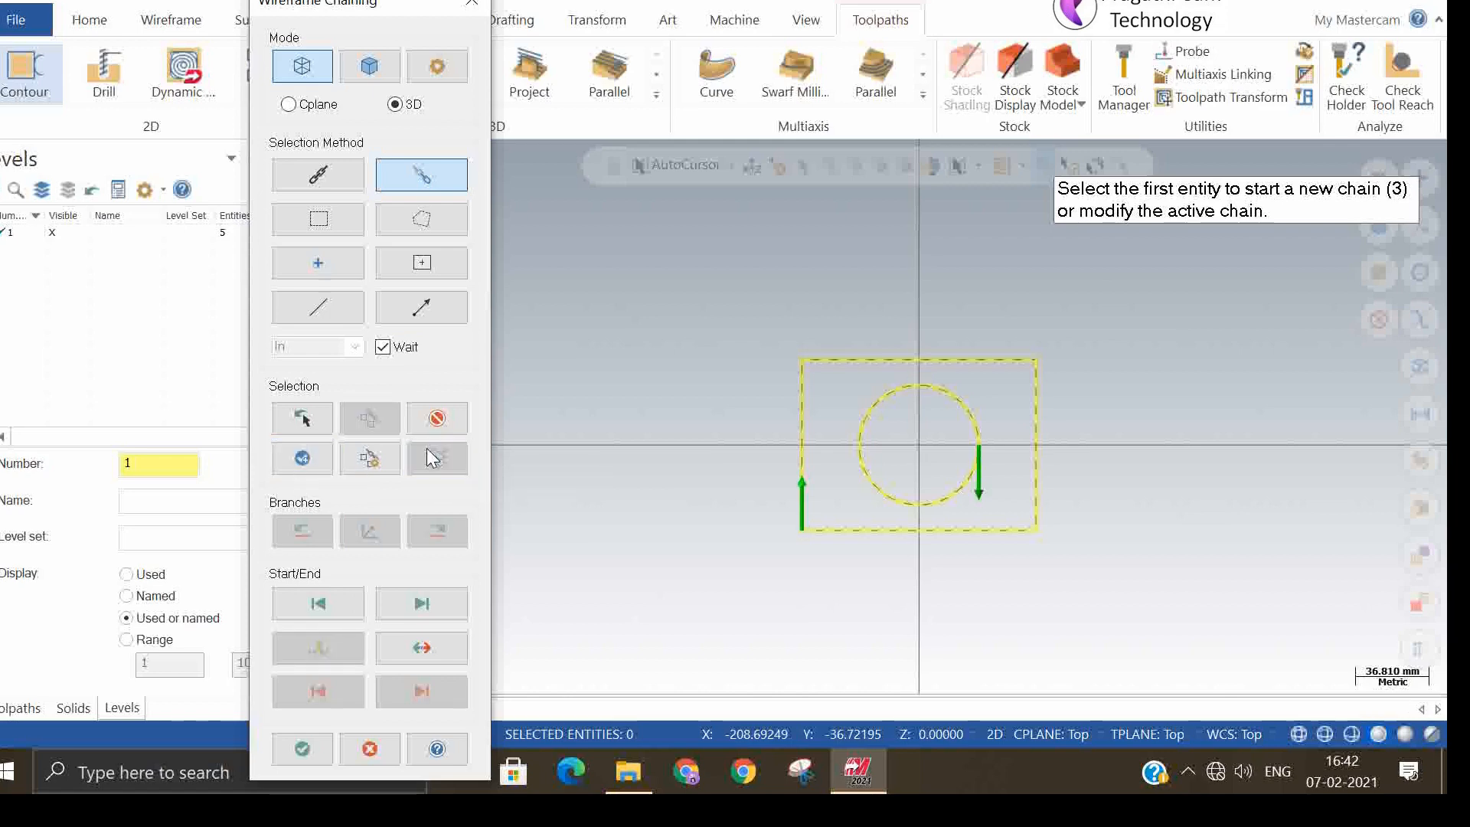
left_click(322, 462)
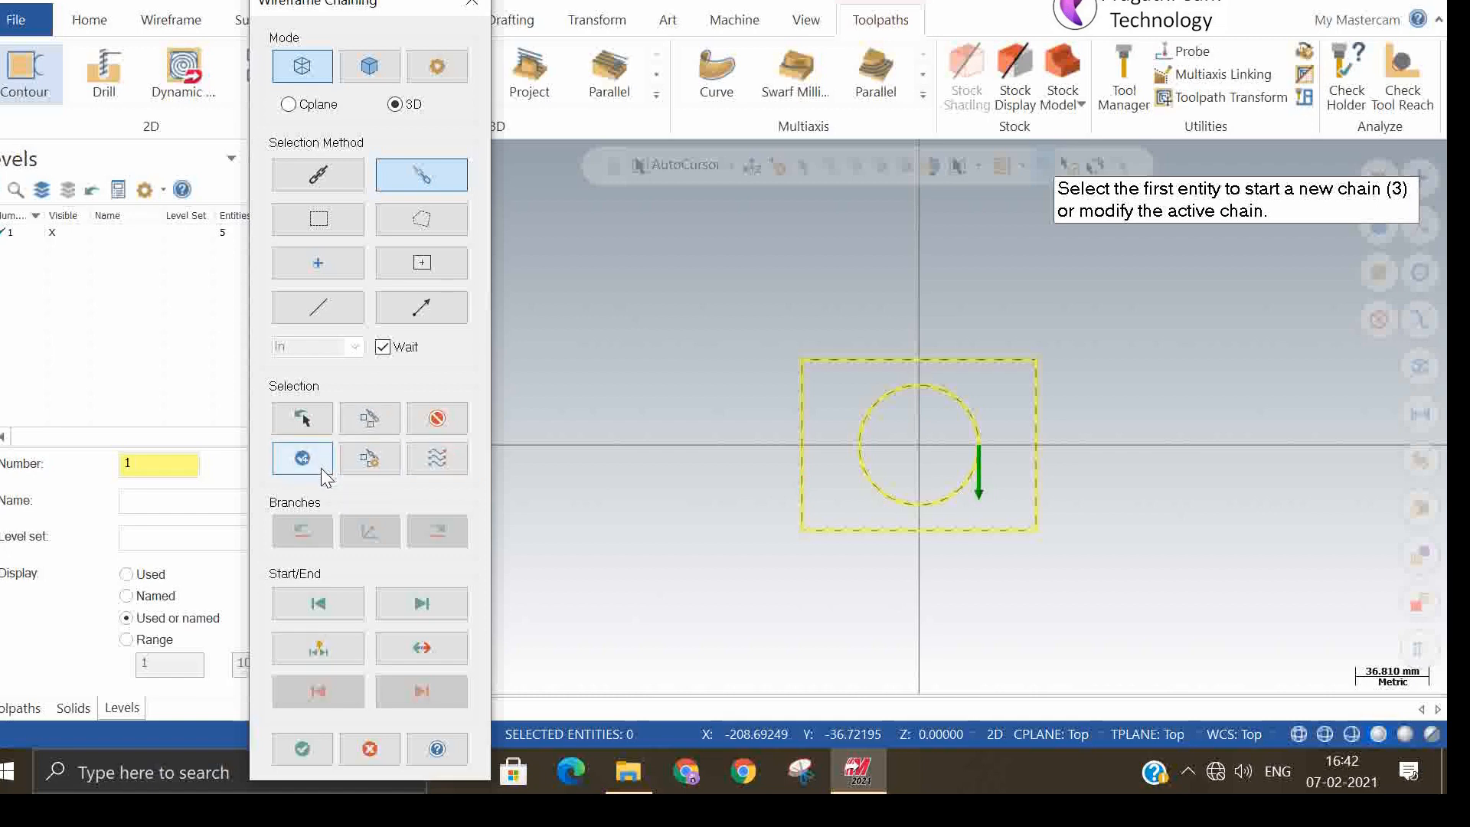
- Reverse the circle chain's direction several times, then cancel chaining and discard the Contour operation
left_click(429, 648)
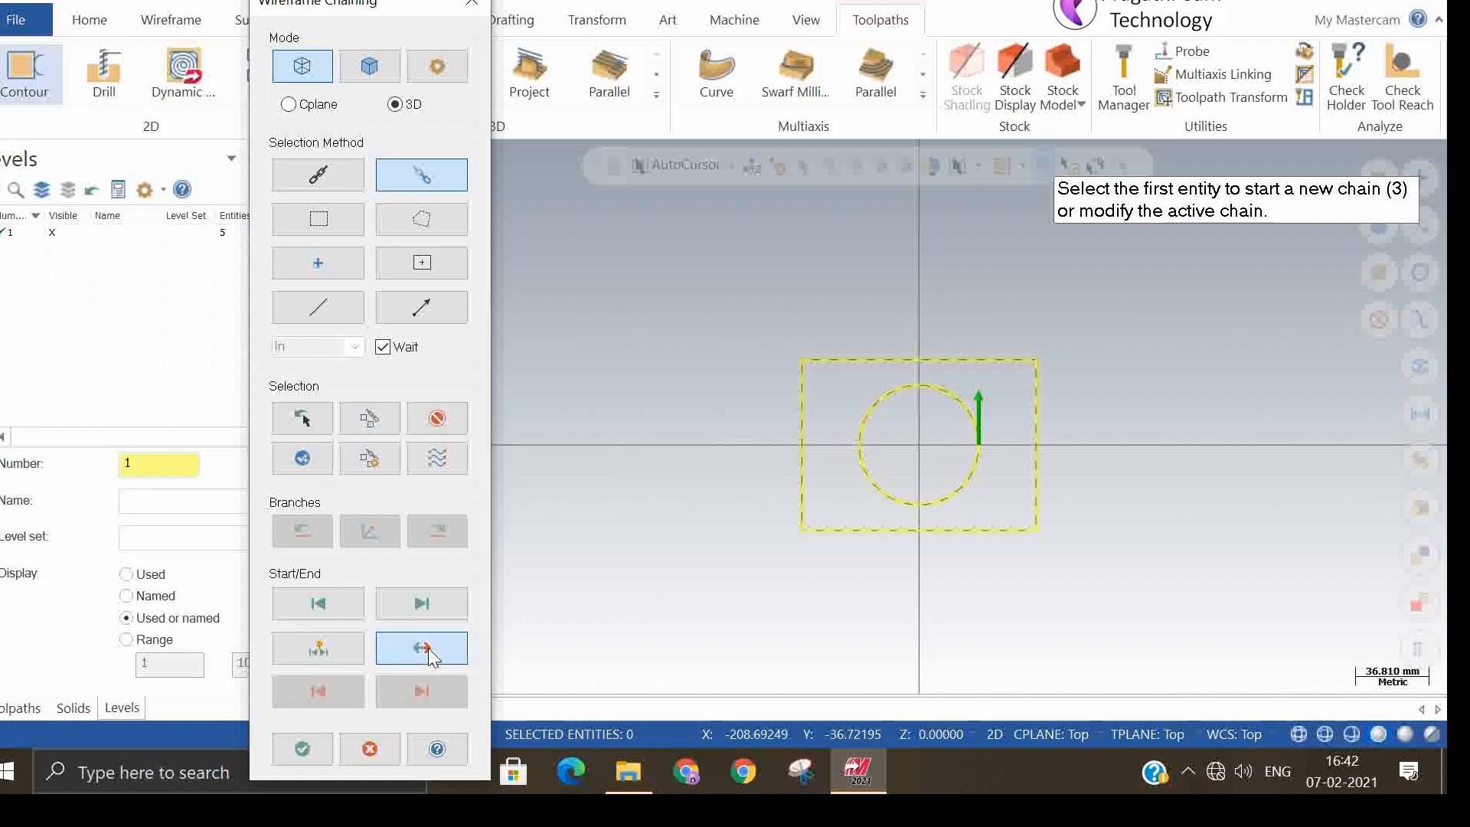
left_click(429, 647)
left_click(429, 648)
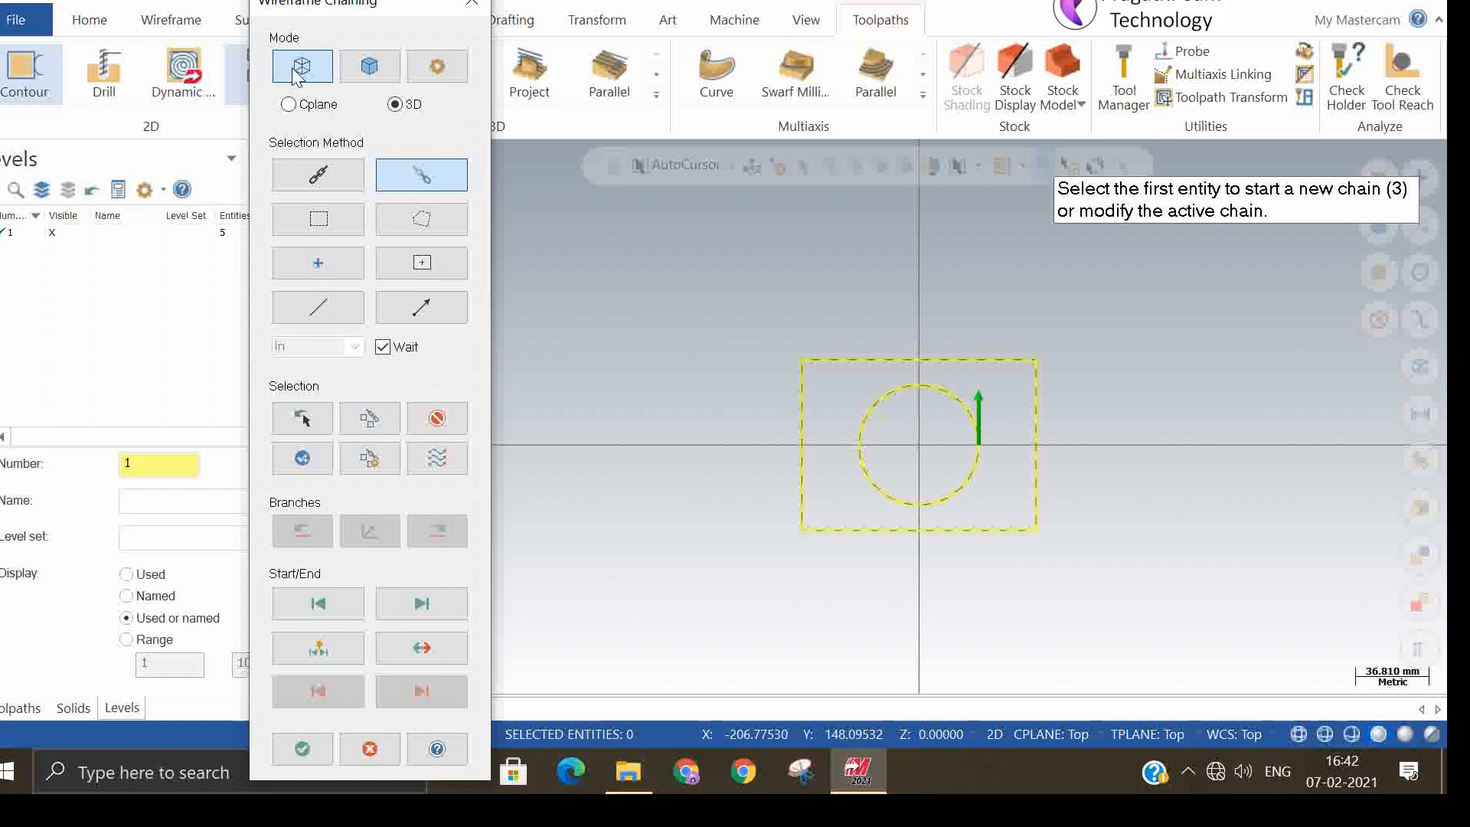
left_click(480, 19)
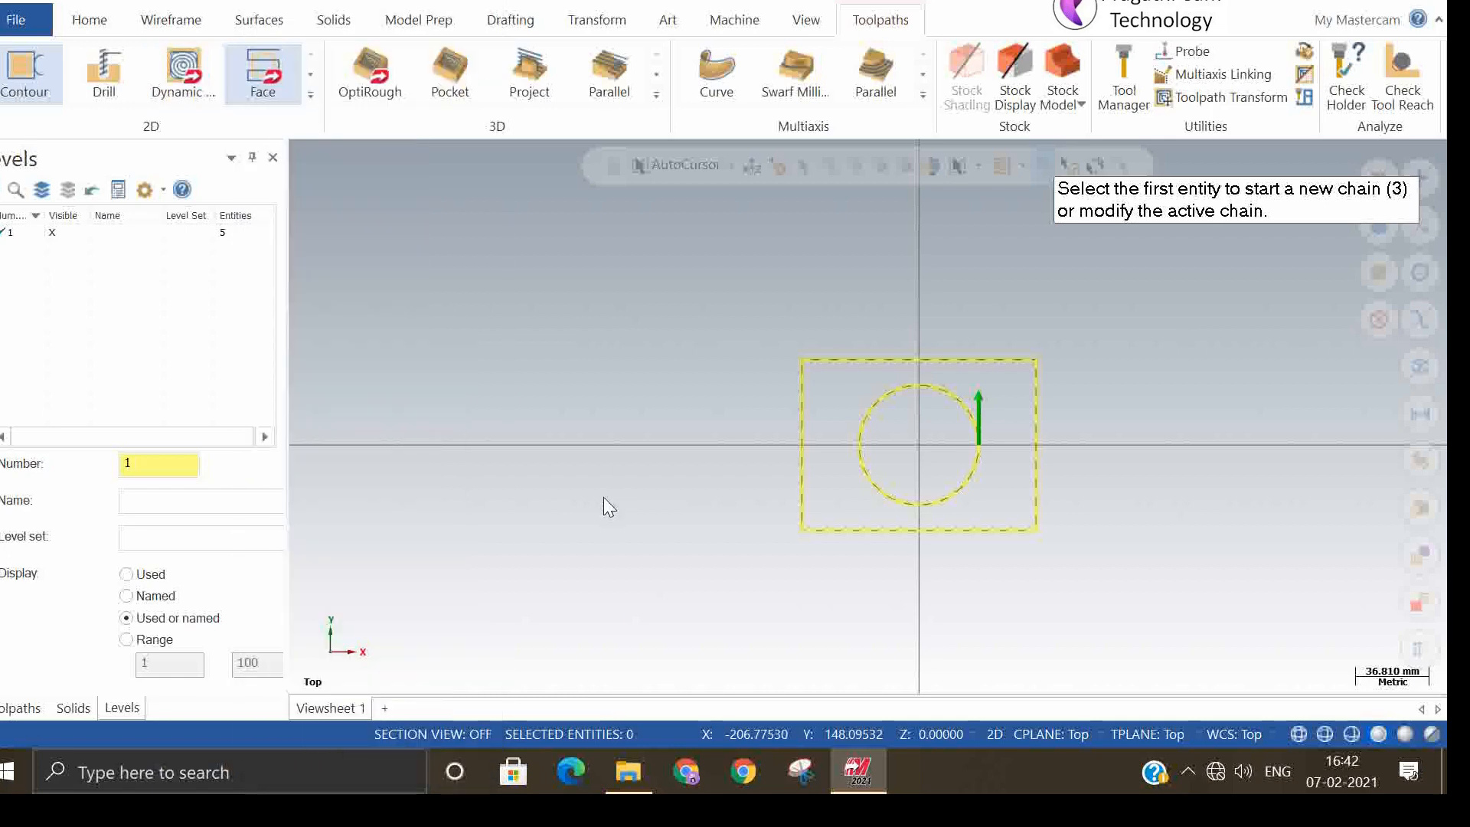
left_click(841, 426)
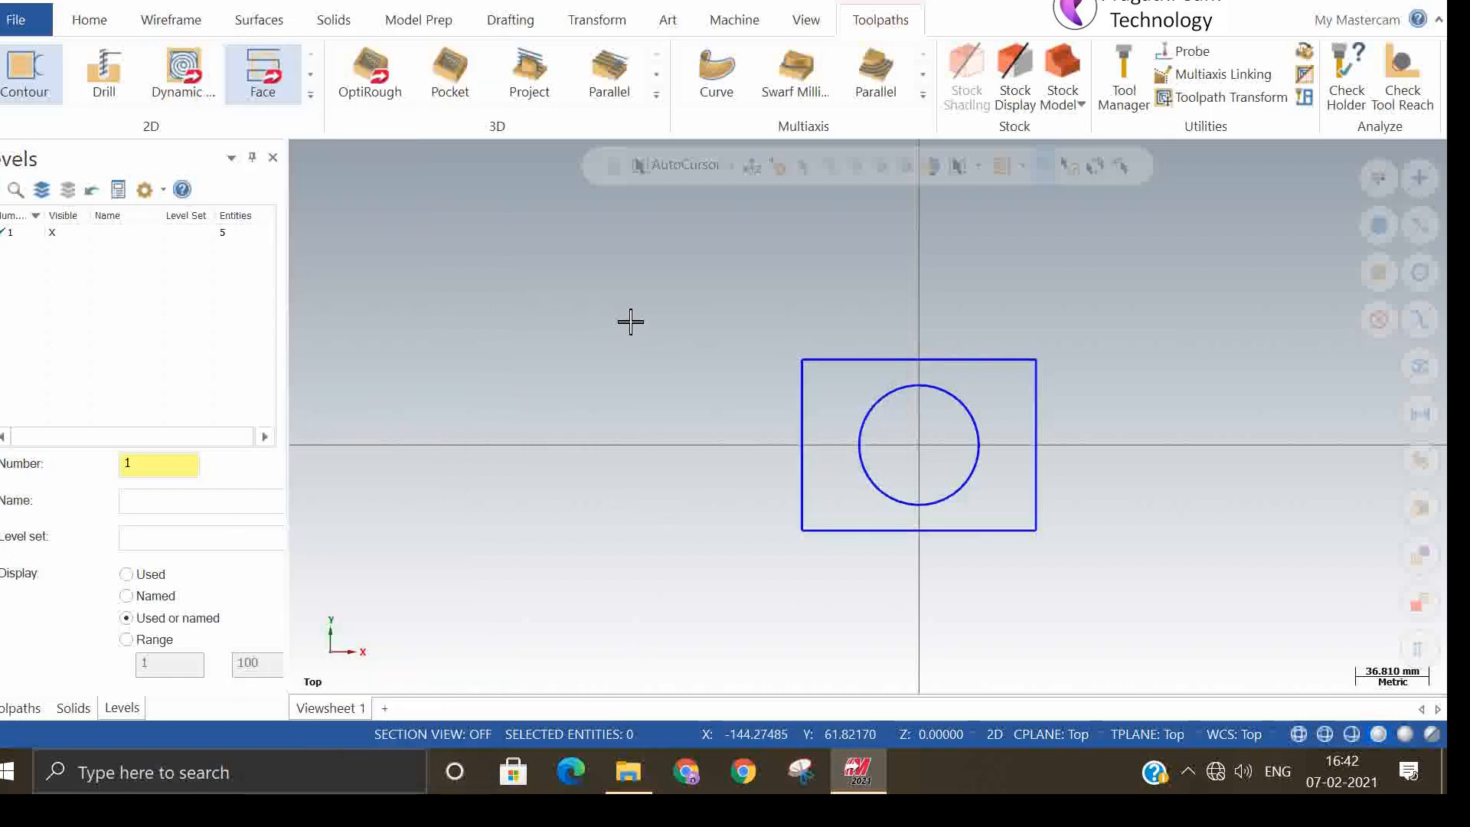
- Switch to the isometric view, window-chain the rectangle and circle, and extrude them 50 mm as a new solid body
right_click(630, 321)
left_click(697, 518)
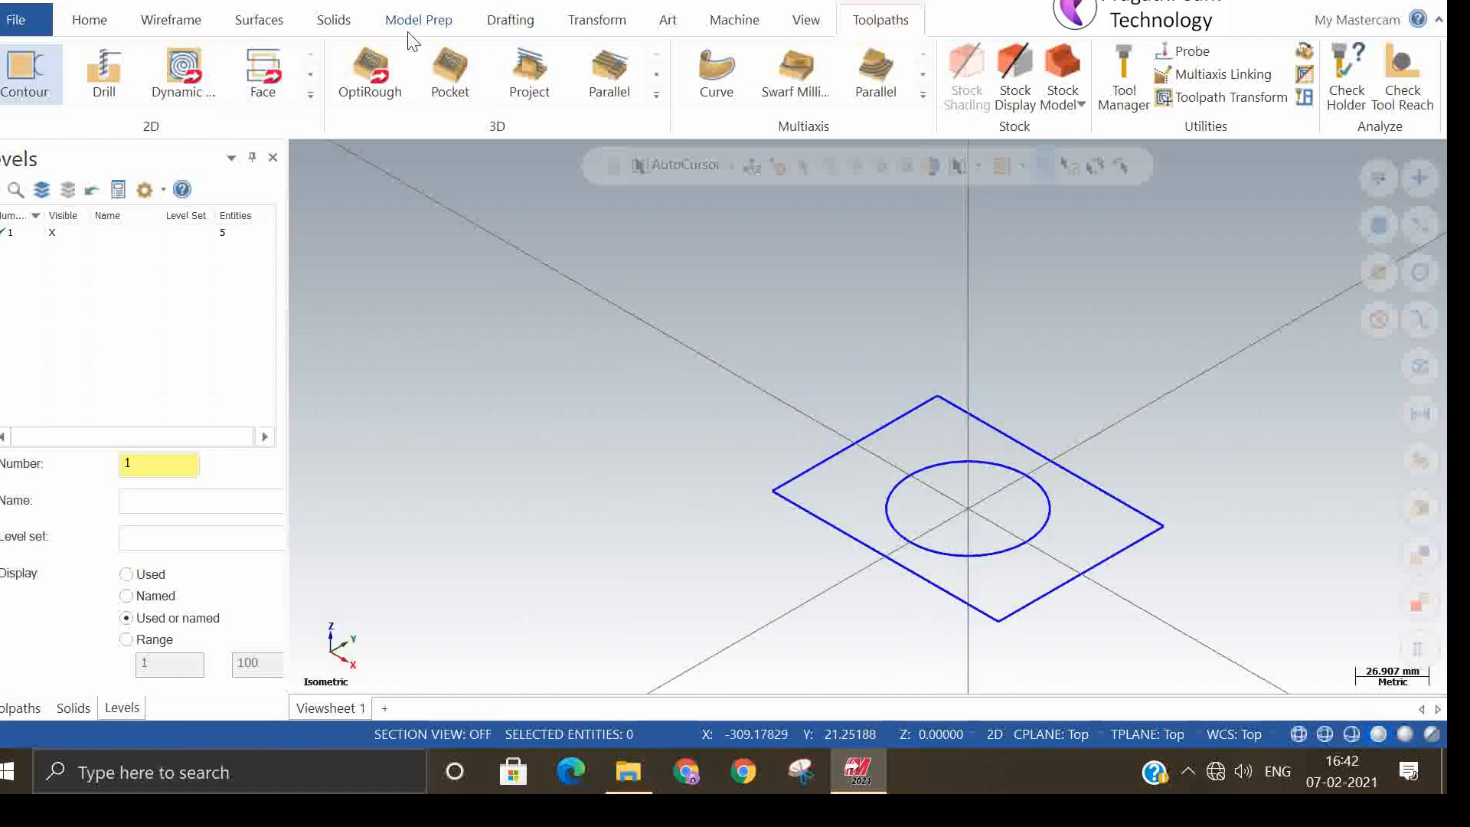
left_click(334, 20)
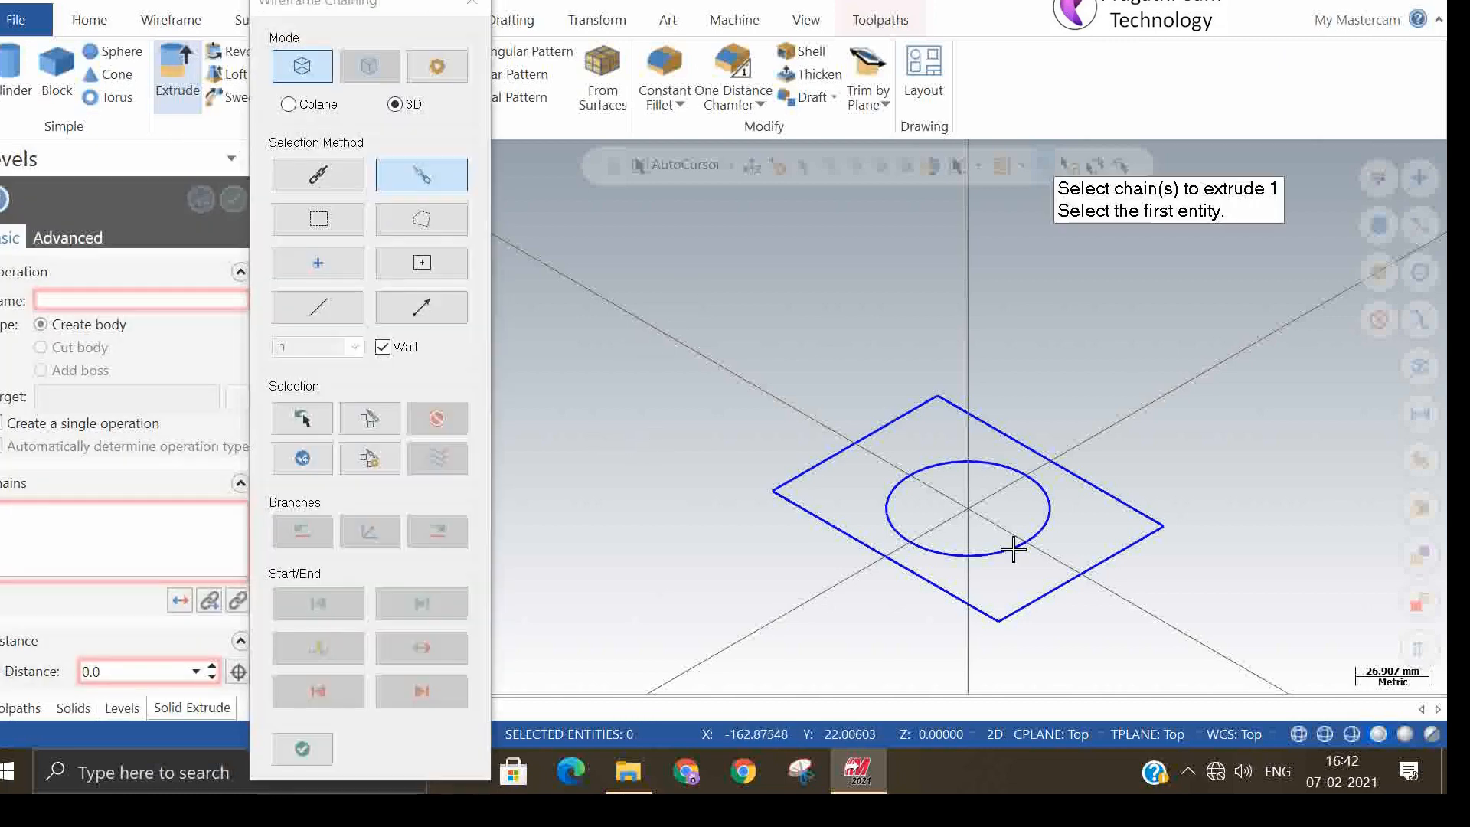
left_click(347, 221)
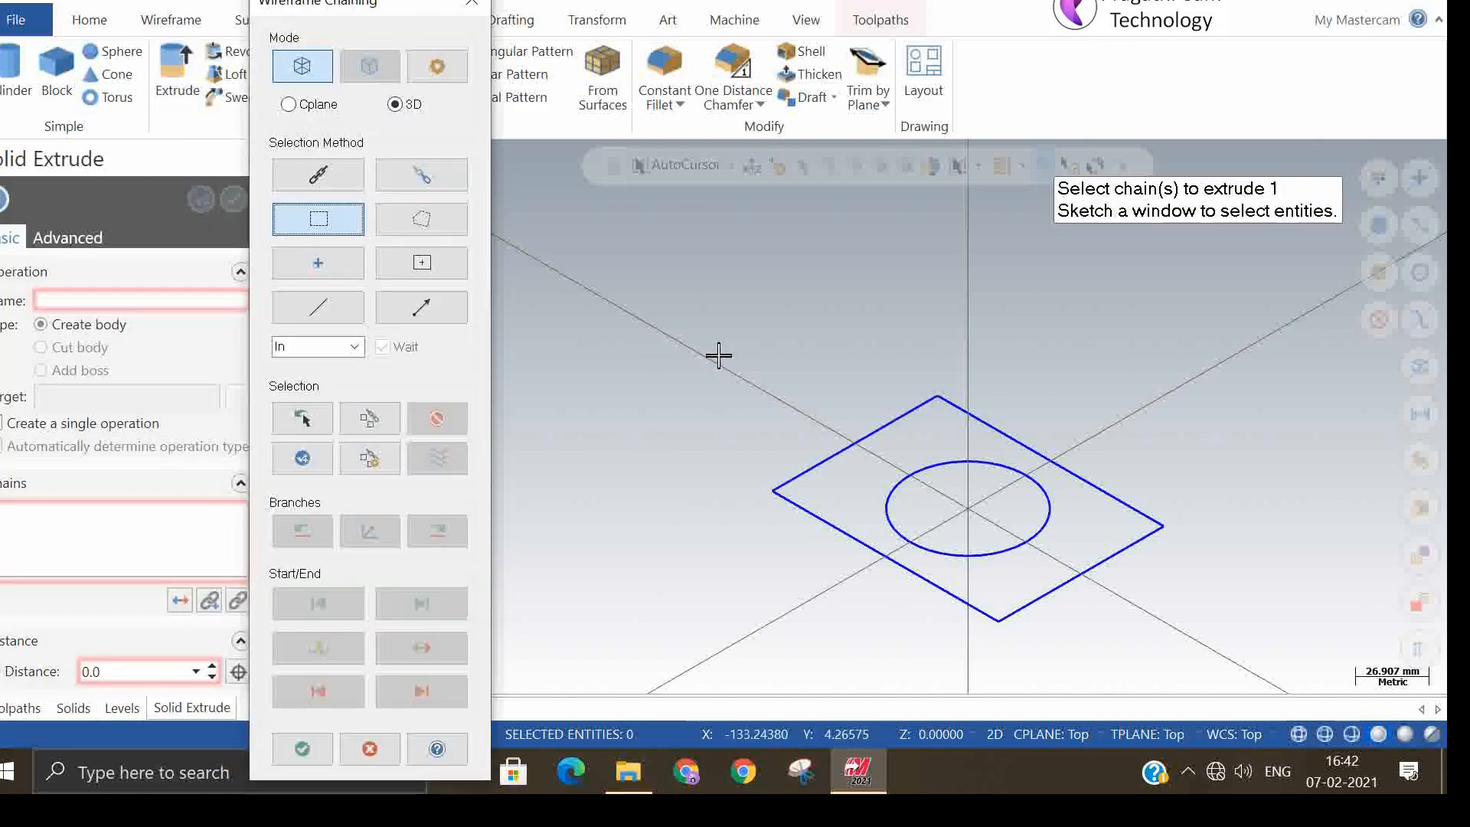
left_click_drag(717, 353, 1265, 696)
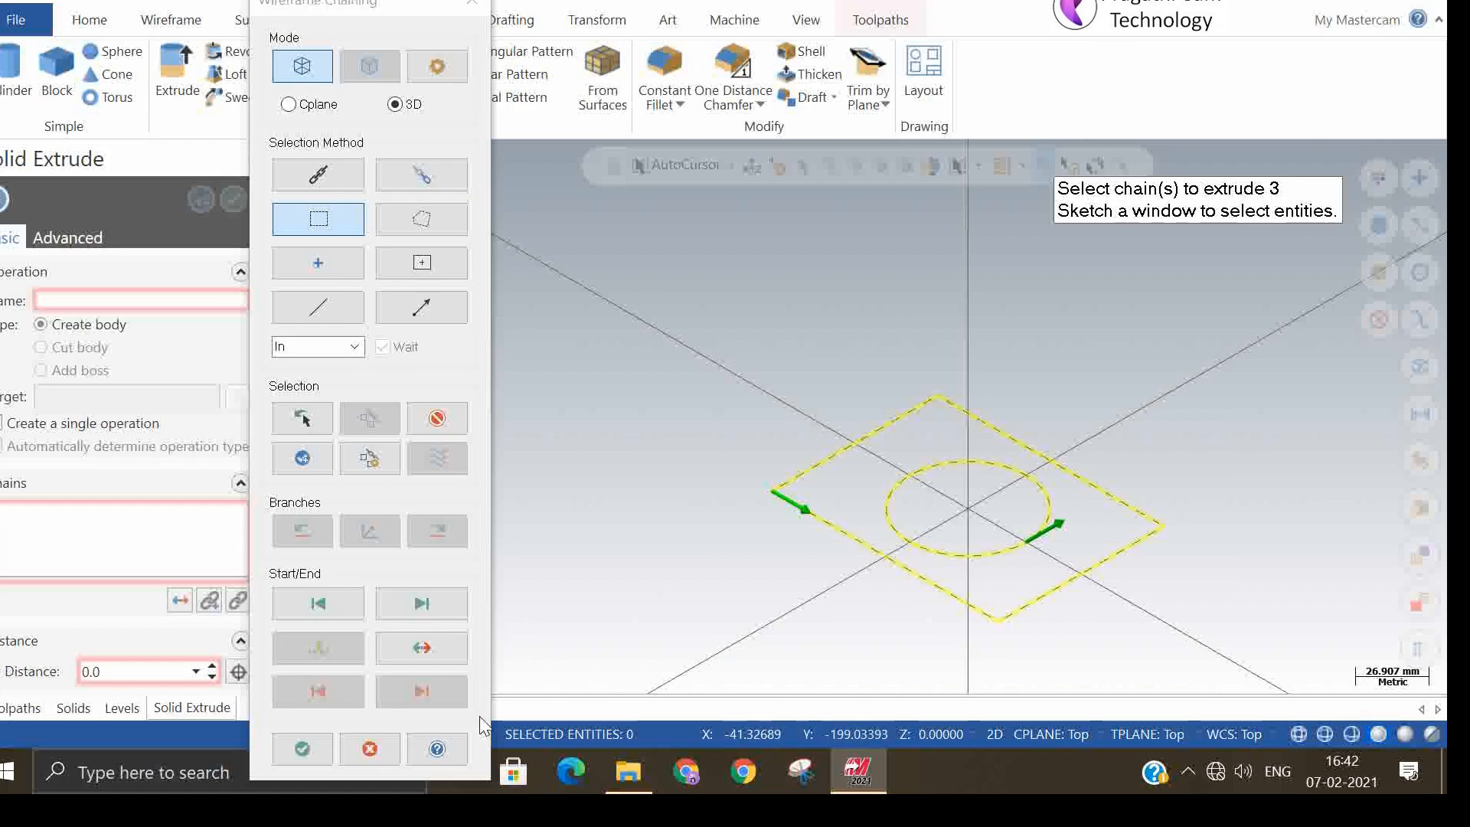
left_click(302, 749)
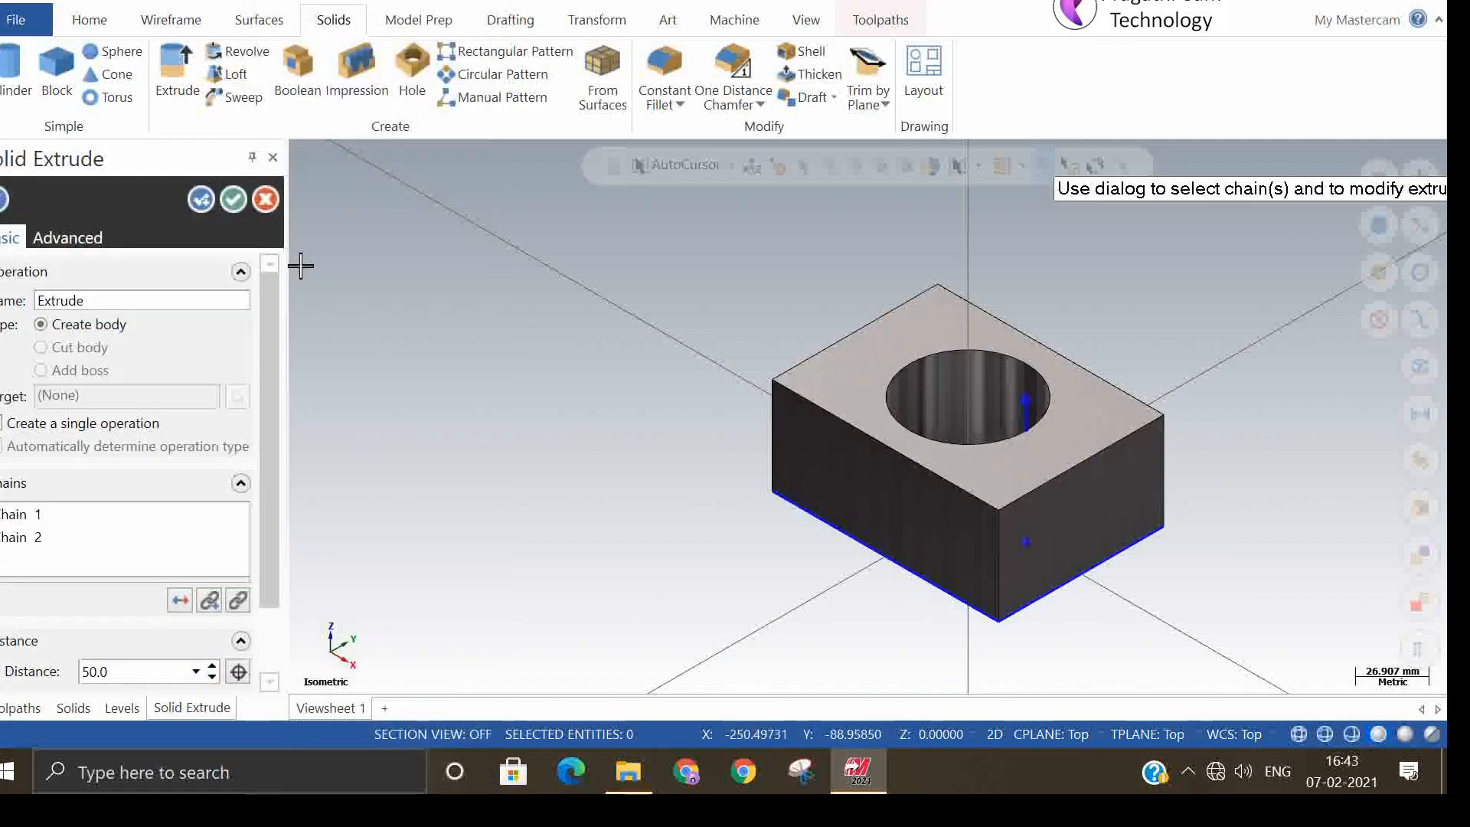
left_click(233, 199)
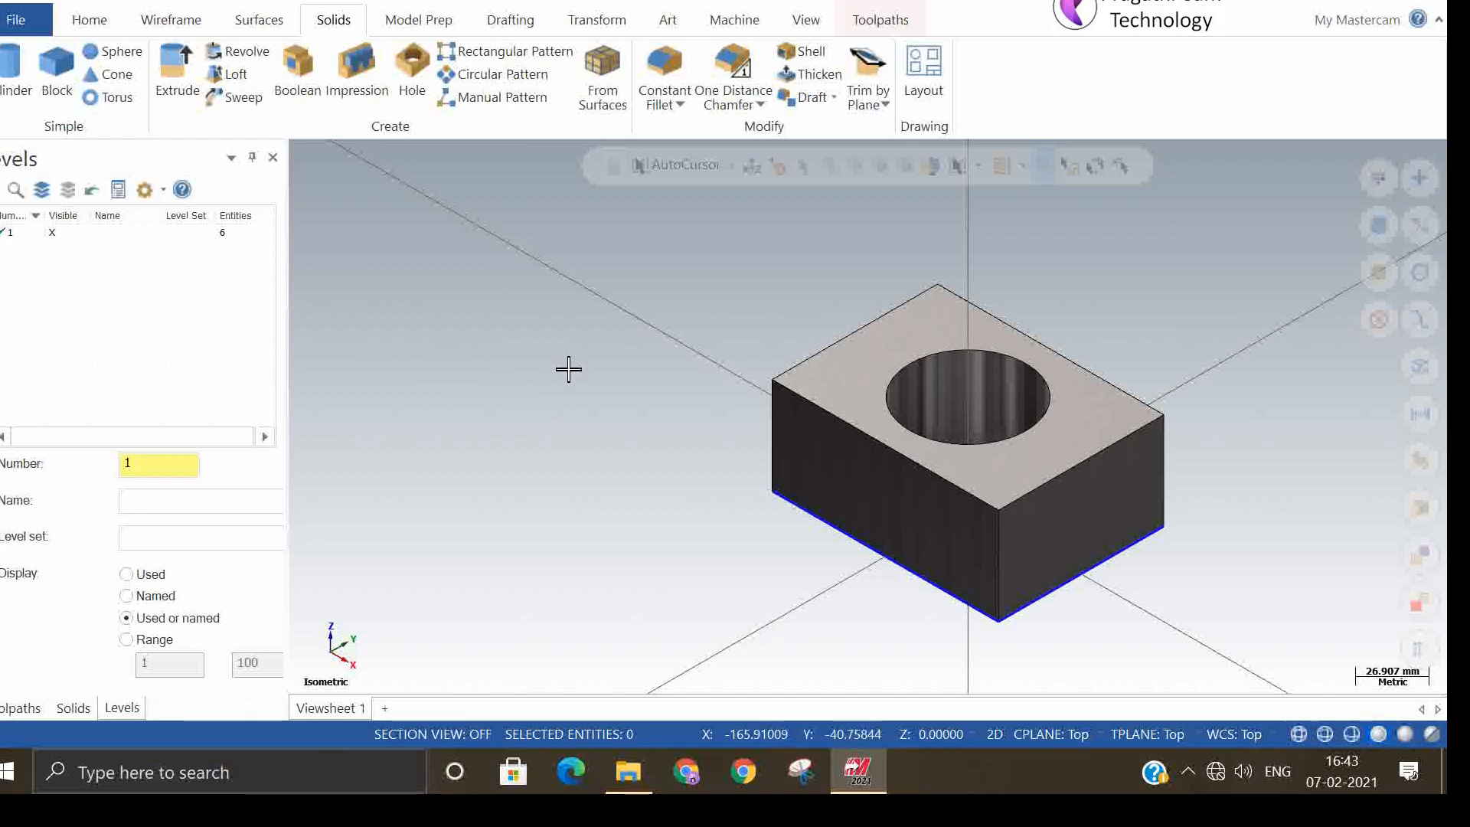
- Start a 2D Pocket toolpath and, in Solid chaining with Edge selection, select the back-left edge of the block's top face
left_click(594, 25)
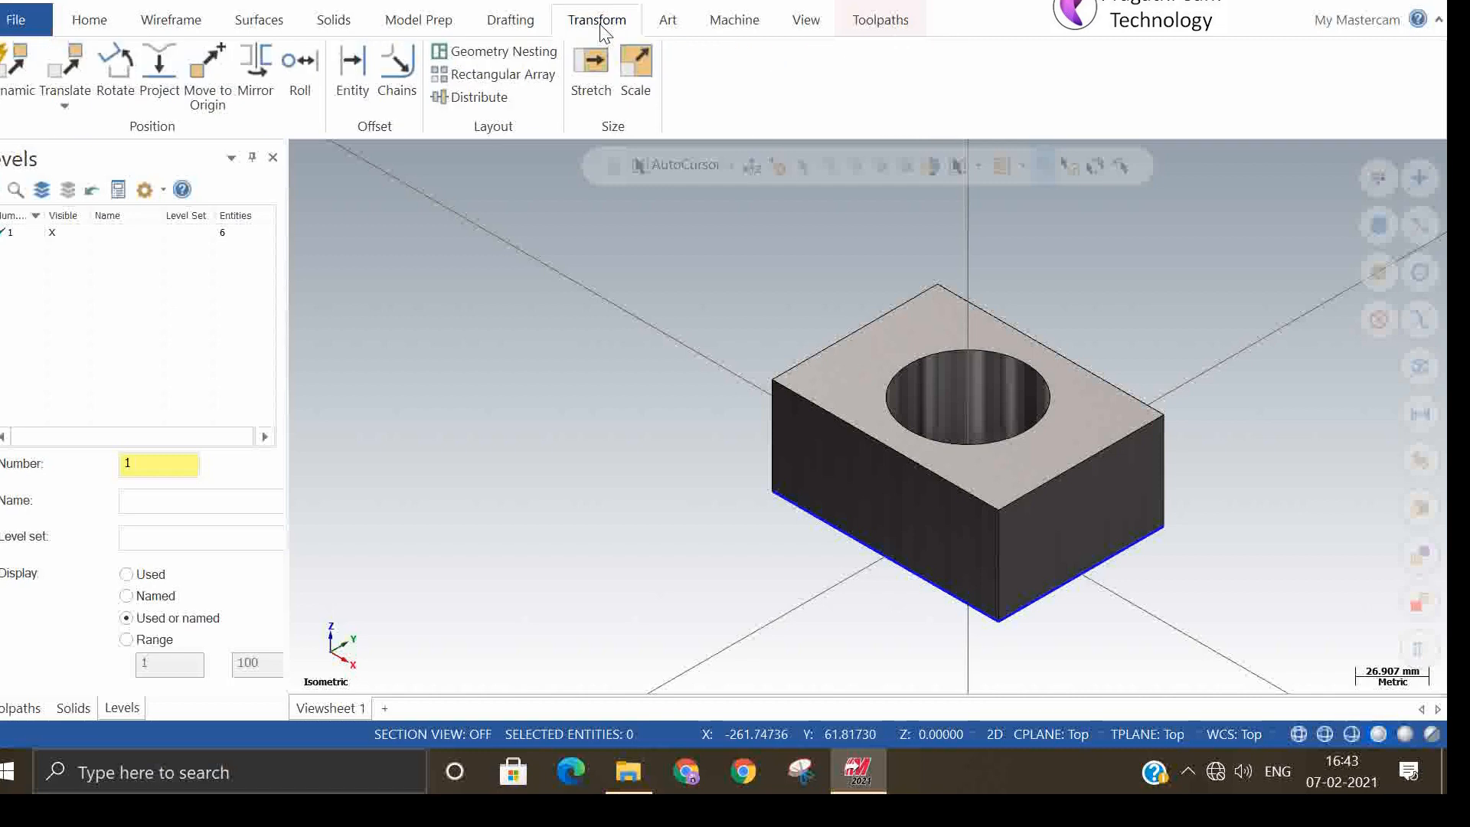
left_click(874, 23)
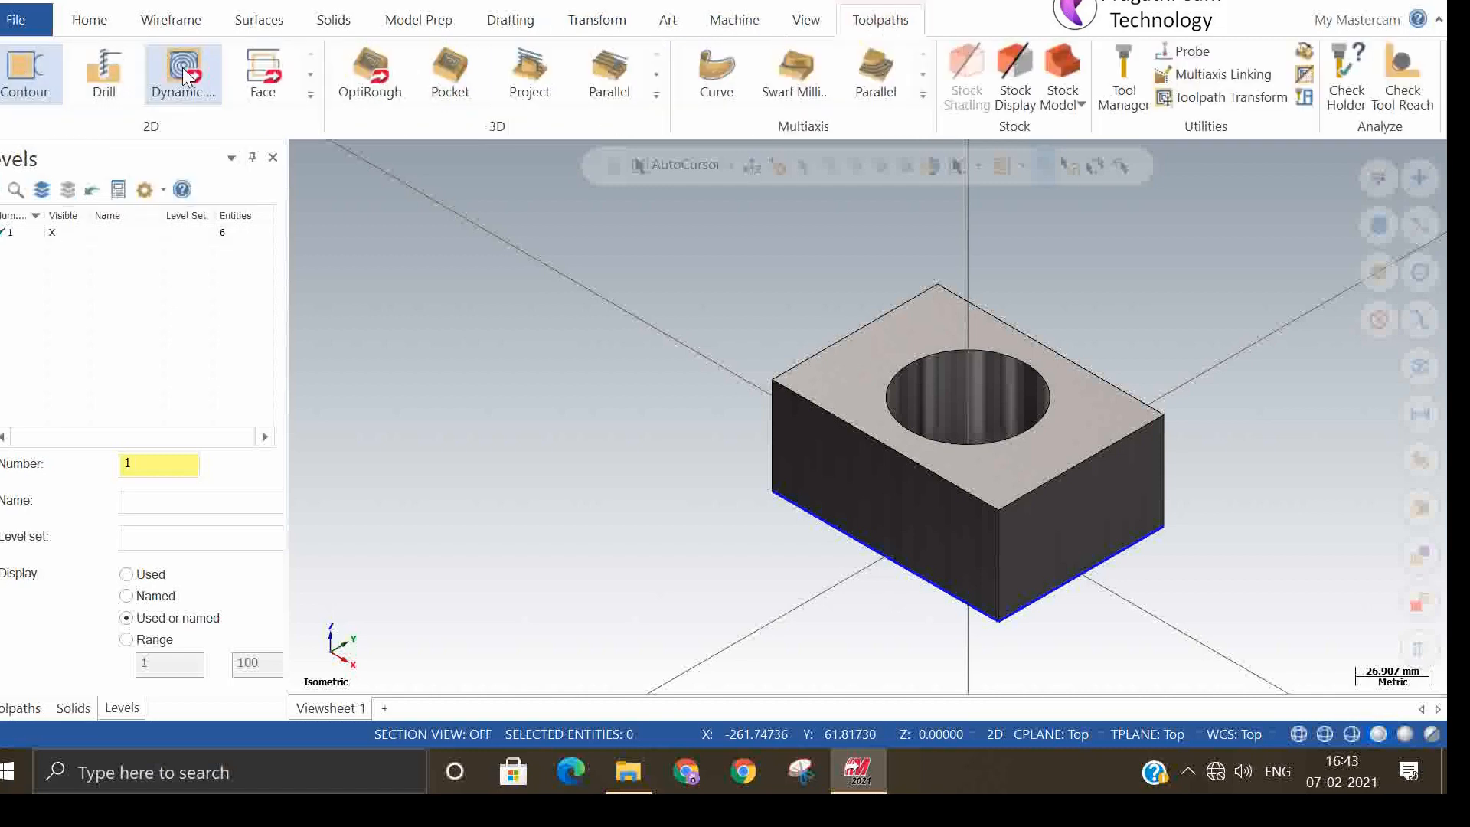
left_click(311, 96)
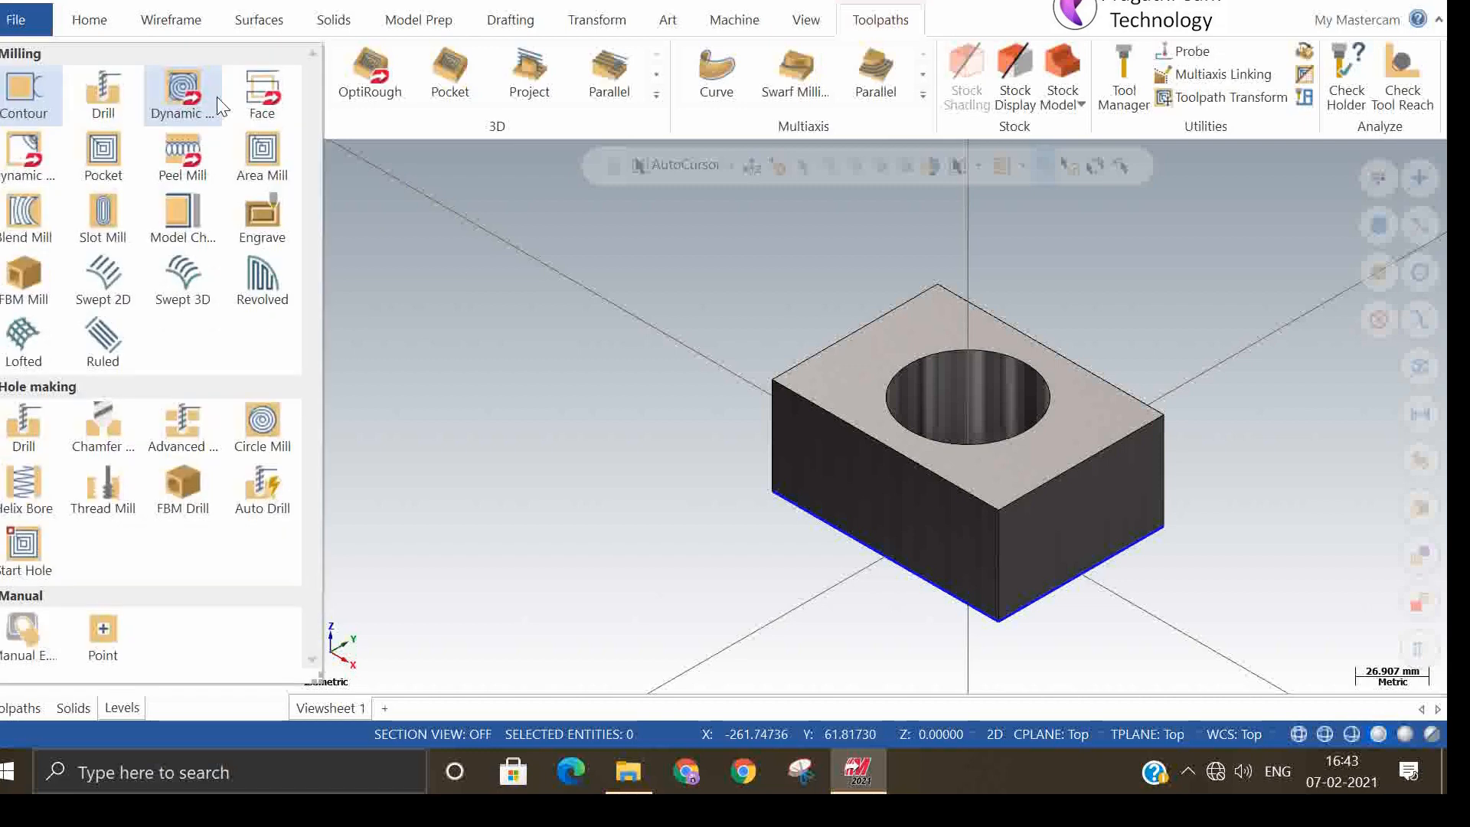
left_click(131, 157)
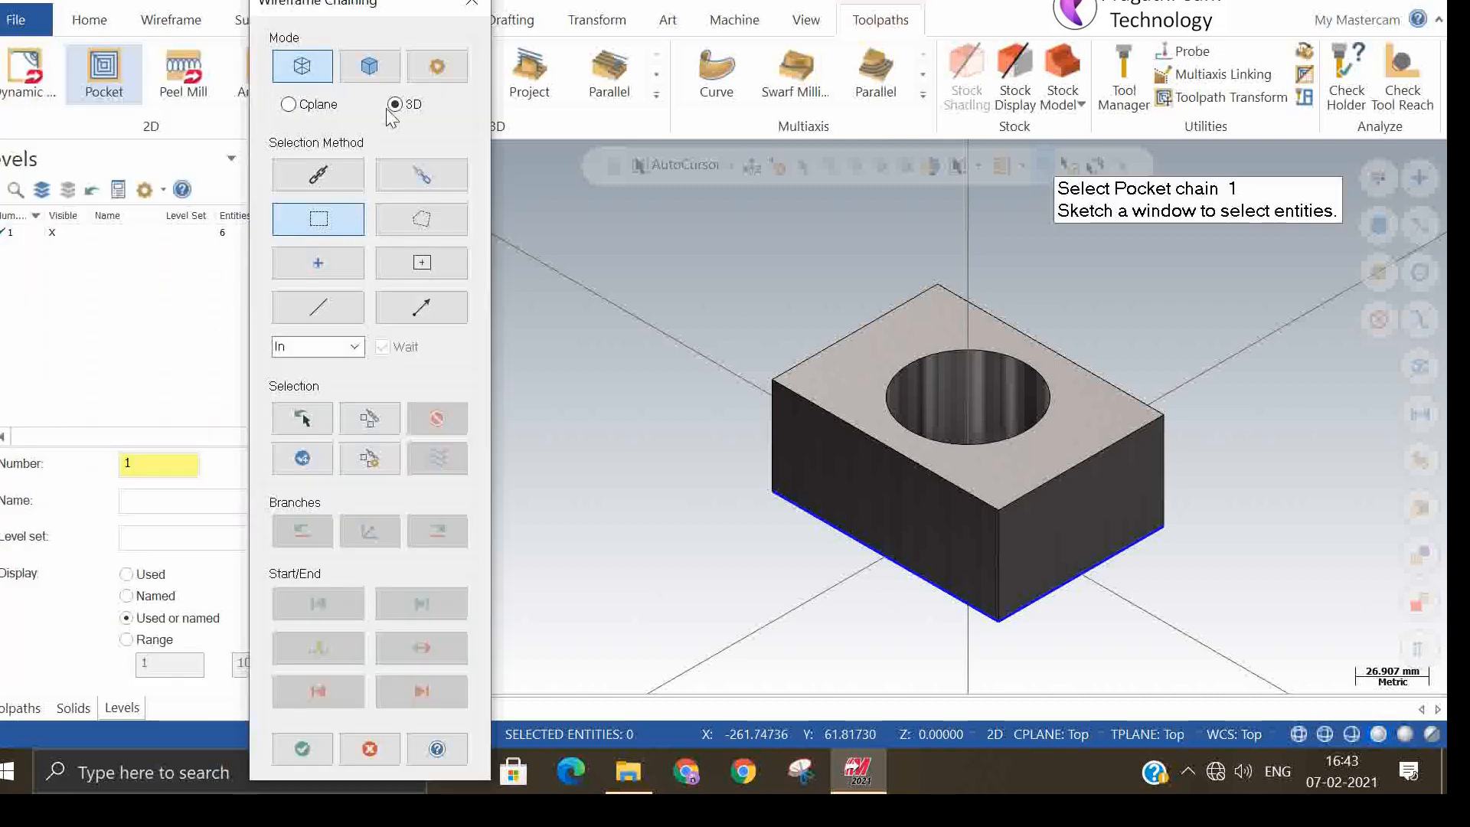
left_click(370, 69)
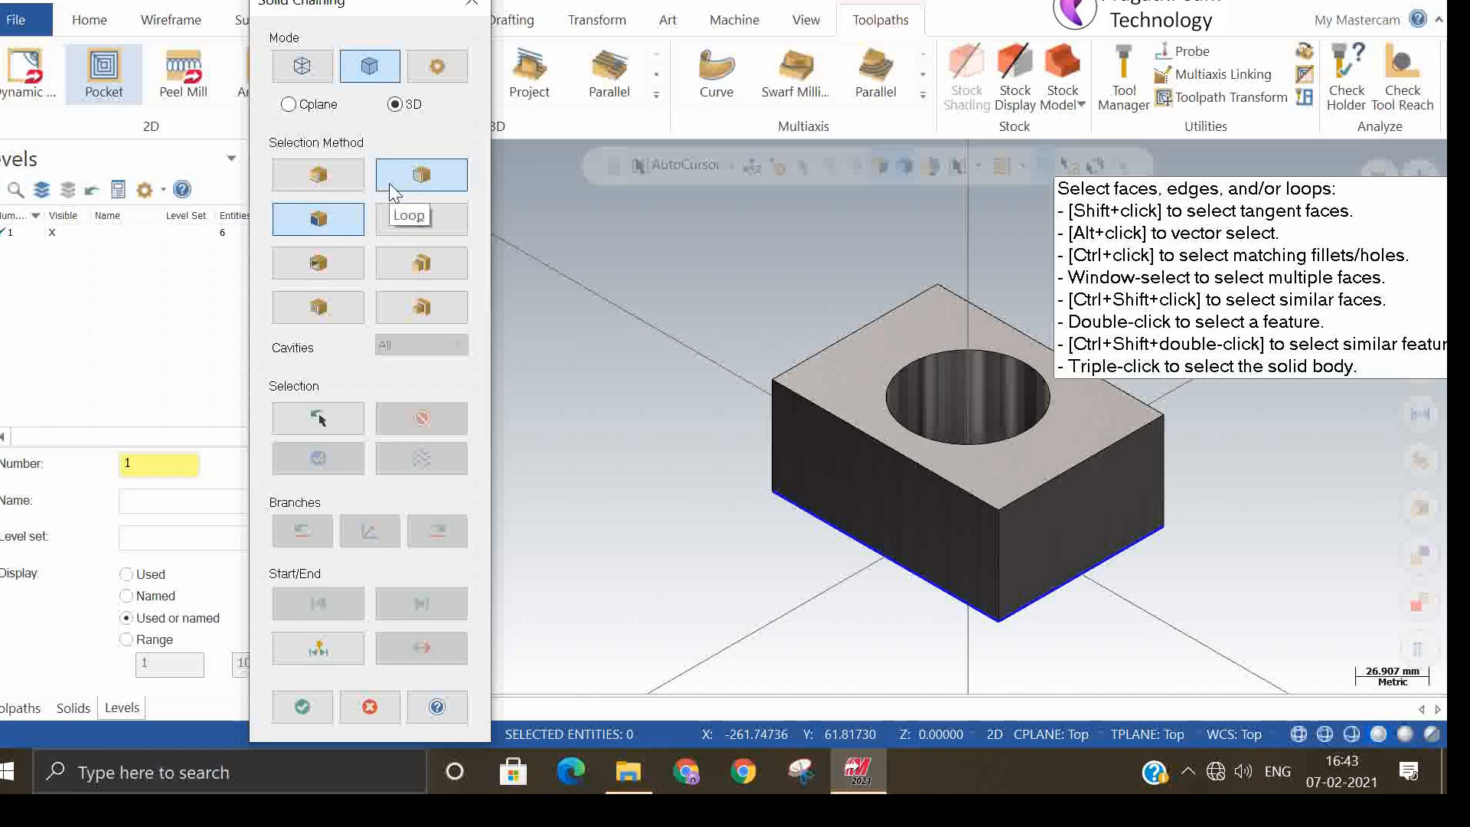
left_click(343, 186)
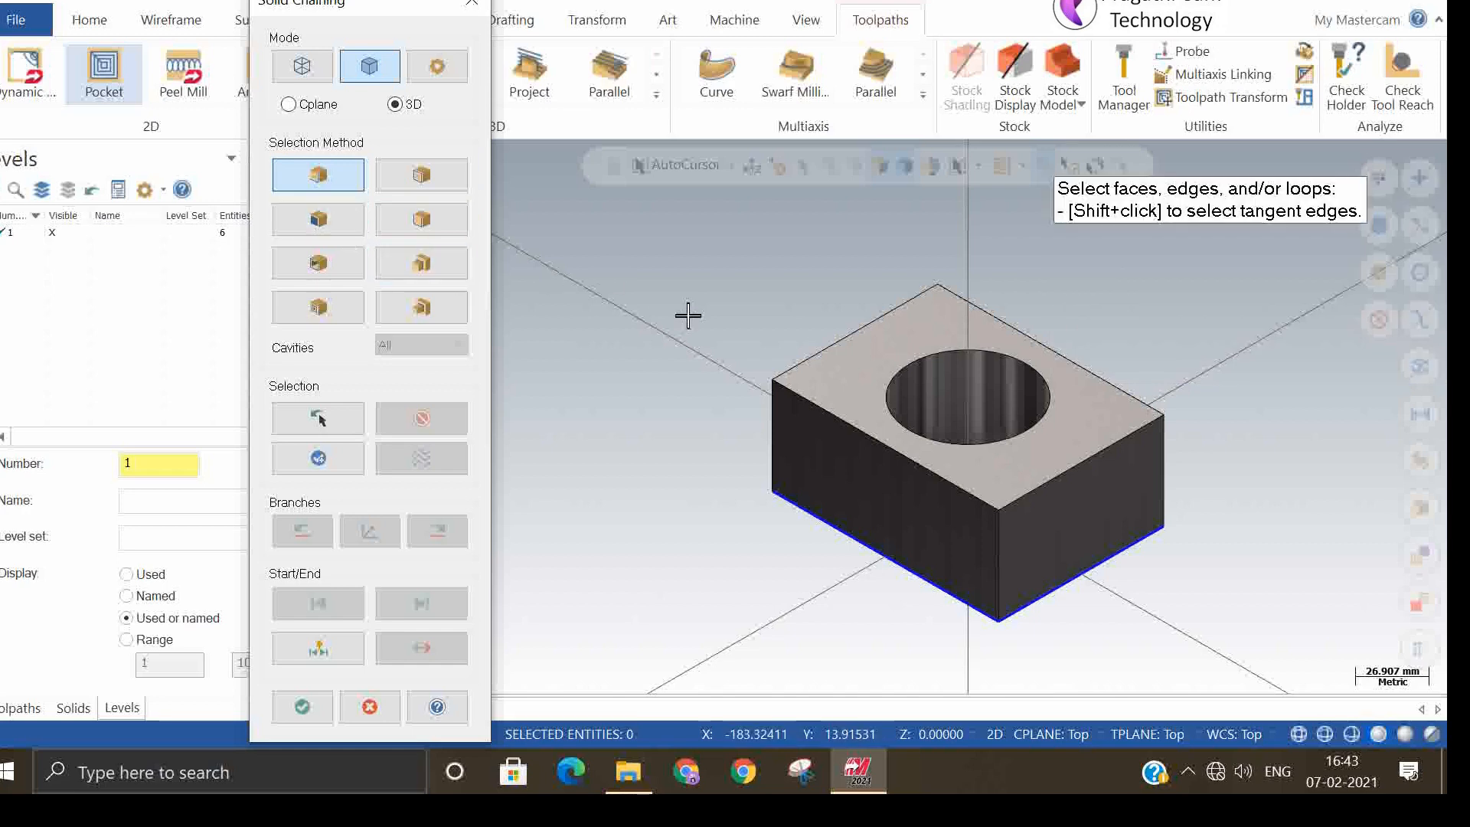
left_click(838, 345)
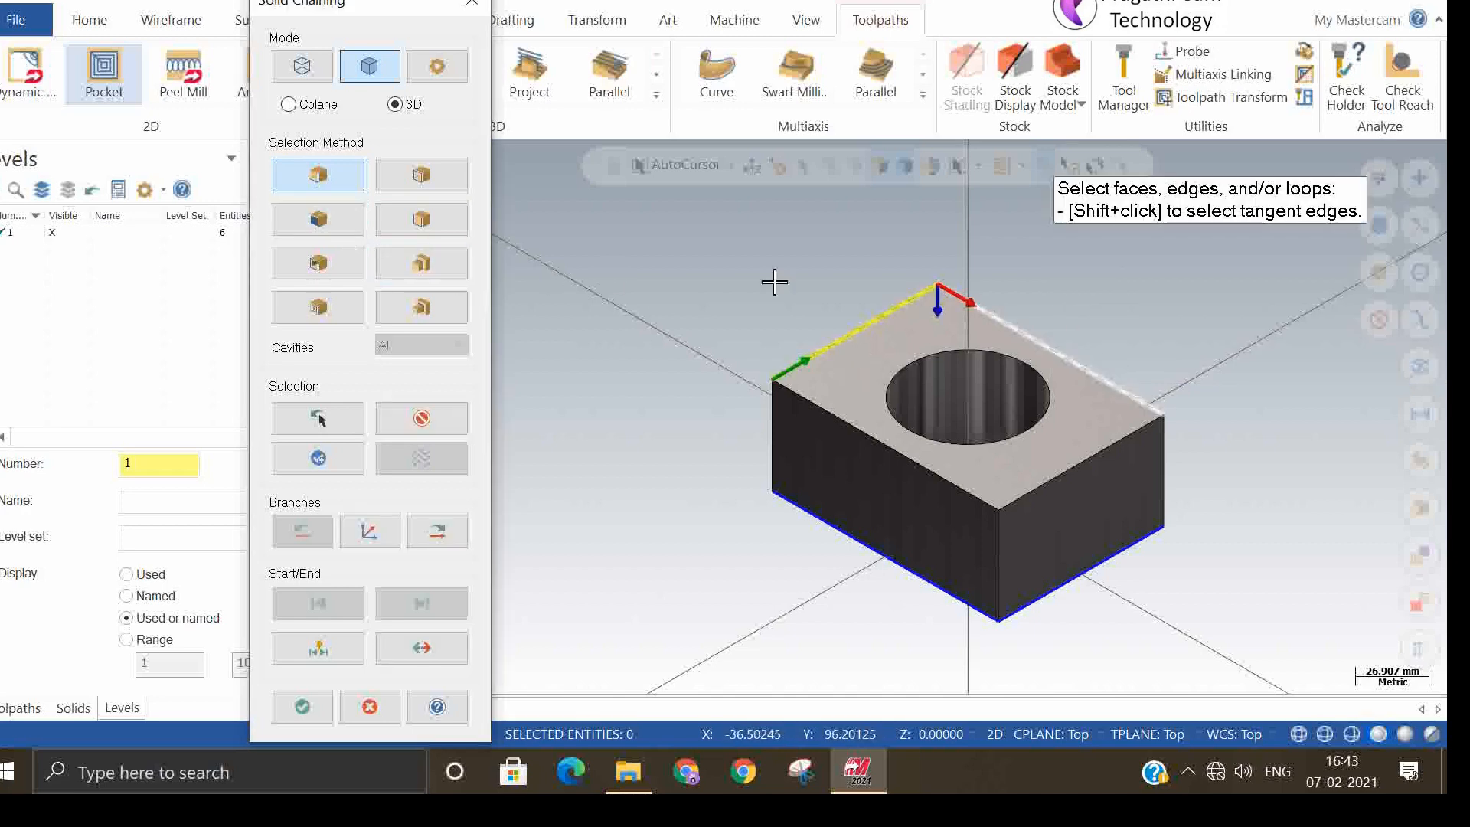
- Select the top face's outer boundary with Loop and the block's front-left face with Face, then unselect all solid chains
left_click(430, 181)
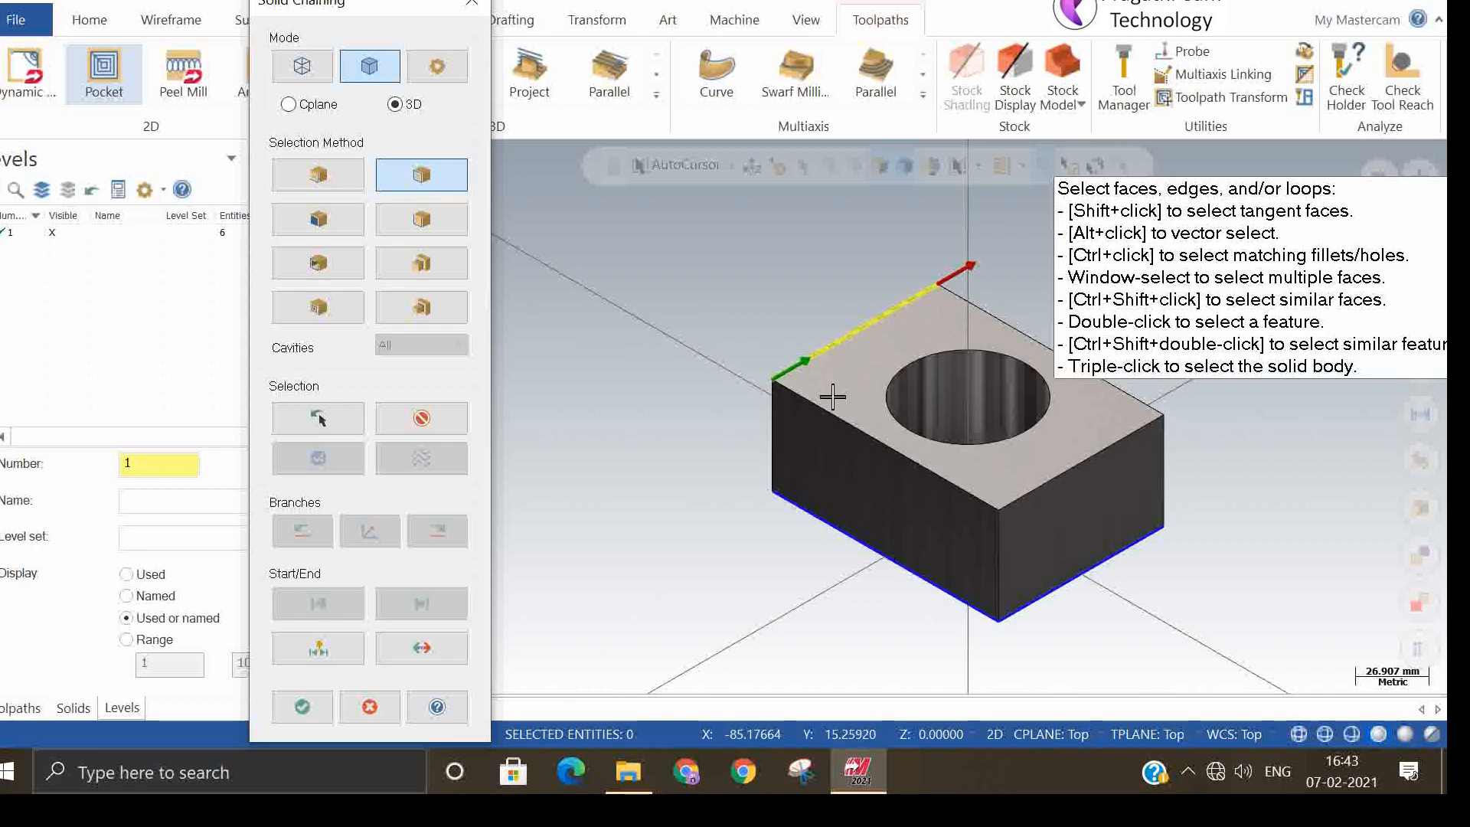
left_click(847, 419)
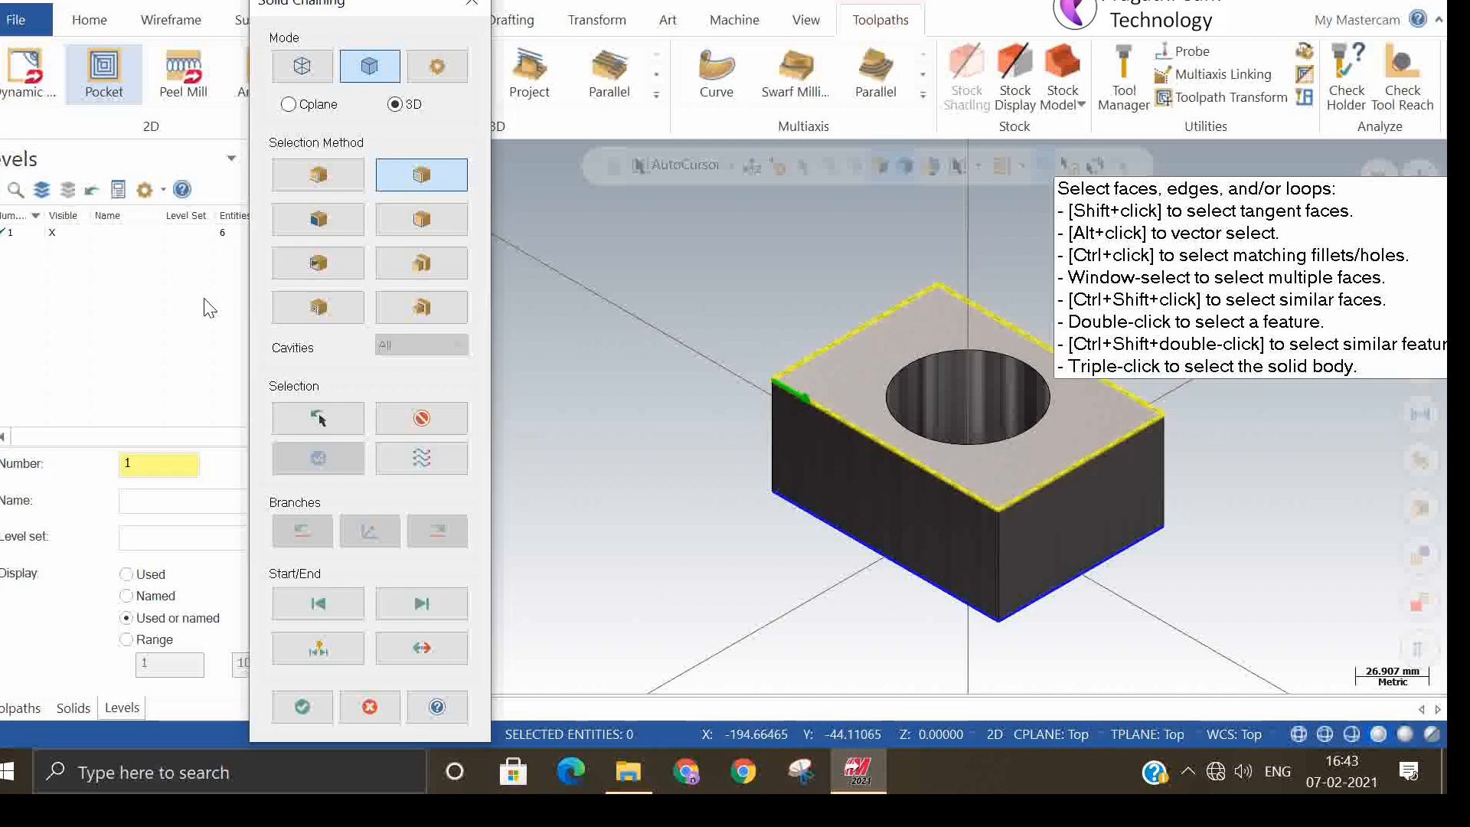
left_click(341, 222)
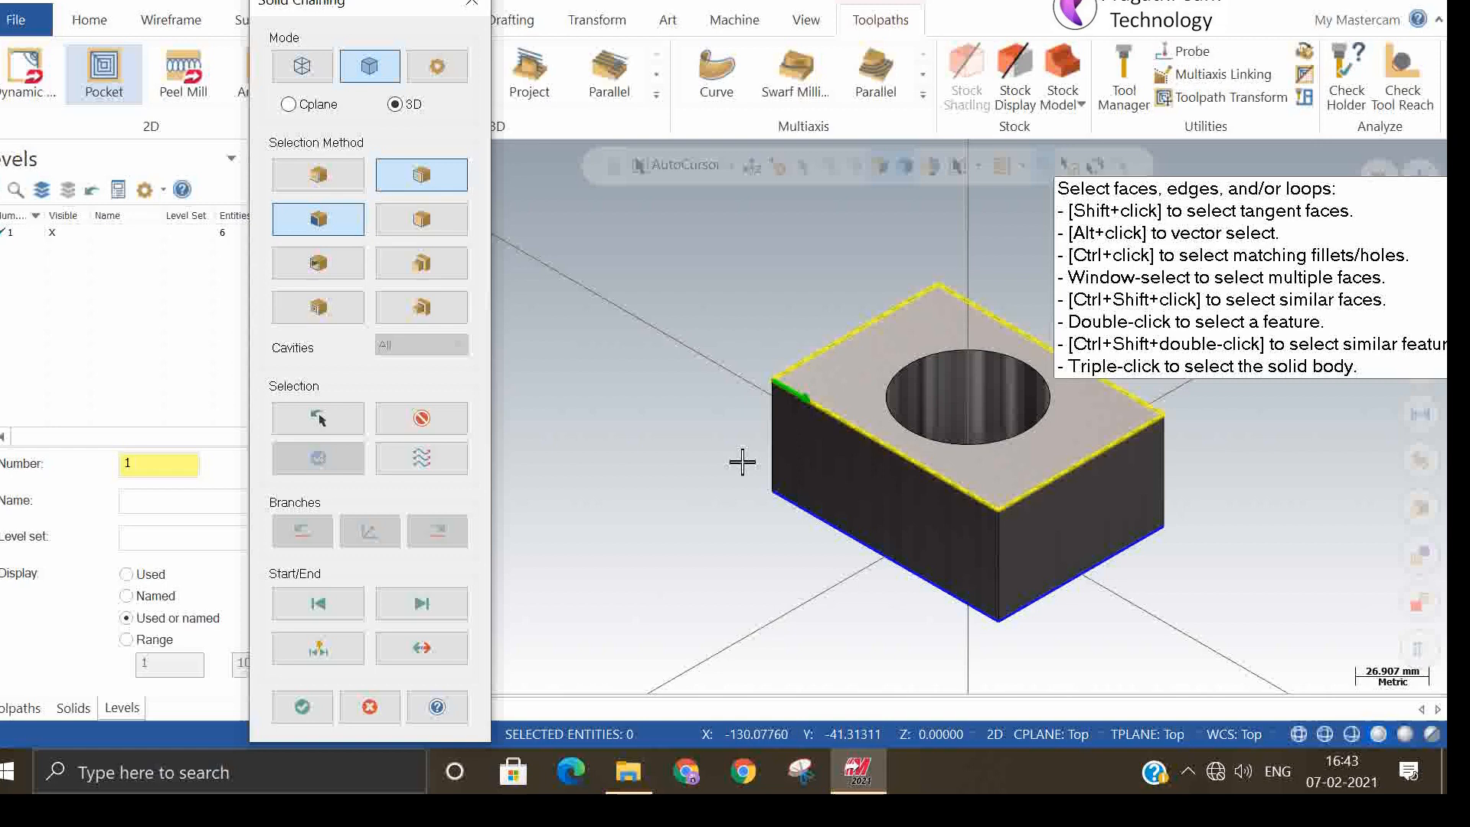
left_click(847, 495)
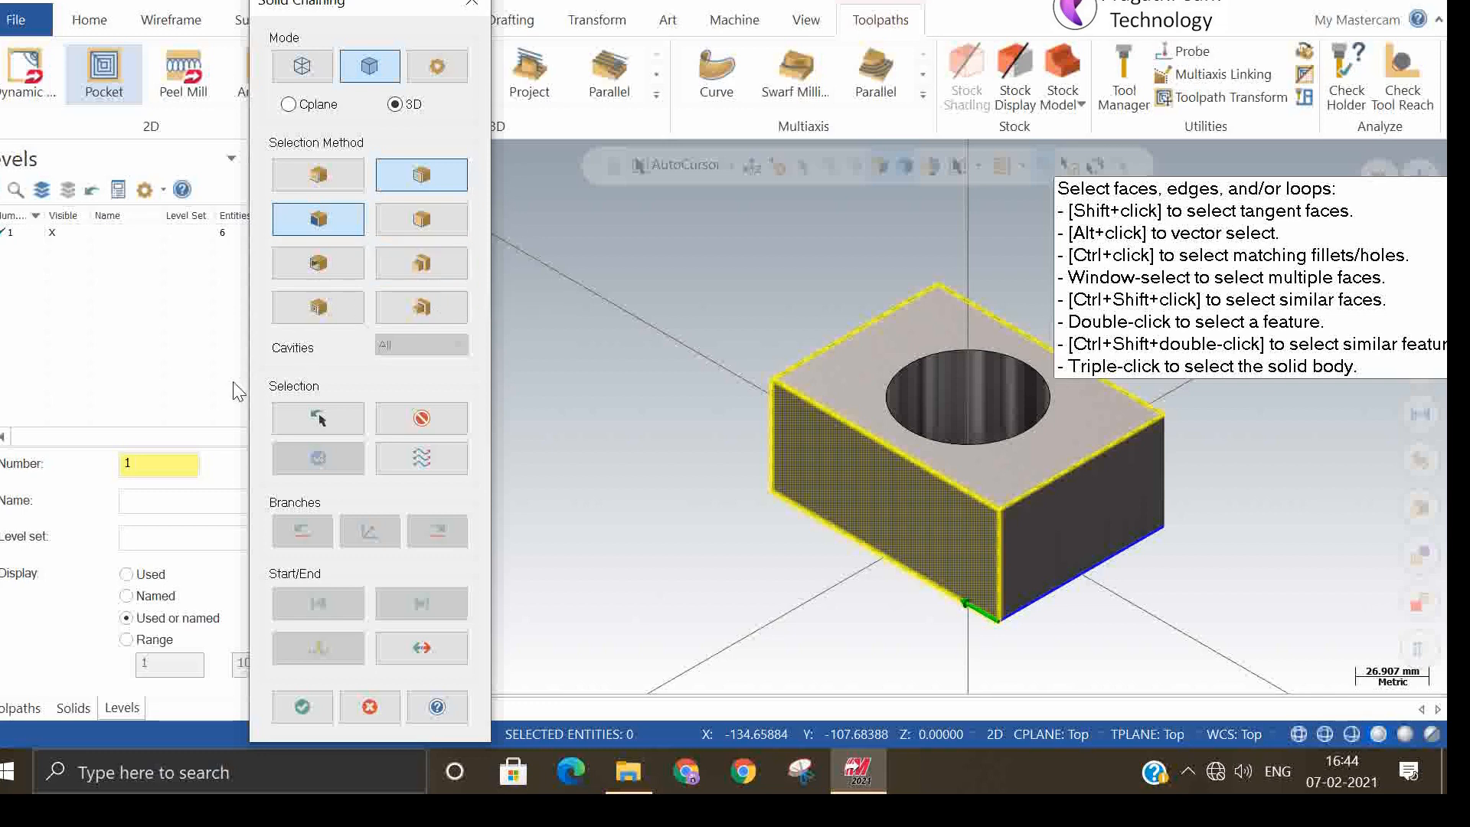
left_click(457, 421)
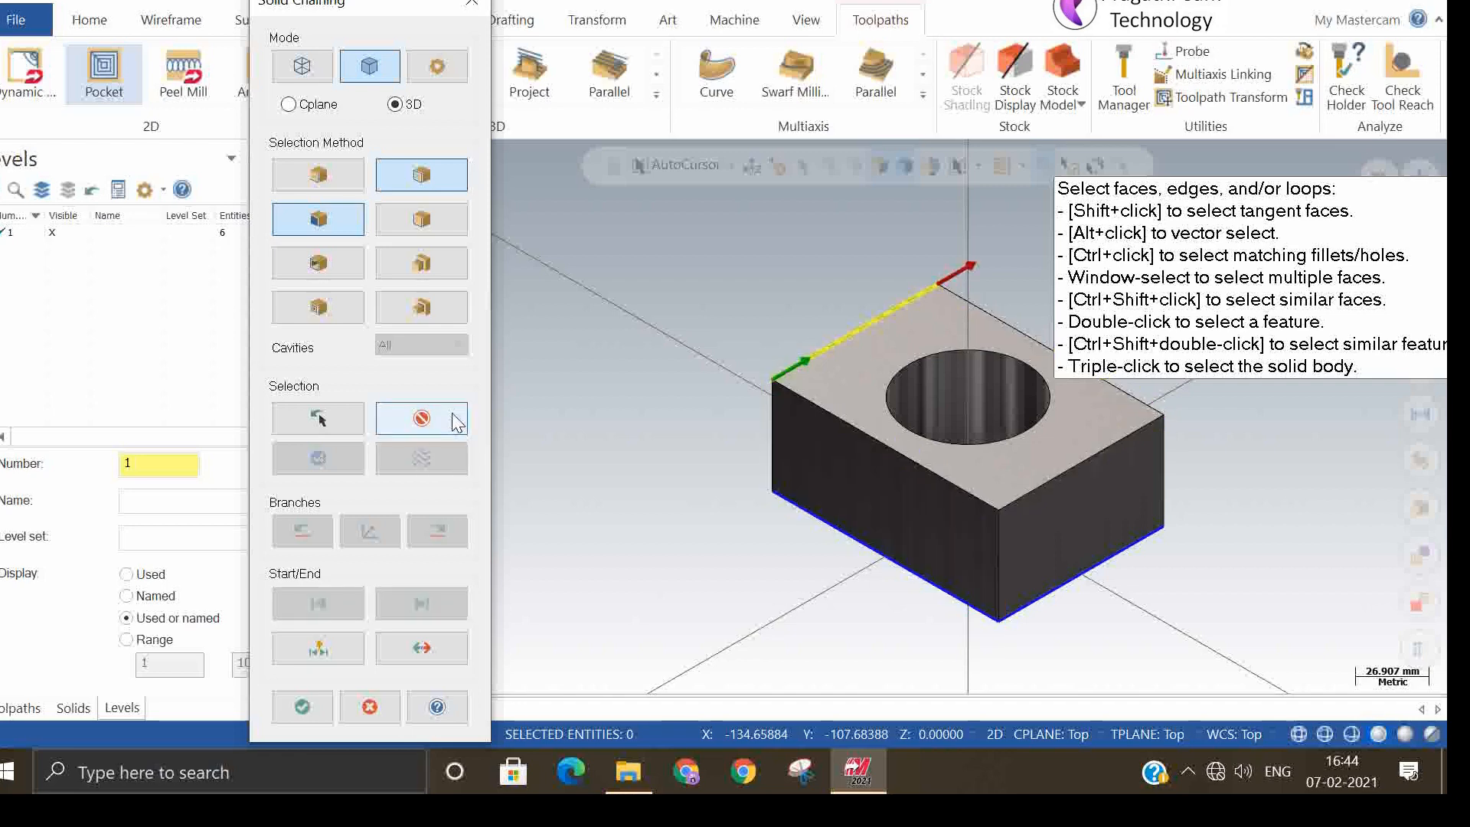
left_click(457, 422)
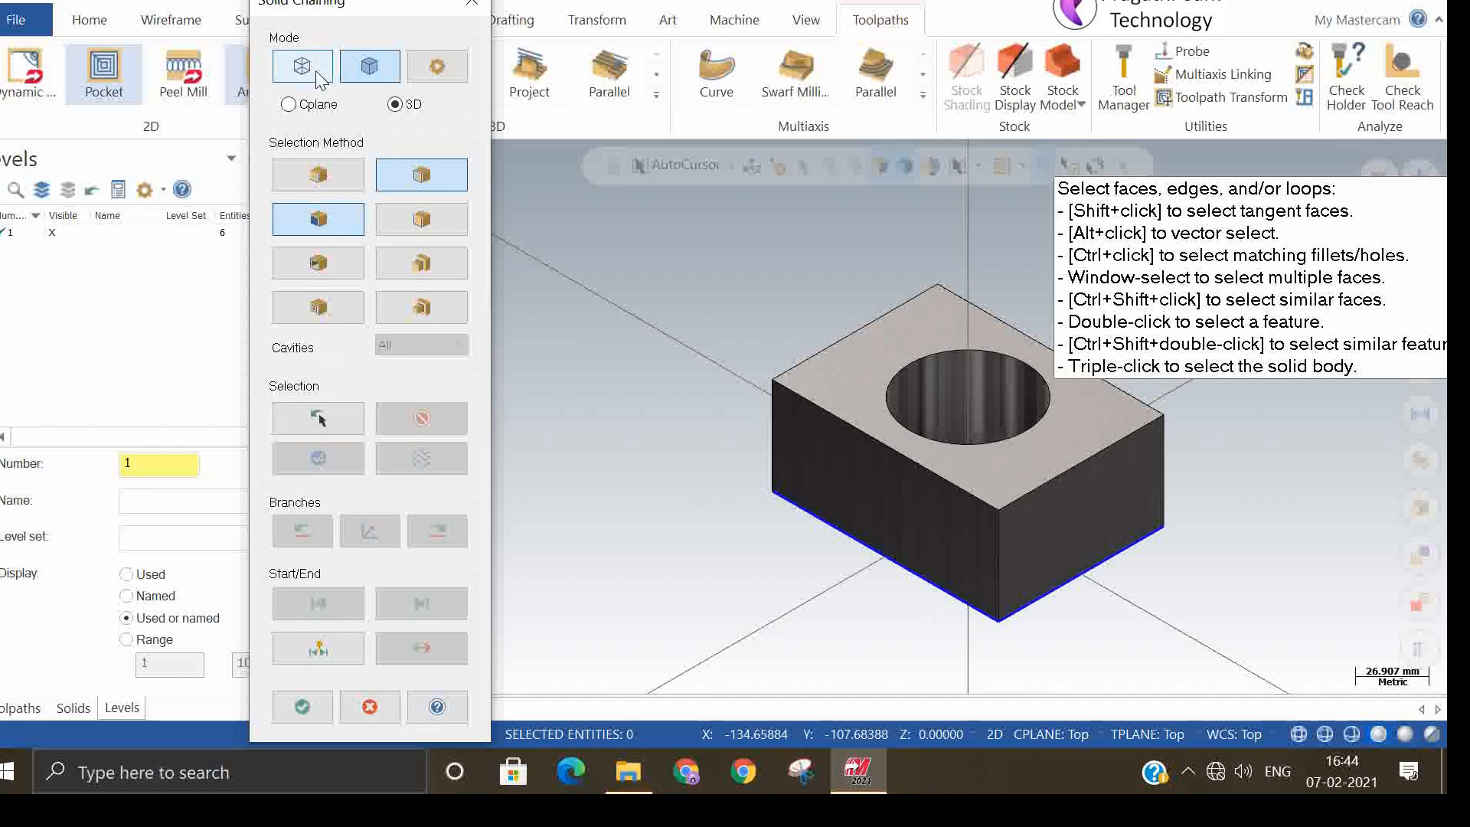
- Examine the Chaining Options, then cancel solid chaining and discard the Pocket operation
left_click(459, 80)
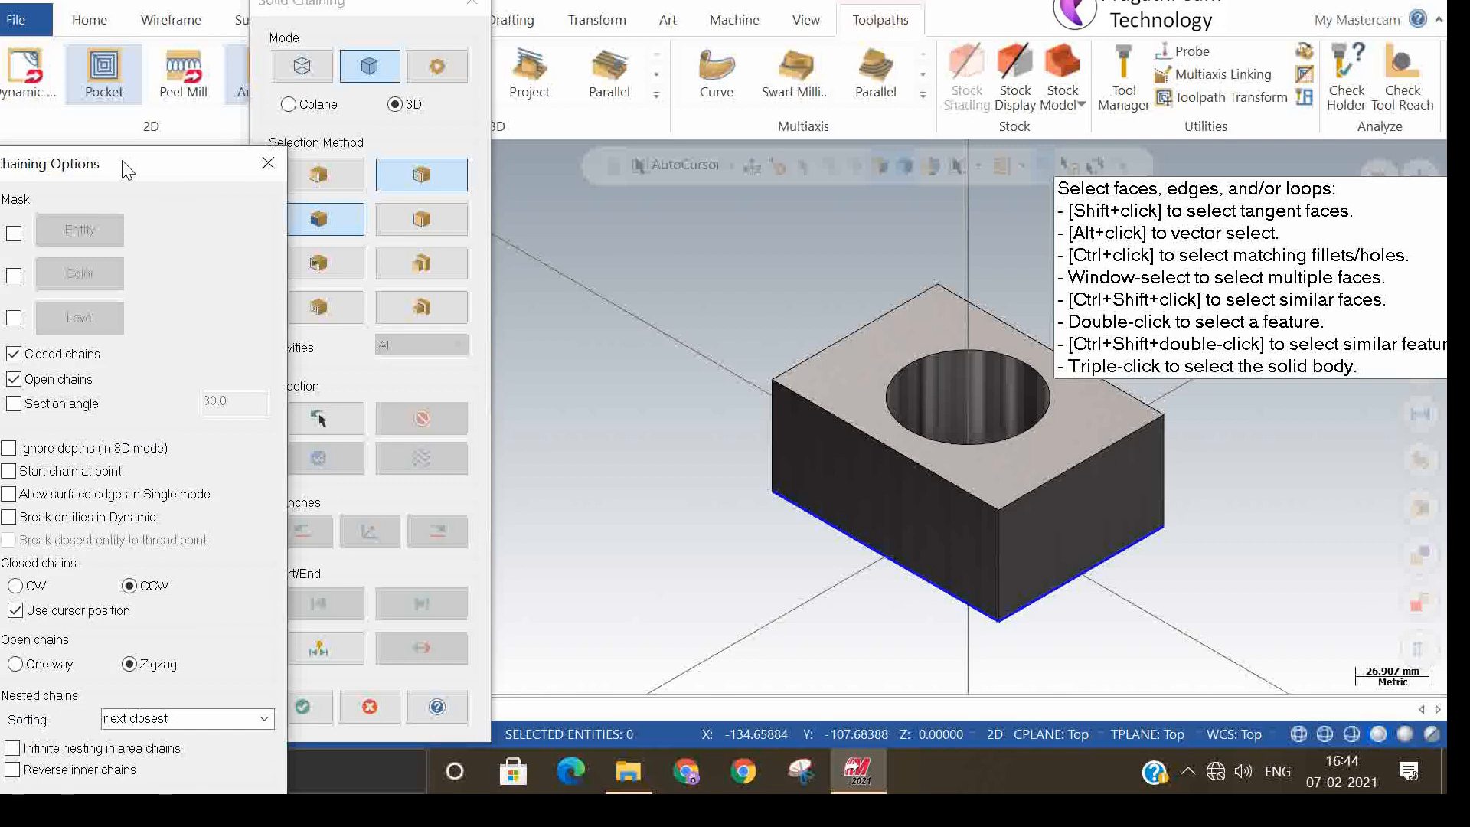
left_click_drag(122, 169, 496, 119)
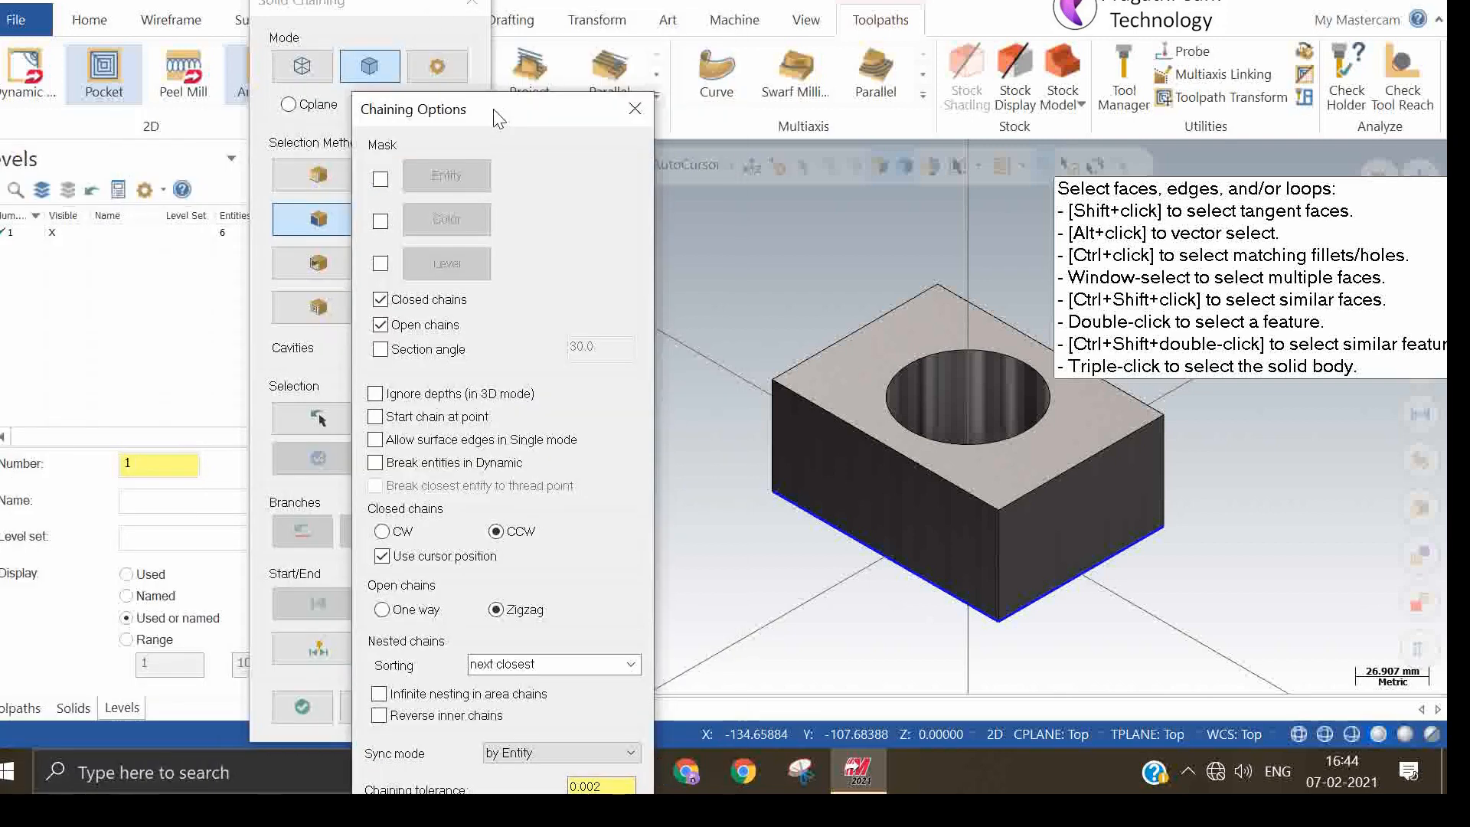
left_click(635, 109)
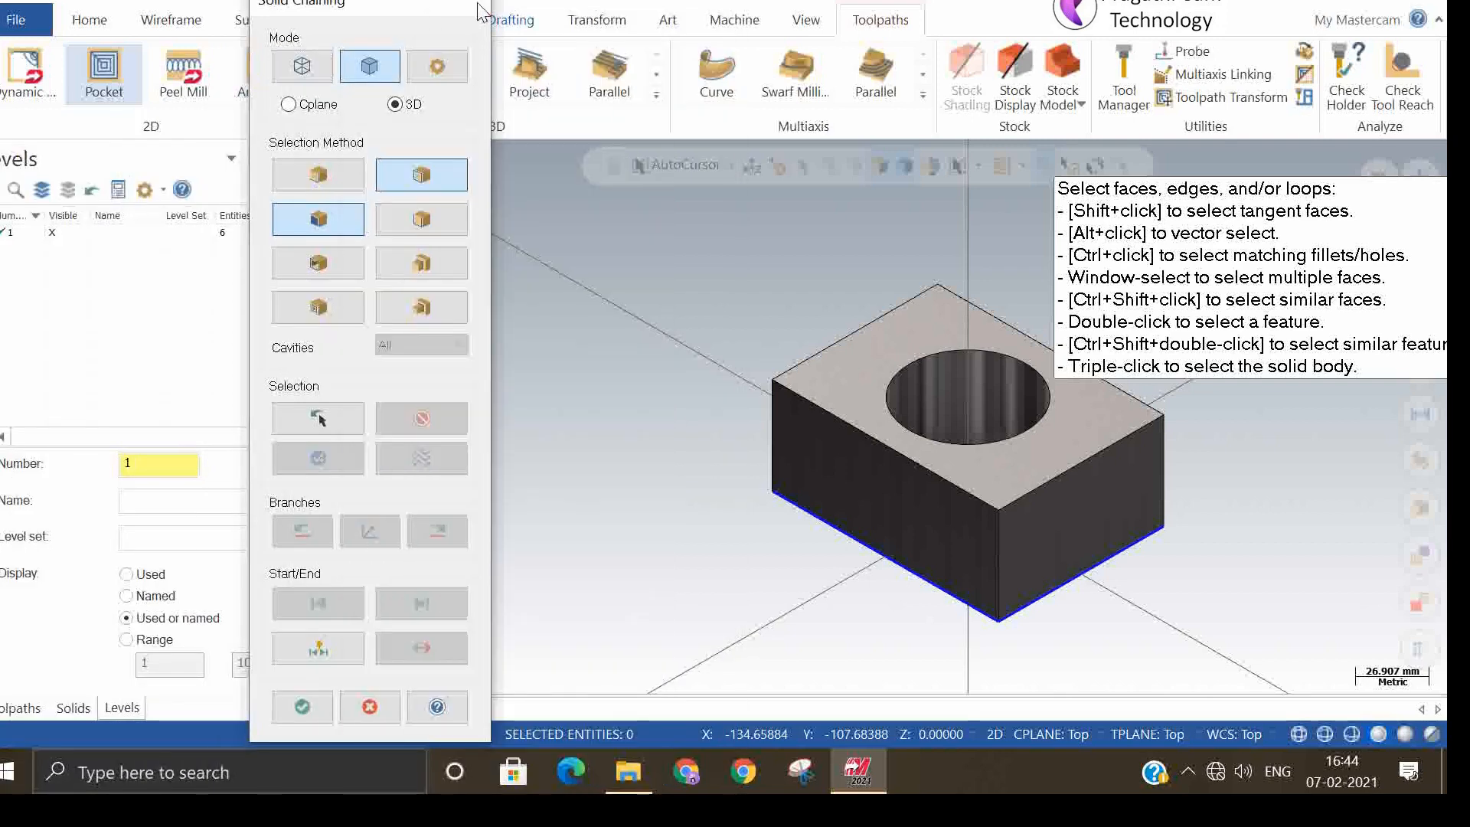
left_click(480, 12)
left_click(824, 425)
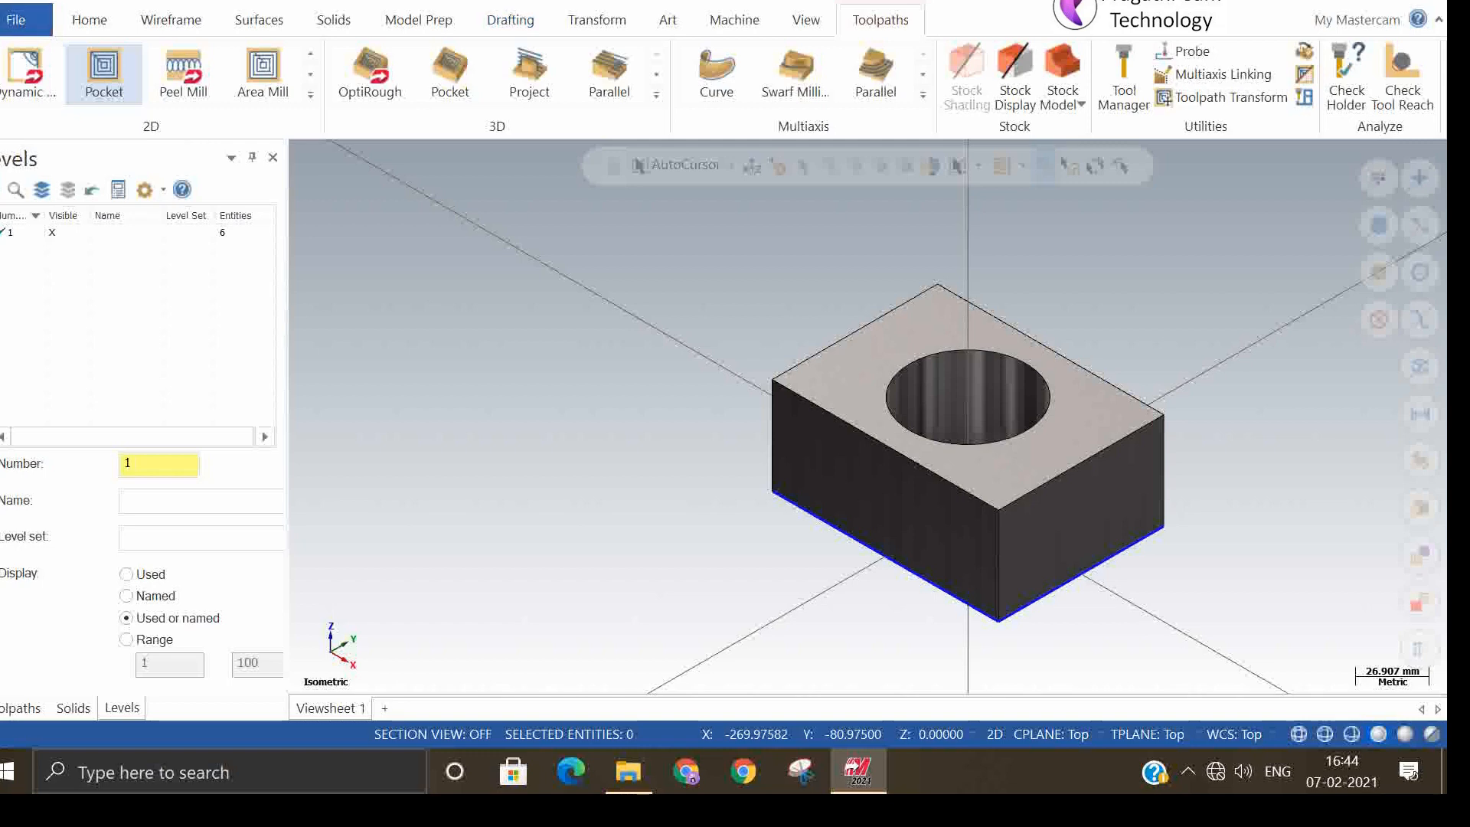
- Display the general attribute, organize, display and analyze commands
left_click(96, 22)
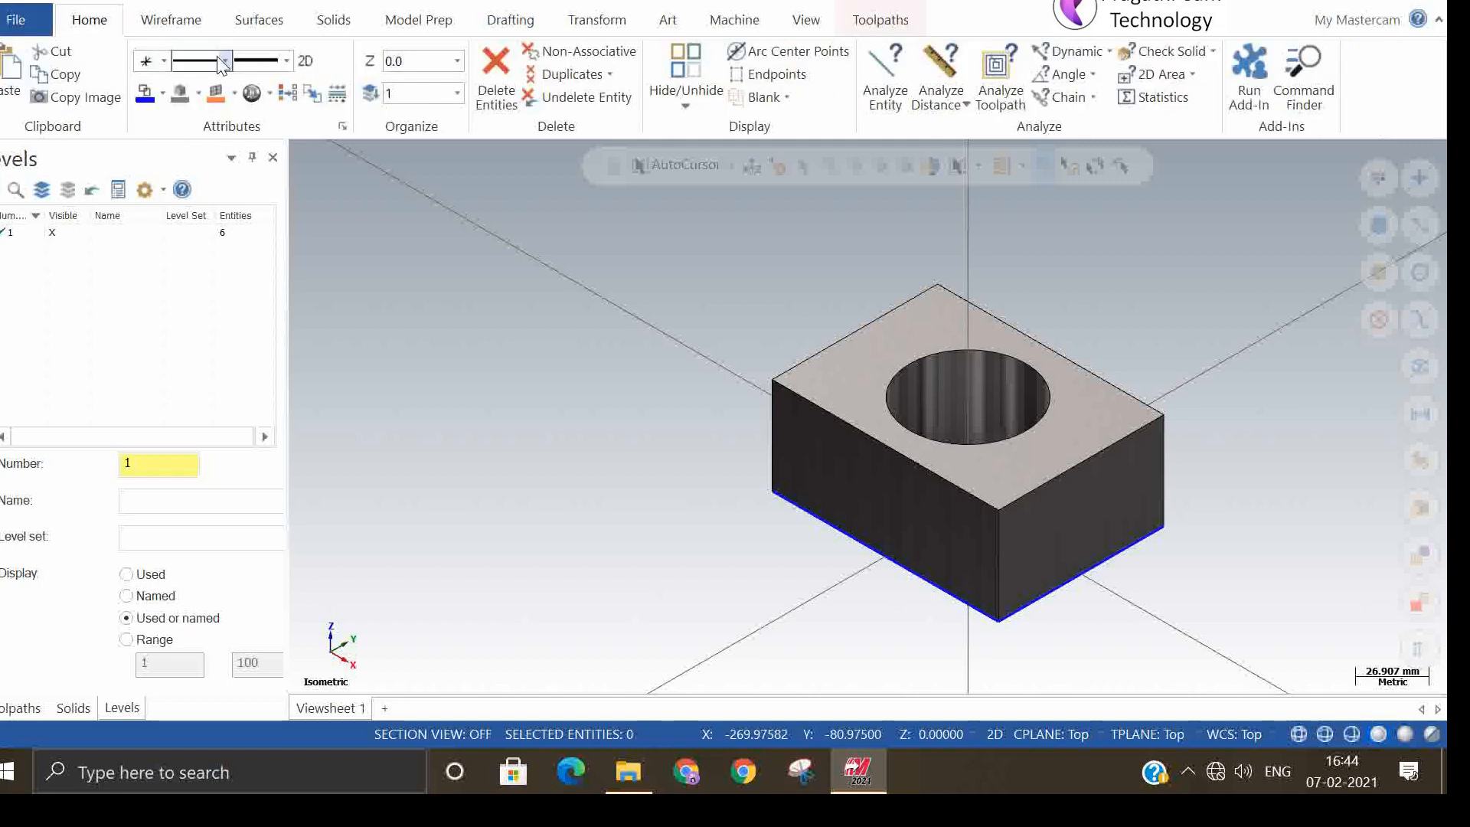